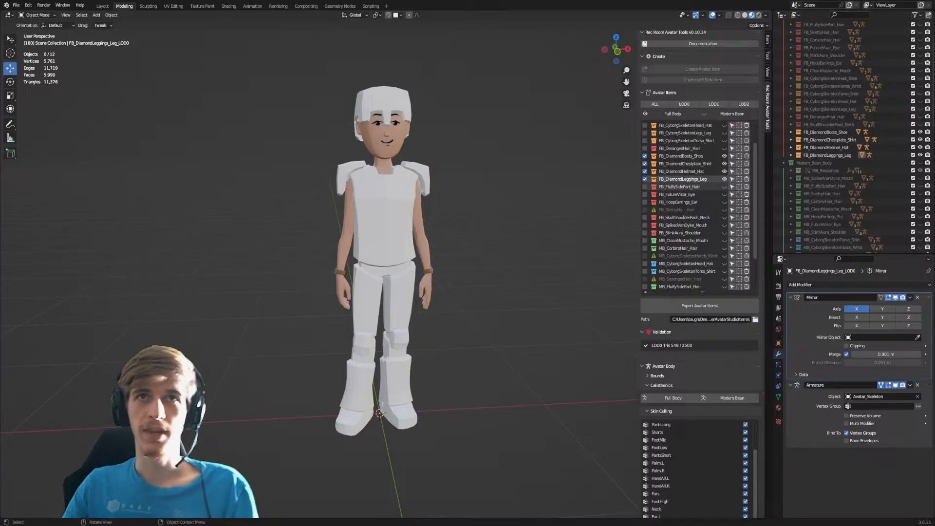
Examine the full-body avatar wearing the diamond helmet, chestplate, leggings and boots from several angles and distances.
scroll(434, 209, up, 2)
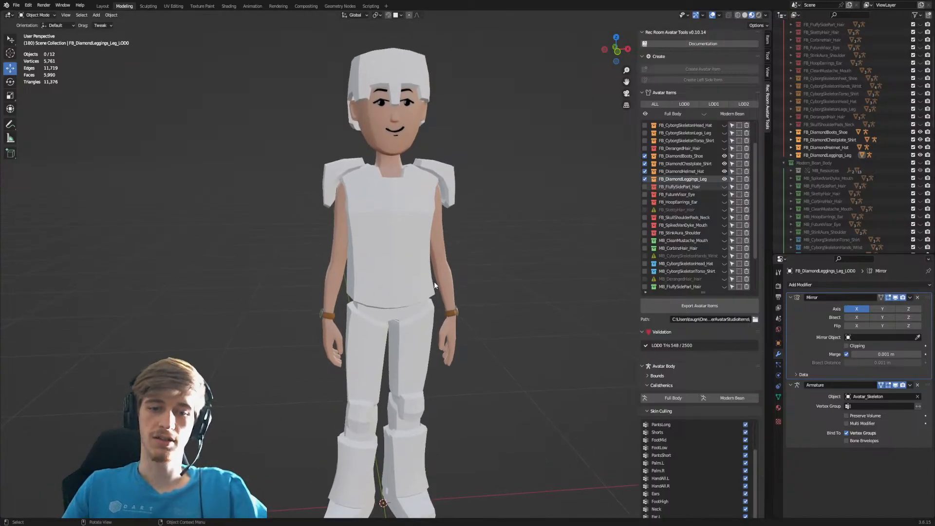
middle_drag(424, 256, 423, 276)
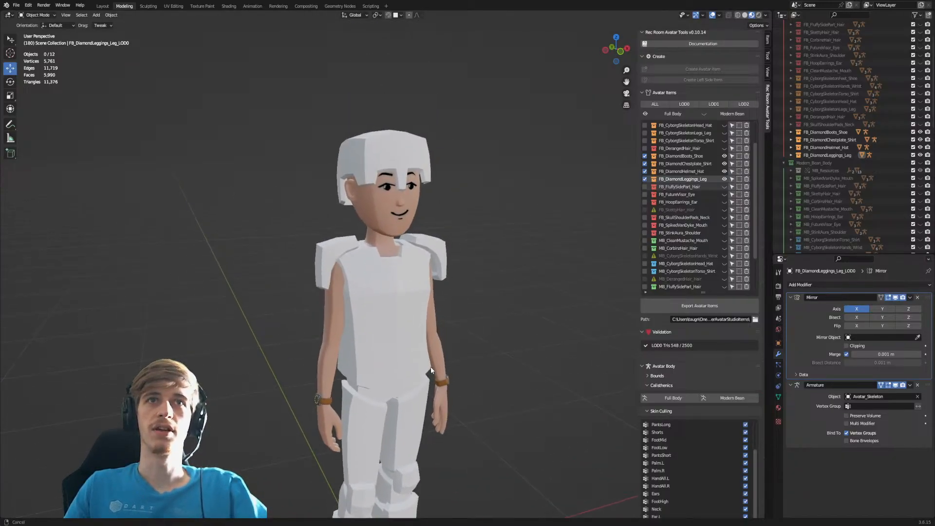
shift+middle_drag(431, 370, 430, 260)
scroll(430, 263, down, 4)
mouse_move(417, 320)
shift+middle_down()
mouse_move(410, 343)
mouse_move(433, 323)
mouse_move(422, 323)
shift+middle_up()
scroll(411, 344, up, 2)
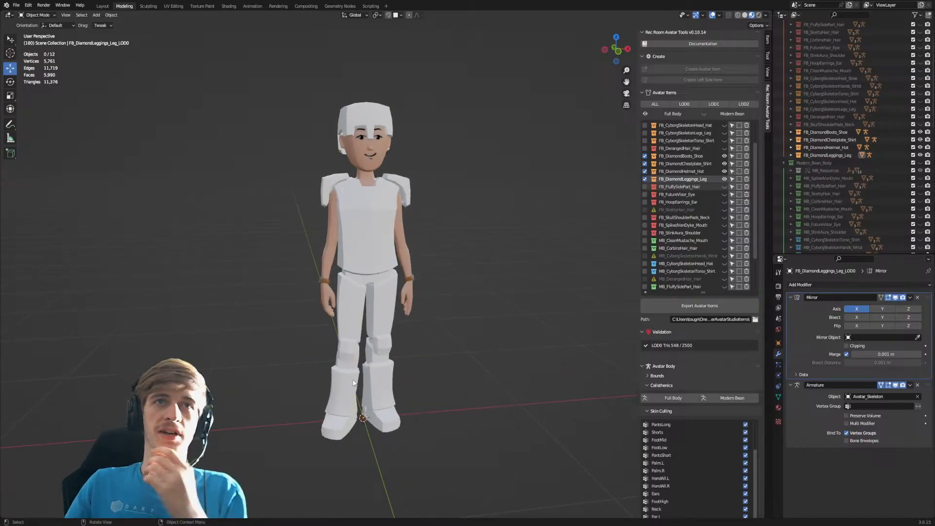
middle_drag(367, 400, 397, 386)
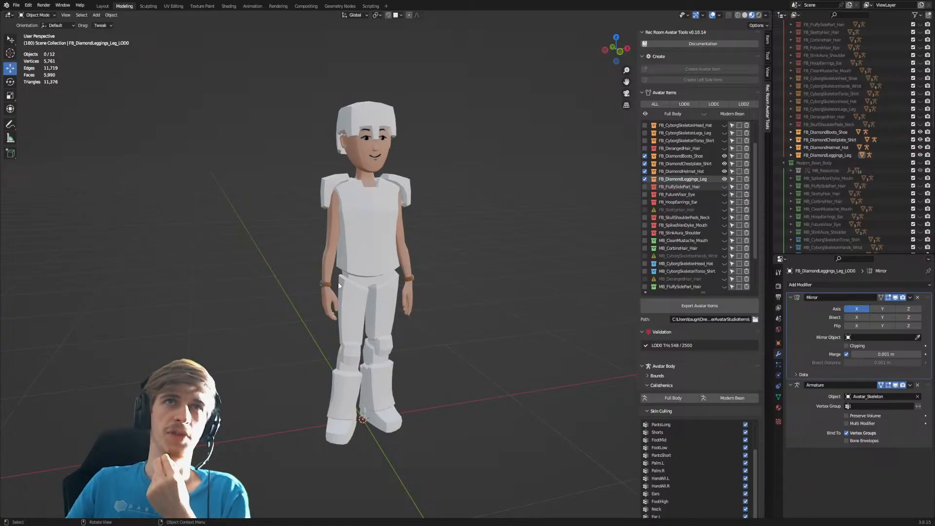
middle_drag(399, 260, 398, 260)
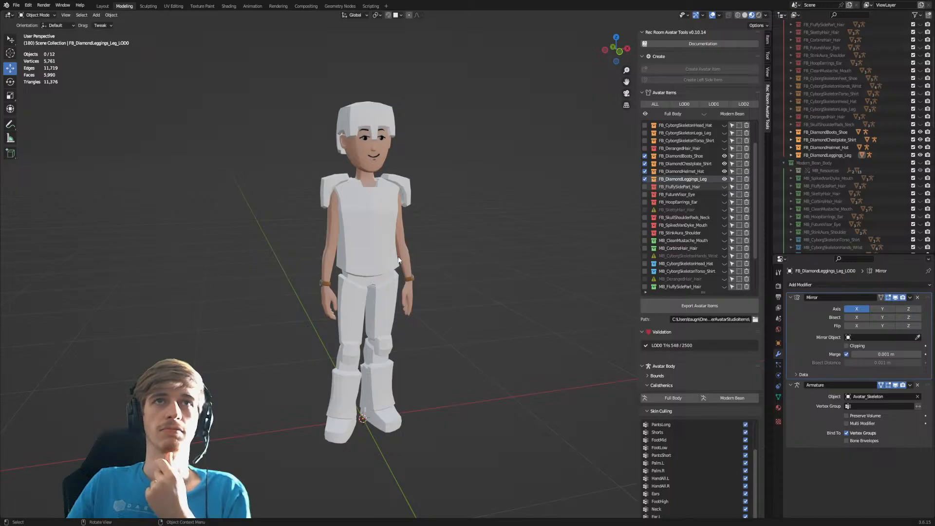
middle_drag(472, 332, 400, 337)
Play the avatar animation to check how the armour deforms from different angles, and return to the first frame.
key(space)
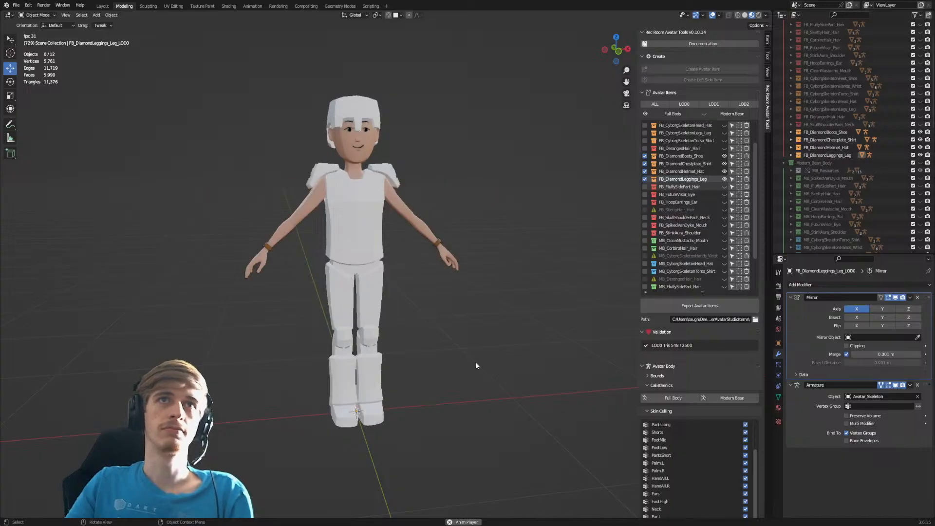
middle_drag(456, 341, 488, 341)
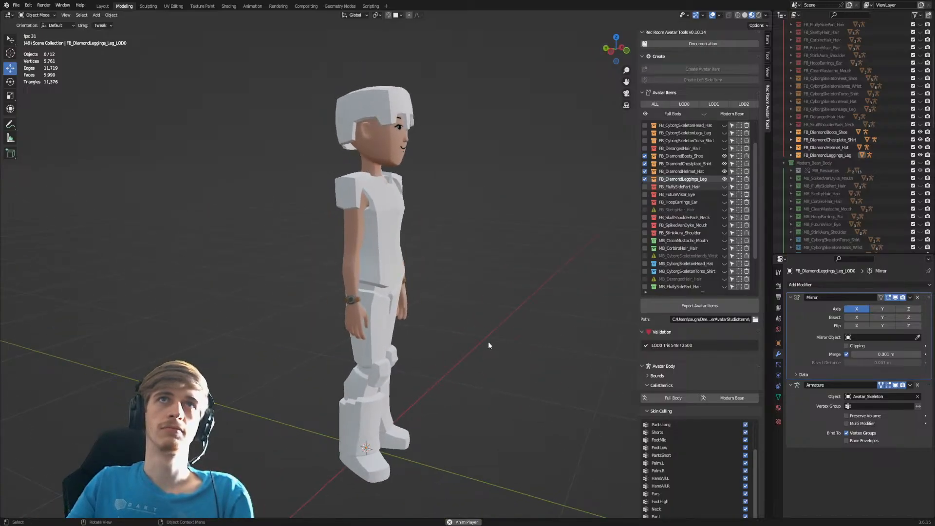
middle_drag(486, 341, 474, 343)
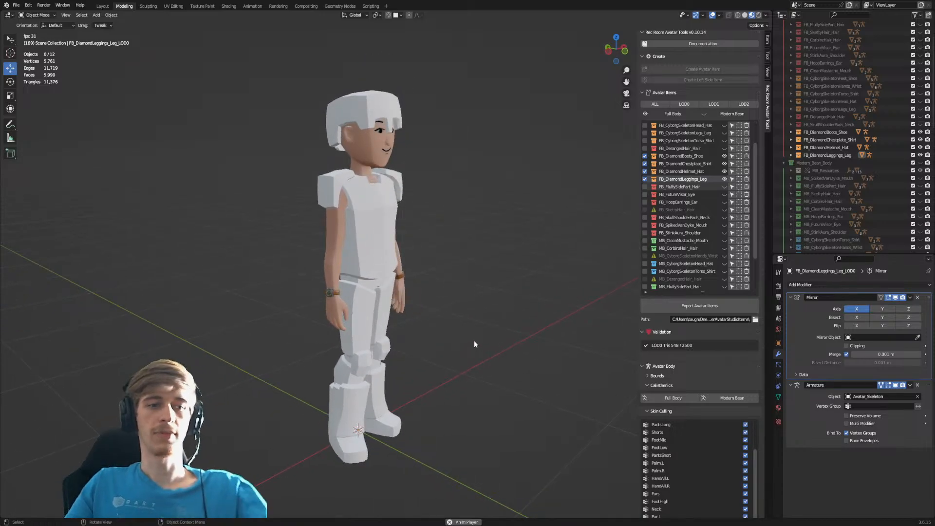
key(space)
key(shift+Left)
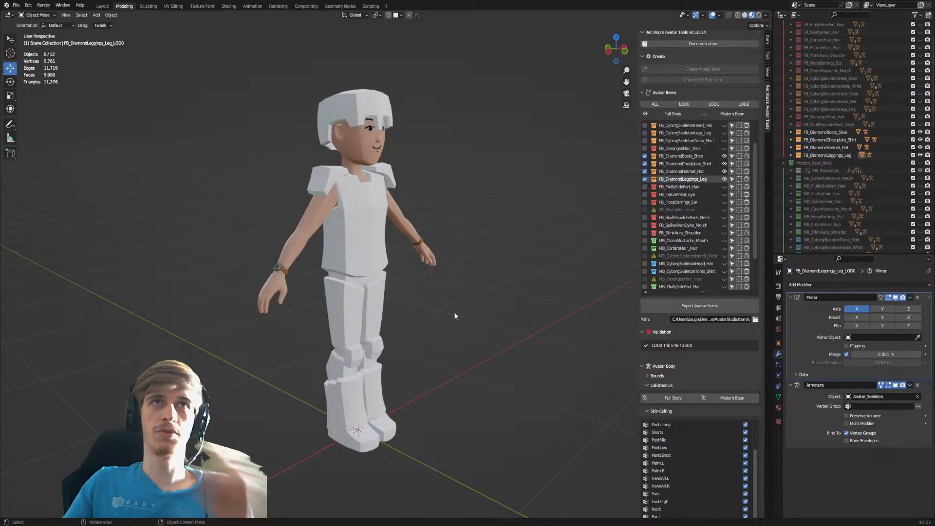
Duplicate the LOD0 meshes of FB_DiamondChestplate_Shirt and FB_DiamondLeggings_Leg in place.
middle_drag(472, 299, 446, 304)
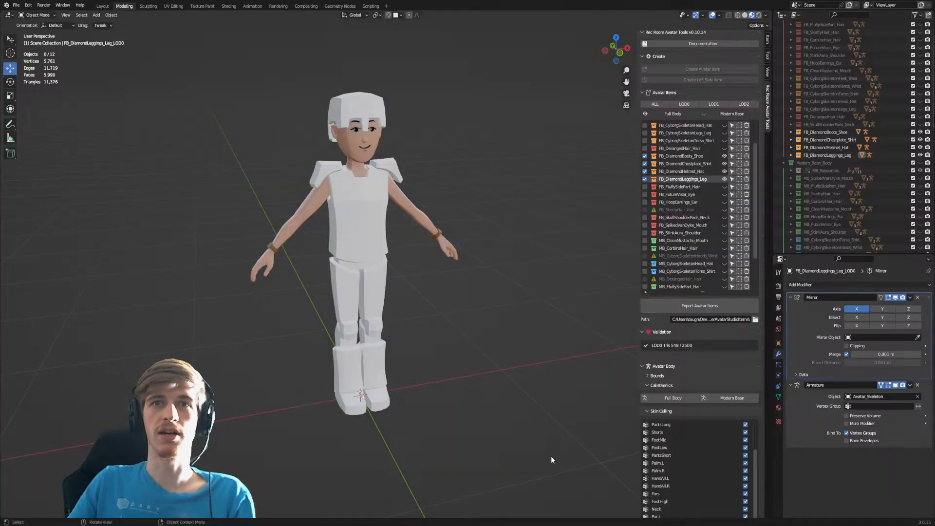
middle_drag(431, 349, 435, 377)
scroll(432, 379, up, 2)
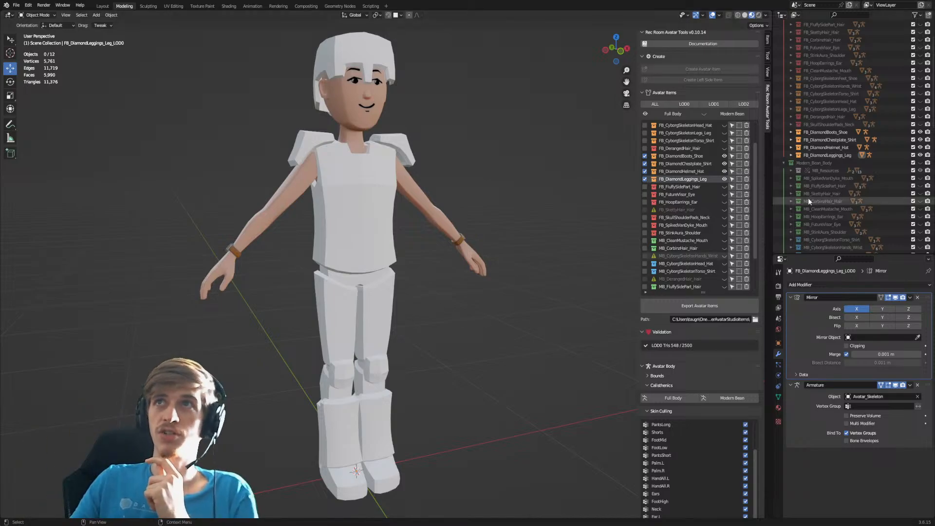
click(848, 140)
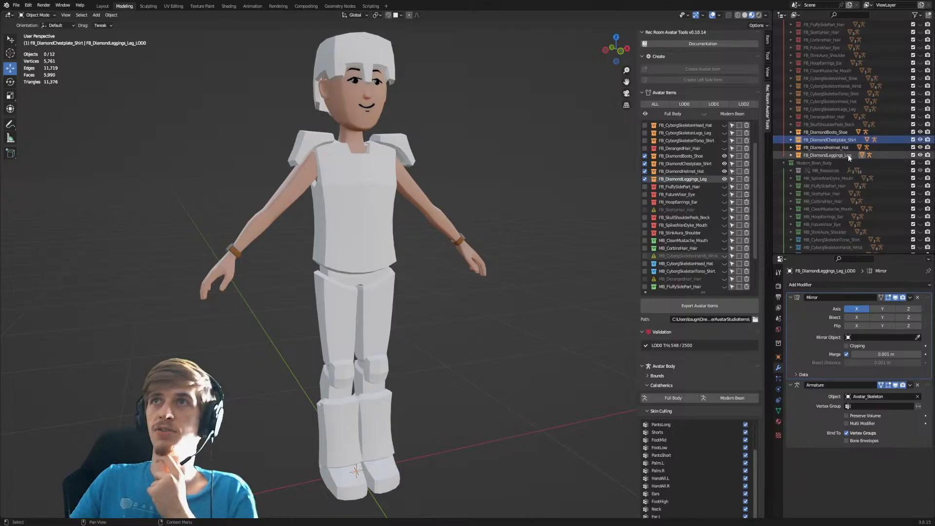
ctrl+click(848, 155)
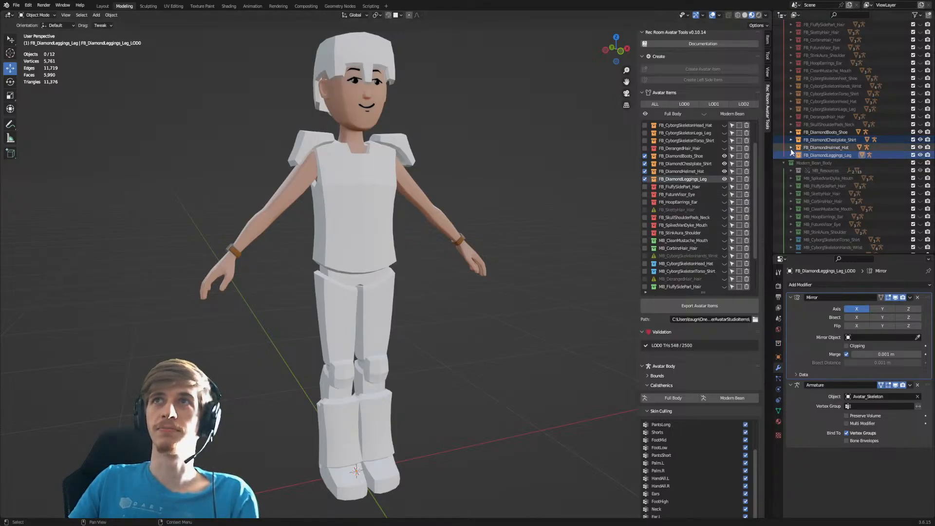
drag(791, 156, 791, 141)
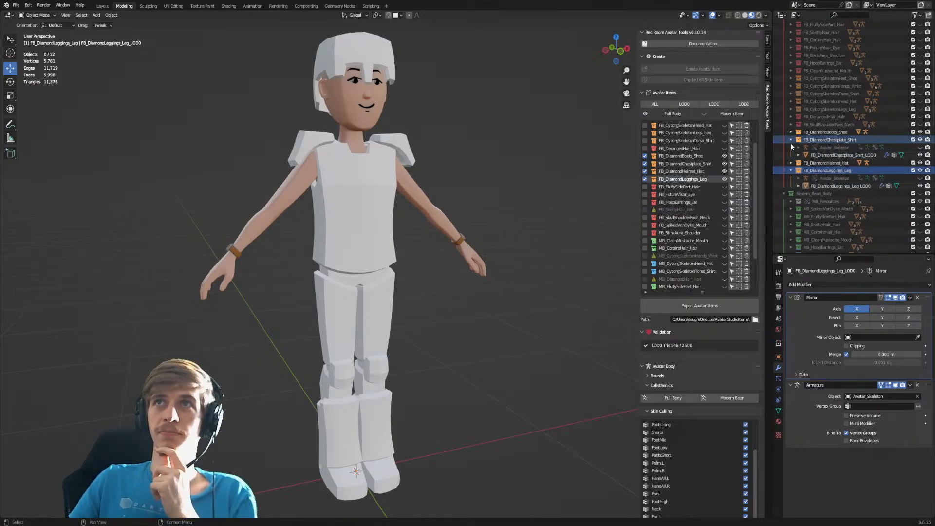
click(813, 156)
ctrl+click(832, 186)
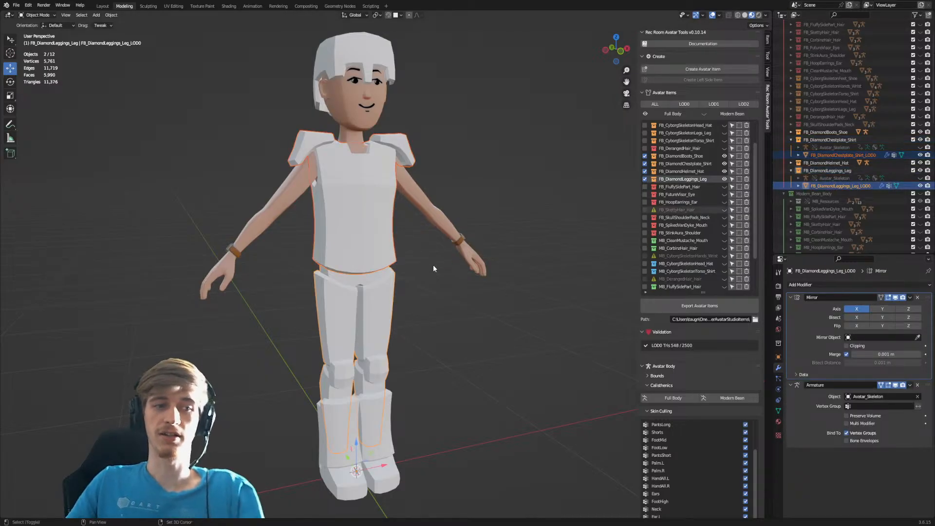
key(shift+d)
right_click(453, 265)
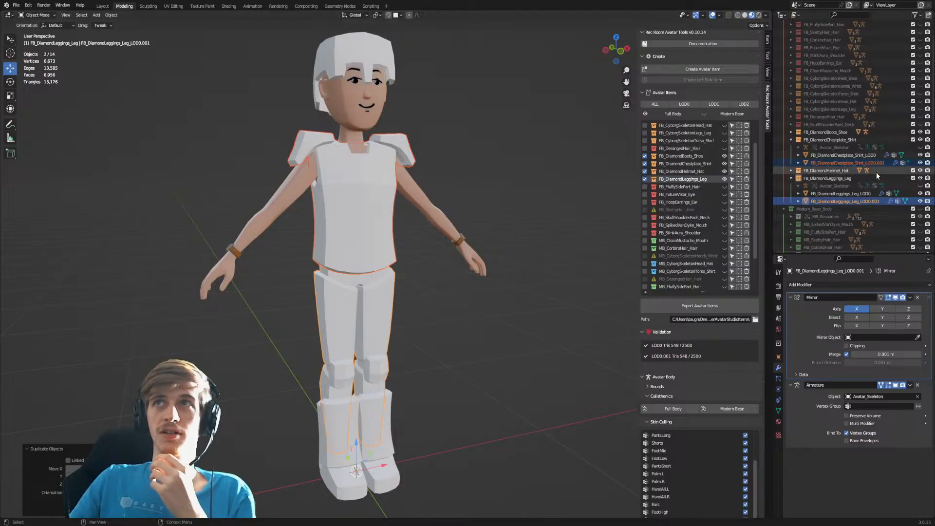
Hide the Full Body avatar and move the duplicated chestplate and leggings meshes into the Junk Chest collection.
drag(855, 175, 846, 230)
click(685, 117)
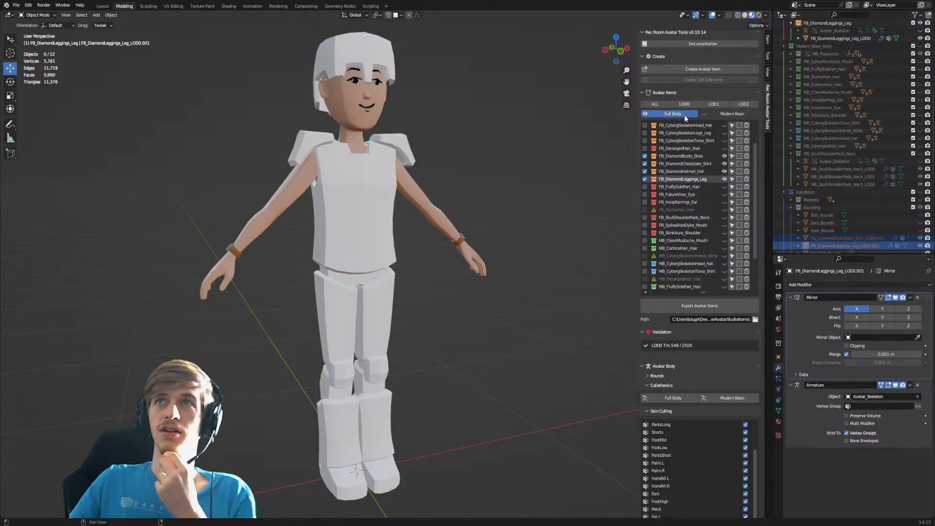
click(684, 117)
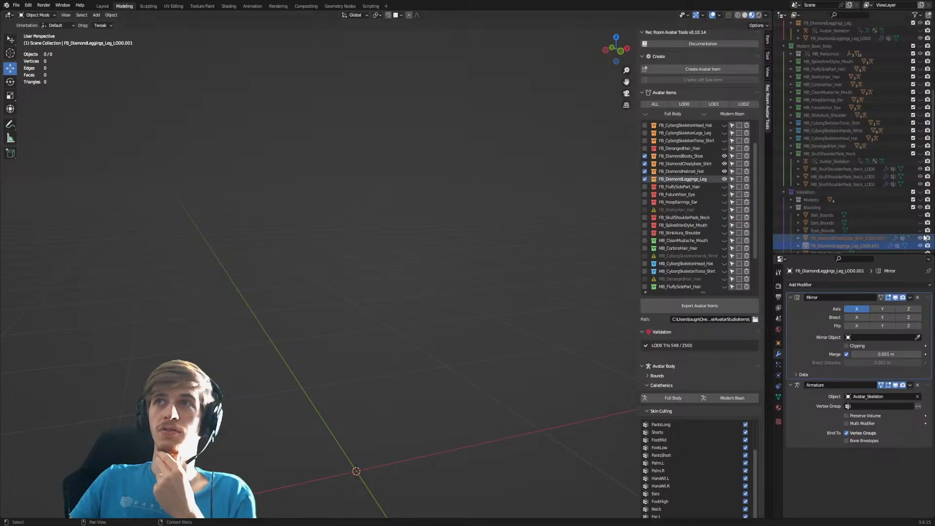
scroll(913, 223, down, 5)
scroll(888, 185, down, 1)
drag(853, 92, 861, 234)
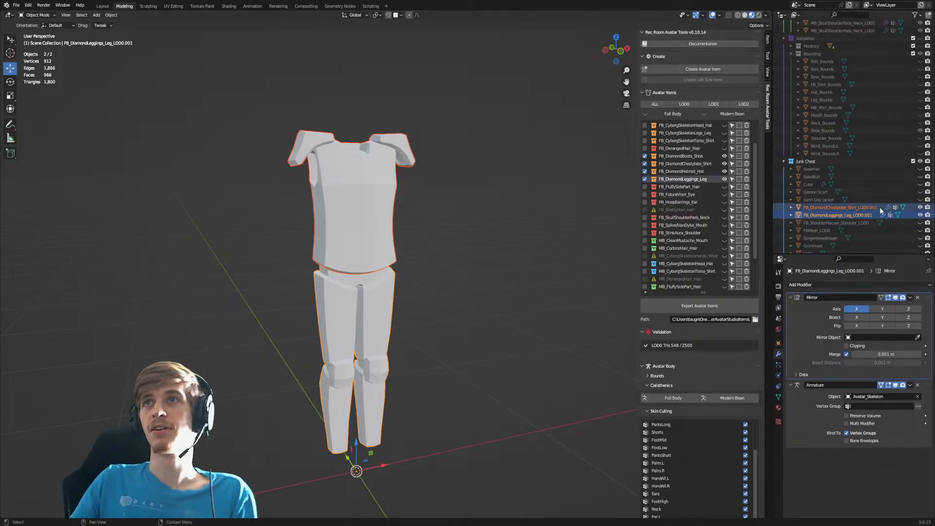
Hide the duplicated leggings and show the BeanButt mesh and Modern Bean avatar together with the duplicated chestplate.
click(920, 215)
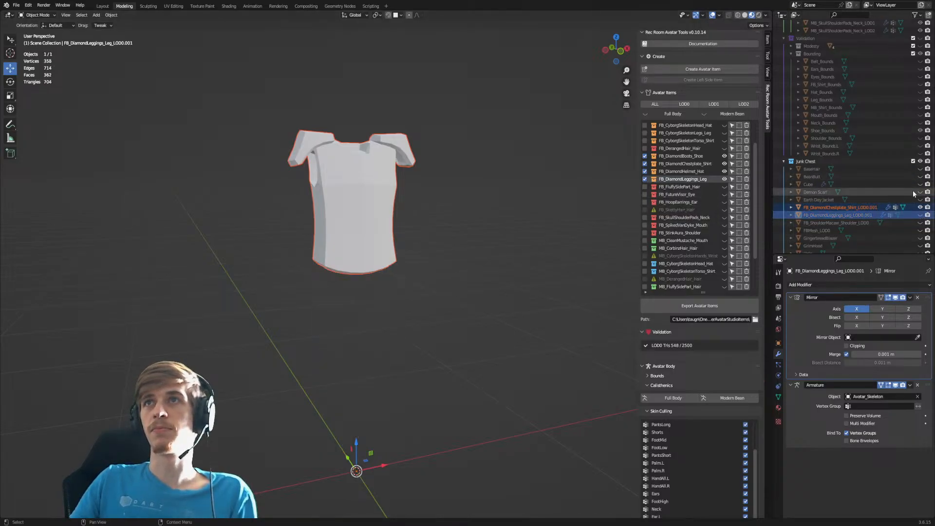
click(920, 176)
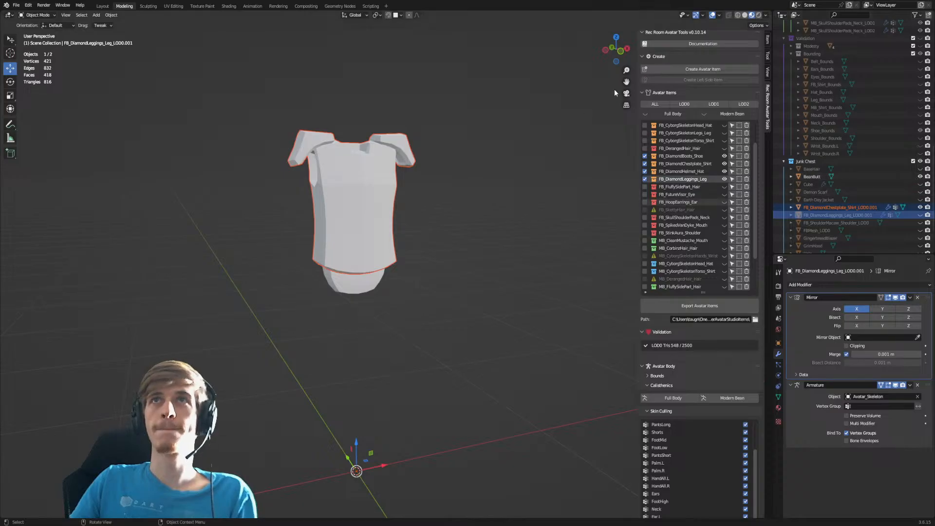
click(712, 114)
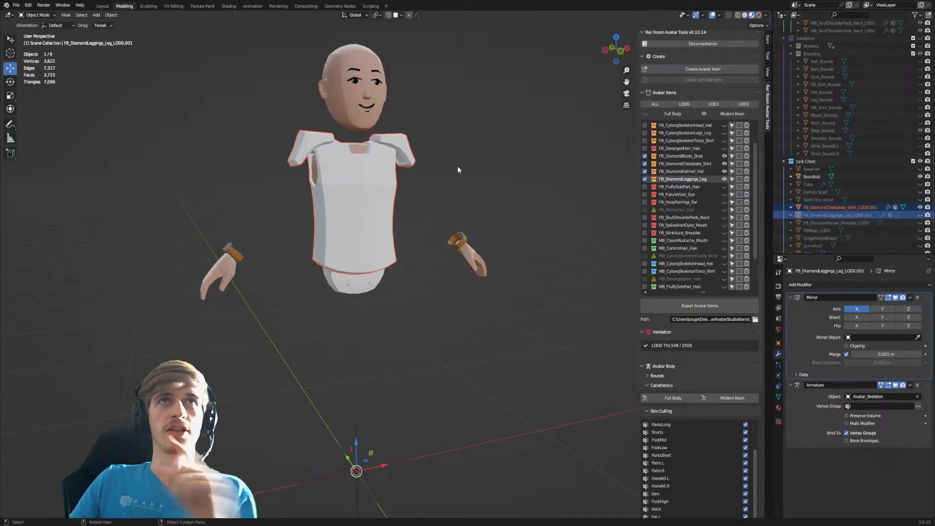
middle_drag(459, 163, 455, 237)
click(466, 199)
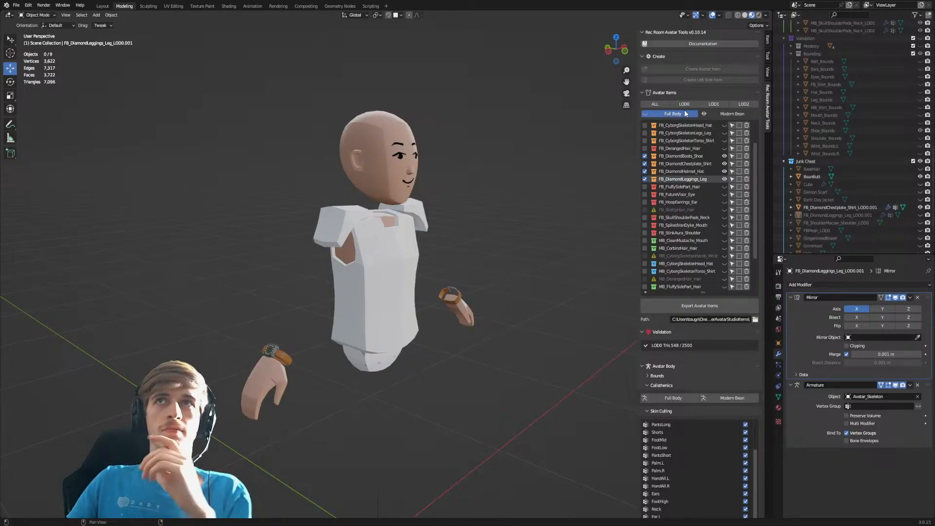
Compare the armour on the Full Body and Modern Bean avatars, and inspect the chestplate's fit around BeanButt from below.
click(703, 113)
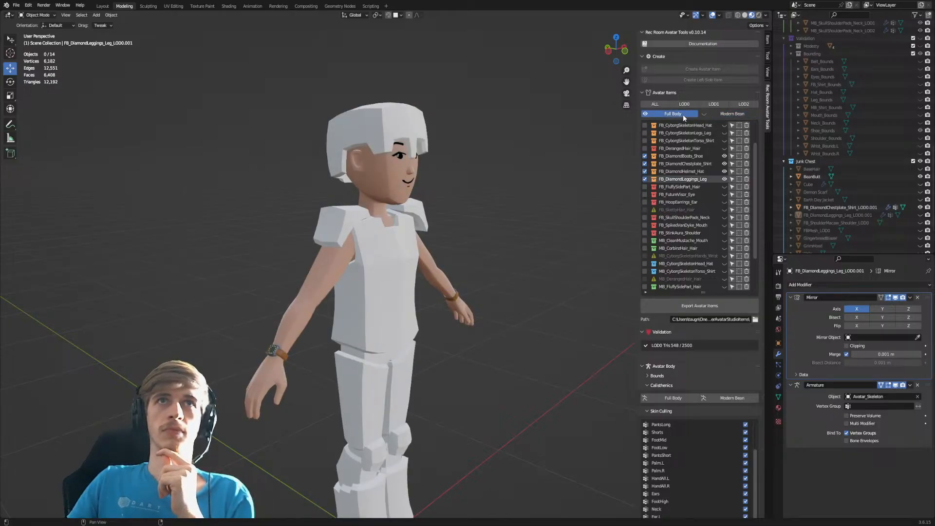
click(683, 115)
middle_drag(526, 242, 503, 248)
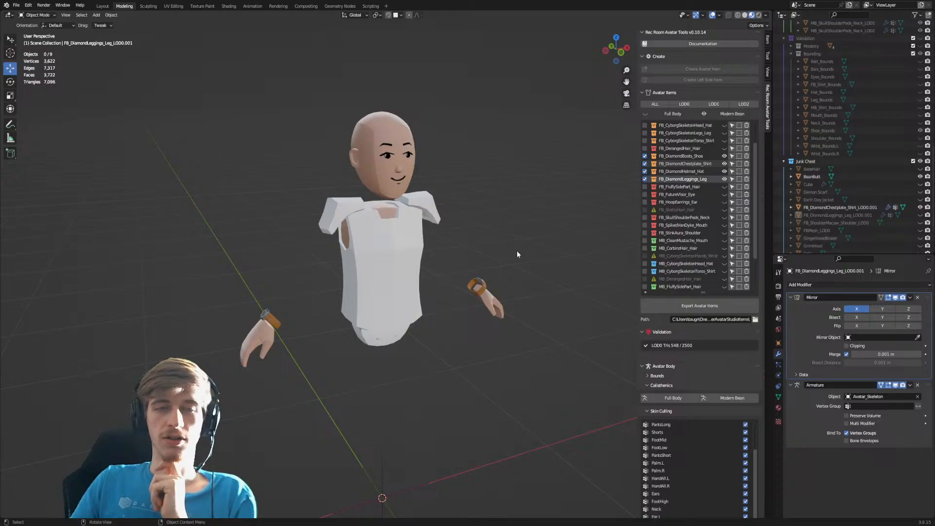
middle_drag(460, 292, 431, 246)
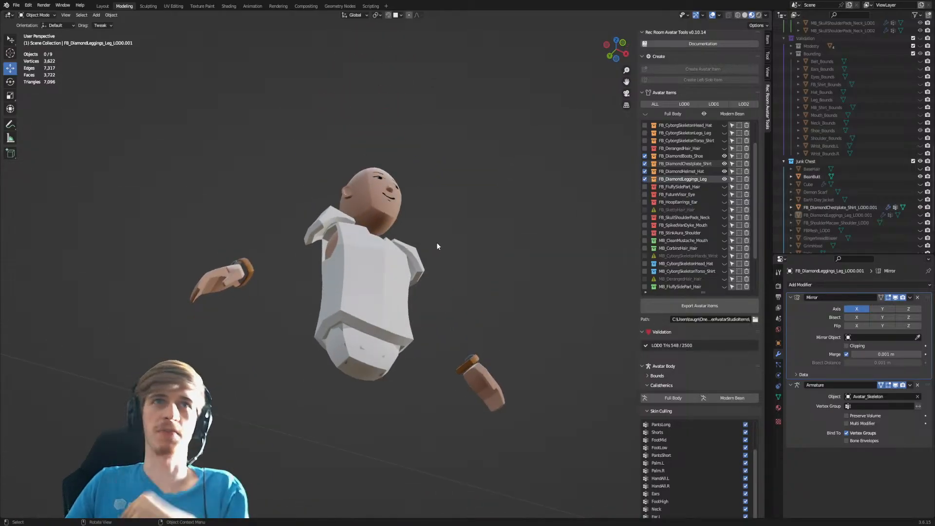
click(371, 346)
middle_drag(363, 362, 402, 334)
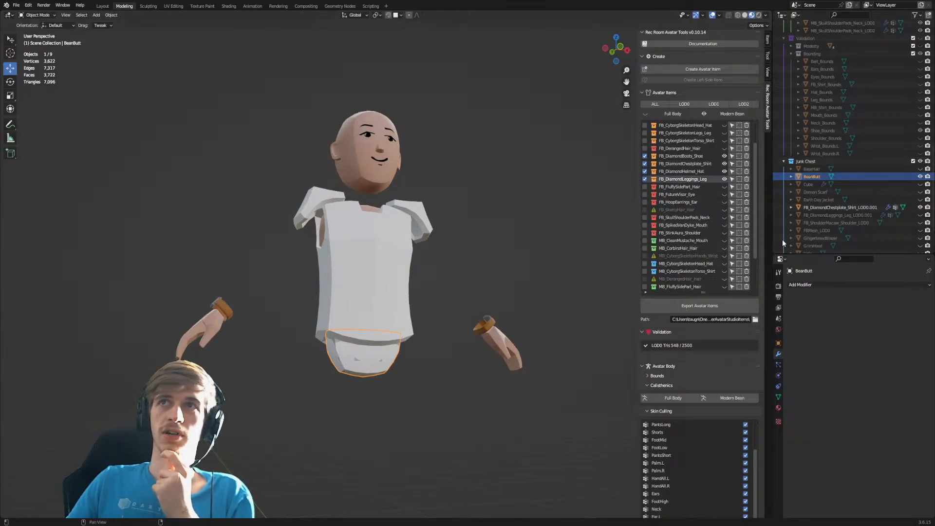
Delete the duplicated leggings mesh from the Junk Chest collection.
click(835, 208)
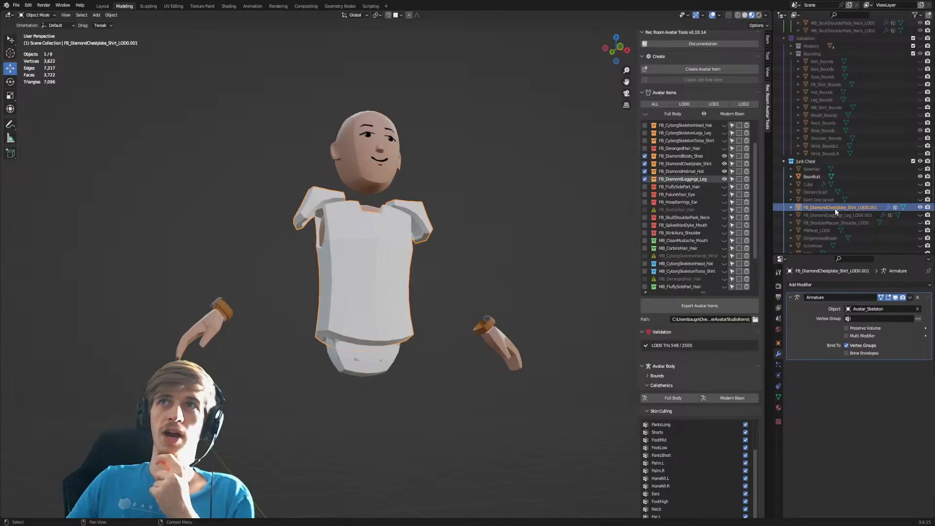
click(837, 215)
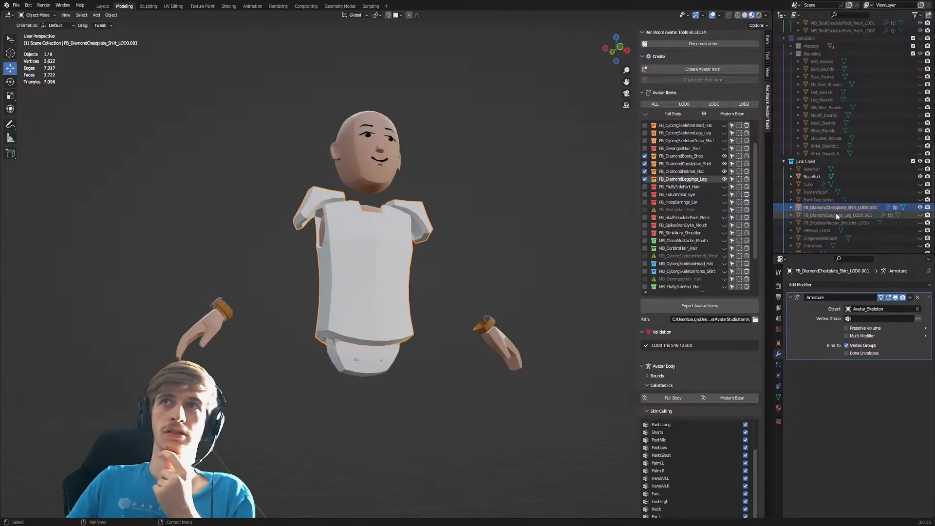
right_click(836, 215)
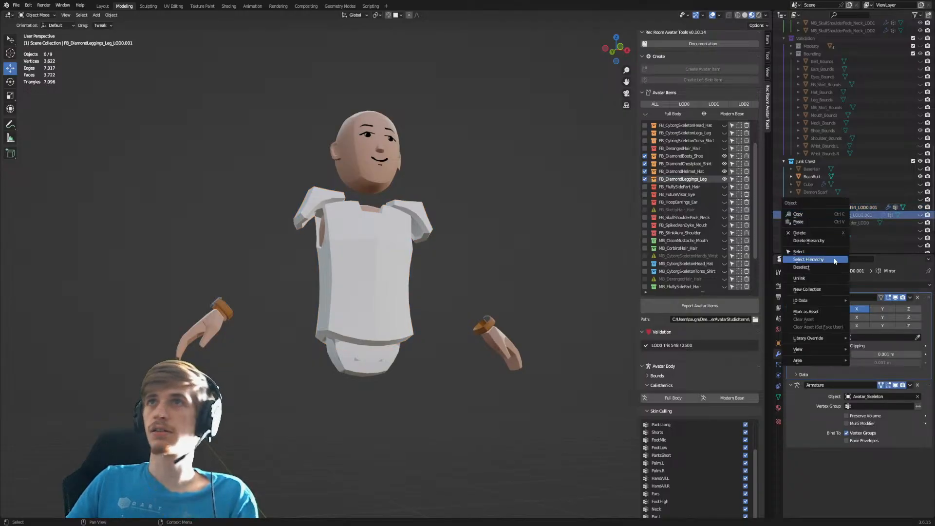
click(821, 233)
Show the Full Body avatar again and open the original chestplate LOD0 mesh in Edit Mode in the UV Editing workspace.
click(855, 207)
scroll(849, 205, up, 13)
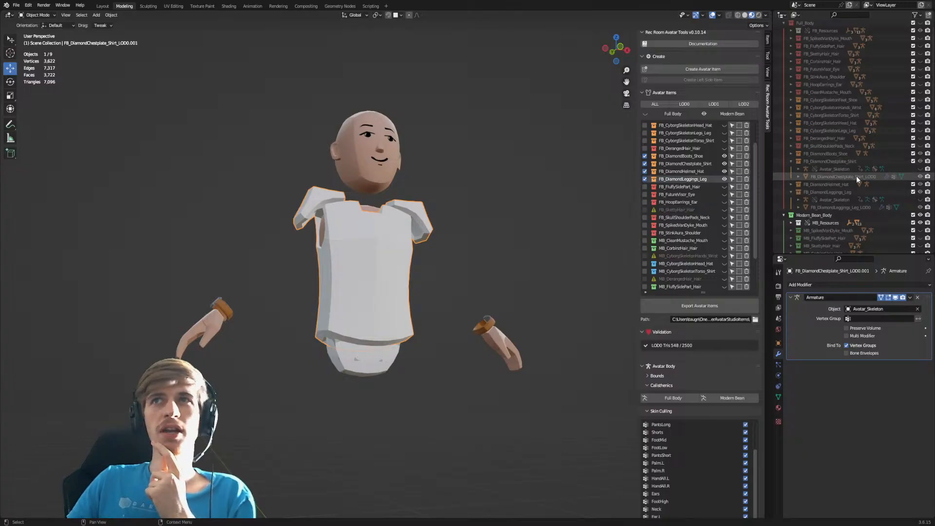
click(672, 114)
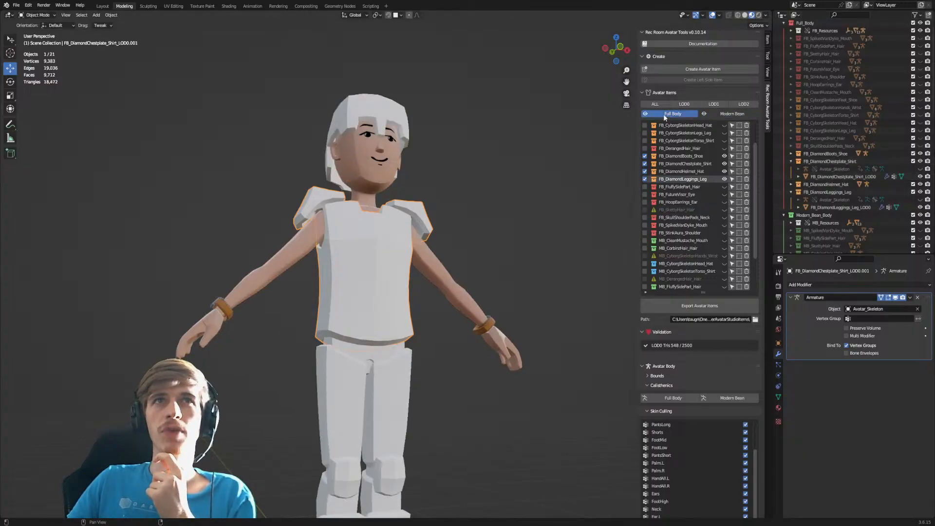
click(843, 176)
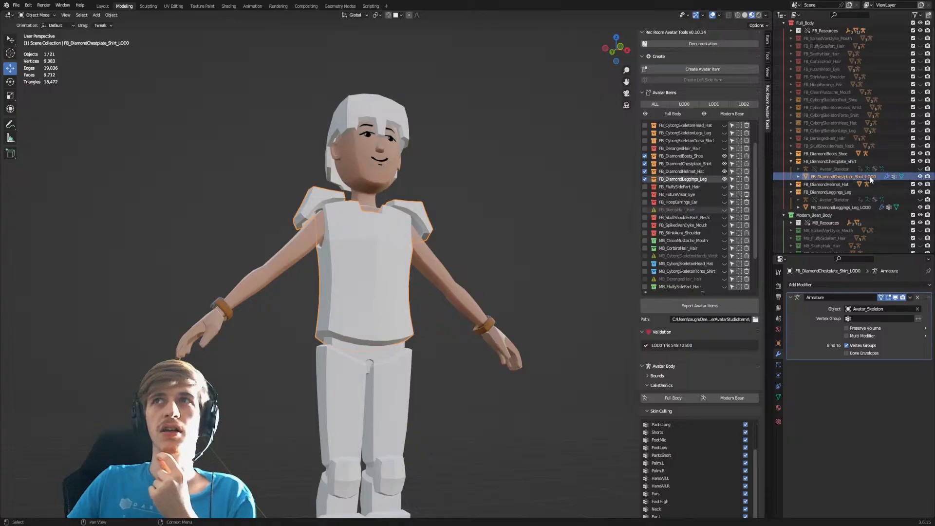
click(175, 6)
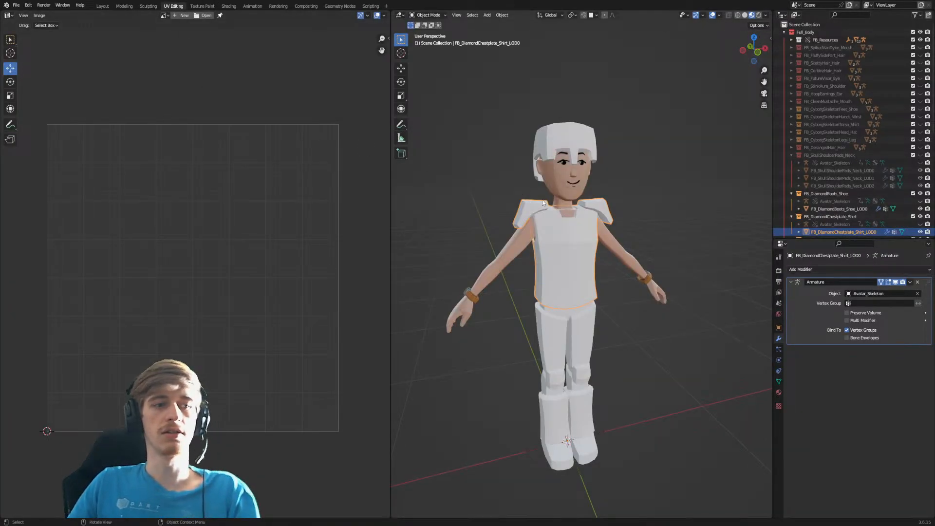
key(Tab)
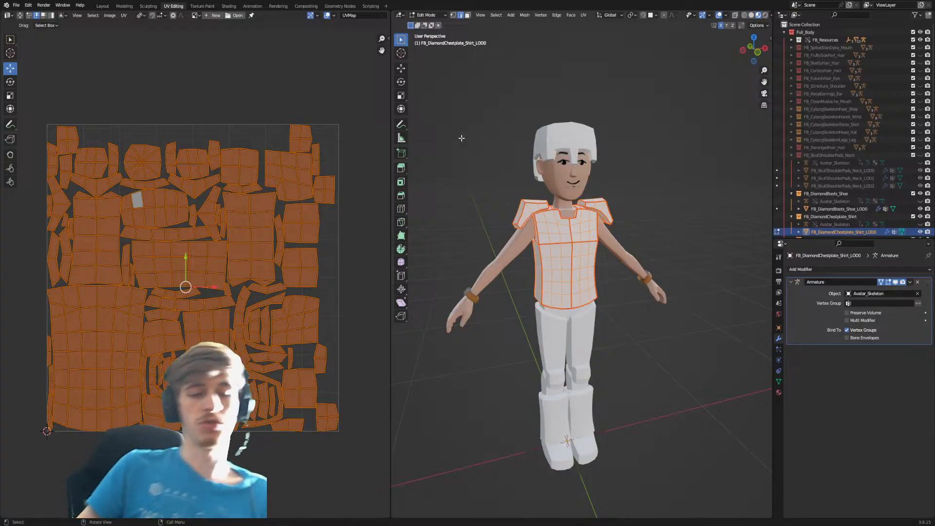
Leave Edit Mode on the original chestplate, select the duplicated chestplate in the Junk Chest collection, and return to the Modeling workspace.
key(Tab)
scroll(867, 185, down, 8)
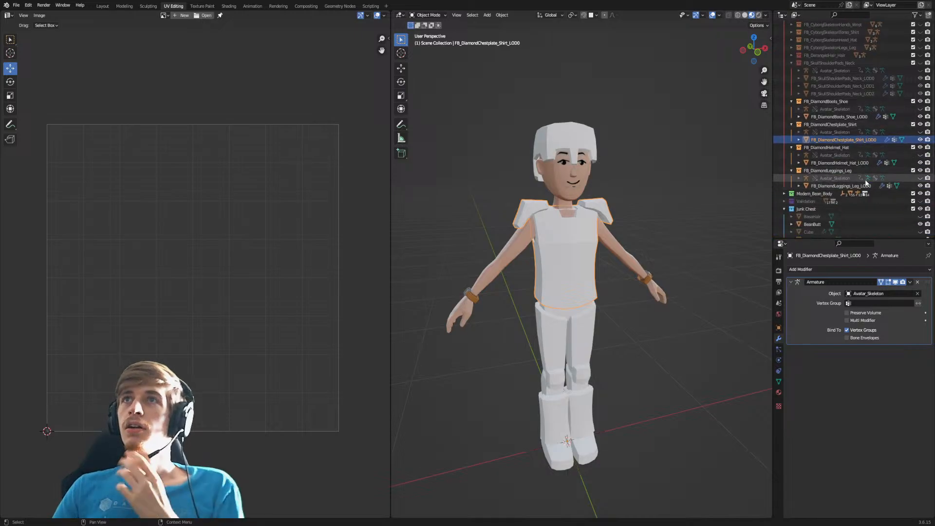
click(852, 154)
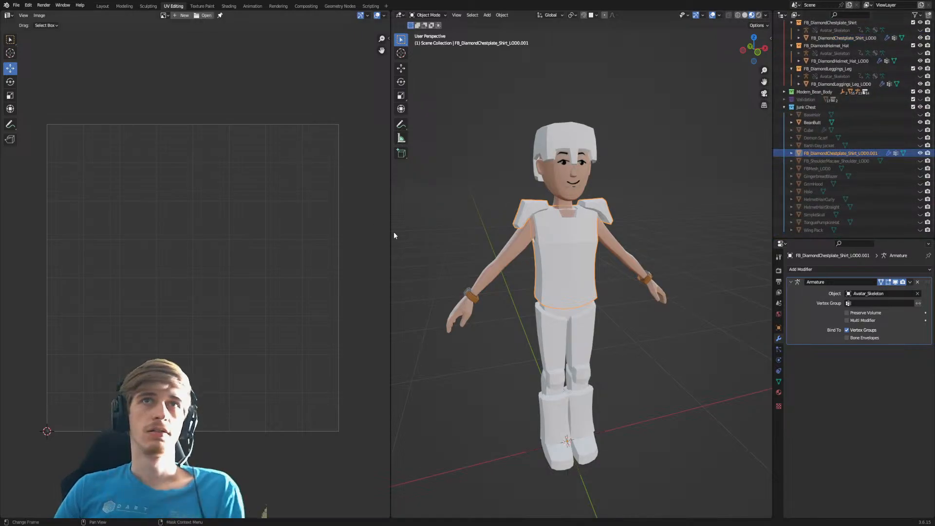
key(Tab)
key(Tab)
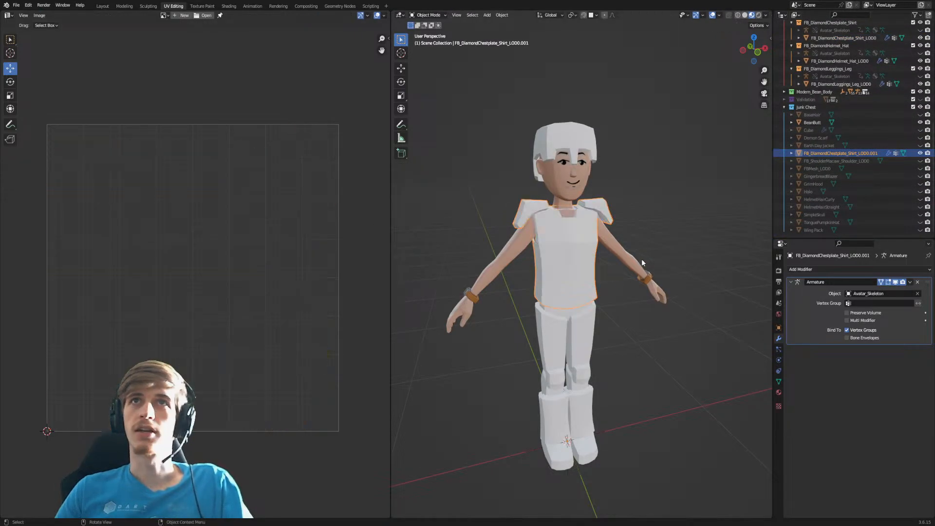
click(125, 5)
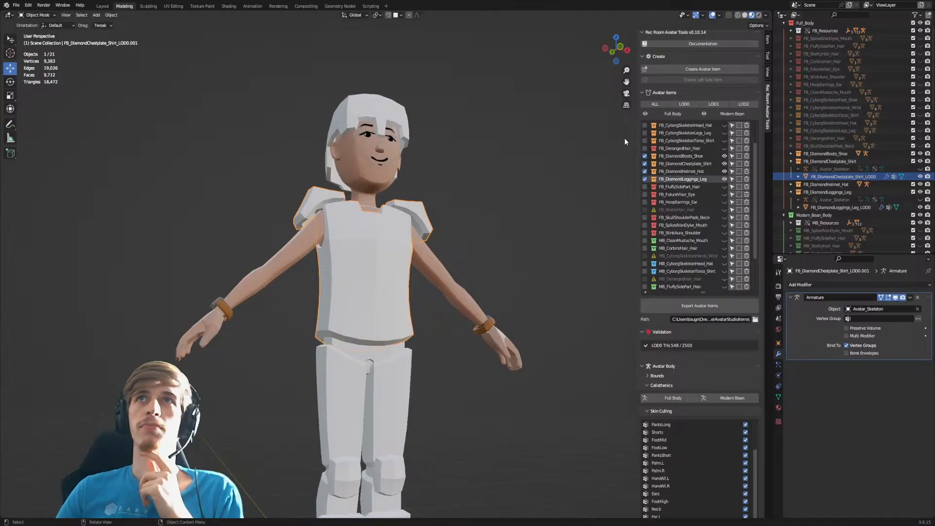
Hide the Full Body avatar and open the duplicated chestplate in Edit Mode, with its underside in view and nothing selected.
click(645, 113)
shift+middle_drag(419, 379, 417, 208)
scroll(426, 271, up, 3)
key(Tab)
shift+middle_drag(418, 165, 423, 219)
click(567, 227)
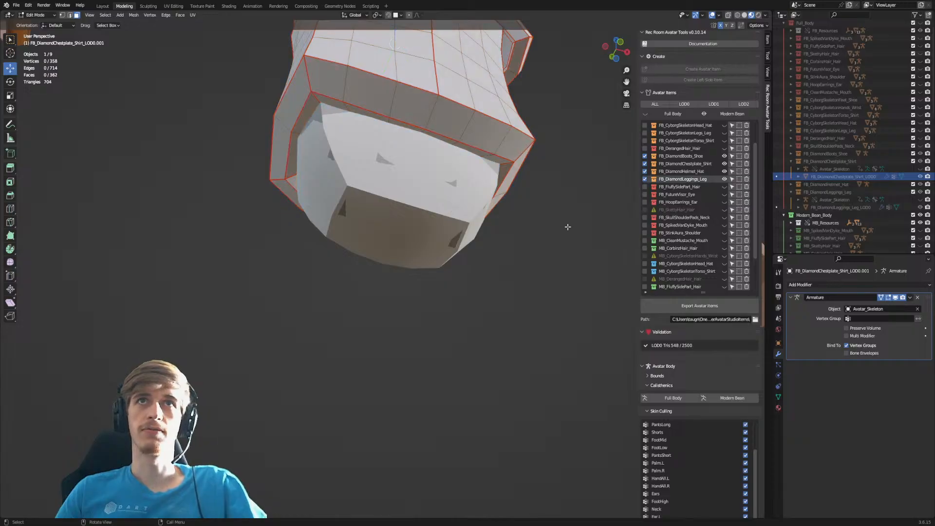
Delete the linked inner rim and bottom faces on the duplicated chestplate's underside, with BeanButt and the Modern Bean avatar hidden.
key(l)
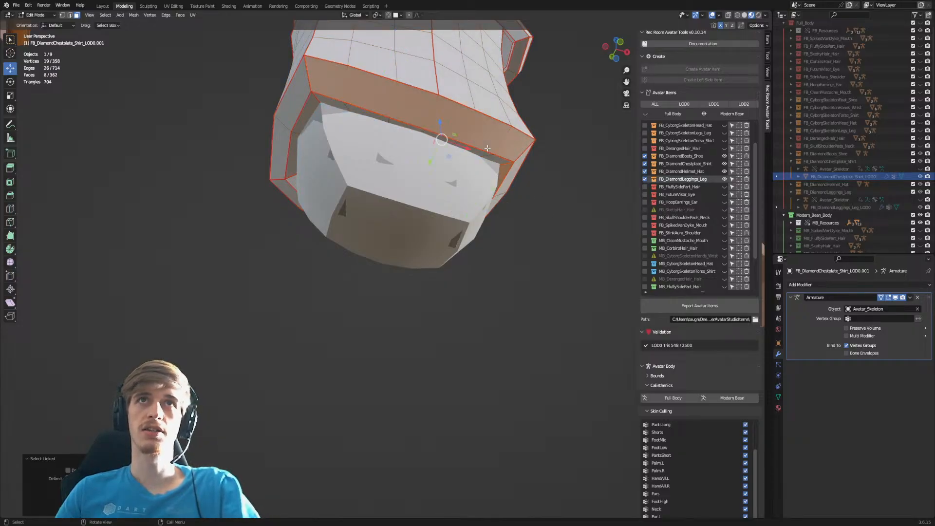
key(ctrl+z)
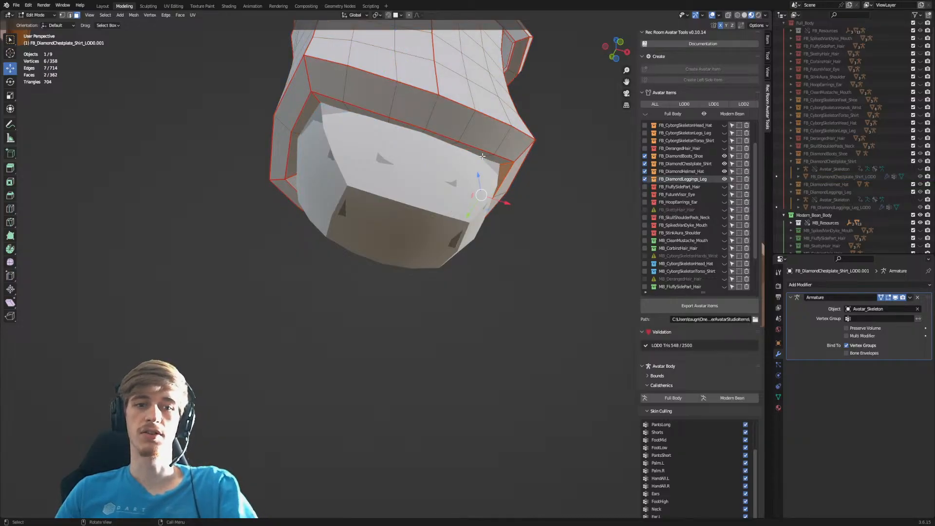
key(l)
key(l)
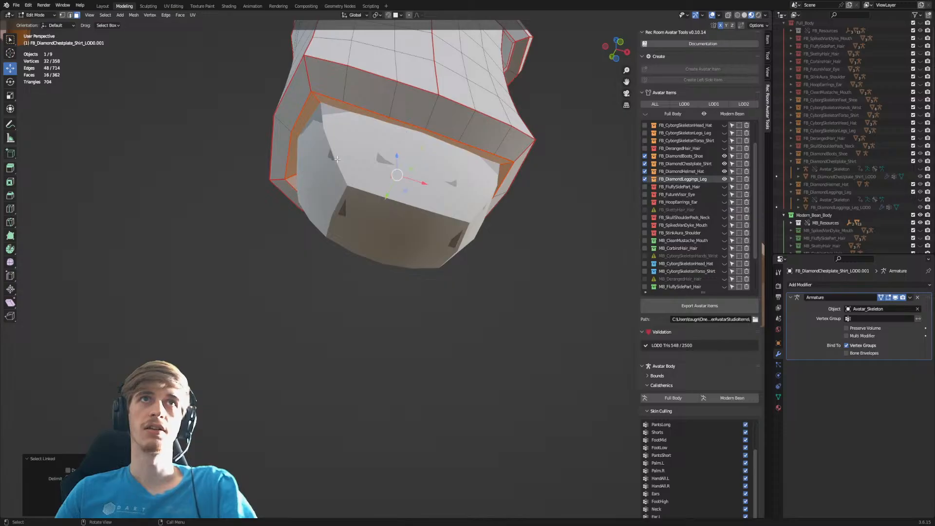
scroll(900, 190, down, 15)
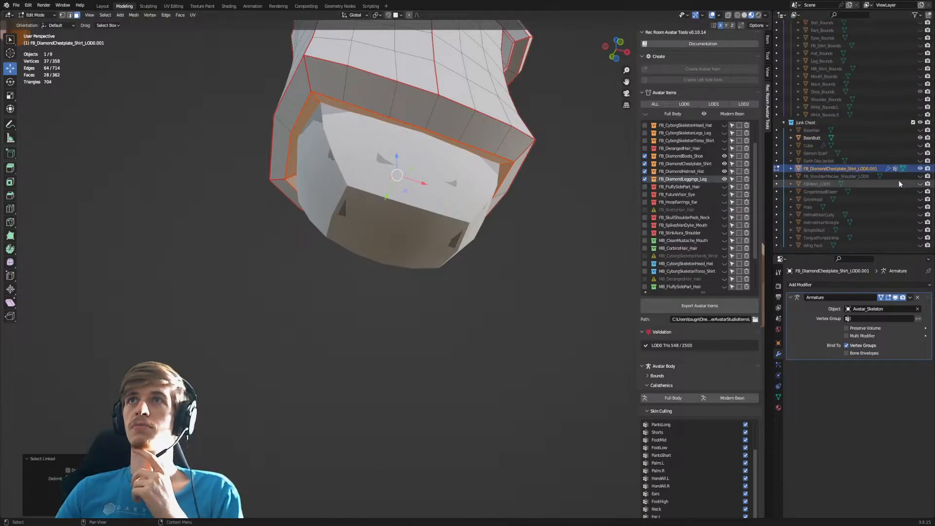
click(920, 137)
mouse_move(437, 208)
middle_down()
mouse_move(453, 208)
mouse_move(444, 208)
middle_up()
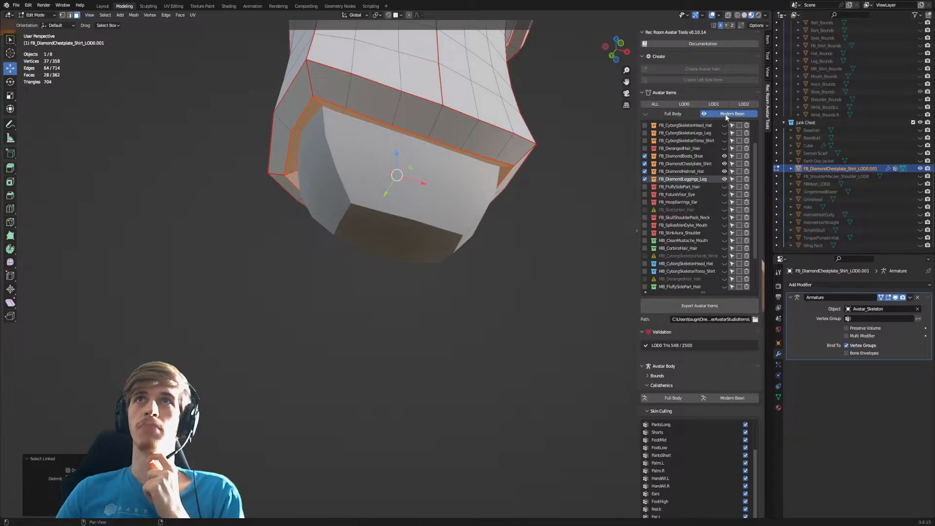
click(724, 113)
middle_drag(361, 198, 355, 197)
right_click(355, 196)
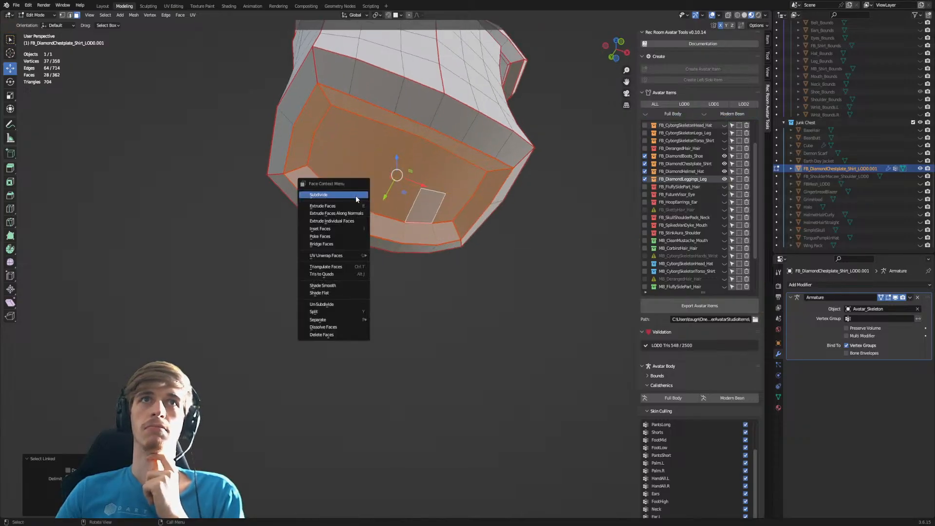
click(347, 336)
shift+middle_drag(347, 322, 347, 302)
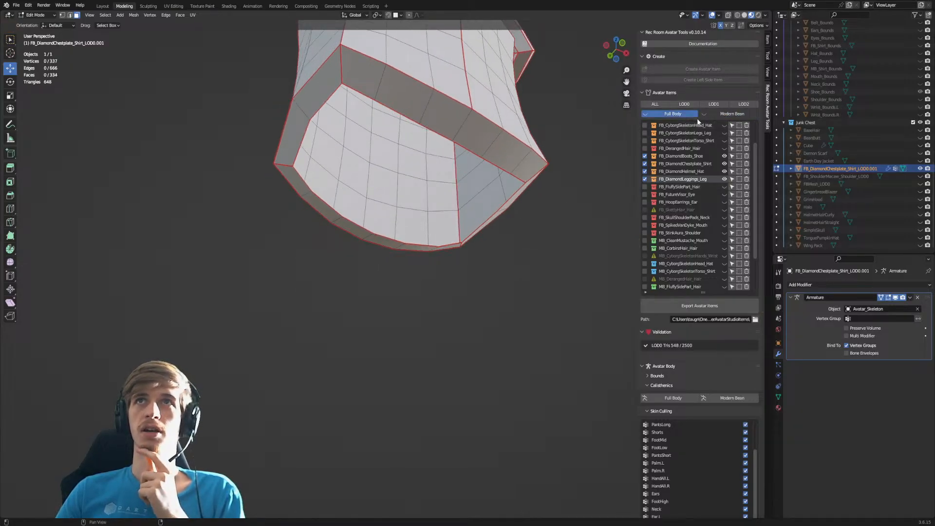
Show the Modern Bean avatar and BeanButt again, and return the duplicated chestplate to Object Mode.
click(722, 115)
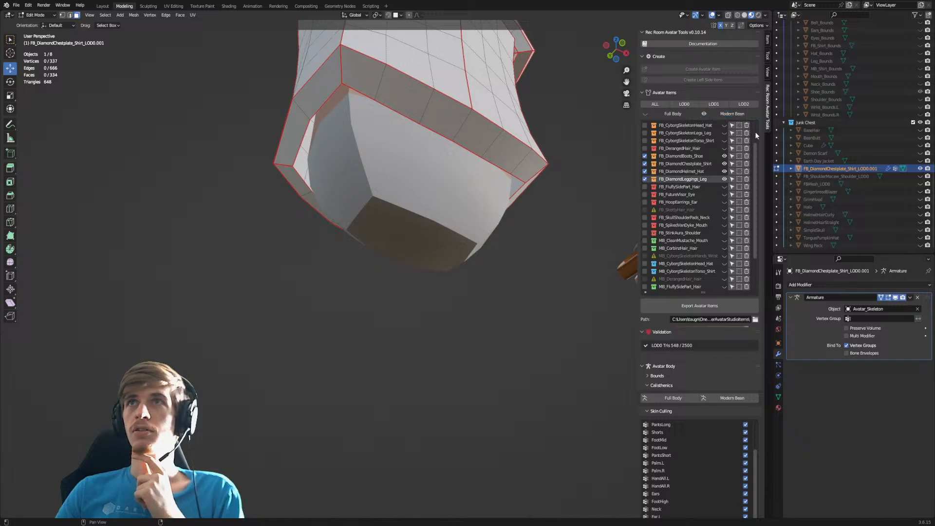
click(920, 138)
click(876, 137)
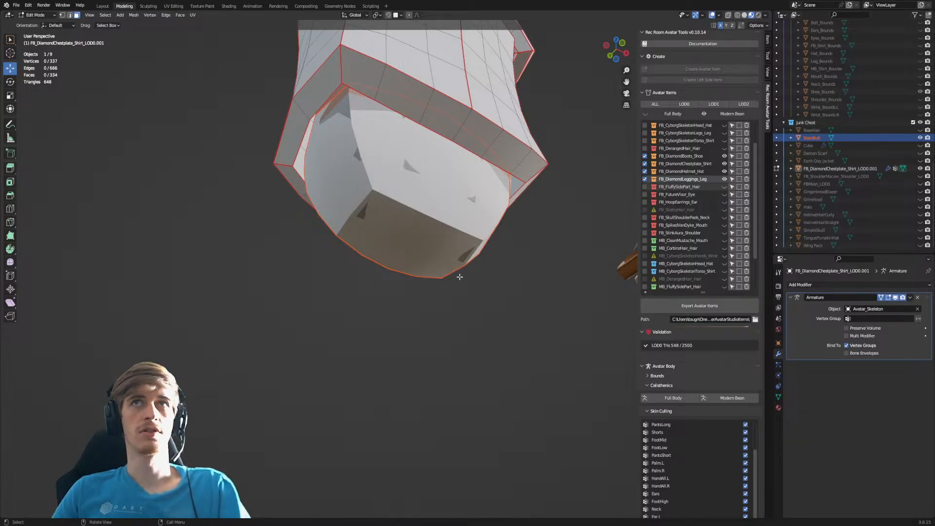
key(Tab)
click(432, 240)
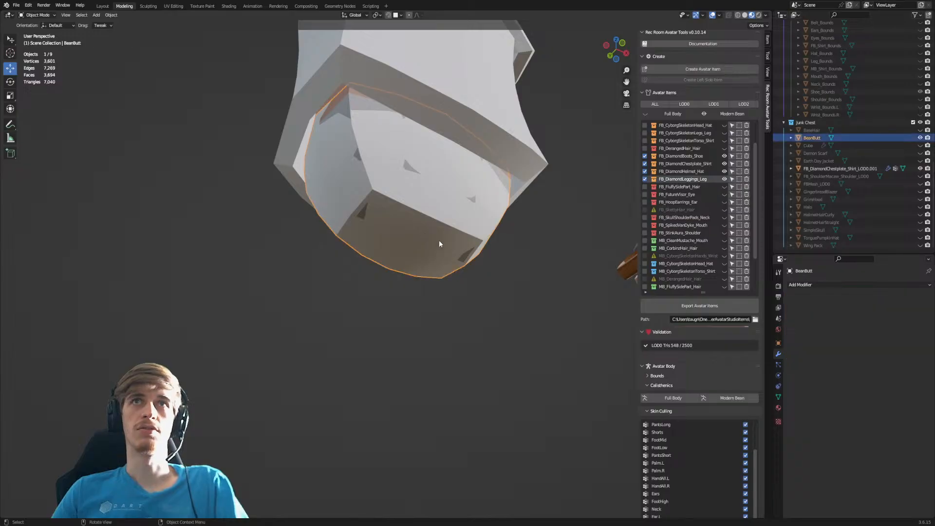
key(ctrl+z)
key(ctrl+z)
key(Tab)
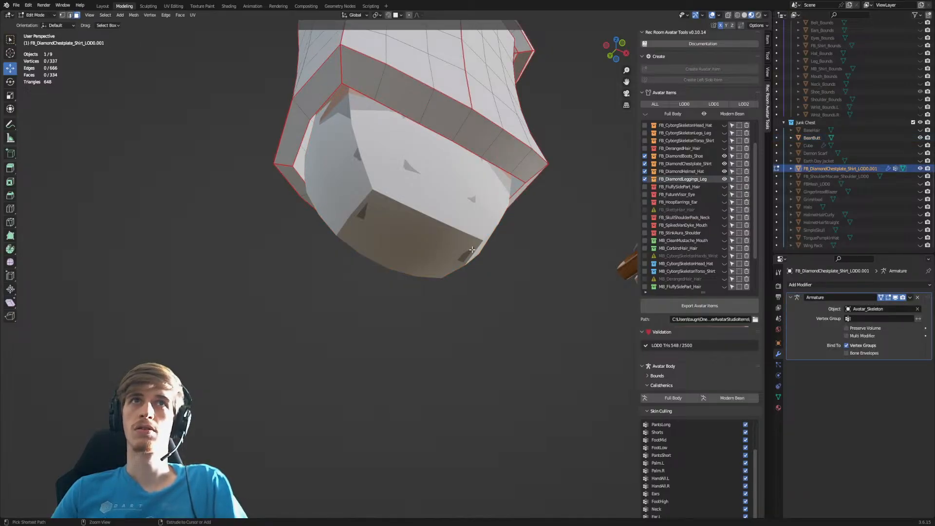
key(Tab)
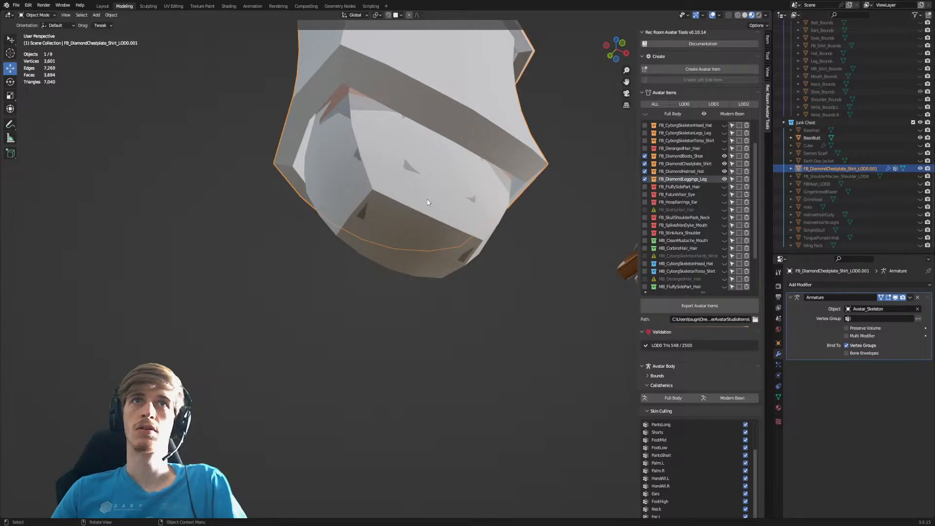
Duplicate BeanButt in place, hide the original, and open the copy in Edit Mode.
click(428, 202)
key(shift+d)
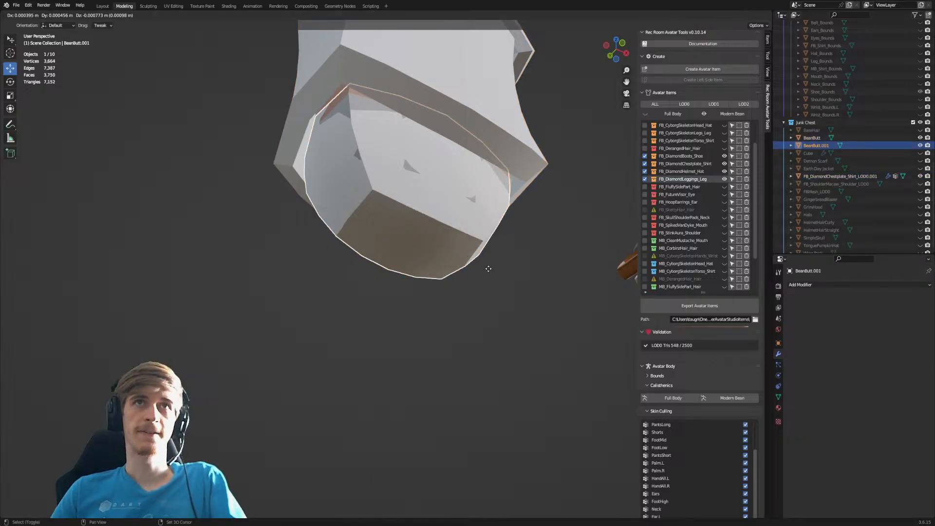
right_click(514, 324)
click(919, 138)
click(916, 145)
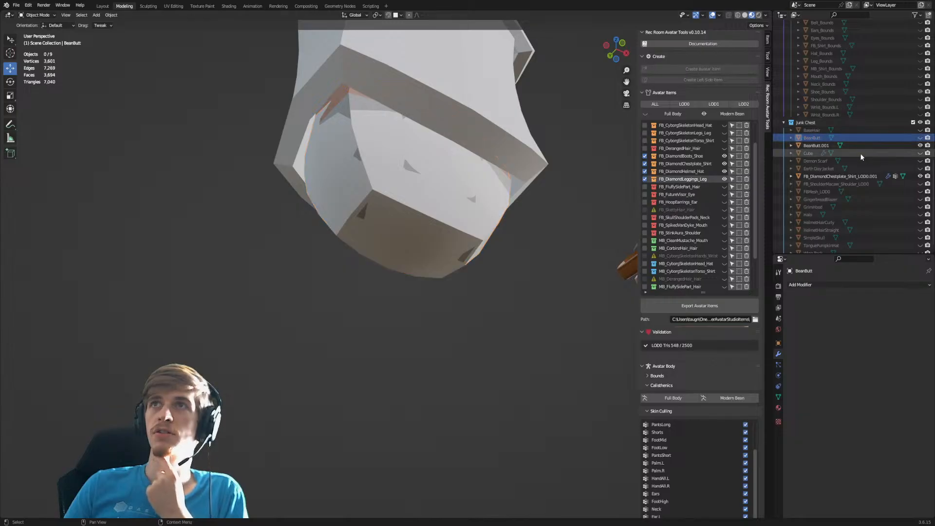
key(Tab)
Turn on the viewport's wireframe overlay so the chestplate's edges show around the BeanButt copy.
middle_drag(399, 145, 361, 170)
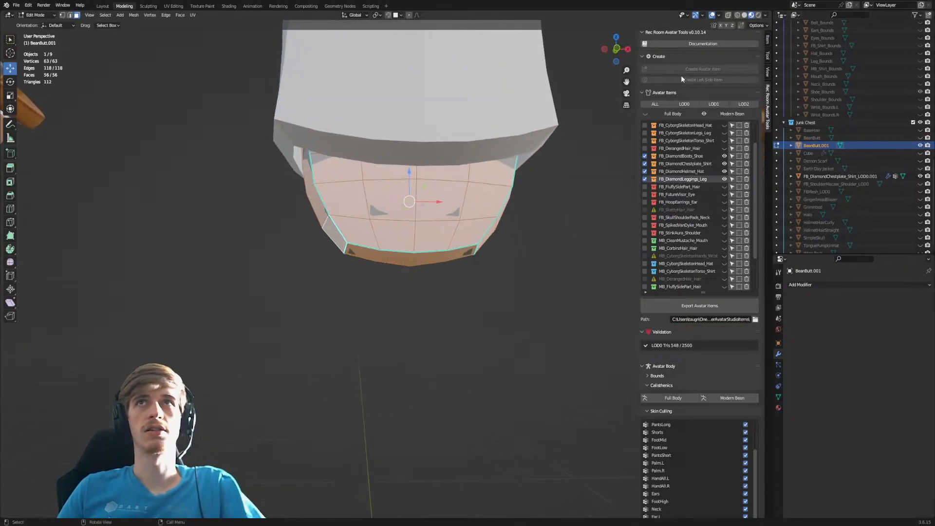
click(719, 16)
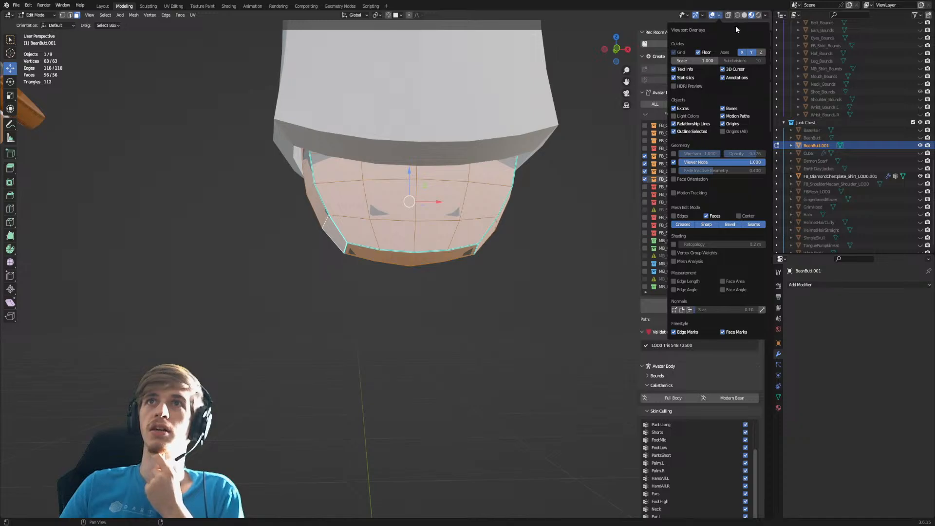
click(766, 16)
click(717, 16)
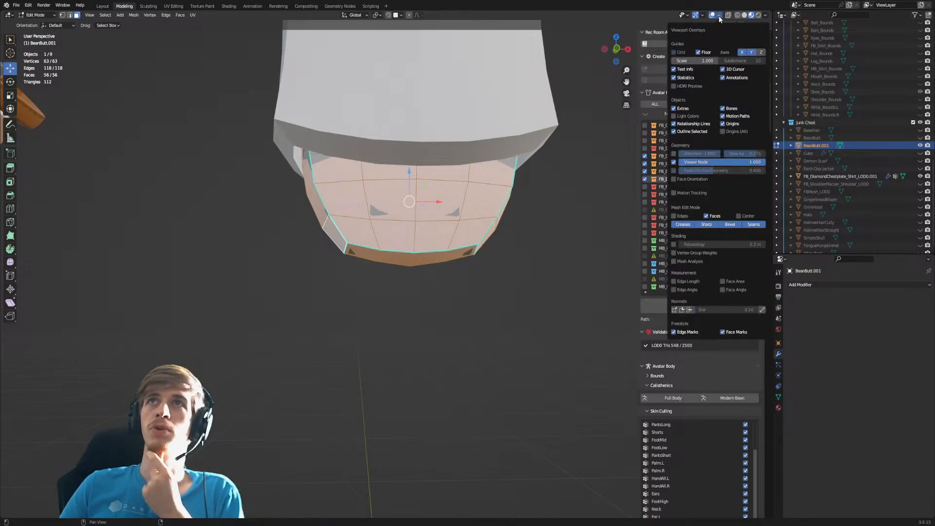
click(673, 154)
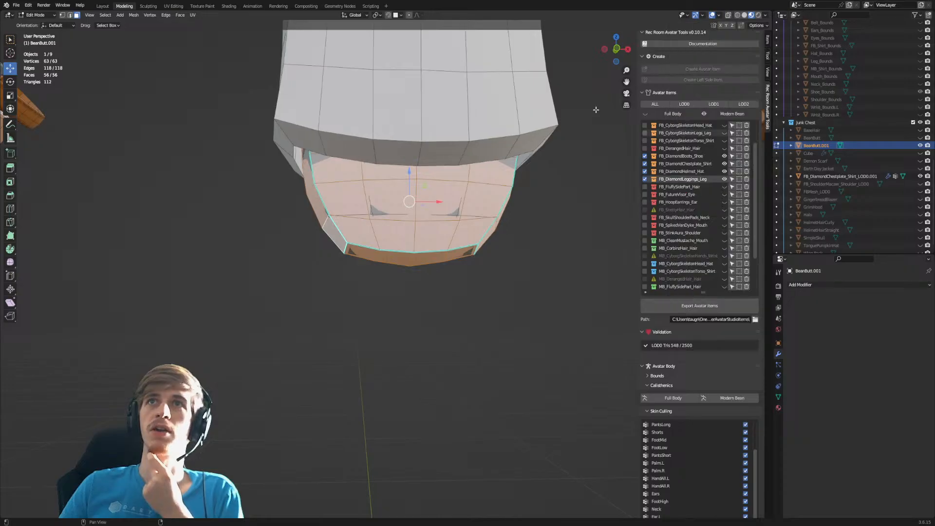
shift+middle_drag(376, 144, 375, 215)
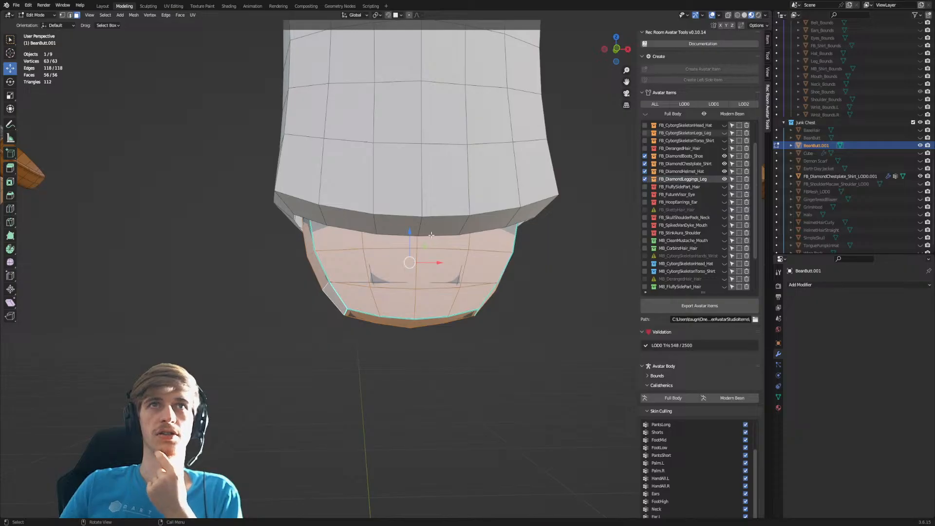
In edge select mode, select the vertical edge loop beside the BeanButt copy's centre and slide it outward, away from the middle.
middle_drag(307, 281, 409, 253)
middle_drag(357, 304, 2, 59)
click(70, 14)
click(107, 144)
alt+click(380, 240)
middle_drag(380, 240, 396, 240)
key(g)
key(g)
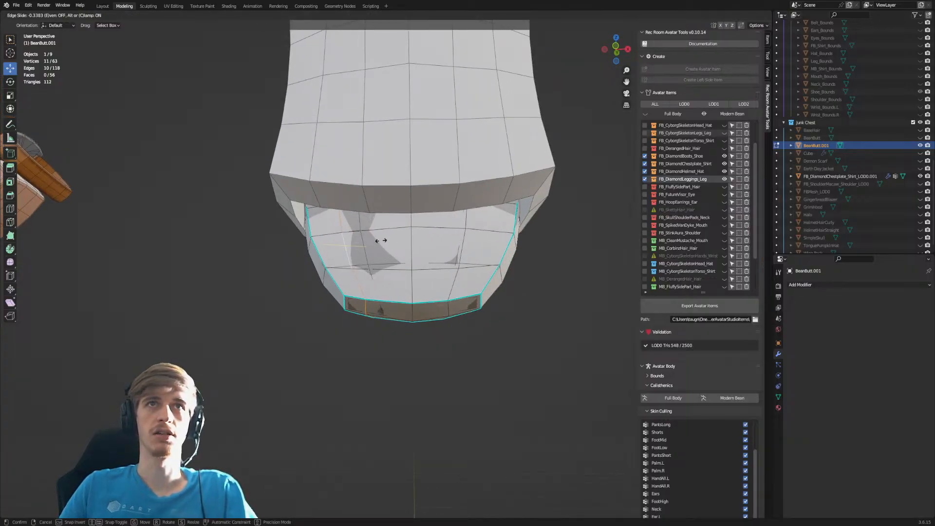
click(380, 240)
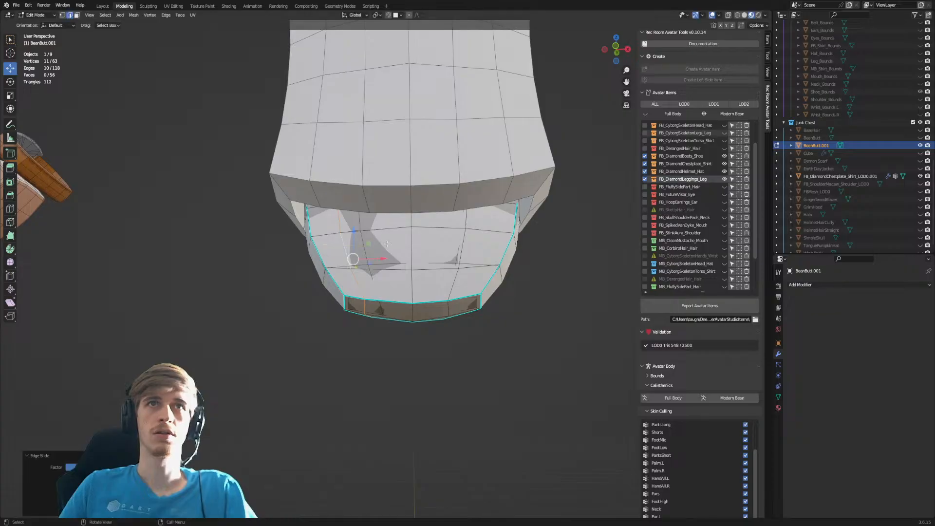
Add a single loop cut between the shifted edge loop and the BeanButt copy's centre, with smoothness 0.7.
click(10, 209)
click(380, 297)
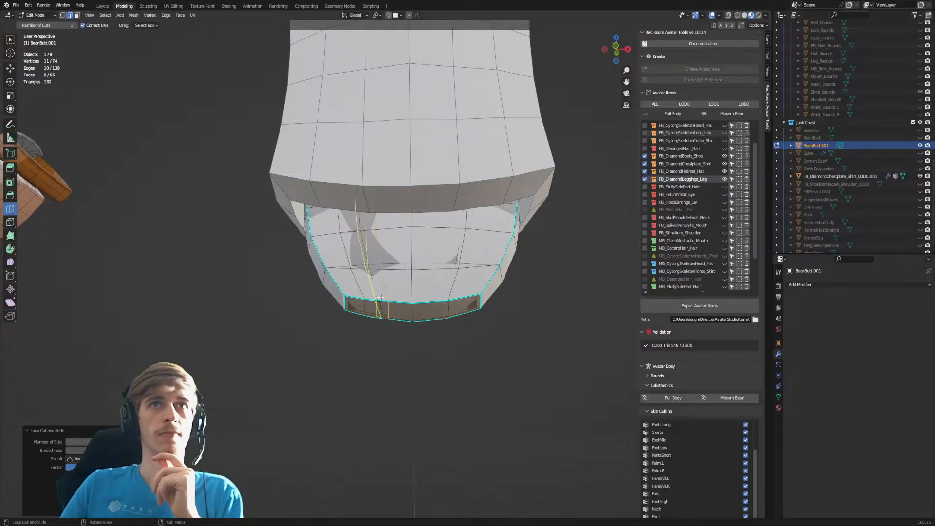
middle_drag(258, 293, 282, 311)
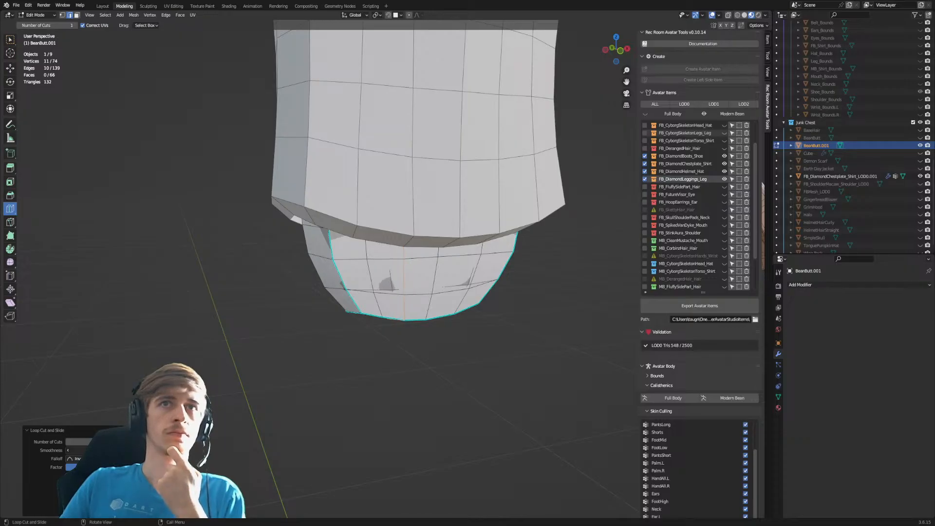
click(73, 450)
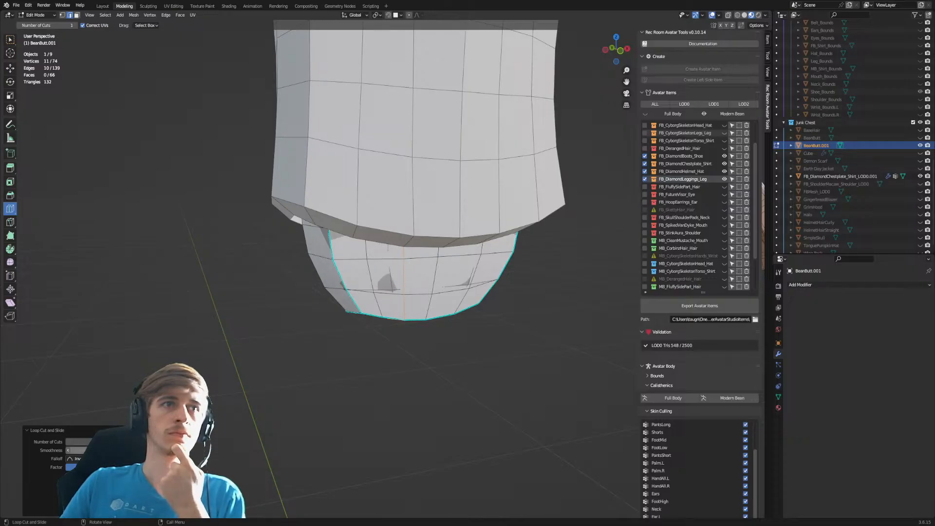
text(0.7)
key(Return)
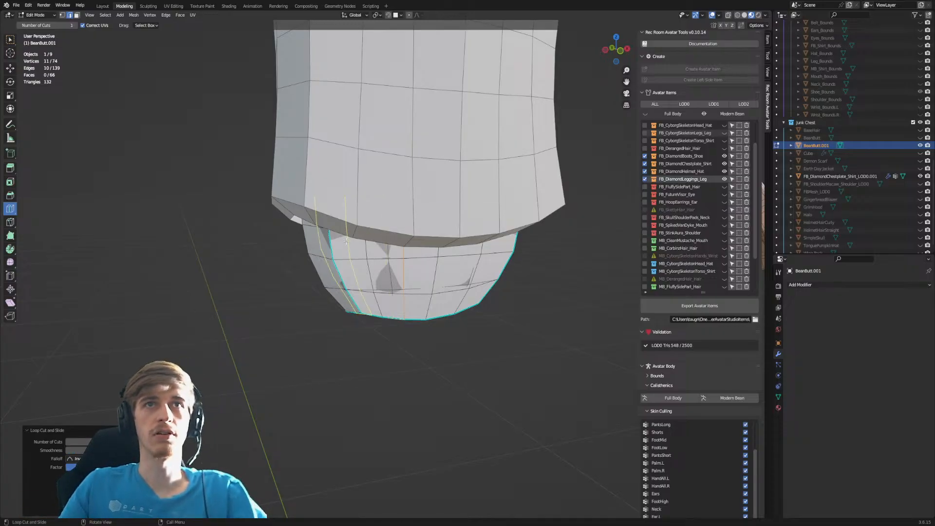
Select the new loop and the neighbouring vertical edge loop on the BeanButt copy and push them slightly along their normals with Shrink/Fatten.
click(10, 70)
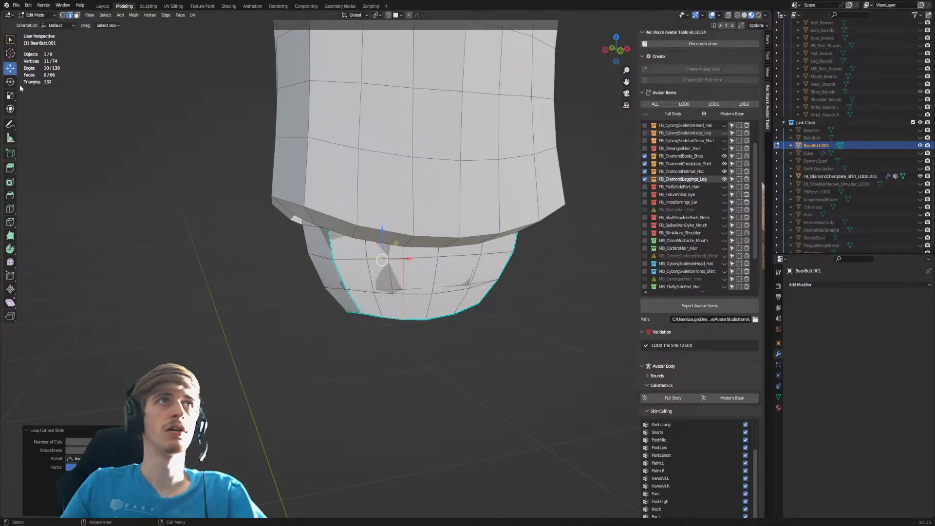
click(404, 346)
alt+click(380, 310)
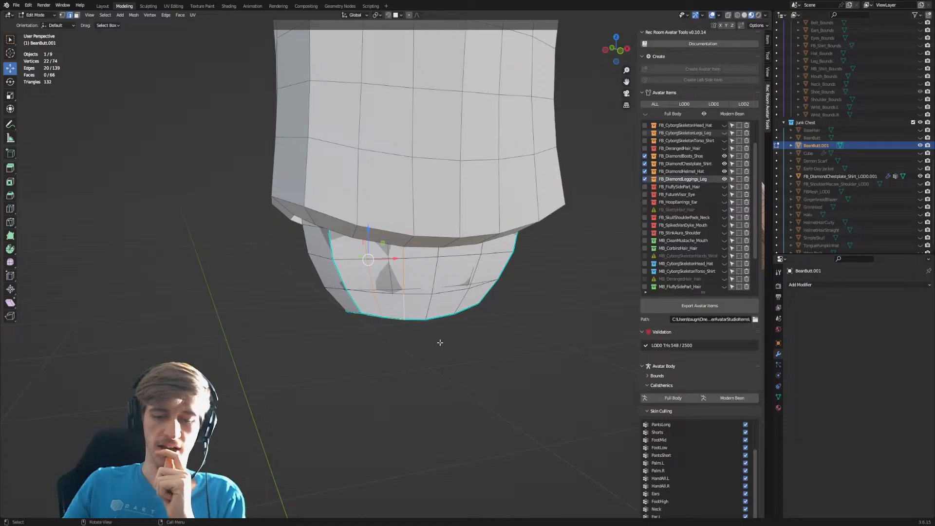
middle_drag(463, 362, 466, 359)
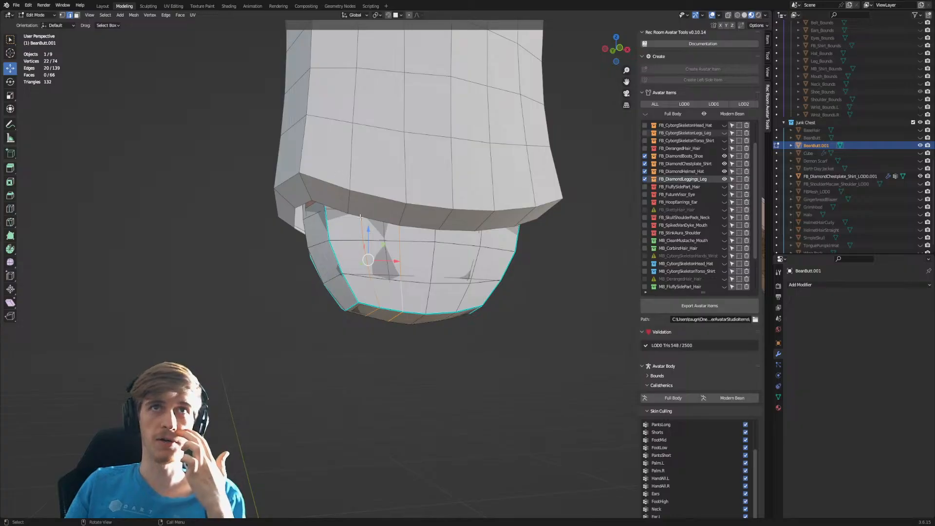
middle_drag(352, 201, 486, 247)
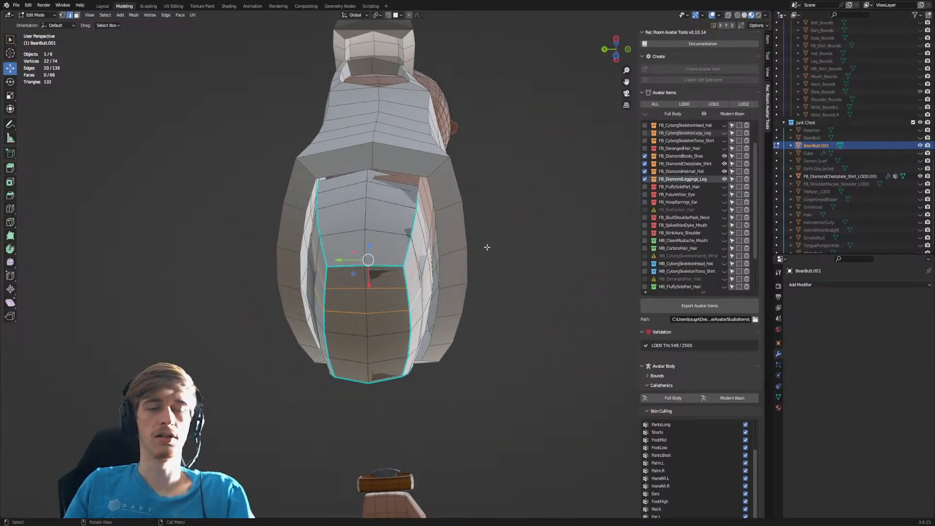
key(alt+s)
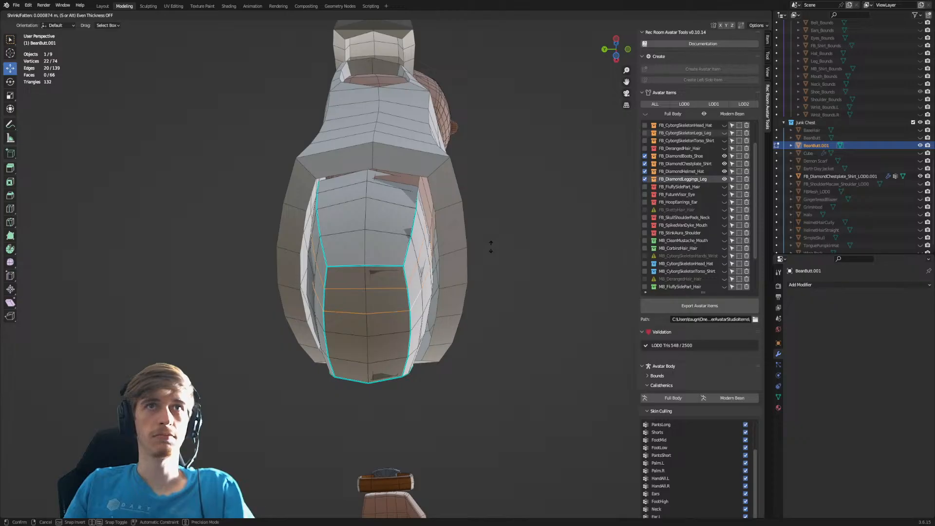
click(491, 247)
middle_drag(497, 220, 410, 288)
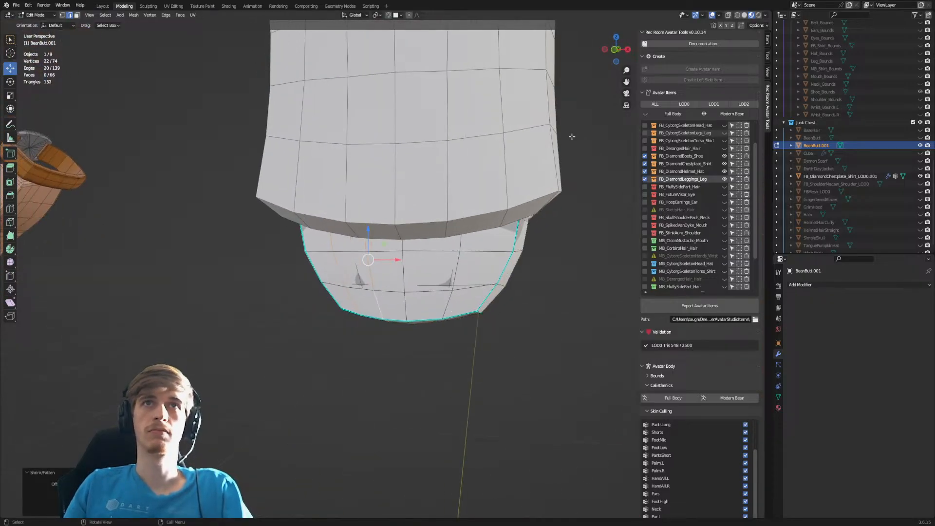
From the front orthographic view with X-ray on, select the +X half of the BeanButt copy and delete its faces.
click(614, 51)
click(730, 16)
key(alt+a)
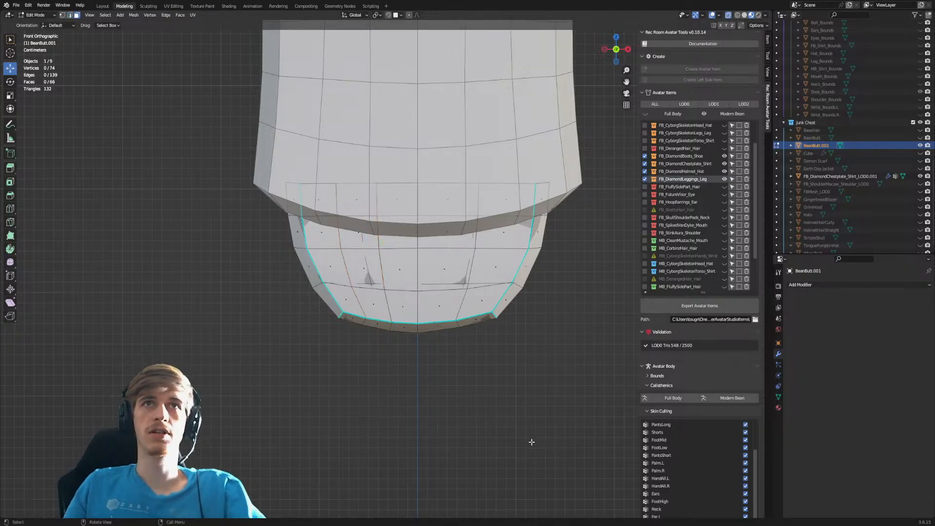
drag(419, 342, 606, 54)
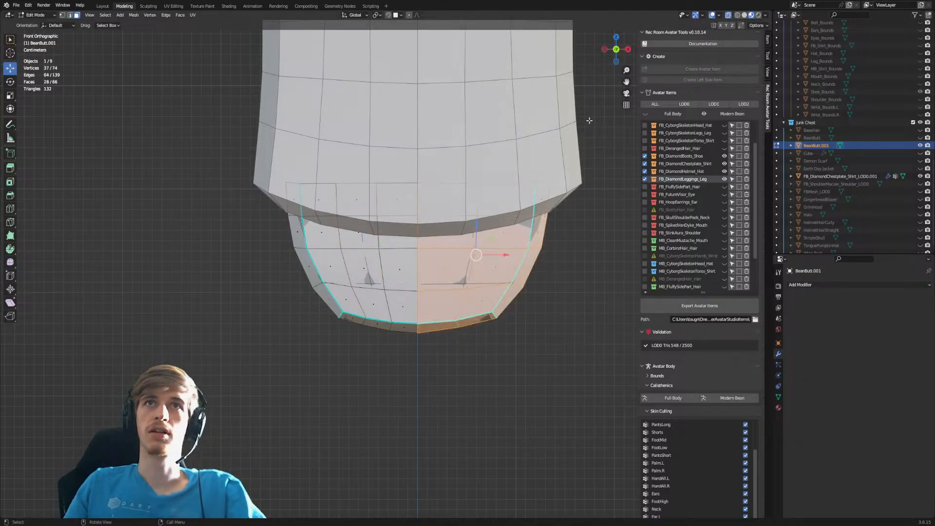
right_click(534, 195)
click(535, 195)
Add a Mirror modifier on the X axis to the remaining half of the BeanButt copy.
middle_drag(476, 328, 478, 311)
key(a)
click(833, 285)
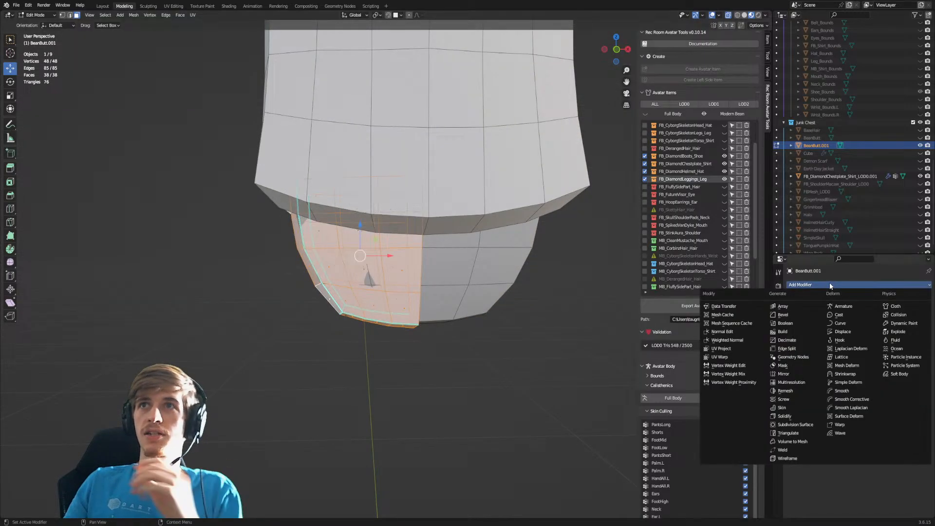
click(781, 374)
key(Tab)
click(501, 346)
middle_drag(501, 346, 493, 278)
key(Tab)
Turn X-ray off, delete the BeanButt copy's uppermost face loop under the chestplate, and return to Object Mode.
scroll(493, 275, up, 3)
shift+middle_drag(579, 225, 446, 300)
middle_drag(446, 300, 379, 300)
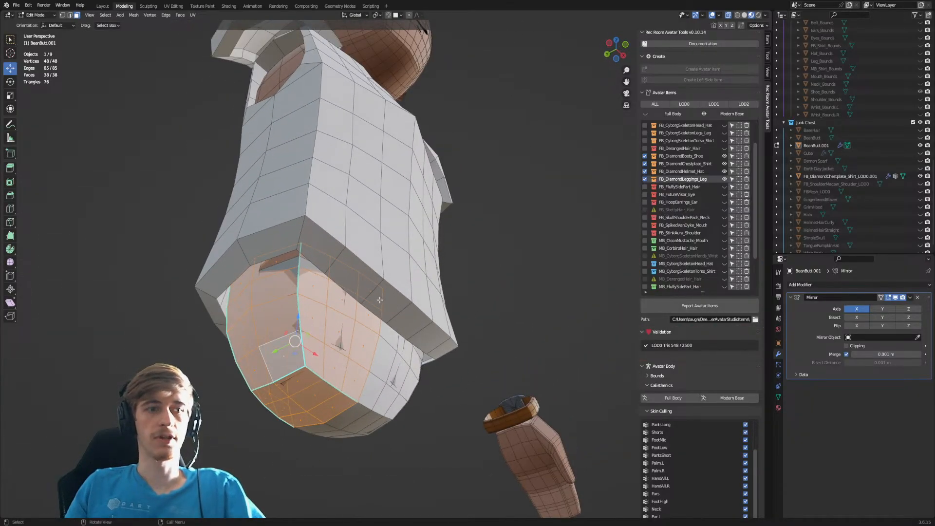
click(729, 17)
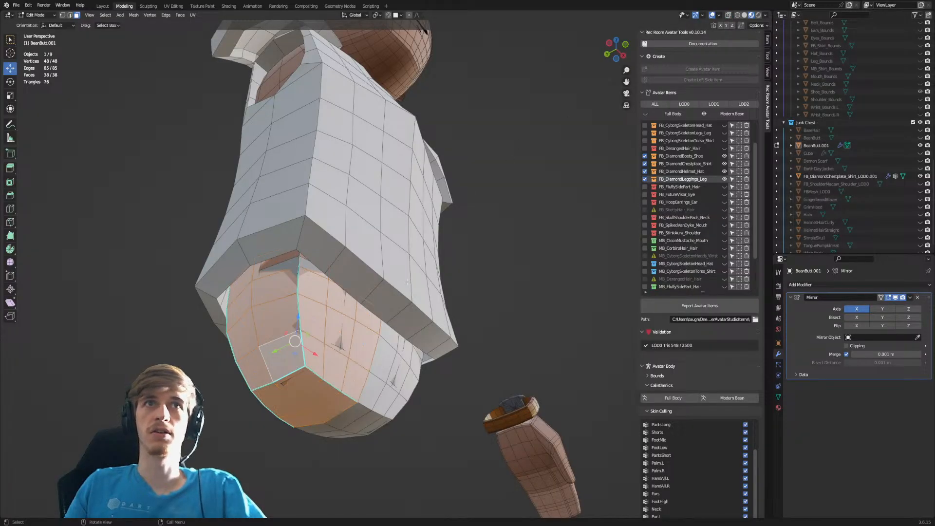
alt+click(329, 271)
right_click(323, 307)
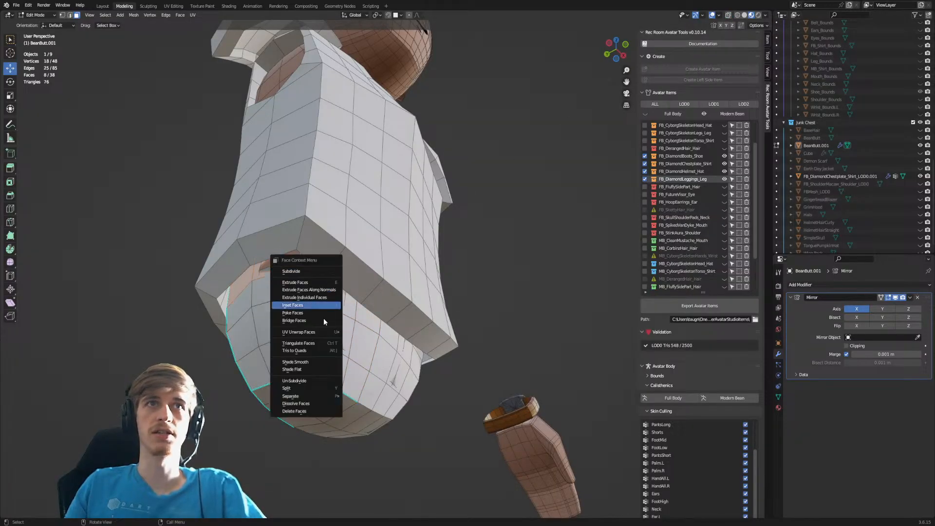
click(315, 413)
middle_drag(315, 414, 425, 293)
key(1)
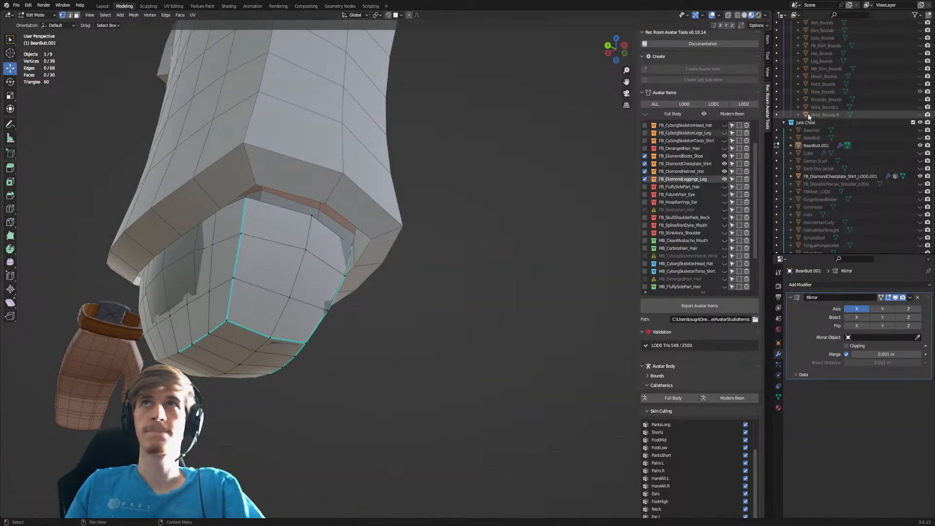
click(869, 177)
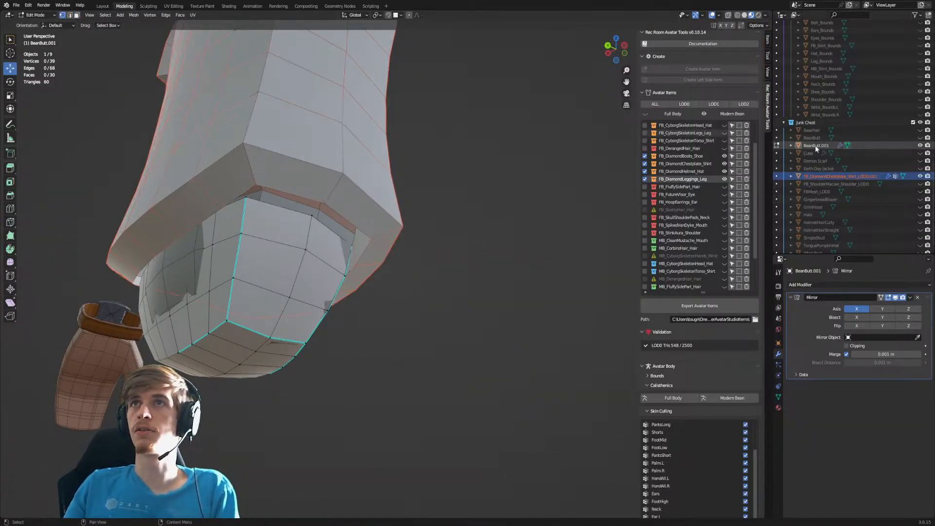
click(816, 145)
key(Tab)
Try to join the BeanButt copy into the duplicated chestplate with its Mirror modifier still unapplied.
ctrl+click(825, 176)
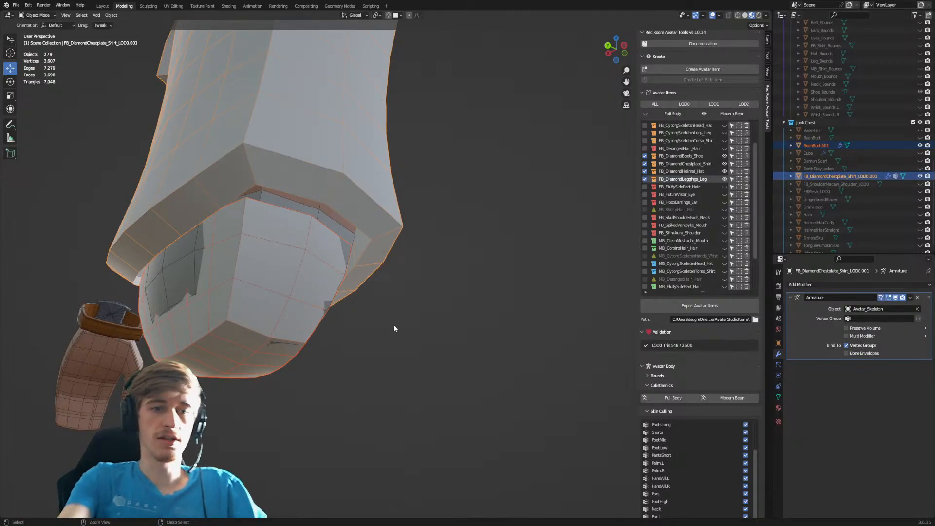
key(ctrl+j)
middle_drag(370, 291, 330, 310)
key(ctrl+z)
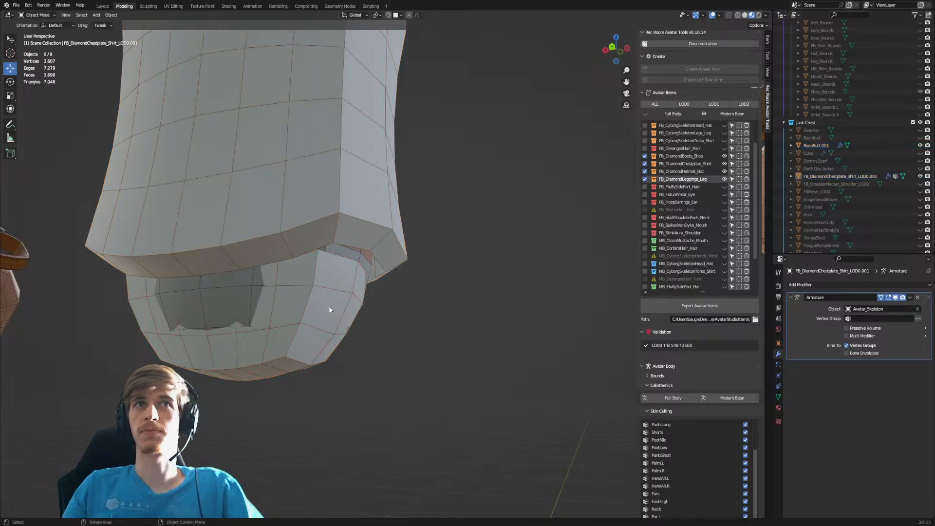
Apply the BeanButt copy's Mirror modifier and join the copy into FB_DiamondChestplate_Shirt_LOD0.001.
click(329, 309)
click(909, 298)
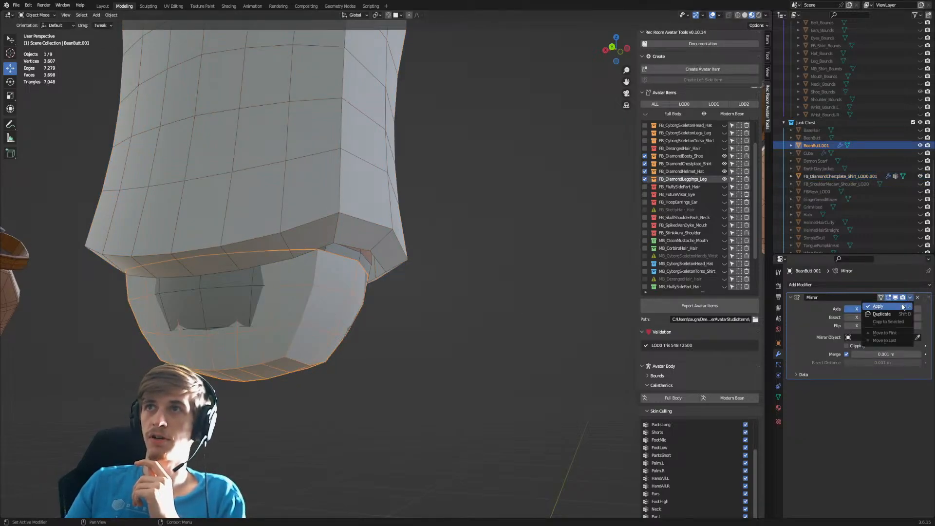
click(902, 307)
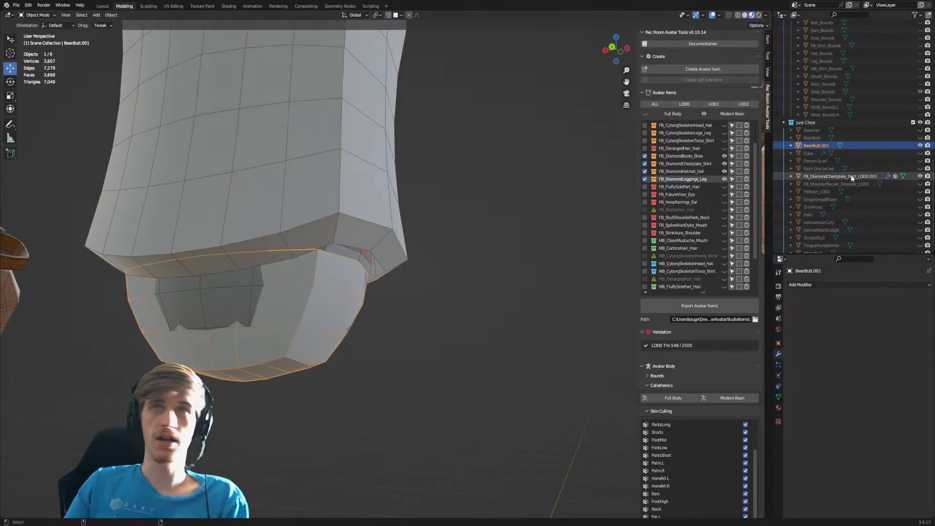
ctrl+click(851, 176)
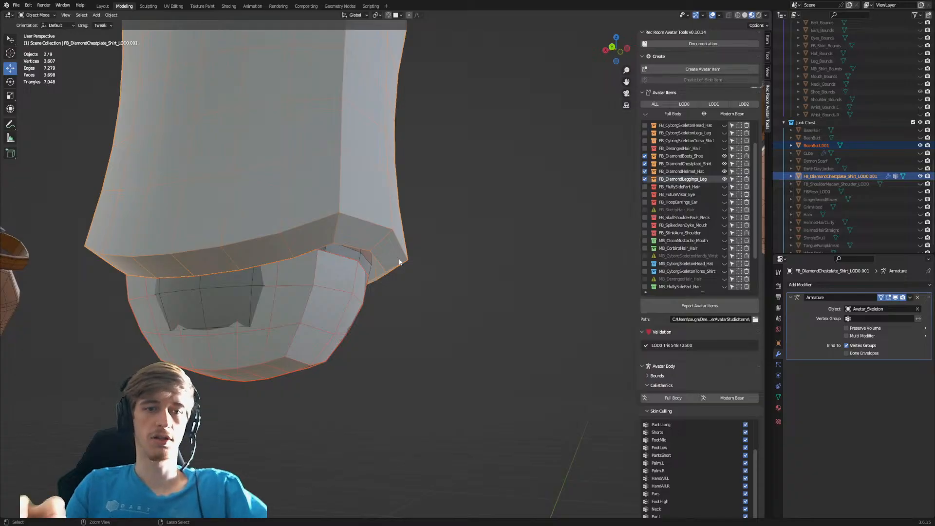
key(ctrl+j)
In Edit Mode, merge a vertex near the middle of the BeanButt part's front top edge into the adjacent chestplate rim vertex, using At Last.
key(Tab)
key(Tab)
key(Tab)
middle_drag(452, 291, 447, 247)
scroll(312, 203, up, 4)
mouse_move(484, 272)
middle_down()
mouse_move(471, 338)
mouse_move(490, 272)
mouse_move(485, 288)
mouse_move(481, 271)
middle_up()
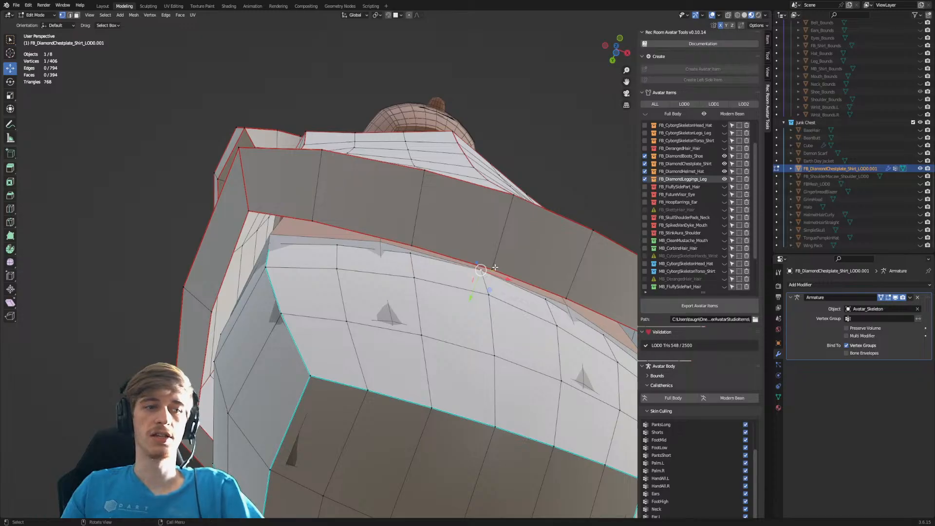
shift+click(496, 269)
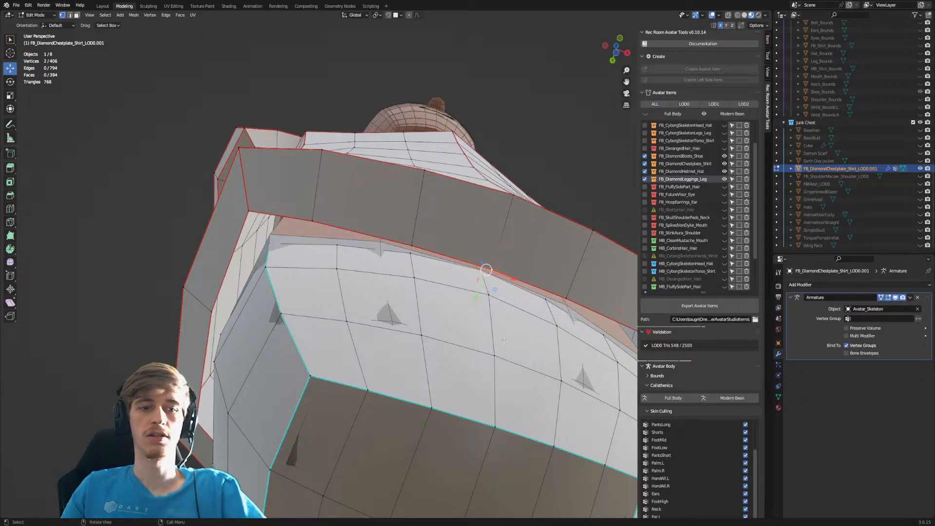
key(m)
click(496, 375)
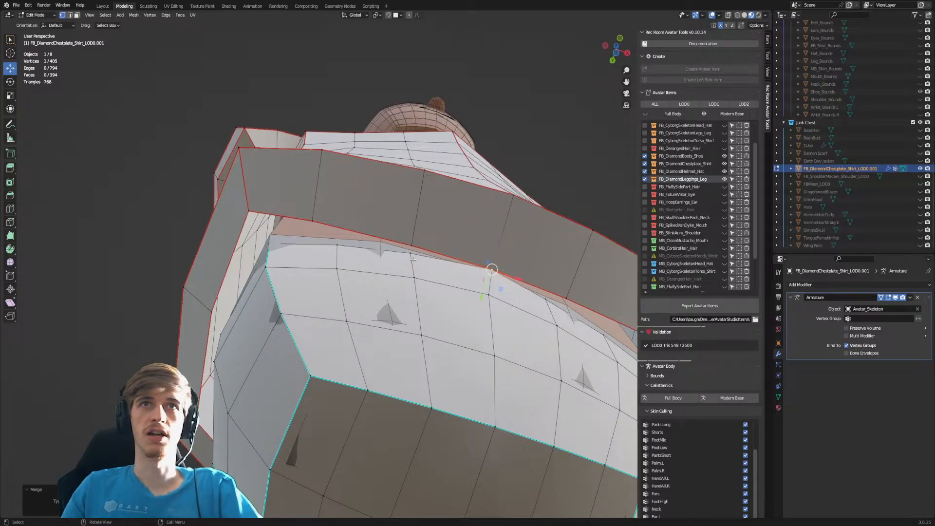
Merge the next two front top-edge vertices toward the -X corner into their neighbouring chestplate rim vertices.
click(409, 255)
shift+click(413, 243)
key(m)
click(413, 242)
click(337, 245)
shift+click(316, 216)
key(m)
click(316, 214)
Merge the BeanButt part's front corner vertex and the middle vertex of the -X side into the chestplate rim.
middle_drag(307, 178, 263, 222)
click(260, 206)
shift+click(254, 173)
key(m)
click(257, 177)
shift+middle_drag(205, 225, 427, 238)
key(m)
click(434, 206)
Merge the back corner vertex on the -X side and the first back top-edge vertex beside it into the chestplate rim.
middle_drag(355, 252, 408, 225)
click(303, 212)
shift+click(326, 195)
key(m)
click(338, 208)
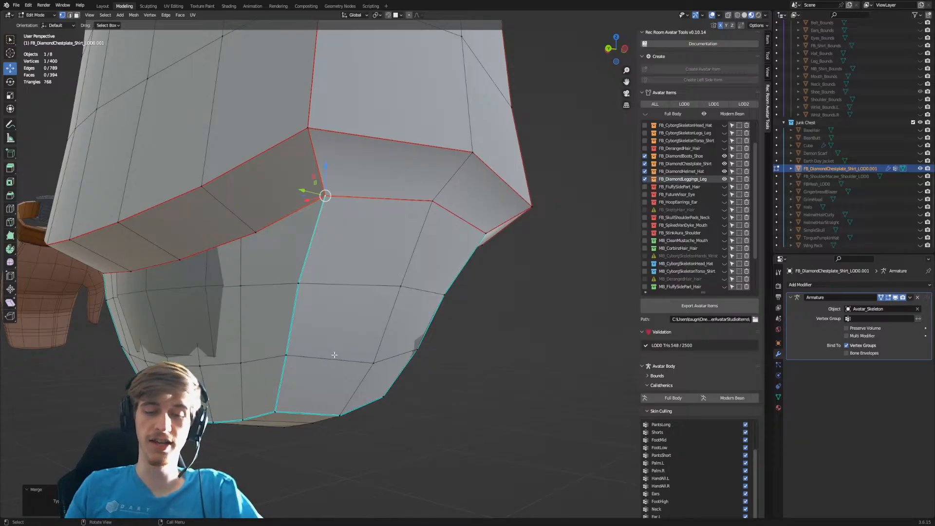
middle_drag(304, 298, 330, 135)
shift+click(331, 137)
key(m)
click(332, 139)
Merge the second back top-edge vertex from the -X corner into the chestplate rim vertex next to it.
shift+middle_drag(261, 211, 355, 239)
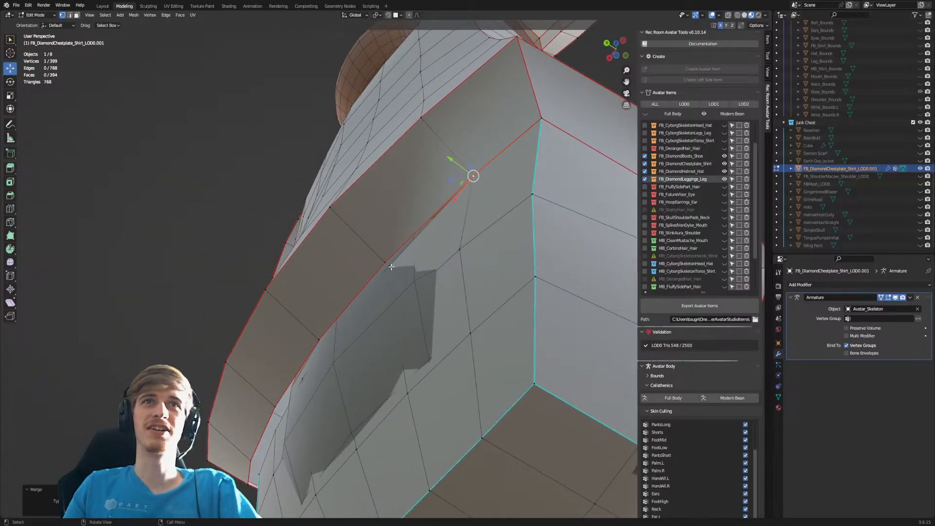
click(389, 266)
shift+click(385, 259)
key(m)
key(Escape)
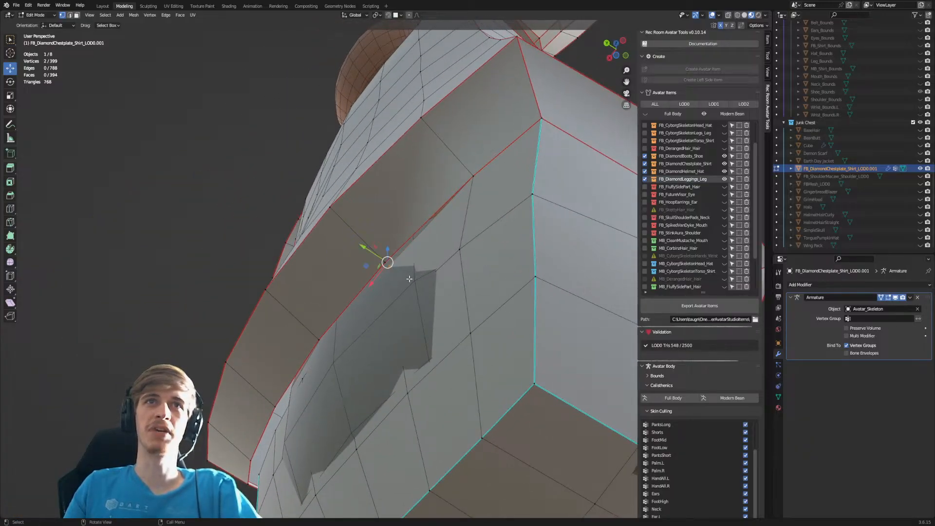
shift+click(382, 261)
middle_drag(388, 292, 321, 329)
key(m)
click(399, 294)
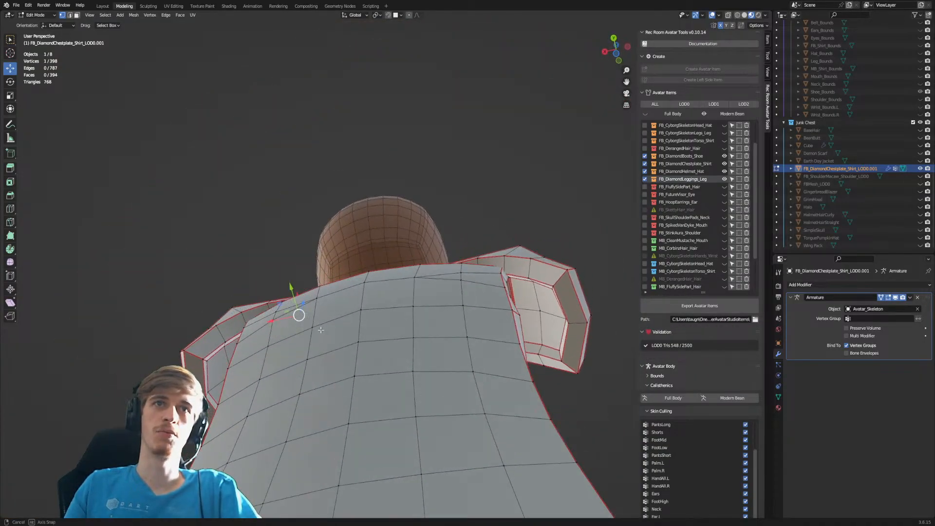
Isolate the chestplate in the viewport and merge the following back top-edge vertex into the rim.
scroll(321, 330, down, 4)
scroll(428, 357, up, 2)
click(538, 368)
middle_drag(502, 381, 484, 375)
click(704, 113)
shift+middle_drag(387, 407, 305, 353)
scroll(354, 376, up, 3)
click(332, 405)
shift+click(323, 406)
key(m)
click(321, 407)
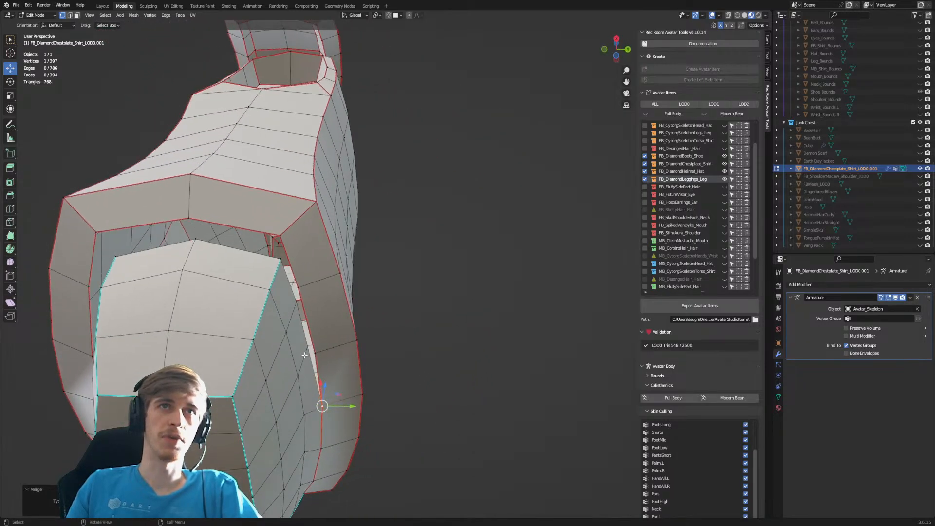
Merge the two remaining back top-edge vertices before the +X corner into the chestplate rim.
key(m)
click(299, 313)
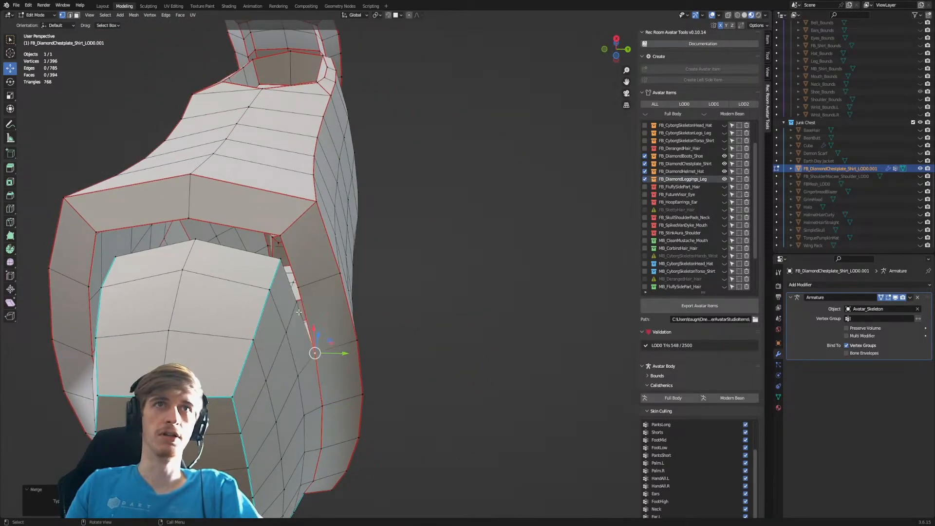
shift+click(298, 288)
key(m)
click(285, 284)
Merge the back corner vertex on the +X side and that side's middle vertex into the chestplate rim, using At Last.
click(278, 266)
shift+click(282, 228)
key(m)
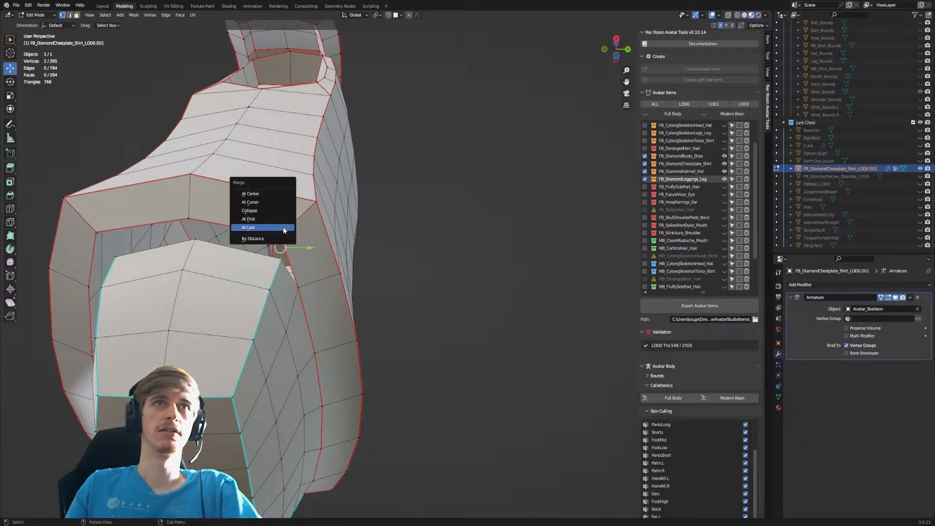
click(280, 227)
middle_drag(280, 226, 199, 220)
shift+click(196, 183)
key(m)
click(197, 182)
Merge the front corner vertex on the +X side and the front top-edge vertex beside it into the chestplate rim.
middle_drag(197, 182, 398, 273)
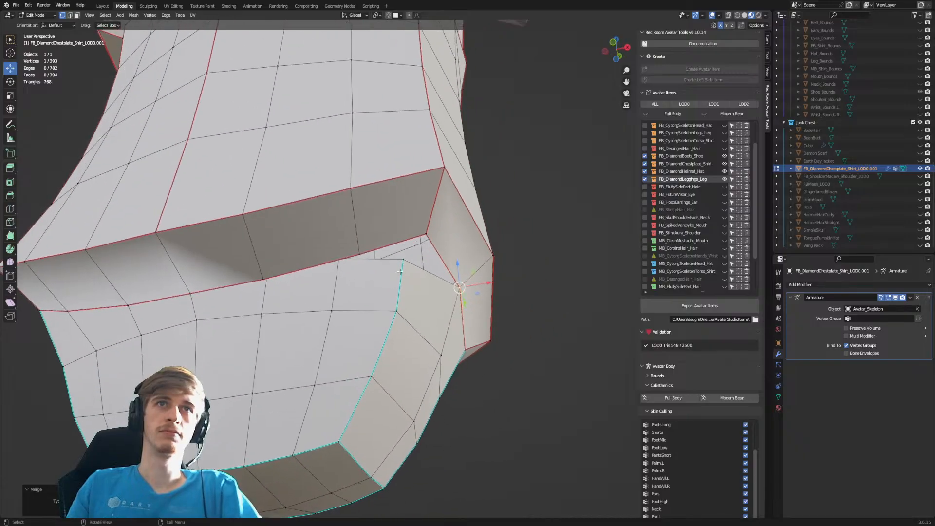
shift+click(424, 229)
key(m)
click(423, 228)
middle_drag(423, 228, 334, 283)
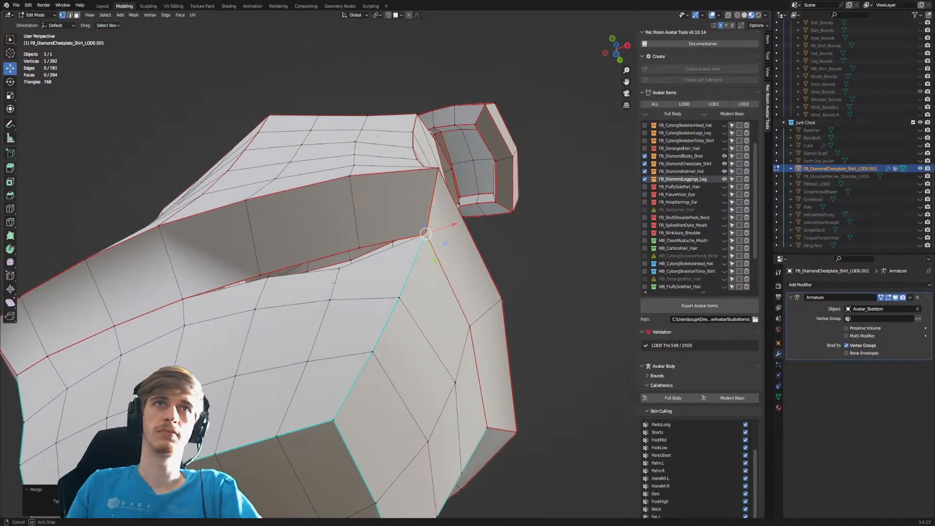
click(340, 275)
shift+click(352, 247)
key(m)
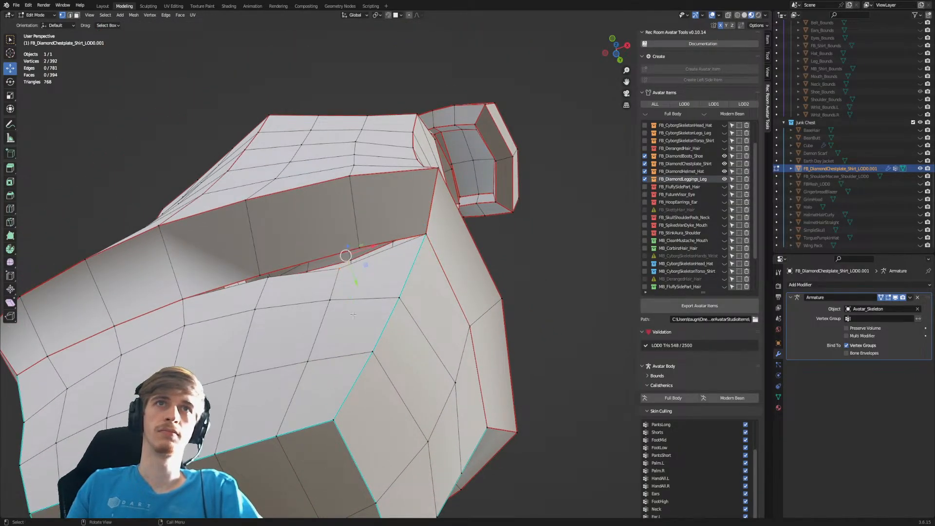
shift+click(357, 245)
key(m)
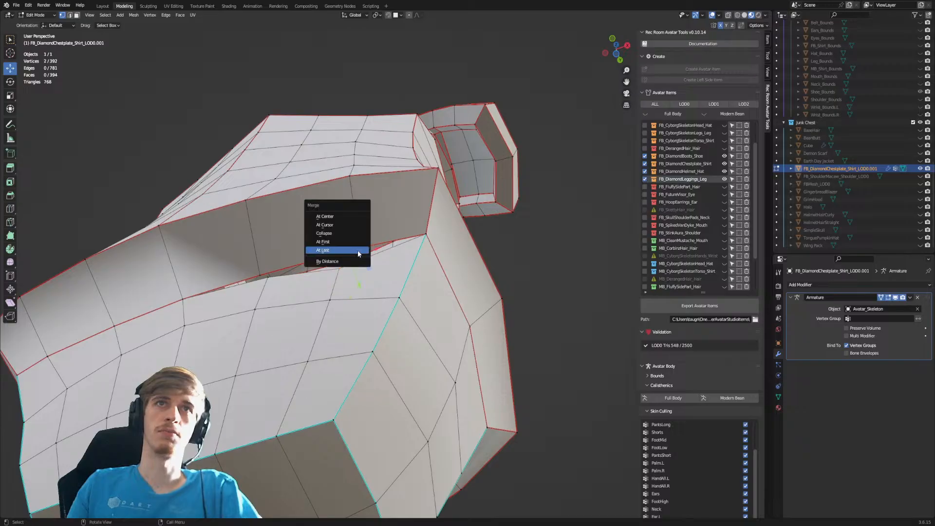
click(350, 253)
Merge the last open front top-edge vertex into the chestplate rim and show the other objects again.
click(269, 277)
shift+click(255, 274)
key(m)
click(256, 274)
middle_drag(255, 273, 526, 215)
click(711, 115)
middle_drag(438, 316, 554, 319)
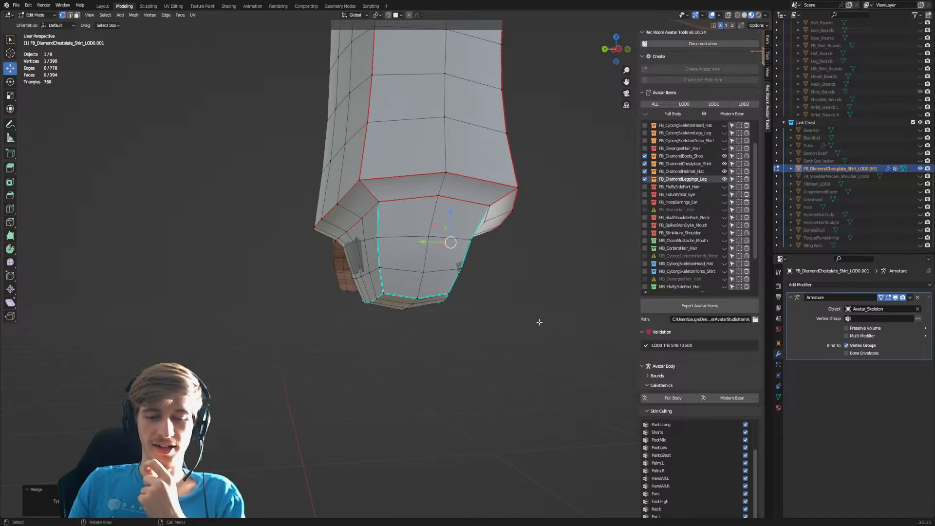
middle_drag(453, 336, 426, 244)
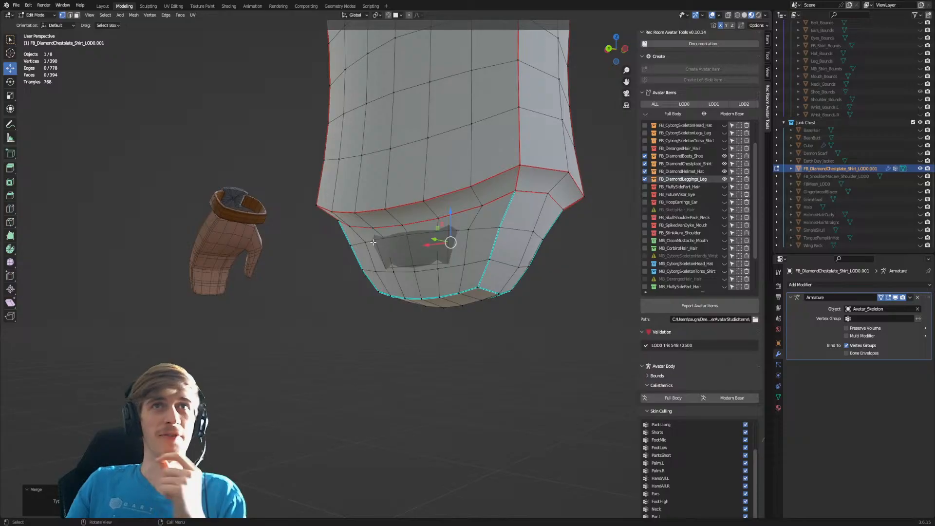
Move the middle edges on the back of the butt piece outward along Y to cover the patch poking through.
click(70, 15)
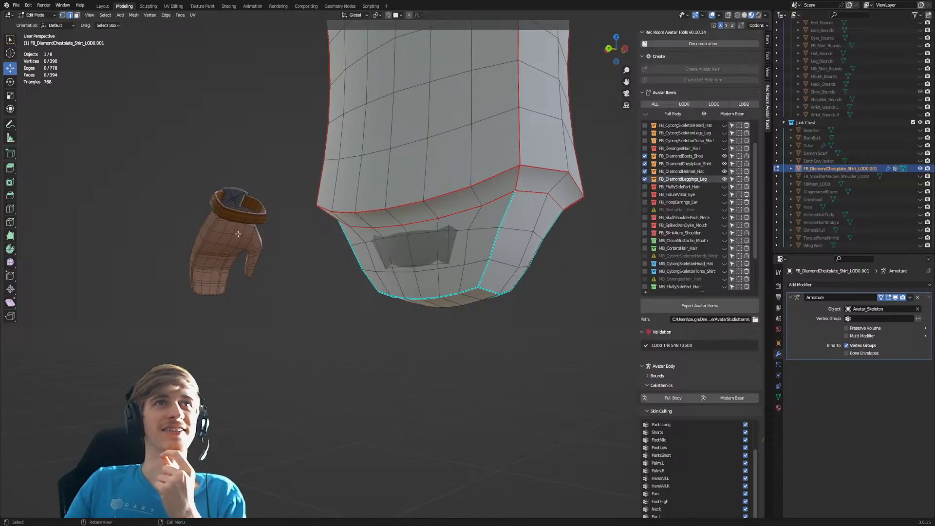
shift+click(438, 256)
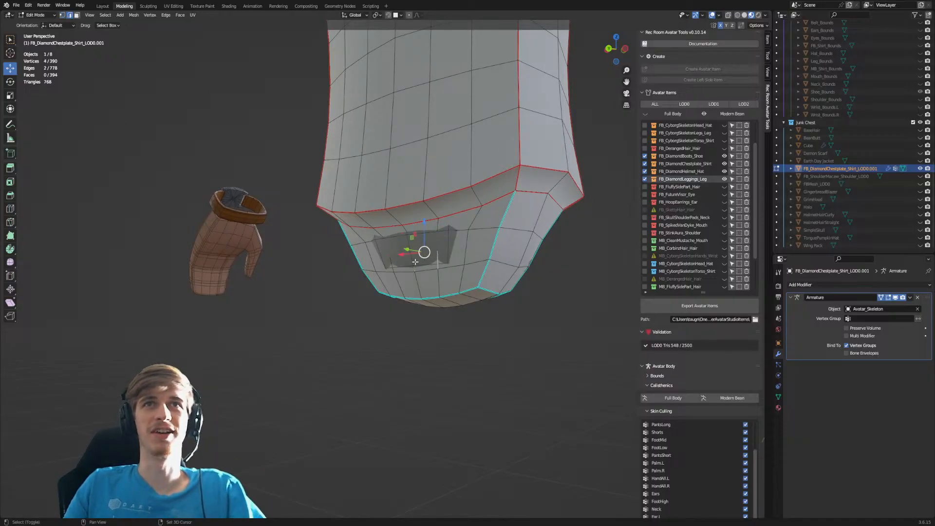
shift+click(390, 262)
shift+click(370, 254)
shift+click(463, 247)
middle_drag(463, 247, 422, 242)
click(384, 252)
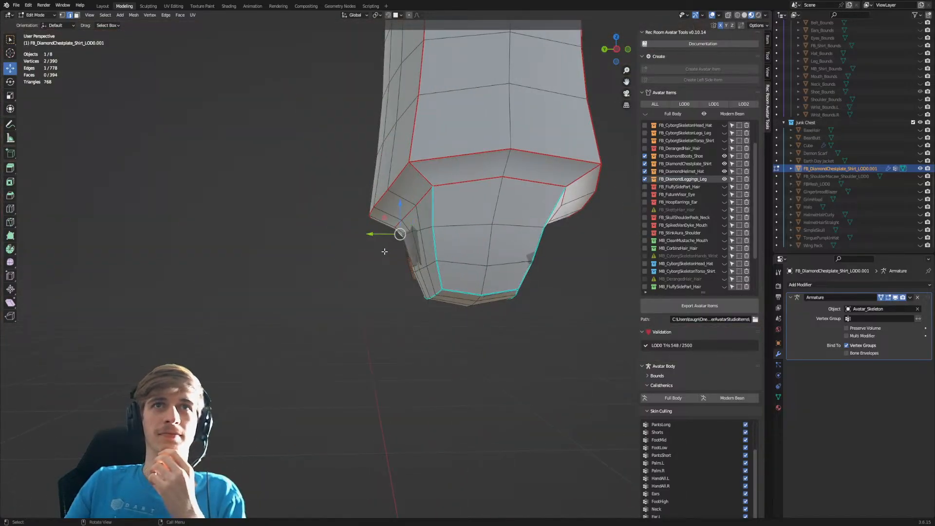
key(ctrl+z)
drag(385, 253, 379, 257)
Slide the three central vertices of the upper row on the back slightly downward, adjusting the centre one separately.
middle_drag(423, 245, 406, 277)
key(1)
click(322, 265)
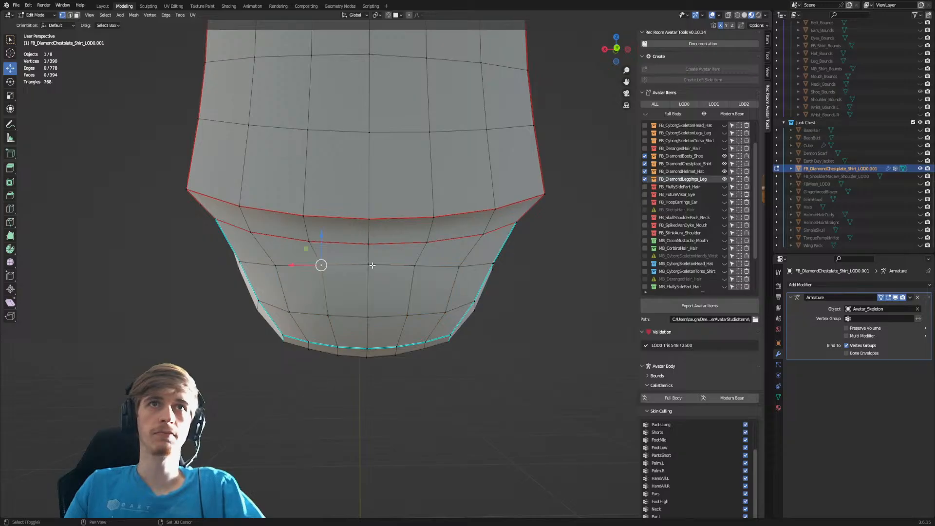
key(g)
key(g)
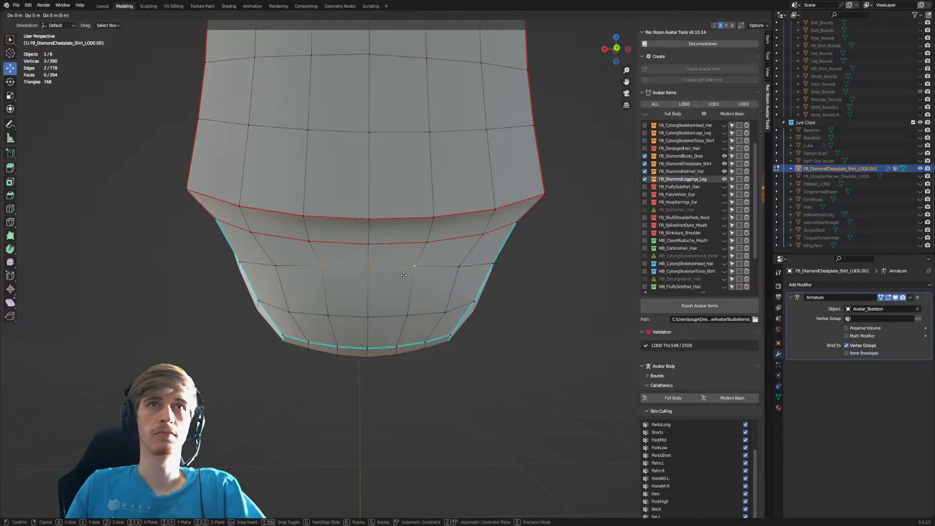
click(403, 278)
click(368, 270)
key(g)
key(g)
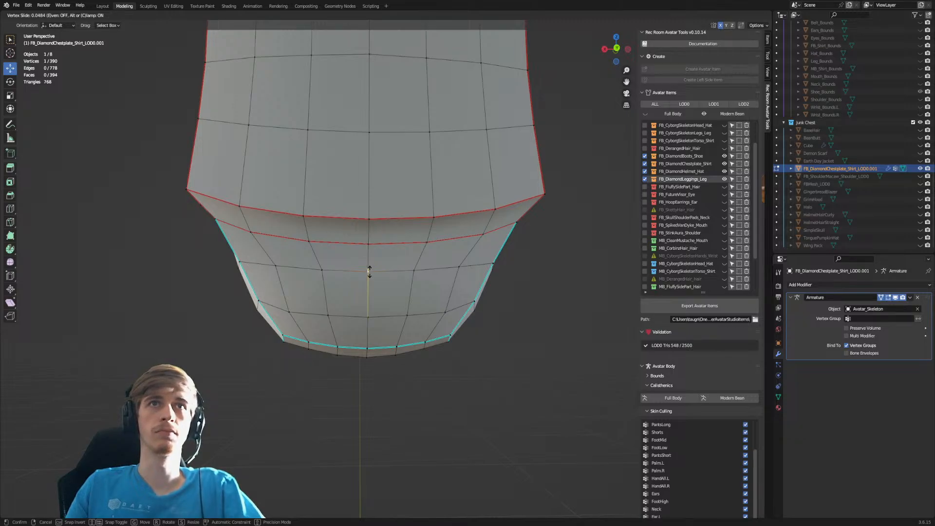
click(369, 271)
Move the two lower-row vertices on the back's +X half slightly toward the centre.
middle_drag(369, 271, 296, 312)
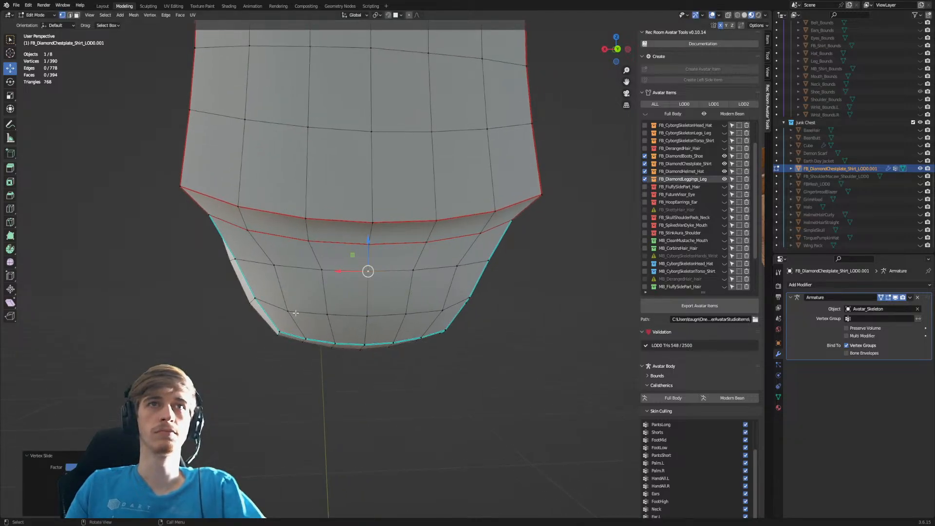
click(287, 312)
shift+click(327, 314)
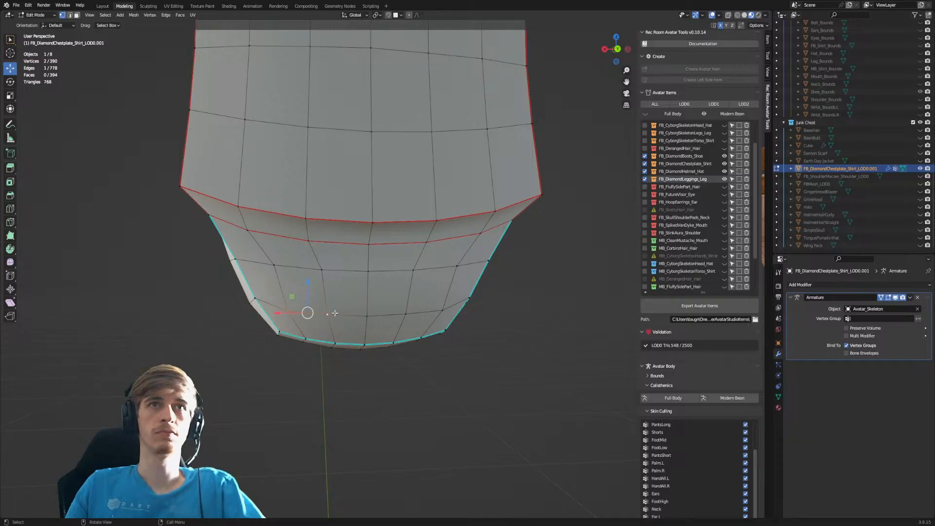
key(g)
click(338, 312)
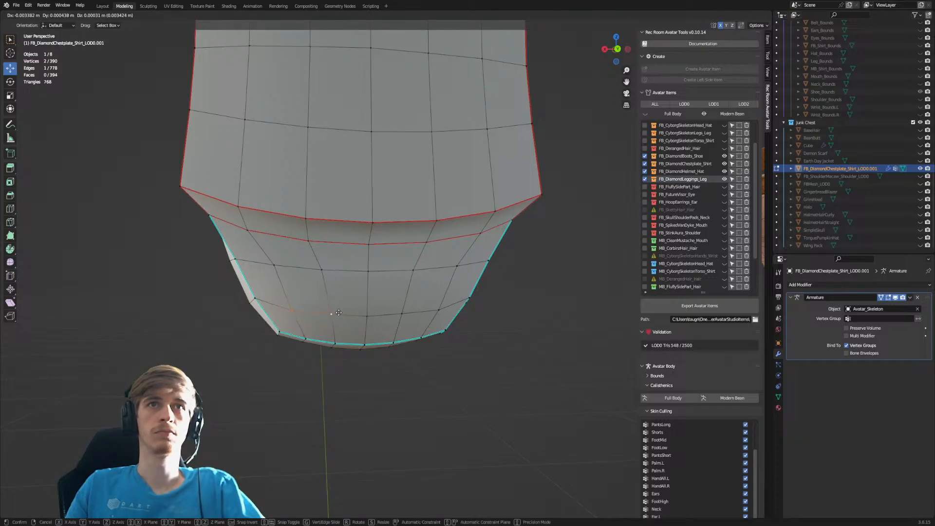
Reposition the upper-row and lower-row vertices on the back's +X half one by one to even out the grid.
click(272, 266)
key(g)
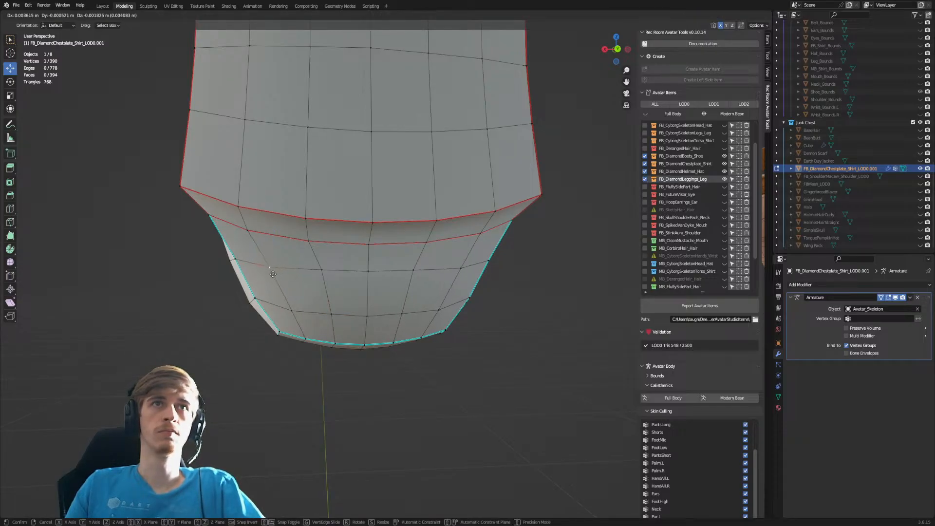
click(268, 272)
click(289, 308)
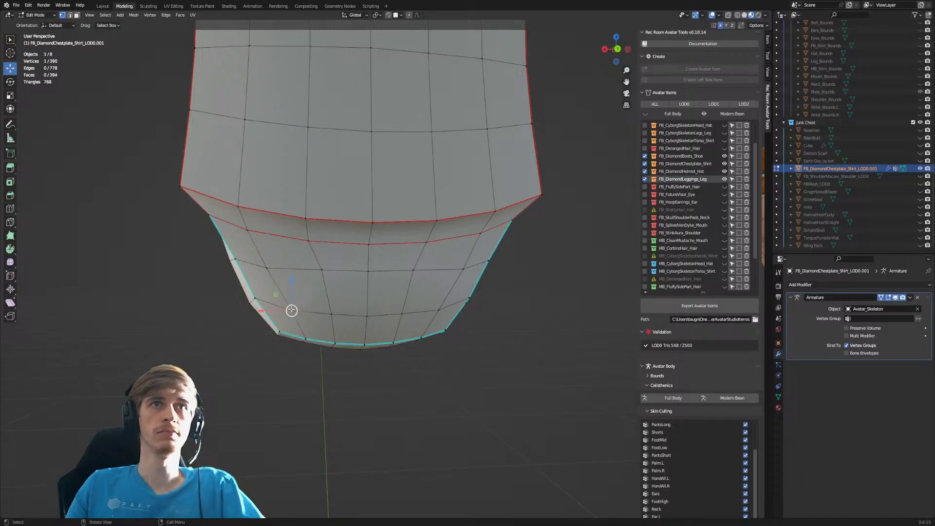
key(g)
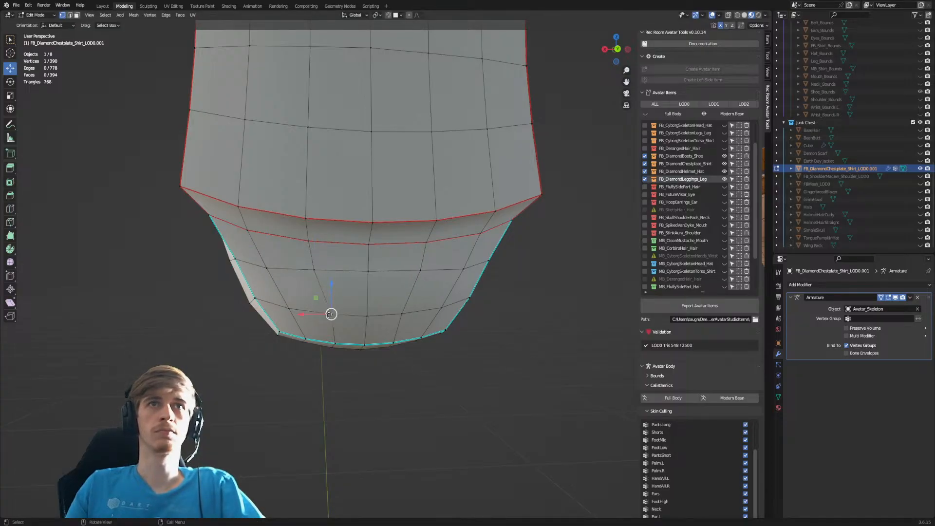
click(324, 314)
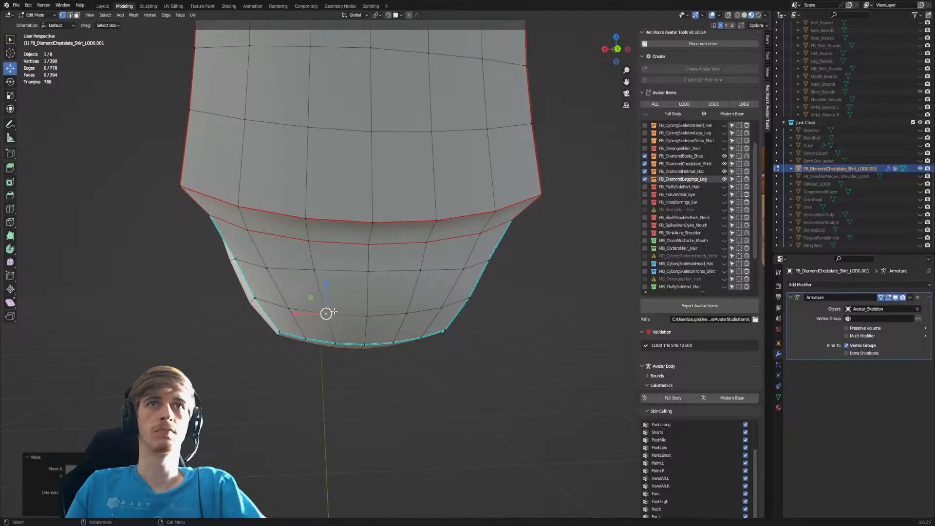
middle_drag(340, 278, 288, 274)
key(g)
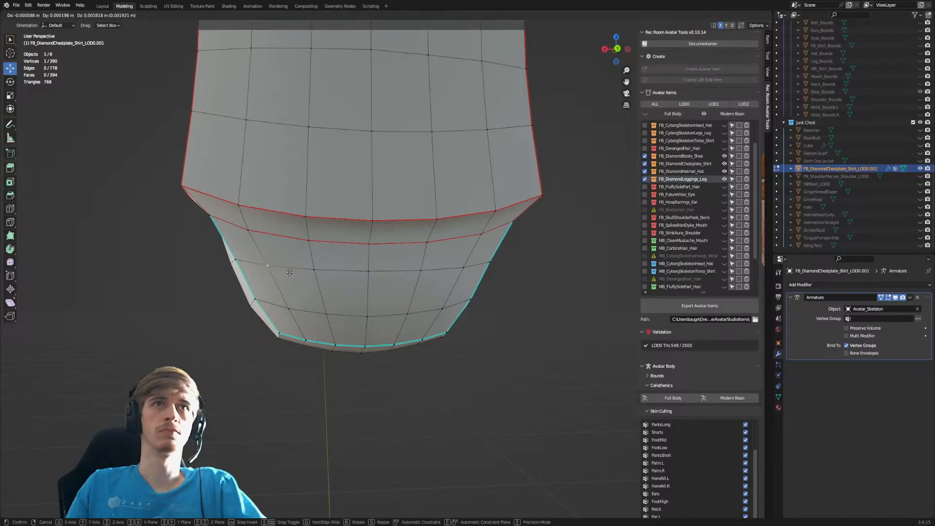
click(290, 272)
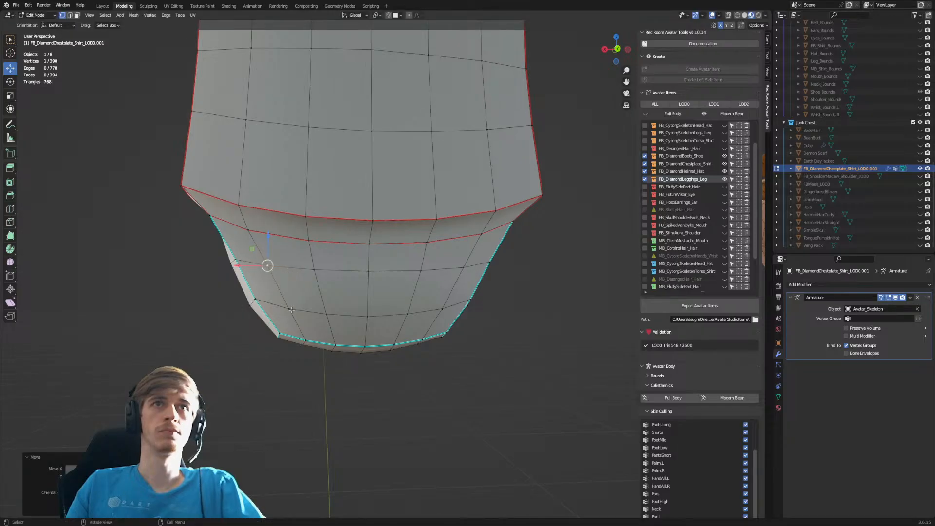
Slide the upper row's central edges on the back downward and lower the neighbouring outer vertex to match.
click(364, 275)
key(g)
key(g)
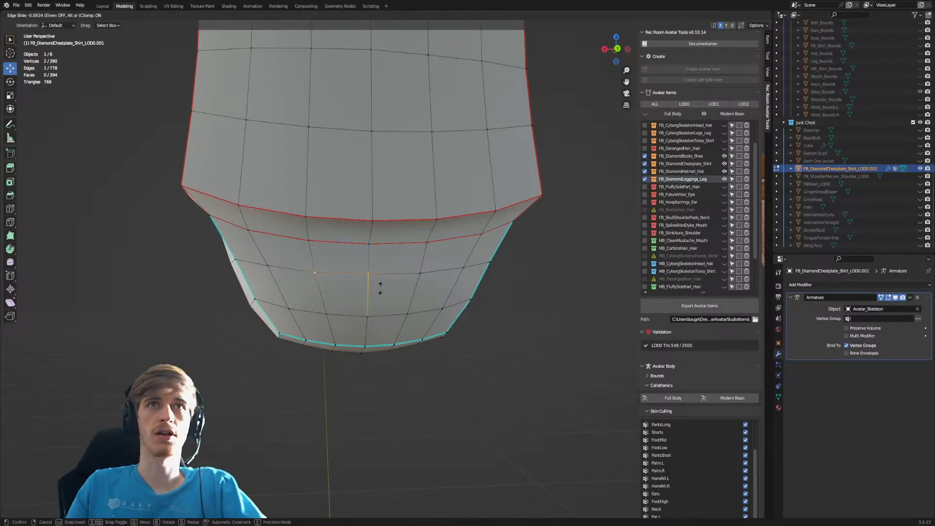
click(378, 291)
click(266, 266)
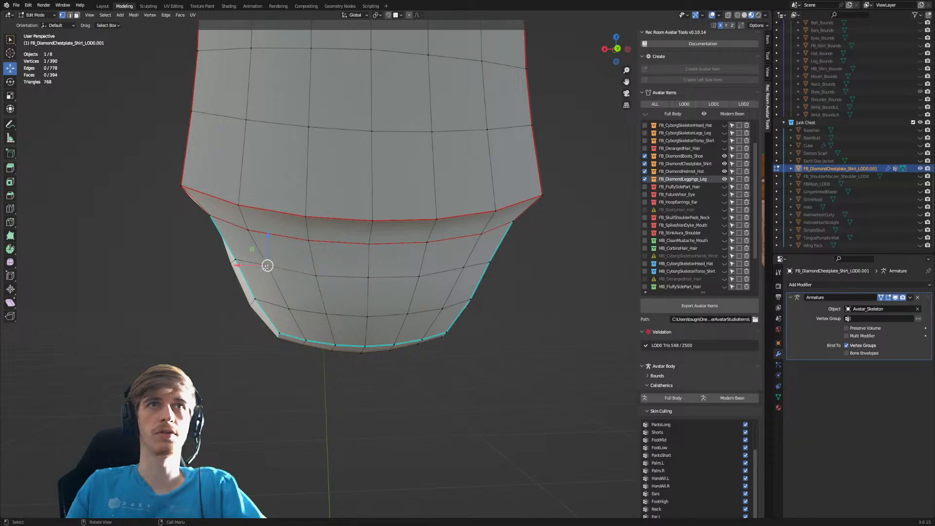
key(g)
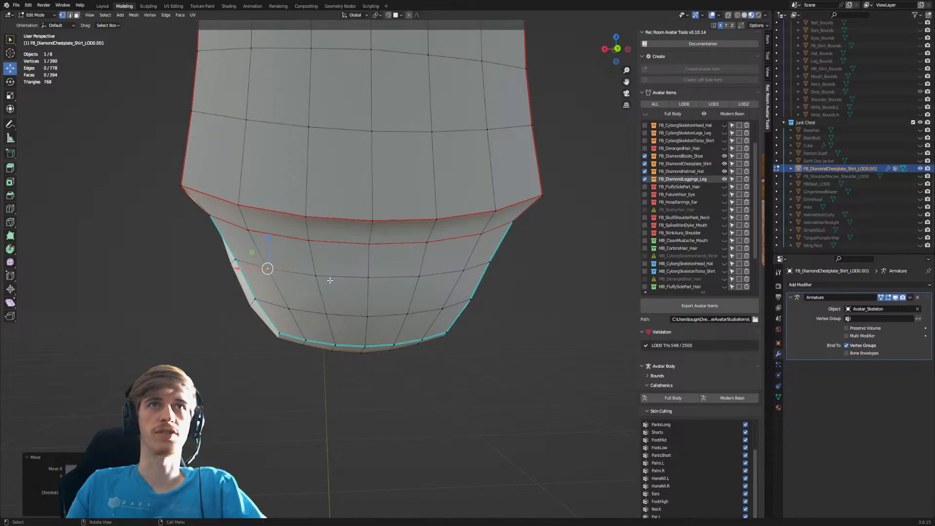
click(317, 281)
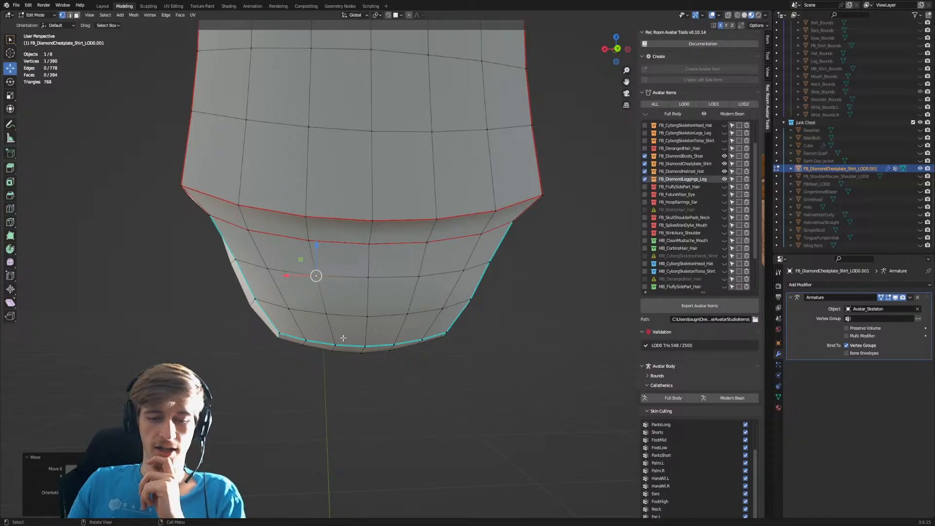
Move the two middle vertices of the back corner edge on the +X side outward along X.
middle_drag(324, 336, 275, 269)
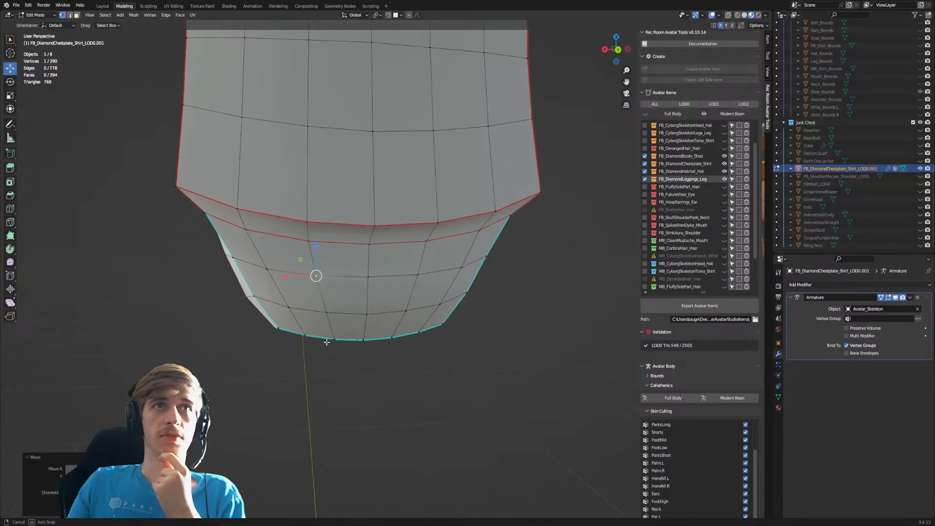
click(234, 257)
shift+click(255, 293)
mouse_move(266, 326)
middle_down()
mouse_move(341, 330)
mouse_move(278, 330)
mouse_move(256, 315)
middle_up()
drag(219, 277, 212, 277)
Pull the back vertices next to the +X corner edge slightly inward along Y.
middle_drag(250, 304, 312, 268)
click(334, 224)
middle_drag(334, 224, 333, 270)
shift+click(323, 259)
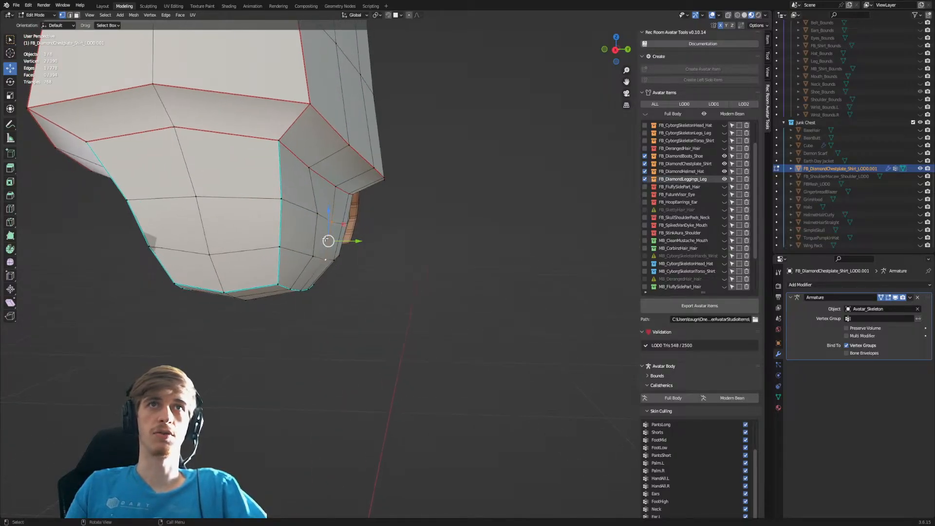
middle_drag(312, 207, 339, 241)
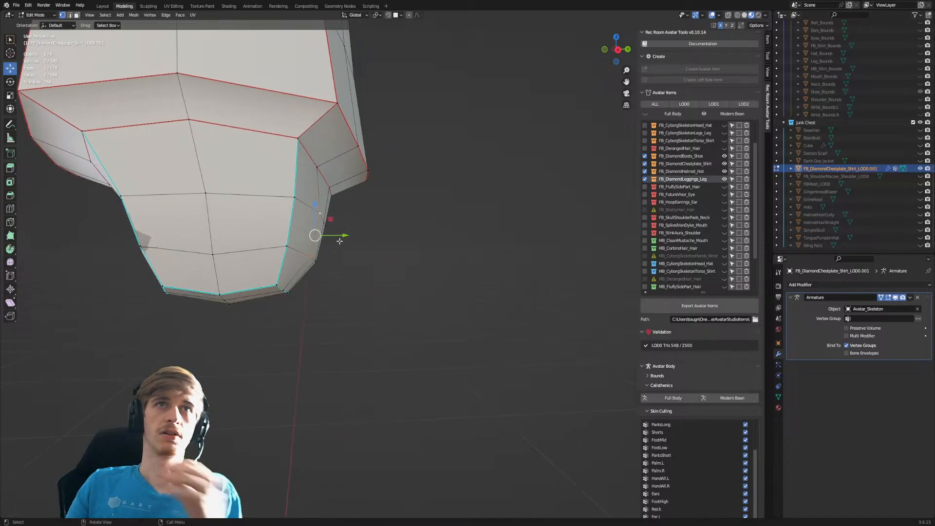
drag(344, 237, 334, 239)
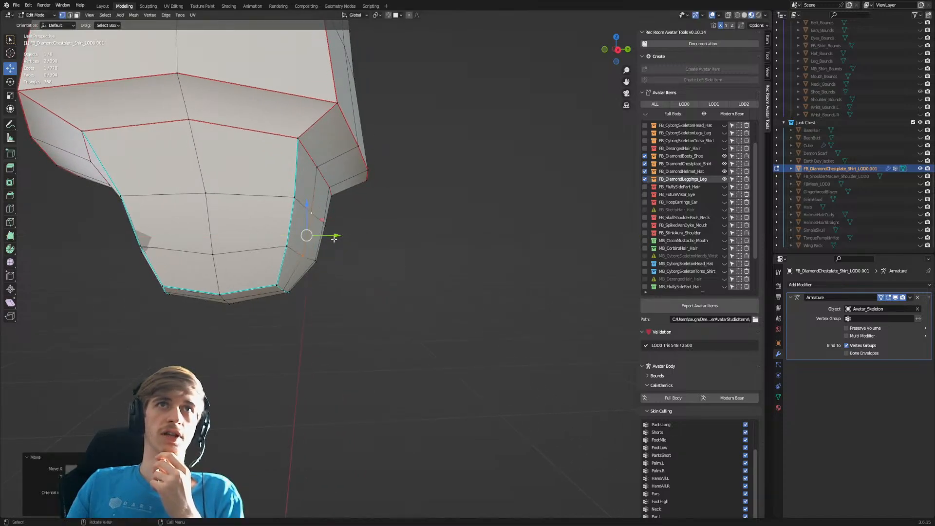
Adjust the next vertices on the back's +X half inward along Y to smooth the curve.
click(313, 257)
middle_drag(353, 276, 348, 243)
drag(348, 242, 343, 243)
middle_drag(346, 314, 388, 249)
drag(387, 246, 366, 255)
Mark the edge loop joining the butt piece to the chestplate rim as sharp and check the shading in Object Mode.
middle_drag(365, 256, 439, 244)
click(686, 115)
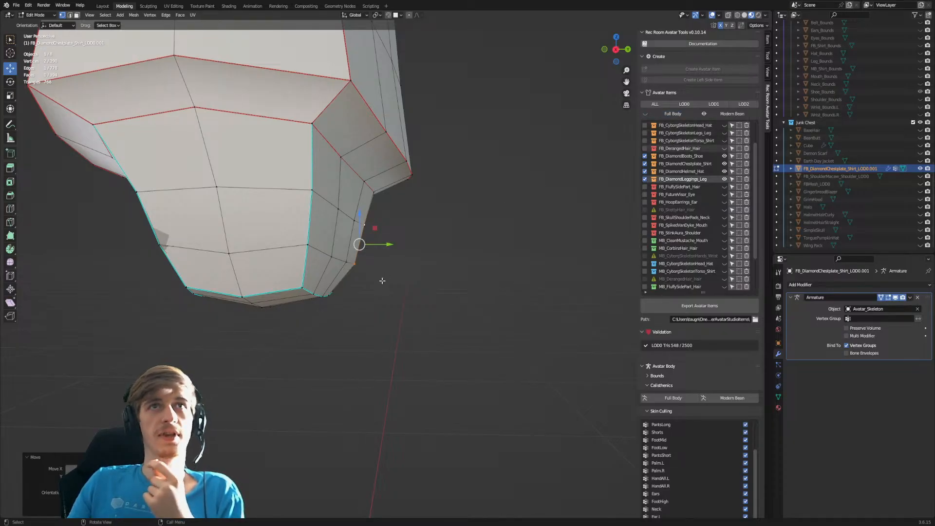
middle_drag(450, 205, 380, 328)
scroll(389, 325, up, 3)
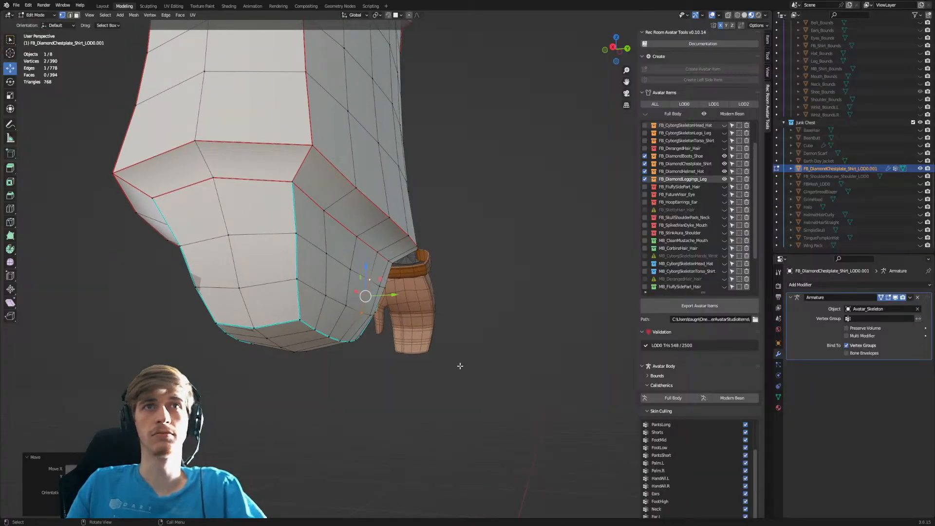
click(513, 338)
middle_drag(319, 236, 318, 275)
right_click(317, 276)
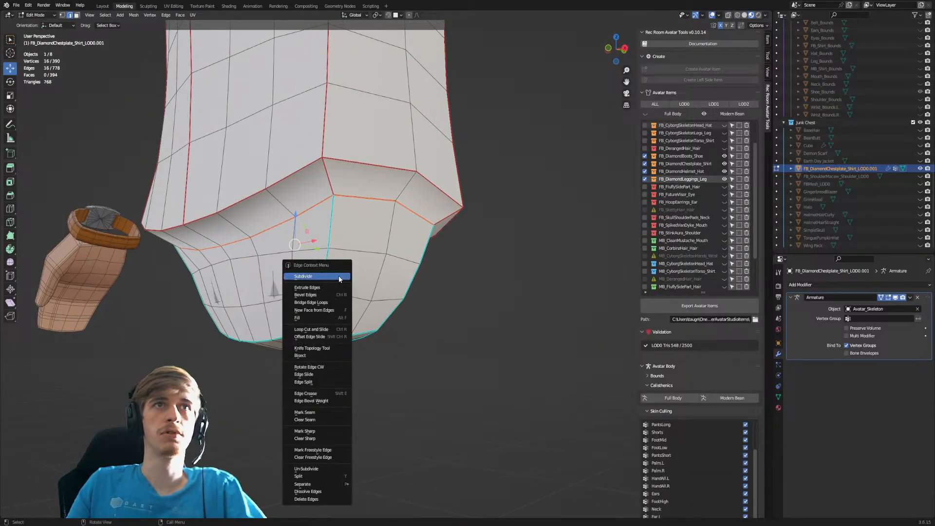
click(323, 434)
key(Tab)
middle_drag(480, 309, 396, 305)
key(Tab)
key(Tab)
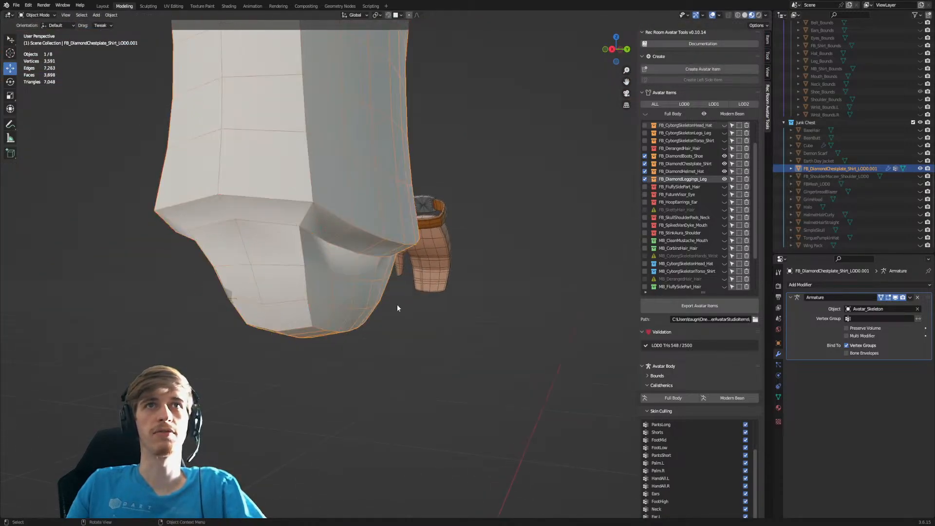
key(Tab)
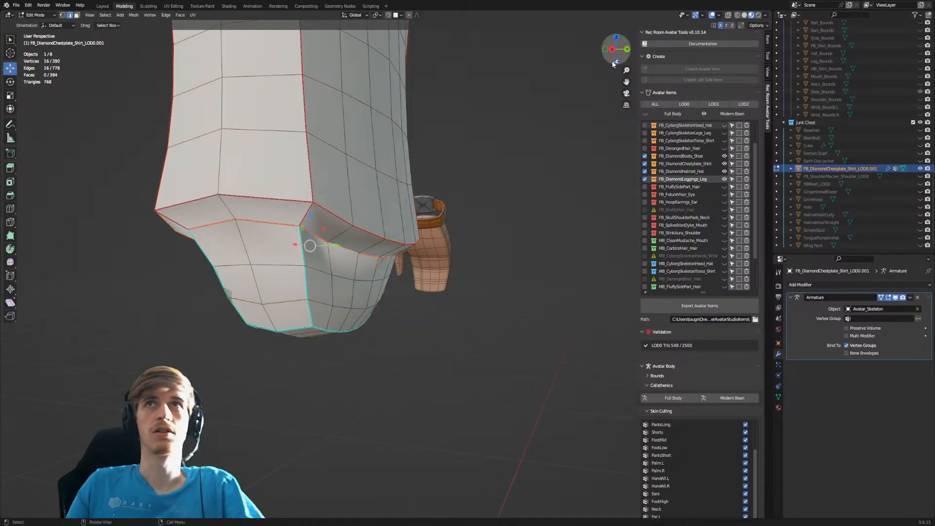
Check the mesh normals with the Face Orientation overlay, then turn the overlay off.
click(719, 15)
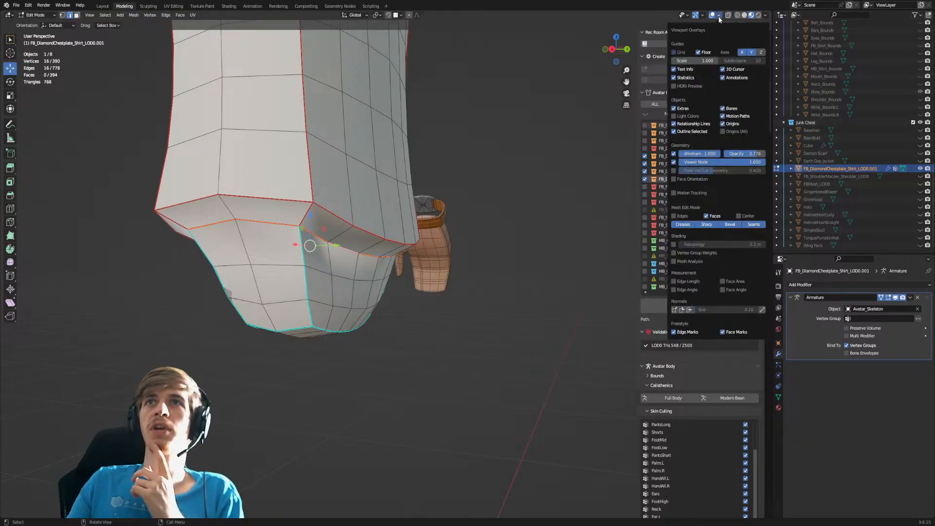
click(677, 180)
middle_drag(441, 317, 396, 338)
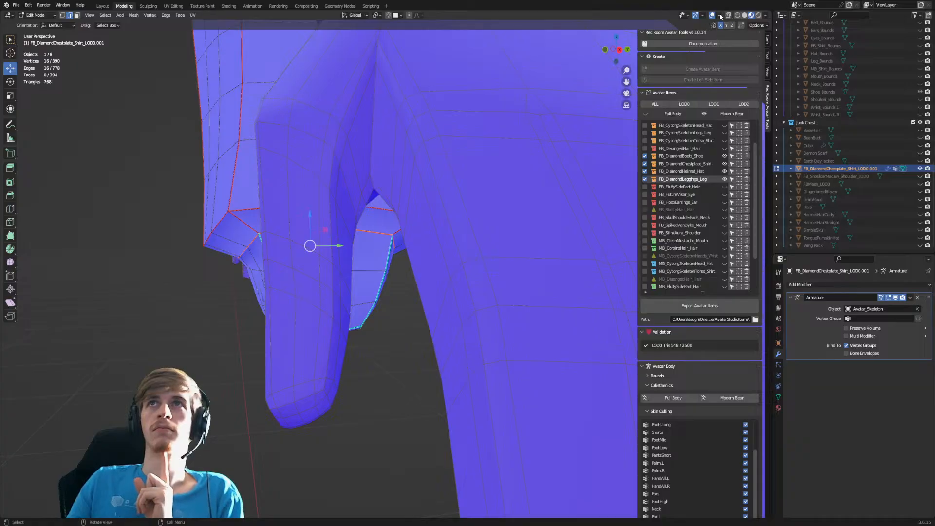
click(719, 16)
click(673, 180)
Select the front edges near the +X side of the butt piece and move them along Y and Z.
middle_drag(385, 419, 352, 387)
click(252, 279)
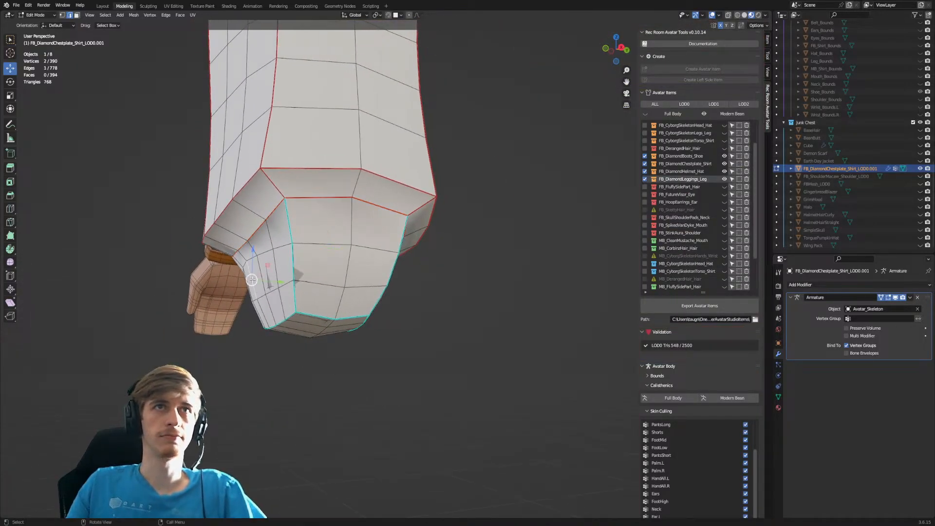
middle_drag(280, 264, 280, 273)
key(g)
key(y)
click(278, 278)
key(g)
key(z)
drag(256, 252, 255, 254)
Move the front corner-edge vertices on the +X side outward along Y to cover the patch poking through.
middle_drag(256, 253, 370, 275)
key(1)
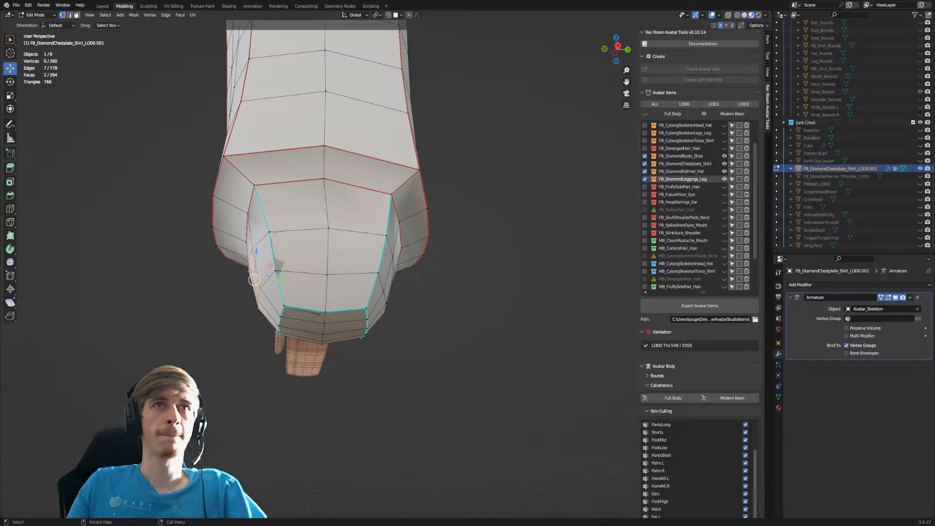
click(270, 233)
middle_drag(270, 233, 281, 246)
drag(295, 233, 284, 235)
click(276, 268)
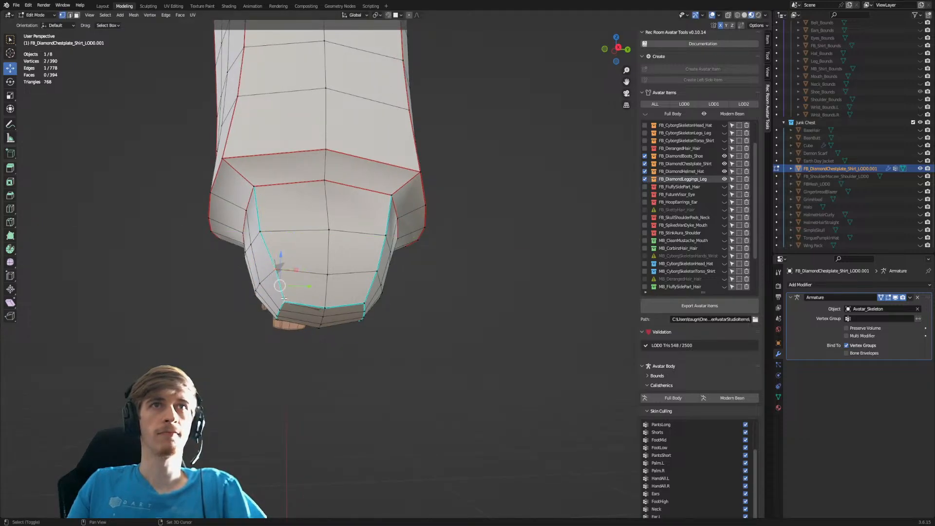
drag(305, 283, 296, 270)
click(272, 269)
Reposition the centre vertices of the butt piece's +X side panel.
click(327, 273)
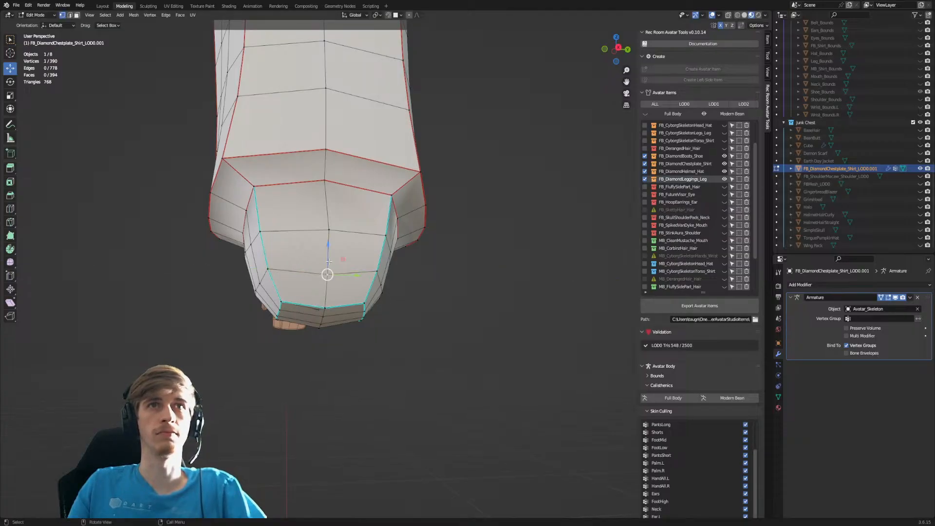
middle_drag(336, 229, 343, 243)
drag(356, 252, 350, 231)
click(327, 230)
middle_drag(338, 296, 414, 303)
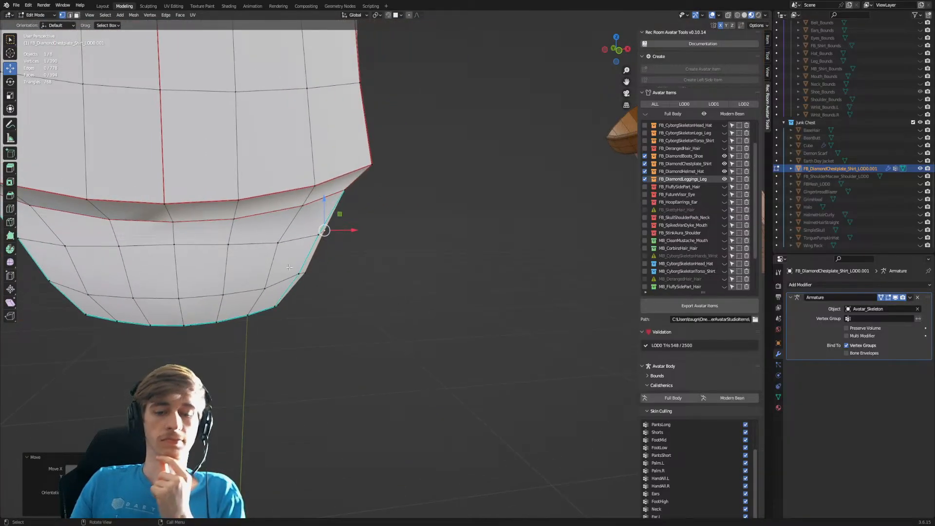
Move the upper vertices on the -X edge of the butt piece's front panel along X.
middle_drag(231, 293, 186, 290)
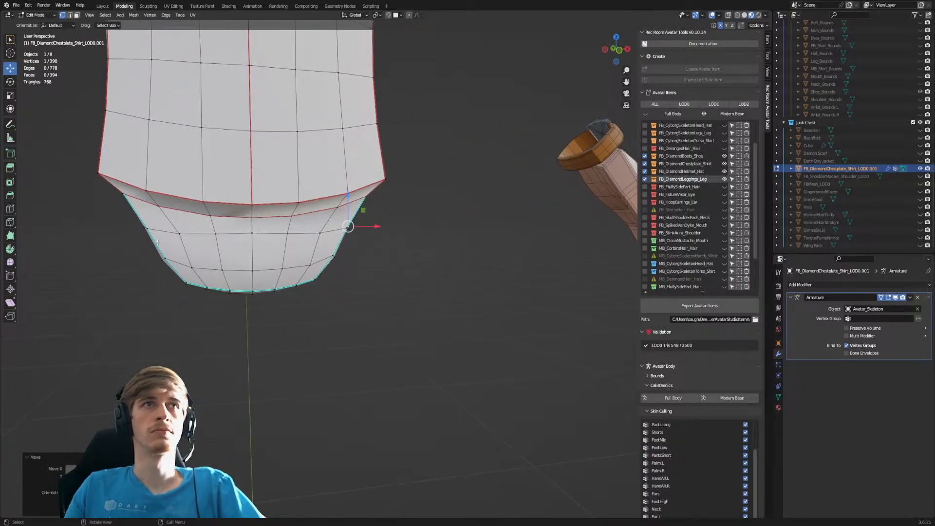
click(146, 229)
shift+click(168, 257)
shift+middle_drag(168, 257, 263, 234)
key(g)
key(x)
click(239, 234)
Refine the curve of the front panel's -X edge by moving its upper vertex along X and repositioning the vertex below it.
click(189, 224)
middle_drag(205, 254, 213, 226)
key(g)
key(x)
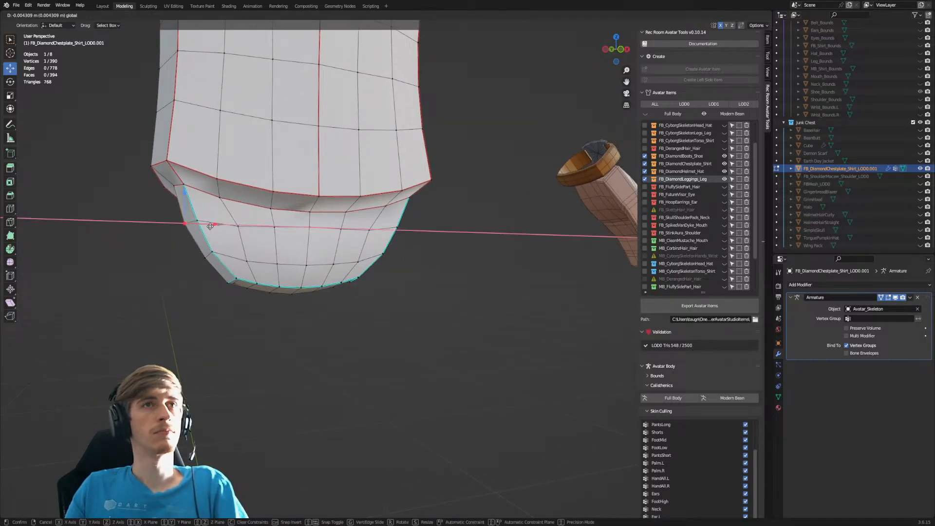
click(210, 226)
middle_drag(211, 226, 213, 225)
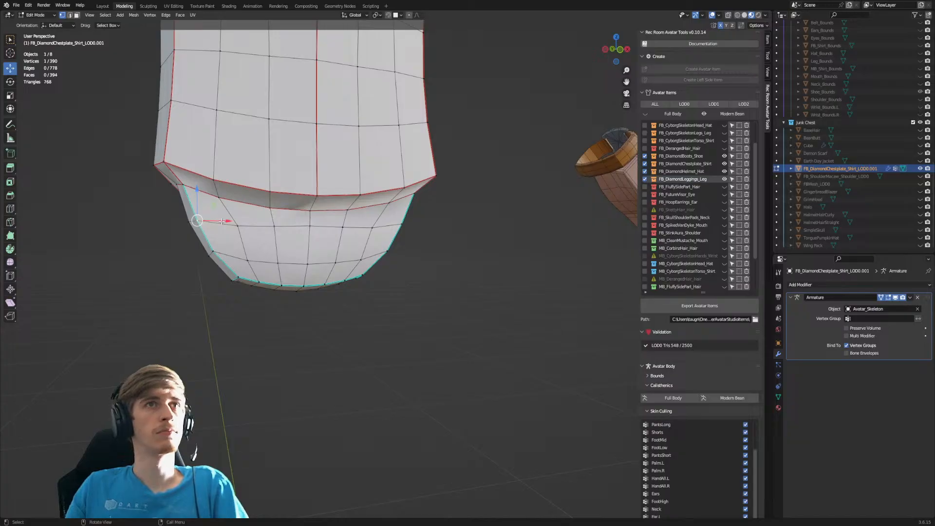
click(222, 222)
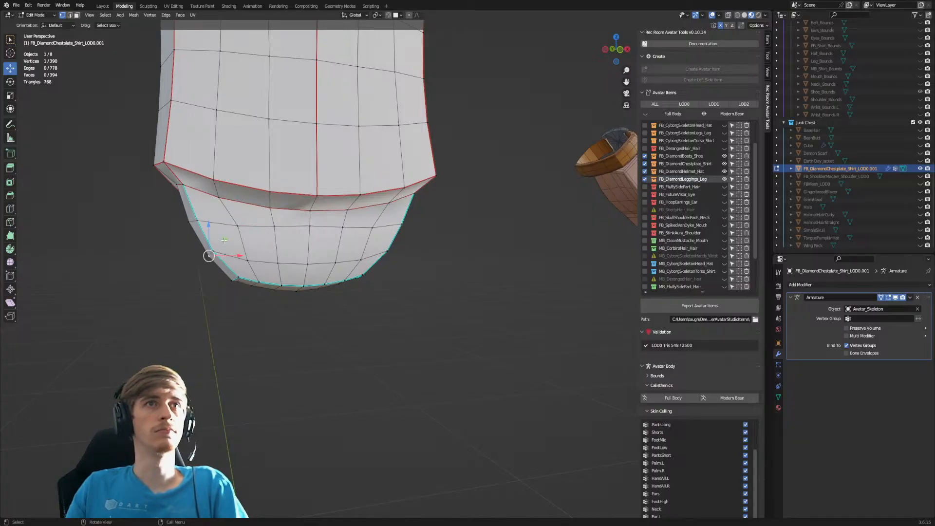
key(g)
click(220, 237)
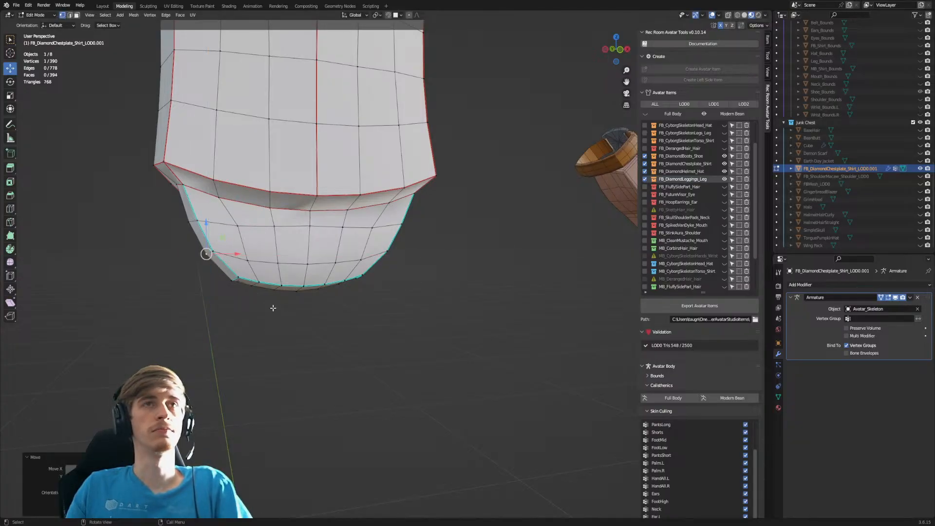
Select the strip of faces on the underside of the butt piece and scale it up slightly.
mouse_move(233, 281)
middle_down()
mouse_move(248, 293)
mouse_move(244, 246)
mouse_move(242, 279)
middle_up()
key(3)
click(242, 280)
ctrl+click(242, 296)
ctrl+click(345, 326)
ctrl+click(351, 302)
ctrl+click(262, 288)
middle_drag(345, 263, 344, 296)
key(s)
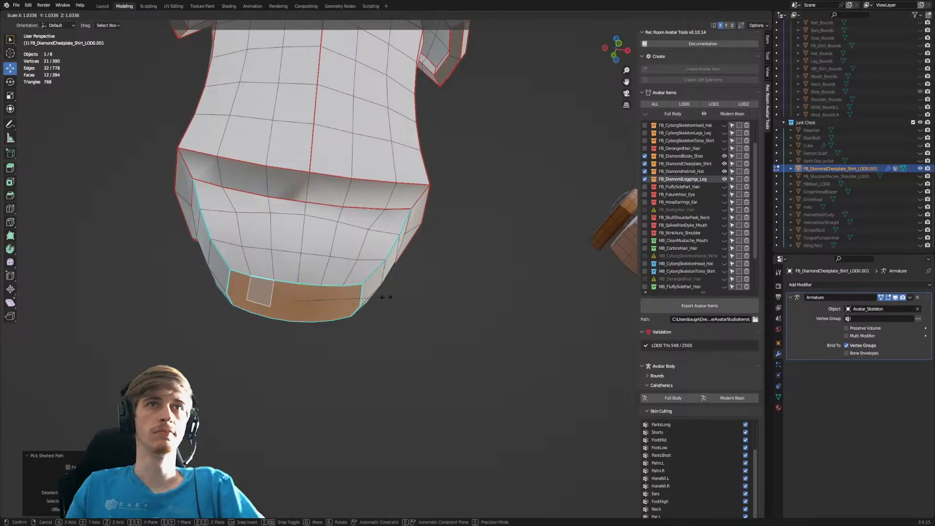
click(387, 296)
Lower the upper row's centre vertices on the butt piece's front panel.
middle_drag(373, 231, 370, 267)
middle_drag(327, 297, 315, 250)
click(314, 249)
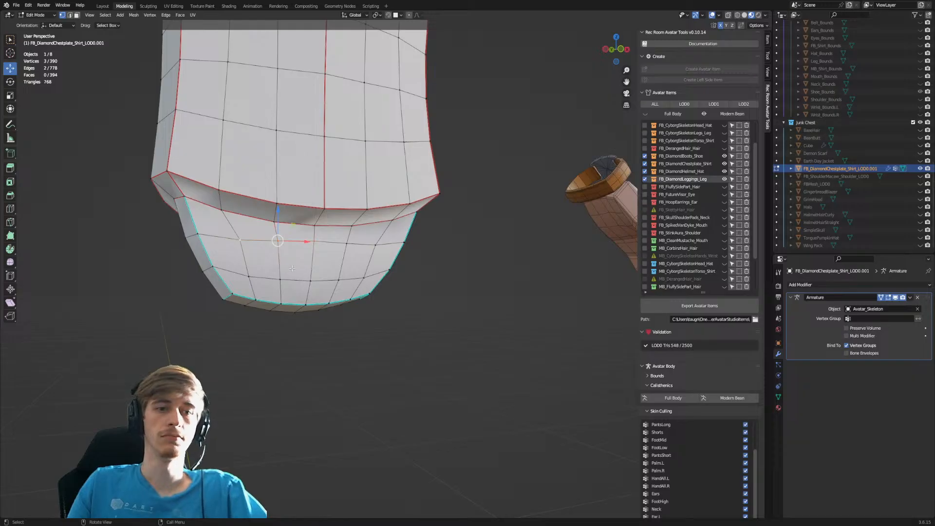
key(g)
click(292, 271)
Slide the centre vertices in the front panel's upper row along their edges to even out the row.
click(279, 244)
shift+click(307, 247)
key(g)
key(g)
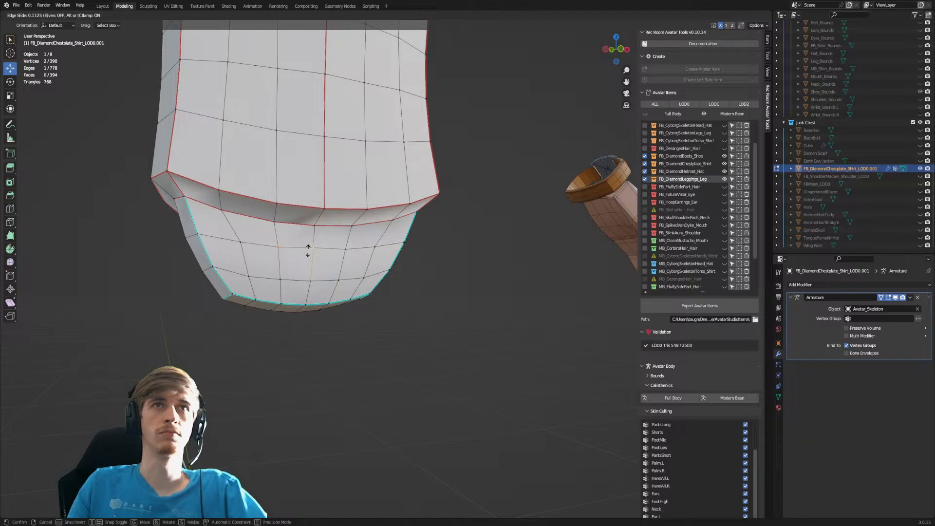
click(308, 251)
click(311, 251)
key(g)
key(g)
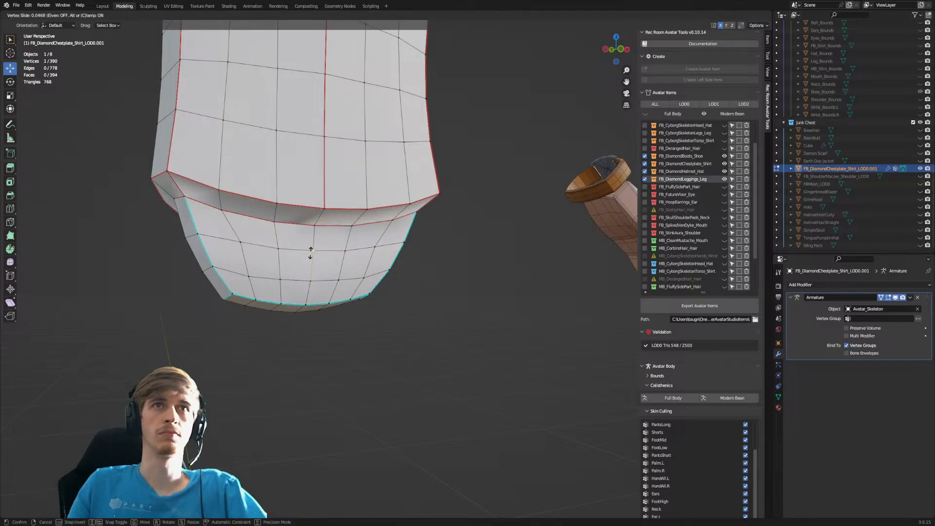
click(312, 252)
Shift the inner vertices on the -X half of the front panel along X to even the column spacing.
middle_drag(311, 251, 255, 264)
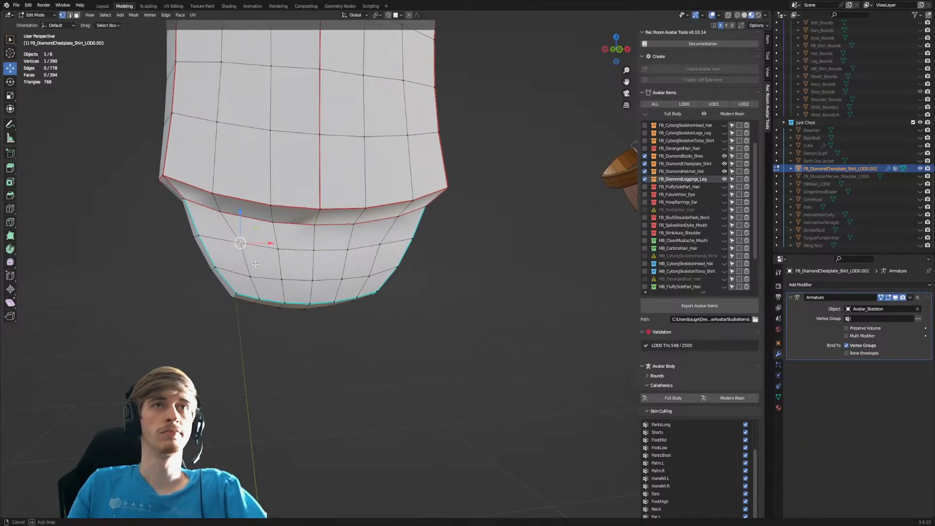
key(g)
key(x)
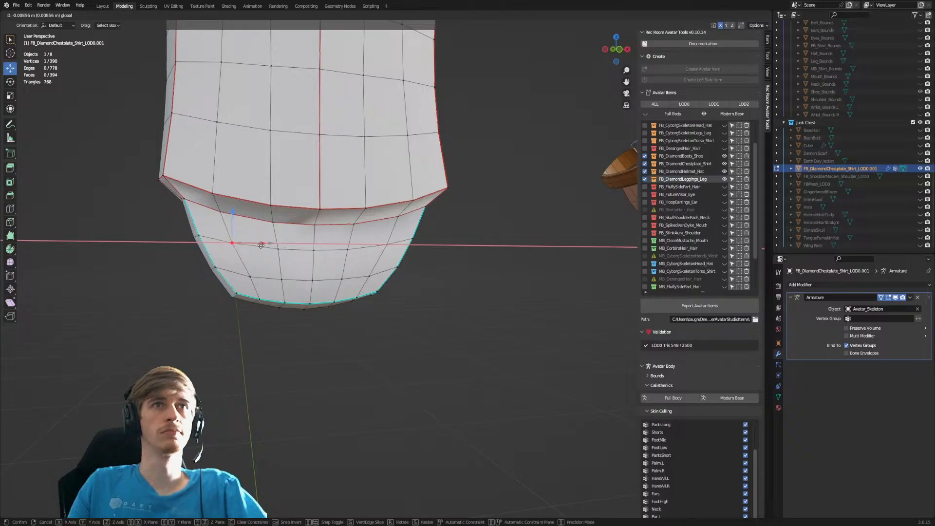
click(261, 245)
click(250, 277)
drag(276, 277, 272, 277)
click(235, 245)
drag(264, 244, 305, 280)
click(278, 249)
click(279, 280)
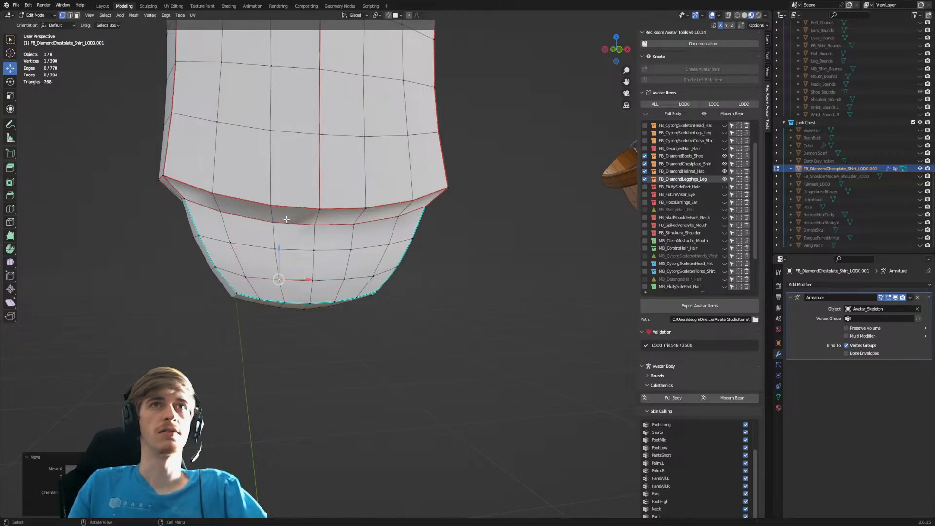
Fine-tune the inner vertices on both halves of the front panel along X so the grid looks symmetrical.
middle_drag(325, 286, 379, 286)
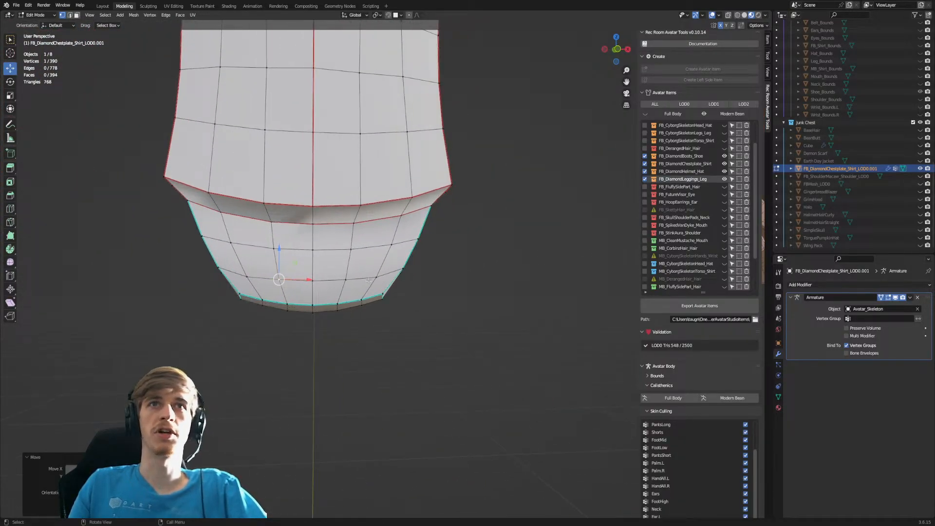
click(375, 278)
drag(375, 257, 392, 258)
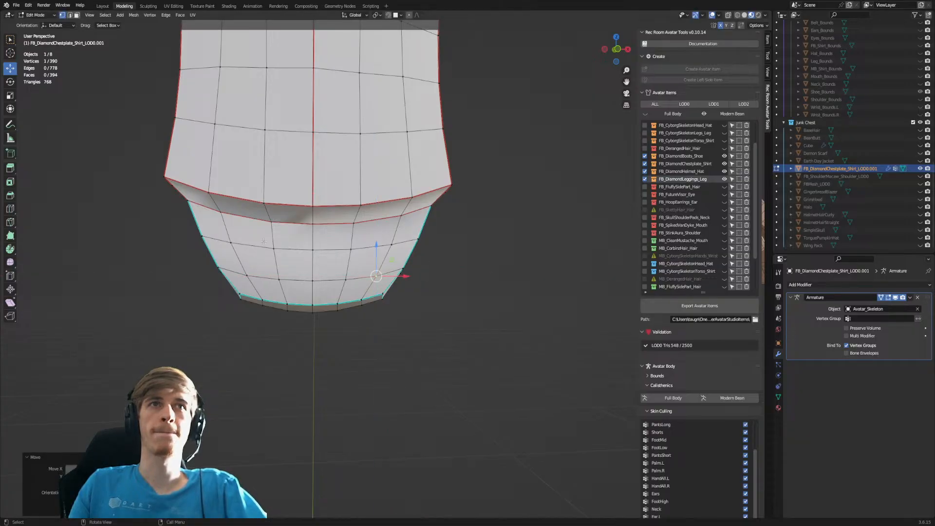
click(234, 242)
drag(260, 242, 263, 243)
click(278, 278)
drag(306, 280, 298, 252)
click(276, 249)
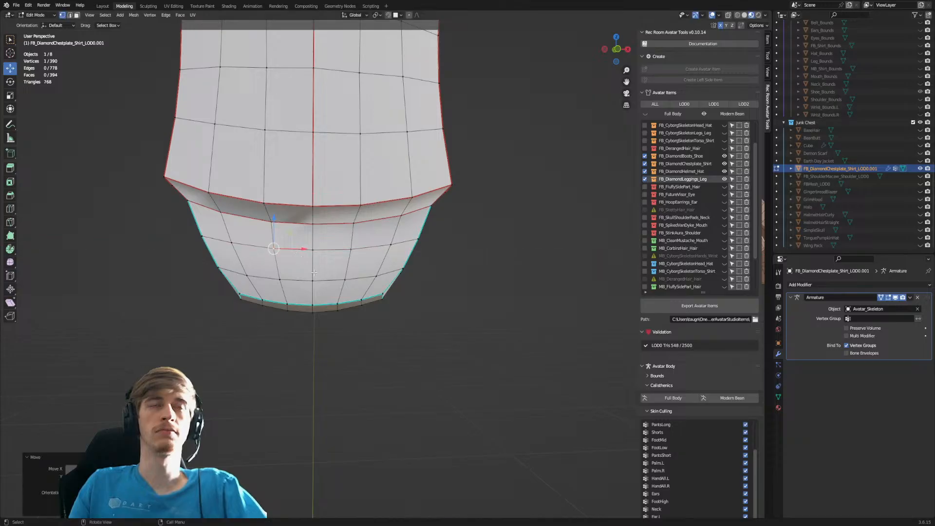
Add a Weighted Normal modifier to the chestplate, place it above the Armature modifier, and enable Keep Sharp.
key(Tab)
click(841, 284)
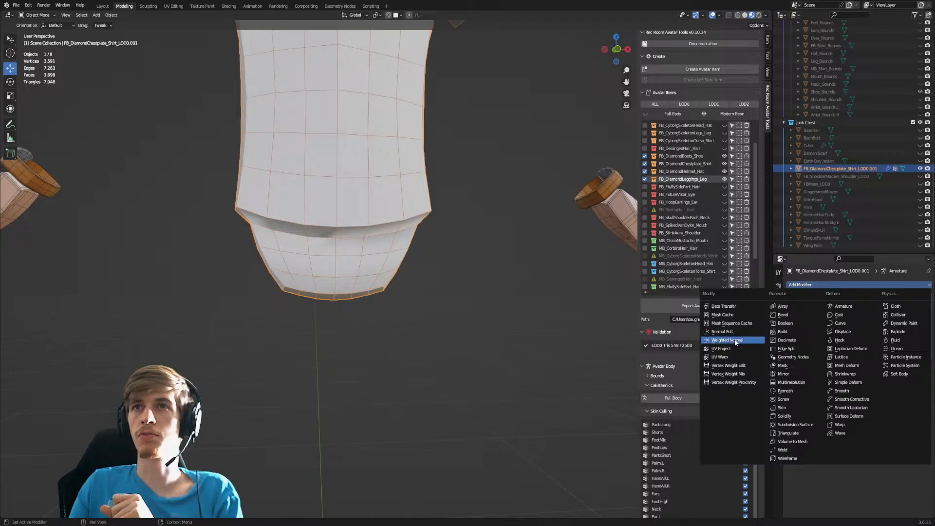
click(728, 340)
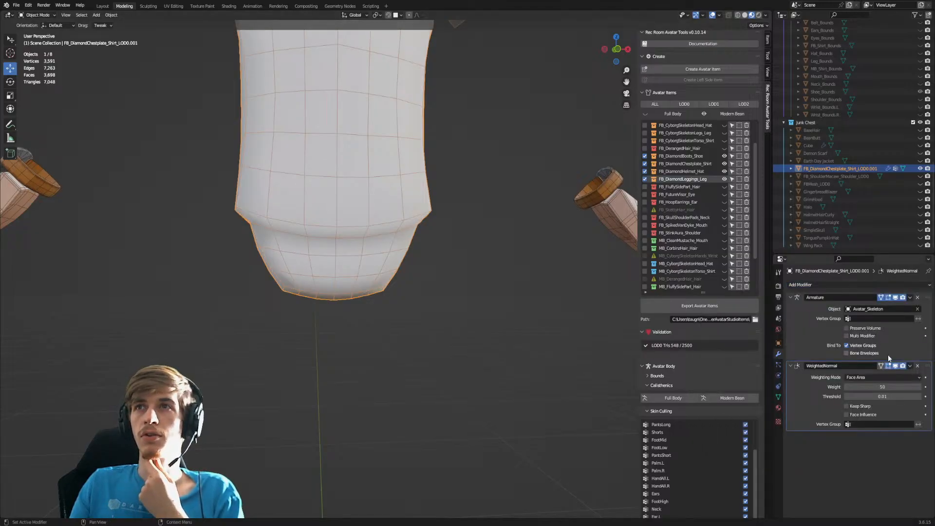
drag(929, 366, 928, 298)
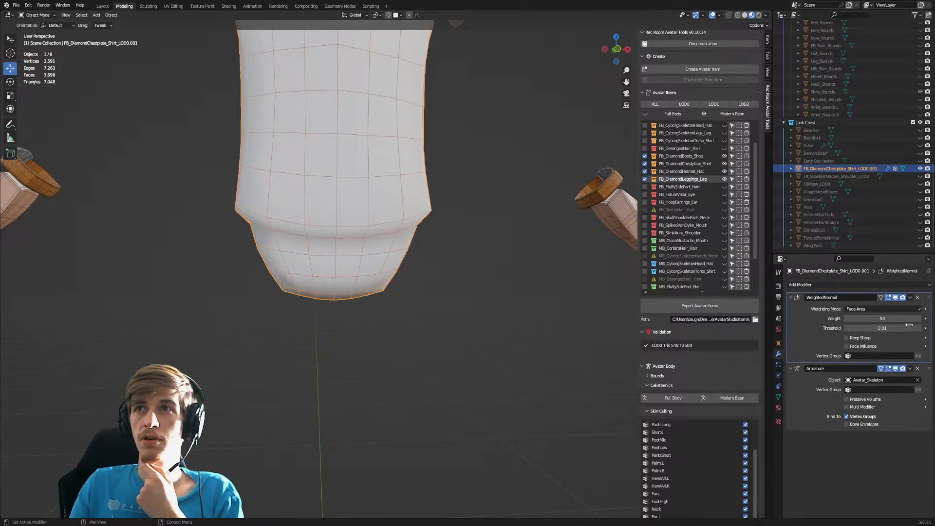
click(847, 338)
mouse_move(400, 352)
middle_down()
mouse_move(475, 351)
mouse_move(482, 328)
mouse_move(454, 226)
middle_up()
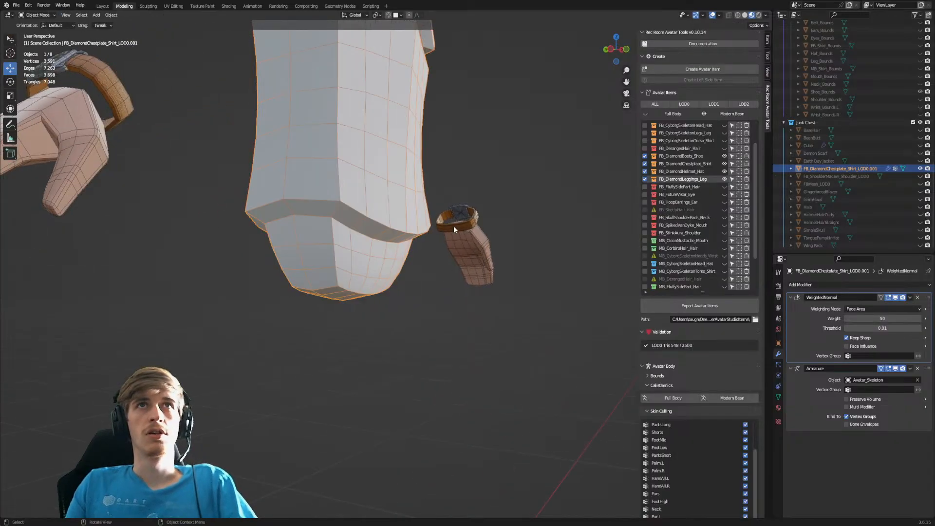
Turn off the wireframe overlay to inspect the chestplate's shading.
click(720, 16)
click(674, 153)
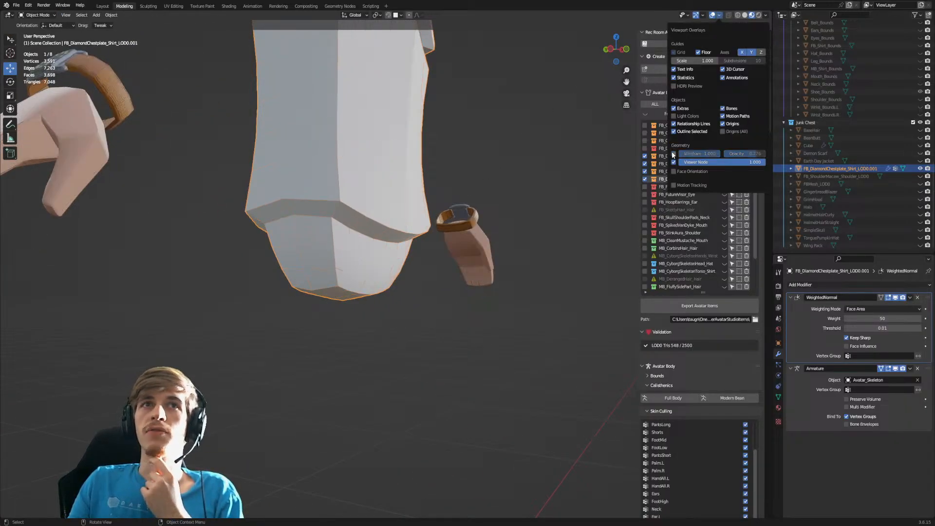
click(416, 363)
middle_drag(417, 363, 396, 305)
Select the front lower edge path on the butt piece's underside and move it slightly outward along Y.
scroll(379, 331, up, 4)
key(Tab)
middle_drag(327, 315, 415, 293)
click(428, 359)
scroll(390, 400, up, 5)
ctrl+click(430, 282)
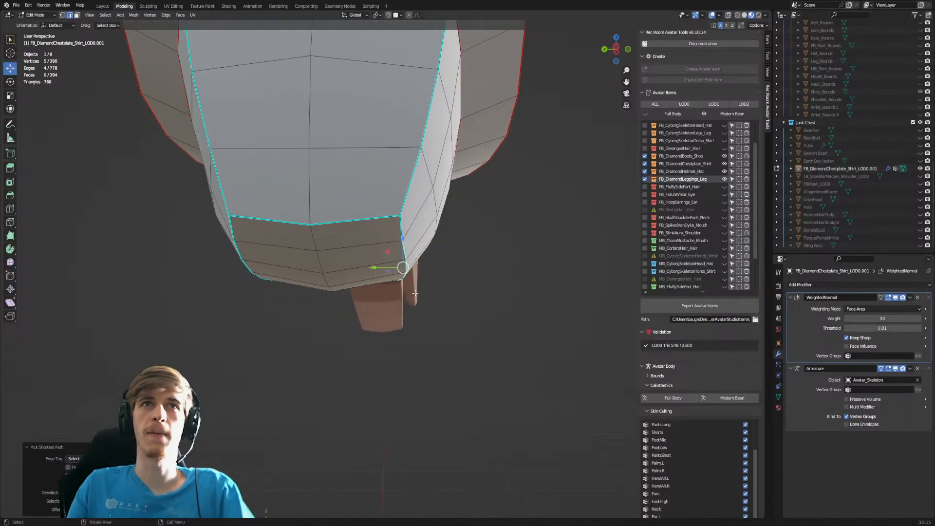
drag(375, 267, 381, 267)
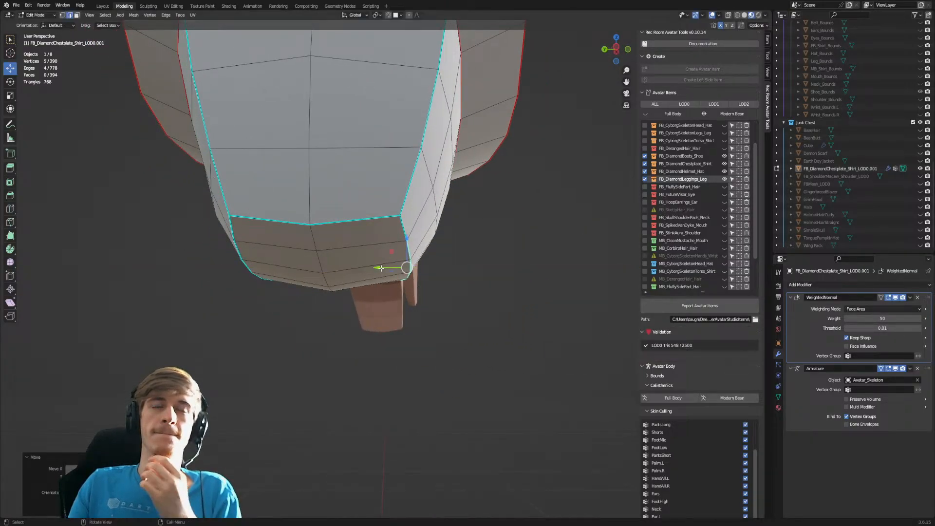
Select the matching back lower edges on the butt piece's underside and move them slightly outward along Y.
middle_drag(267, 281, 370, 254)
click(364, 252)
ctrl+click(354, 324)
middle_drag(353, 323, 364, 288)
drag(338, 283, 335, 282)
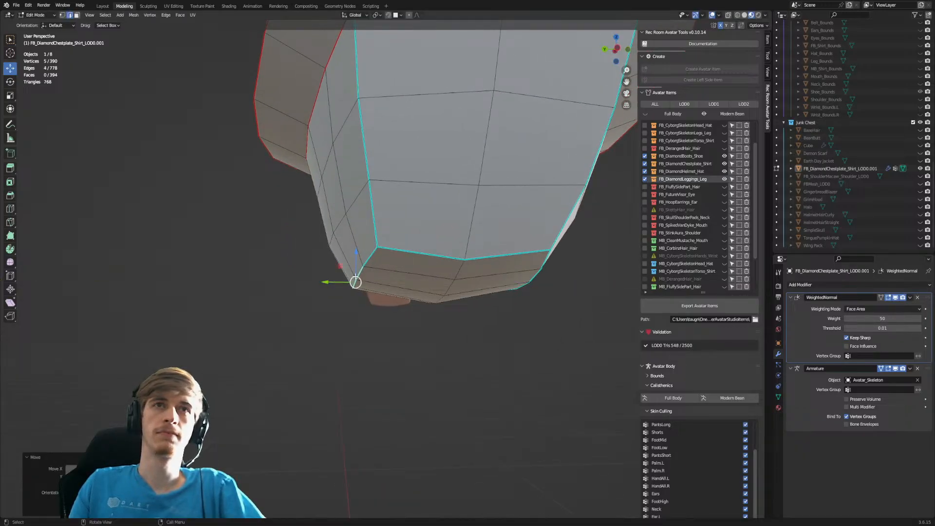
middle_drag(334, 283, 341, 260)
click(354, 279)
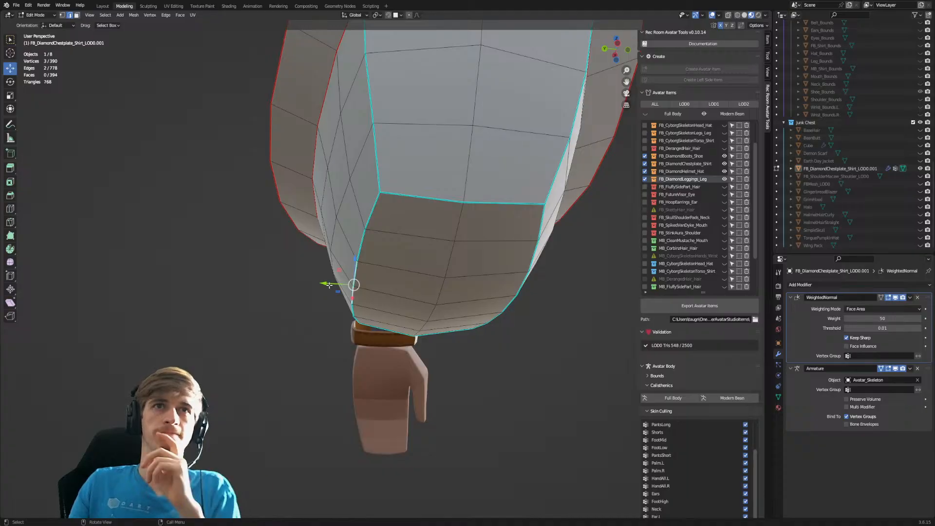
drag(329, 284, 327, 284)
Examine the chestplate's overall shape and shading from several angles, with and without the mesh edges shown.
middle_drag(341, 278, 402, 337)
click(309, 334)
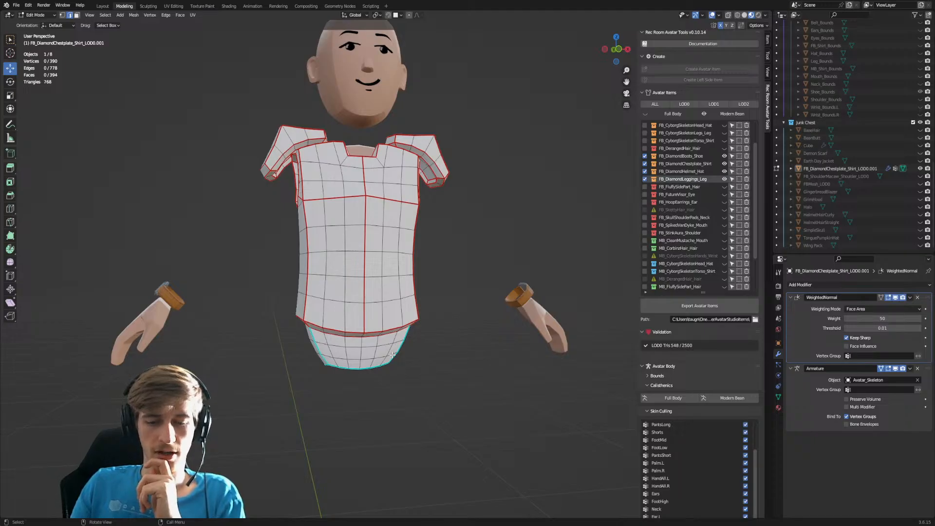
scroll(363, 333, down, 3)
middle_drag(368, 334, 406, 388)
key(Tab)
scroll(394, 343, up, 2)
scroll(363, 374, down, 2)
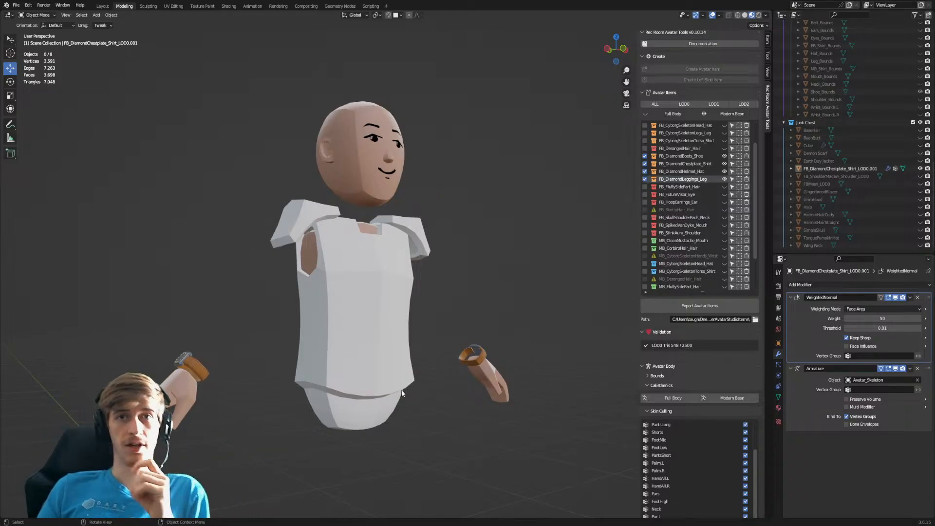
mouse_move(402, 408)
middle_down()
mouse_move(400, 394)
mouse_move(396, 425)
middle_up()
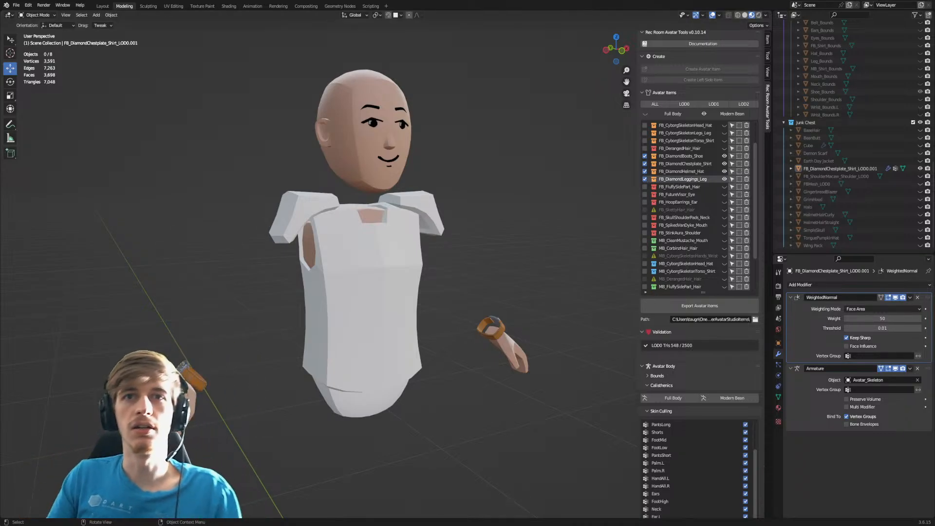
middle_drag(437, 389, 417, 381)
scroll(429, 344, up, 5)
key(Tab)
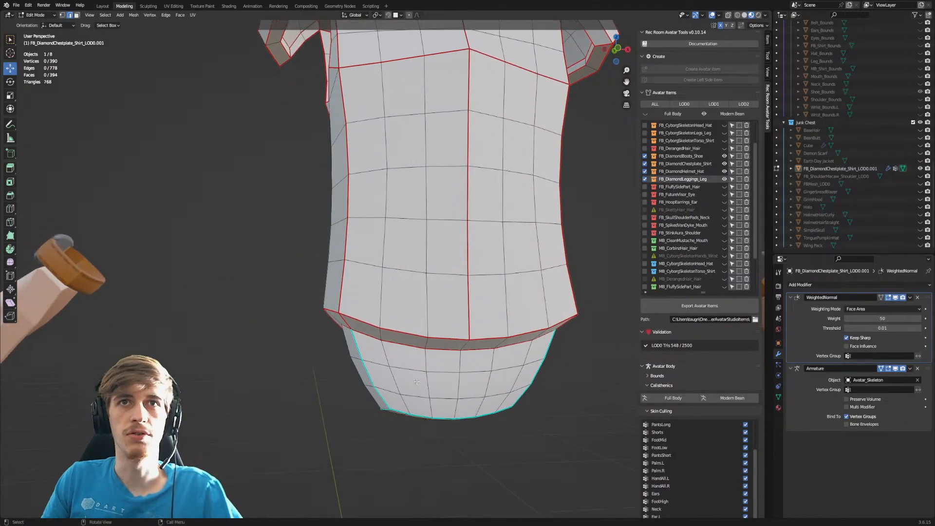
key(Tab)
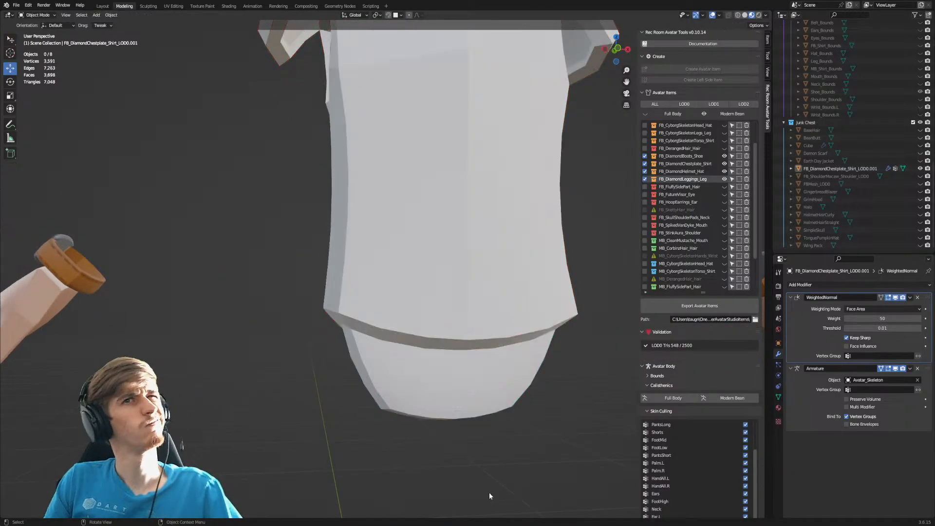
scroll(489, 493, down, 6)
middle_drag(489, 466, 478, 425)
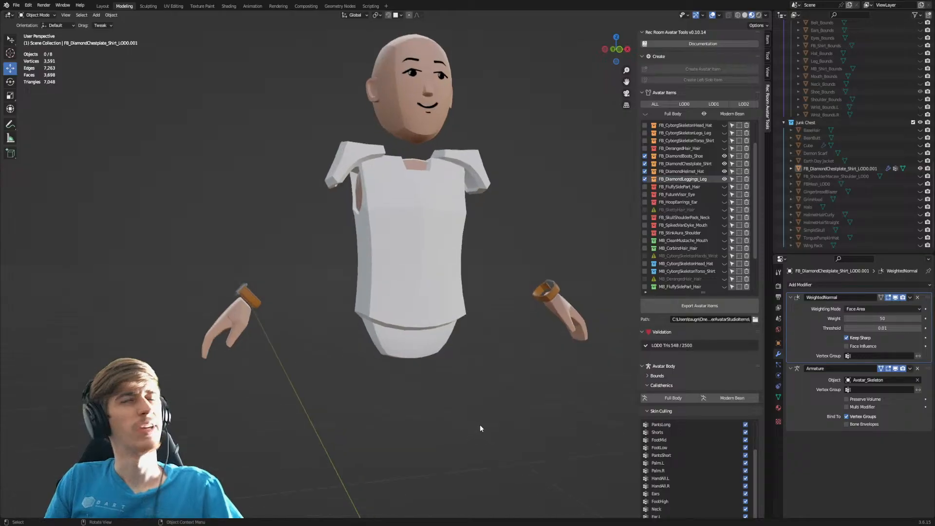
Open the duplicated chestplate for editing and select the vertical corner edge path on one front corner of the butt piece.
click(433, 334)
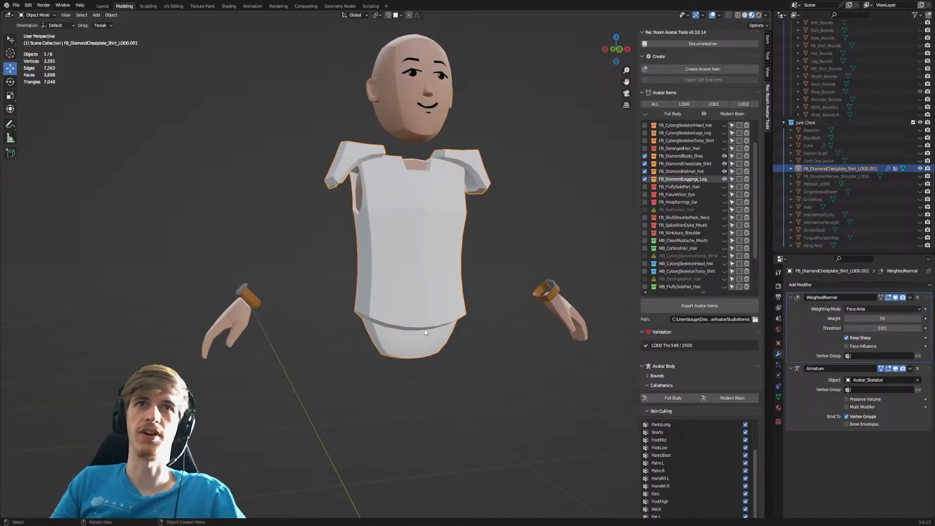
key(Tab)
scroll(390, 440, up, 3)
shift+middle_drag(390, 440, 390, 331)
middle_drag(389, 331, 381, 290)
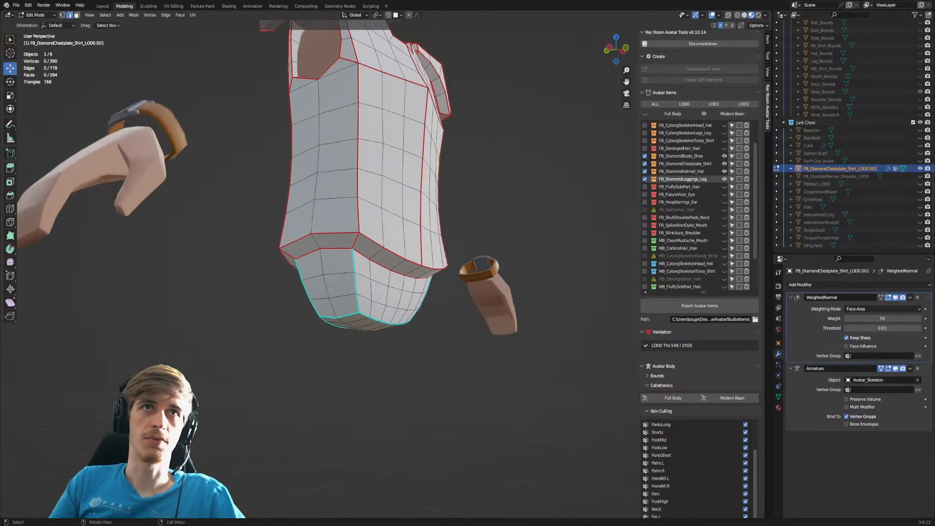
alt+click(353, 257)
click(353, 264)
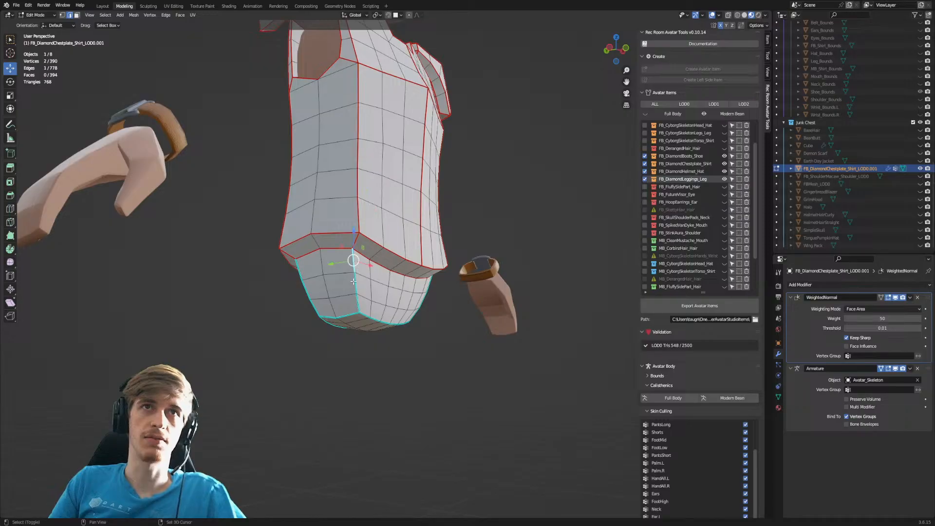
ctrl+click(359, 304)
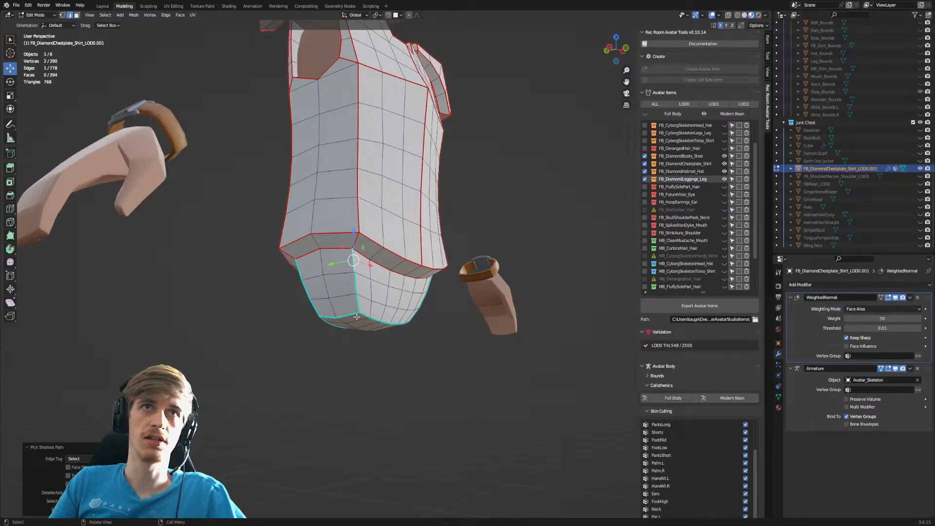
mouse_move(356, 282)
middle_down()
mouse_move(368, 284)
mouse_move(360, 286)
middle_up()
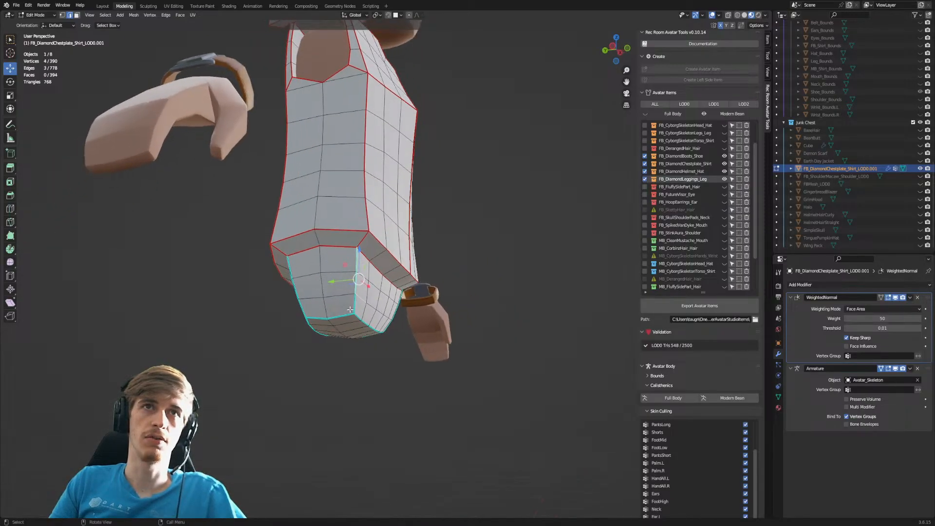
ctrl+click(355, 255)
Add the vertical edges at the butt piece's remaining corners to the edge selection.
middle_drag(355, 255, 320, 262)
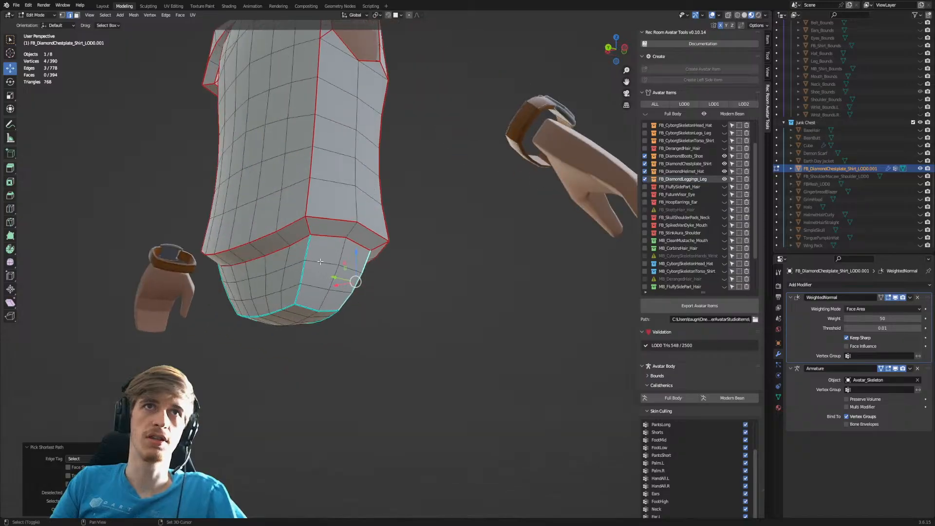
shift+click(309, 247)
shift+click(303, 272)
shift+click(298, 291)
middle_drag(349, 307, 456, 308)
shift+click(343, 294)
shift+click(345, 273)
shift+click(346, 245)
shift+click(246, 247)
shift+click(256, 275)
shift+click(266, 296)
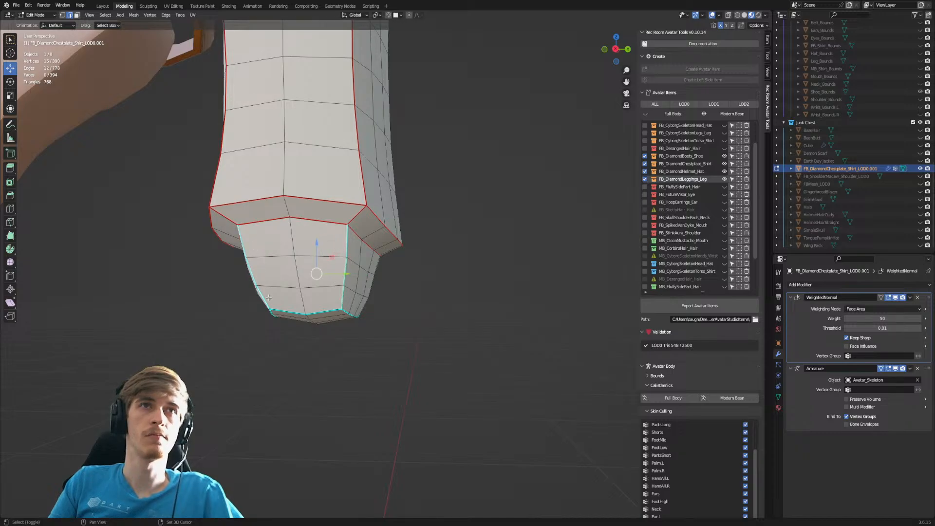
Add the butt piece's bottom border edges to the selection and mark all selected edges as seams.
shift+click(313, 309)
middle_drag(313, 309, 335, 299)
alt+shift+click(315, 309)
alt+shift+click(328, 290)
alt+shift+click(334, 289)
right_click(335, 288)
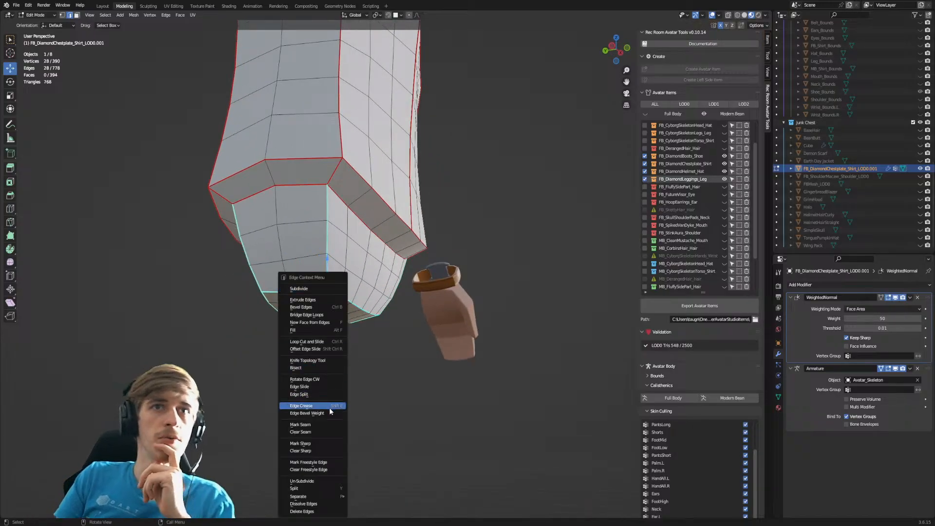
click(326, 428)
Reposition vertices on the butt piece's side panel, shifting the corner vertex along Y and the middle one in the XZ plane.
middle_drag(326, 428, 339, 292)
key(1)
click(291, 275)
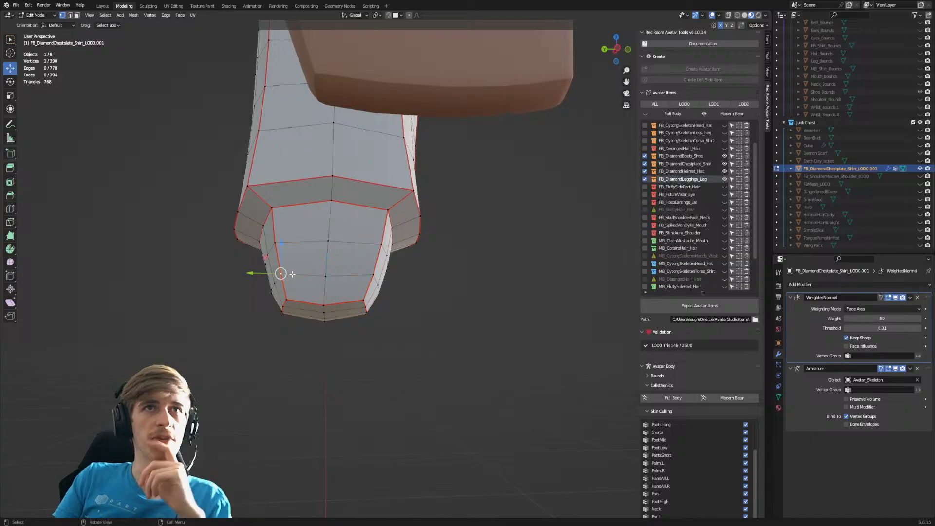
mouse_move(262, 276)
mouse_down()
mouse_move(257, 242)
mouse_move(241, 244)
mouse_move(265, 258)
mouse_move(241, 268)
mouse_move(251, 284)
mouse_up()
shift+click(282, 268)
click(273, 284)
click(325, 277)
middle_drag(327, 285, 397, 294)
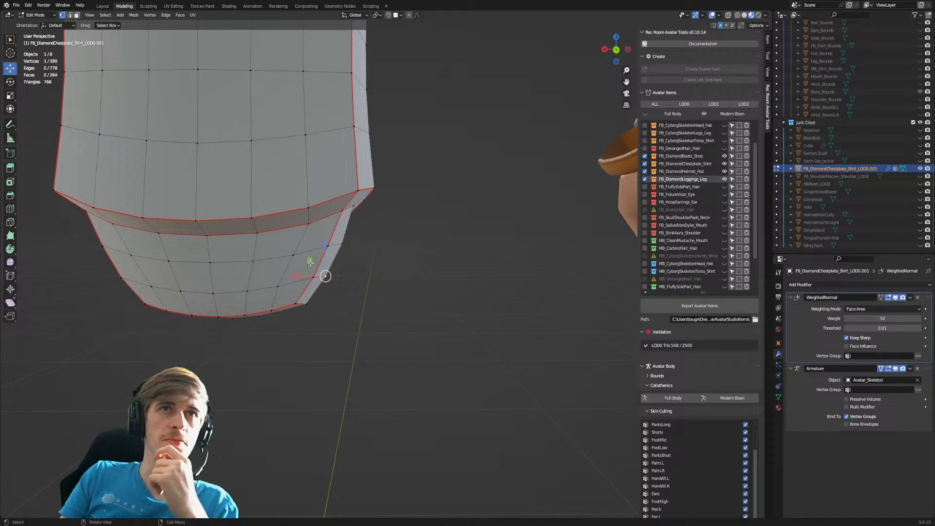
drag(310, 260, 313, 259)
Move the vertices in the two middle rows at the back of the butt piece slightly outward along Y.
middle_drag(376, 332, 294, 281)
click(248, 258)
scroll(302, 317, up, 3)
middle_drag(236, 302, 314, 307)
scroll(312, 307, up, 2)
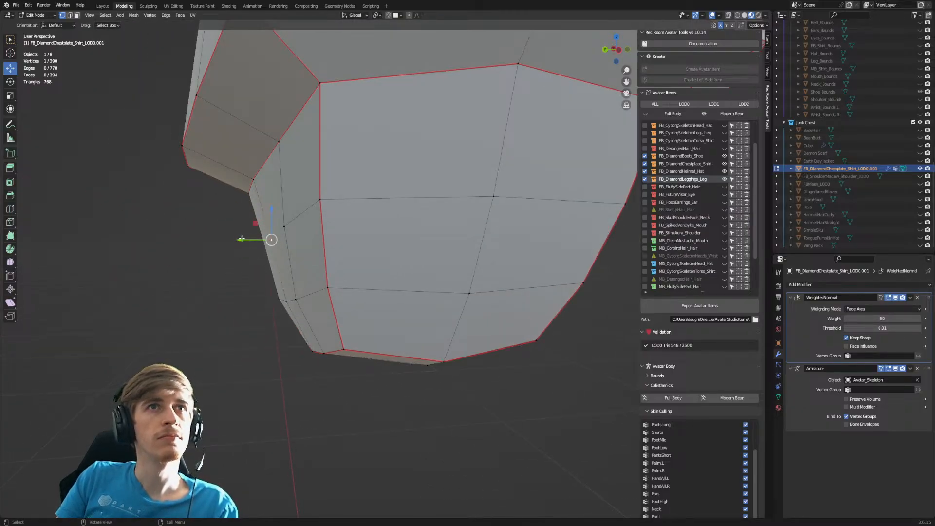
drag(241, 238, 237, 240)
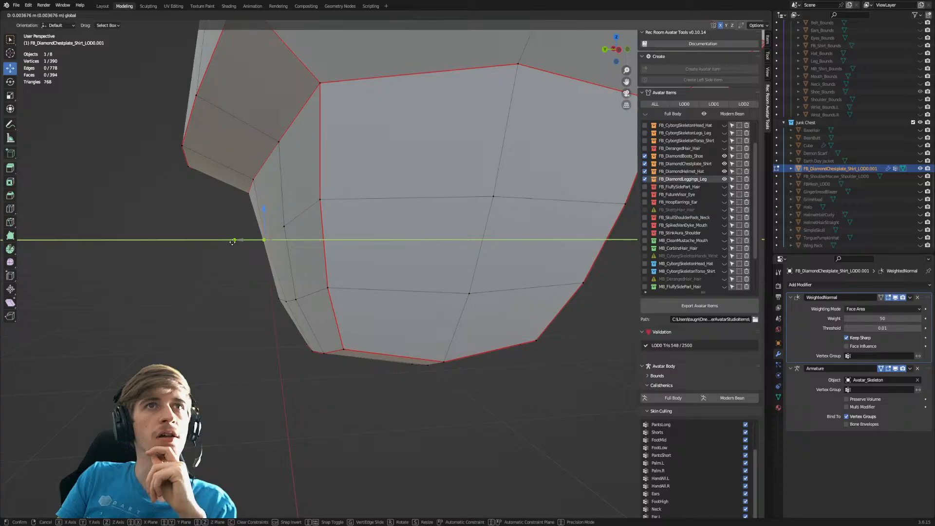
drag(232, 242, 233, 241)
key(alt+a)
mouse_move(268, 302)
mouse_down()
mouse_move(257, 302)
mouse_move(268, 302)
mouse_up()
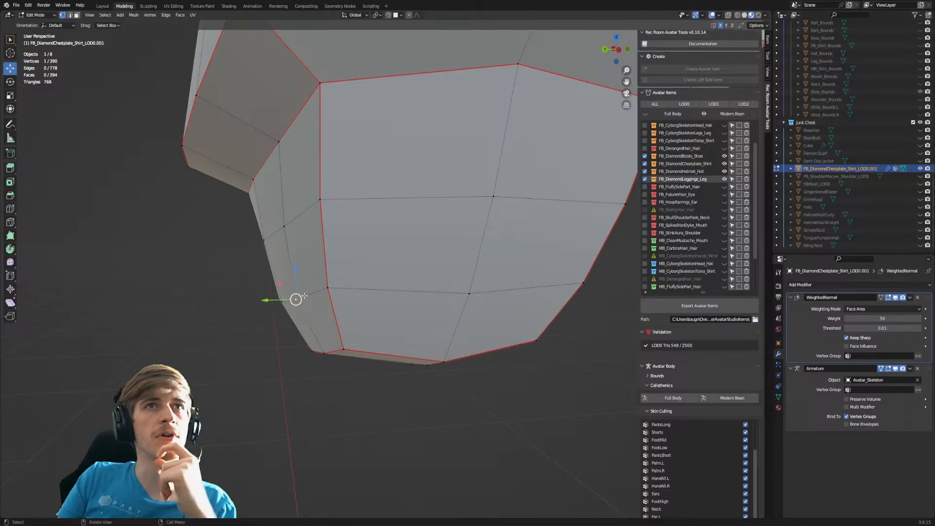
shift+click(286, 227)
drag(258, 265, 253, 266)
Freely nudge the two central vertices on the butt piece's back, and fine-tune the lower one separately.
middle_drag(284, 316, 300, 303)
click(251, 245)
shift+click(265, 303)
key(g)
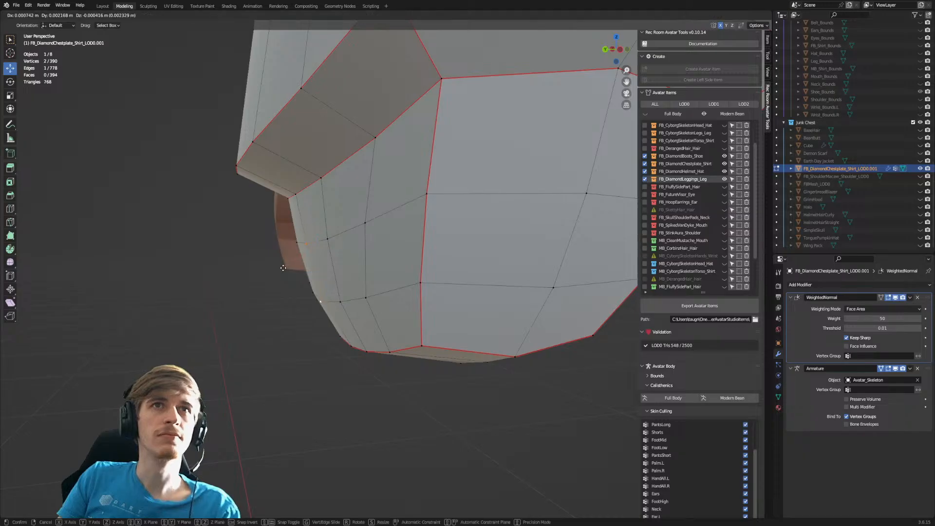
click(280, 269)
click(317, 303)
drag(292, 304, 298, 304)
Adjust neighbouring vertices on the butt piece from another angle to even out its curve.
middle_drag(298, 303, 399, 326)
middle_drag(386, 289, 400, 284)
drag(405, 273, 404, 272)
click(448, 353)
middle_drag(446, 315, 436, 310)
drag(390, 268, 416, 291)
click(436, 341)
Shift individual vertices in the butt piece's front middle rows slightly along Y to smooth the front curve.
middle_drag(482, 271, 315, 312)
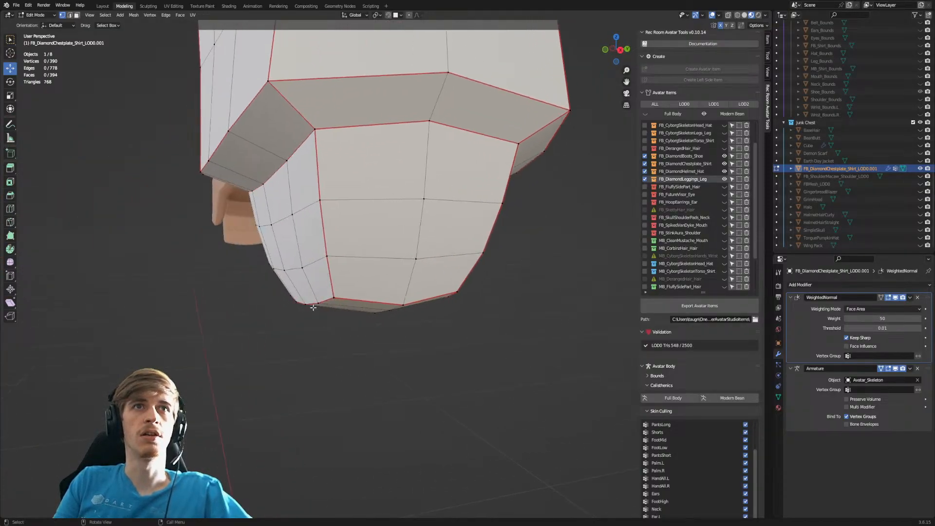
drag(292, 225, 279, 226)
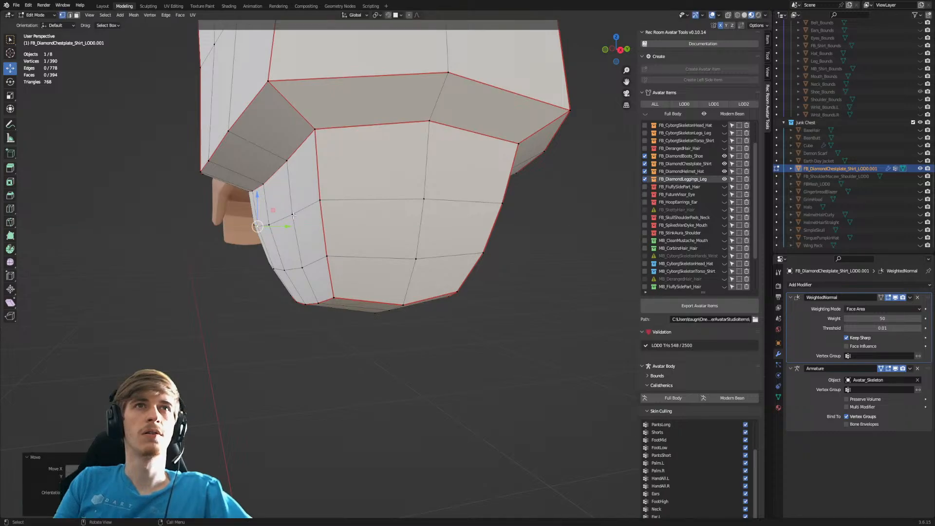
click(275, 267)
drag(300, 268, 306, 269)
click(285, 270)
click(302, 268)
middle_drag(305, 268, 296, 267)
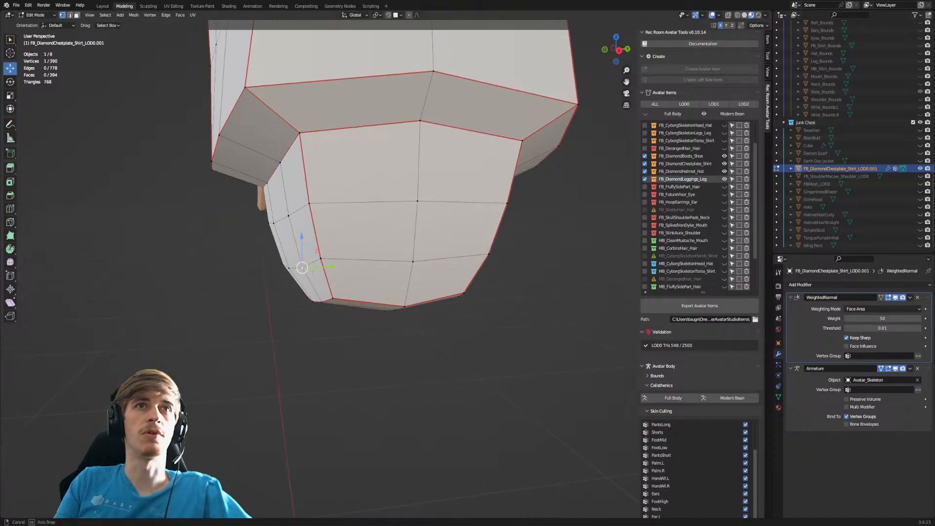
drag(319, 269, 317, 268)
Examine the reshaped butt piece's shading in object mode from the front and back.
click(270, 323)
scroll(271, 323, down, 4)
middle_drag(270, 323, 441, 330)
key(Tab)
scroll(440, 341, down, 6)
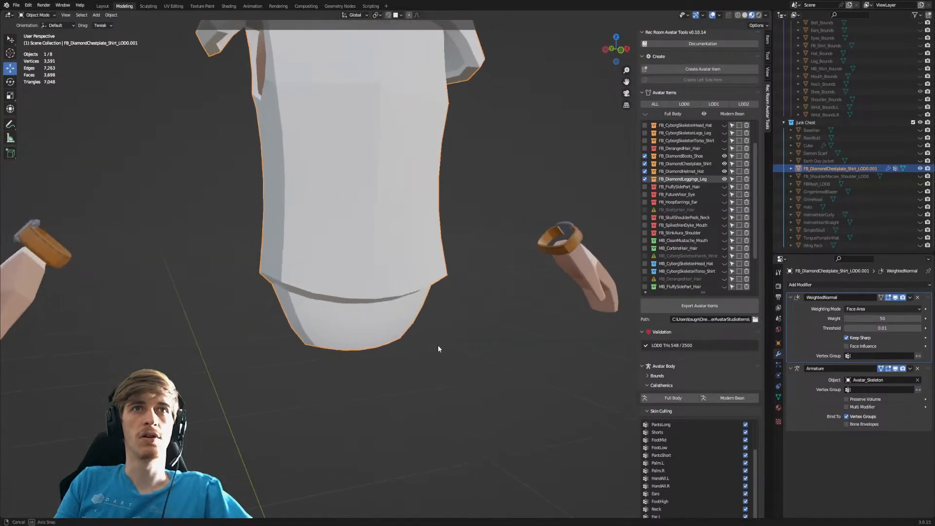
middle_drag(383, 353, 535, 351)
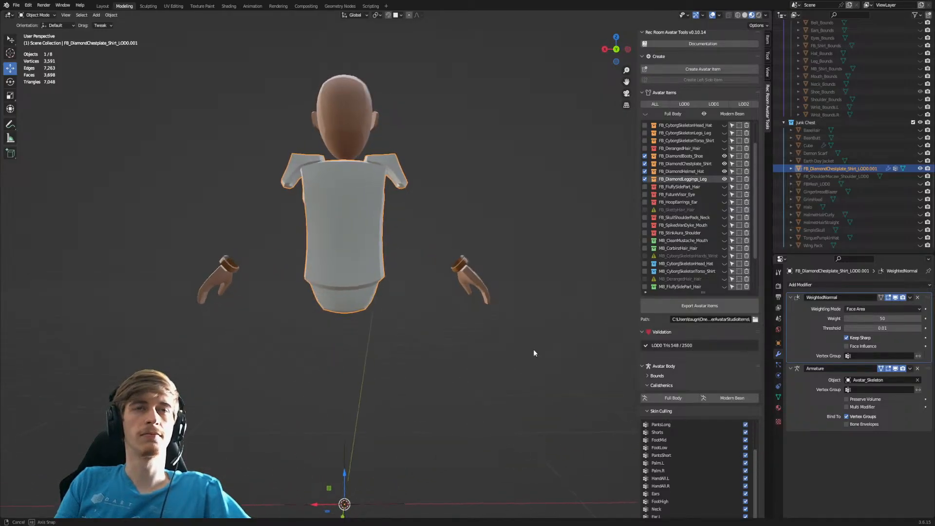
Shift vertices on the back of the butt piece along X to even out the spacing of its vertical edge lines.
scroll(373, 392, up, 6)
key(Tab)
shift+middle_drag(365, 401, 381, 301)
middle_drag(372, 268, 351, 277)
ctrl+click(352, 277)
drag(337, 267, 334, 267)
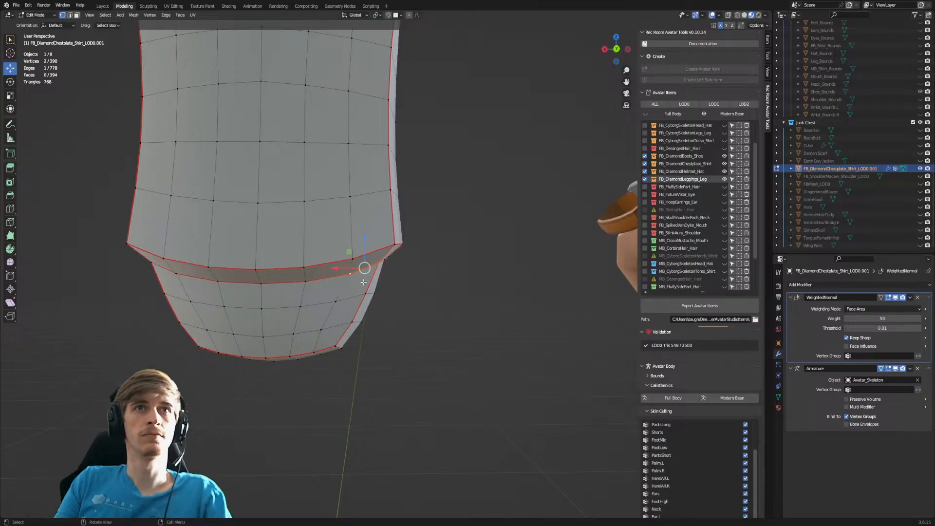
click(322, 331)
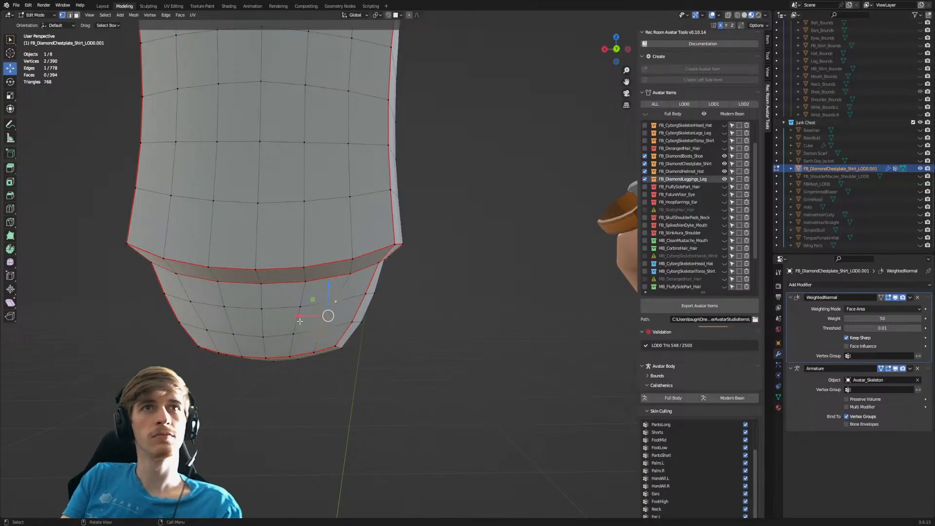
drag(306, 315, 274, 334)
click(324, 329)
click(294, 334)
shift+click(297, 307)
click(294, 336)
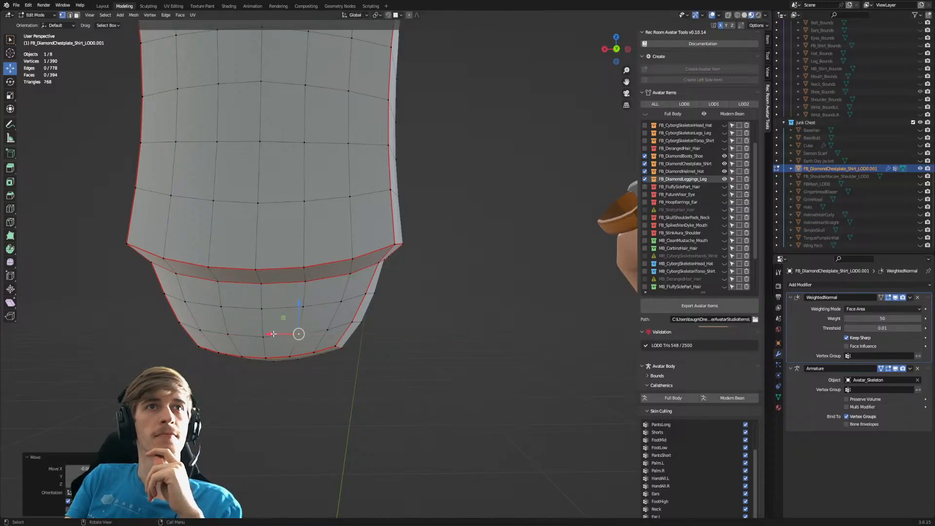
Examine the chestplate's shading and silhouette in object mode from behind, below and the front.
key(Tab)
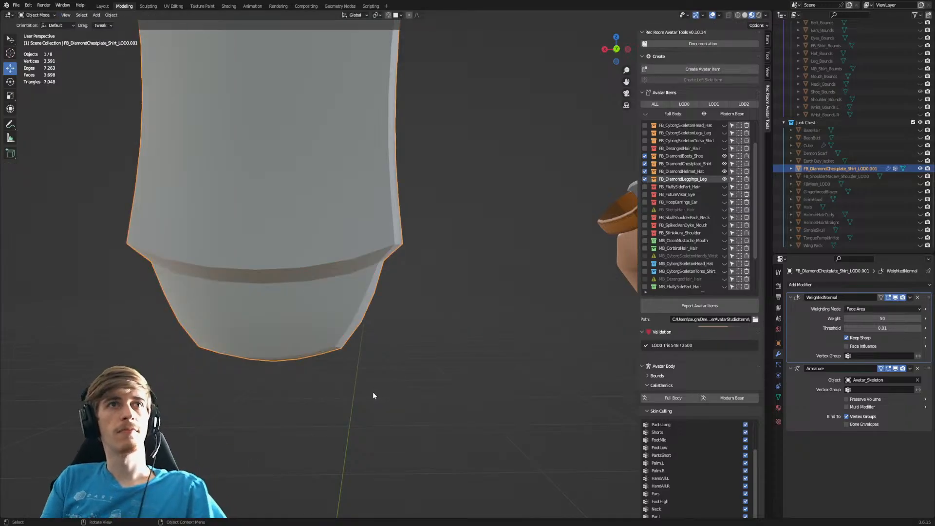
scroll(373, 396, down, 2)
middle_drag(373, 390, 397, 385)
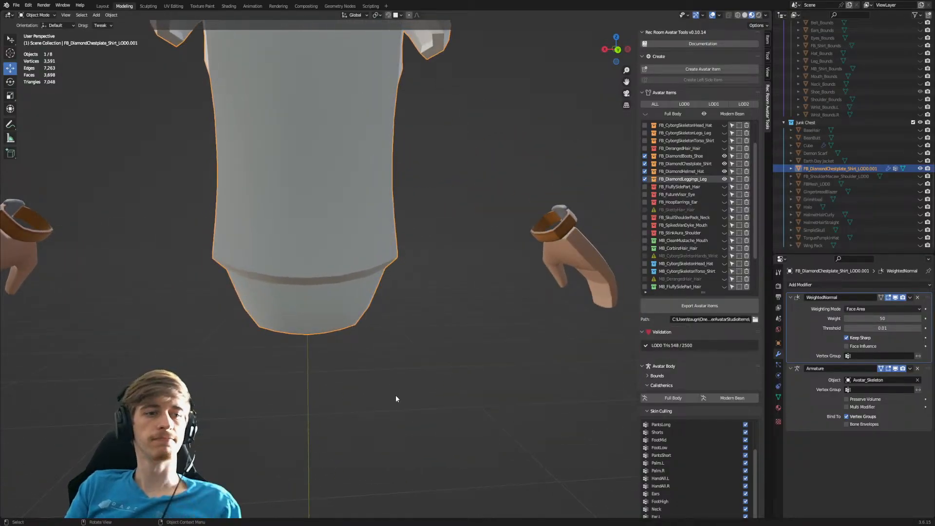
key(Tab)
middle_drag(336, 322, 255, 343)
scroll(197, 321, down, 5)
key(Tab)
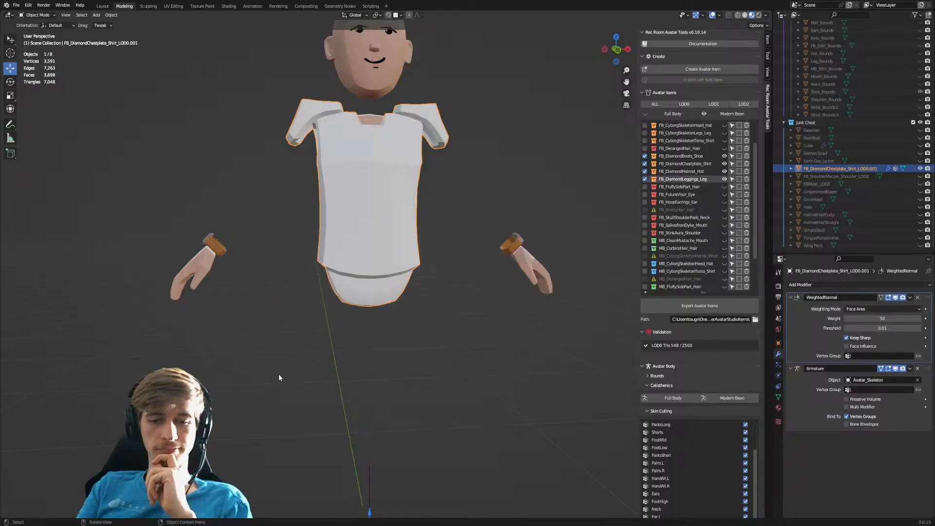
scroll(404, 332, down, 2)
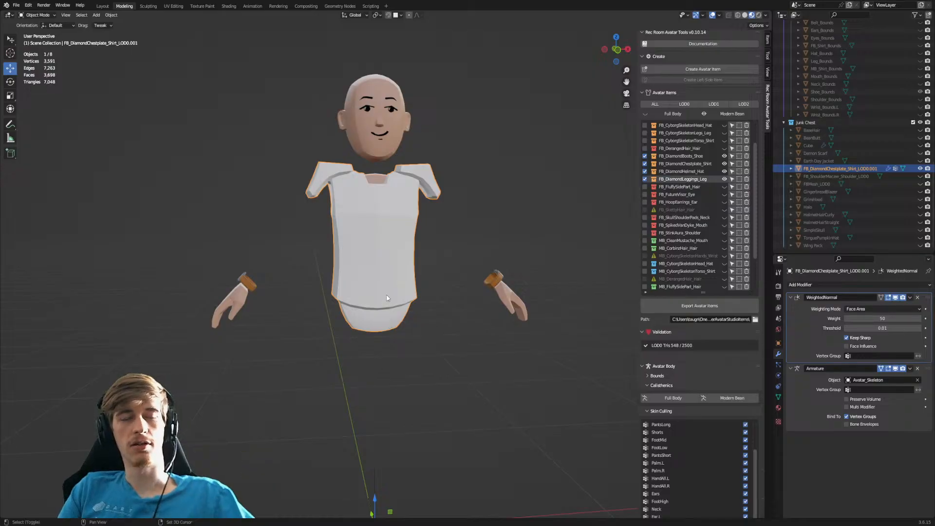
Switch the duplicated chestplate's mesh to face selection and select its linked faces.
key(Tab)
scroll(387, 298, up, 2)
middle_drag(387, 298, 418, 322)
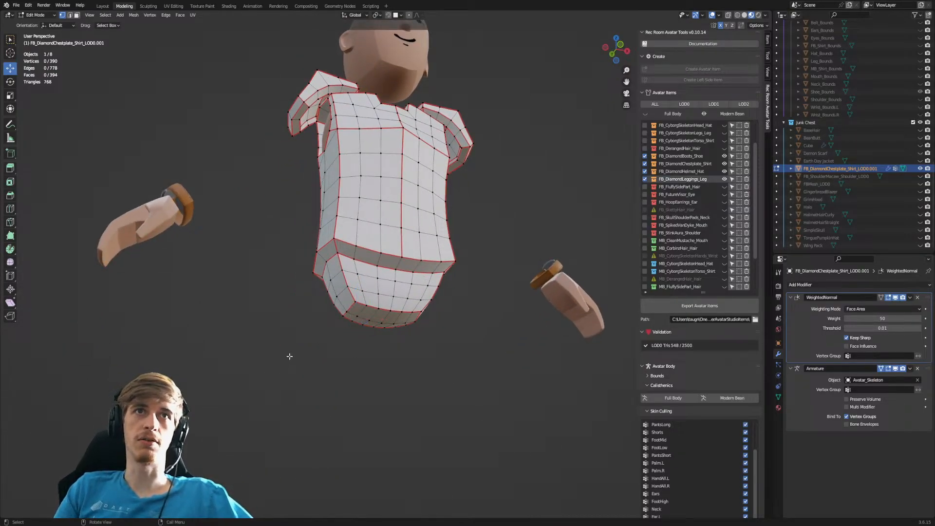
key(k)
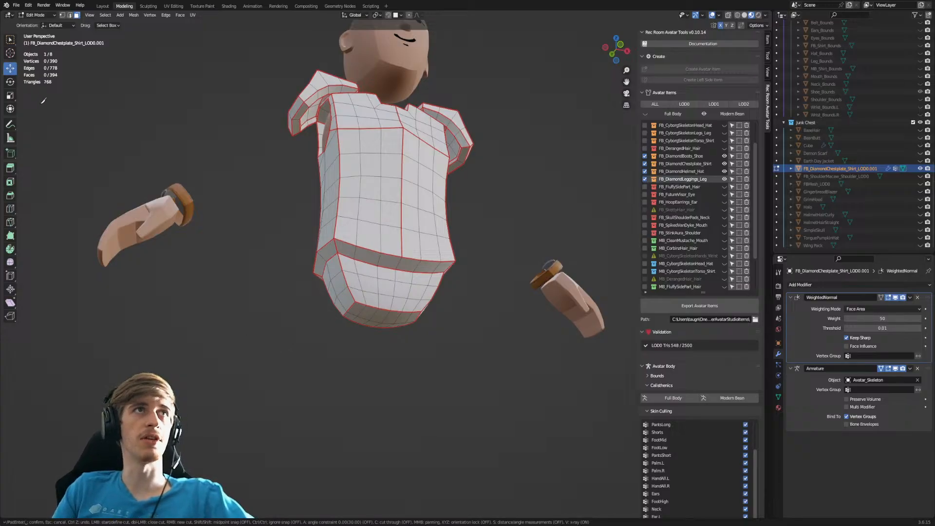
key(Escape)
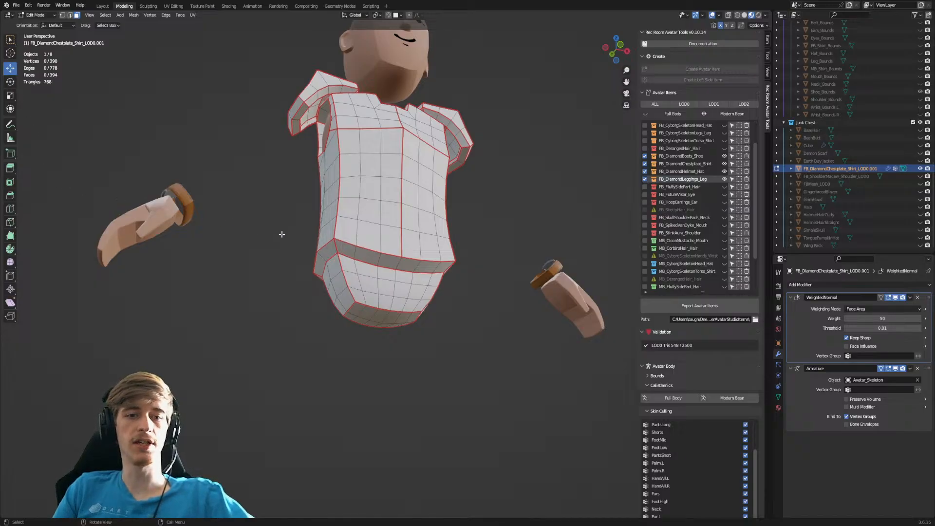
key(l)
middle_drag(435, 326, 317, 338)
key(l)
middle_drag(370, 277, 304, 303)
Show the Full Body avatar items and inspect the original FB_DiamondChestplate_Shirt_LOD0 mesh in edit mode.
key(Tab)
scroll(822, 137, down, 10)
scroll(823, 138, up, 6)
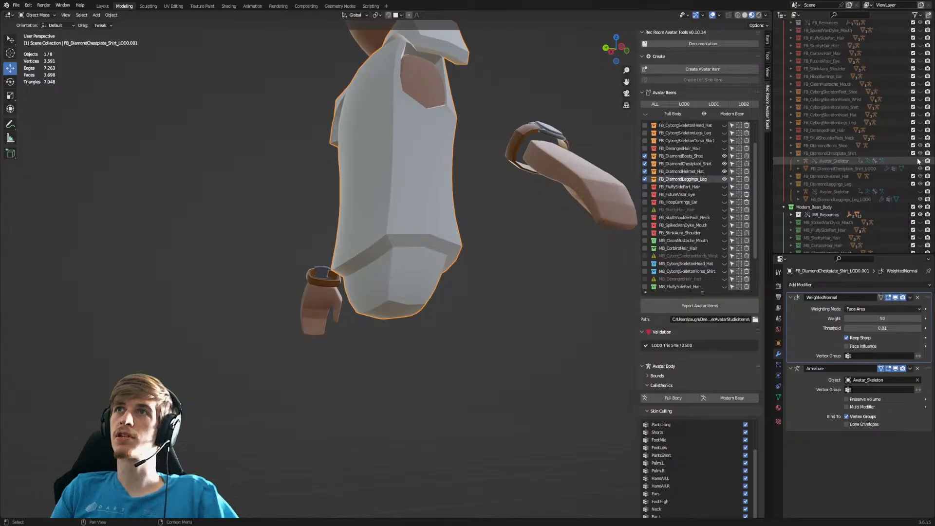
click(674, 114)
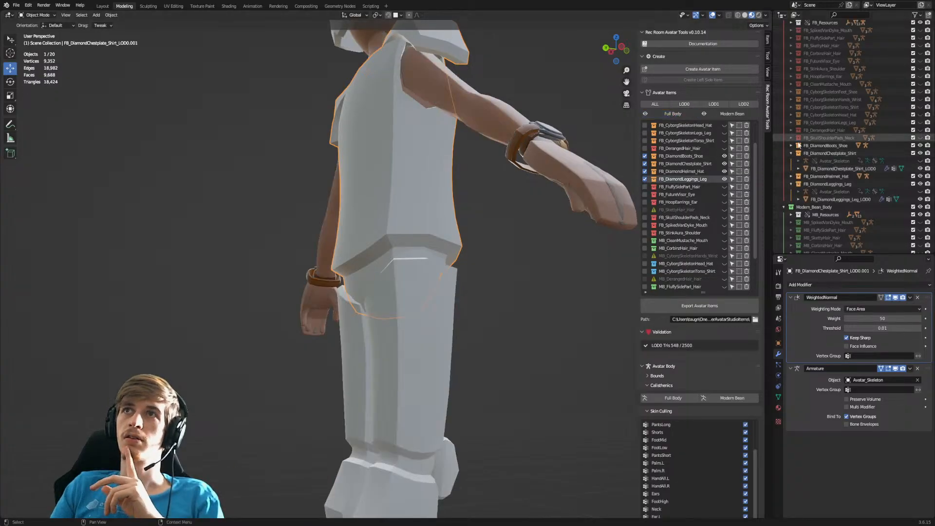
click(858, 168)
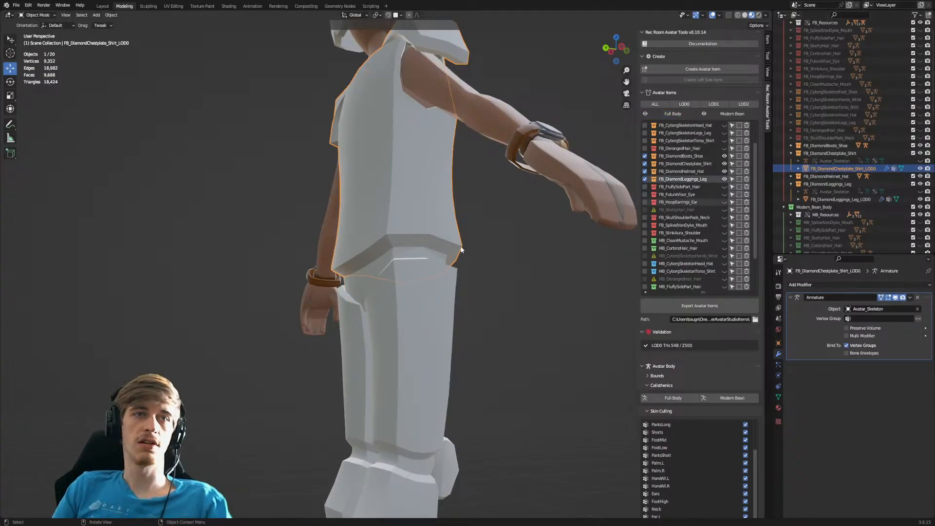
key(Tab)
middle_drag(461, 250, 359, 254)
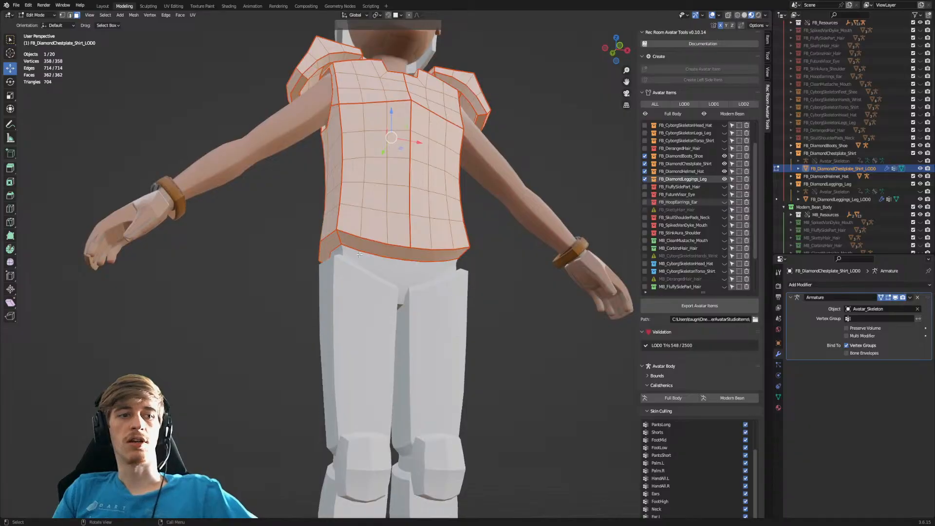
Leave edit mode and select the FB_DiamondChestplate_Shirt_LOD0.001 duplicate in the Junk Chest together with the original FB_DiamondChestplate_Shirt_LOD0.
key(Tab)
scroll(413, 168, down, 3)
scroll(847, 180, down, 5)
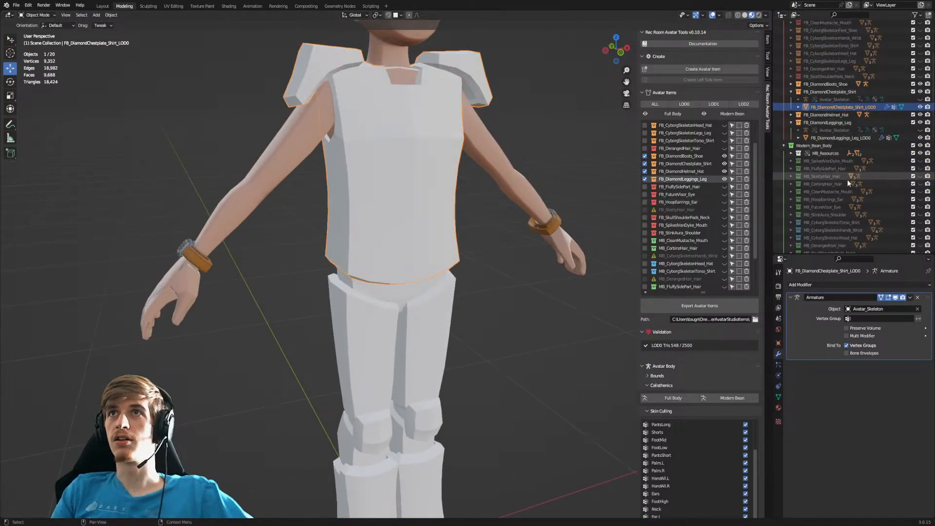
scroll(843, 179, down, 8)
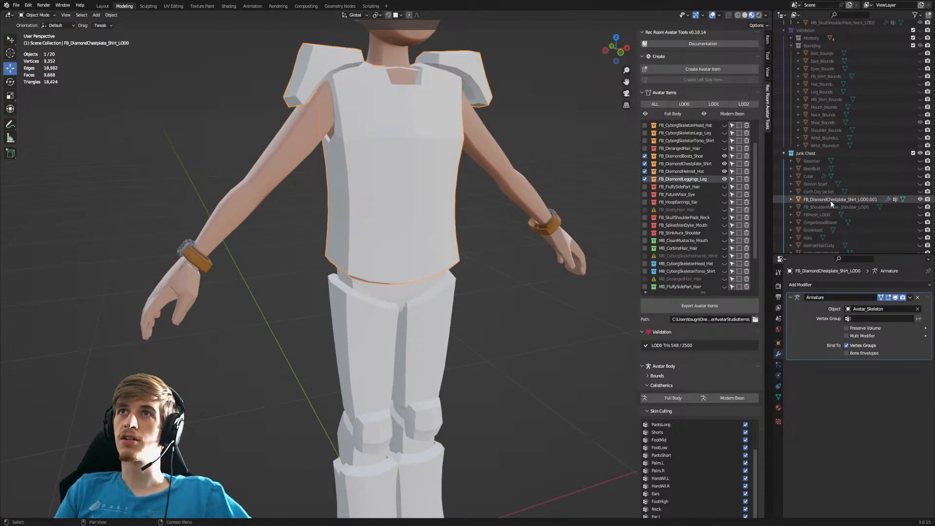
shift+click(831, 200)
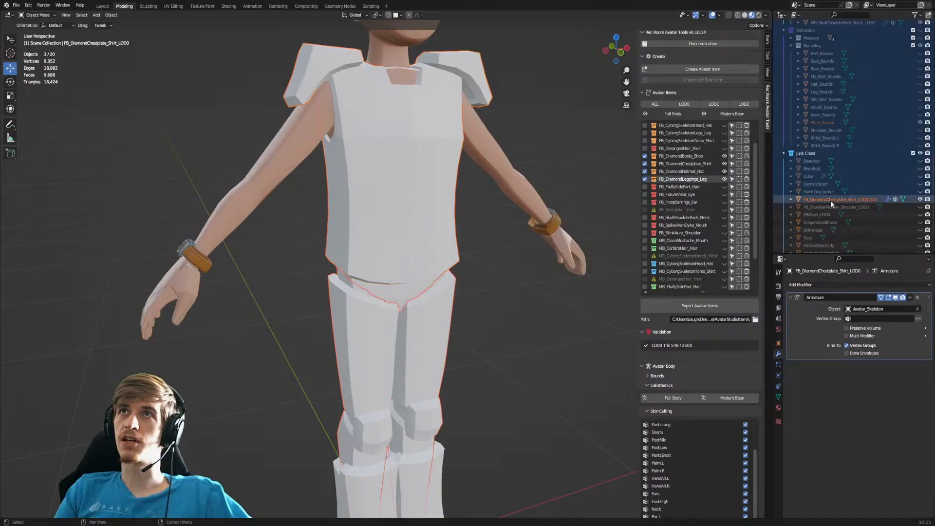
key(ctrl+z)
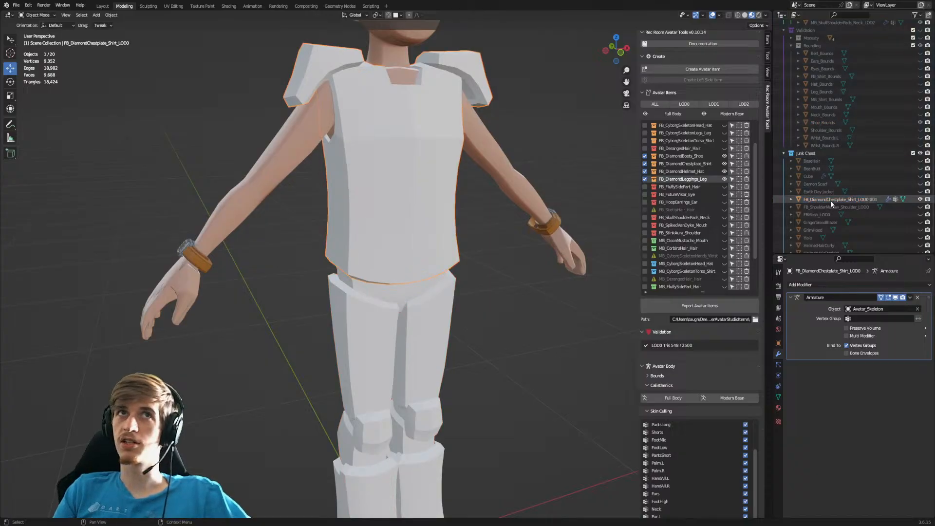
ctrl+click(831, 200)
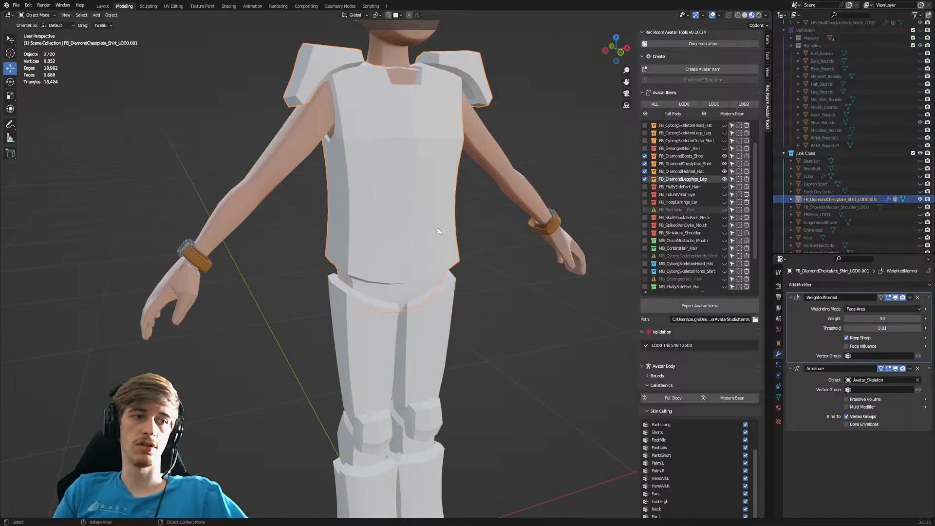
Edit both chestplate meshes together in the UV Editing workspace and unwrap their faces.
key(Tab)
scroll(439, 232, down, 5)
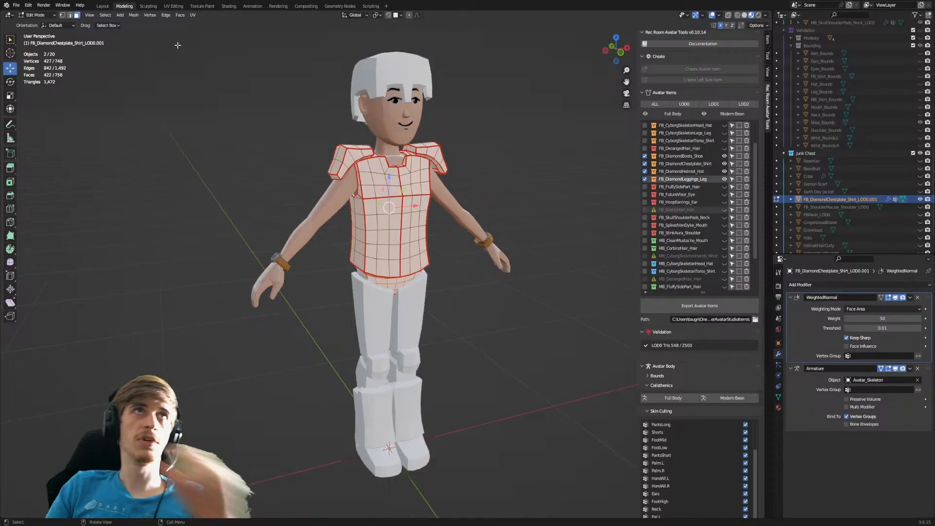
click(172, 6)
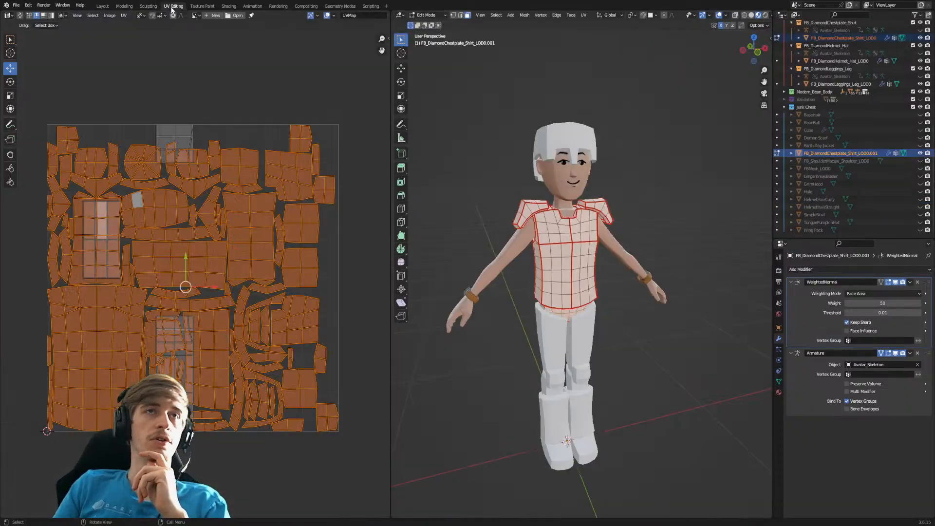
key(u)
click(203, 204)
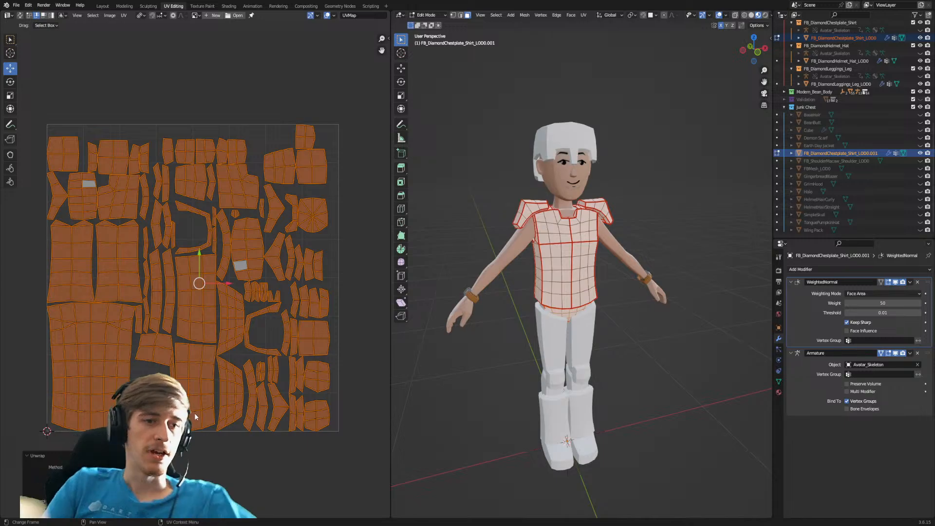
Pack the unwrapped UV islands using Exact Shape (Concave) with scale and rotation enabled and a 0.001 margin.
key(F3)
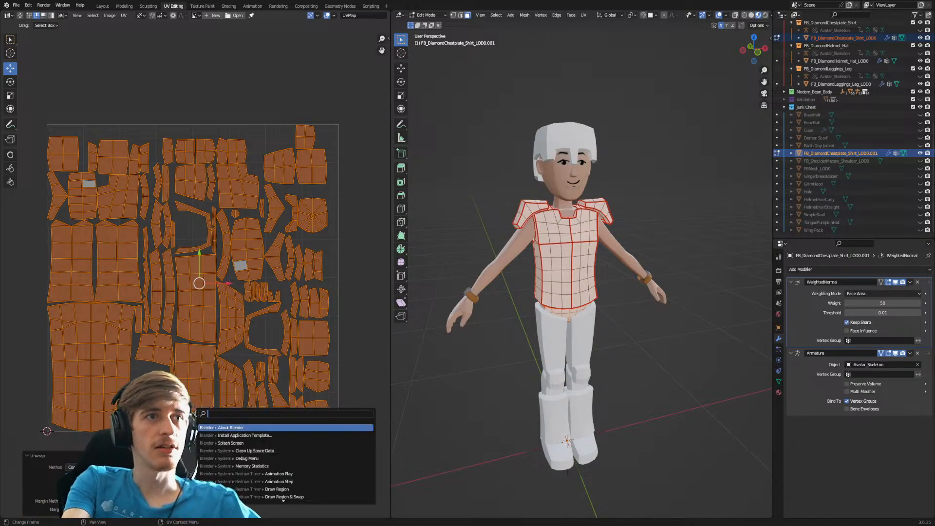
text(pack islands)
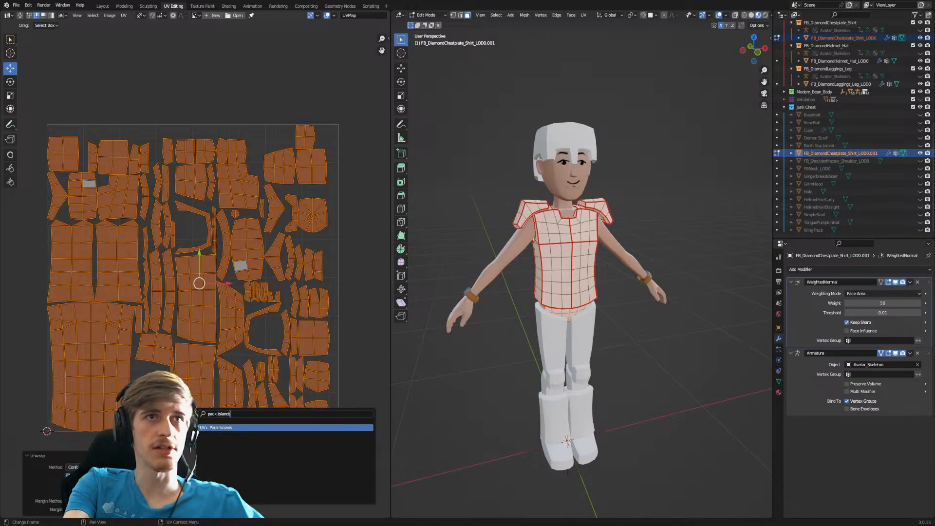
key(Return)
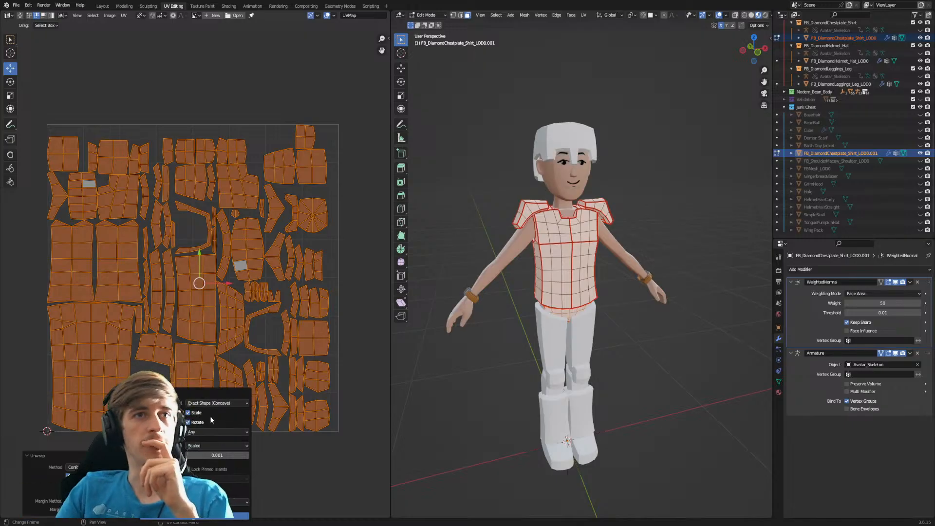
click(220, 517)
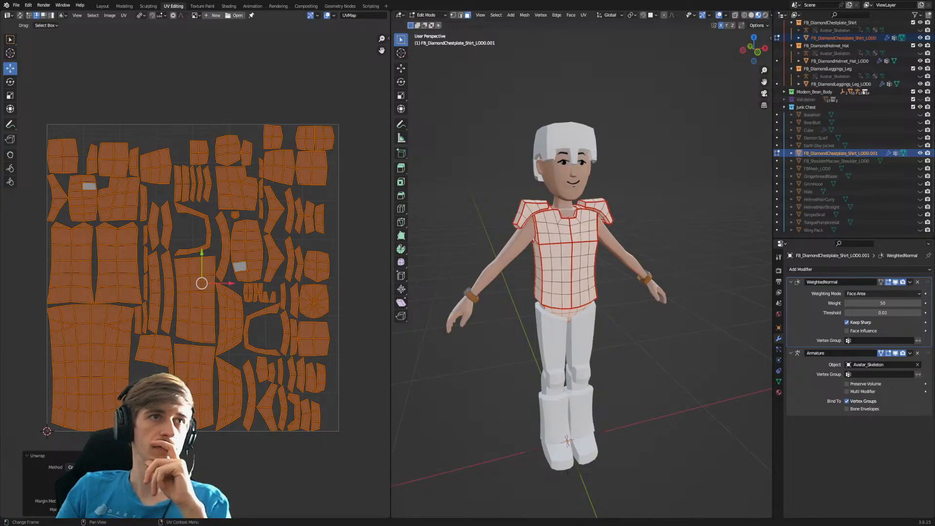
Deselect the UV islands, set the Pack Islands margin to 0.0025 and try to repack the layout.
key(alt+a)
key(F3)
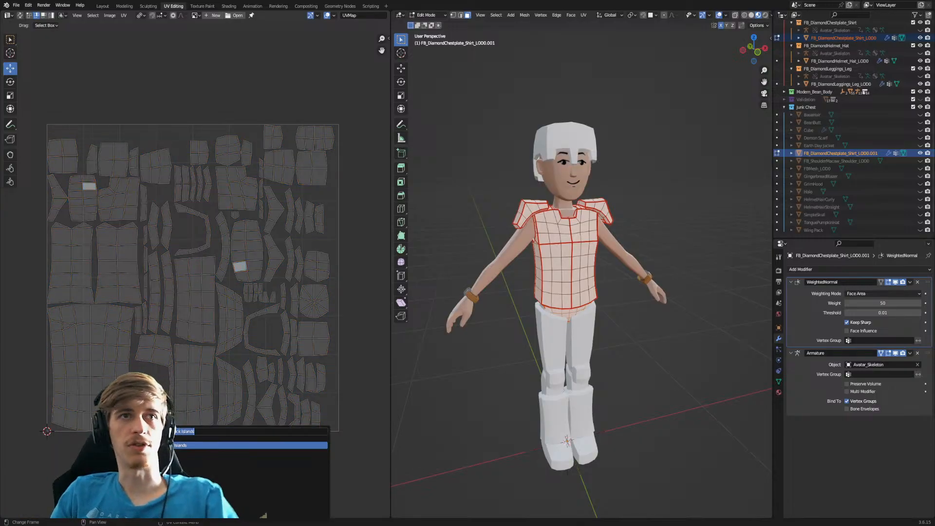
key(Return)
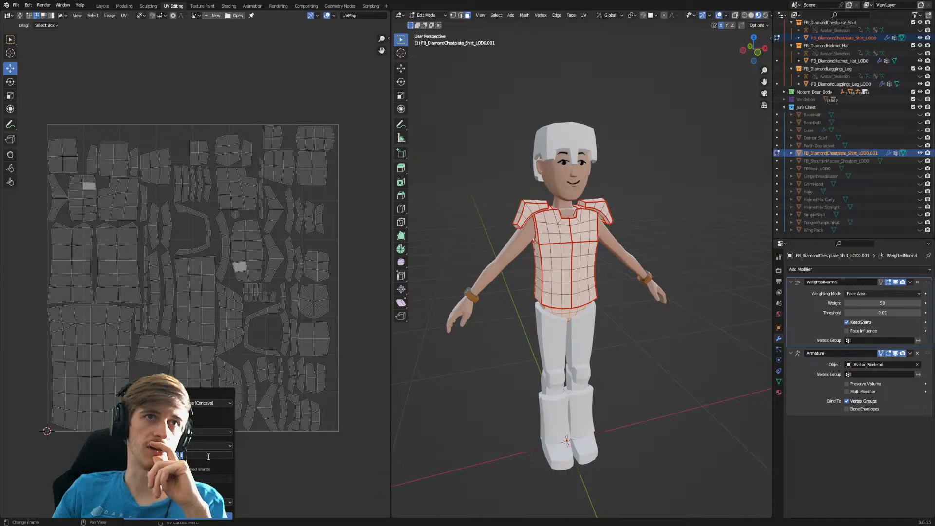
click(210, 456)
key(BackSpace)
text(25)
key(Return)
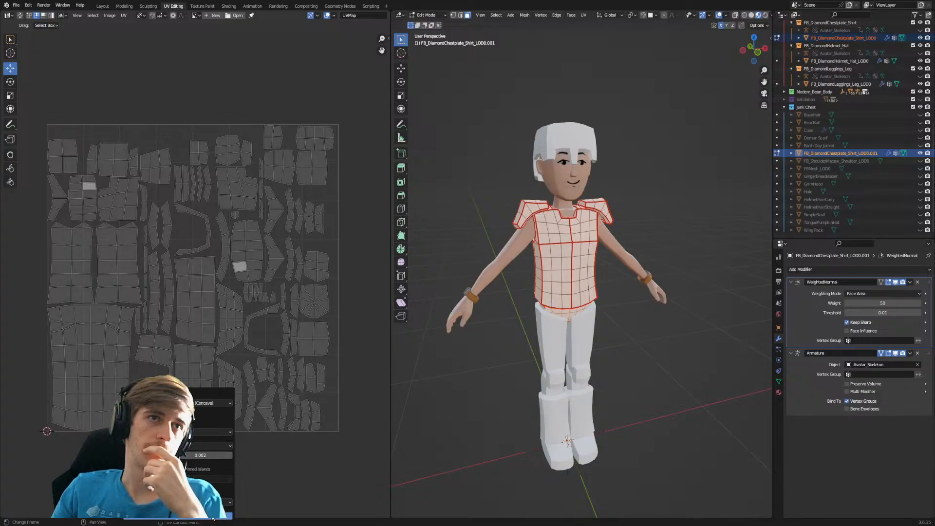
click(212, 518)
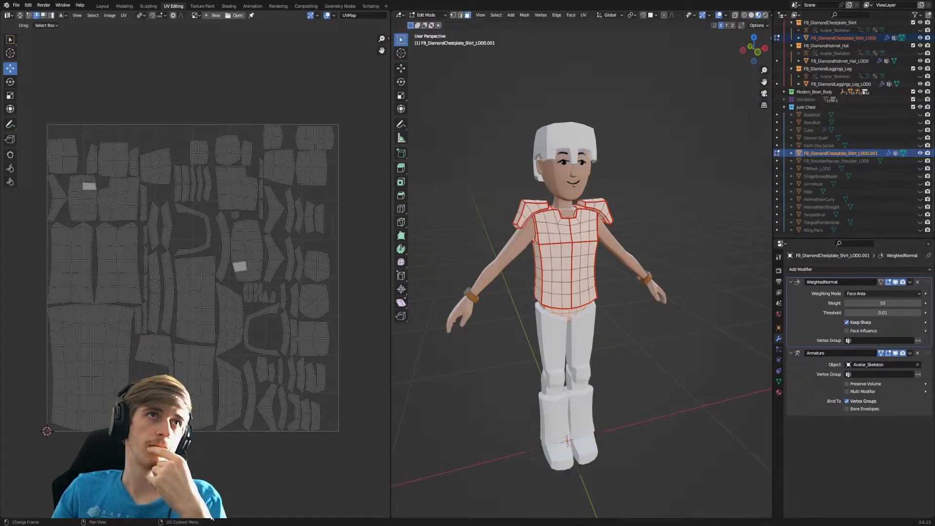
Select all UV islands of both chestplates and run Pack Islands again.
key(a)
right_click(225, 375)
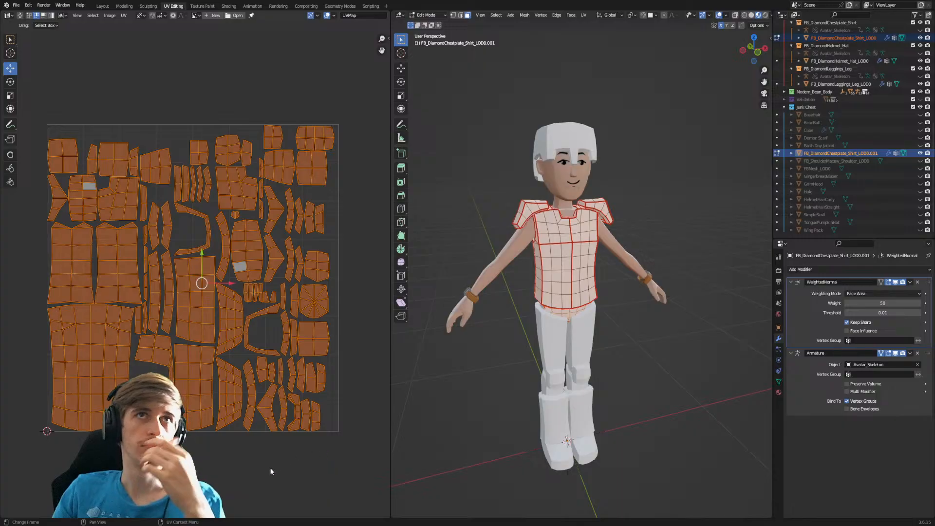
key(F3)
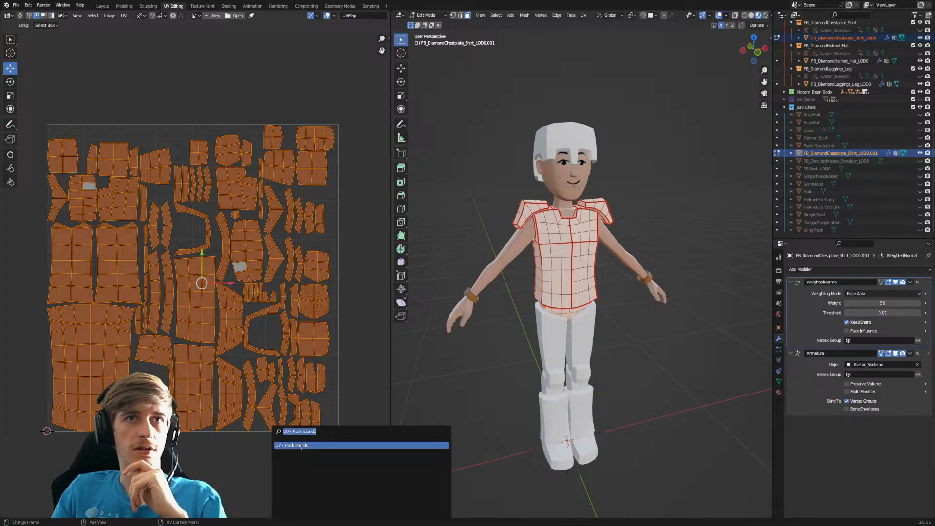
click(301, 446)
click(301, 516)
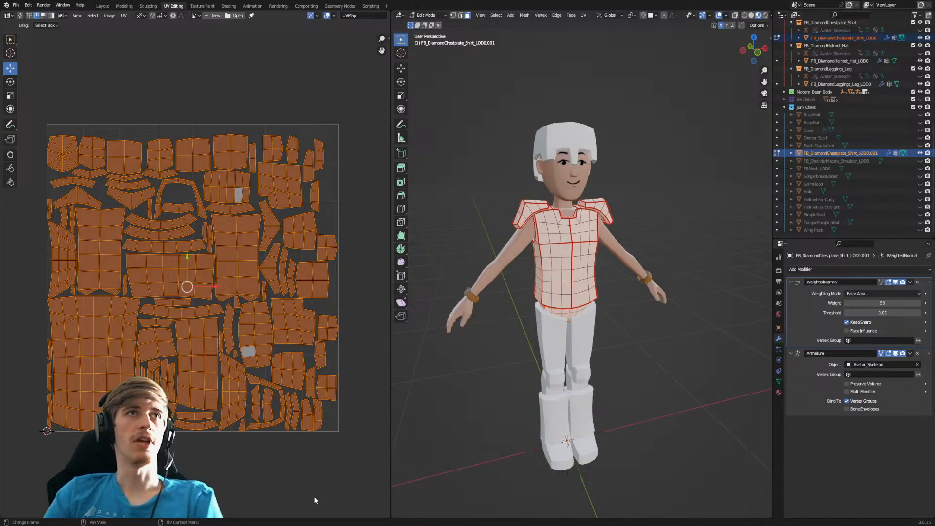
Rename the duplicated chestplate to MB_DiamondChestplate_Shirt_LOD0 in object mode and return to the Modeling workspace.
key(Tab)
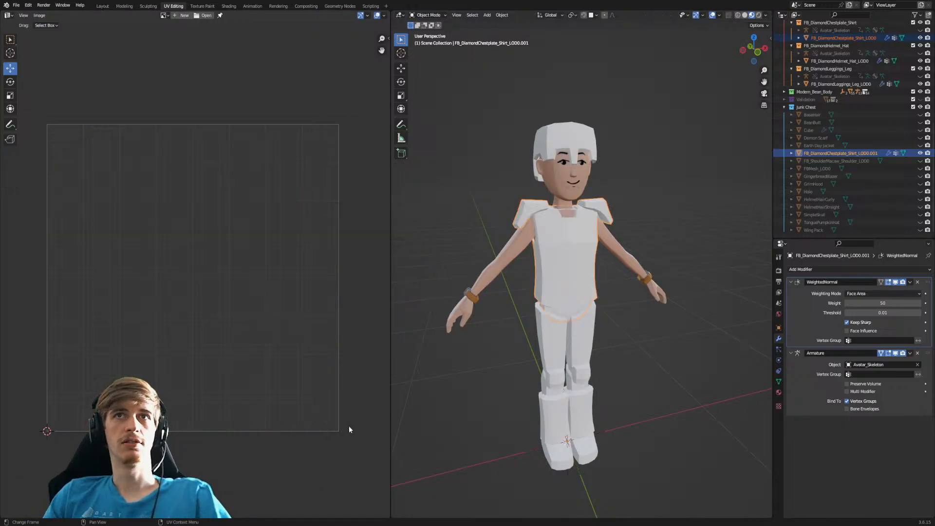
middle_drag(438, 397, 457, 389)
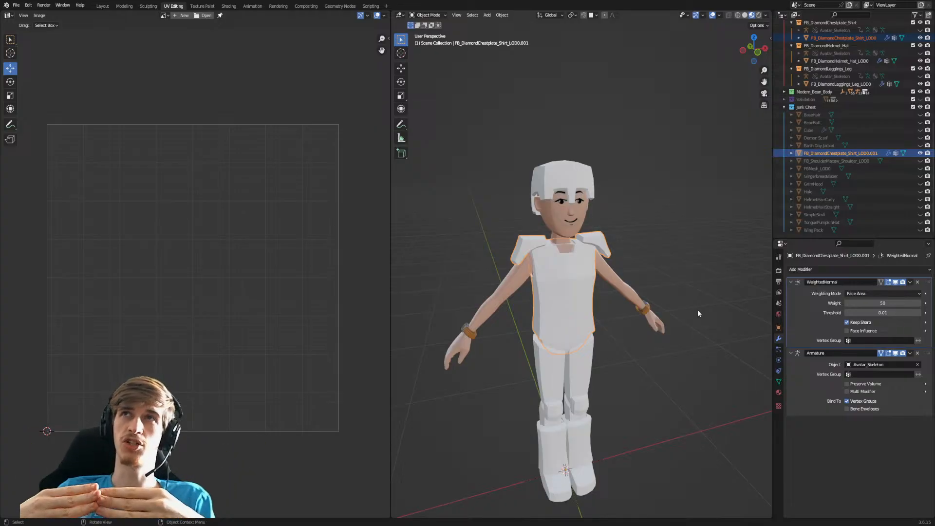
click(875, 153)
double_click(874, 153)
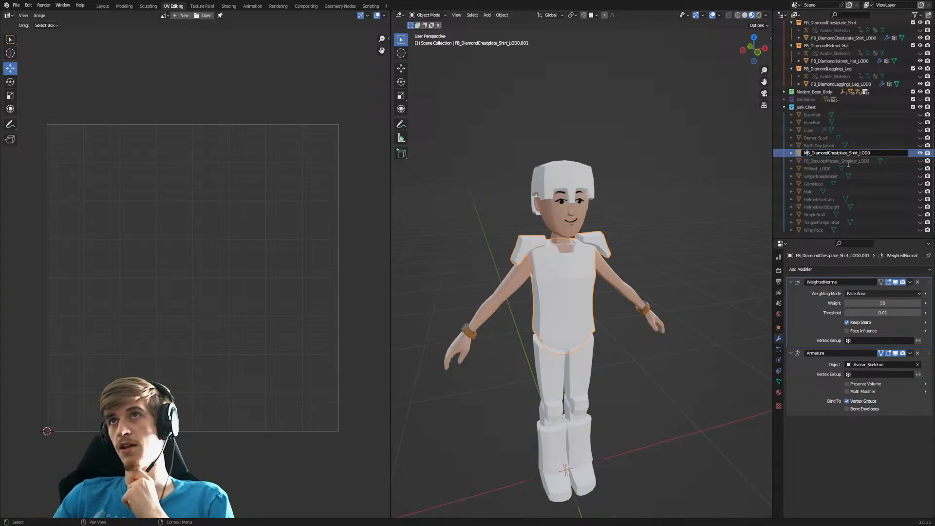
key(Return)
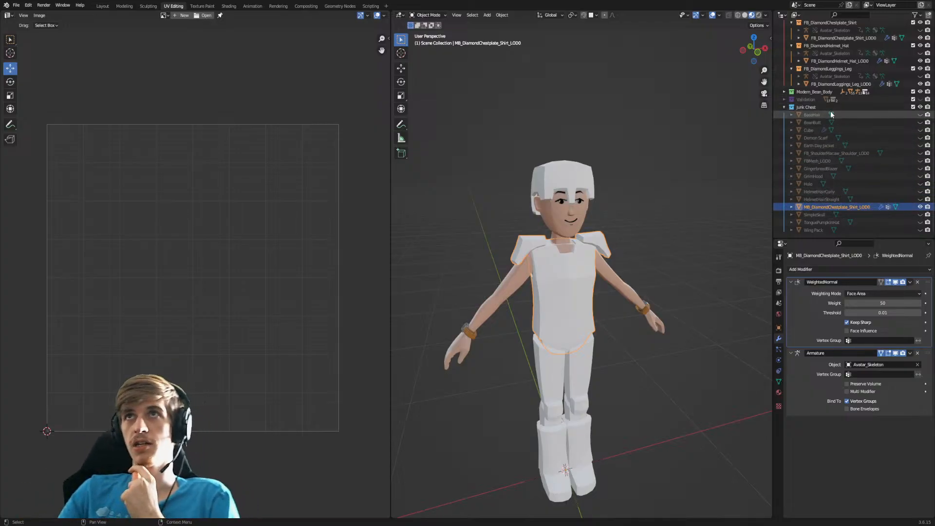
scroll(829, 124, up, 2)
scroll(830, 129, up, 1)
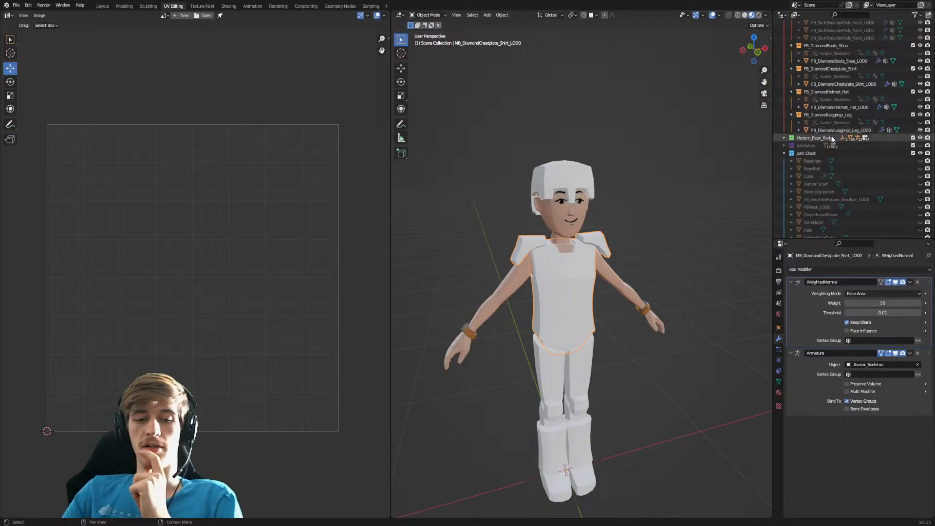
scroll(827, 134, down, 1)
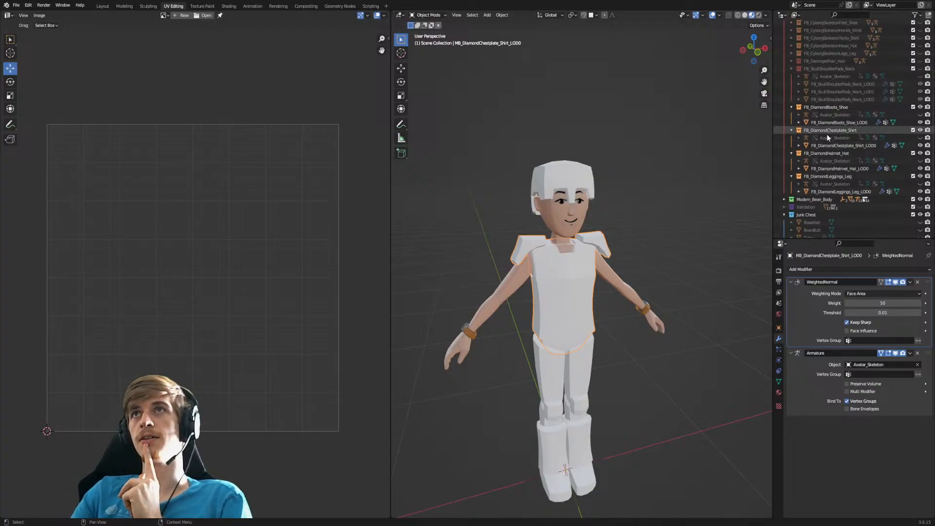
scroll(834, 142, down, 2)
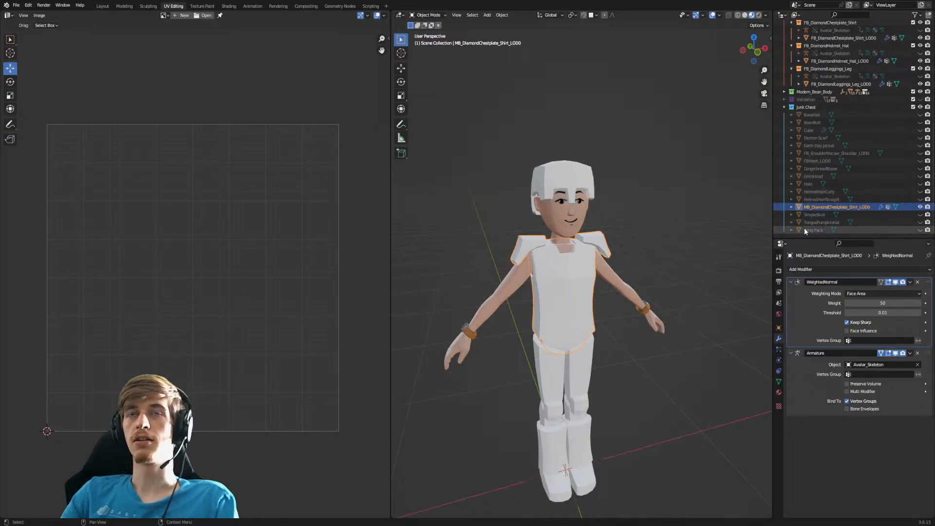
click(121, 6)
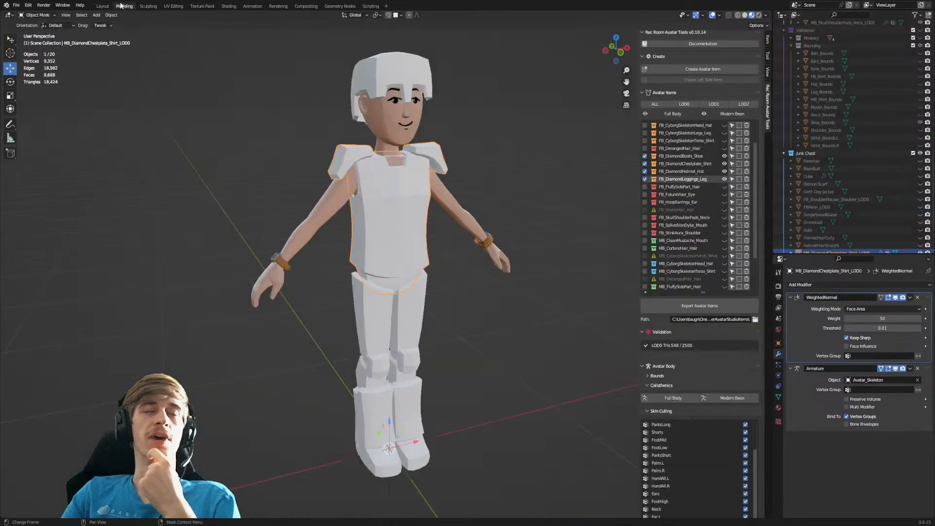
shift+middle_drag(463, 206, 421, 278)
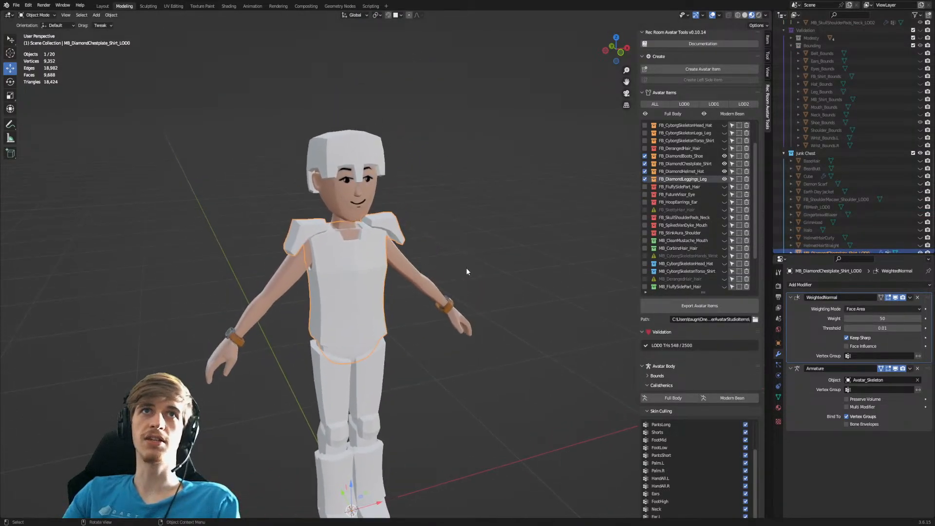
Expand the Full Body diamond item collections and select the boots, chestplate, helmet and leggings LOD0 meshes together.
scroll(869, 190, up, 2)
scroll(870, 186, up, 10)
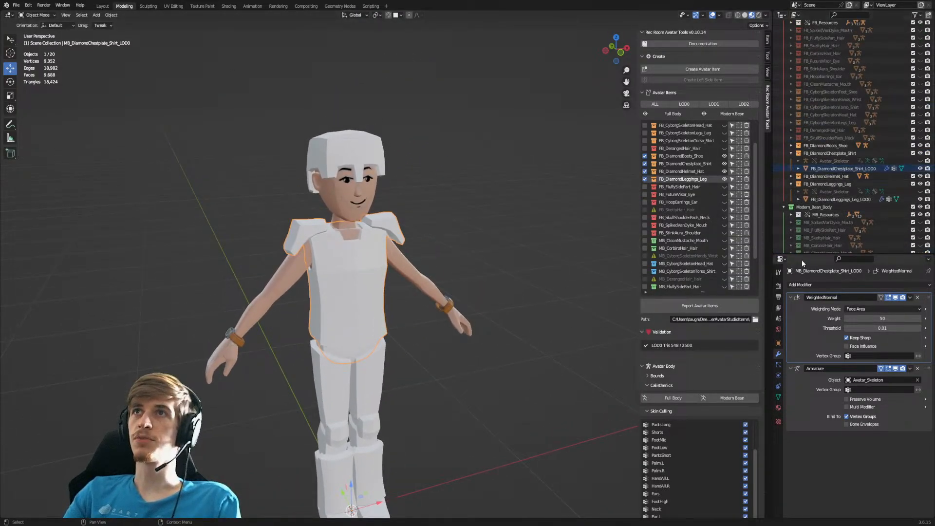
click(791, 145)
click(791, 191)
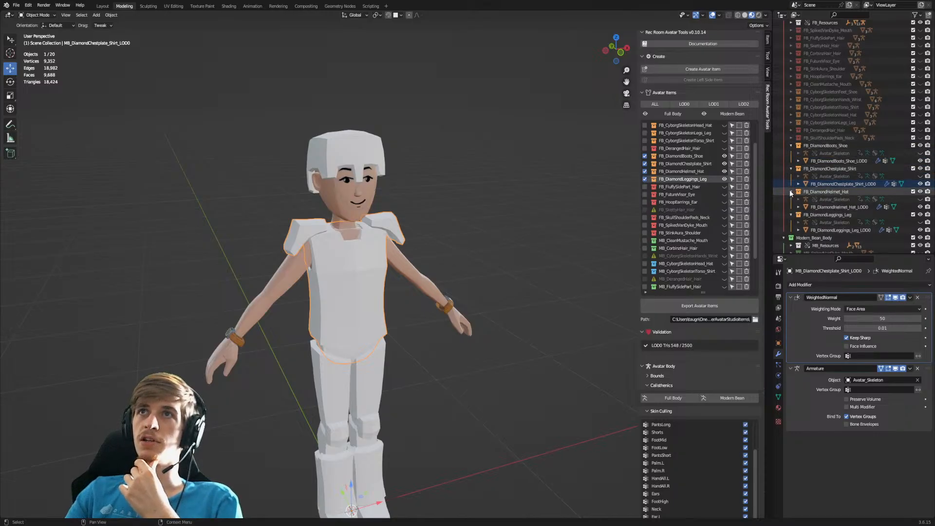
click(820, 161)
ctrl+click(836, 184)
ctrl+click(837, 207)
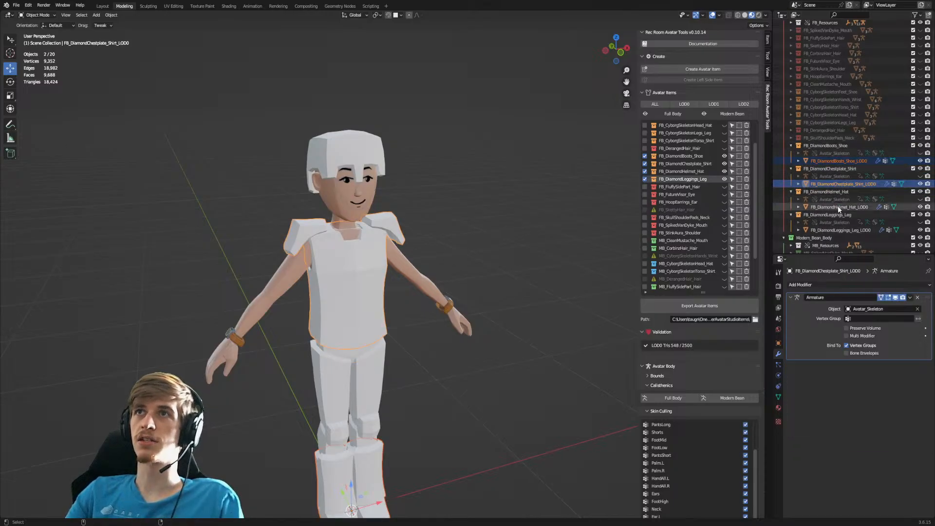
ctrl+click(838, 230)
Duplicate MB_DiamondChestplate_Shirt_LOD0 and move the copy about 0.7 m along X, beside the avatar.
scroll(837, 220, down, 10)
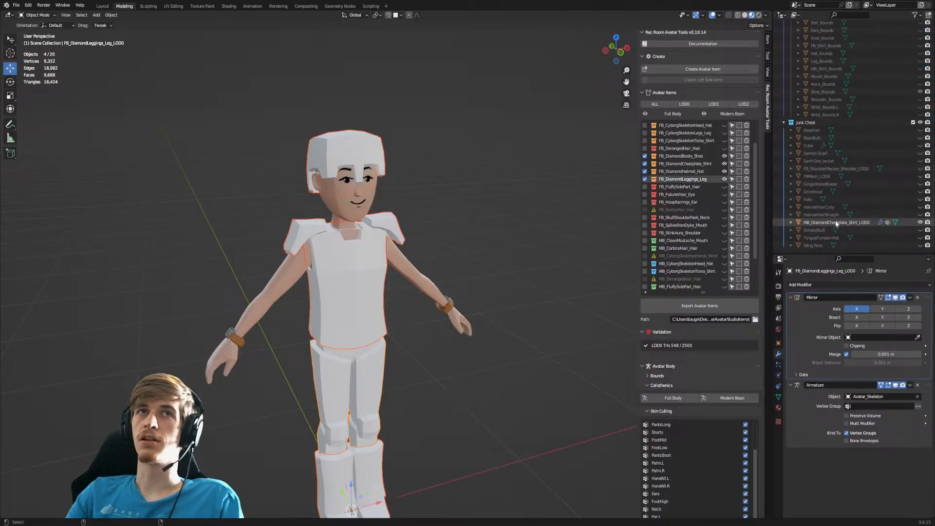
click(836, 223)
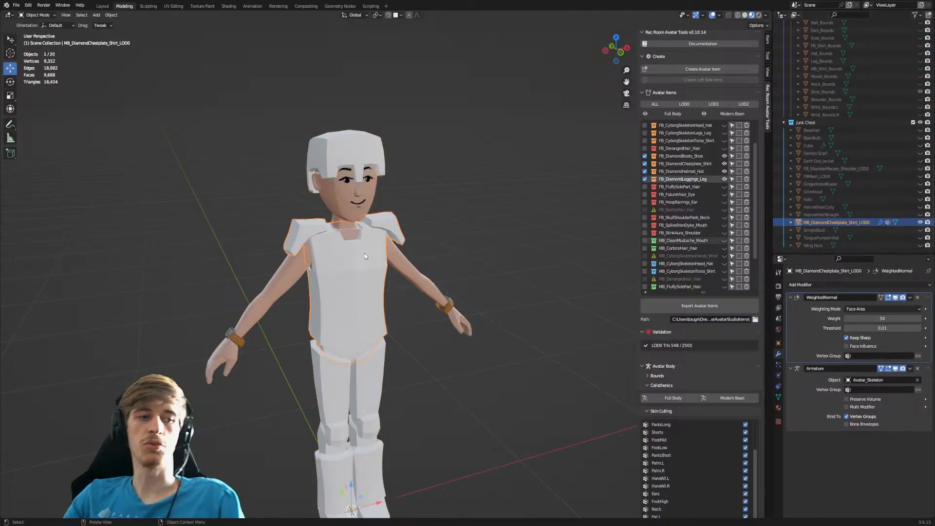
key(shift+d)
key(x)
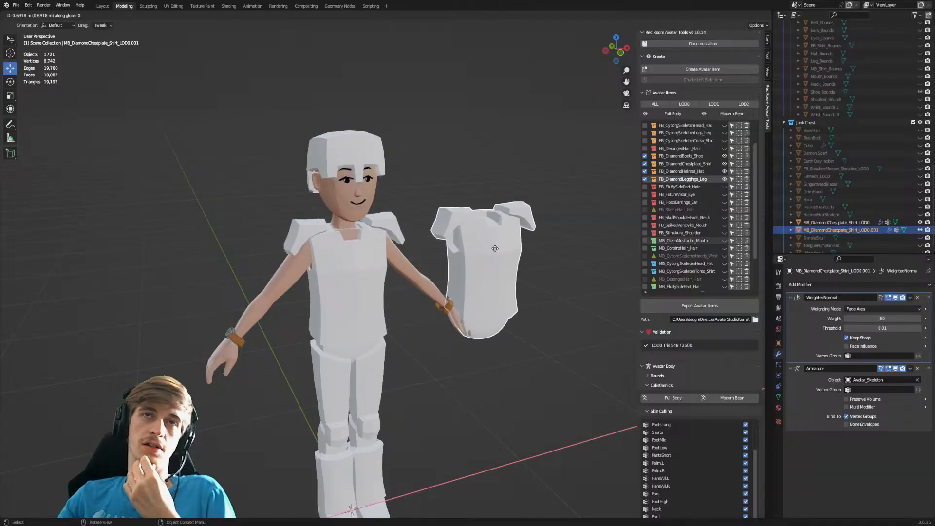
click(489, 248)
middle_drag(490, 251, 517, 286)
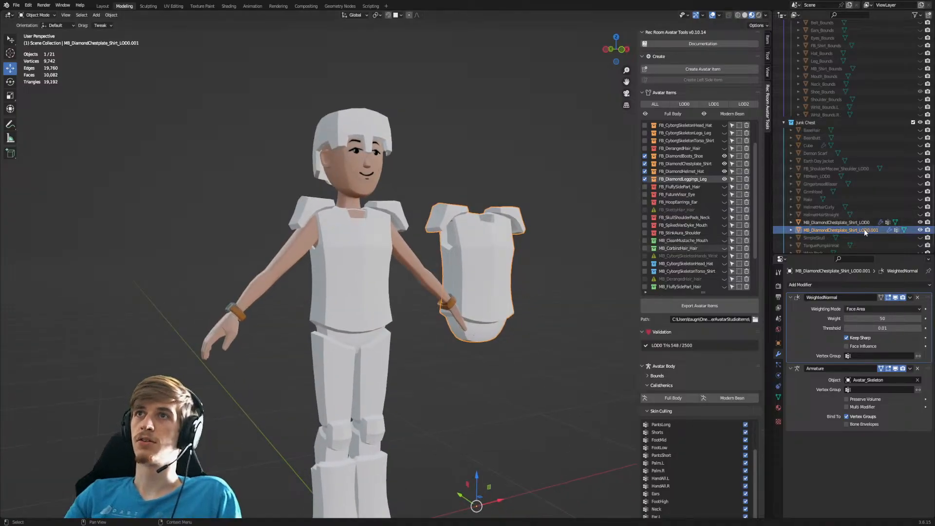
Select the MB chestplate copy together with the Full Body diamond leggings, helmet, chestplate and boots LOD0 meshes, and finally clear the selection.
scroll(860, 226, up, 10)
ctrl+click(855, 214)
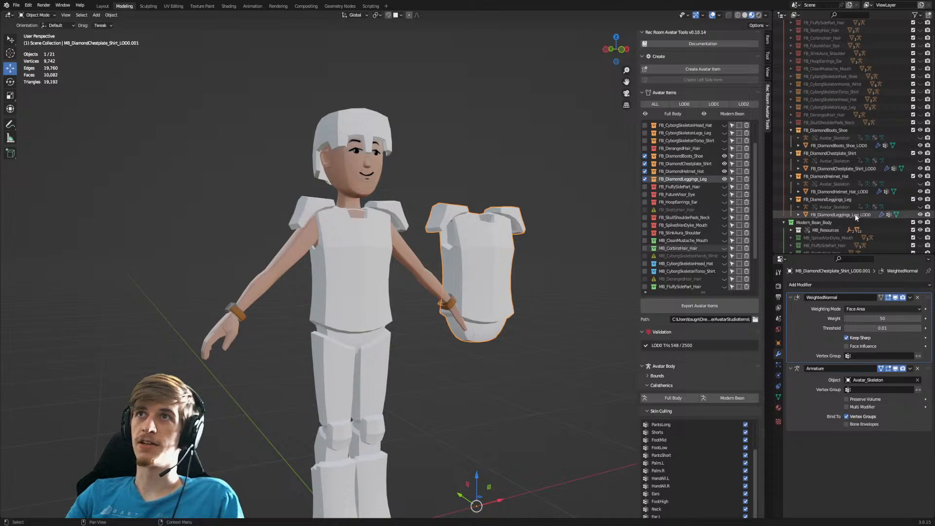
ctrl+click(850, 192)
ctrl+click(857, 168)
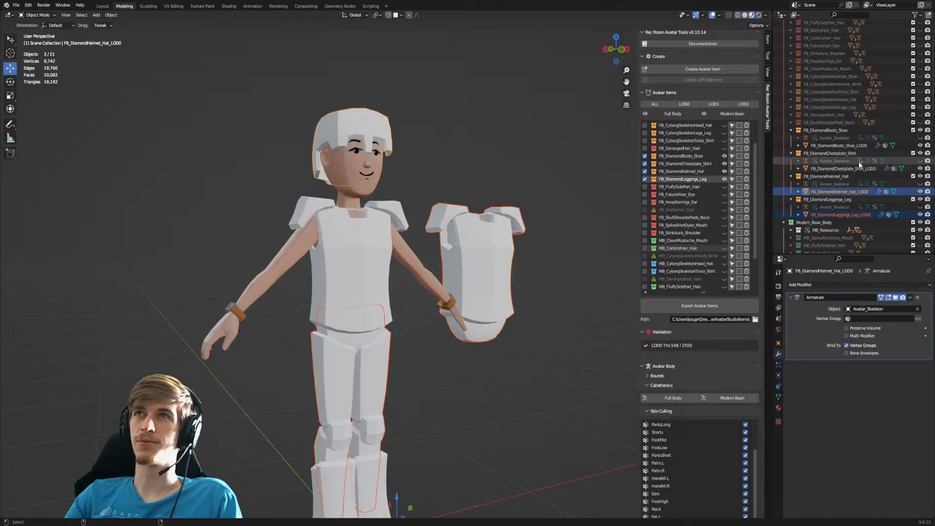
ctrl+click(860, 146)
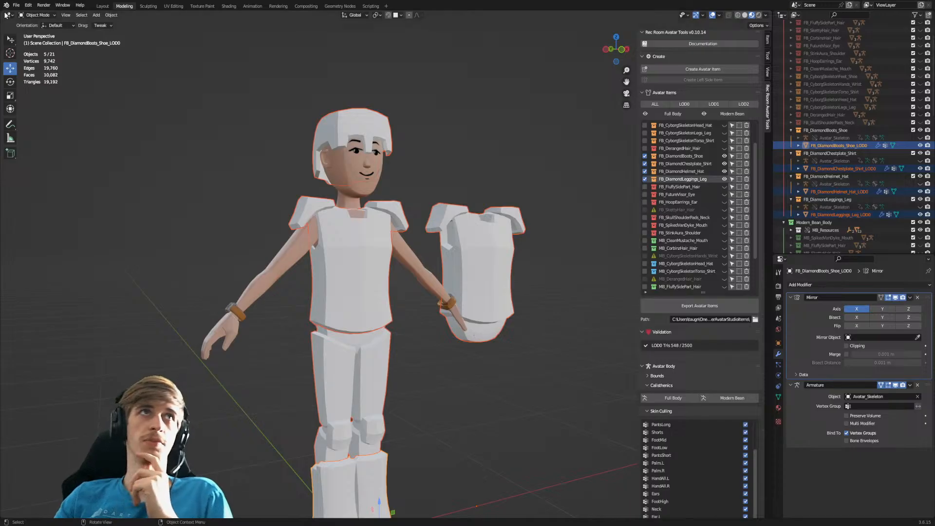
click(17, 6)
mouse_move(50, 119)
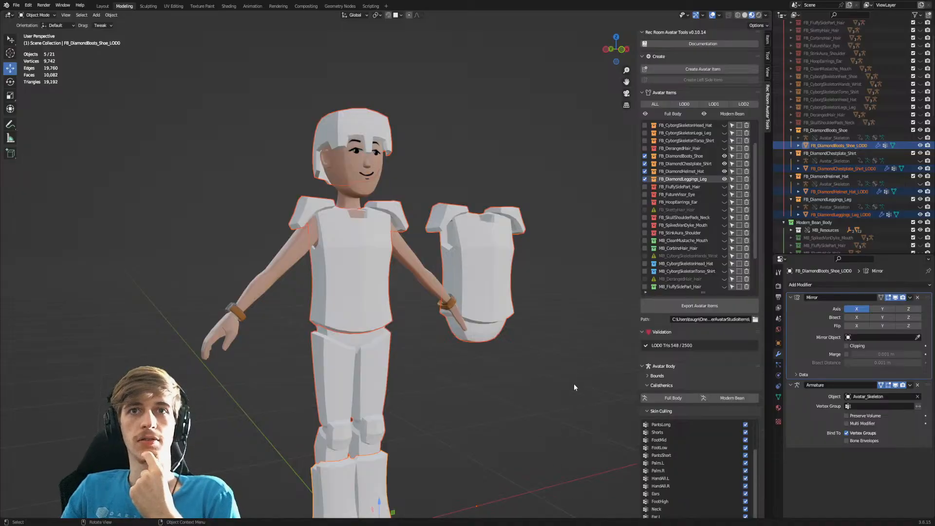
click(538, 398)
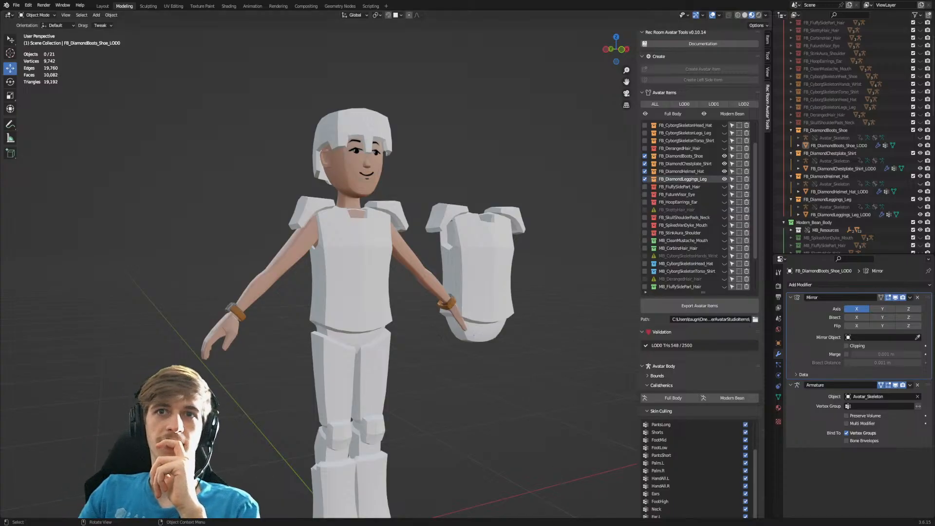
click(480, 252)
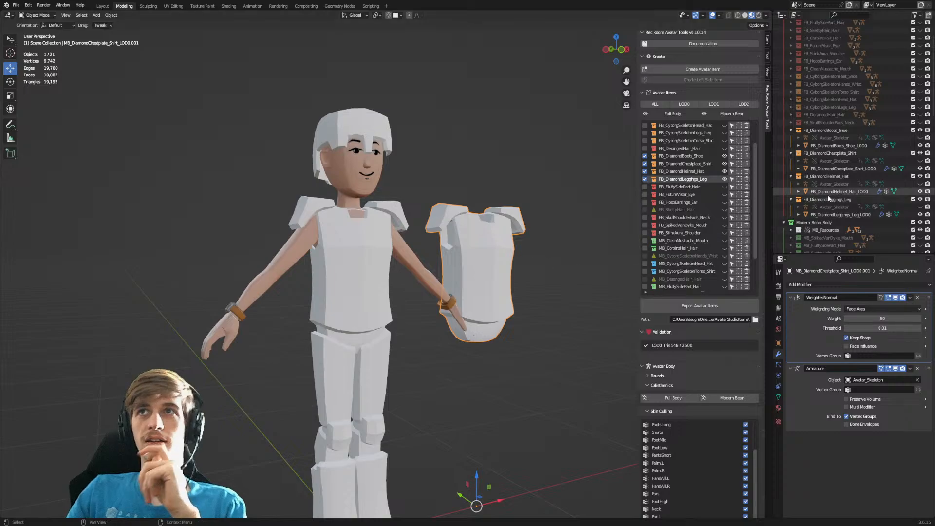
click(432, 139)
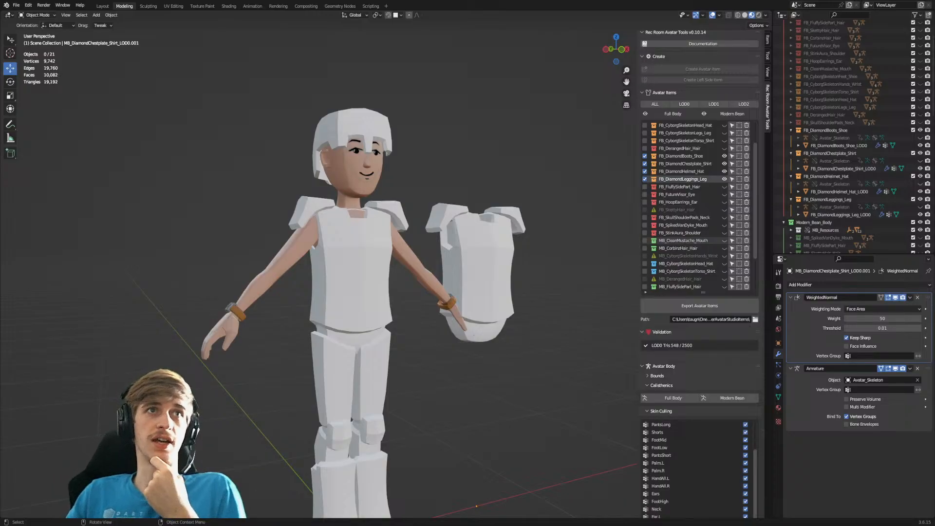
Show the Face Orientation overlay to check the diamond armour for inverted faces, and turn it off again.
click(704, 15)
click(720, 16)
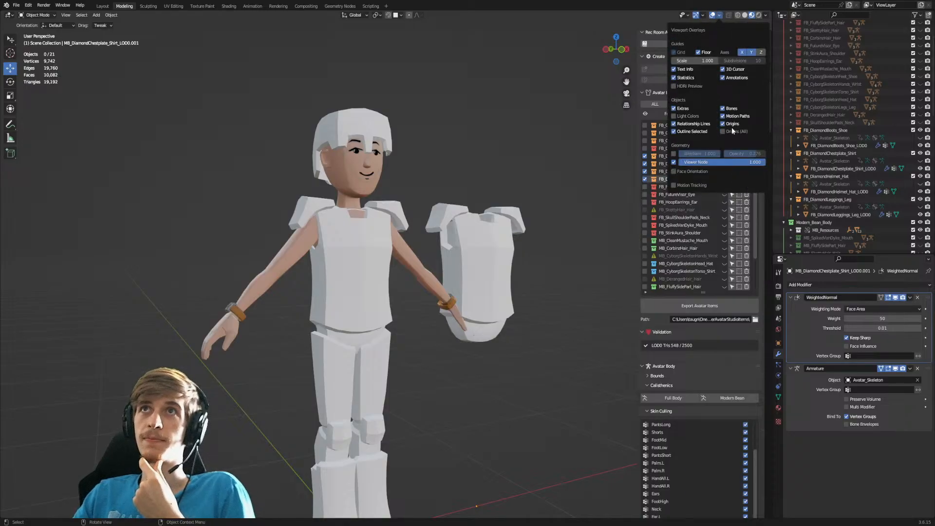
click(682, 171)
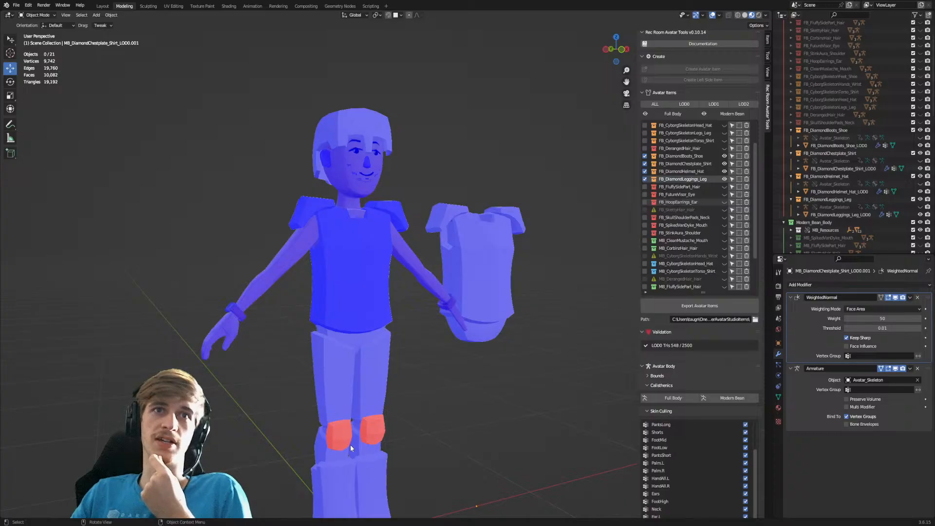
click(719, 16)
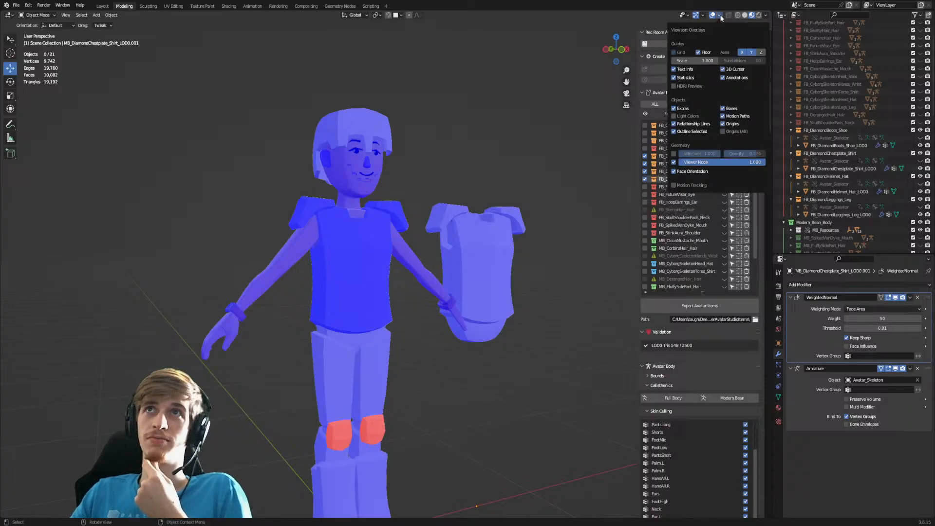
click(672, 172)
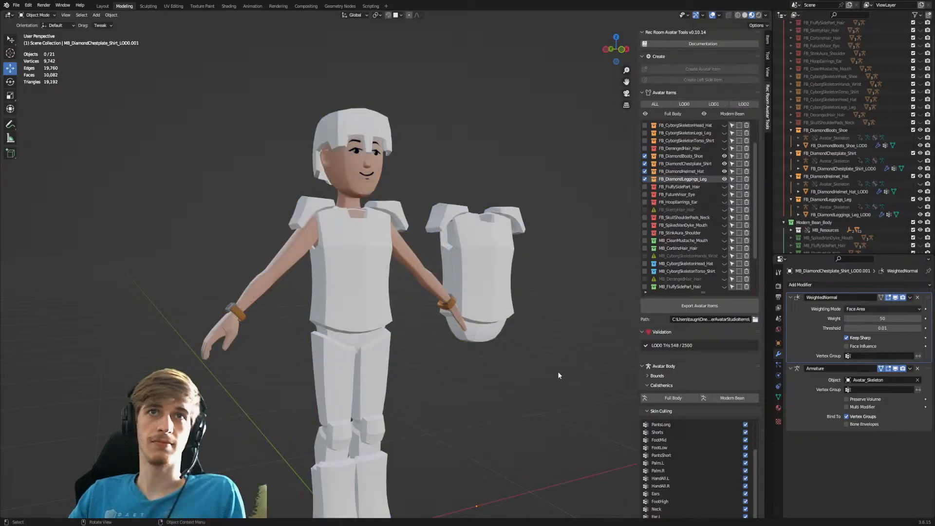
Select the linked knee pad geometry of FB_DiamondLeggings_Leg_LOD0 in Edit Mode and flip its normals.
middle_drag(421, 383, 486, 308)
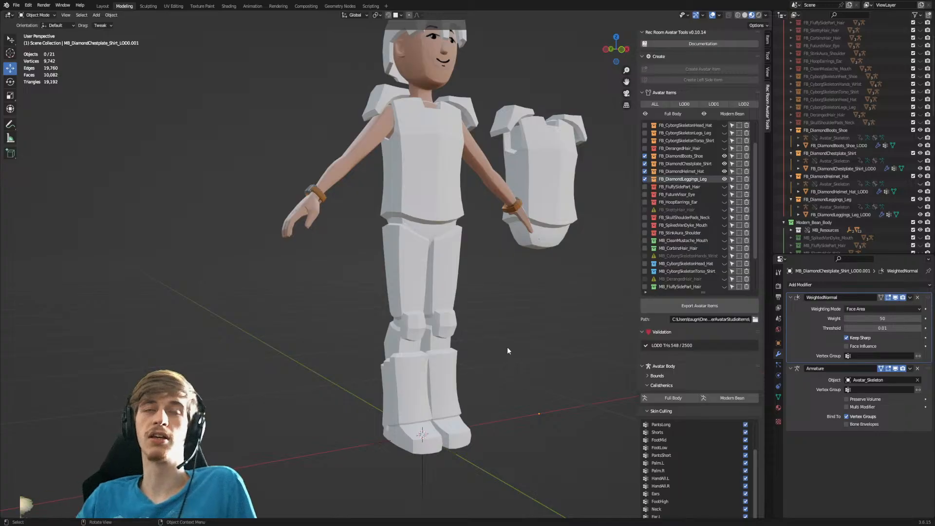
click(449, 331)
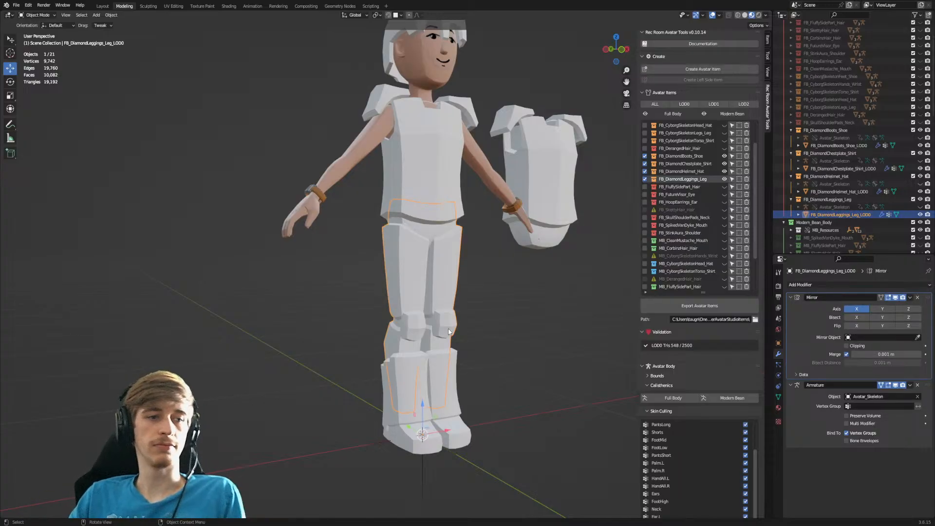
key(Tab)
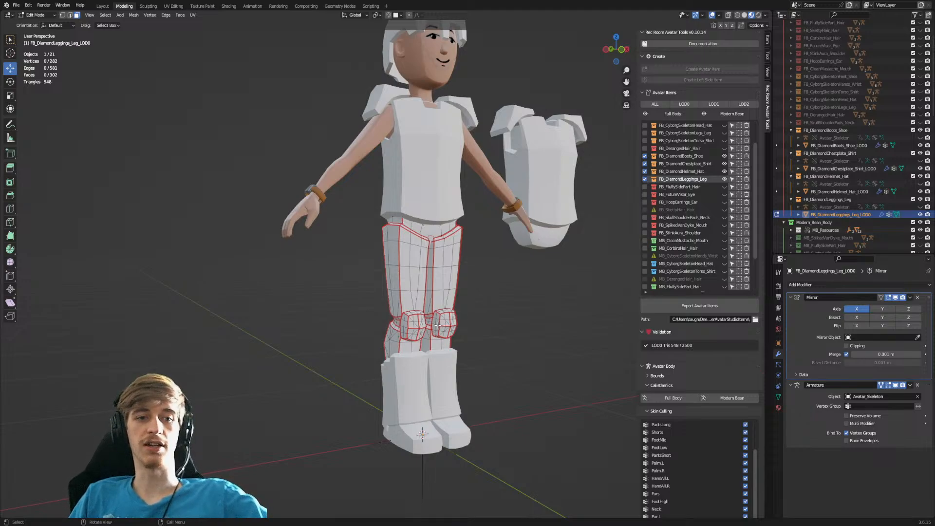
key(2)
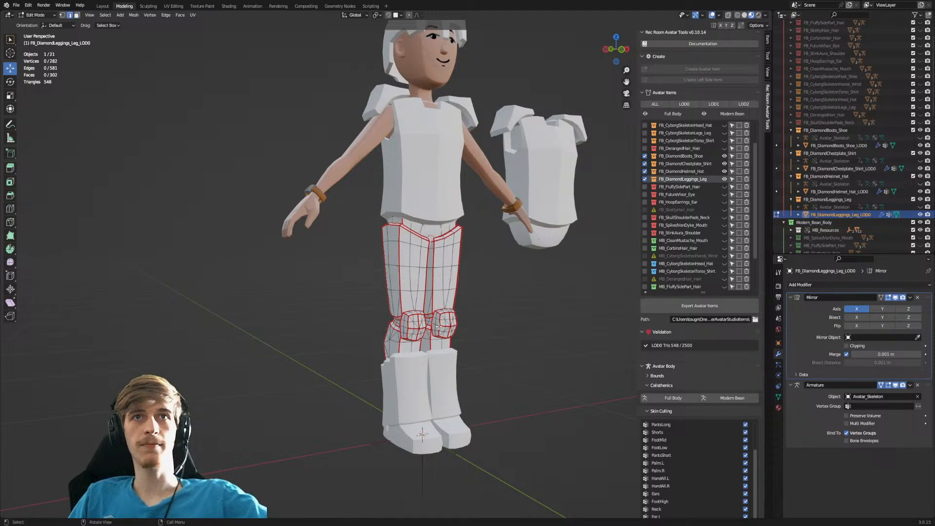
key(l)
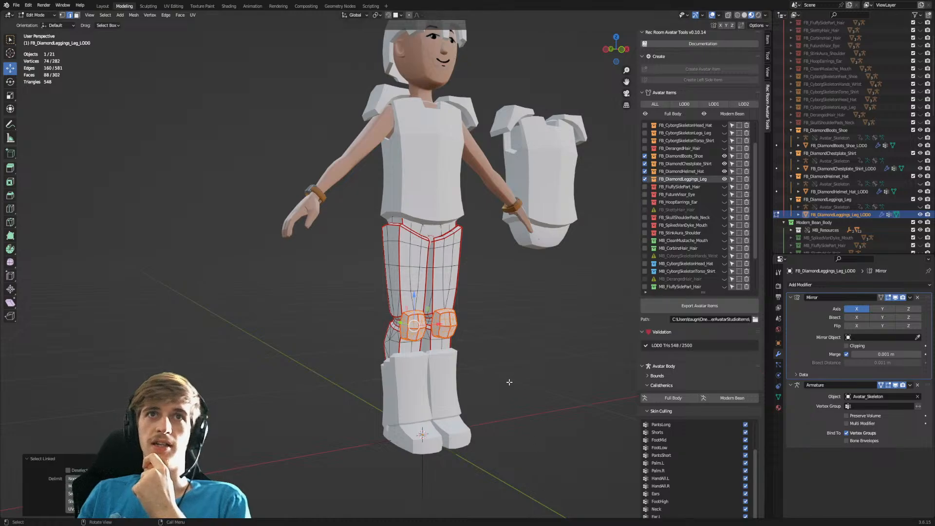
right_click(450, 322)
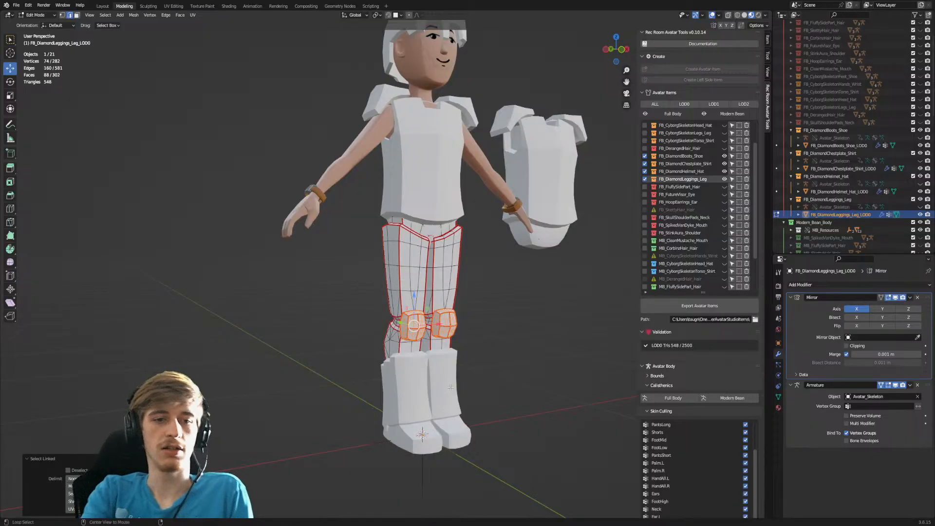
key(alt+n)
click(450, 388)
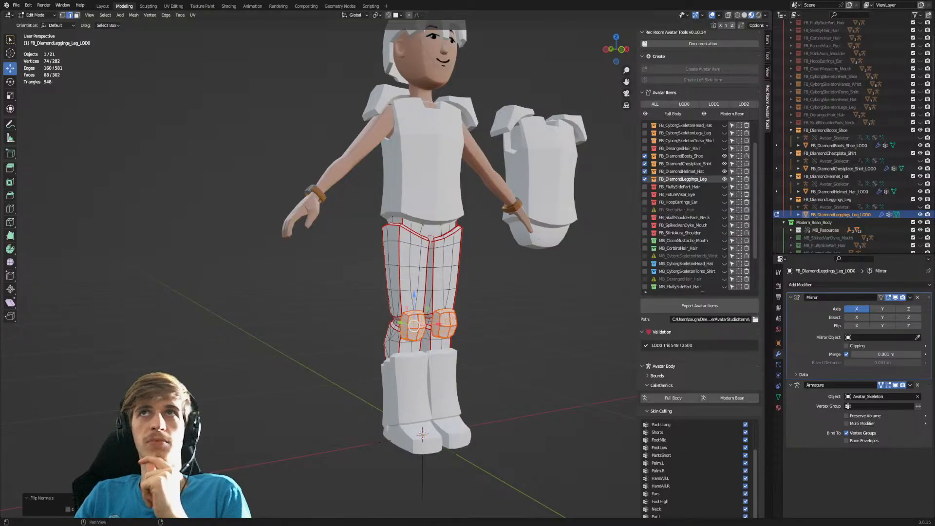
Recheck the knee pads with the Face Orientation overlay, return to Object Mode and turn the overlay off.
click(719, 16)
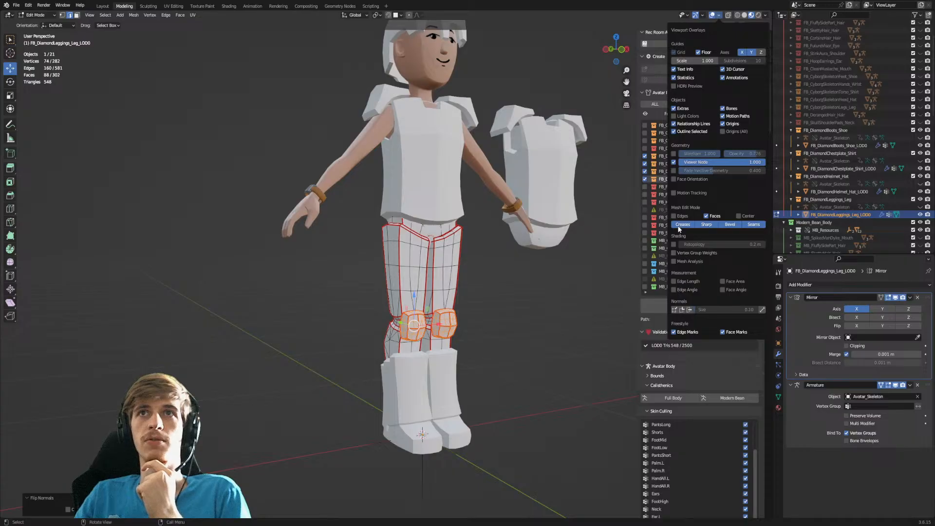
click(674, 179)
middle_drag(589, 261, 506, 353)
click(507, 352)
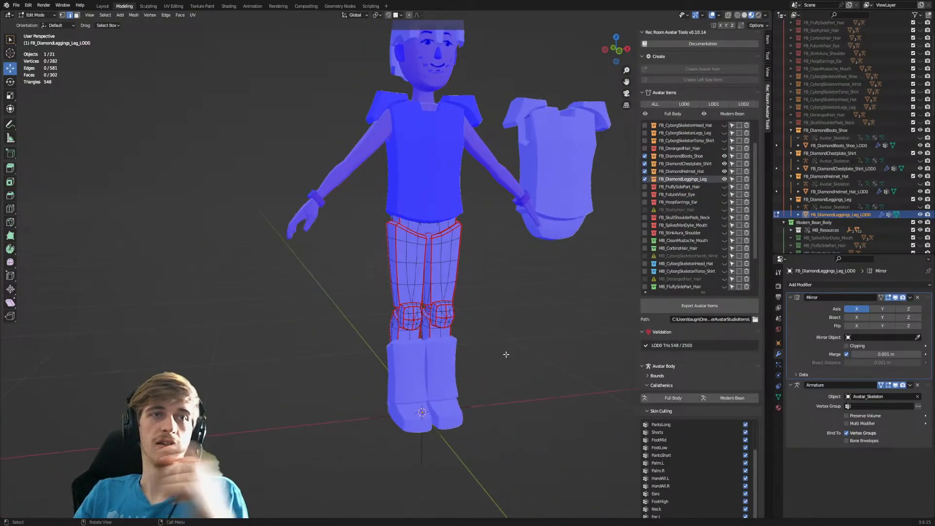
key(Tab)
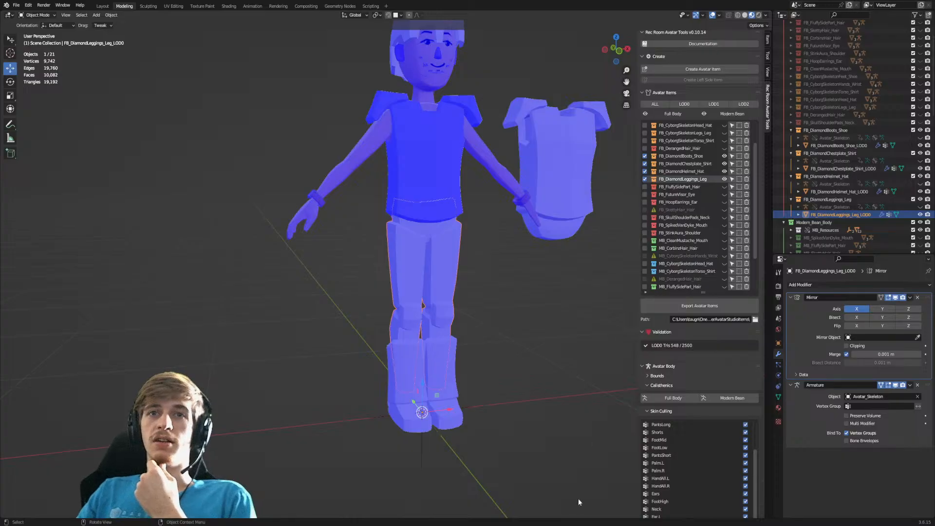
click(720, 16)
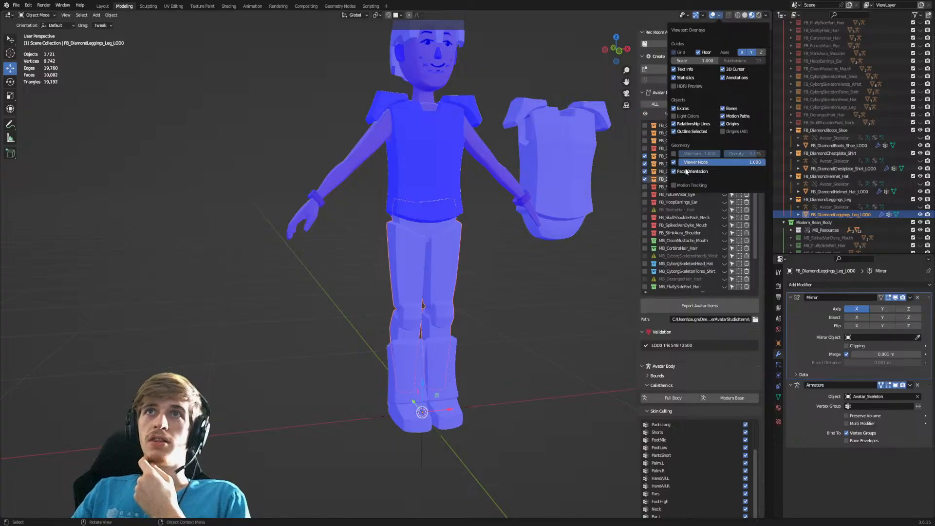
click(674, 172)
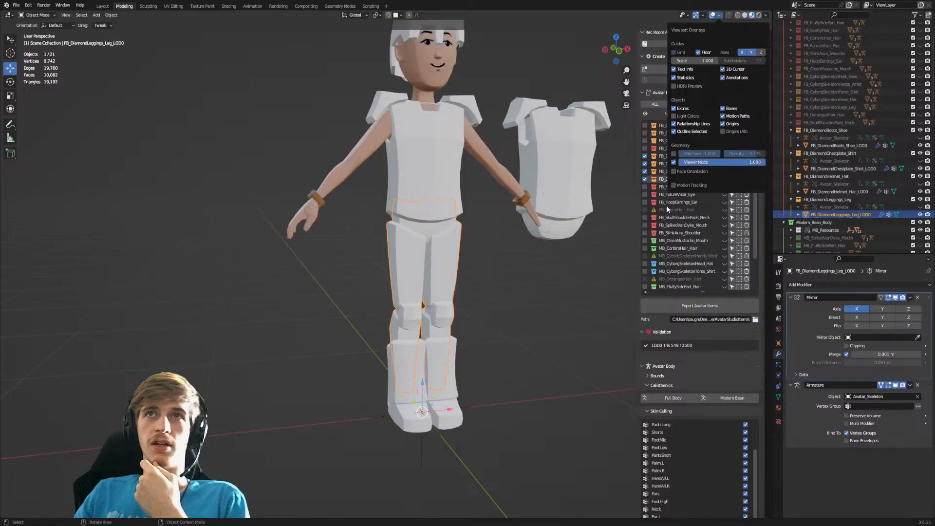
shift+middle_drag(499, 296, 405, 329)
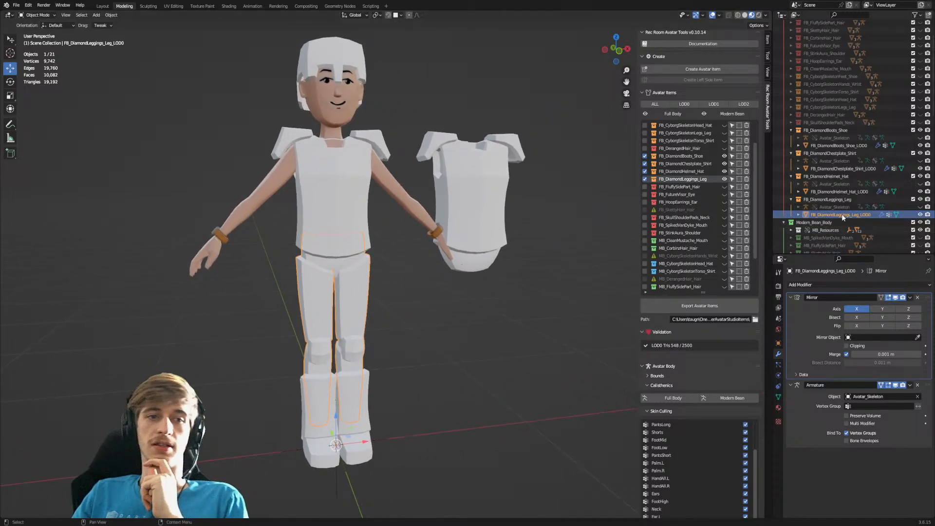
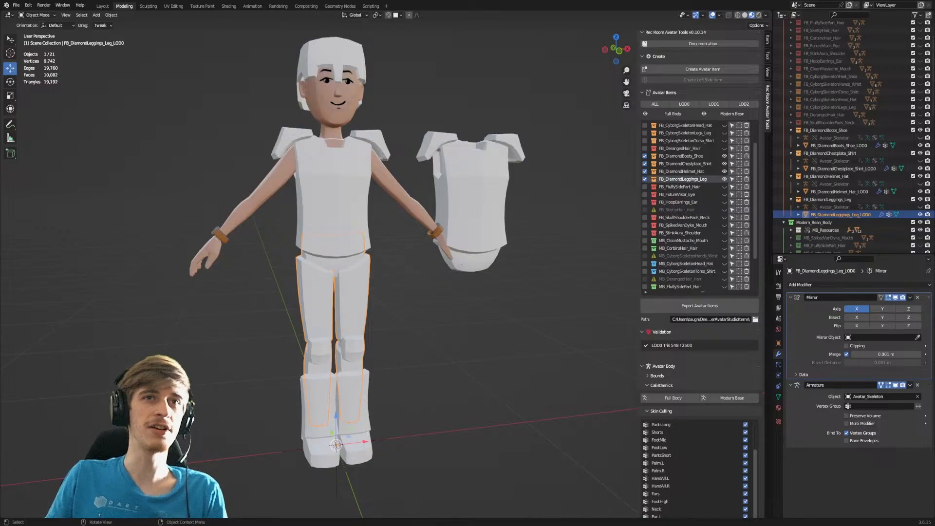
Select FB_DiamondLeggings_Leg_LOD0 and create a new material for it in the Shading workspace.
click(496, 398)
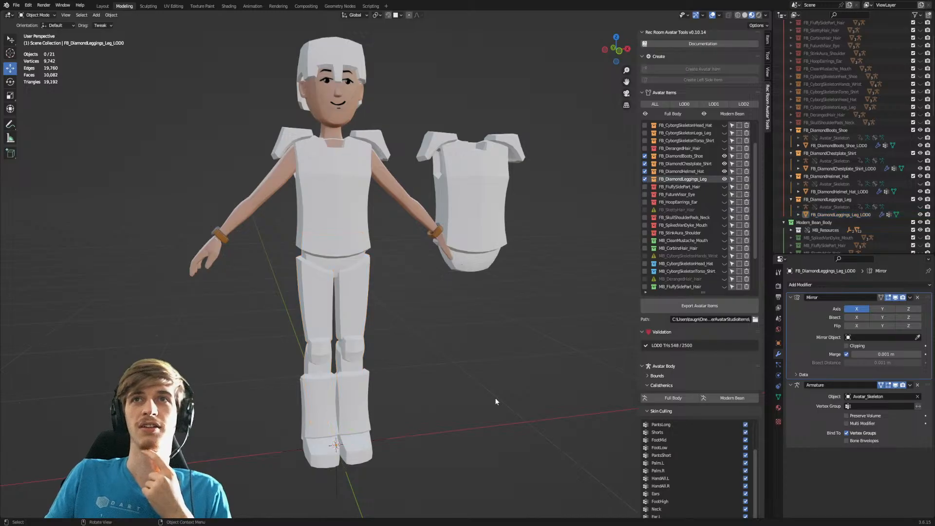
click(824, 217)
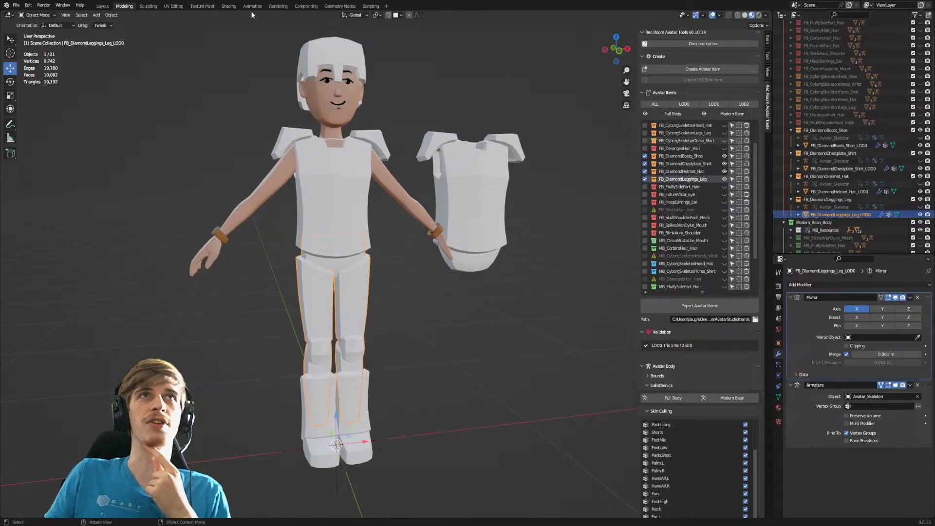
click(227, 6)
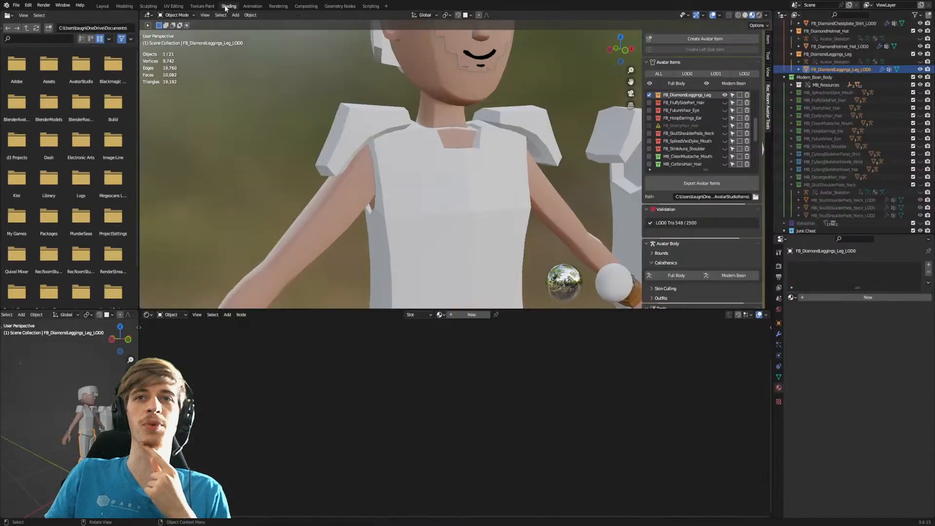
scroll(813, 143, up, 5)
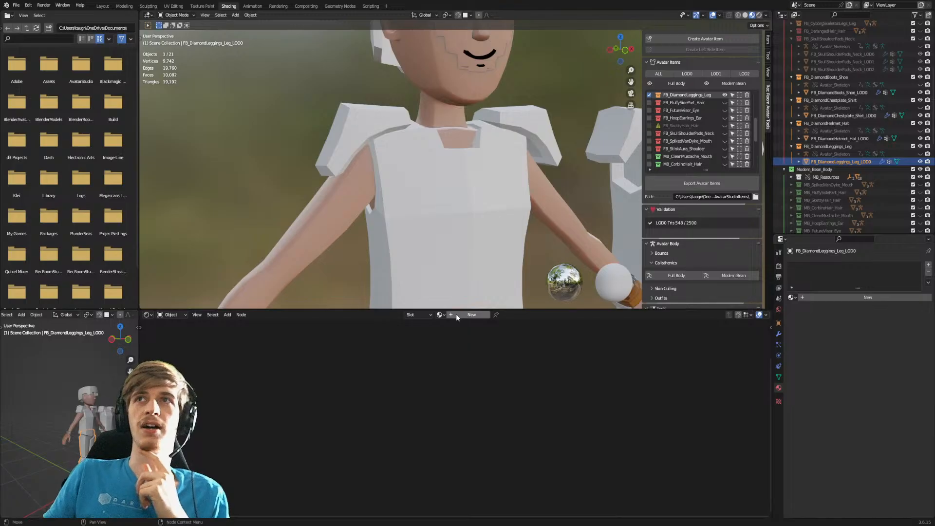
click(824, 297)
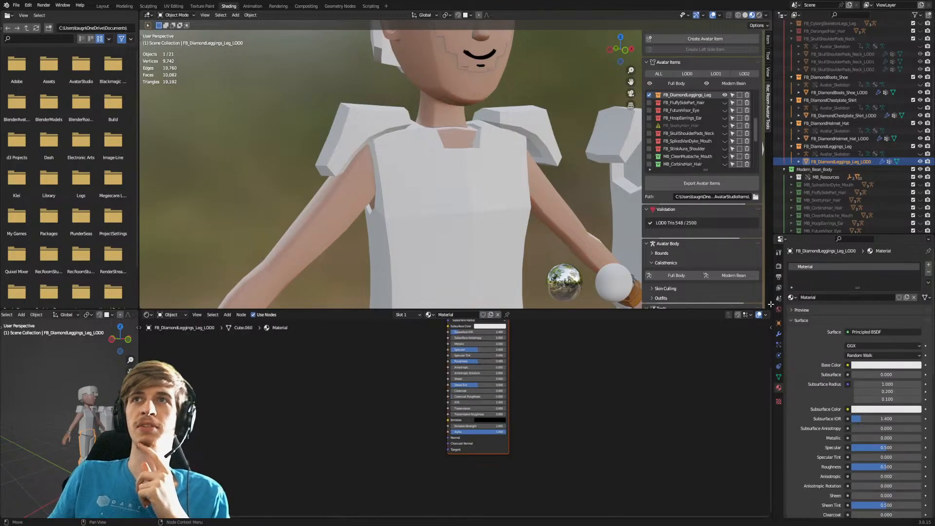
Rename the material on FB_DiamondLeggings_Leg_LOD0 as DiamondArmor_Leg and copy that name for reuse.
click(825, 297)
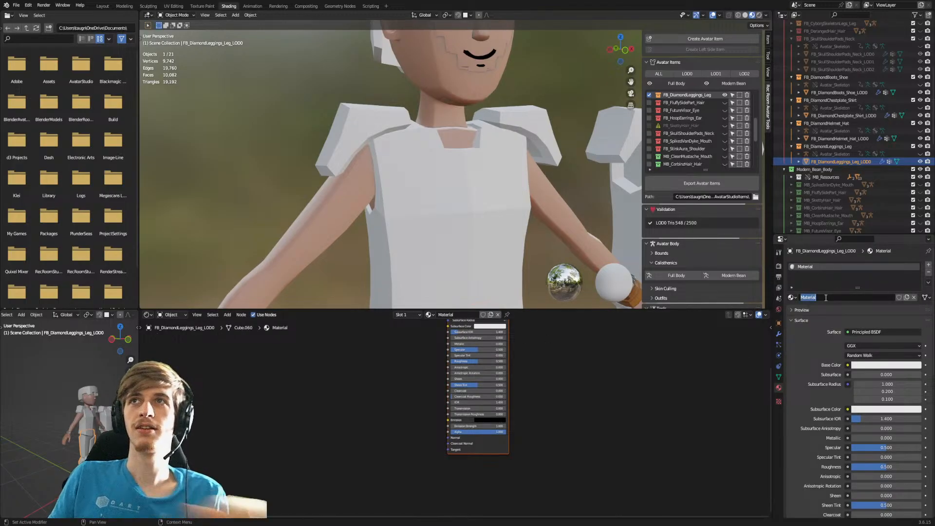
text(Dia)
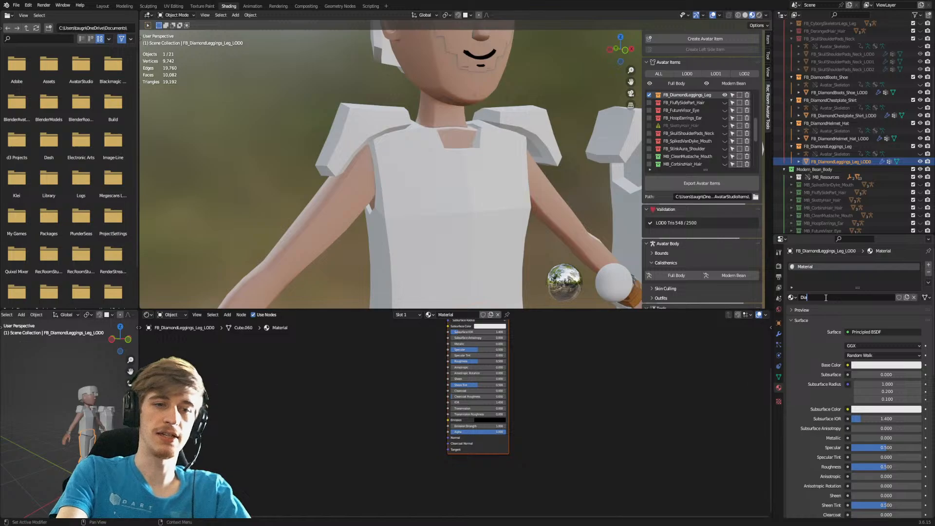
key(BackSpace)
key(BackSpace)
key(BackSpace)
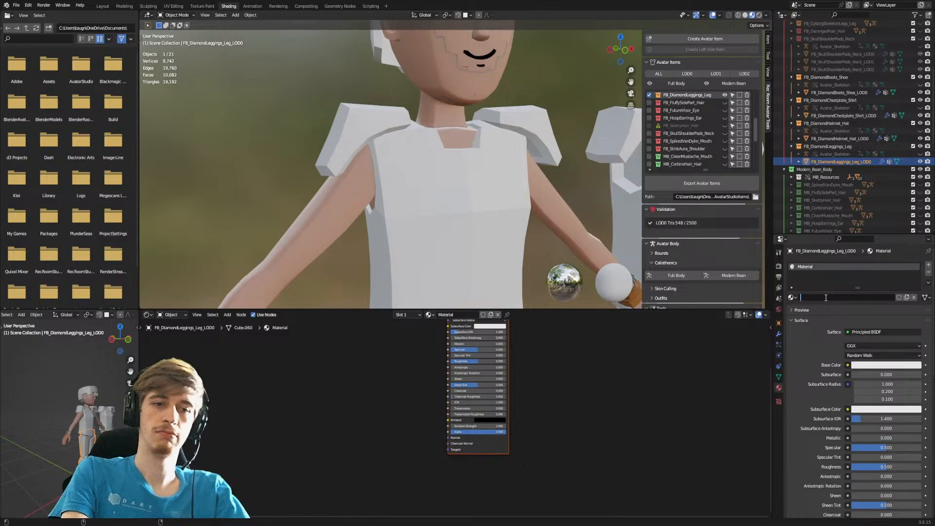
text(D)
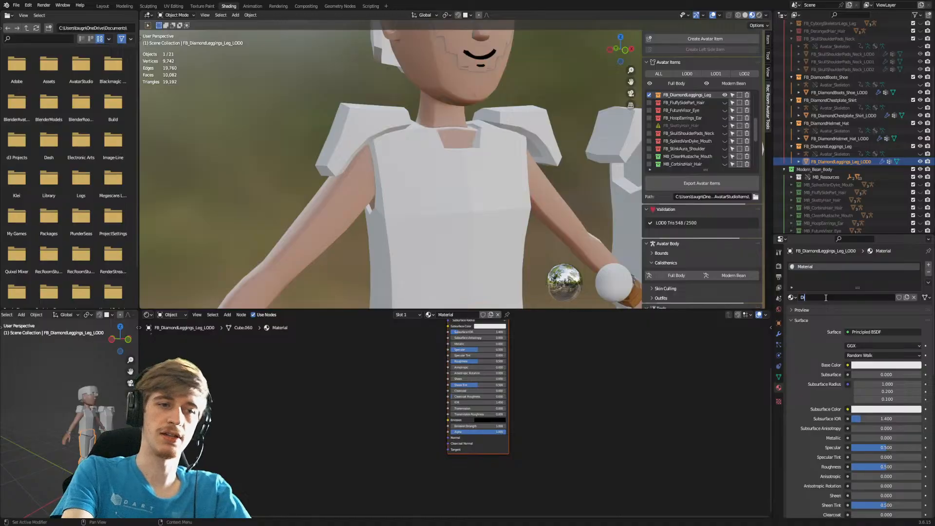
text(iamondA)
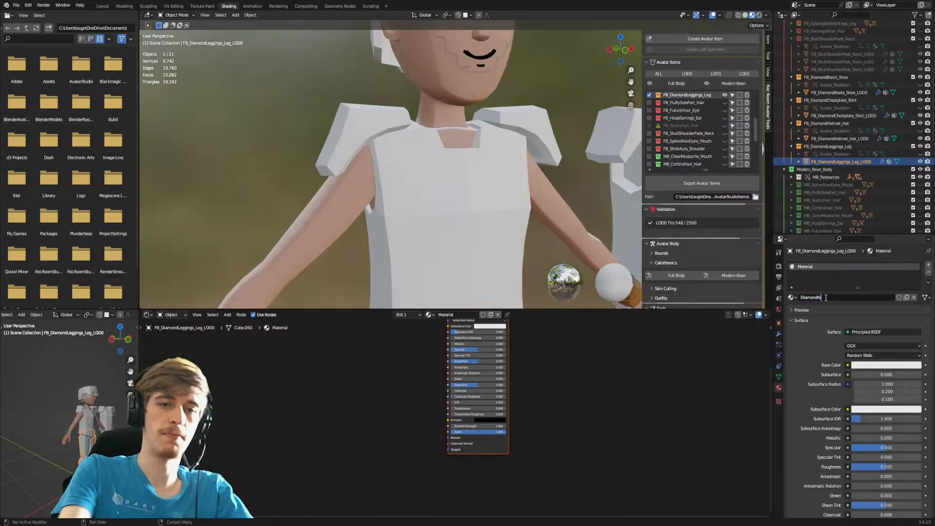
text(rmor_Leg)
key(ctrl+a)
key(ctrl+c)
key(Return)
Create a new material for FB_DiamondHelmet_Hat_LOD0 and name it DiamondArmor_Hat.
click(816, 140)
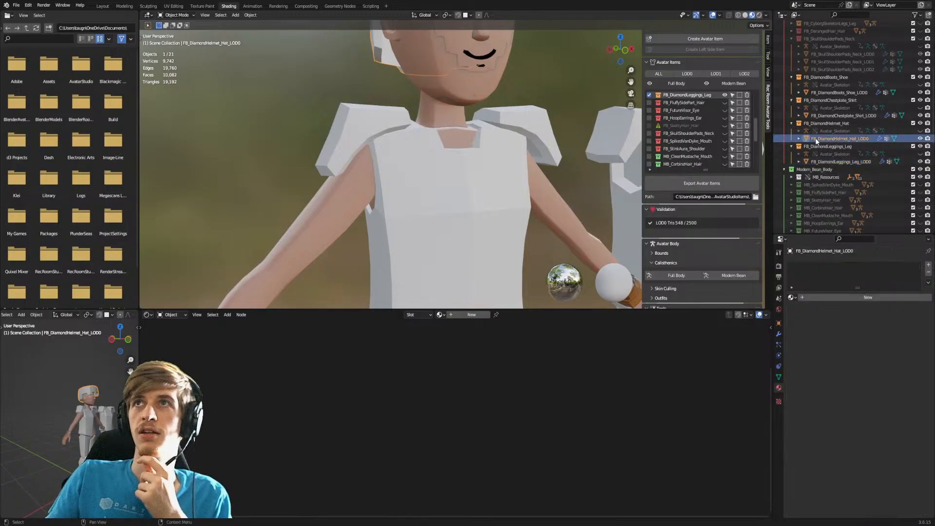
click(872, 298)
double_click(822, 296)
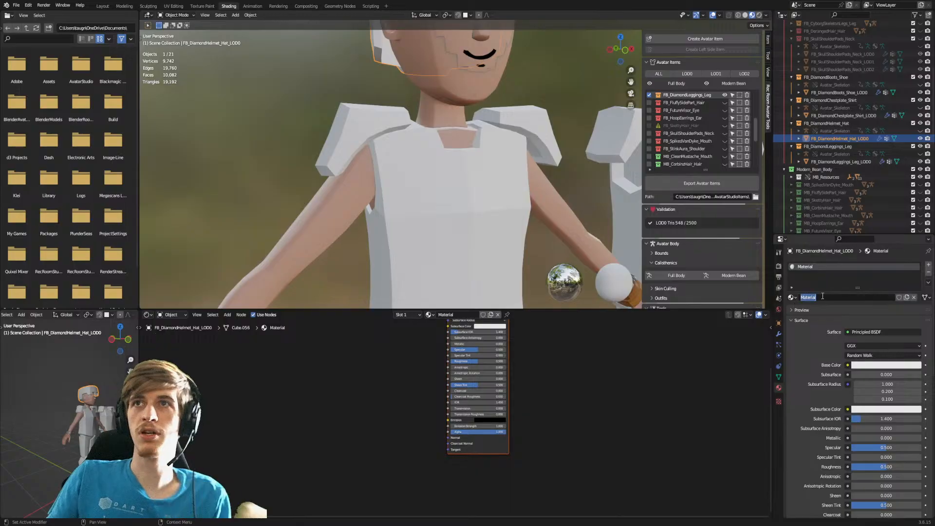
text(DiamondArmor_Leg)
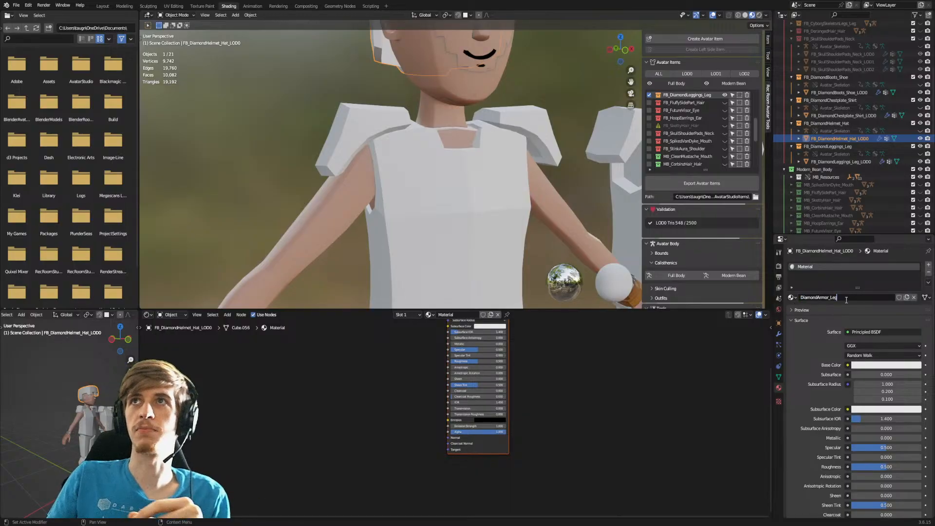
key(BackSpace)
key(BackSpace)
key(BackSpace)
text(Helmet)
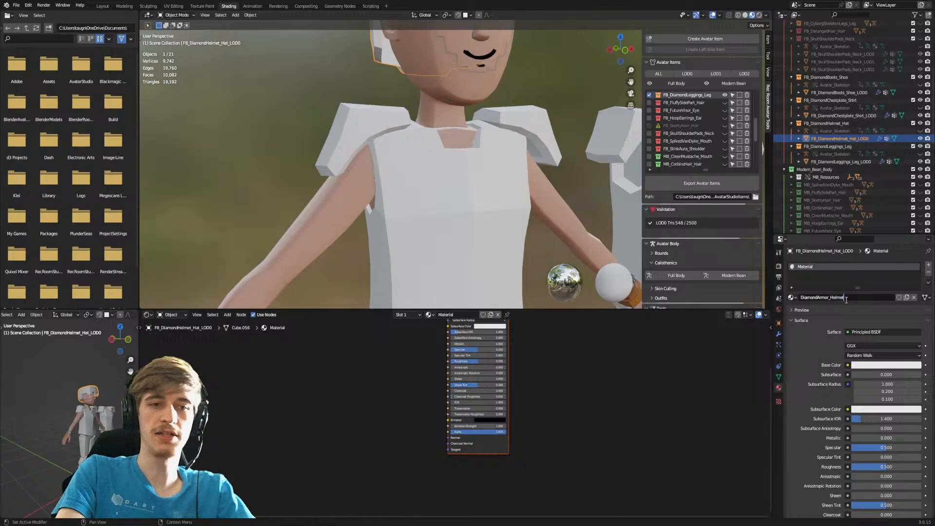
key(BackSpace)
key(BackSpace)
key(BackSpace)
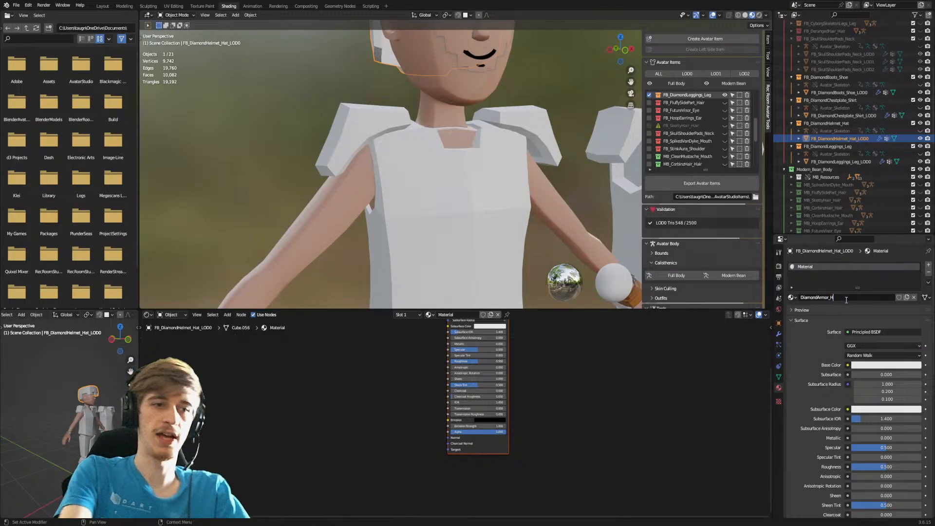
key(Return)
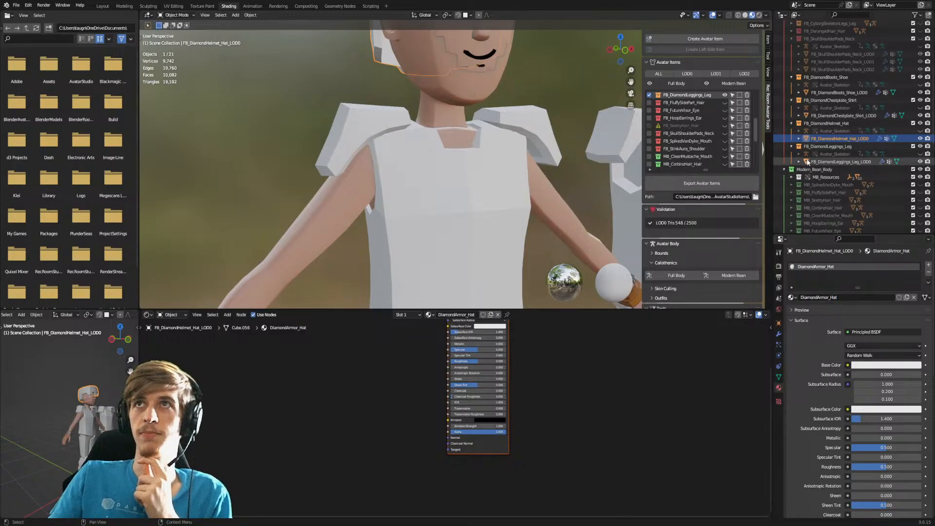
Create a new material for FB_DiamondChestplate_Shirt_LOD0 and name it DiamondArmor_Shirt.
click(833, 115)
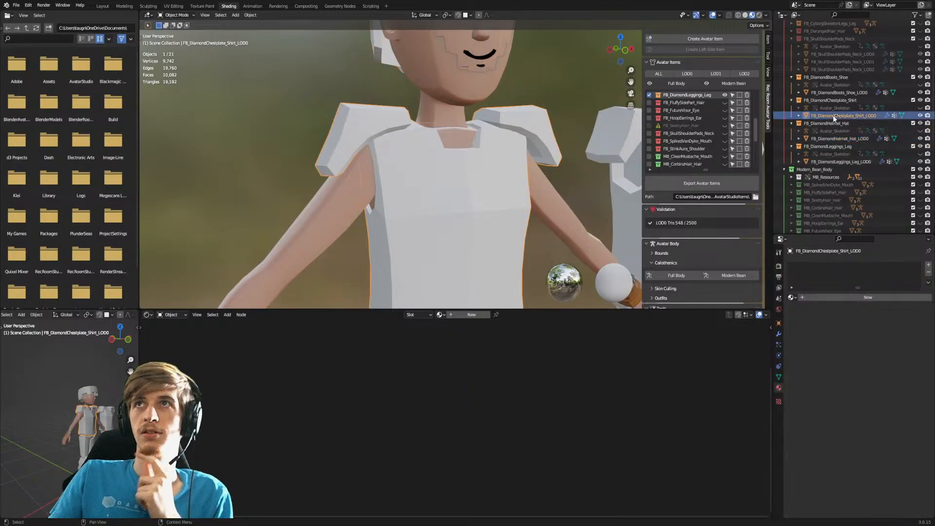
click(828, 298)
click(823, 297)
key(ctrl+v)
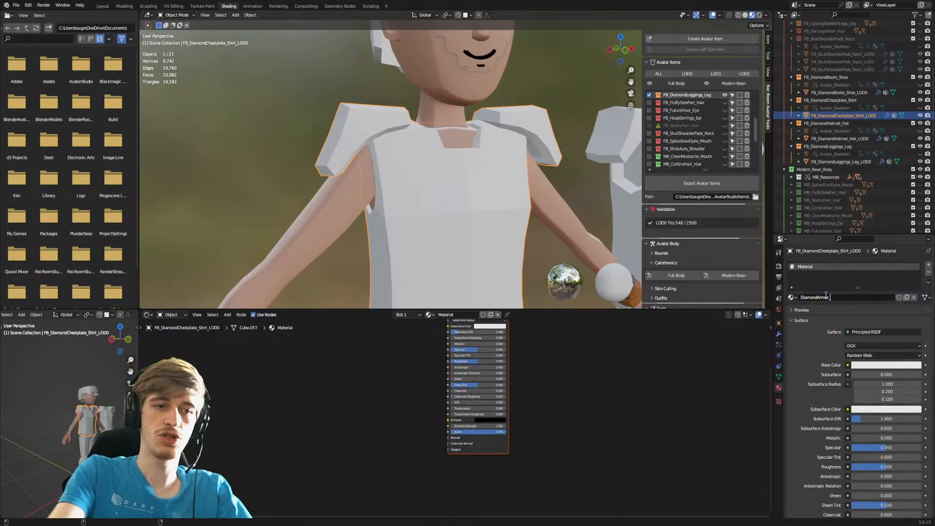
key(BackSpace)
text(Shirt)
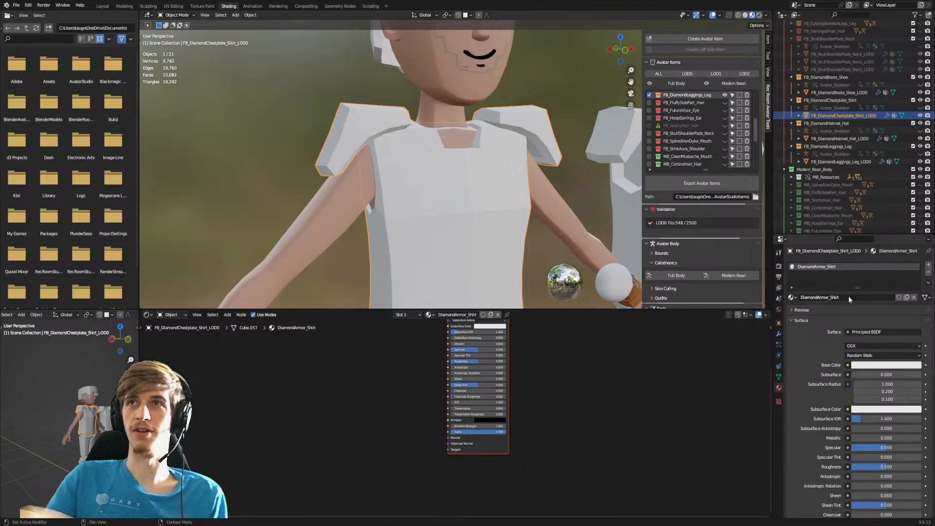
Create a new material for FB_DiamondBoots_Shoe_LOD0 and name it DiamondArmor_Shoe.
click(822, 93)
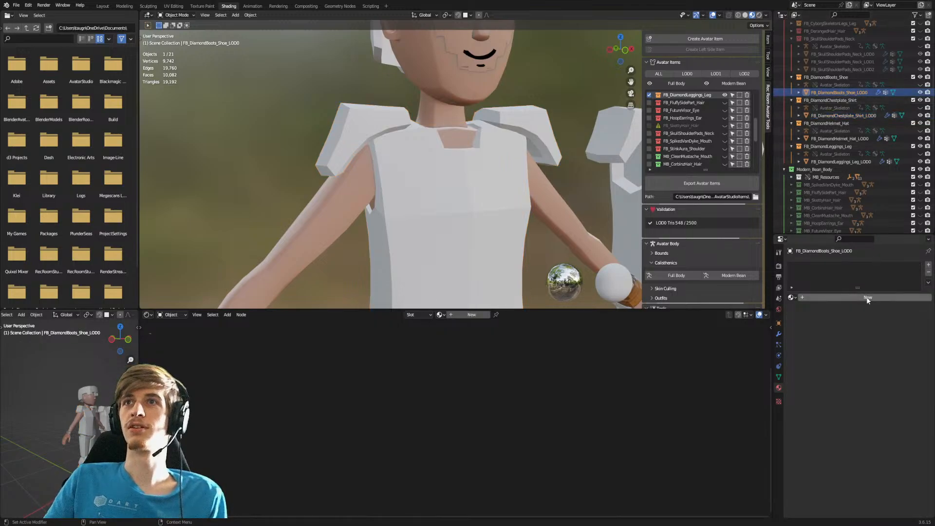
click(883, 298)
double_click(844, 297)
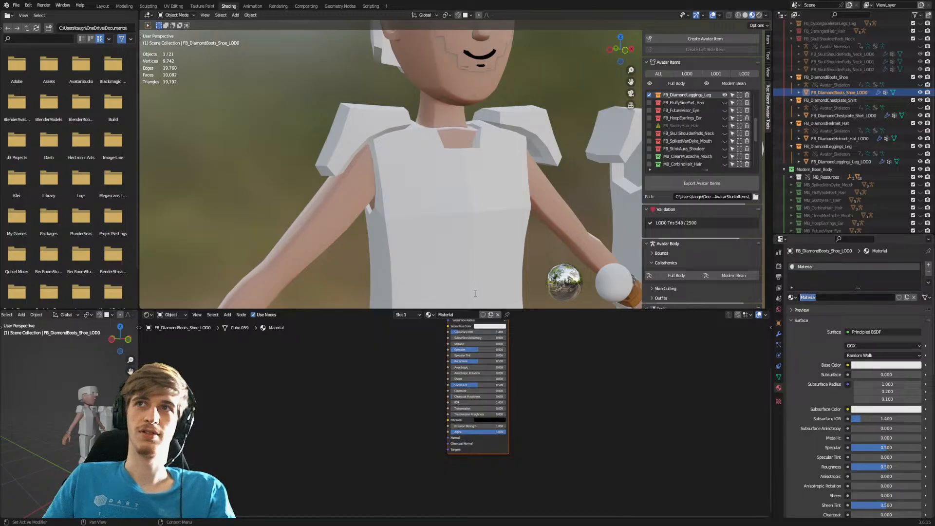
key(ctrl+v)
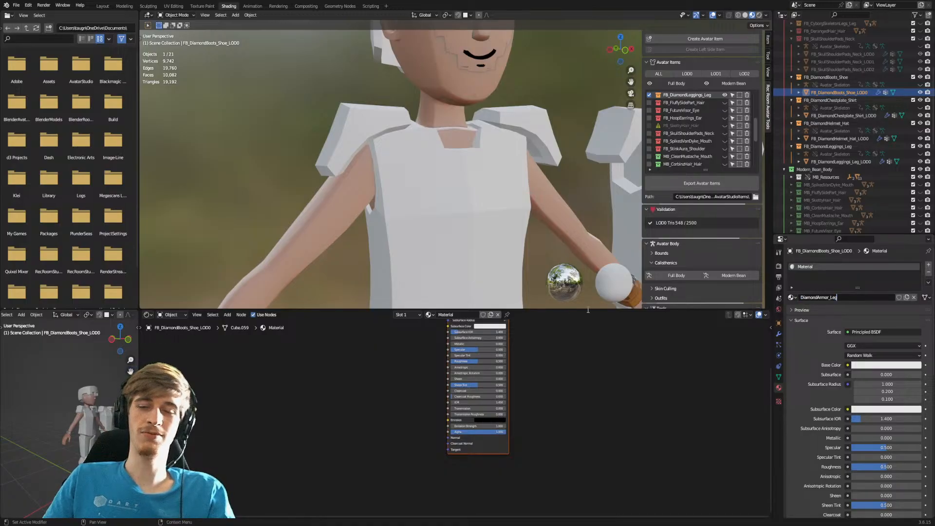
key(BackSpace)
key(BackSpace)
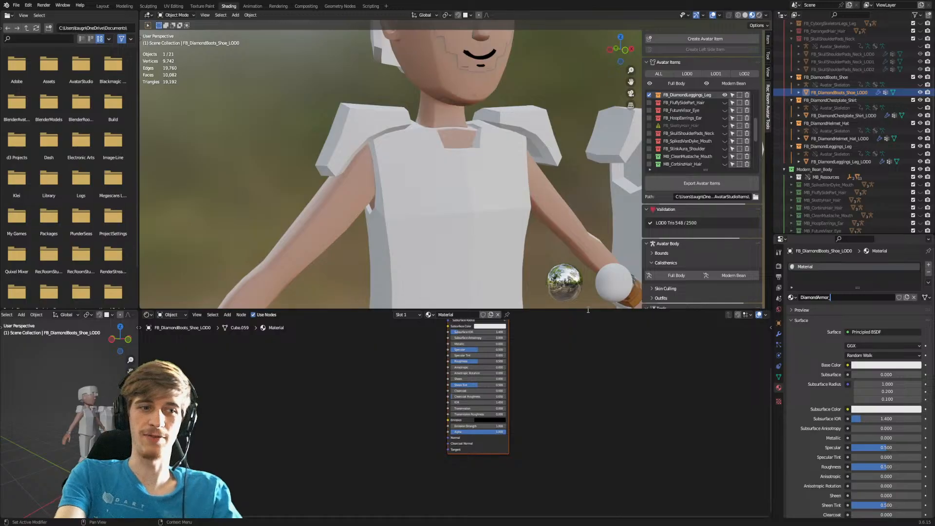
text(Shoe)
key(Return)
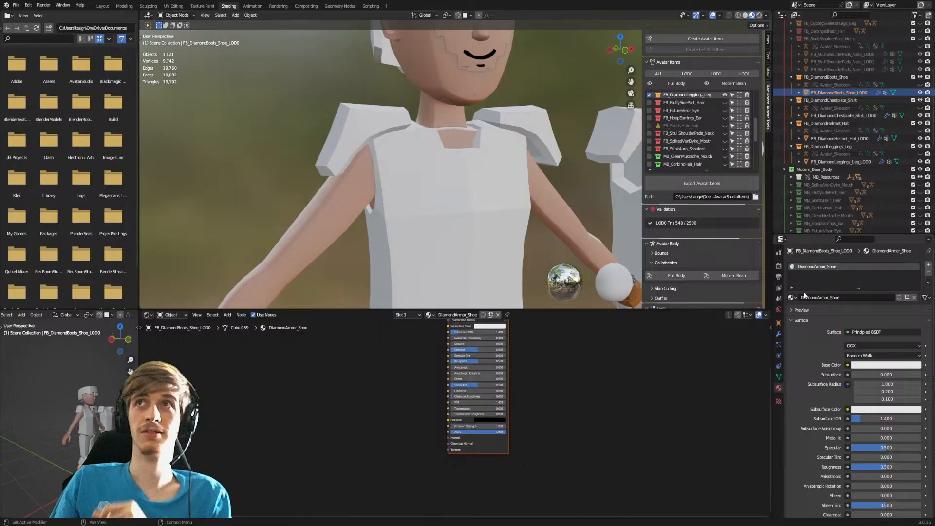
Assign the existing DiamondArmor_Shirt material to MB_DiamondChestplate_Shirt_LOD0.001 in the Junk Chest collection.
scroll(814, 162, down, 10)
click(835, 203)
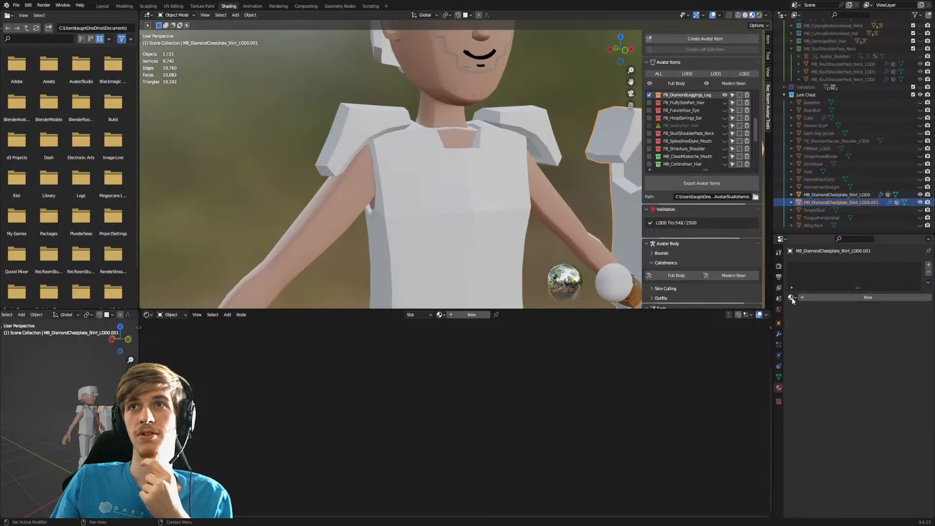
click(792, 298)
scroll(814, 344, down, 4)
scroll(815, 345, down, 5)
click(823, 331)
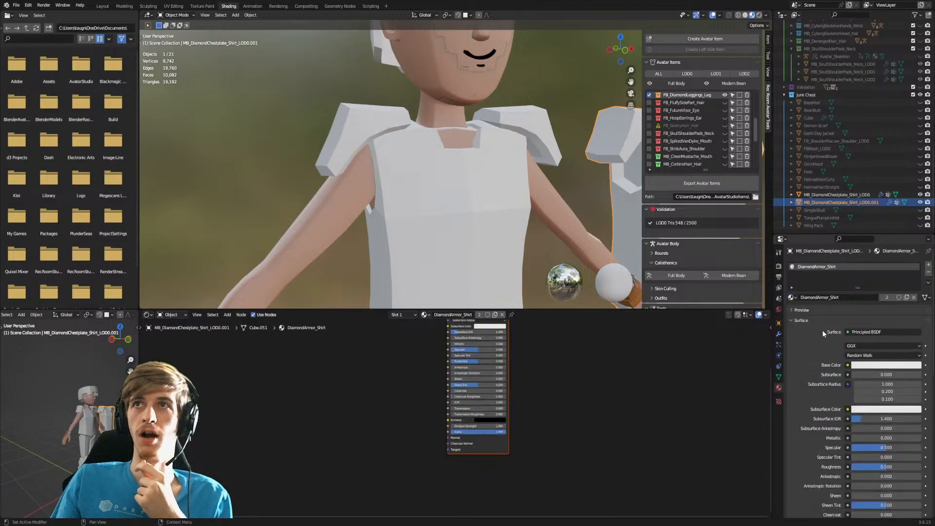
Assign the existing DiamondArmor_Shirt material to MB_DiamondChestplate_Shirt_LOD0 in the Junk Chest collection.
click(831, 194)
click(792, 298)
scroll(827, 371, down, 4)
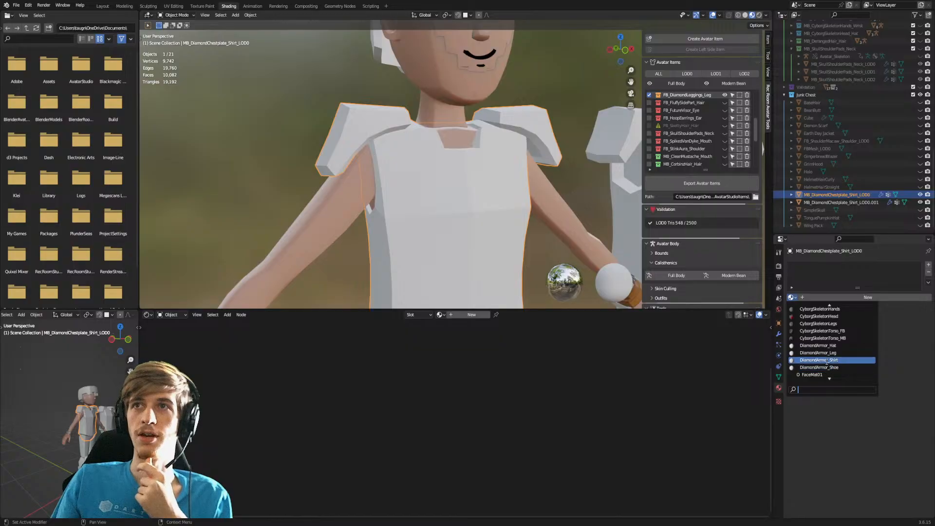
click(828, 360)
scroll(521, 240, down, 5)
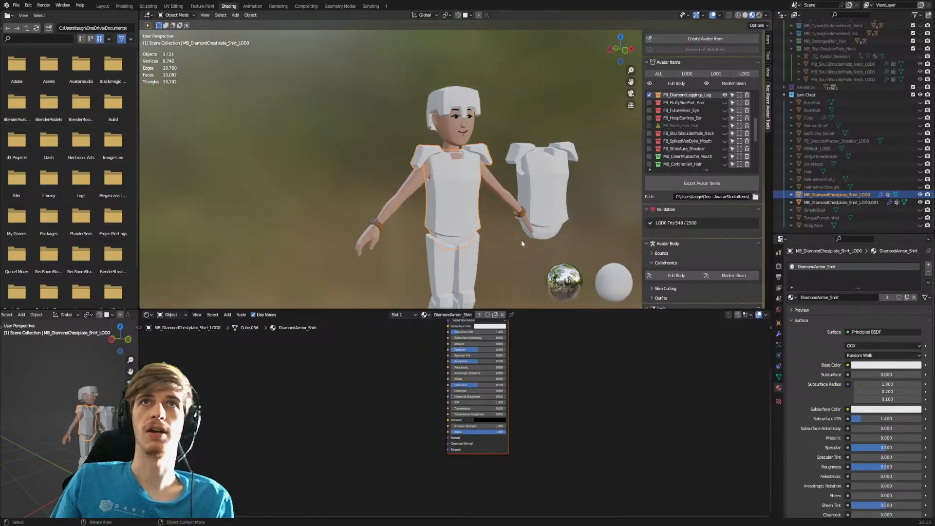
In the Modeling workspace, select the four FB diamond armour LOD0 meshes together with MB_DiamondChestplate_Shirt_LOD0.001 in Object Mode.
click(124, 6)
key(Tab)
click(509, 342)
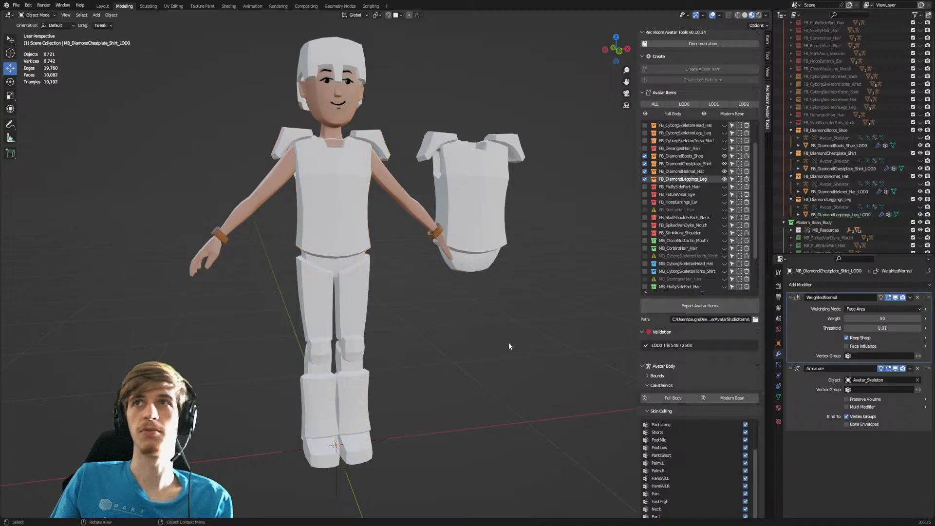
click(864, 214)
ctrl+click(857, 191)
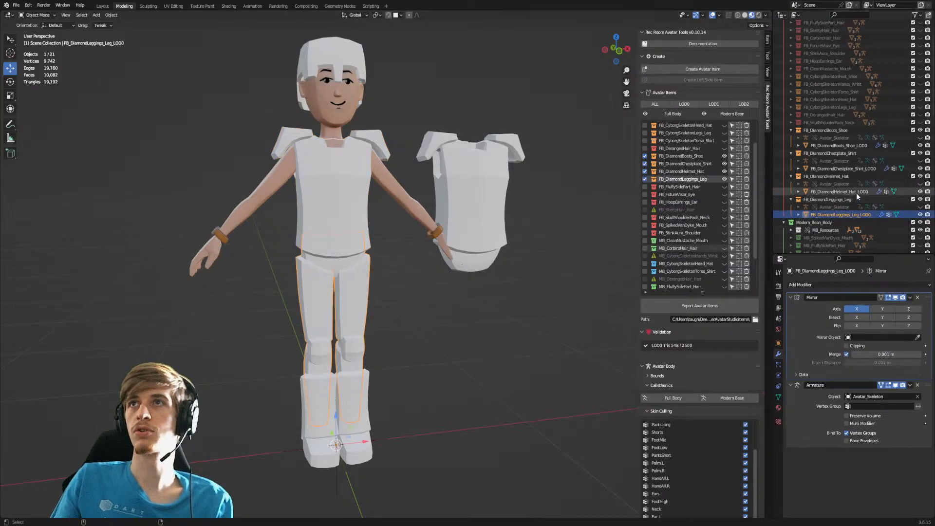
ctrl+click(858, 168)
scroll(851, 211, down, 10)
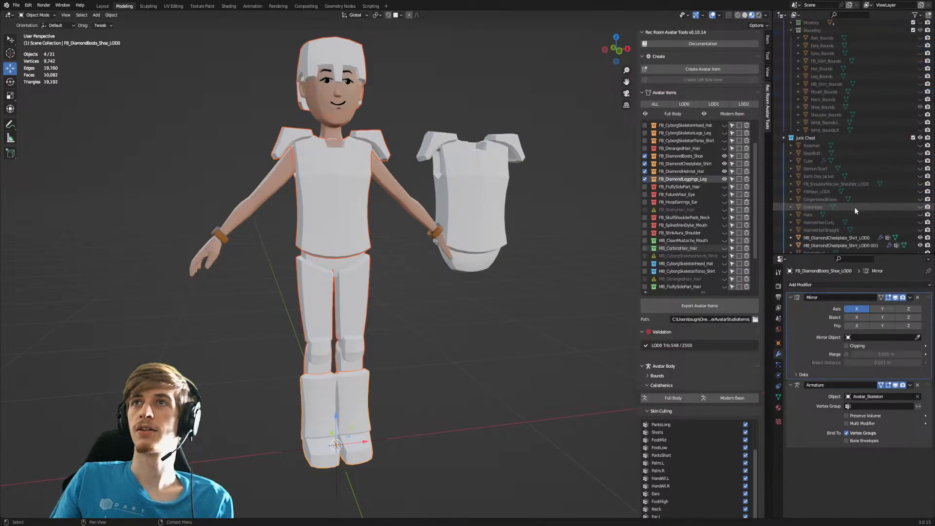
ctrl+click(849, 246)
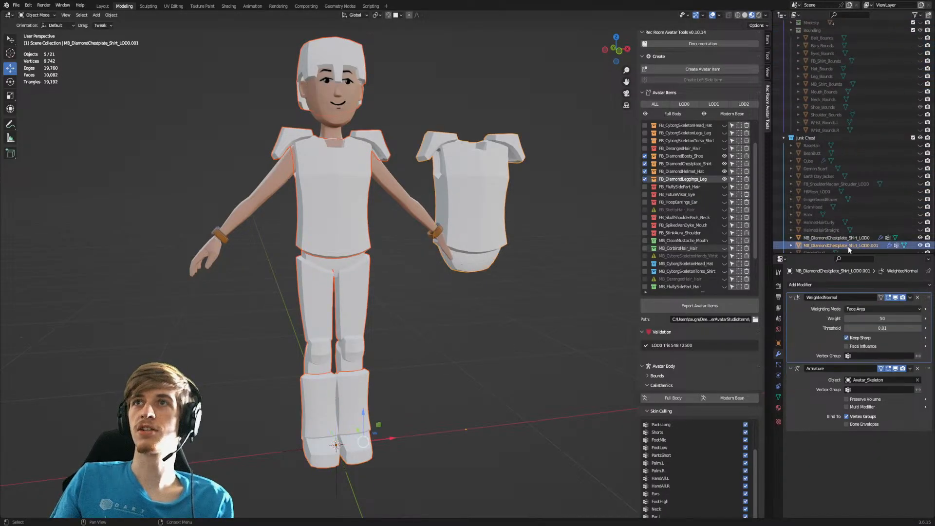
Export the selected diamond armour meshes in FBX format and clear the selection.
click(16, 5)
mouse_move(67, 119)
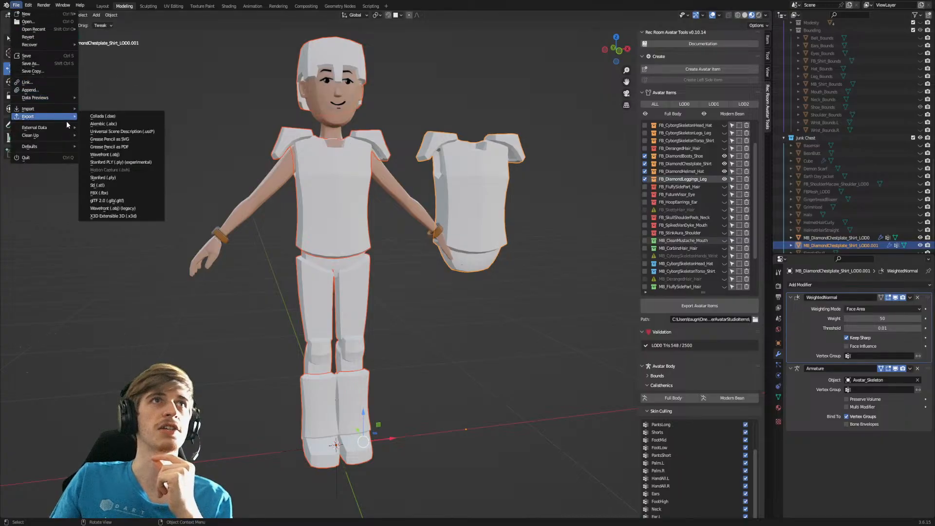
click(114, 193)
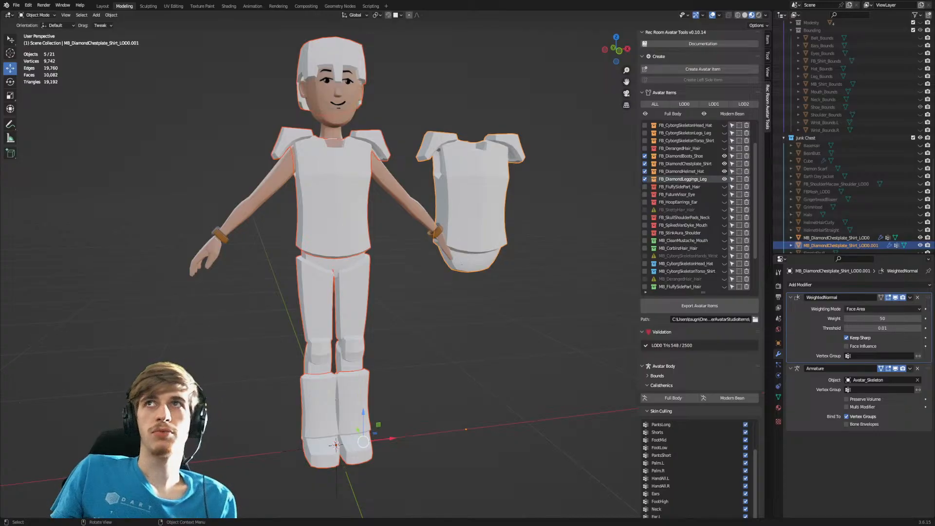
click(497, 346)
Compare the UV layouts of MB_DiamondChestplate_Shirt_LOD0.001 and FB_DiamondChestplate_Shirt_LOD0 in the UV Editing workspace.
click(465, 210)
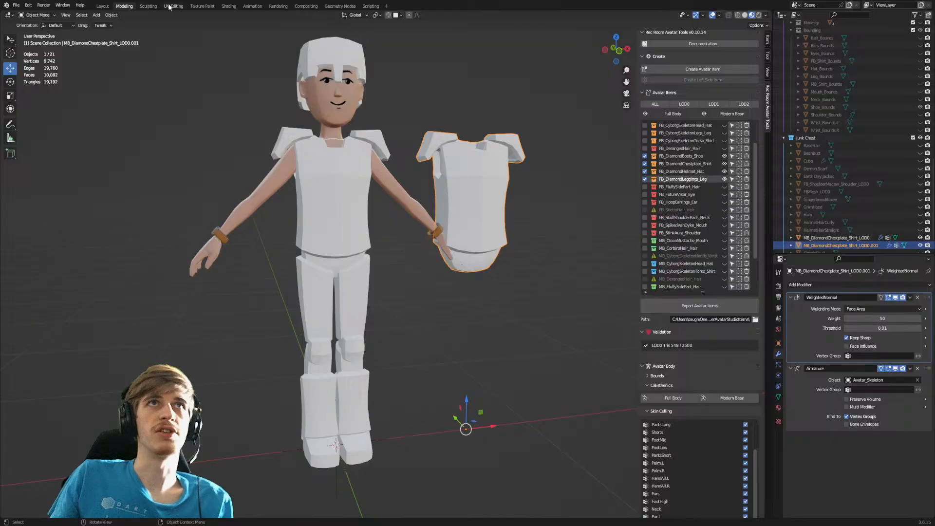
click(172, 6)
key(a)
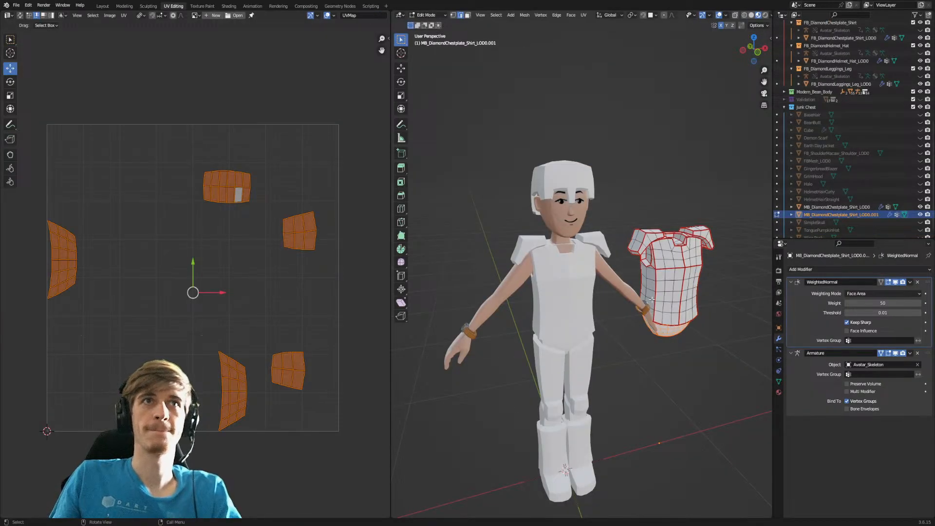
key(Tab)
click(573, 316)
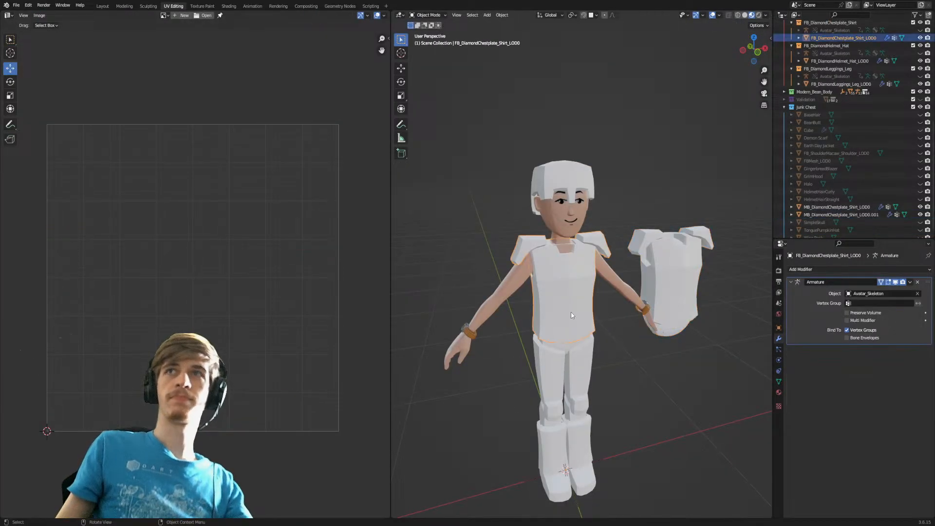
key(Tab)
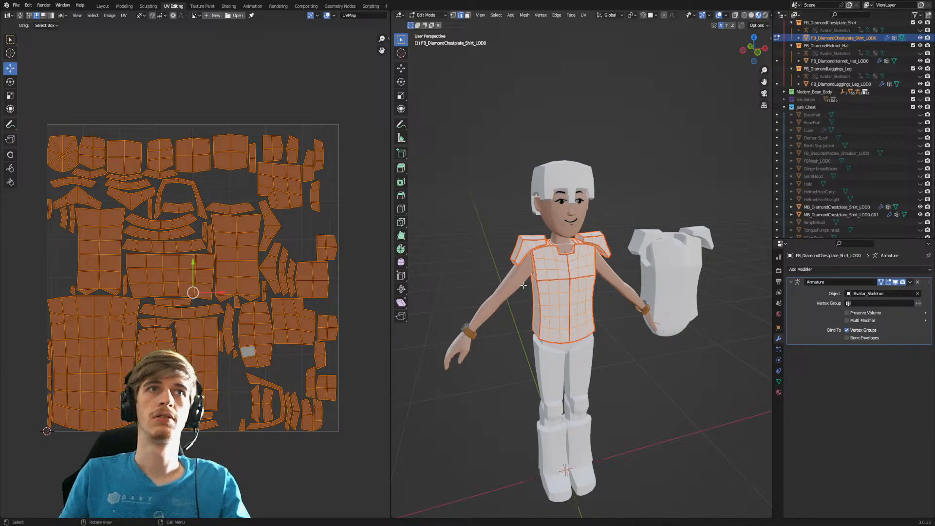
key(alt+a)
key(a)
key(Tab)
click(665, 259)
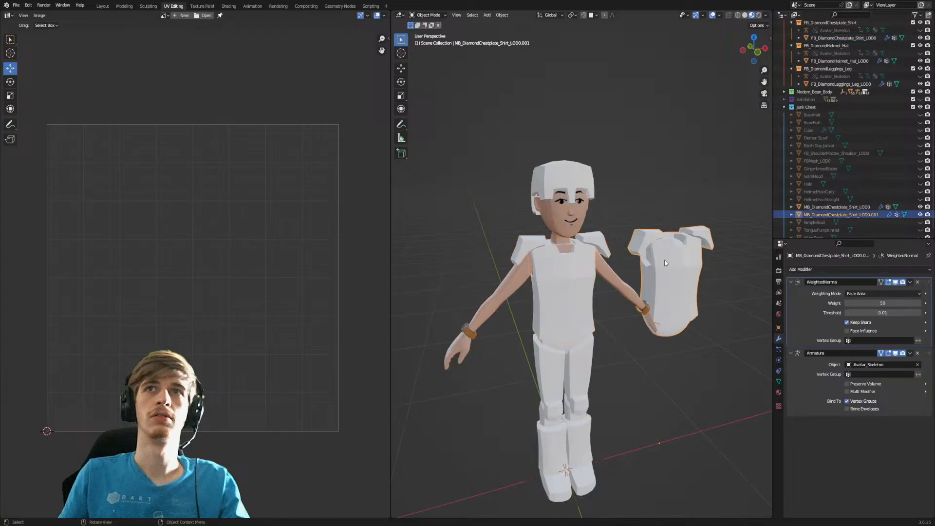
key(Tab)
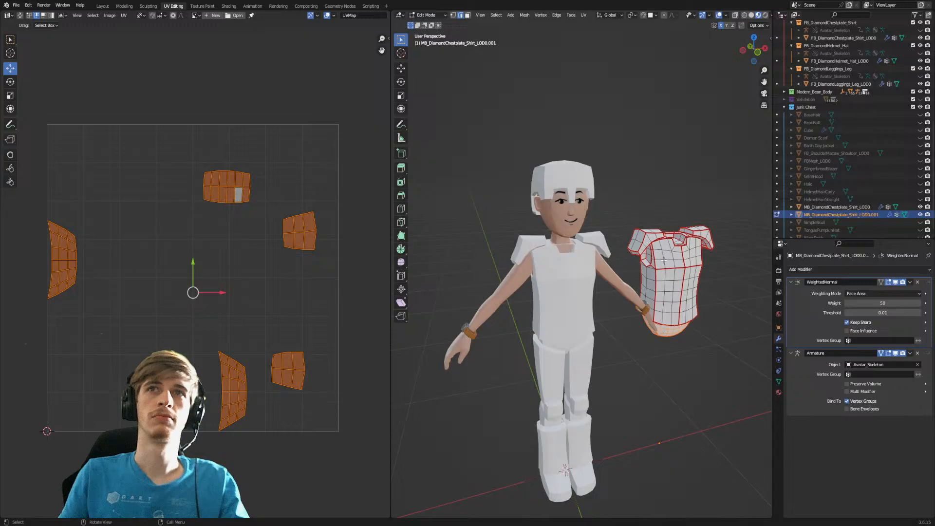
Examine the full UV layout of MB_DiamondChestplate_Shirt_LOD0.001 with all of its faces selected.
key(a)
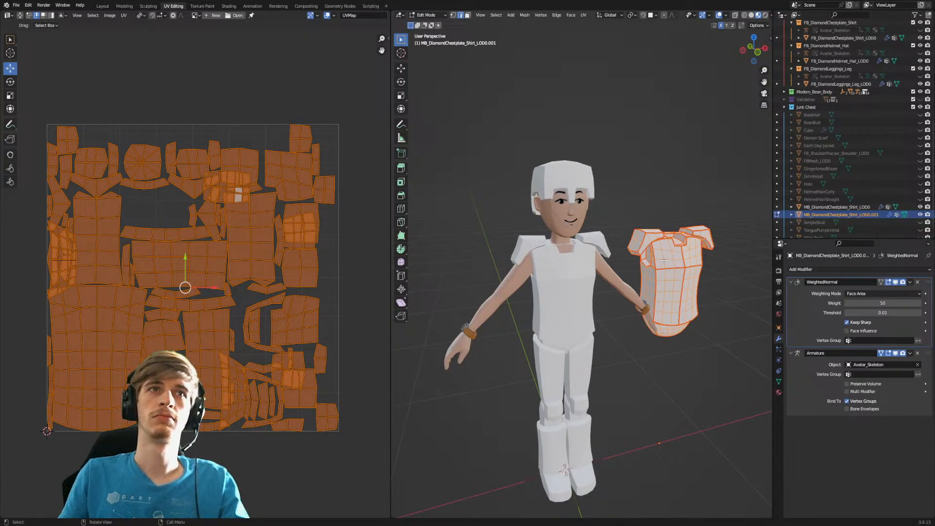
key(alt+a)
key(a)
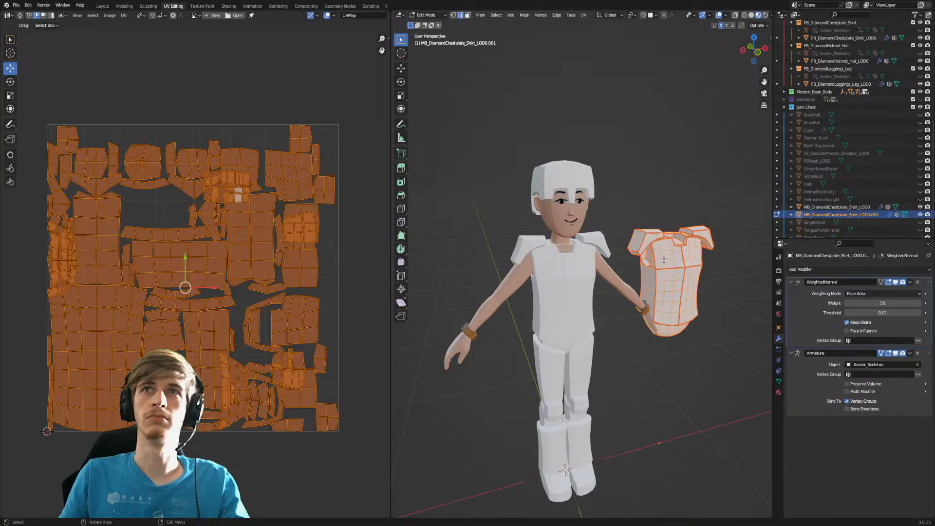
key(Tab)
Transfer the UVs from FB_DiamondChestplate_Shirt_LOD0 to MB_DiamondChestplate_Shirt_LOD0.001 using the Rec Room Avatar Tools.
click(671, 191)
click(701, 236)
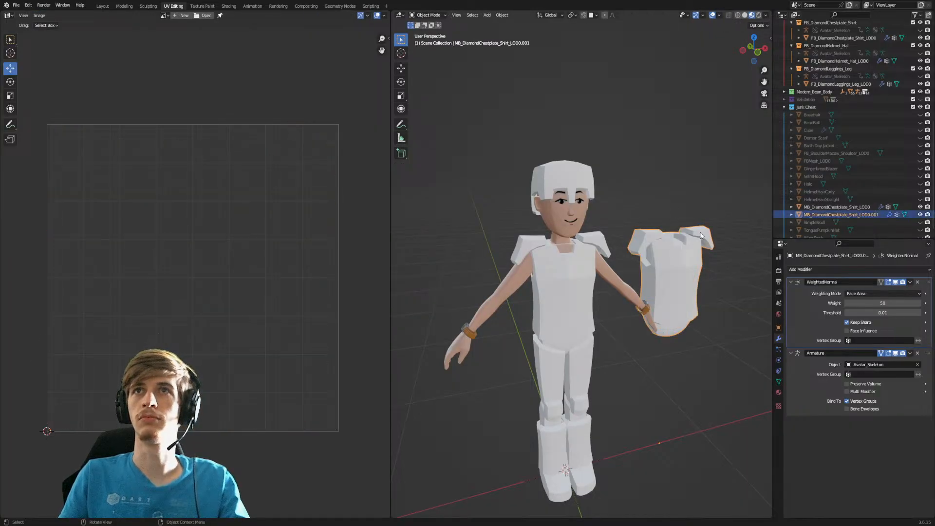
ctrl+click(840, 37)
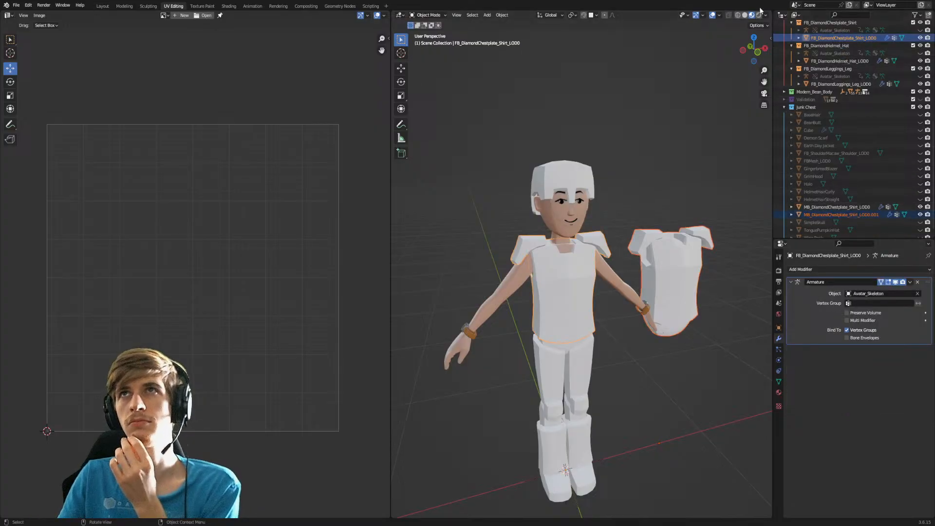
click(770, 38)
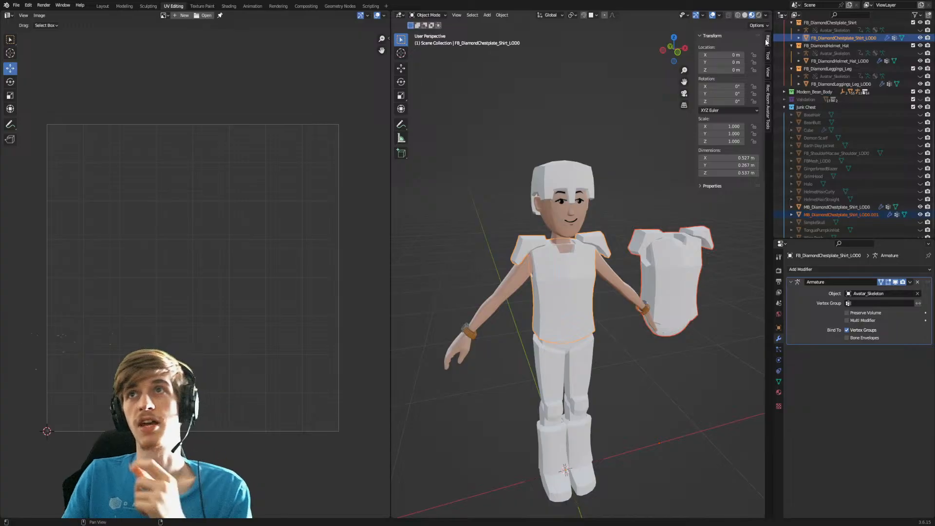
click(769, 111)
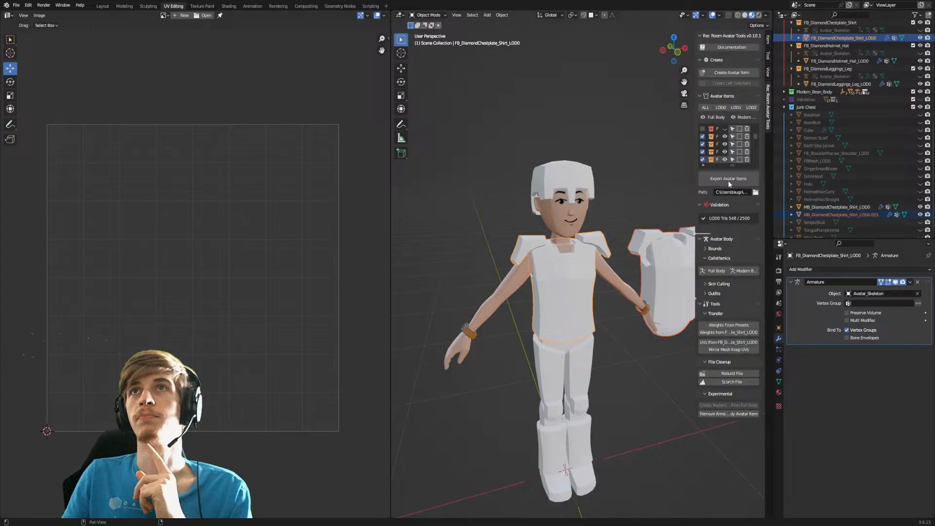
click(124, 7)
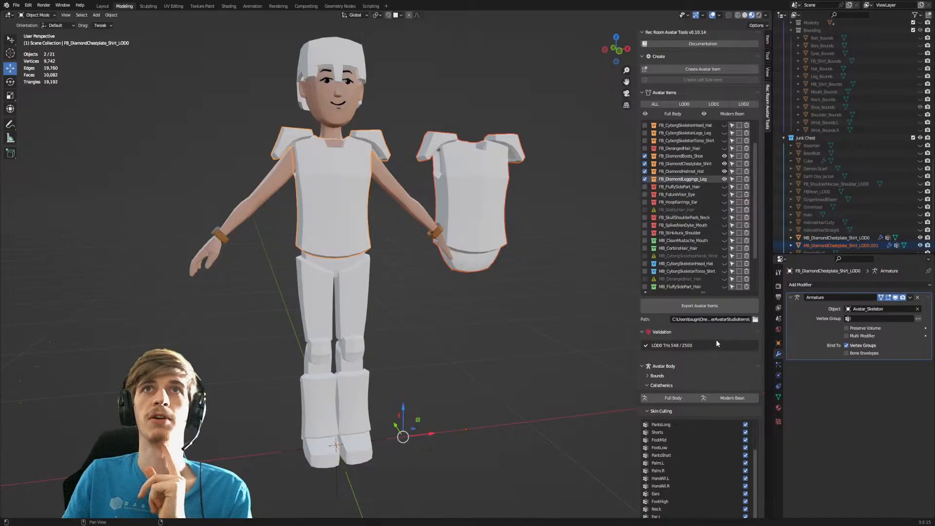
scroll(705, 268, down, 1)
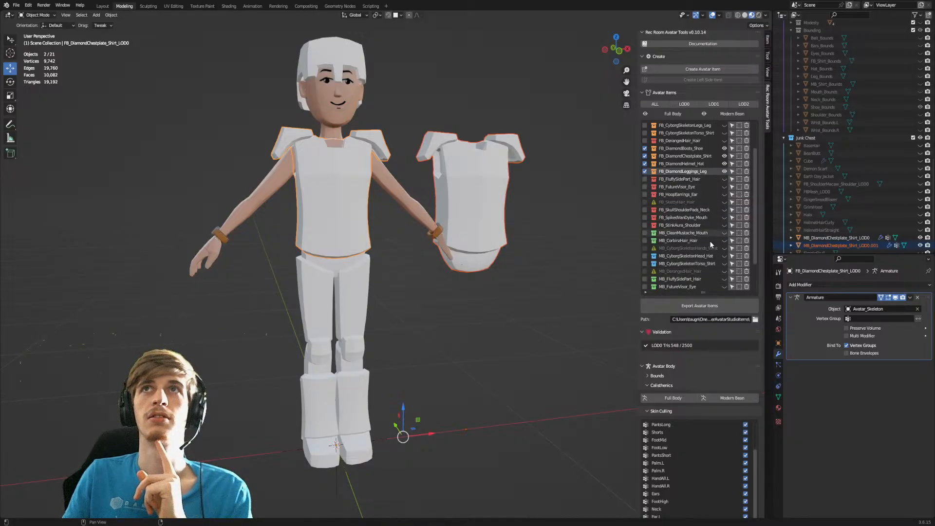
scroll(711, 293, down, 5)
scroll(709, 350, down, 3)
scroll(706, 487, down, 4)
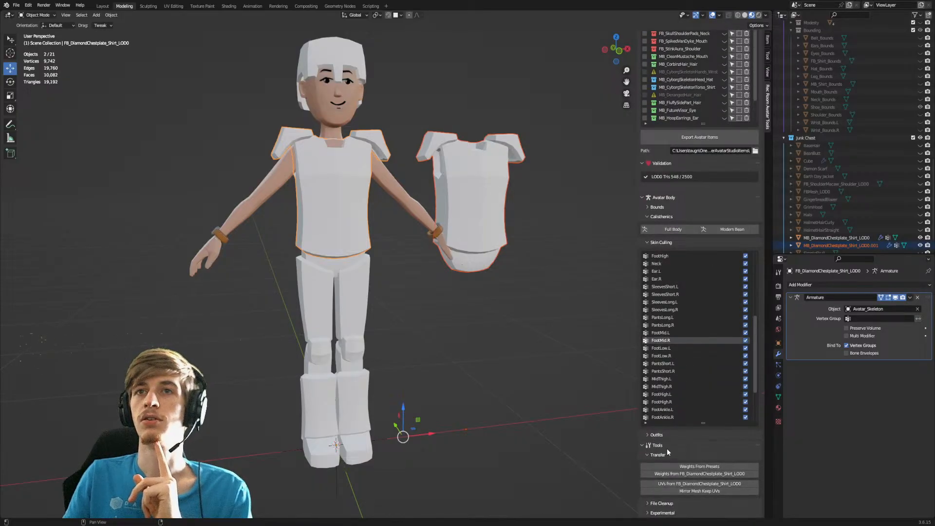
click(694, 484)
Examine the transferred UV layout of MB_DiamondChestplate_Shirt_LOD0.001 in the UV Editing workspace and check it against FB_DiamondChestplate_Shirt_LOD0.
click(479, 229)
middle_drag(479, 229, 467, 251)
key(Tab)
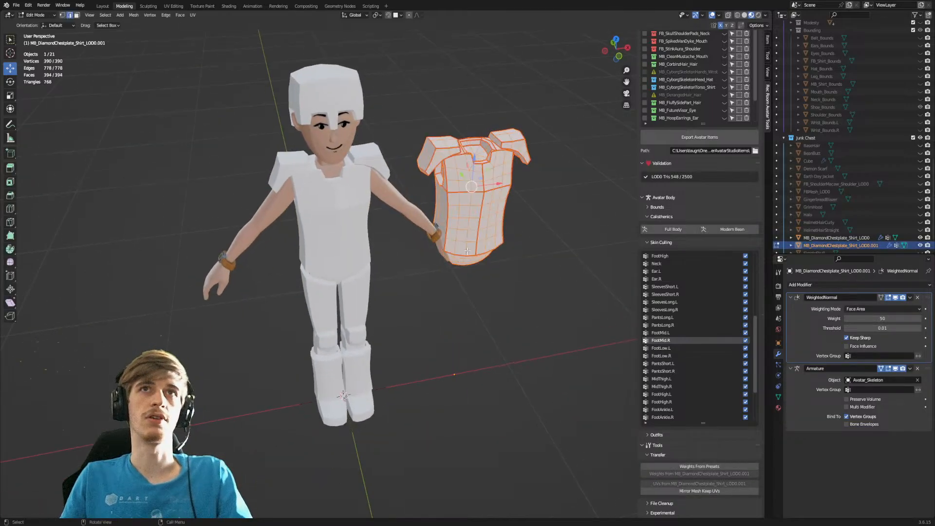
click(173, 6)
key(Tab)
key(Tab)
key(Tab)
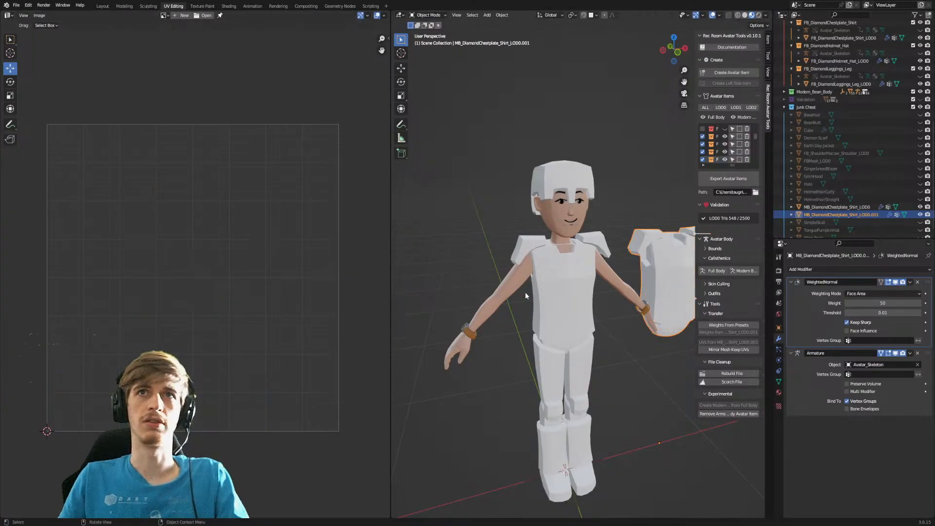
click(559, 302)
key(Tab)
key(Tab)
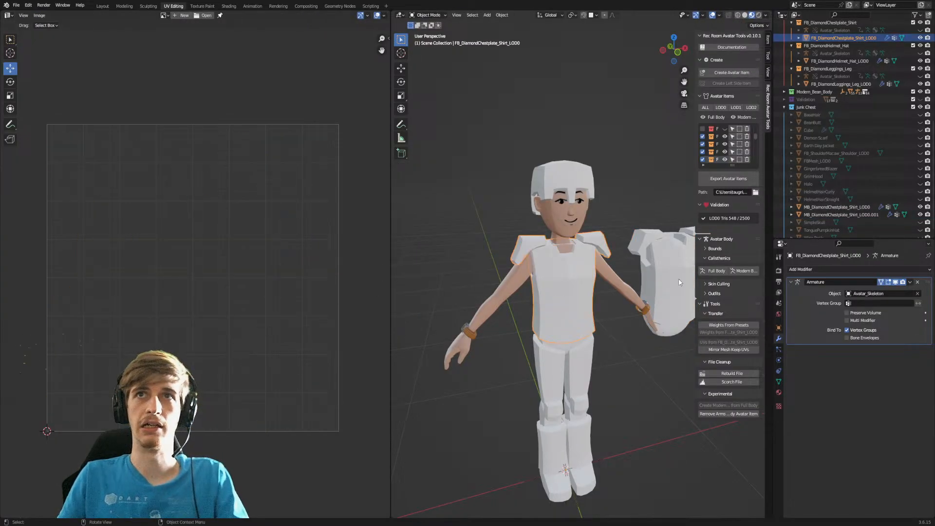
Undo the UV transfer onto MB_DiamondChestplate_Shirt_LOD0.001 and reselect that mesh in Object Mode.
click(679, 282)
key(ctrl+z)
key(ctrl+z)
key(ctrl+shift+z)
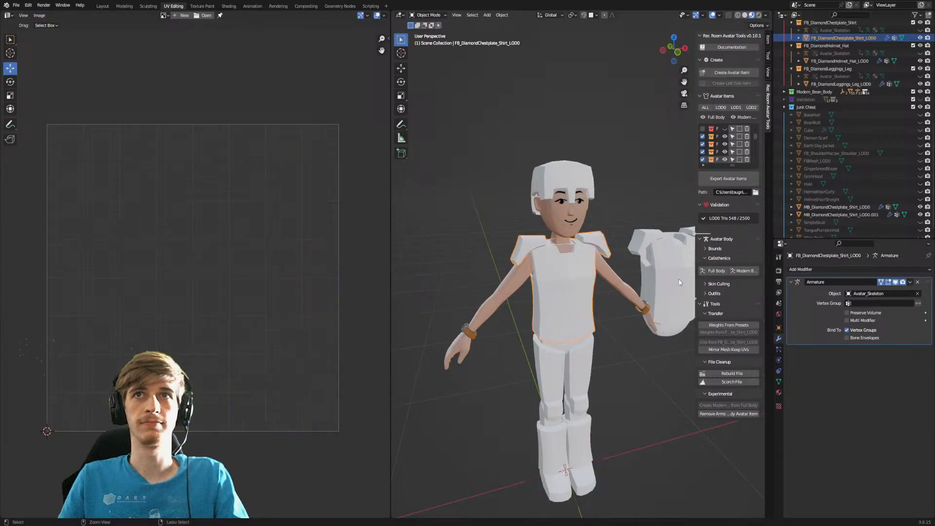
key(ctrl+shift+z)
key(Tab)
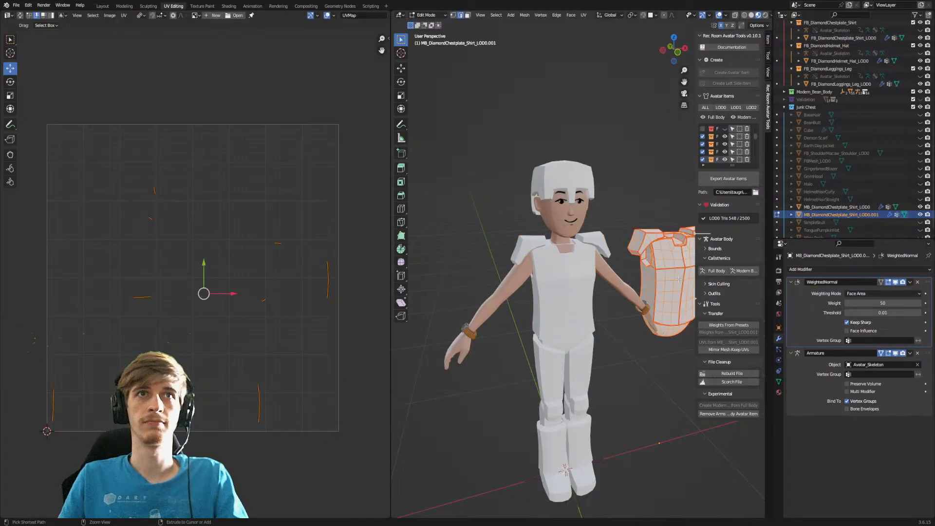
key(Tab)
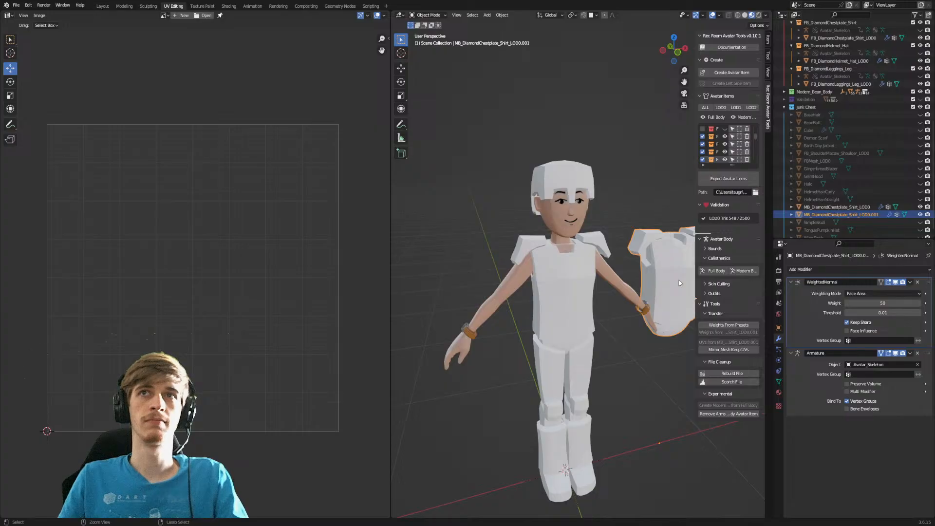
key(Tab)
key(Tab)
click(679, 281)
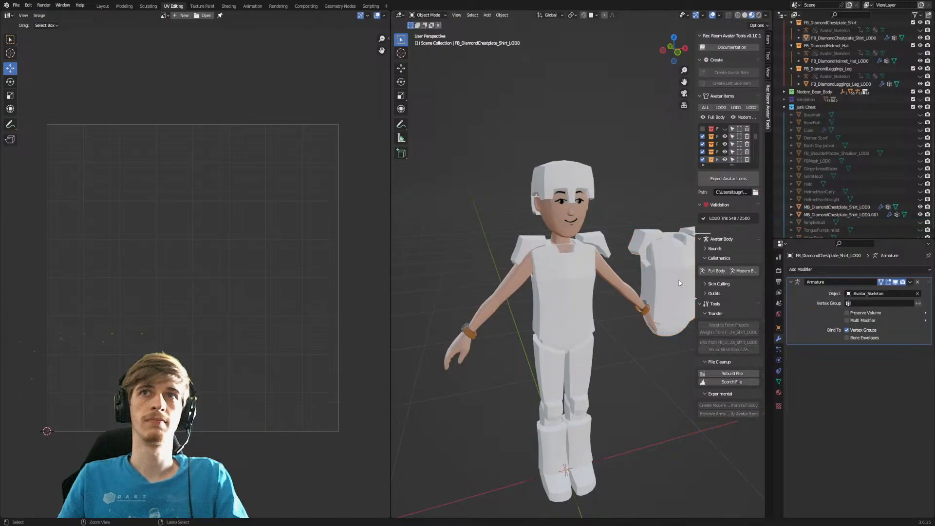
click(659, 258)
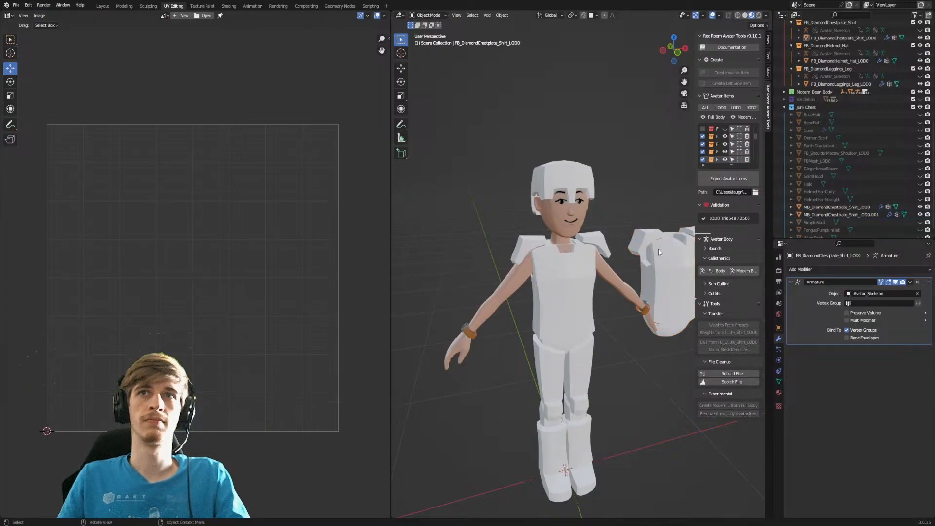
key(Tab)
key(Tab)
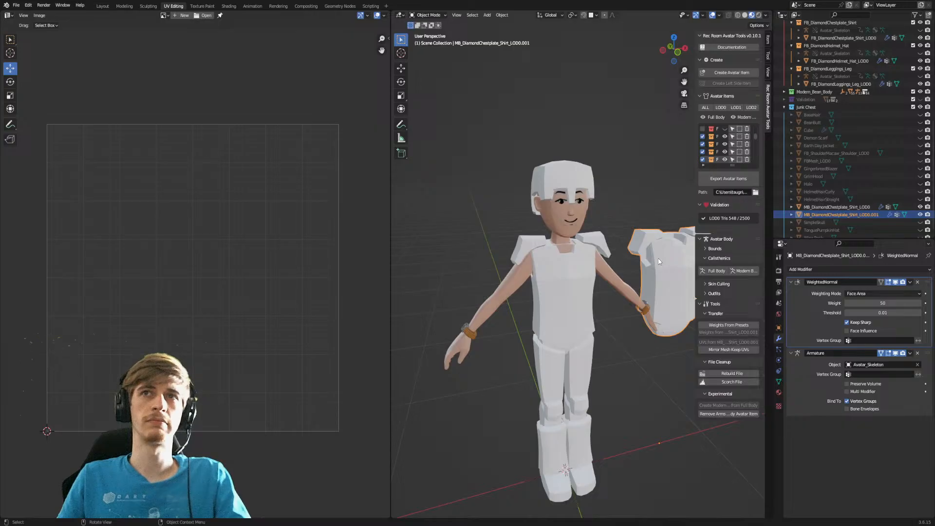
key(Tab)
key(Tab)
click(659, 260)
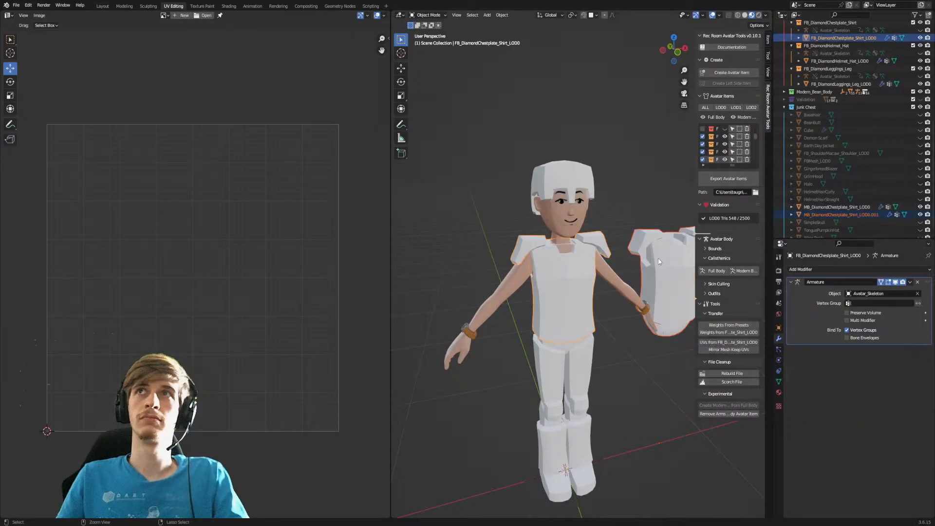
click(659, 261)
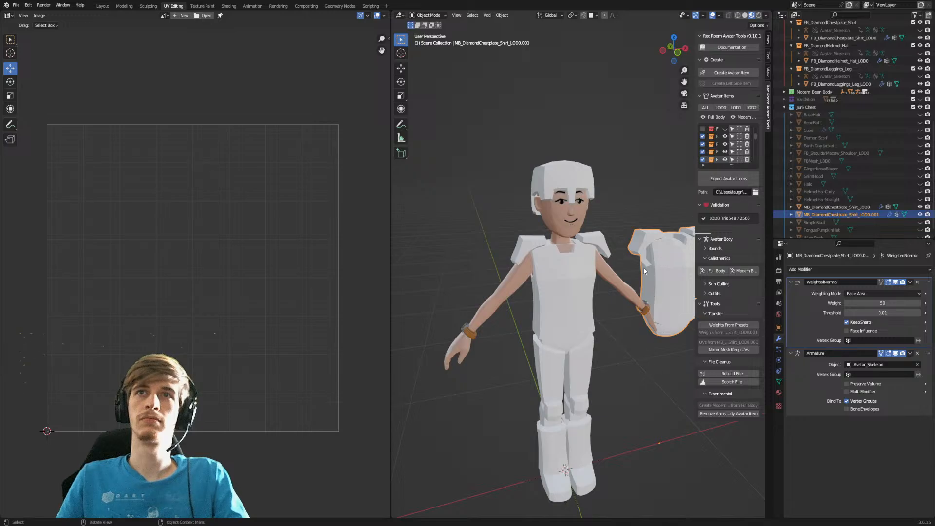
Check the UV islands of MB_DiamondChestplate_Shirt_LOD0.001 after the undo and view both chestplates side by side.
key(Tab)
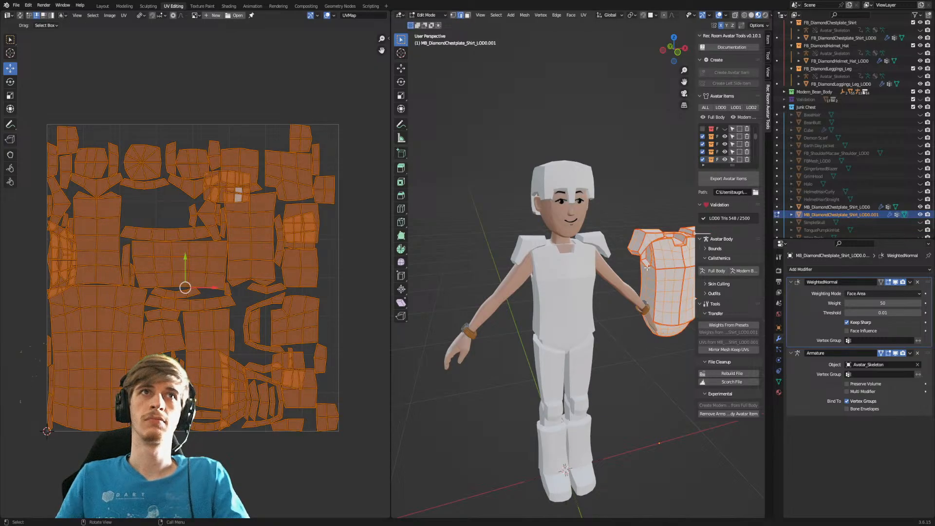
key(Tab)
click(584, 277)
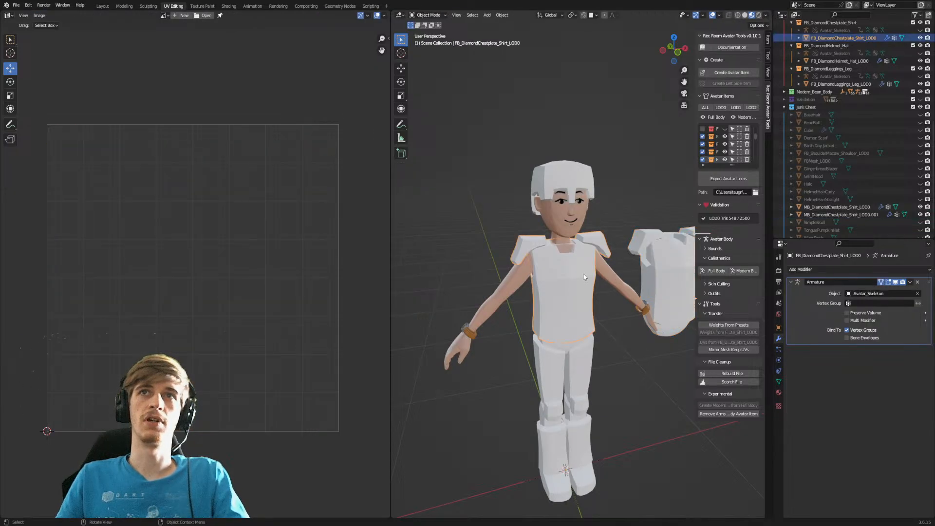
click(675, 271)
key(Tab)
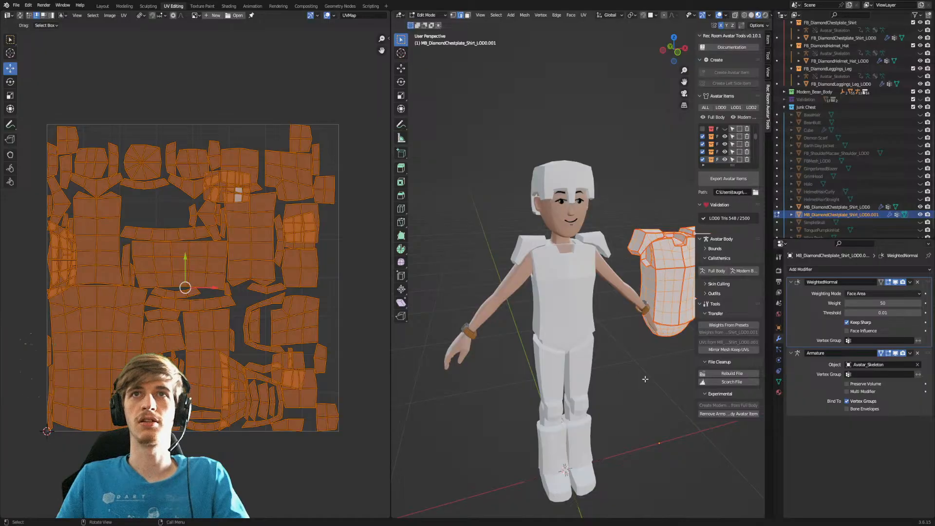
key(Tab)
click(644, 378)
middle_drag(637, 317, 517, 263)
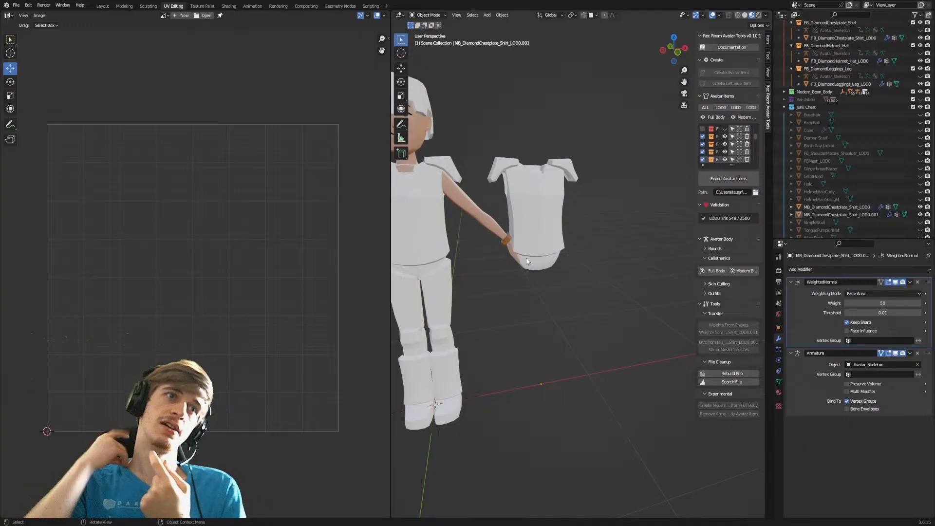
shift+middle_drag(555, 207, 629, 254)
click(503, 247)
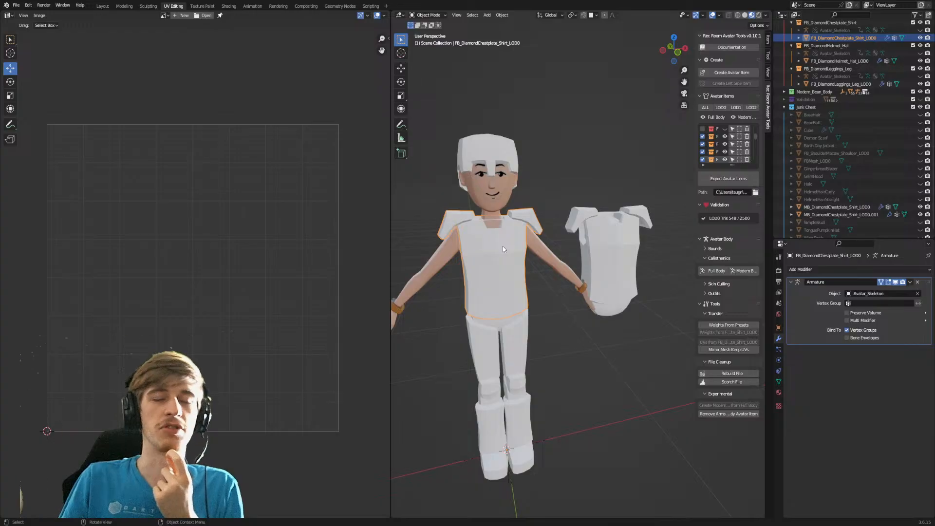
click(592, 249)
key(Tab)
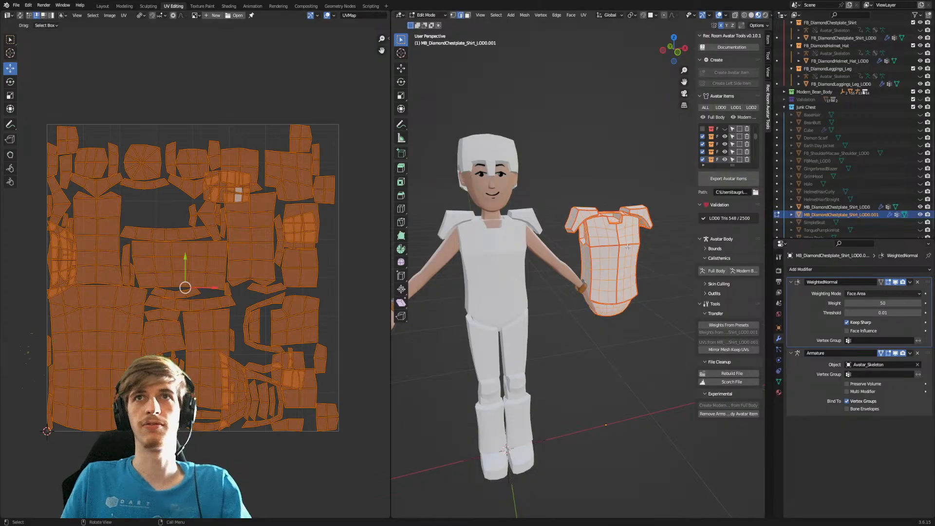
key(Tab)
click(670, 280)
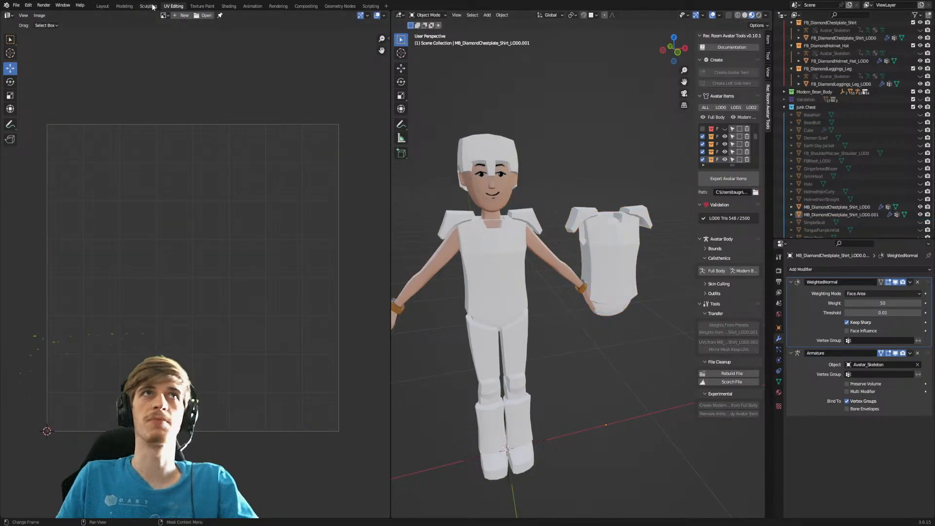
Inspect the separate chestplate copy and the chestplates on the avatar from several angles in the Modeling workspace.
click(125, 6)
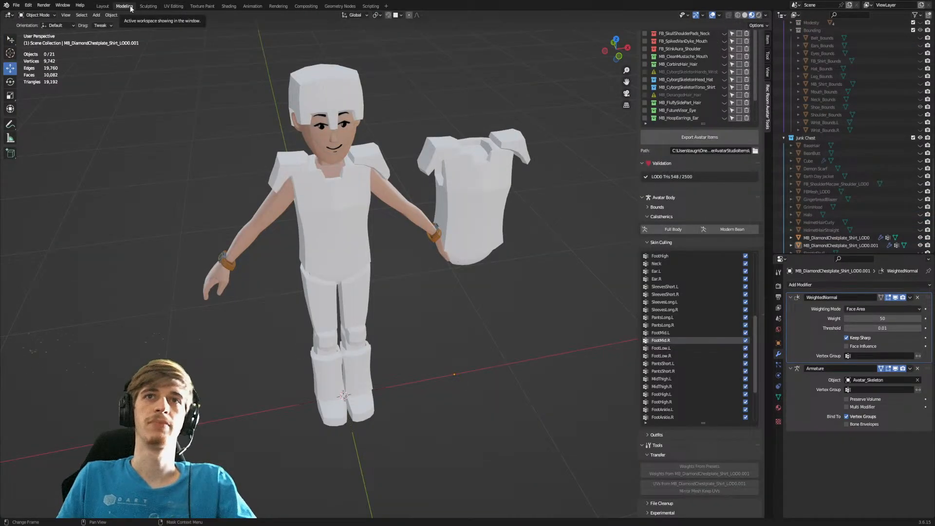
shift+middle_drag(452, 150, 451, 179)
middle_drag(451, 235, 441, 189)
click(361, 205)
key(Tab)
key(Tab)
click(472, 213)
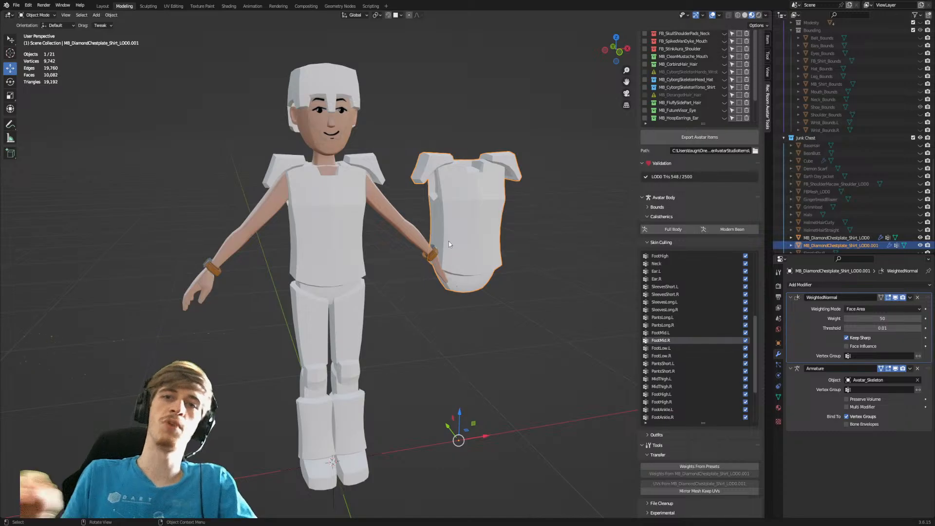
key(Tab)
key(Tab)
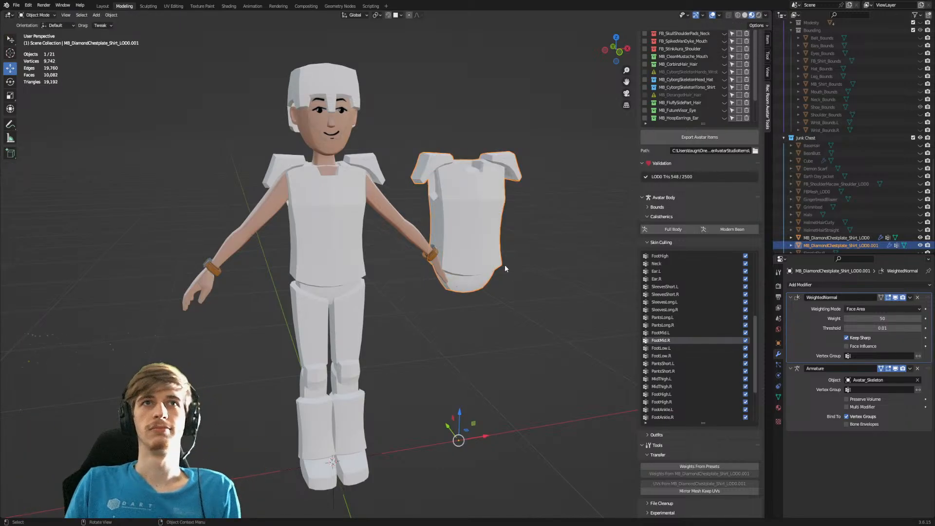
click(466, 331)
middle_drag(467, 331, 446, 217)
click(486, 281)
click(445, 217)
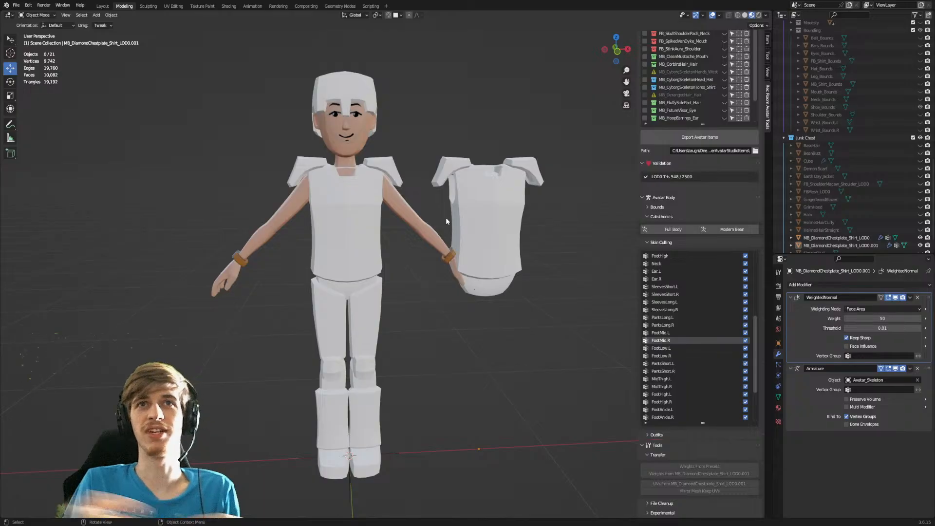
click(468, 222)
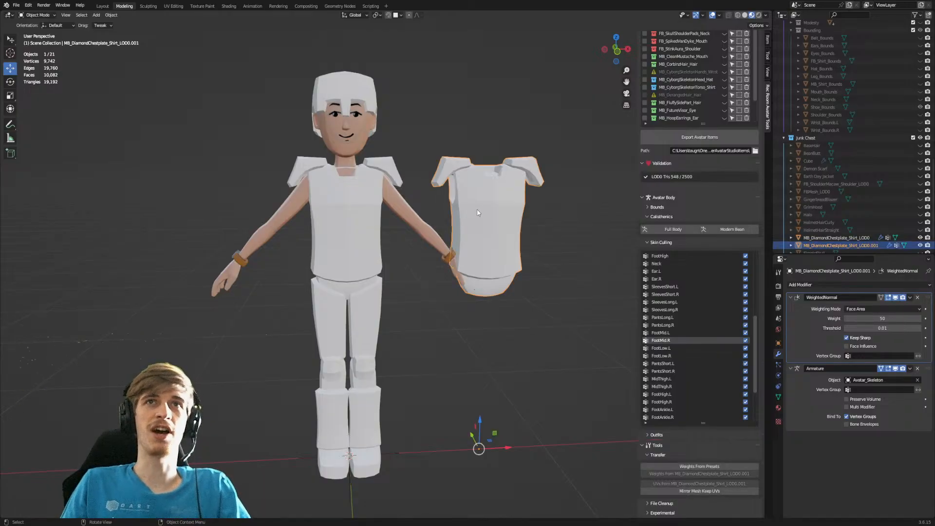
key(Tab)
key(Tab)
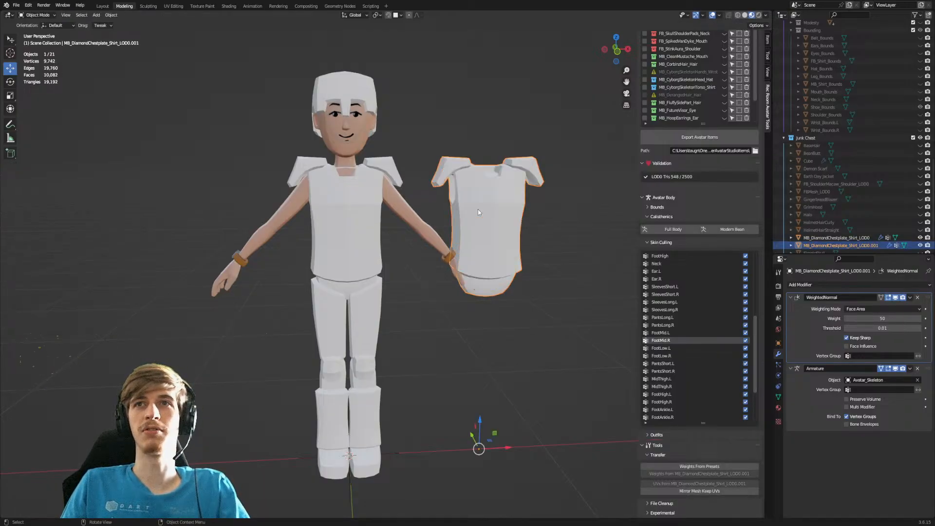
shift+middle_drag(473, 195, 436, 235)
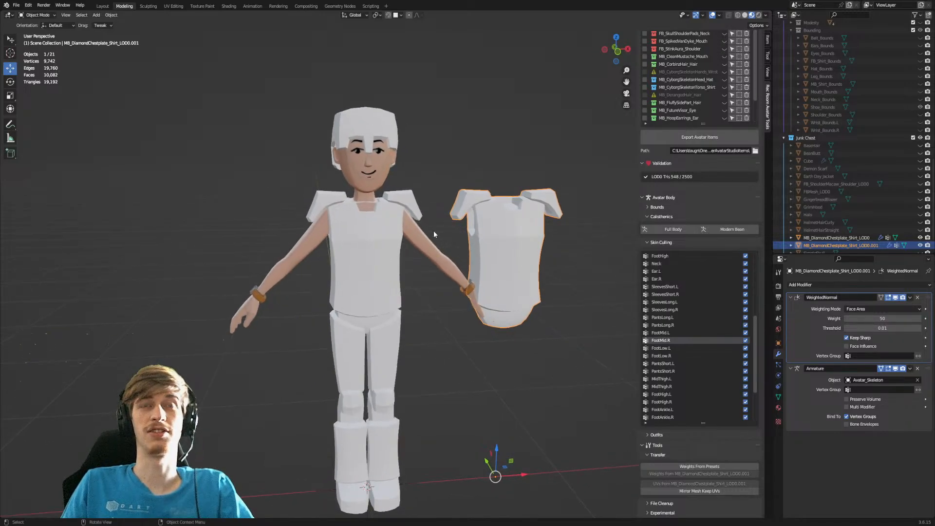
click(402, 239)
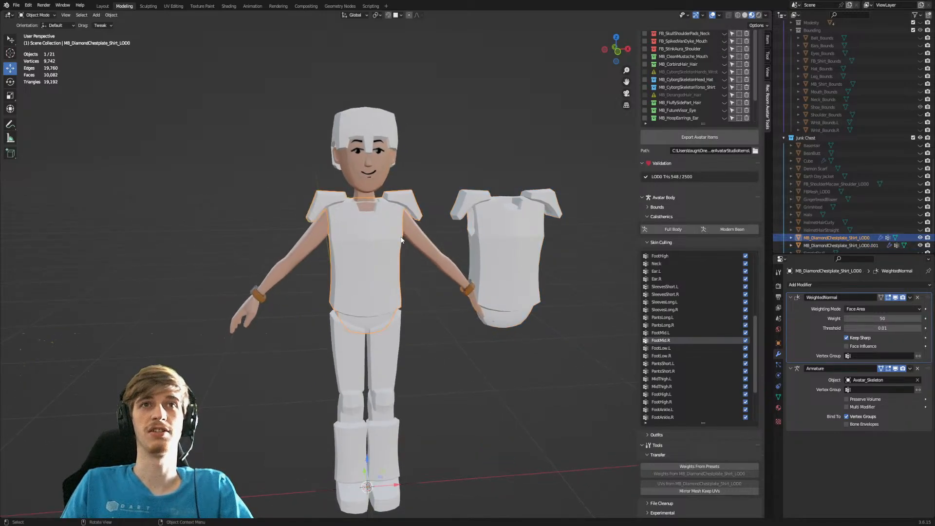
Hide MB_DiamondChestplate_Shirt_LOD0.001, keep MB_DiamondChestplate_Shirt_LOD0 visible and select it on the avatar.
click(920, 237)
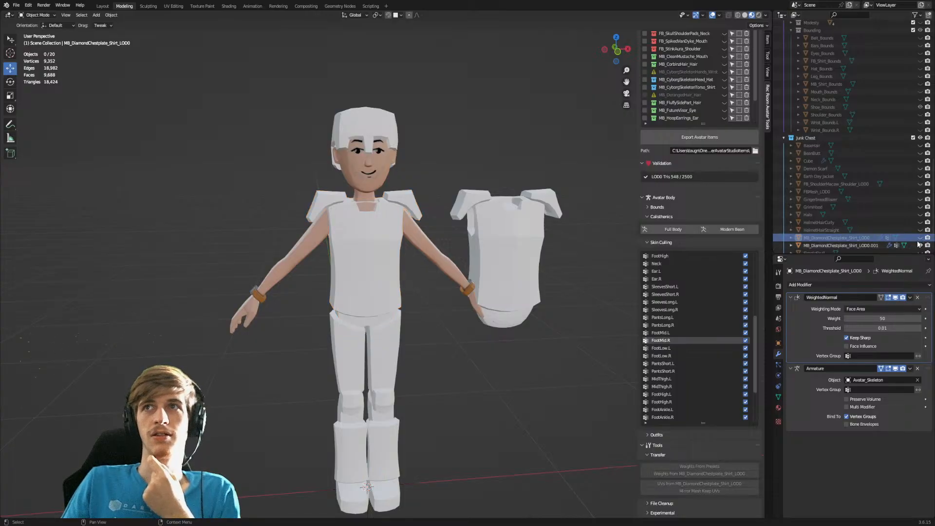
click(920, 238)
click(920, 246)
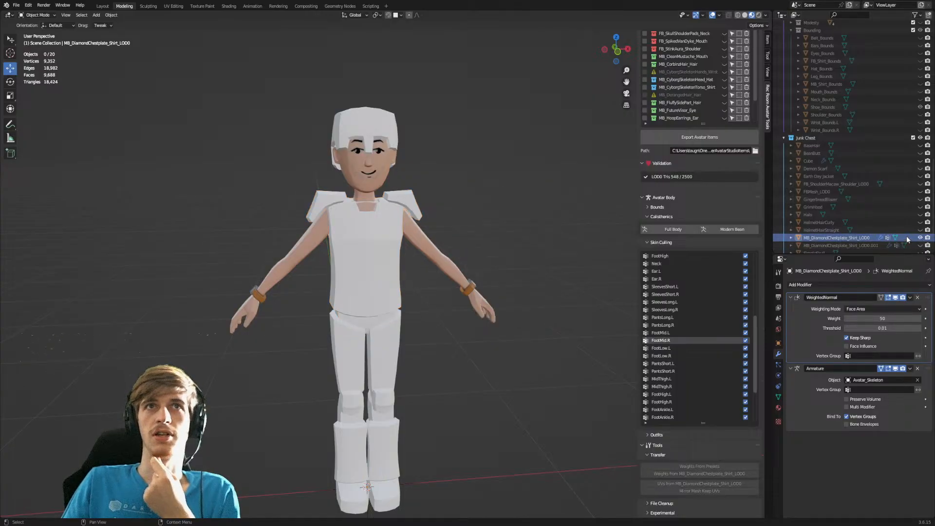
click(405, 206)
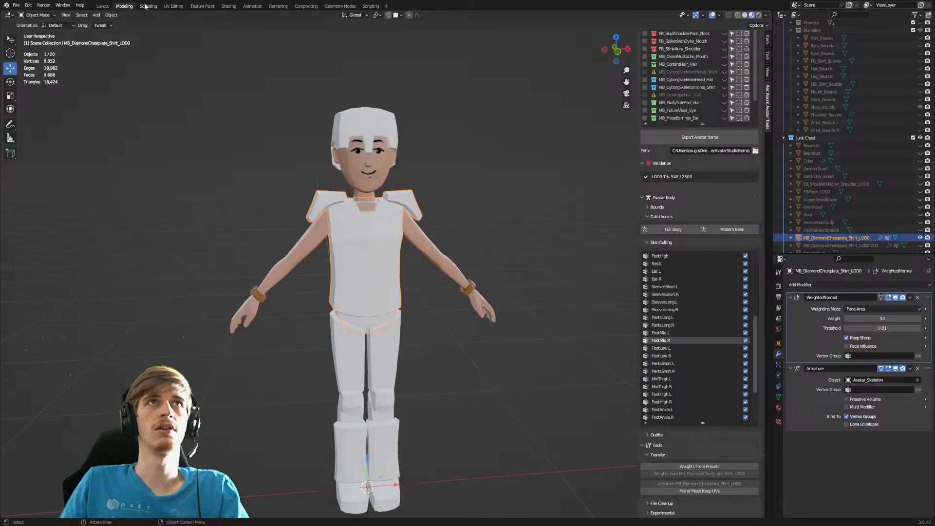
Compare the UV layouts of MB_DiamondChestplate_Shirt_LOD0 and FB_DiamondChestplate_Shirt_LOD0 in the UV Editing workspace.
key(Tab)
click(173, 6)
key(a)
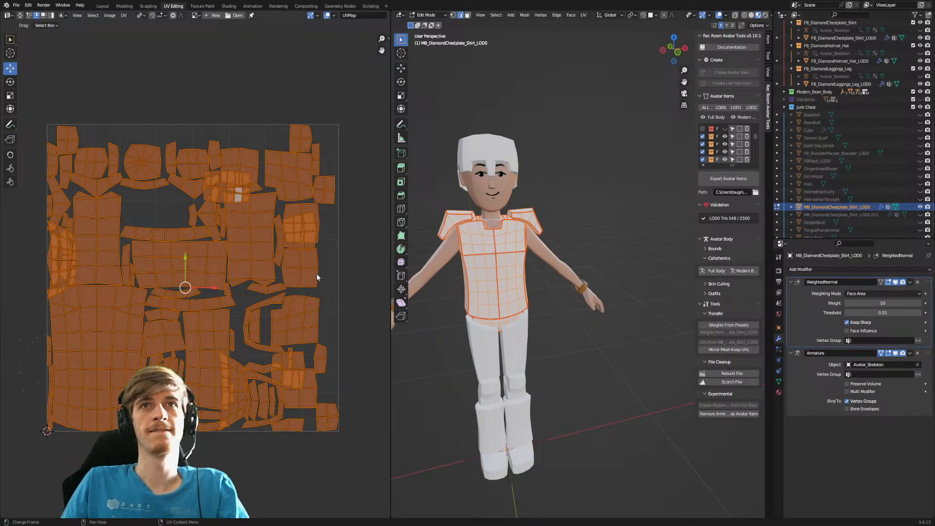
key(Tab)
click(563, 323)
middle_drag(536, 304, 580, 309)
click(832, 207)
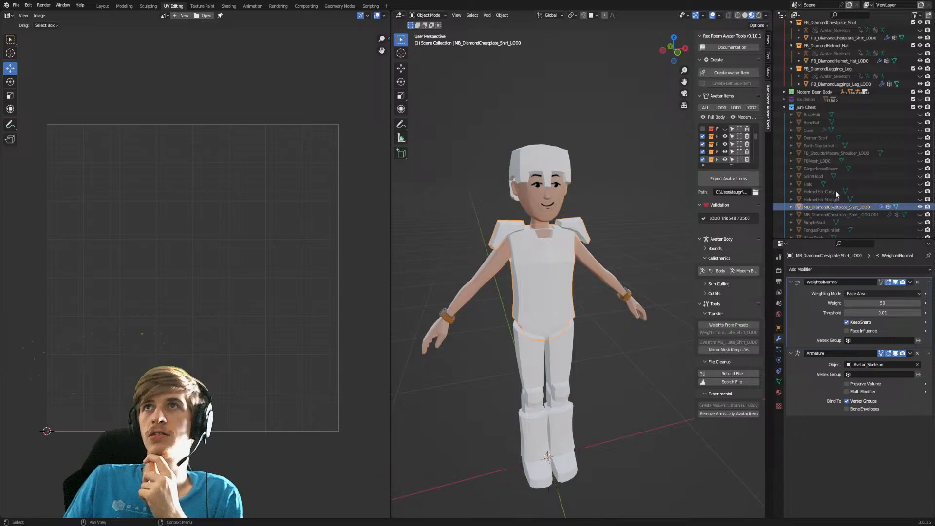
click(843, 37)
key(Tab)
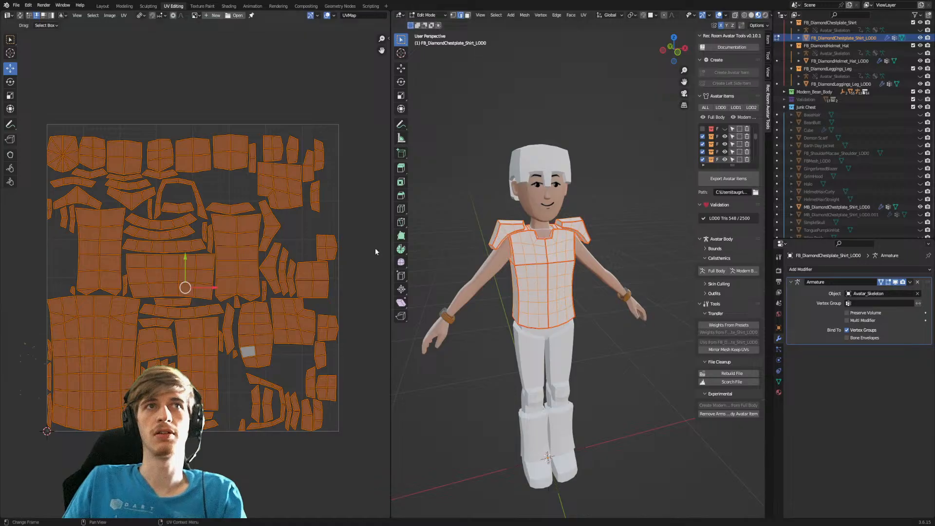
right_click(210, 261)
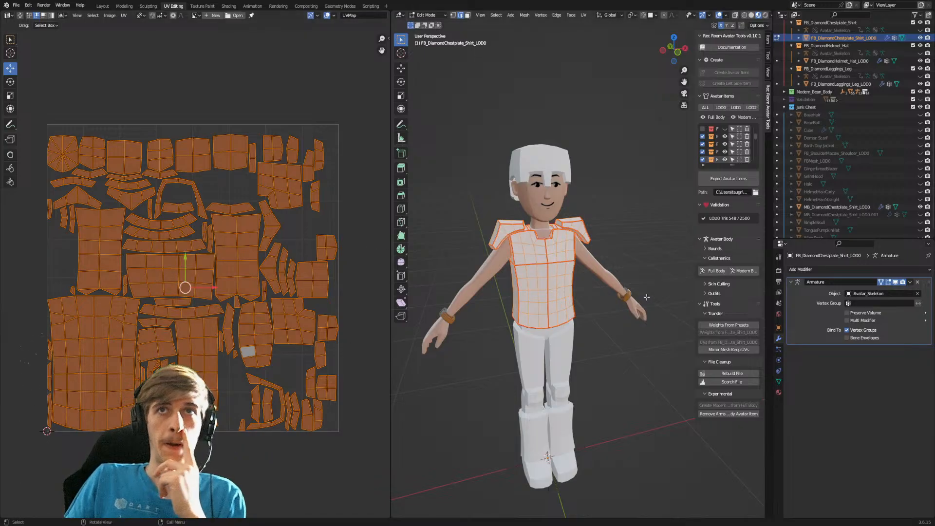
Examine the UV islands of MB_DiamondChestplate_Shirt_LOD0 again with all its faces selected, then return to Object Mode.
key(Tab)
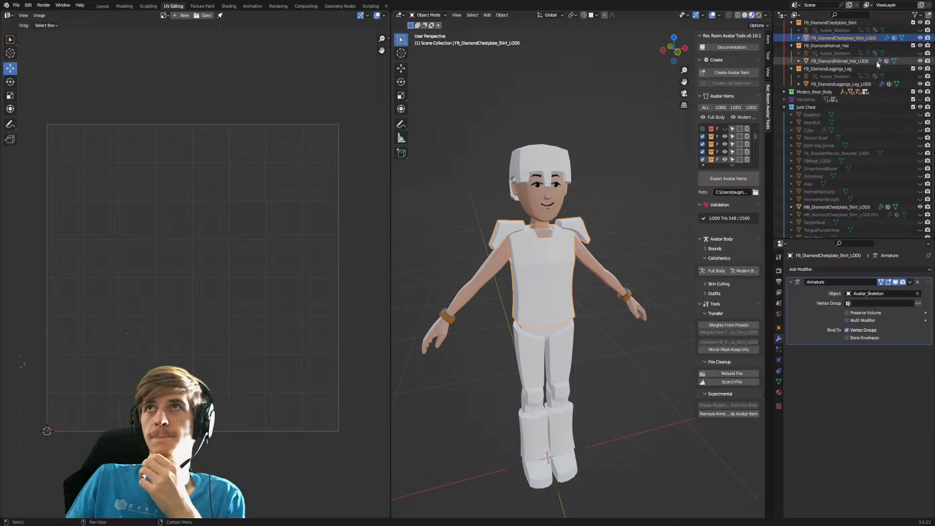
click(856, 206)
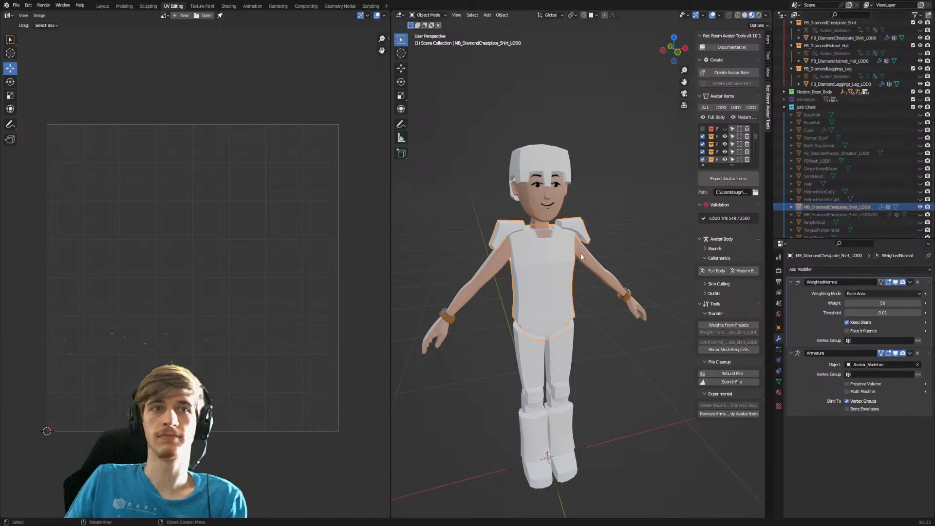
key(Tab)
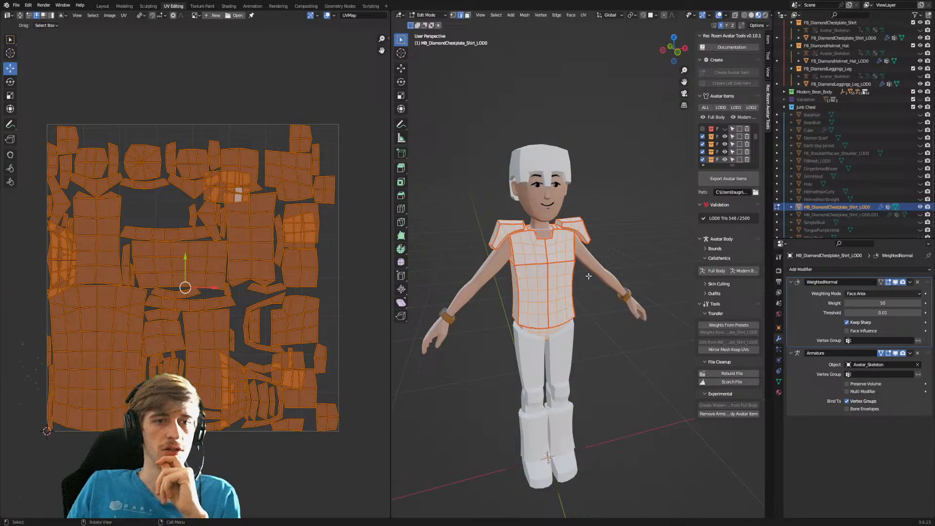
key(alt+a)
key(a)
key(Tab)
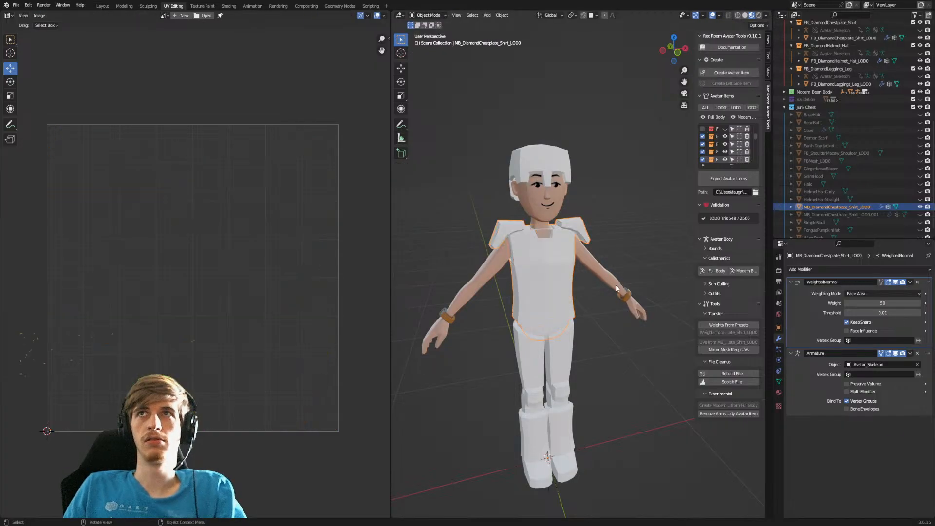
scroll(843, 171, up, 5)
scroll(844, 171, down, 4)
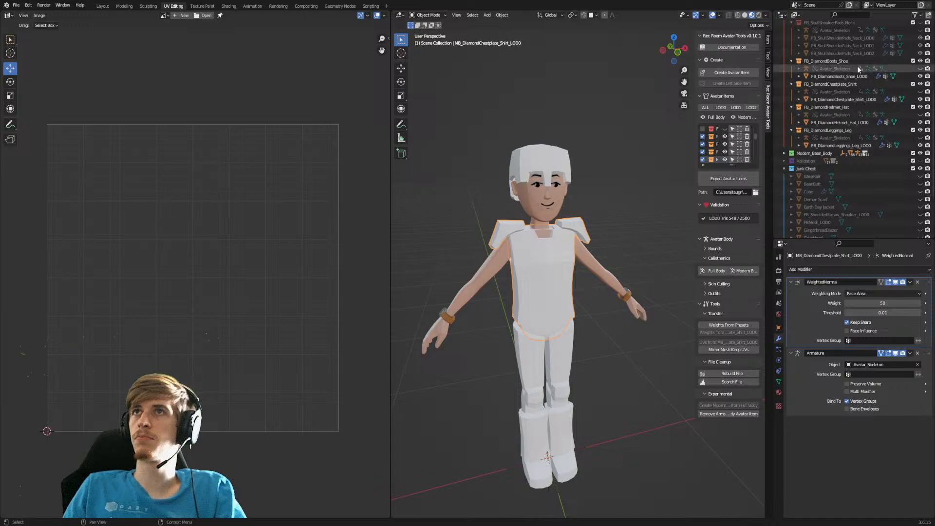
key(Tab)
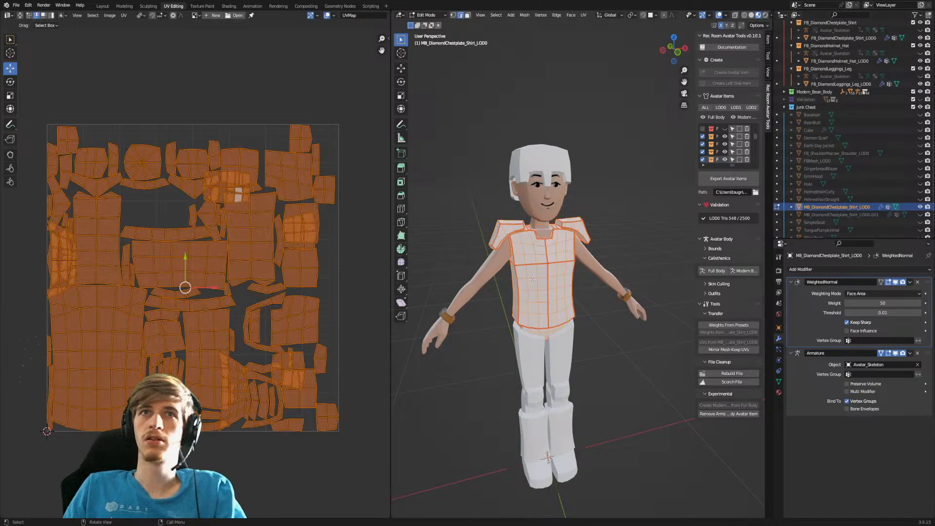
key(Tab)
scroll(851, 83, up, 5)
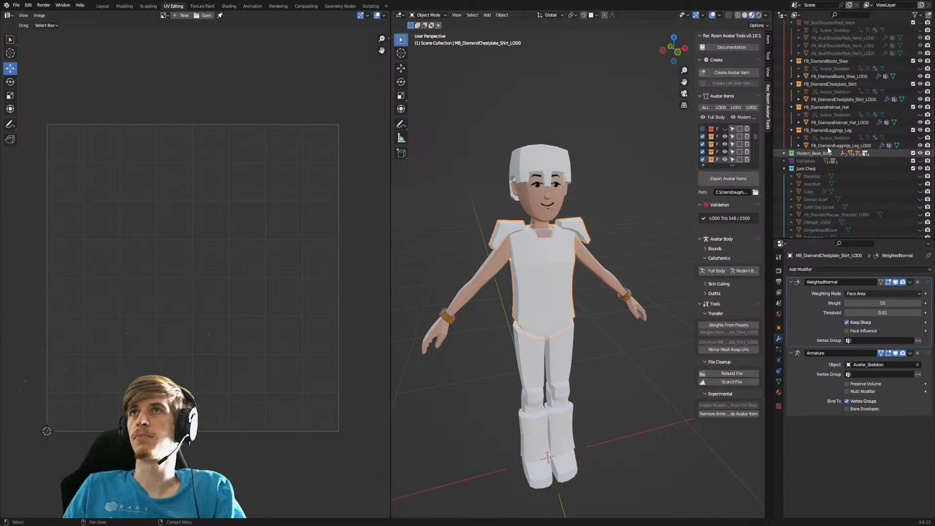
Open FB_DiamondChestplate_Shirt_LOD0 in Edit Mode and hide the FB_DiamondBoots_Shoe, FB_DiamondHelmet_Hat and FB_DiamondLeggings_Leg collections.
click(846, 100)
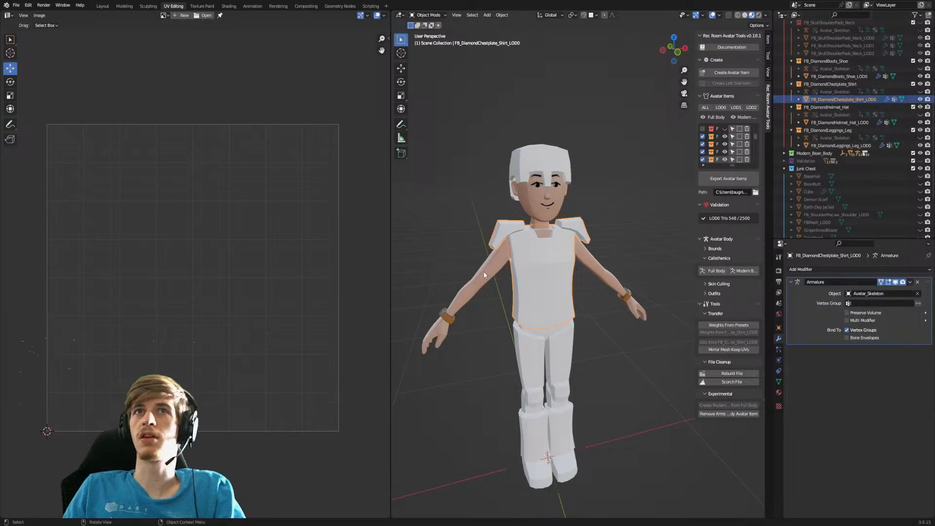
key(Tab)
middle_drag(600, 335, 628, 282)
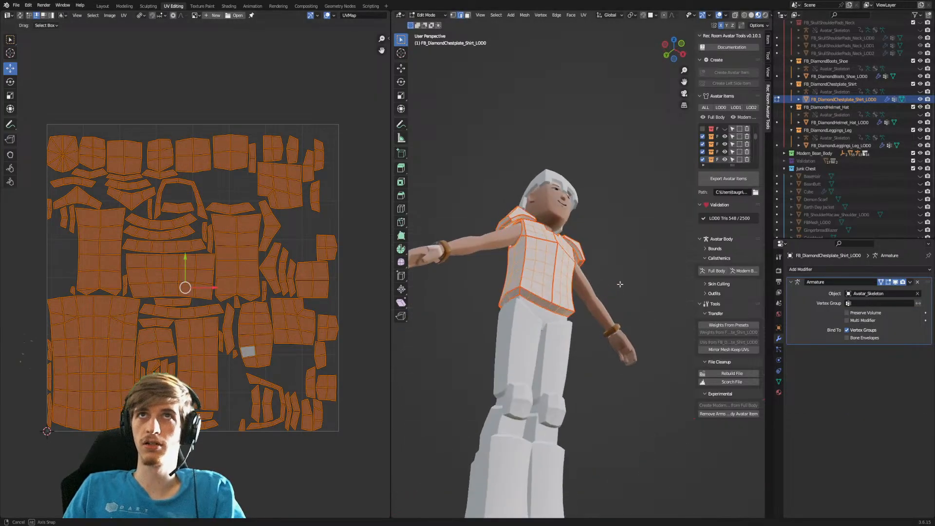
click(743, 117)
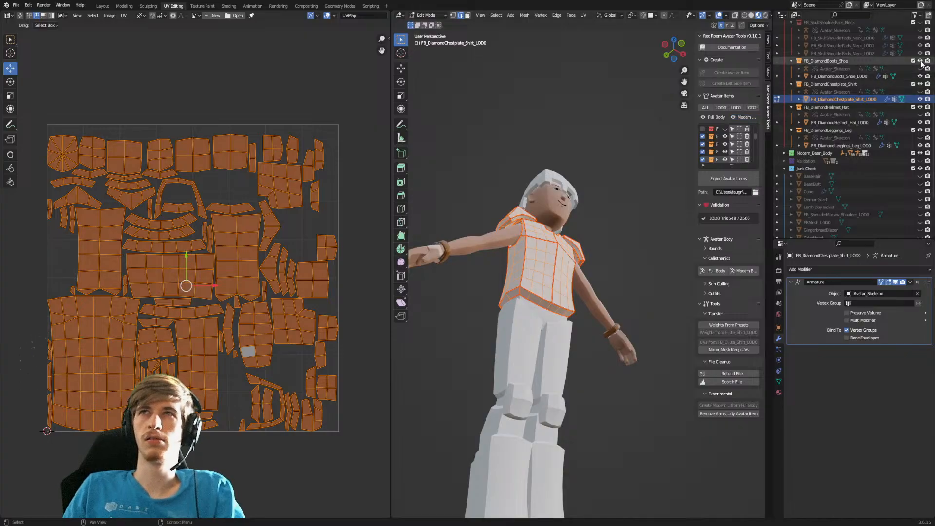
click(920, 61)
click(920, 107)
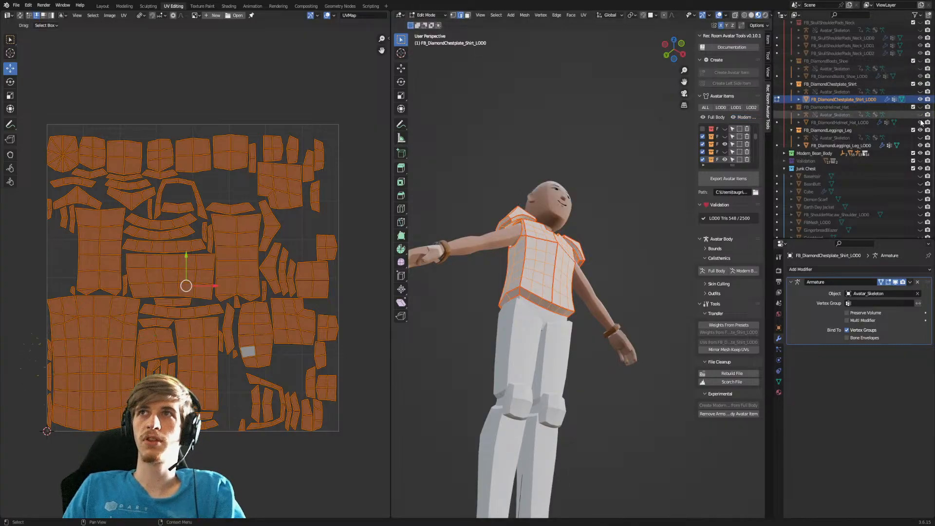
click(920, 130)
Hide MB_DiamondChestplate_Shirt_LOD0 and expose the lower rim of the full-body chestplate with none of its faces selected.
shift+middle_drag(529, 297, 541, 226)
scroll(563, 238, up, 4)
key(alt+a)
key(a)
scroll(918, 101, down, 5)
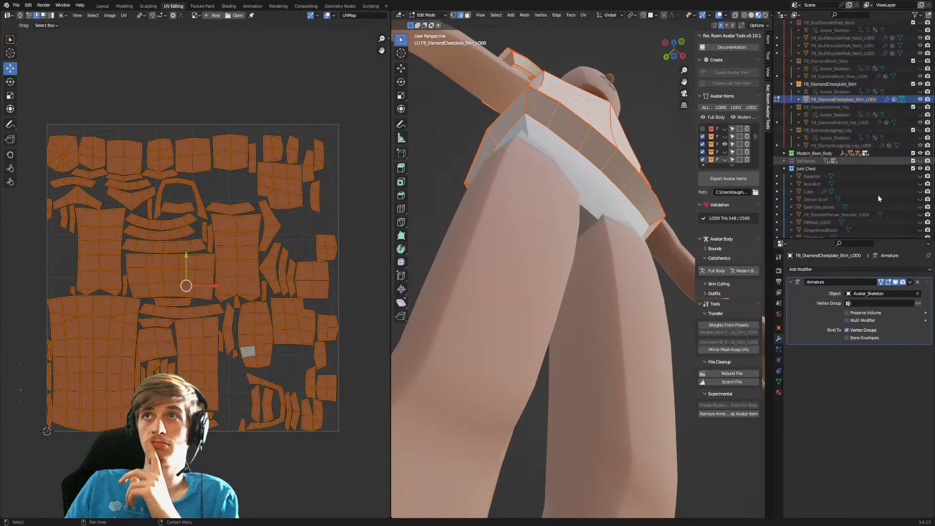
click(920, 199)
middle_drag(560, 161, 555, 200)
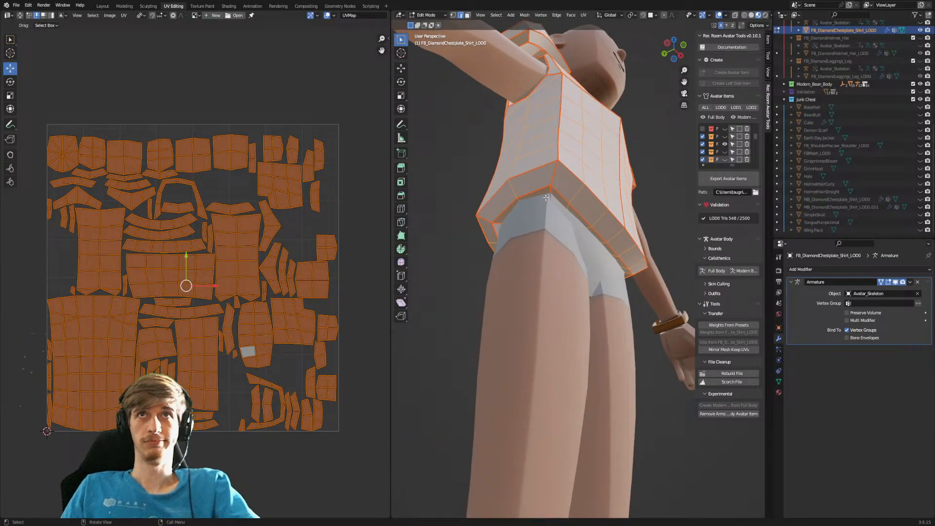
key(alt+a)
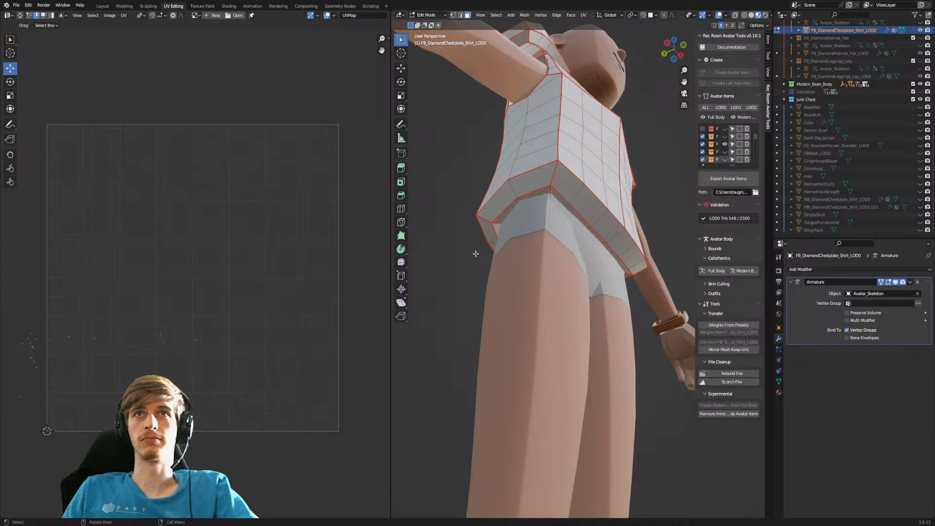
Examine the UV islands of the inner hem faces by selecting them up to their seams, and return to Object Mode.
click(526, 199)
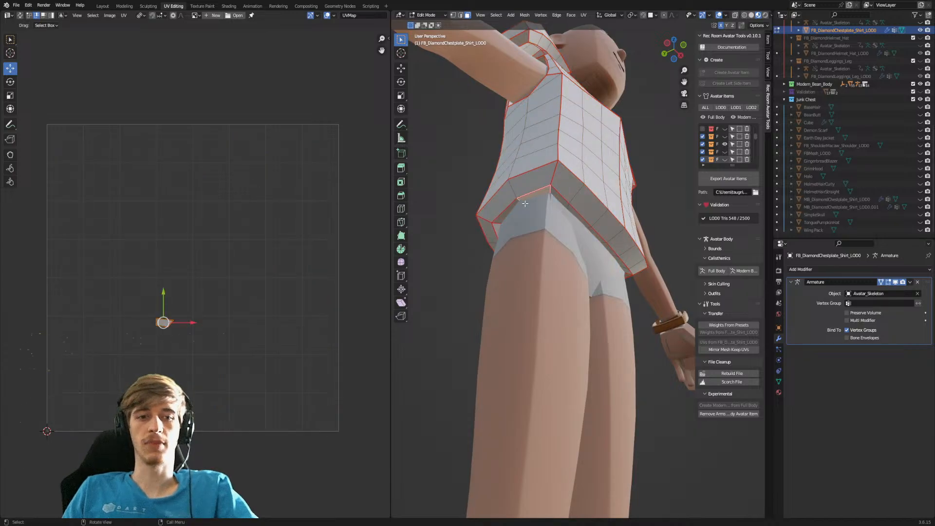
key(ctrl+l)
key(l)
key(l)
key(l)
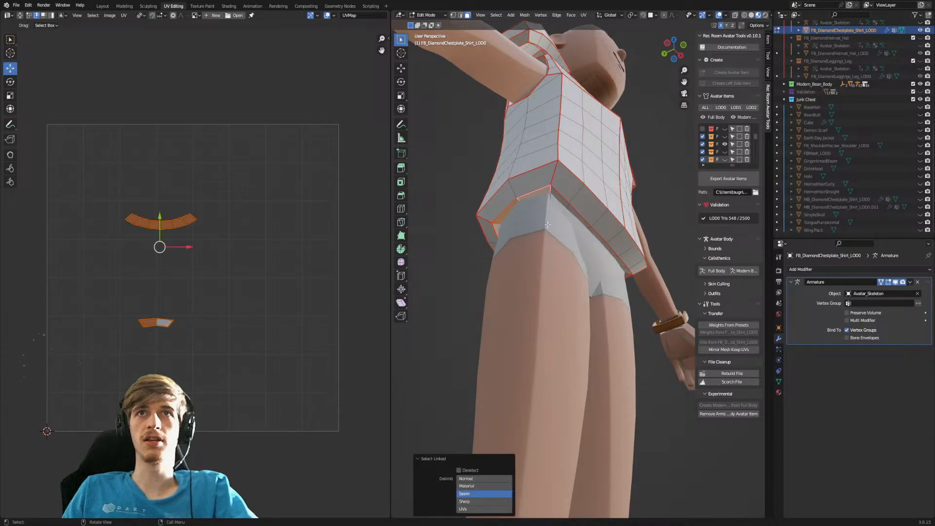
middle_drag(578, 253, 587, 234)
key(l)
key(Tab)
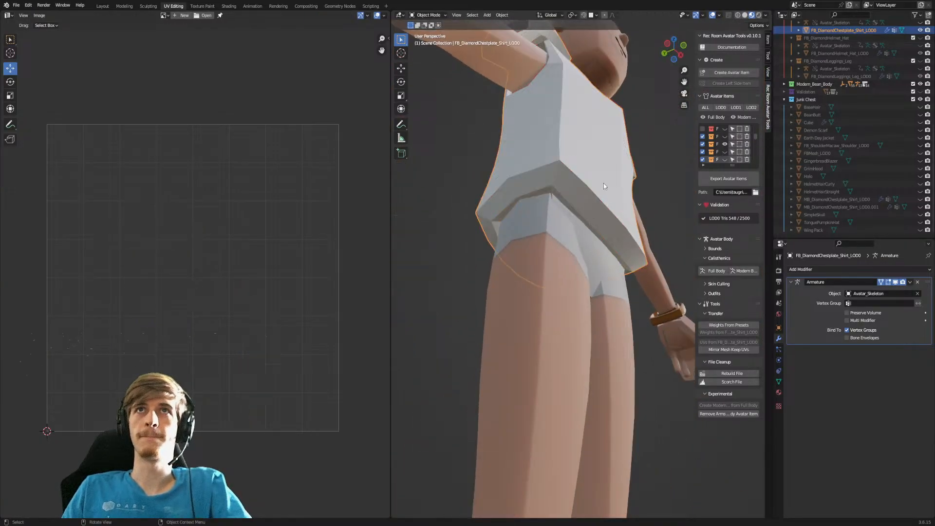
middle_drag(603, 183, 587, 226)
scroll(587, 226, down, 6)
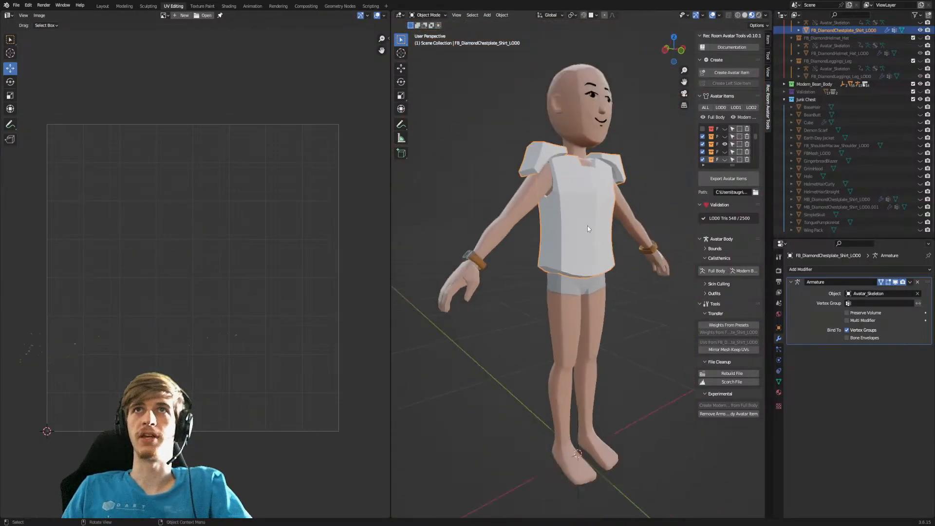
Unhide MB_DiamondChestplate_Shirt_LOD0 and open it together with FB_DiamondChestplate_Shirt_LOD0 in Edit Mode, comparing the two shirts by toggling visibility.
click(920, 200)
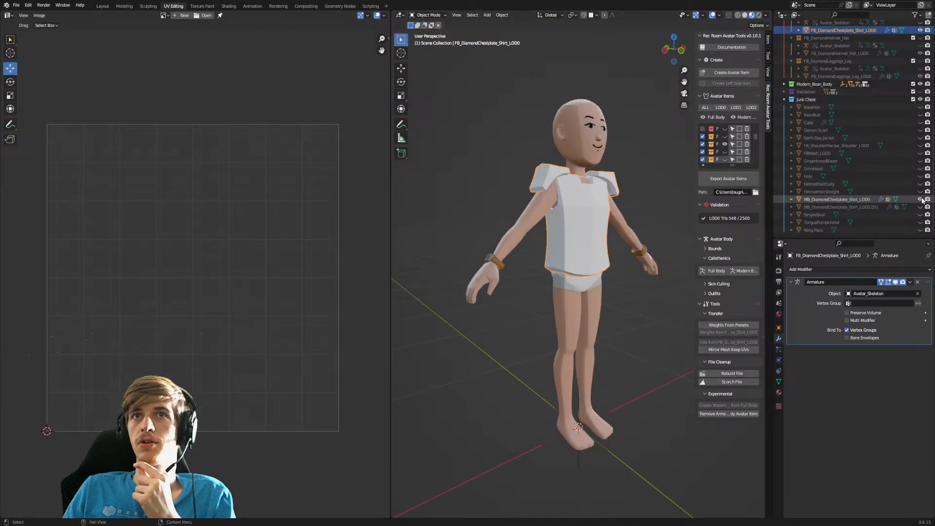
click(895, 200)
scroll(857, 137, up, 5)
click(857, 107)
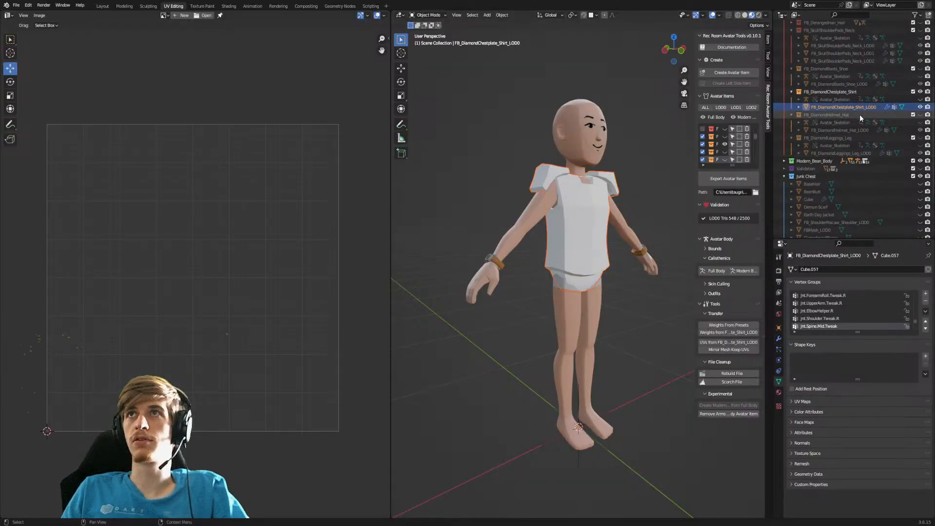
scroll(860, 117, down, 4)
key(Tab)
shift+middle_drag(611, 295, 548, 285)
click(920, 200)
click(920, 200)
click(920, 199)
click(920, 199)
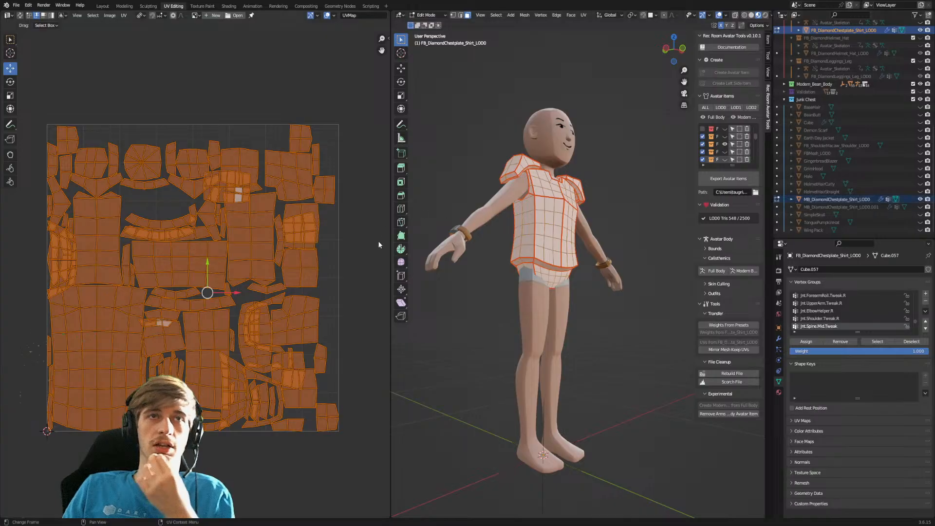
Unwrap all faces of both chestplate shirt meshes.
key(a)
key(u)
click(251, 291)
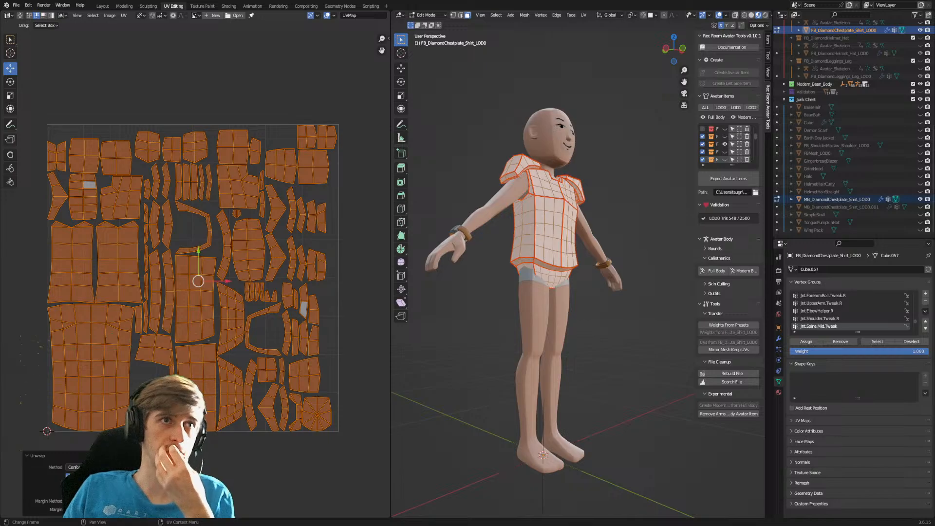
Pack the UV islands of both shirts using Exact Shape (Concave), with scaling and rotation enabled and a scaled margin of 0.002.
key(F3)
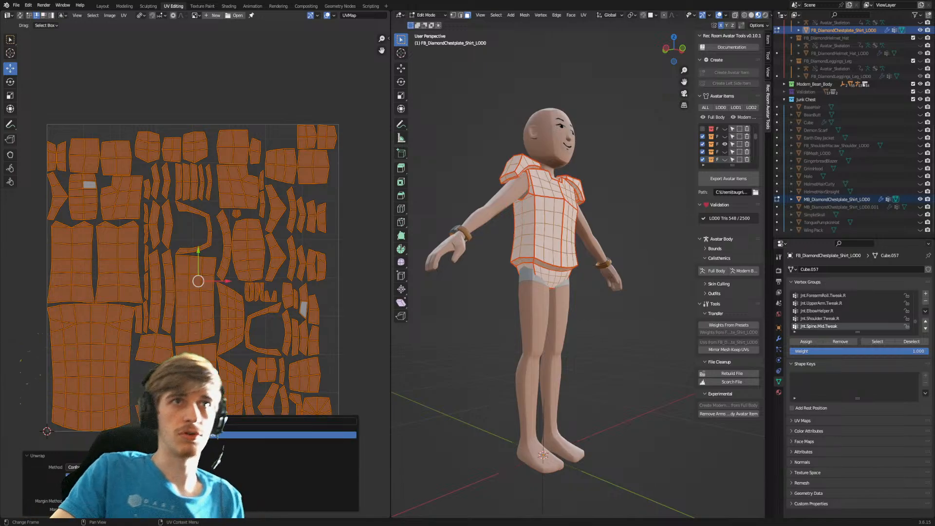
text(pack)
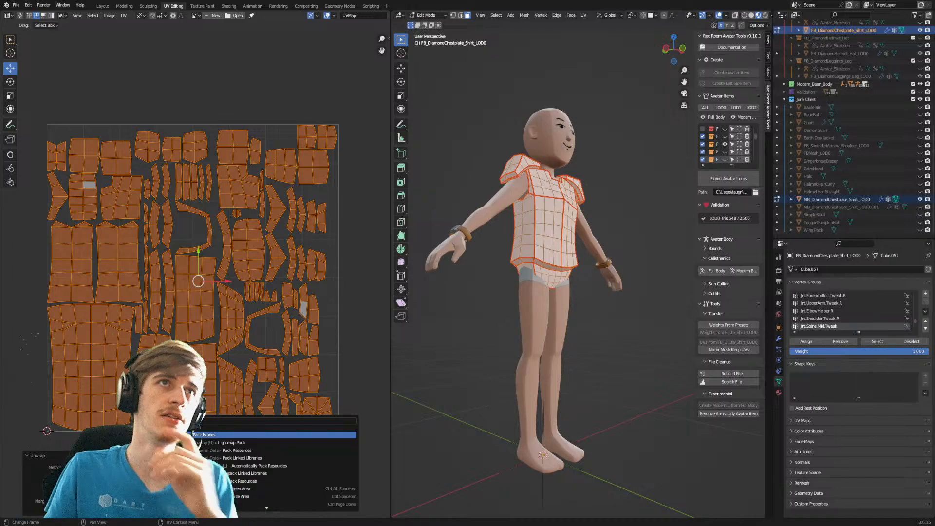
key(Return)
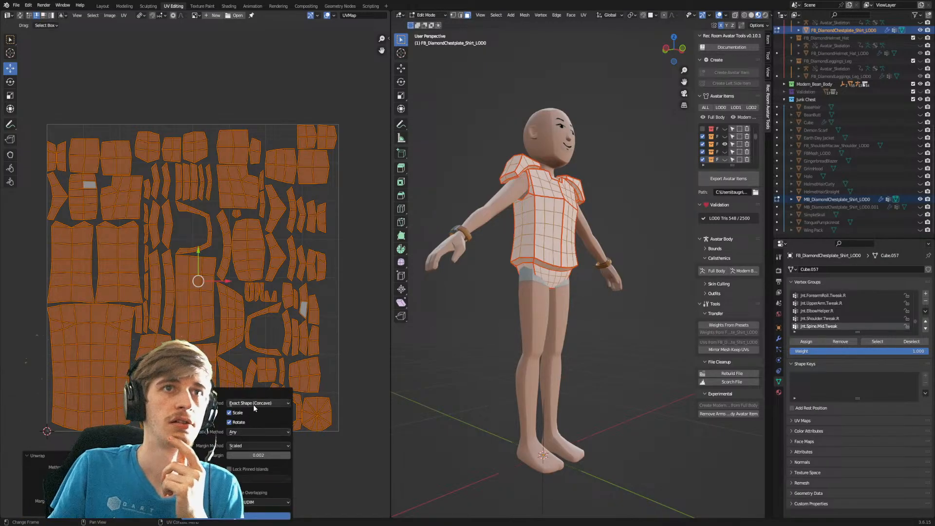
click(257, 515)
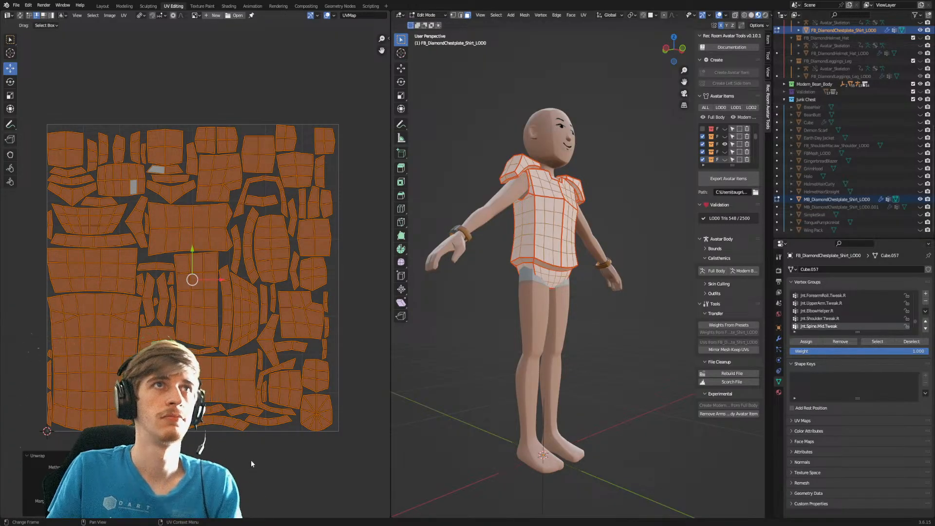
Check the full UV layout of FB_DiamondChestplate_Shirt_LOD0 in Edit Mode and return to Object Mode.
key(Tab)
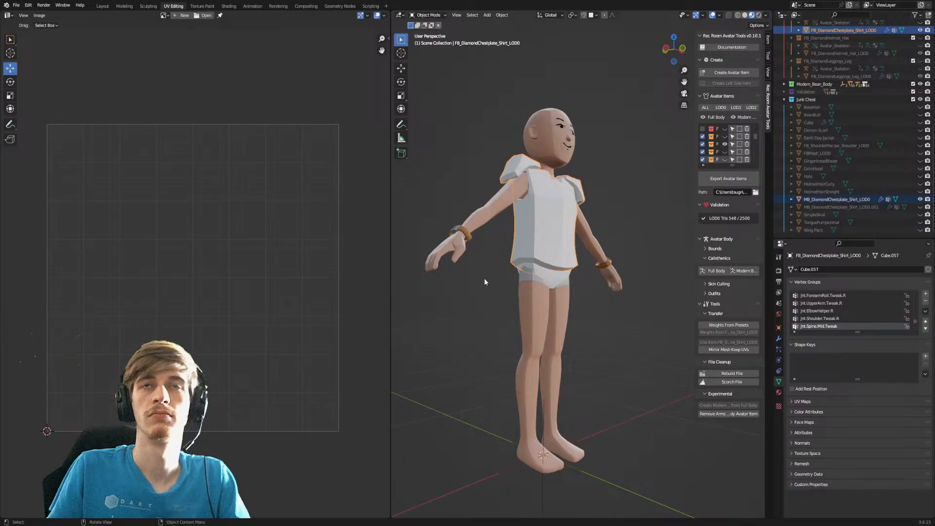
key(Tab)
key(a)
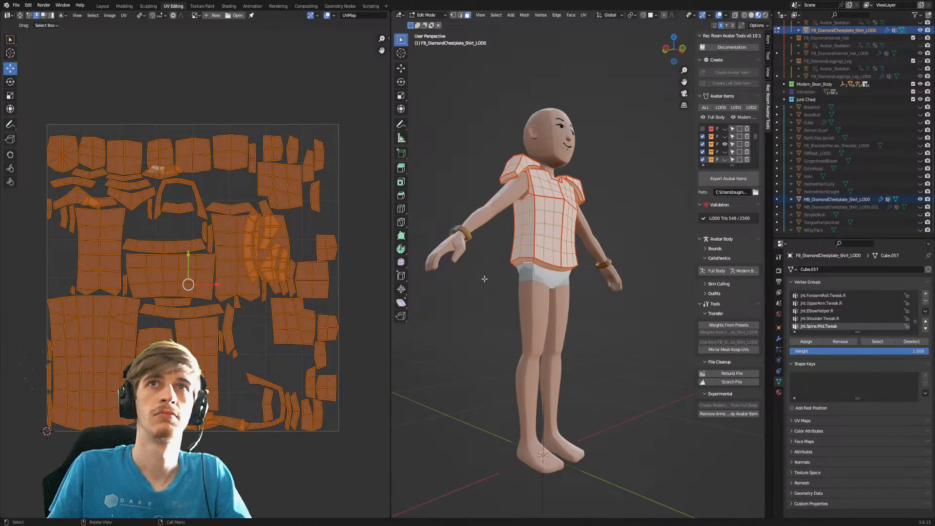
key(Tab)
Select MB_DiamondChestplate_Shirt_LOD0 and play the avatar animation from the front to check how the shirts deform.
click(542, 267)
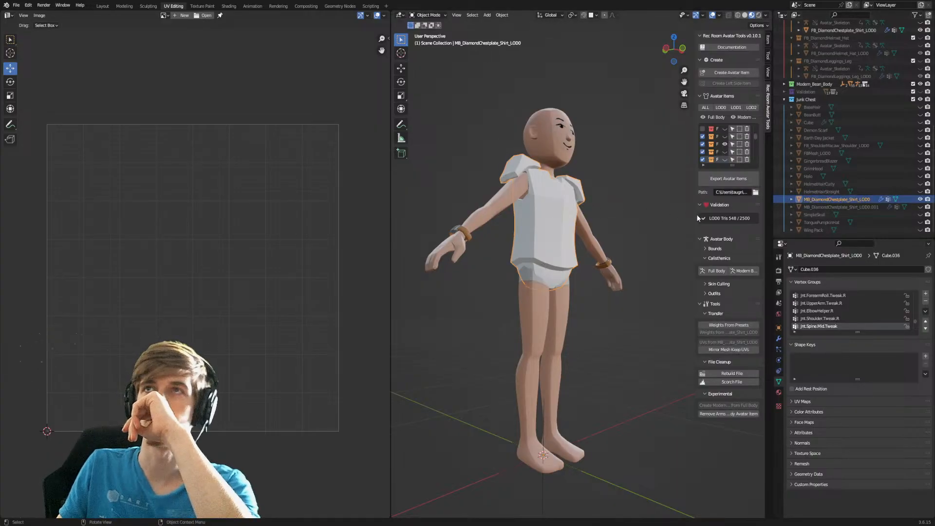
key(KP_1)
scroll(870, 131, up, 5)
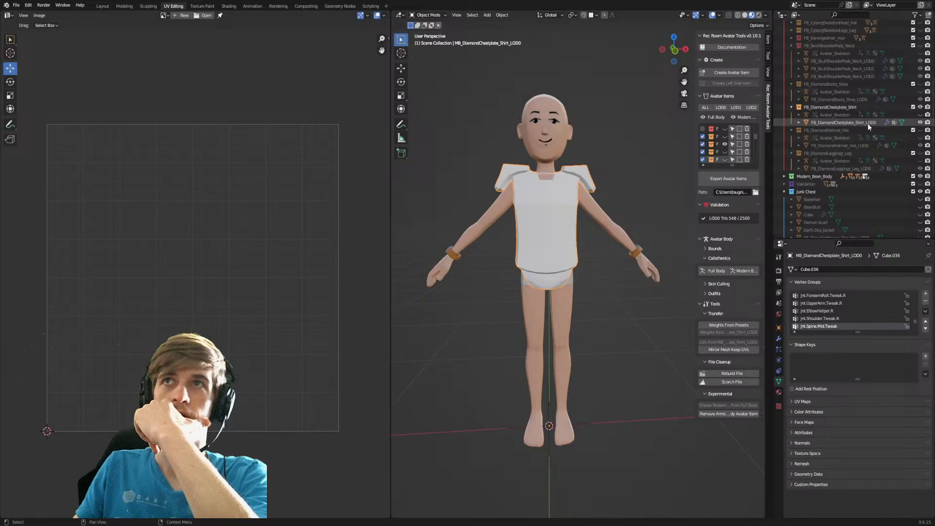
scroll(868, 126, down, 5)
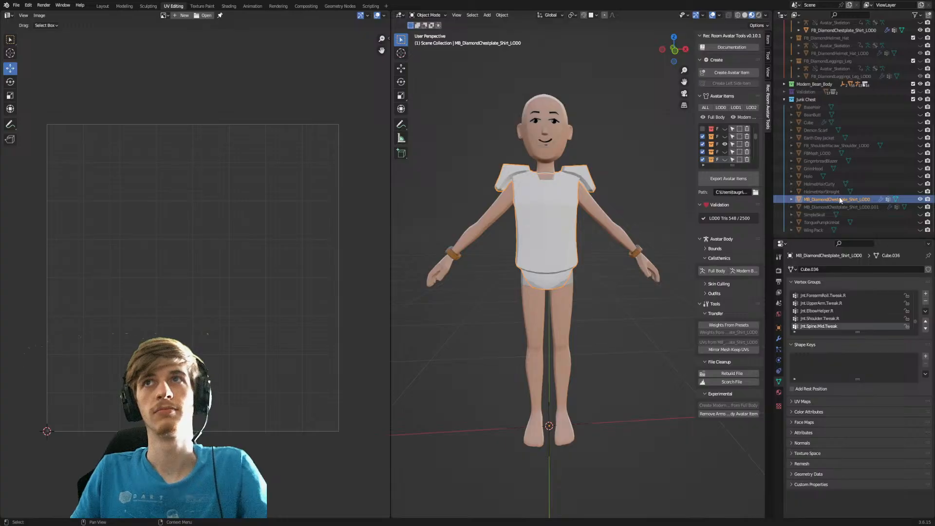
key(space)
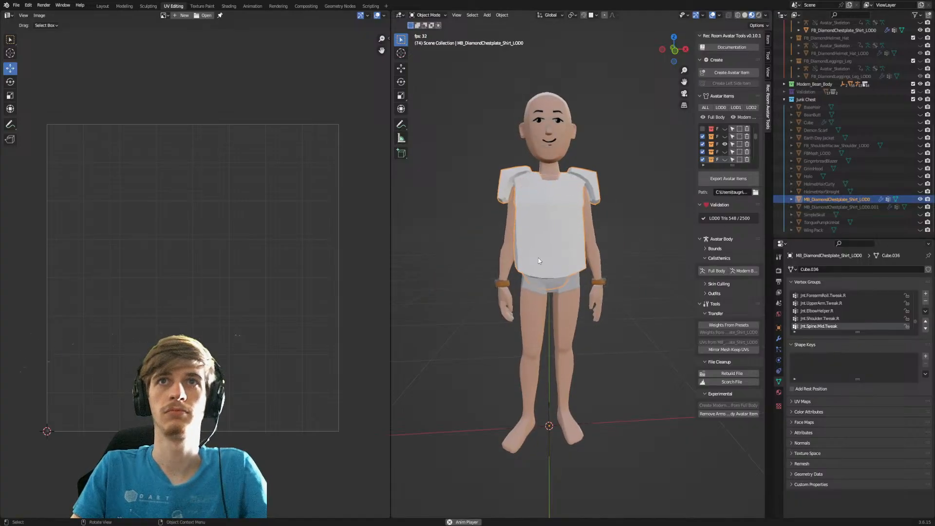
key(Escape)
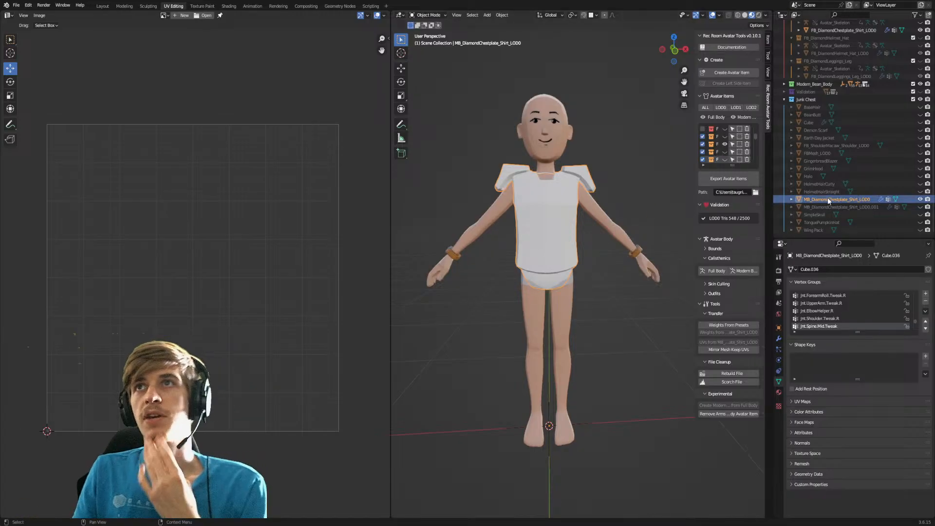
Duplicate MB_DiamondChestplate_Shirt_LOD0 in place in the Modeling workspace and rename the copy FB_DiamondChestplate_Shirt_LOD0.D.
click(124, 5)
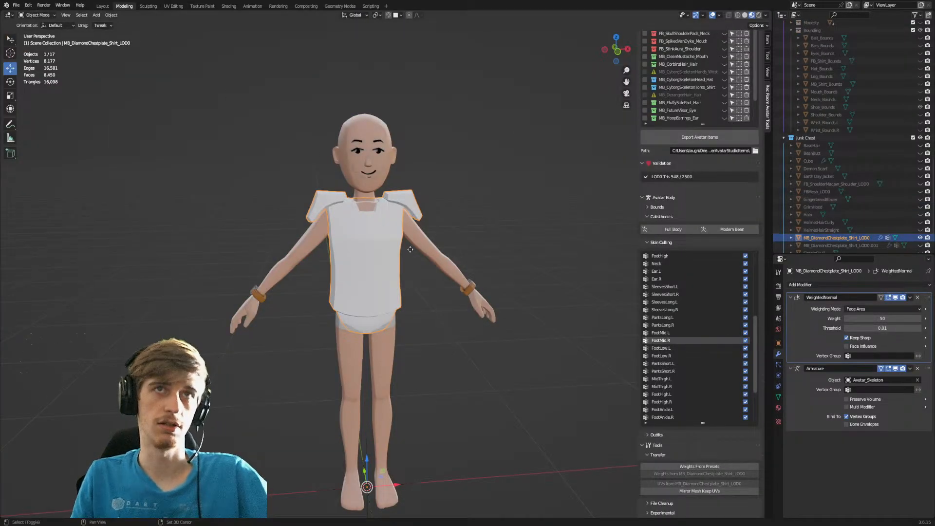
key(shift+d)
right_click(453, 269)
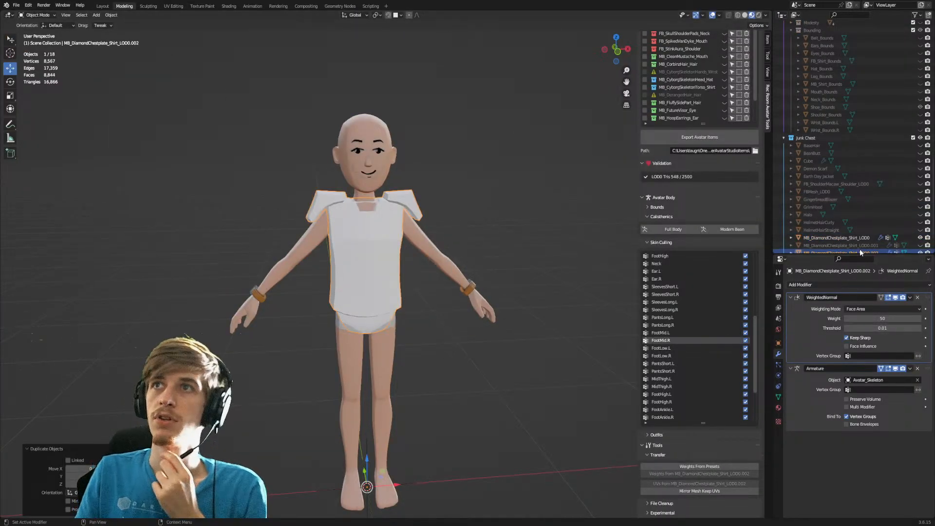
scroll(862, 220, down, 3)
double_click(866, 223)
click(892, 222)
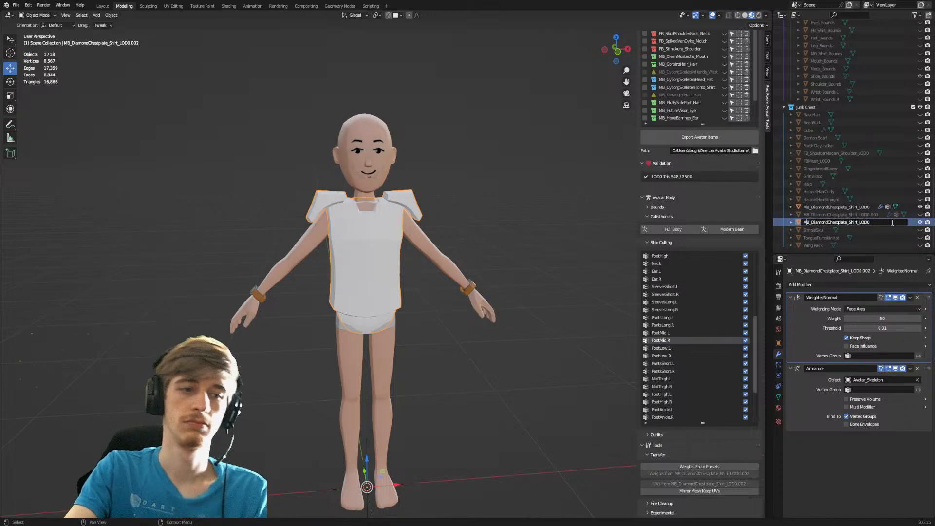
key(BackSpace)
text(F)
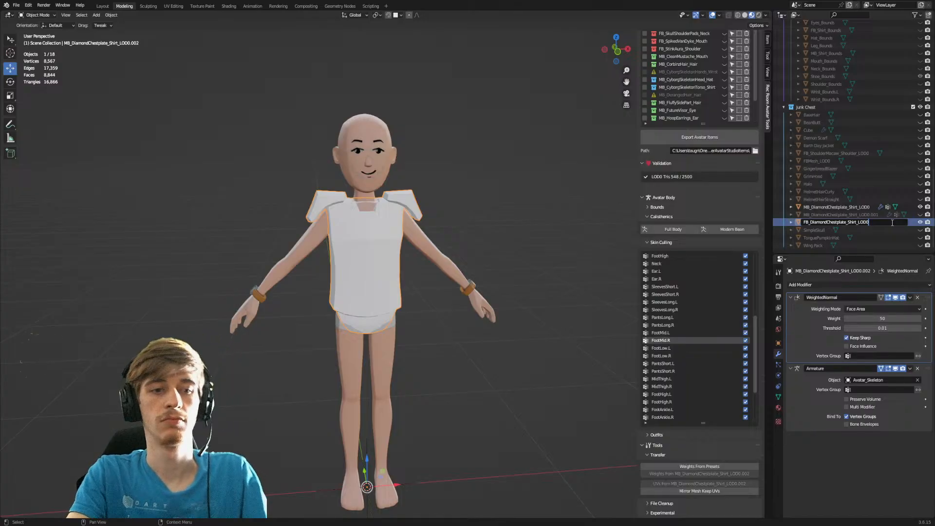
key(Return)
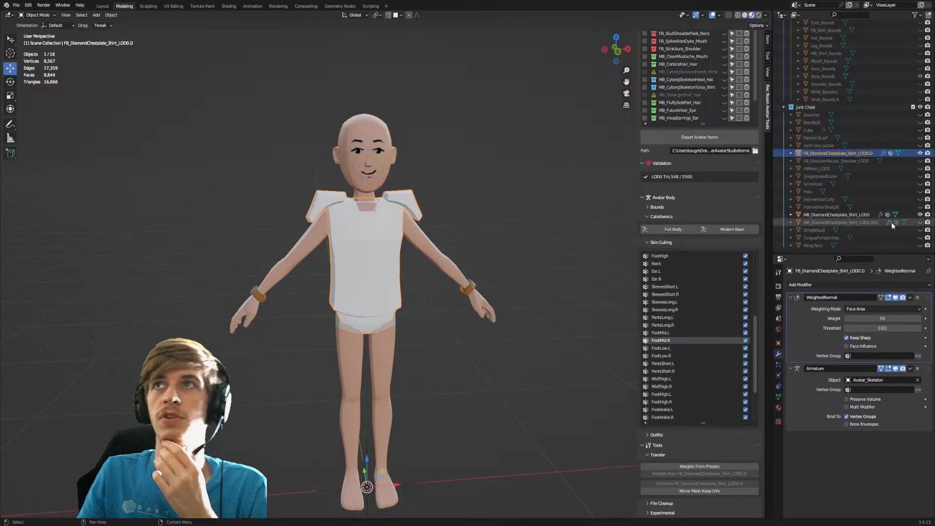
Move the renamed duplicate into the FB_DiamondChestplate_Shirt collection and hide it, keeping FB_DiamondChestplate_Shirt_LOD0 selected.
drag(830, 138, 839, 44)
click(843, 54)
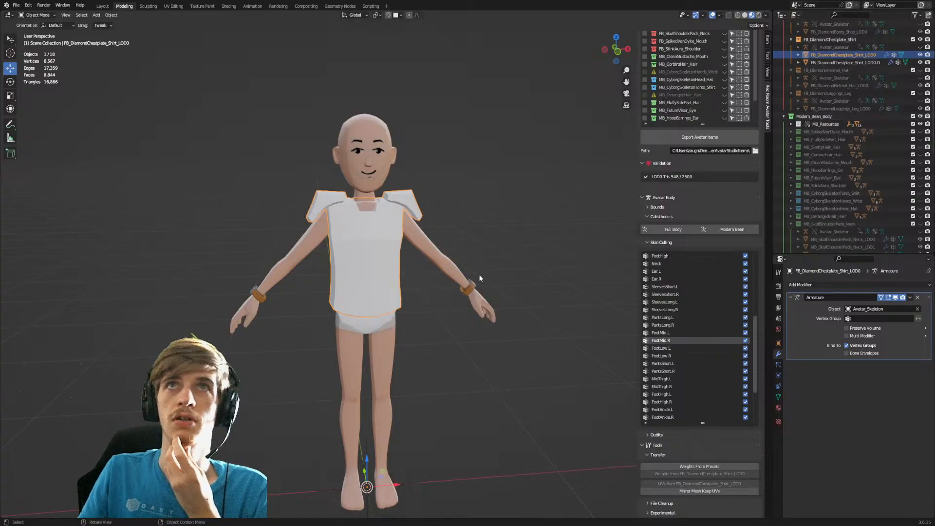
click(920, 62)
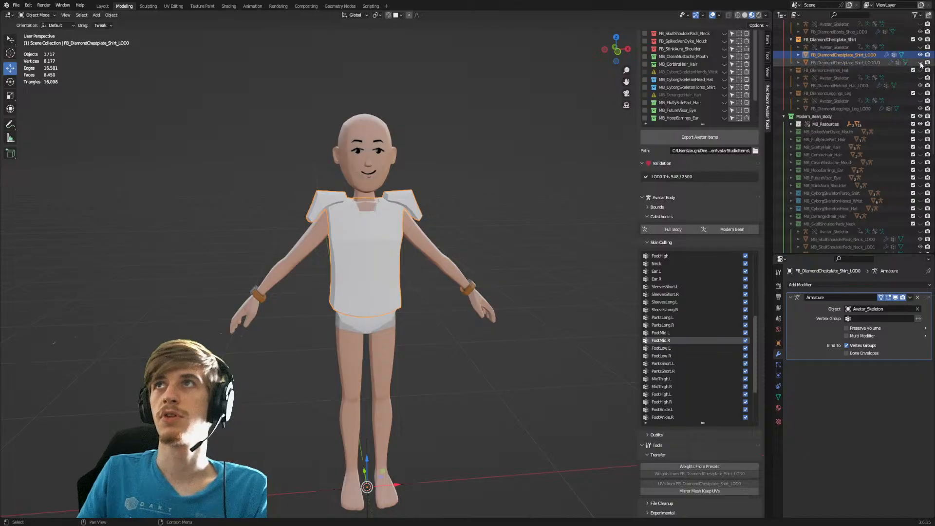
Hide MB_DiamondChestplate_Shirt_LOD0 in the Junk Chest collection.
scroll(890, 152, down, 10)
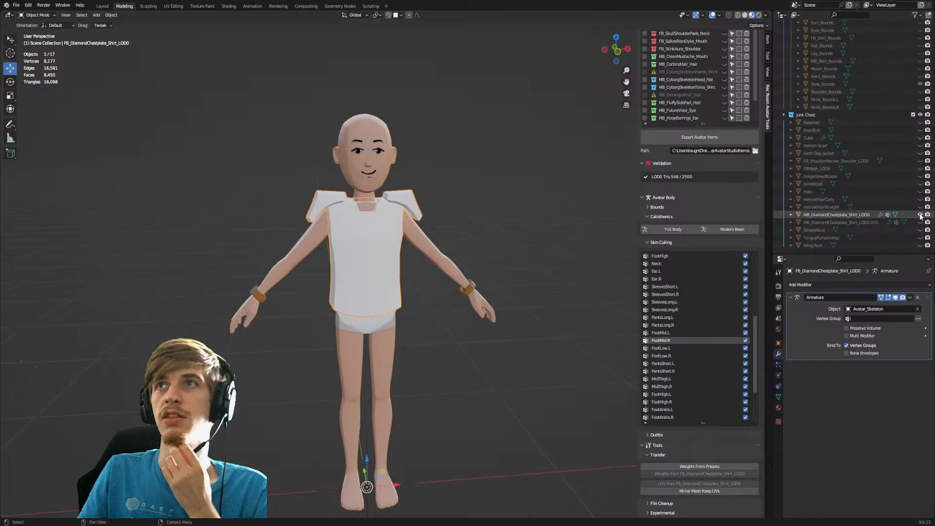
click(920, 214)
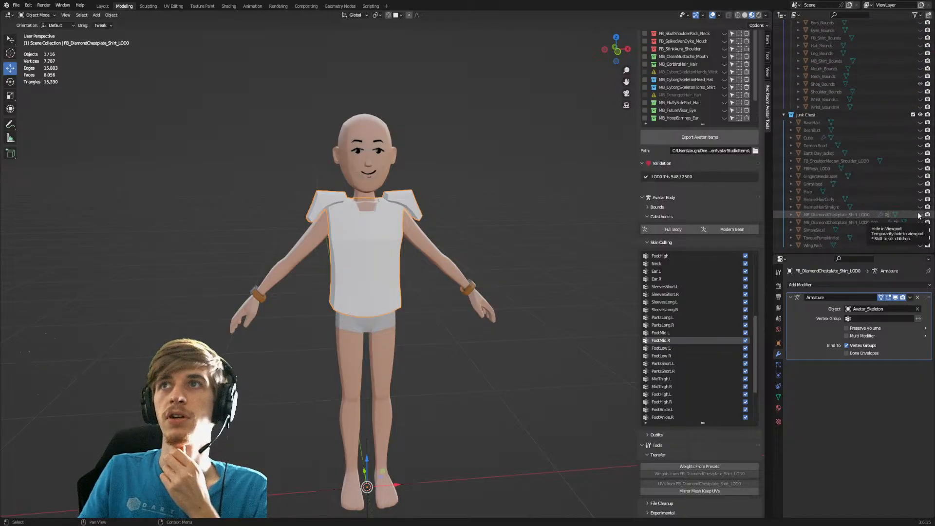
click(920, 214)
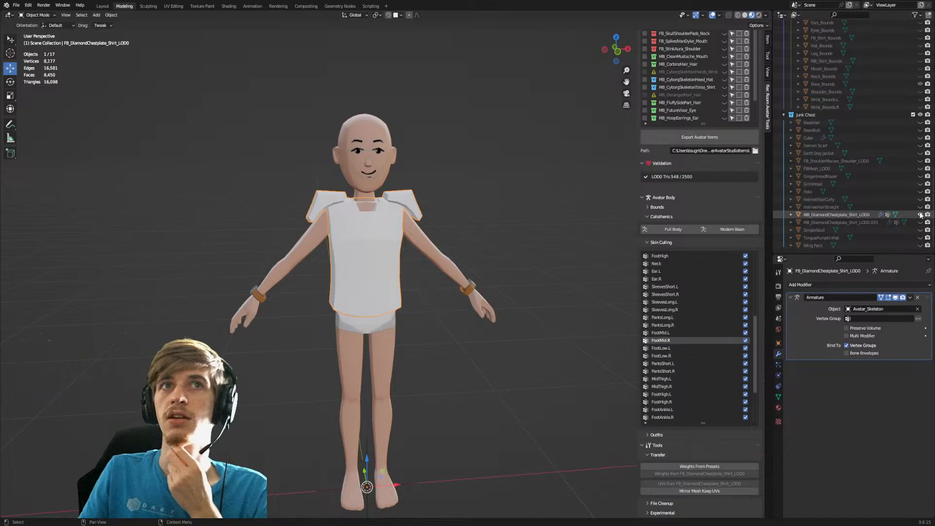
click(920, 215)
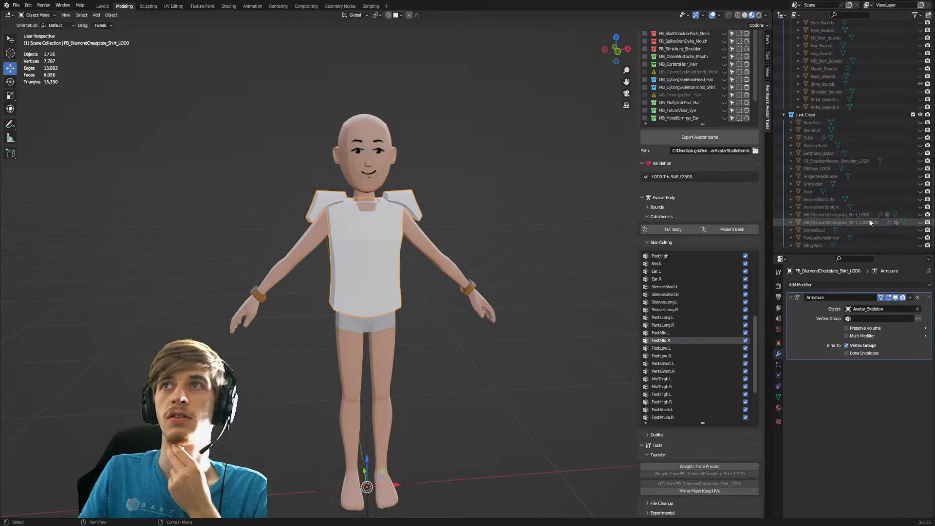
Delete MB_DiamondChestplate_Shirt_LOD0.001 from the Junk Chest collection and select the remaining MB shirt.
right_click(869, 222)
click(857, 222)
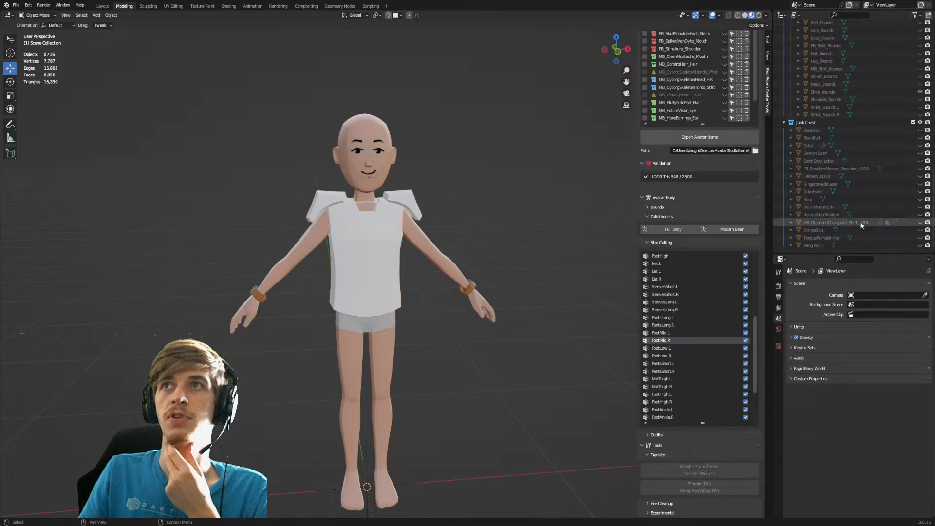
click(861, 222)
Select FB_DiamondChestplate_Shirt_LOD0 and toggle its visibility off and on to check which shirt is displayed on the body.
scroll(887, 199, up, 4)
scroll(885, 193, up, 10)
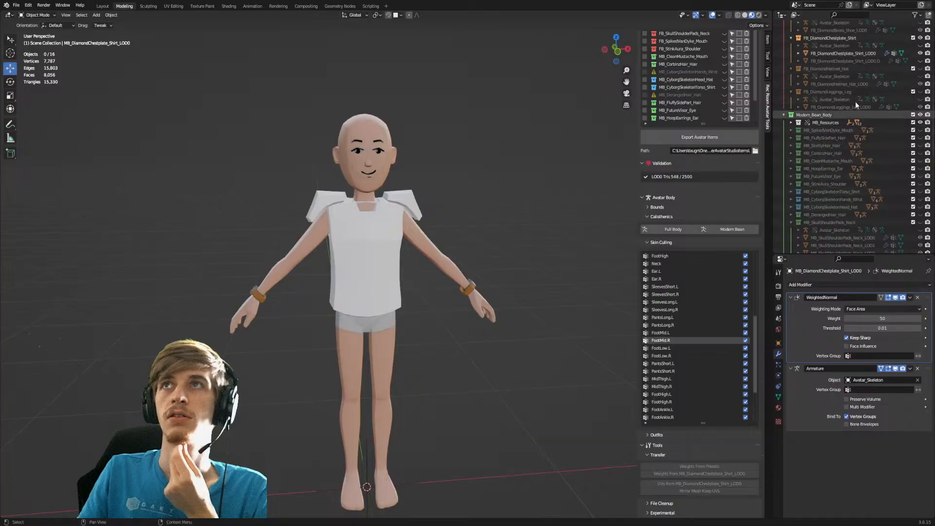
click(860, 100)
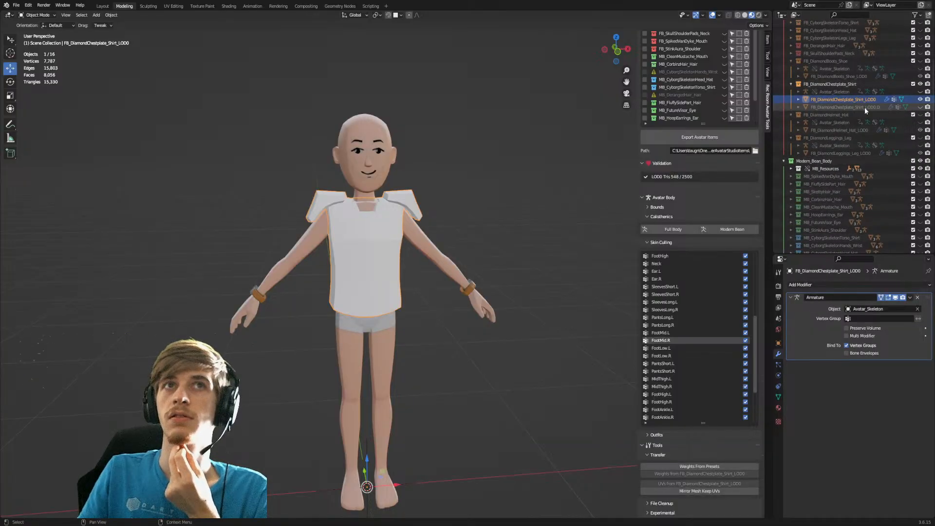
click(920, 99)
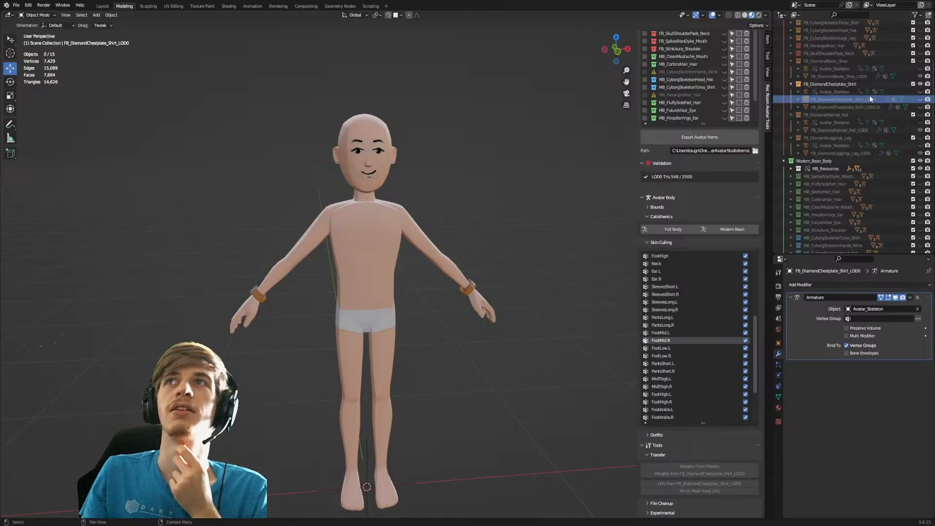
click(920, 99)
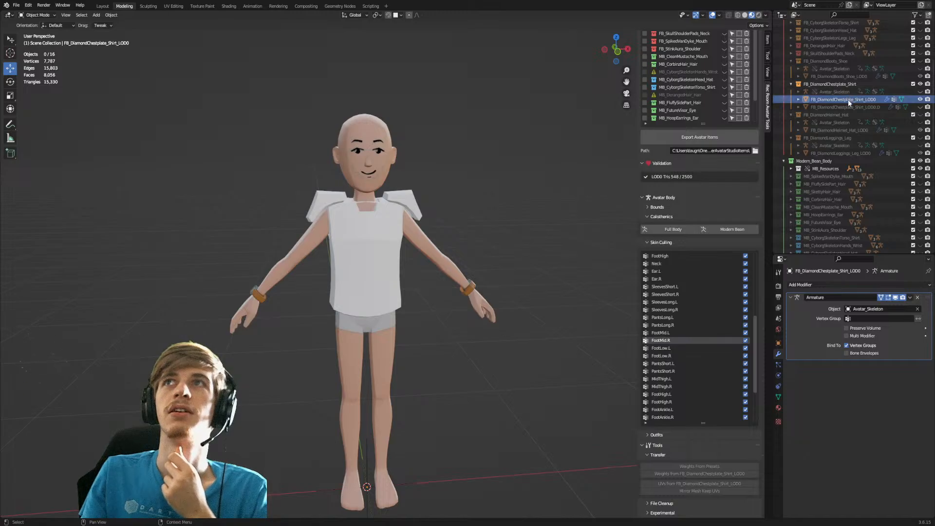
Edit the FB_DiamondChestplate_Shirt_LOD0 mesh and select the linked face strips along the underside of the shirt's lower hem.
key(Tab)
scroll(432, 342, up, 5)
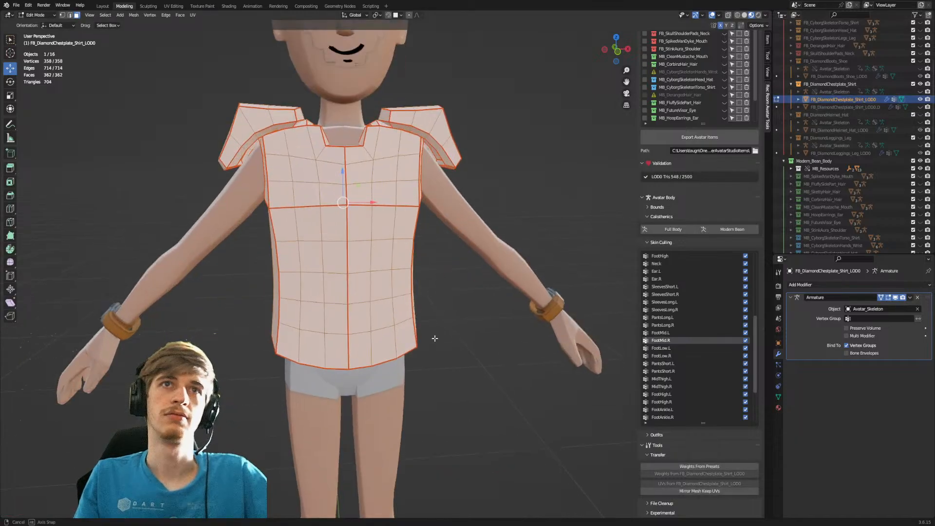
middle_drag(432, 342, 479, 344)
click(464, 376)
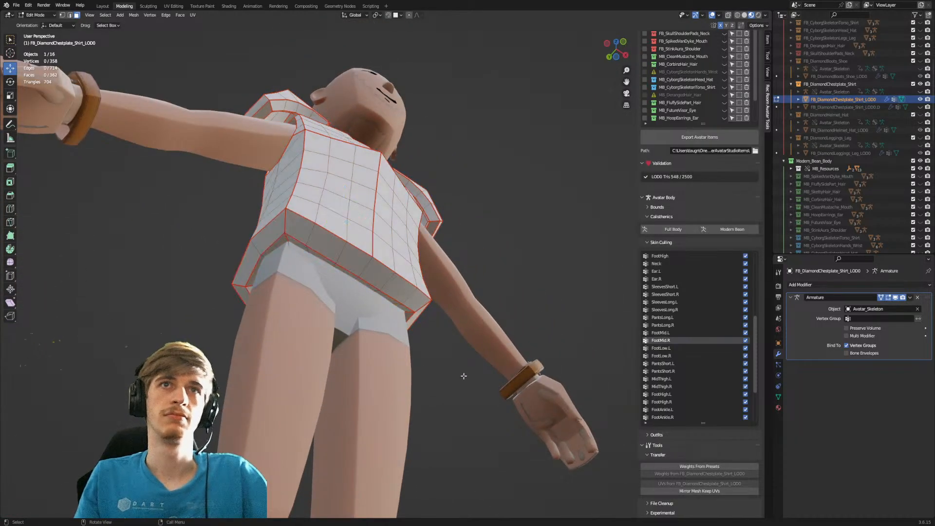
click(392, 302)
key(ctrl+l)
key(l)
key(l)
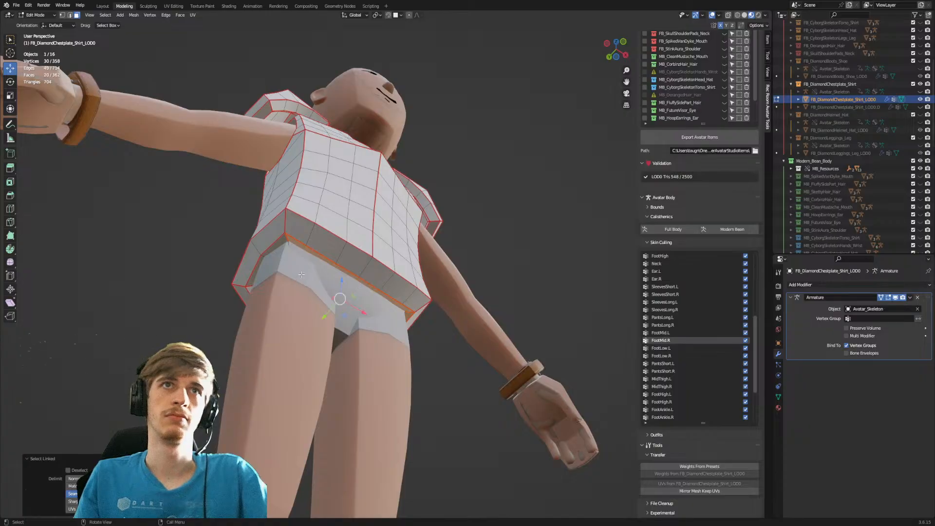
key(l)
middle_drag(265, 280, 195, 92)
Invert the face selection and delete the rest of the shirt, keeping only the underside hem strip, and return to Object Mode.
click(105, 14)
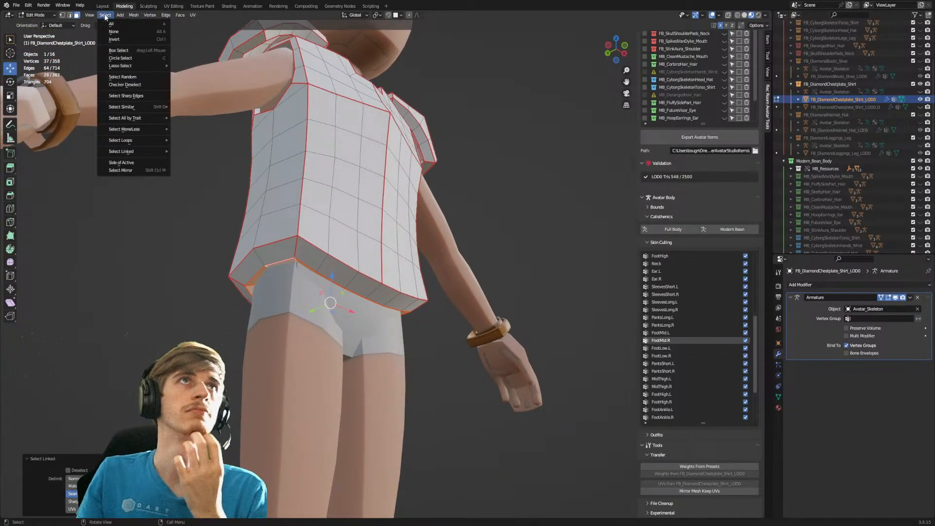
click(120, 46)
middle_drag(253, 64, 274, 152)
right_click(354, 233)
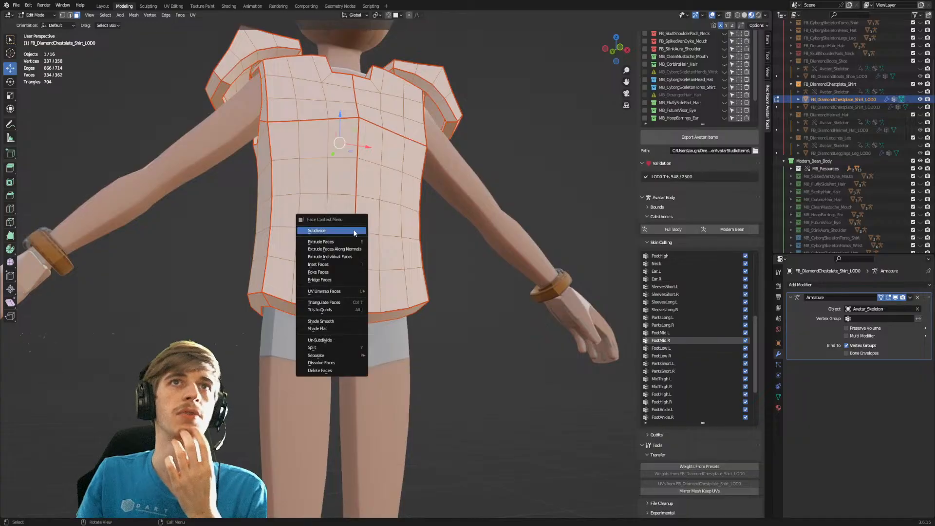
click(340, 372)
middle_drag(346, 176, 368, 223)
scroll(342, 219, down, 3)
key(Tab)
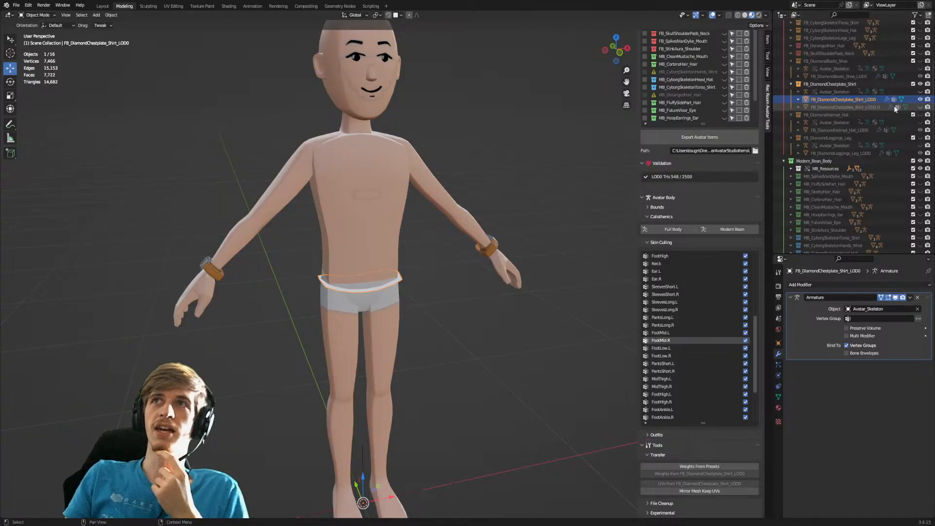
Show FB_DiamondChestplate_Shirt_LOD0.D, hide FB_DiamondChestplate_Shirt_LOD0, and open the .D mesh for editing with nothing selected.
click(858, 107)
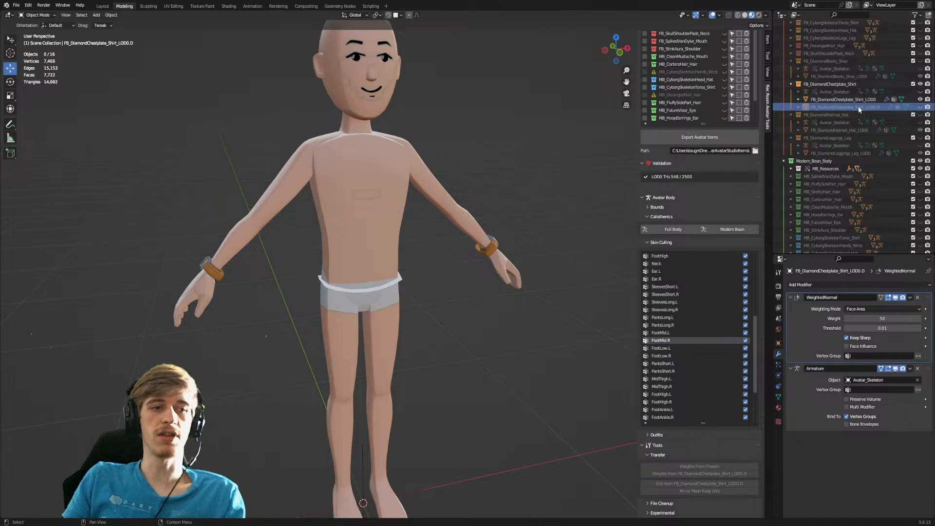
click(920, 107)
click(920, 98)
click(400, 176)
key(Tab)
key(KP_Decimal)
click(465, 329)
middle_drag(465, 329, 367, 301)
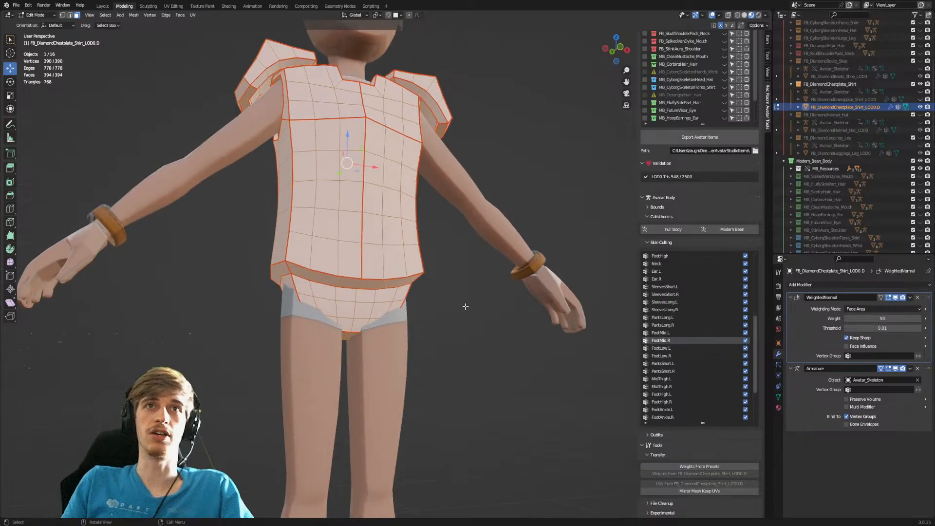
Select the linked faces covering the crotch and underside below the hem of the .D shirt and delete them.
key(l)
key(l)
middle_drag(408, 310, 371, 316)
key(l)
key(l)
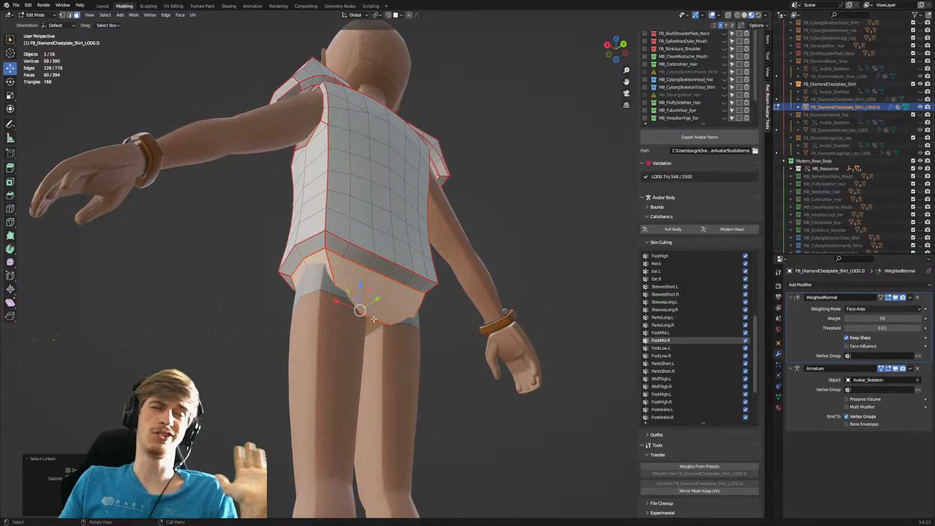
right_click(374, 319)
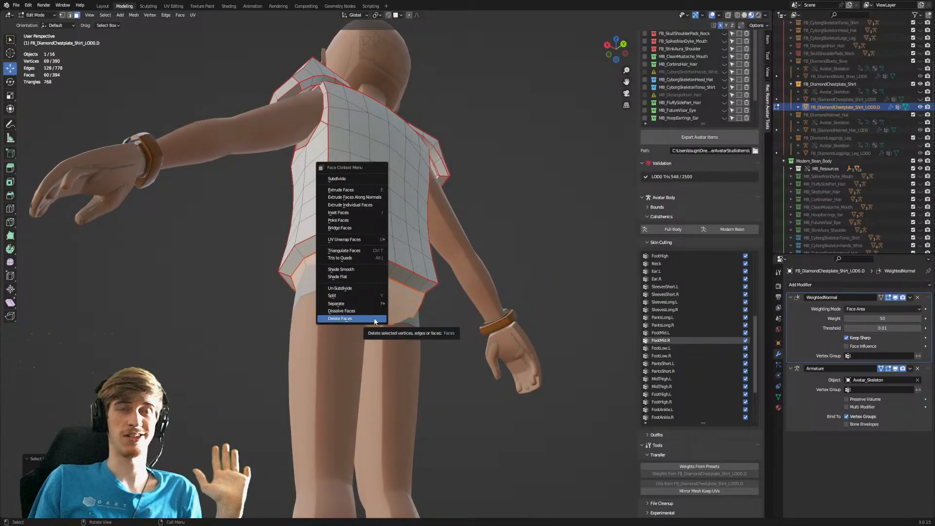
click(373, 319)
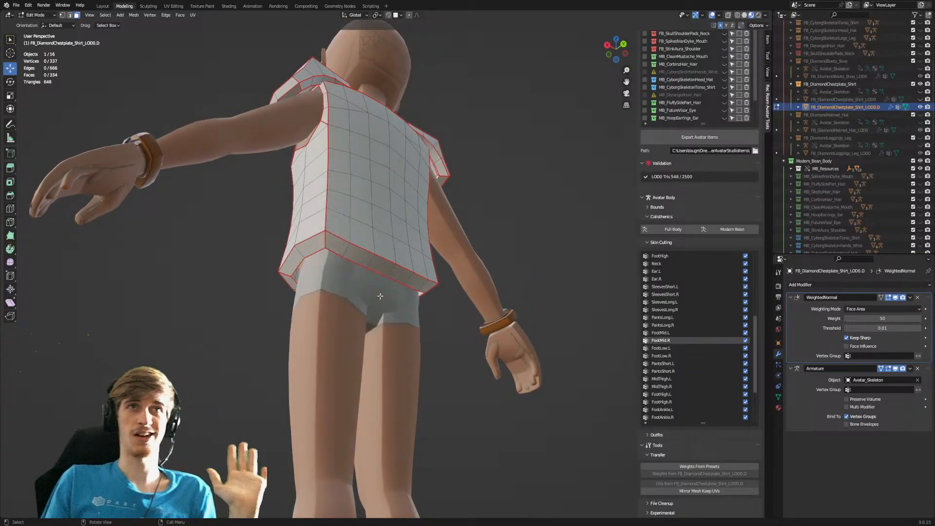
Show FB_DiamondChestplate_Shirt_LOD0 together with the .D shirt, leave Edit Mode, and select each object in turn to compare them.
click(920, 100)
middle_drag(375, 312, 414, 310)
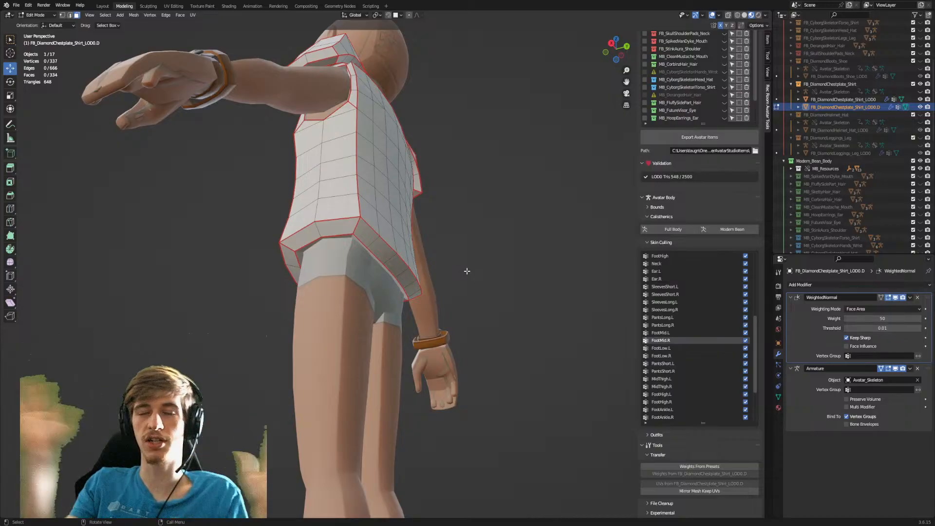
key(Tab)
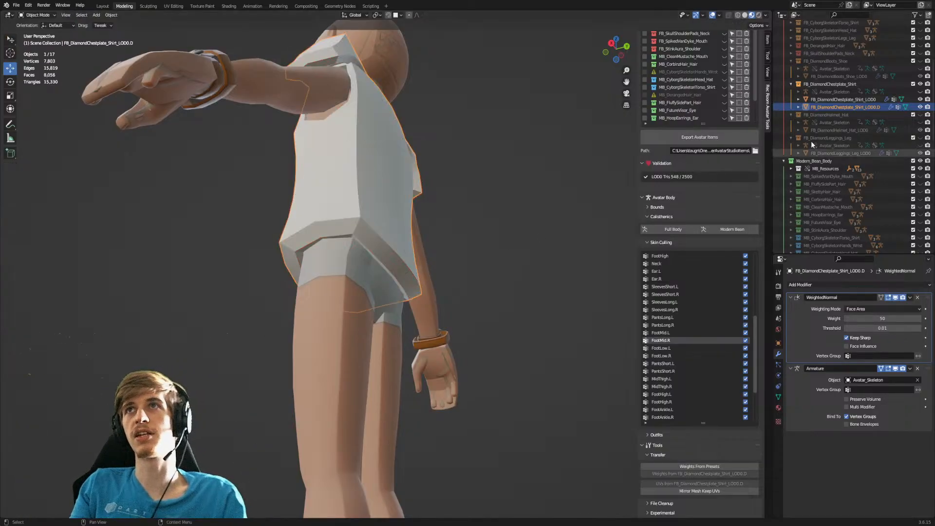
click(845, 99)
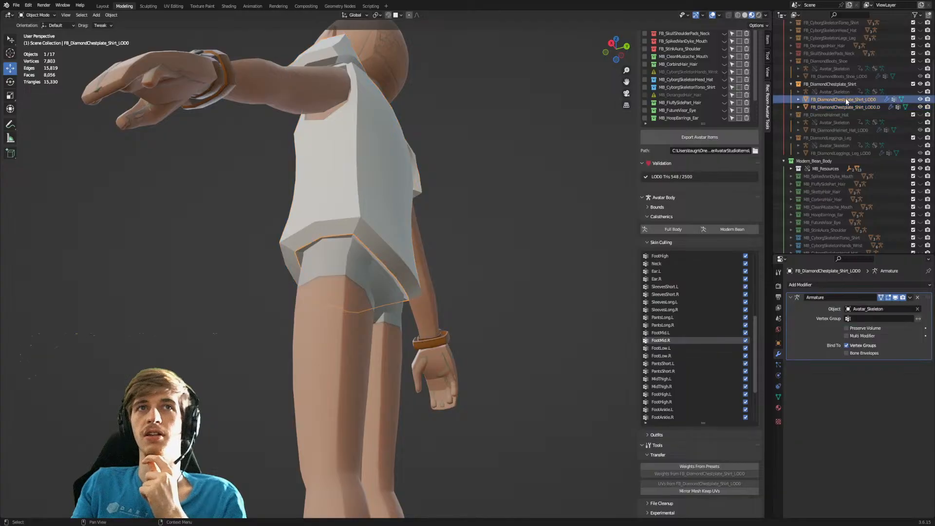
click(846, 107)
click(849, 101)
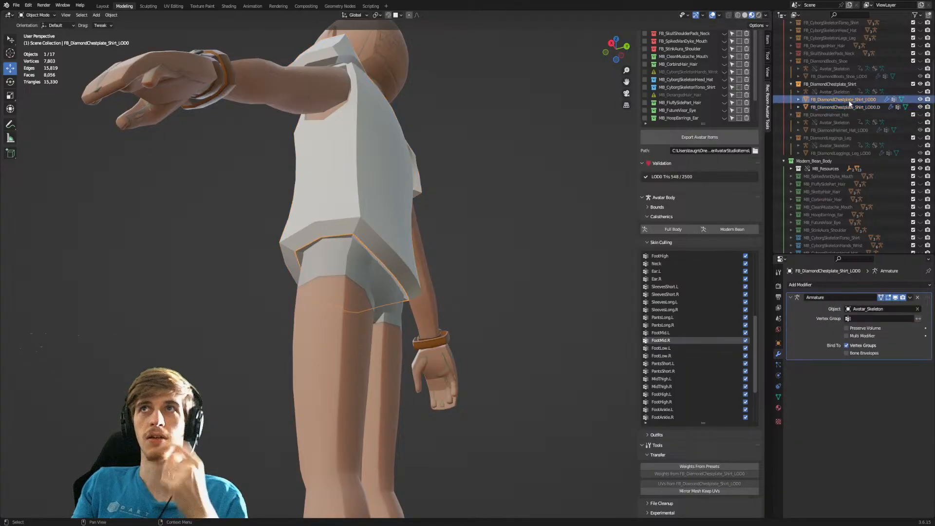
click(849, 105)
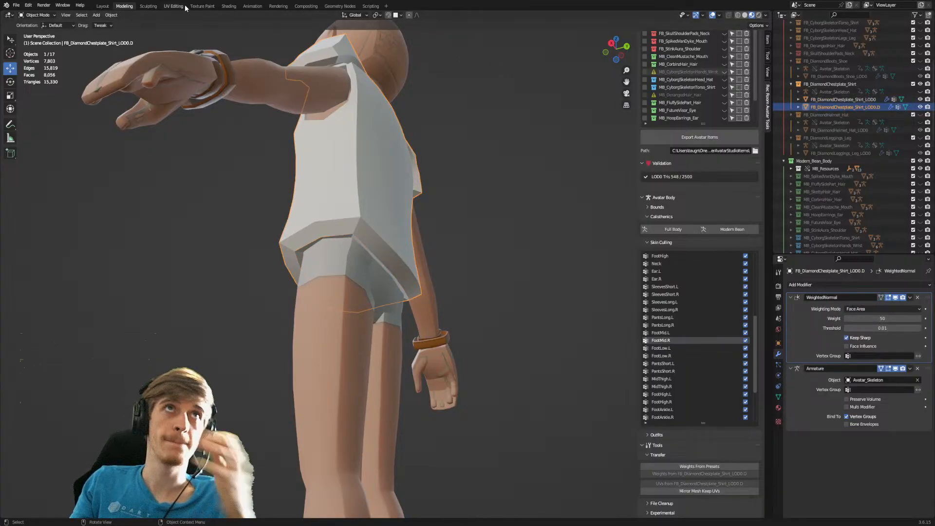
Select both shirt objects and display all their faces together in the UV Editing workspace to check the combined UV layout.
ctrl+click(864, 99)
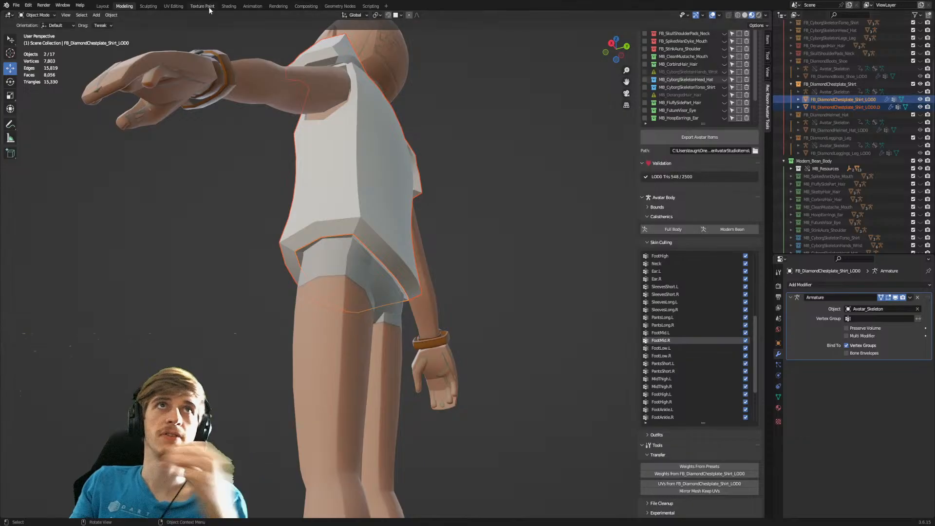
click(176, 7)
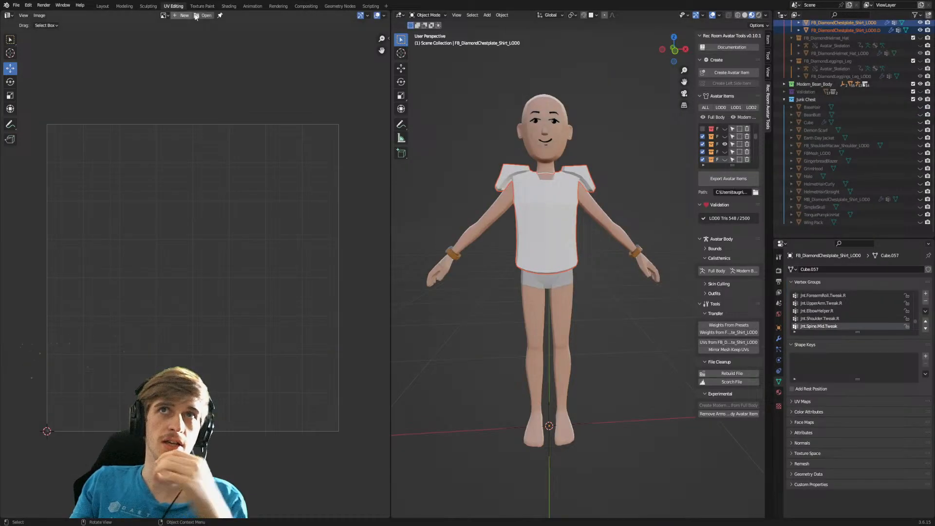
key(Tab)
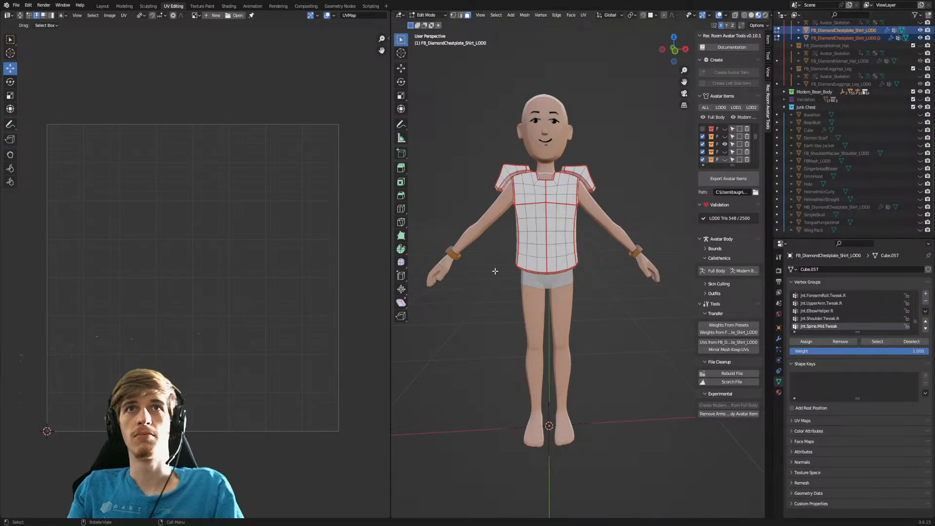
key(a)
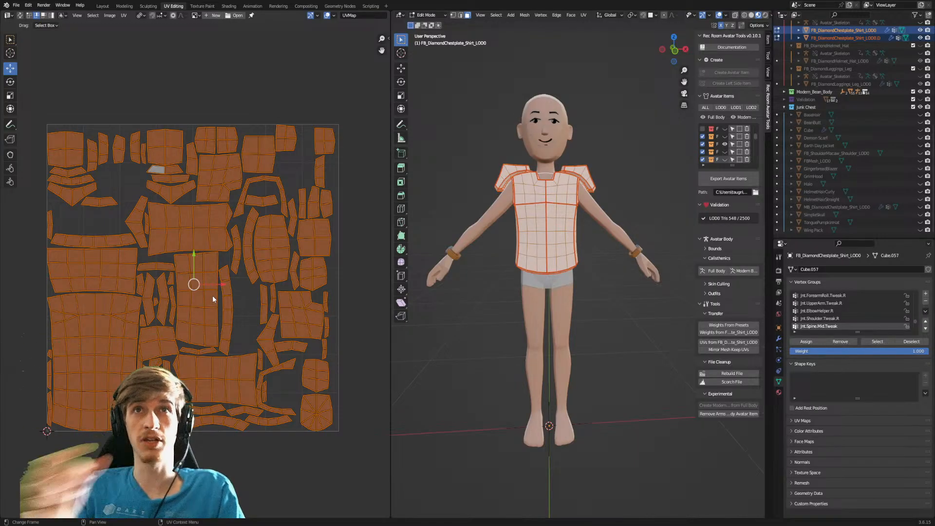
key(Tab)
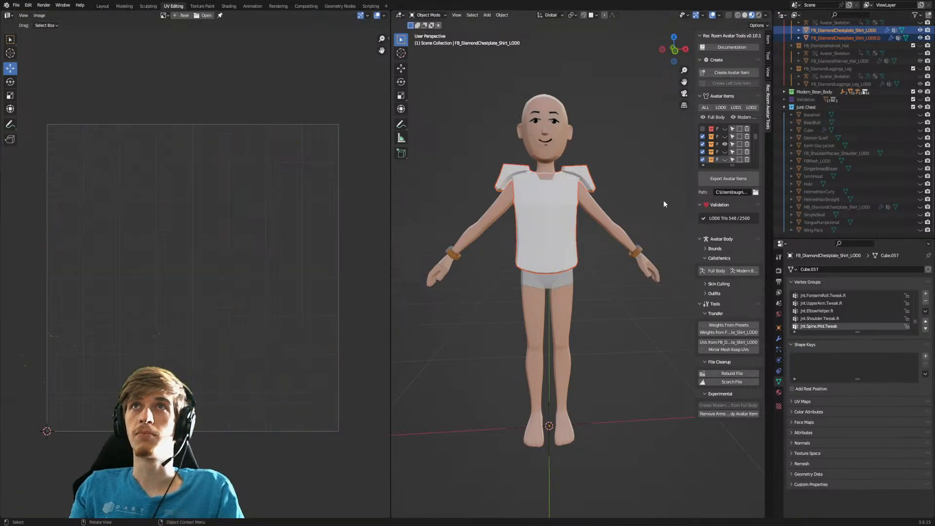
click(719, 15)
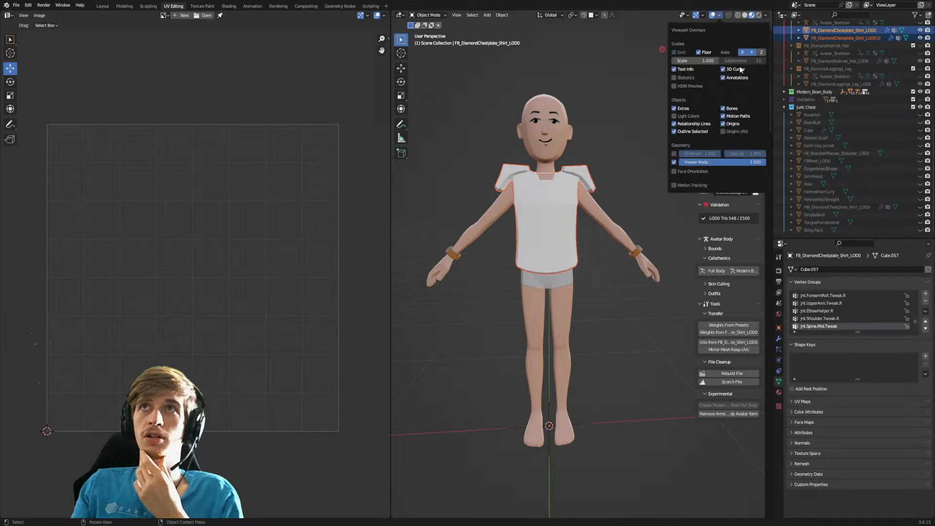
click(759, 25)
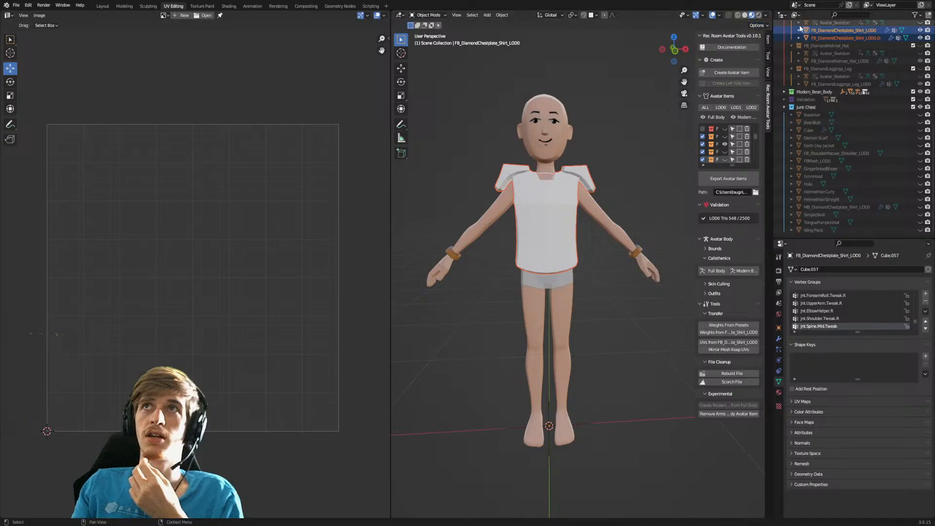
key(Tab)
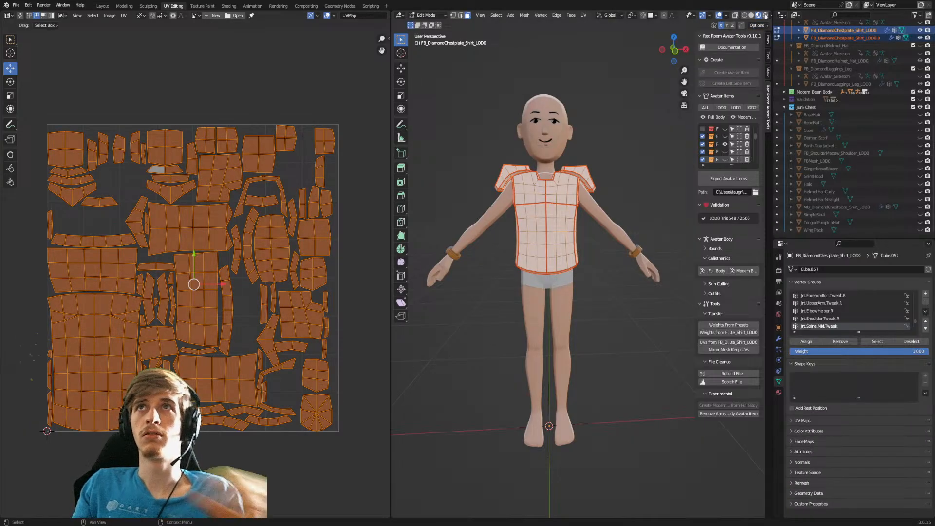
click(757, 25)
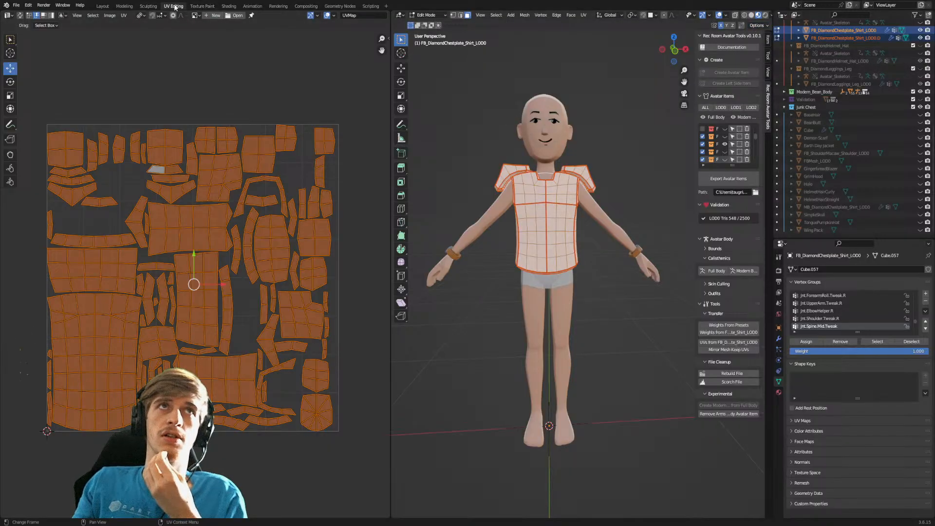
Return to the Modeling workspace and select the face loops around the shirt's lower hem and its underside strip.
click(124, 6)
middle_drag(498, 206, 522, 178)
scroll(389, 166, up, 3)
shift+middle_drag(394, 133, 405, 347)
middle_drag(322, 288, 417, 288)
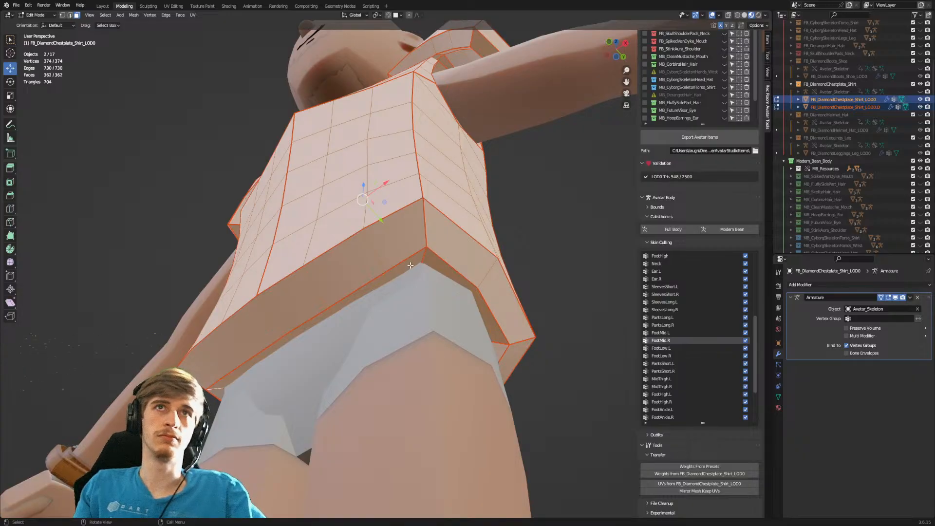
alt+click(403, 270)
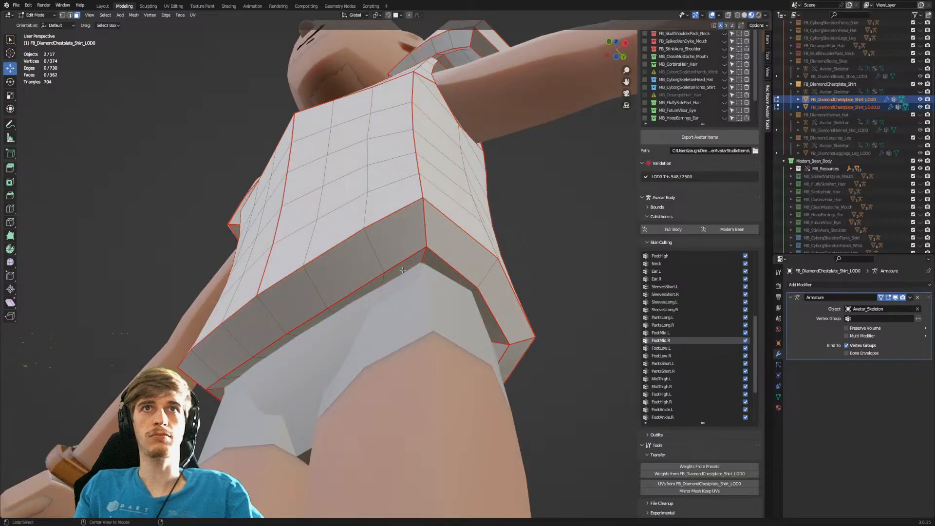
alt+click(420, 261)
alt+shift+click(424, 230)
middle_drag(424, 230, 408, 268)
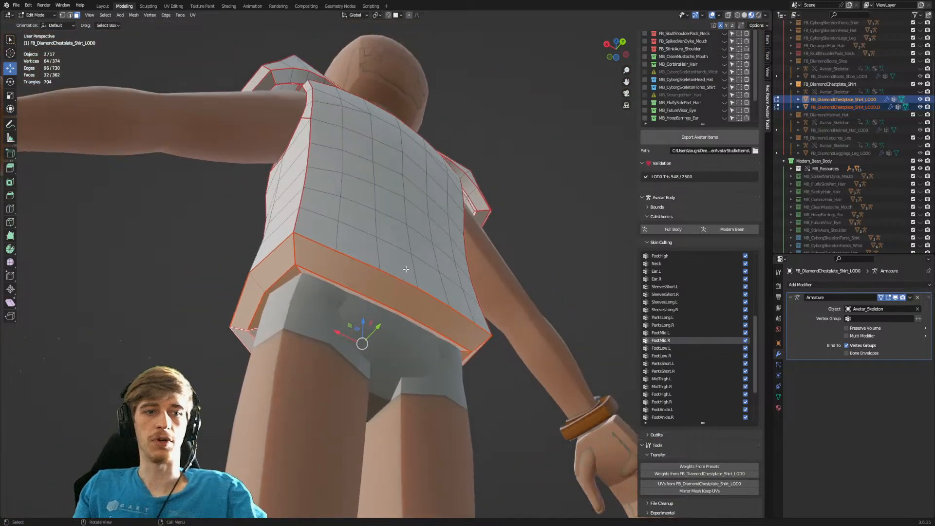
Try to merge the hem vertices of the two separate shirt objects with Merge by Distance.
key(F3)
text(merge)
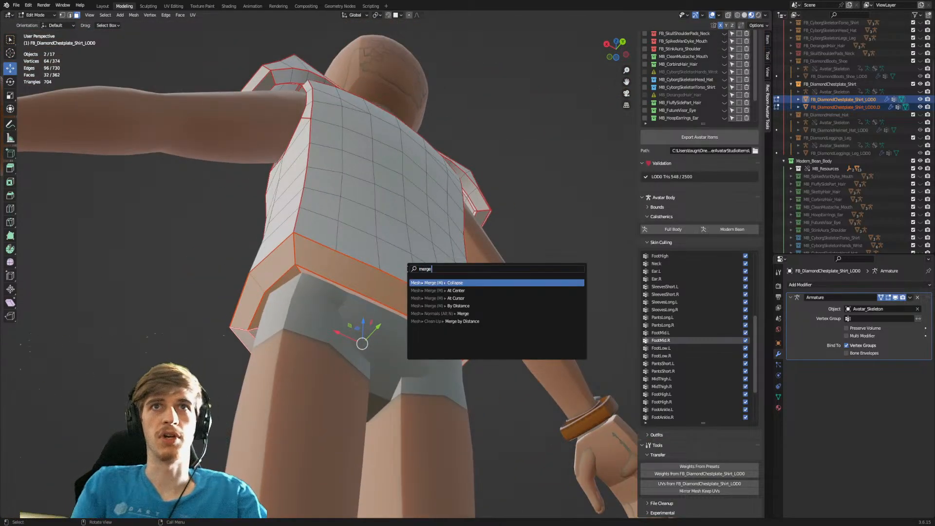
key(Down)
key(Down)
key(Down)
key(Down)
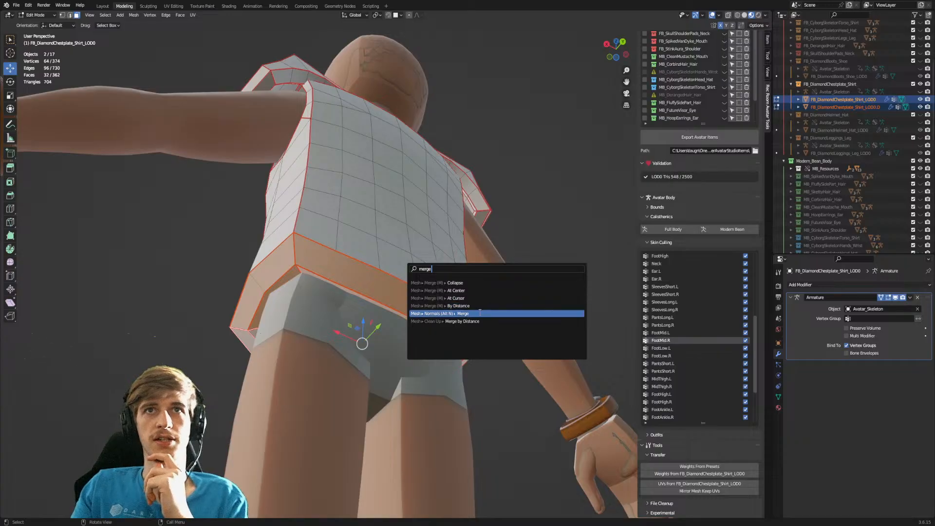
key(Up)
key(Return)
middle_drag(275, 395, 373, 385)
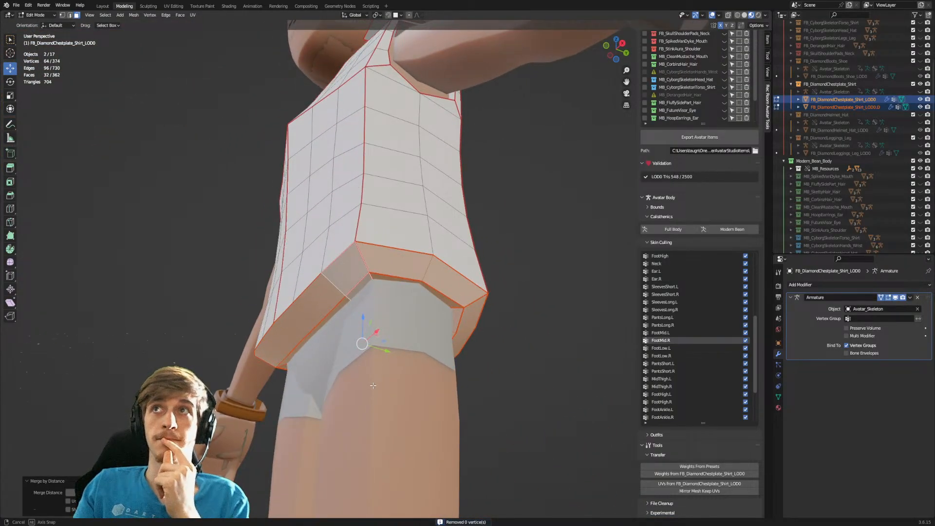
Join the .D shirt into FB_DiamondChestplate_Shirt_LOD0 as one object and open the combined mesh for editing.
key(Tab)
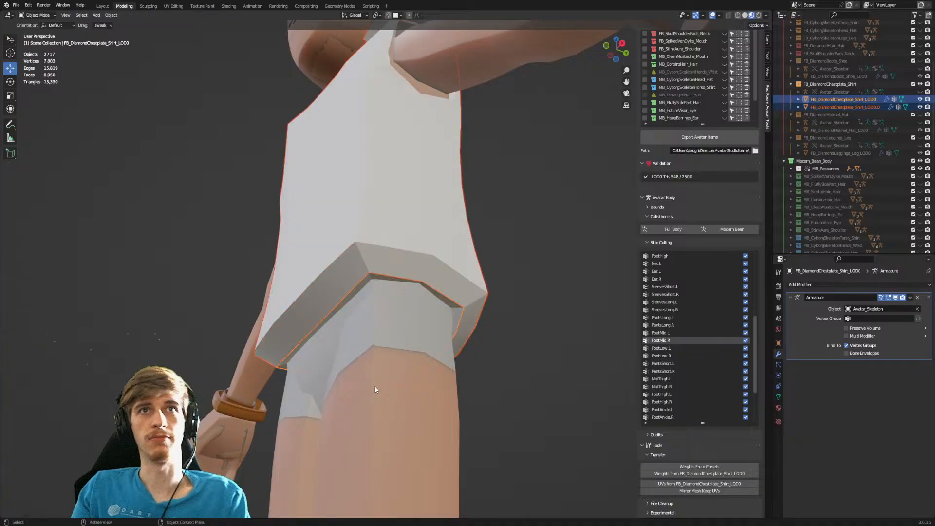
click(848, 106)
click(856, 99)
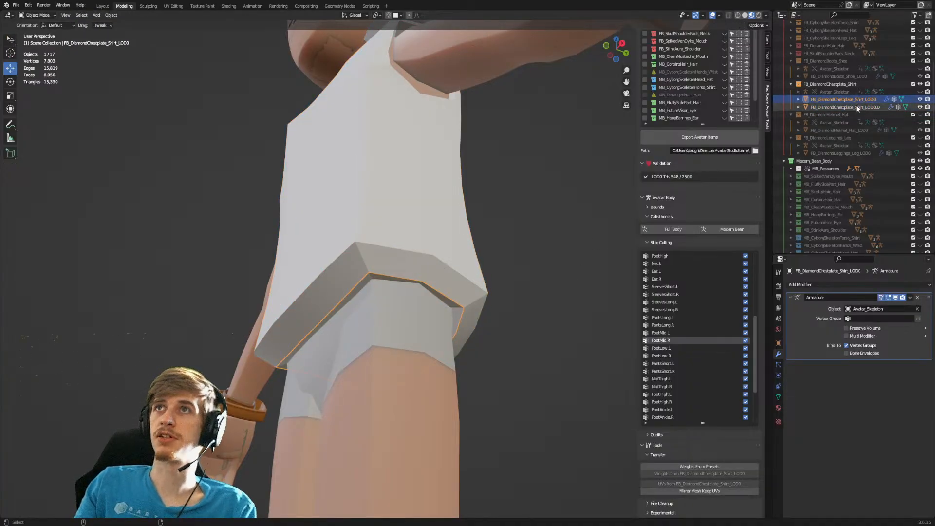
shift+click(849, 107)
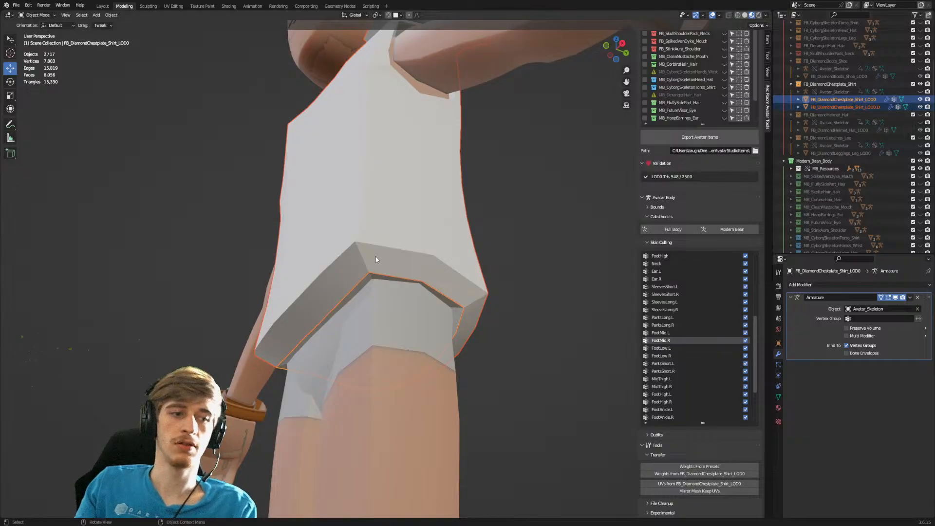
key(ctrl+j)
key(Tab)
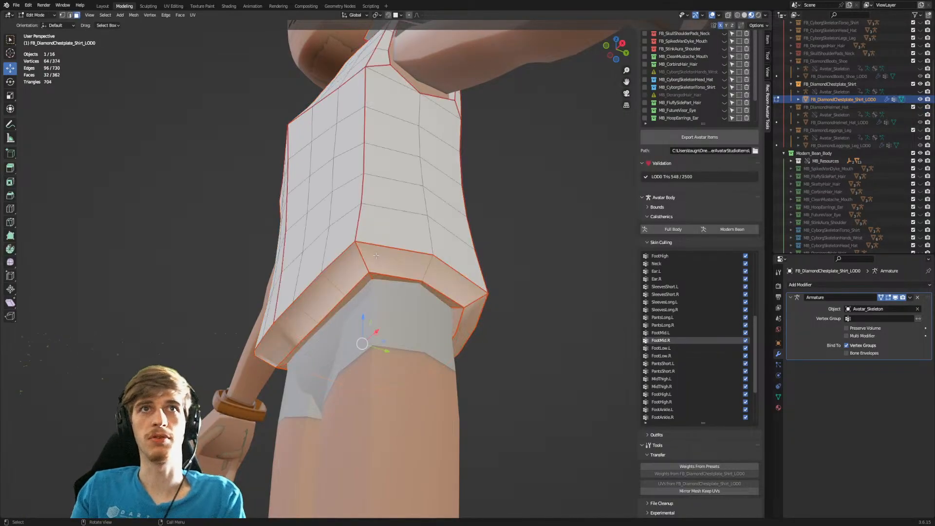
Merge the duplicate hem vertices of the combined shirt mesh with Merge by Distance.
middle_drag(416, 277, 403, 279)
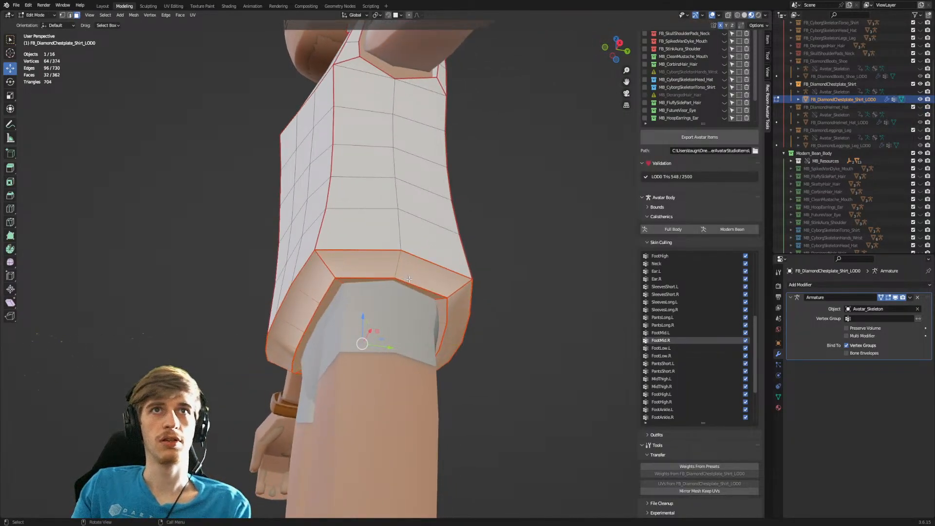
key(F3)
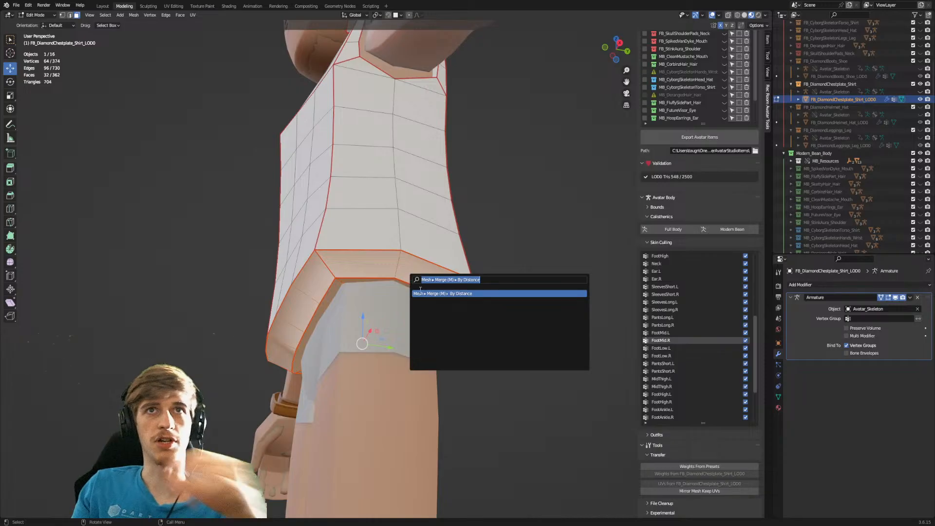
click(429, 293)
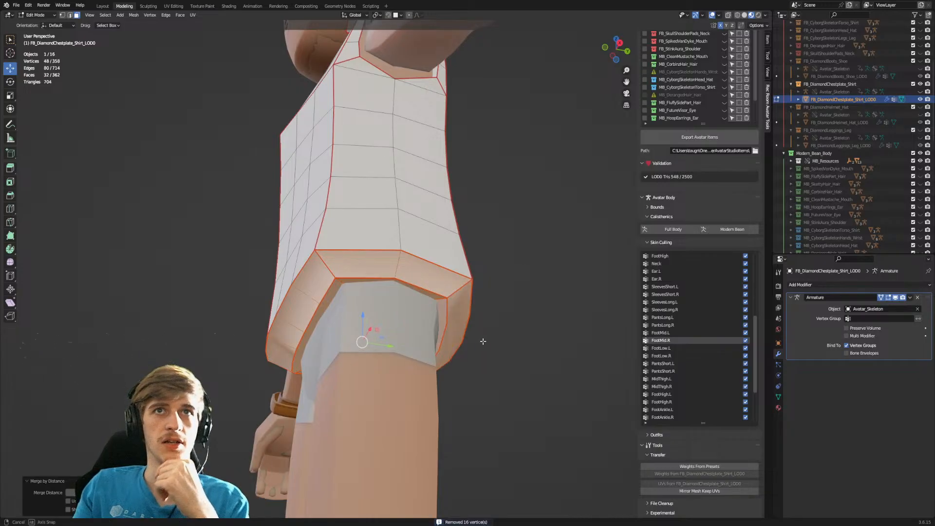
middle_drag(459, 350, 294, 253)
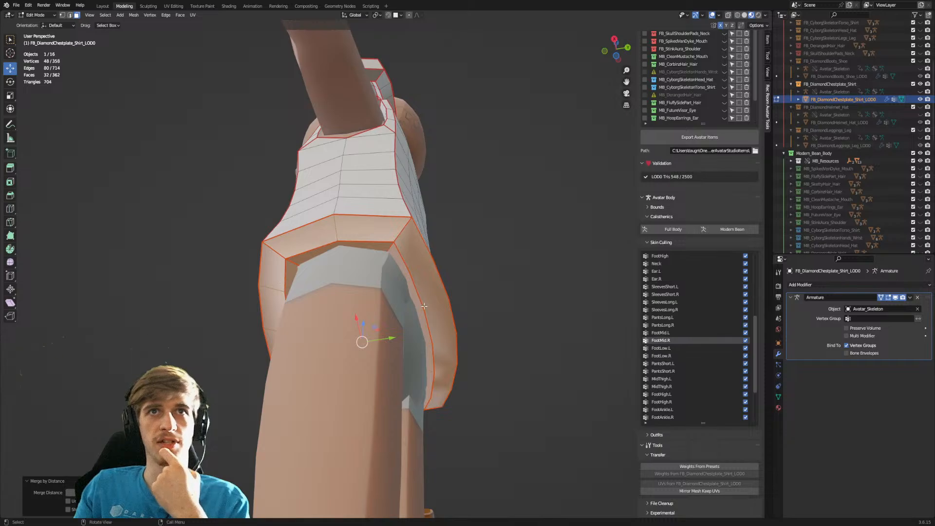
Select the inner edge loop along the underside of the shirt's hem and mark it sharp.
middle_drag(409, 308, 531, 390)
key(alt+a)
middle_drag(379, 333, 395, 315)
key(2)
alt+click(355, 323)
right_click(358, 321)
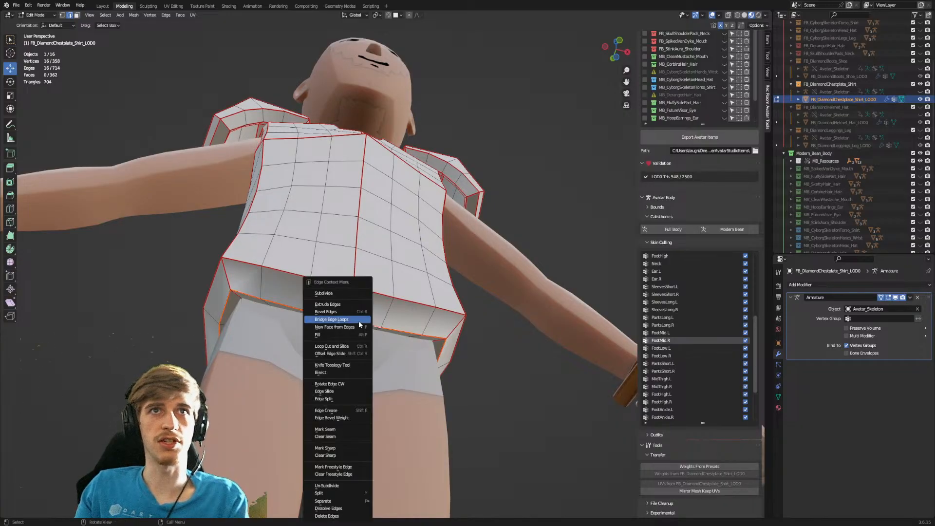
click(341, 448)
middle_drag(349, 448, 340, 370)
Add a Weighted Normal modifier to the shirt above its Armature modifier, enable Keep Sharp, and check the shading in Object Mode.
click(796, 285)
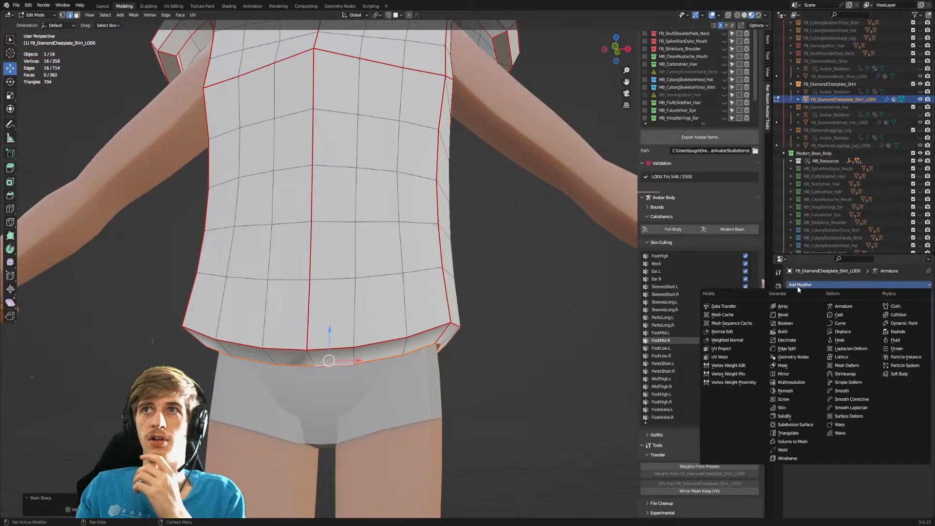
click(730, 340)
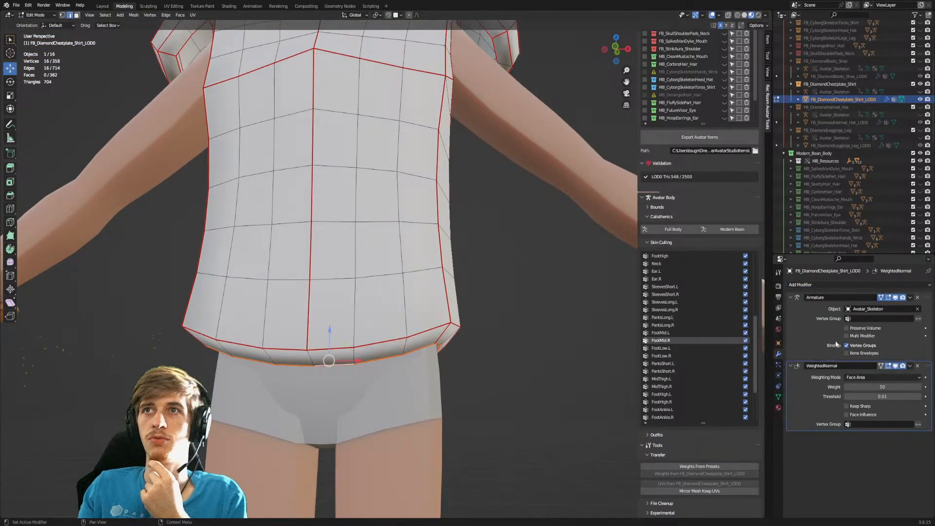
drag(927, 366, 921, 296)
click(848, 338)
middle_drag(492, 377, 473, 405)
key(Tab)
click(481, 380)
scroll(474, 410, down, 3)
middle_drag(379, 252, 408, 323)
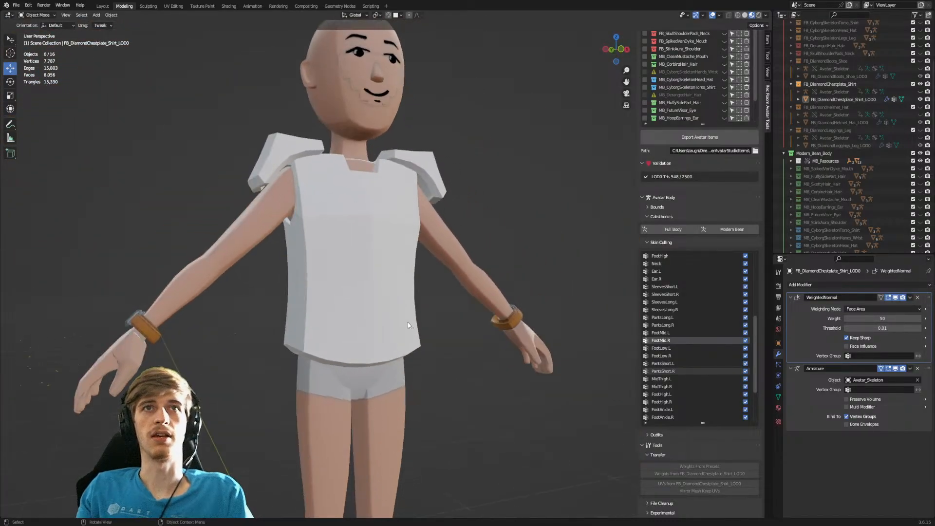
Inspect the UV layouts of FB_DiamondChestplate_Shirt_LOD0 and MB_DiamondChestplate_Shirt_LOD0 one after the other in the UV Editing workspace.
click(409, 321)
key(Tab)
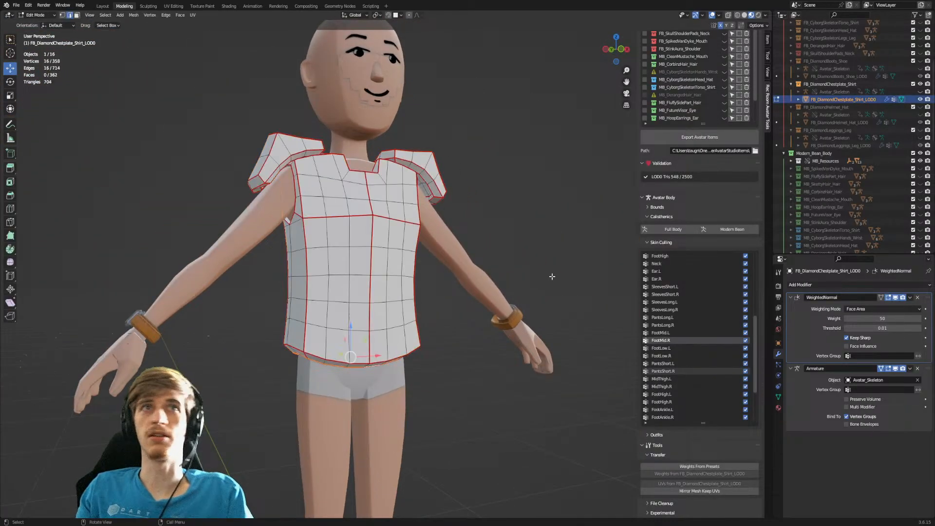
click(173, 6)
key(a)
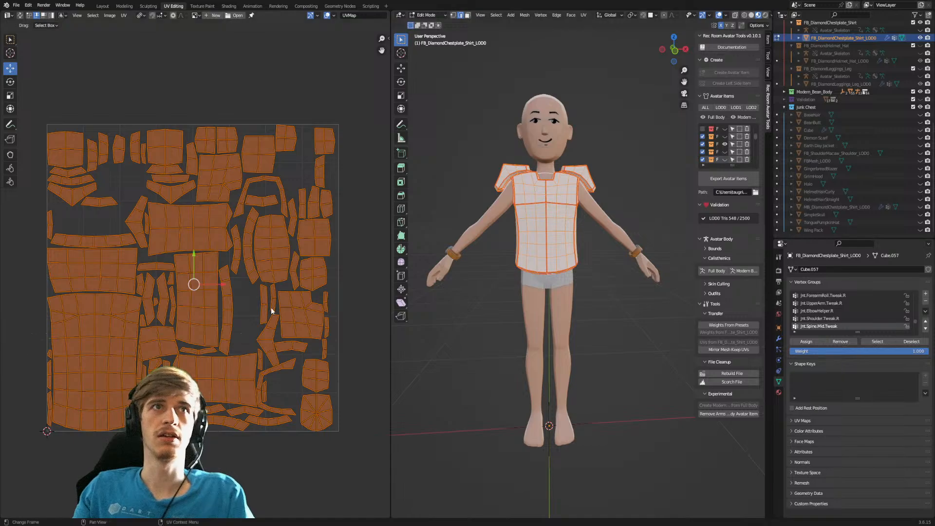
key(Tab)
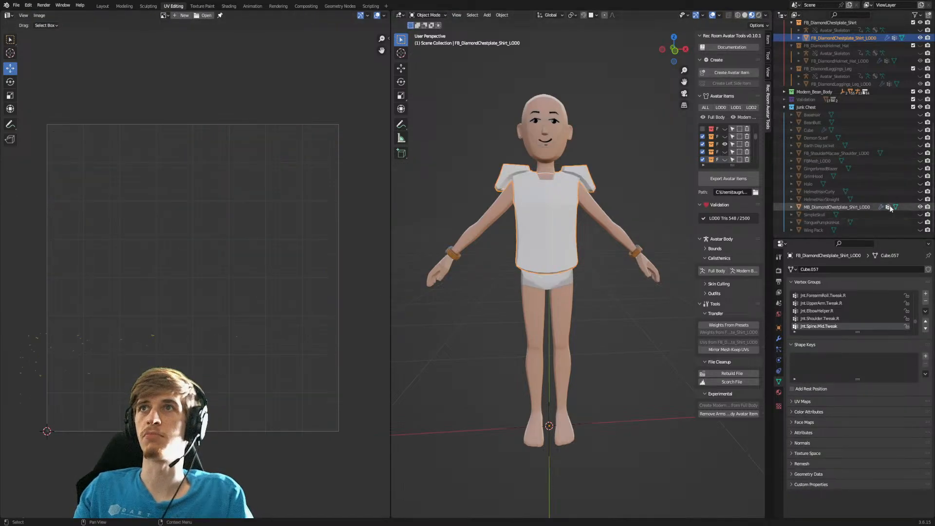
click(848, 207)
key(Tab)
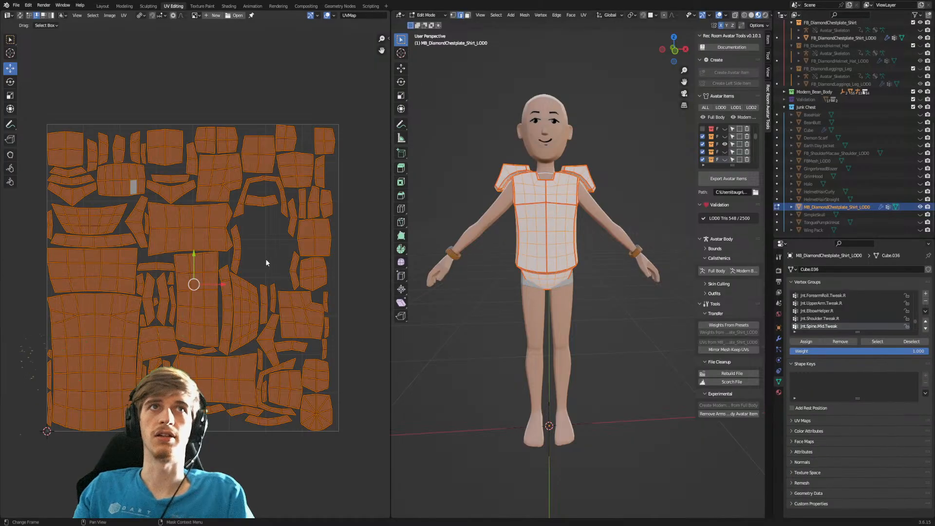
key(Tab)
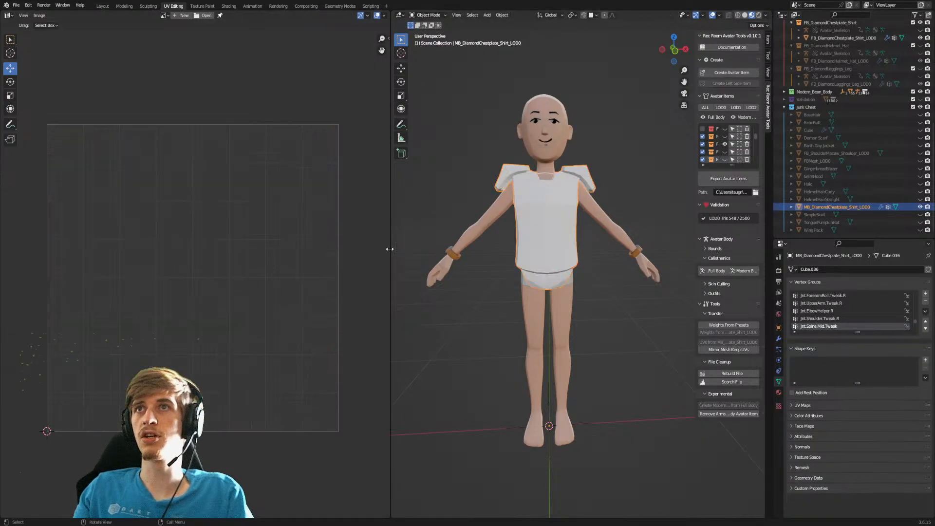
Open the FB and MB chestplate shirts for editing together and examine how their UV layouts overlap.
scroll(896, 136, up, 3)
click(860, 99)
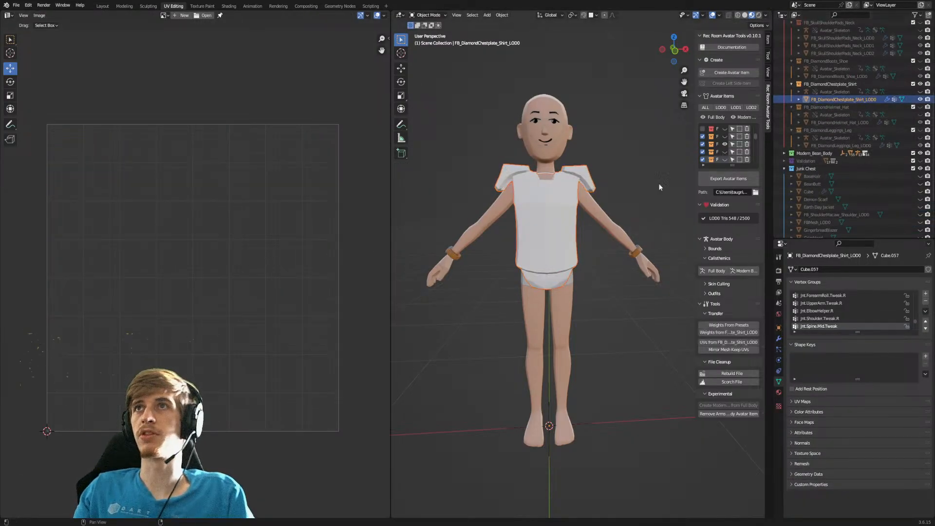
key(Tab)
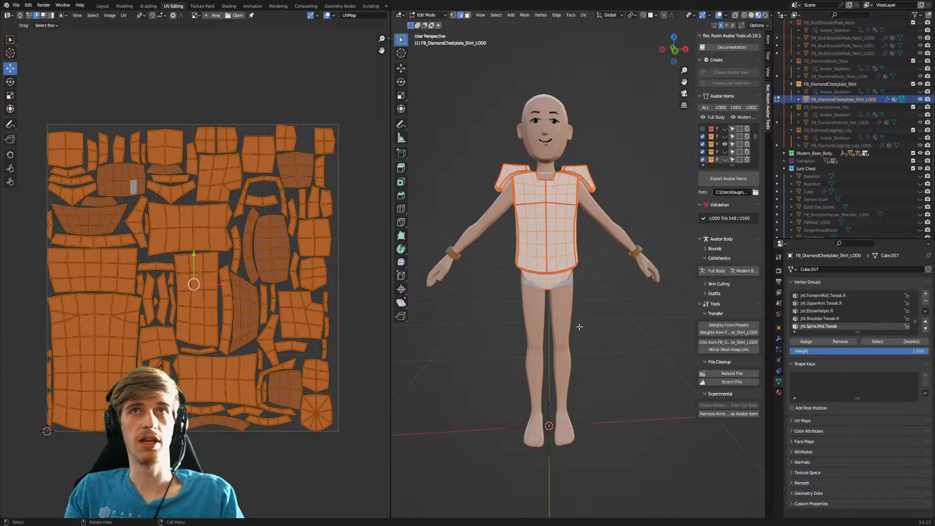
key(Tab)
click(495, 328)
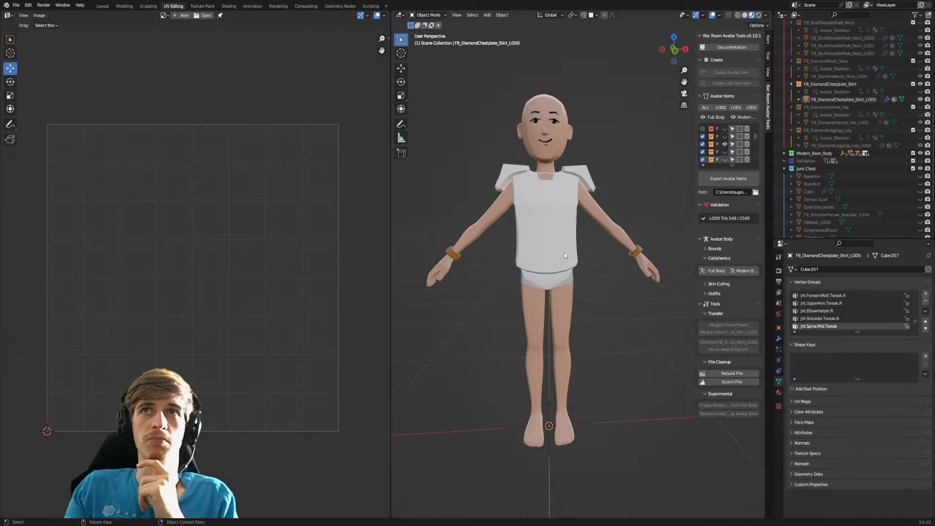
Duplicate MB_DiamondChestplate_Shirt_LOD0 in place and move the copy about 0.62 m along X, beside the avatar.
click(855, 100)
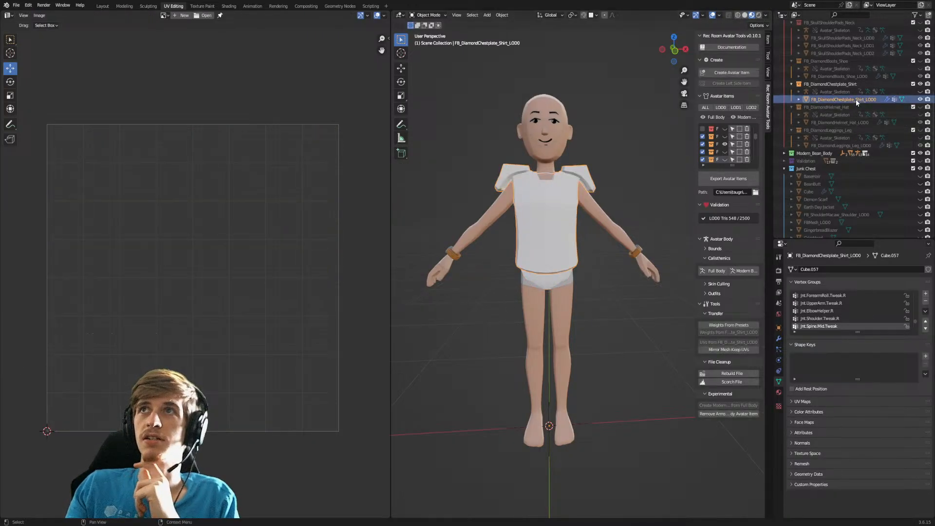
scroll(837, 115, down, 3)
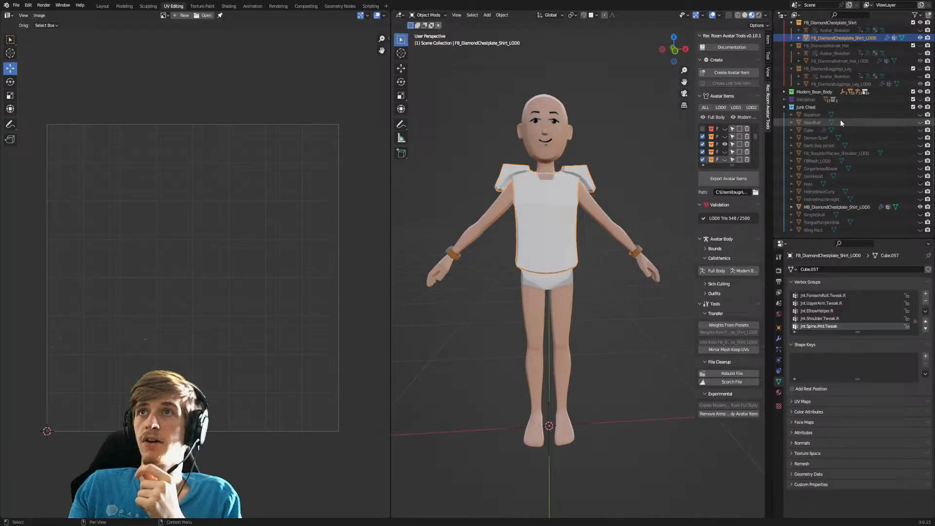
click(855, 208)
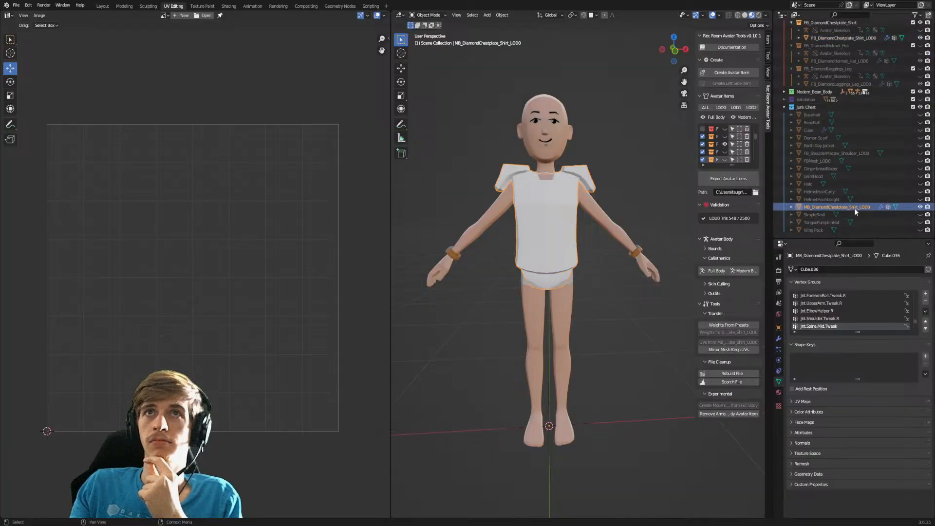
key(shift+d)
right_click(593, 287)
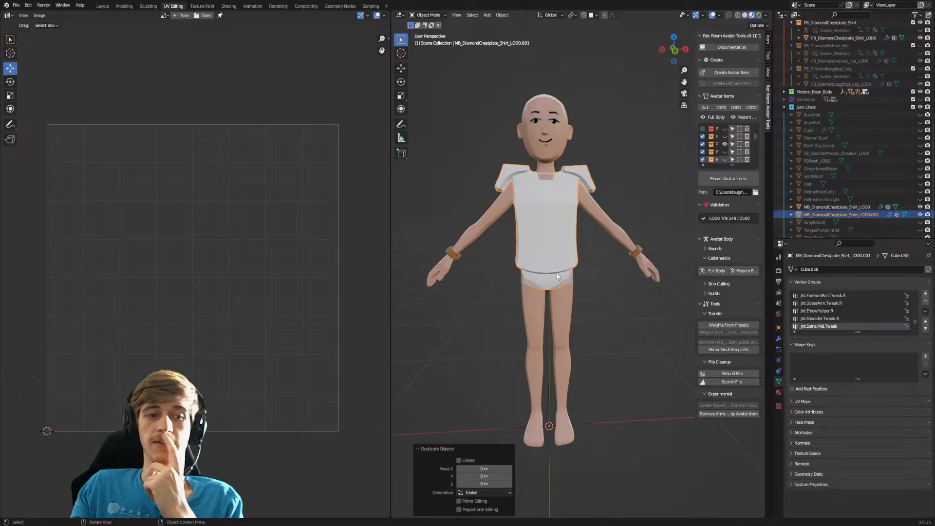
key(g)
key(x)
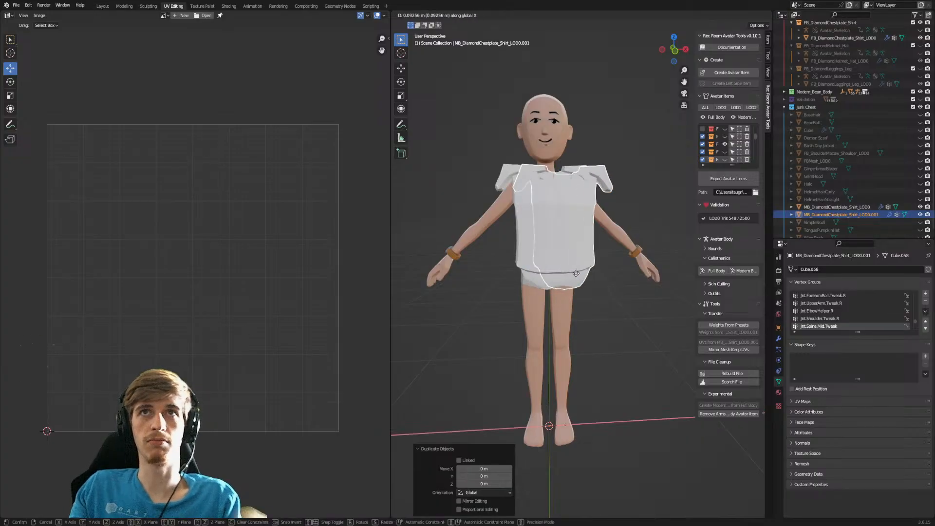
click(664, 275)
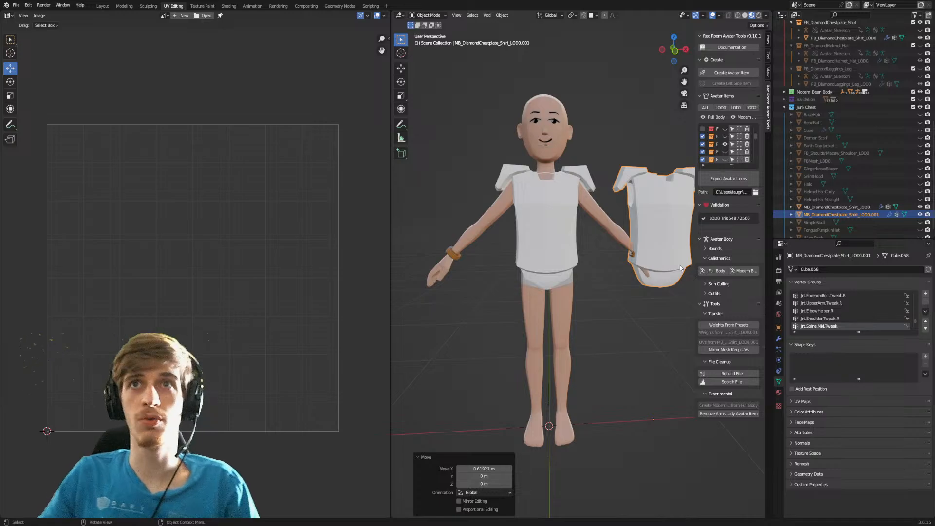
Show the diamond boots, helmet and leggings and select their LOD0 meshes together with the FB shirt and the offset MB shirt copy.
click(840, 214)
scroll(840, 214, up, 5)
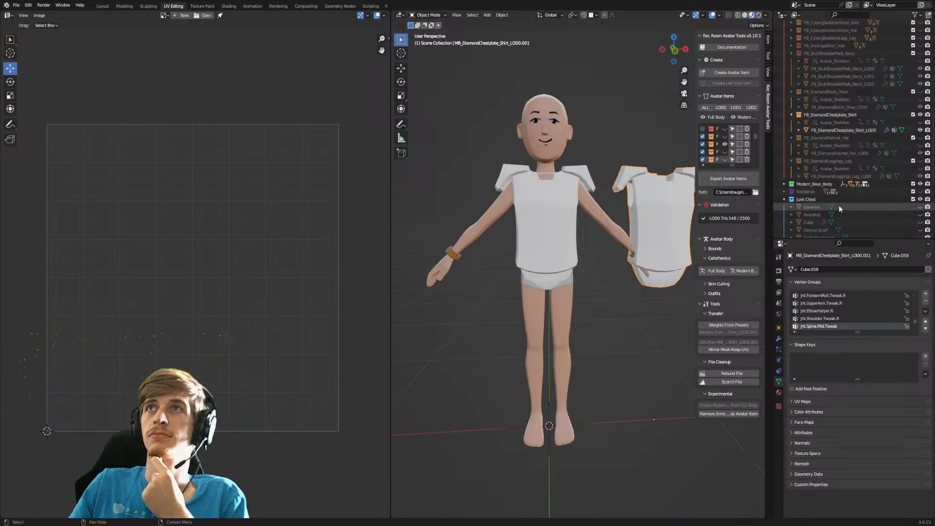
click(852, 130)
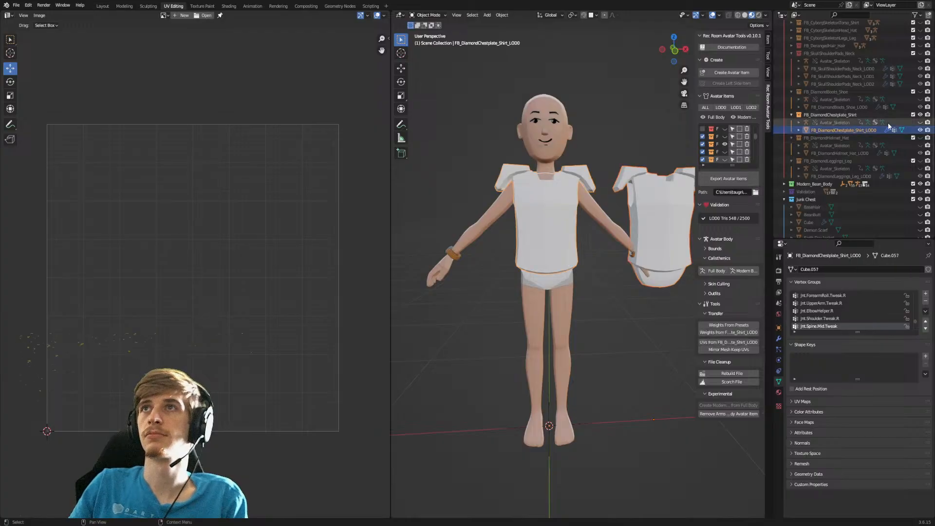
click(921, 100)
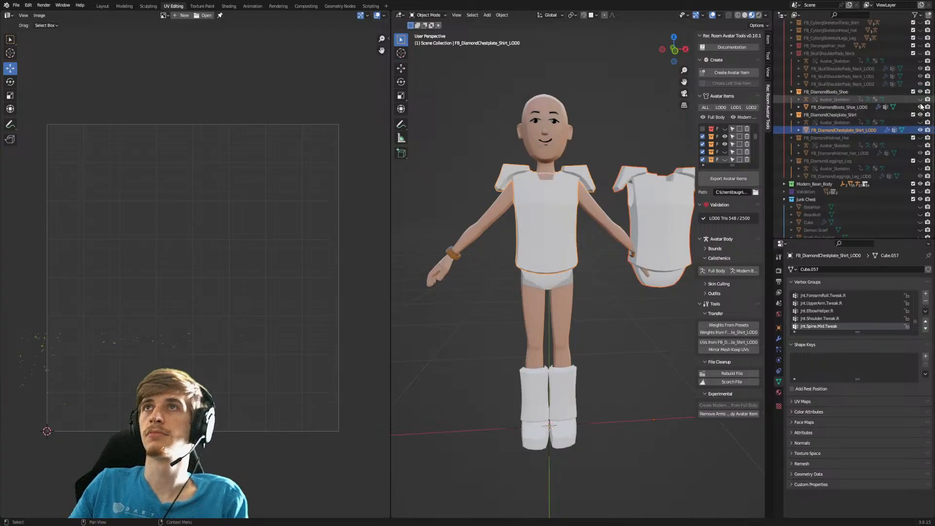
click(920, 137)
click(920, 160)
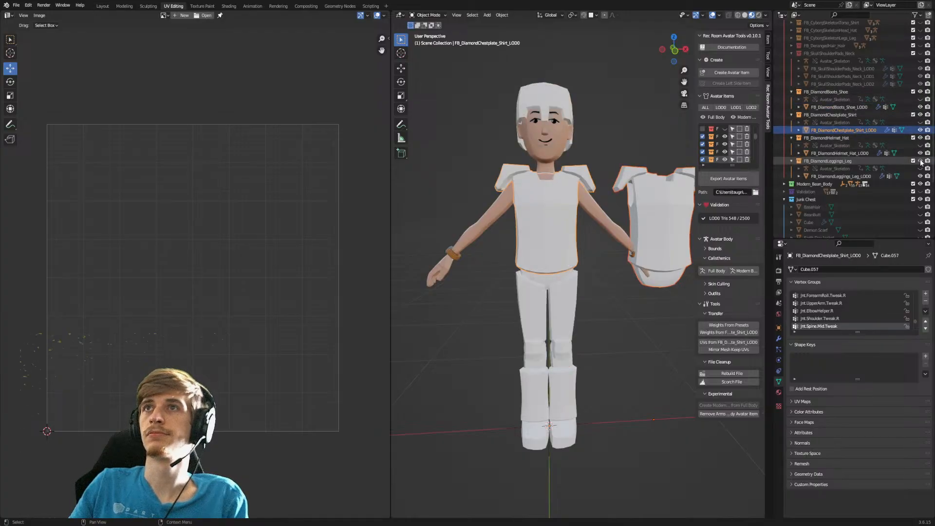
ctrl+click(858, 176)
ctrl+click(852, 153)
ctrl+click(845, 107)
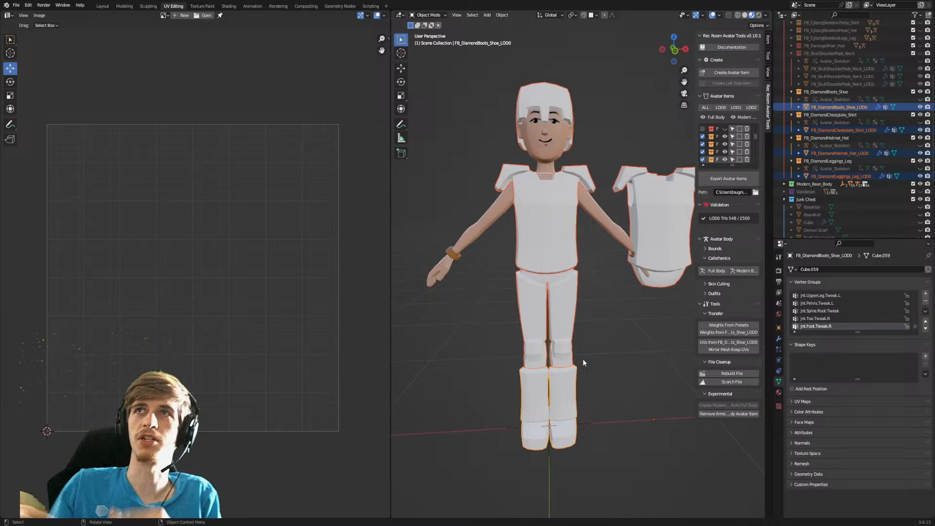
Export the selected diamond armour meshes in FBX format.
scroll(835, 129, down, 5)
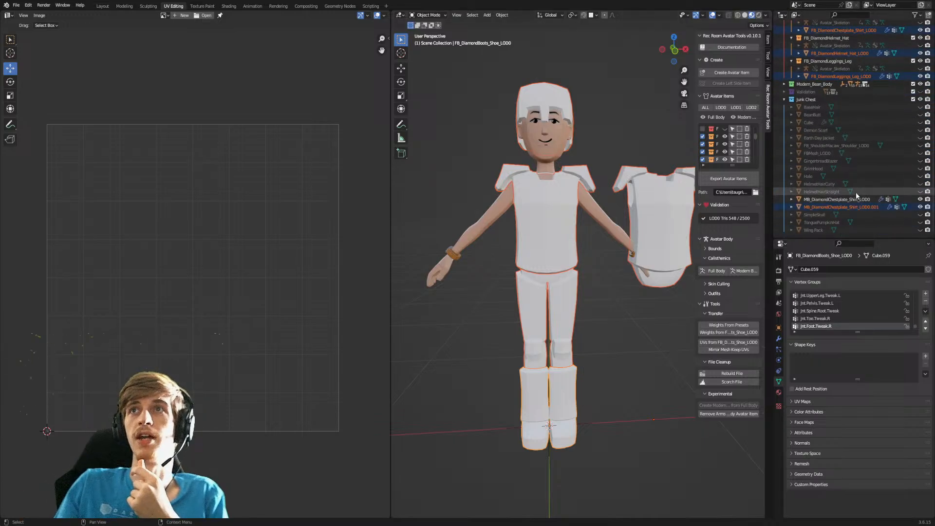
click(16, 5)
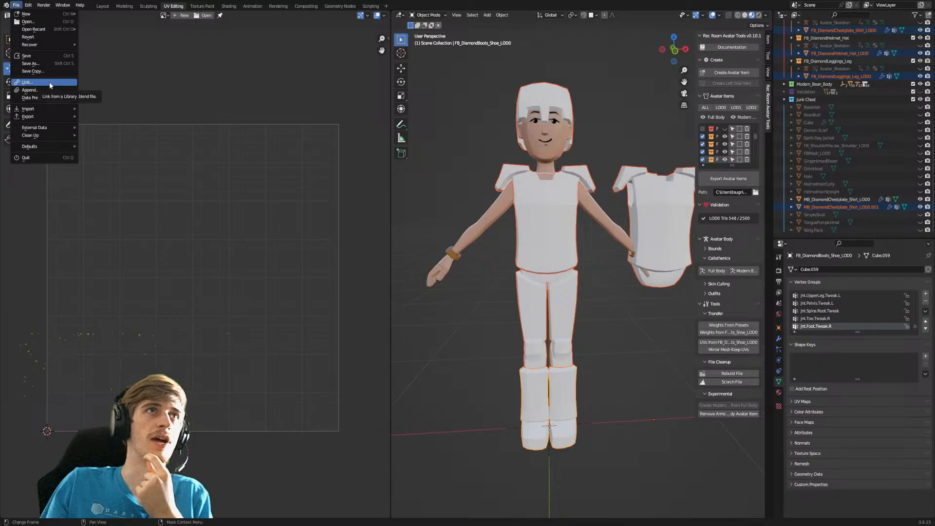
mouse_move(55, 112)
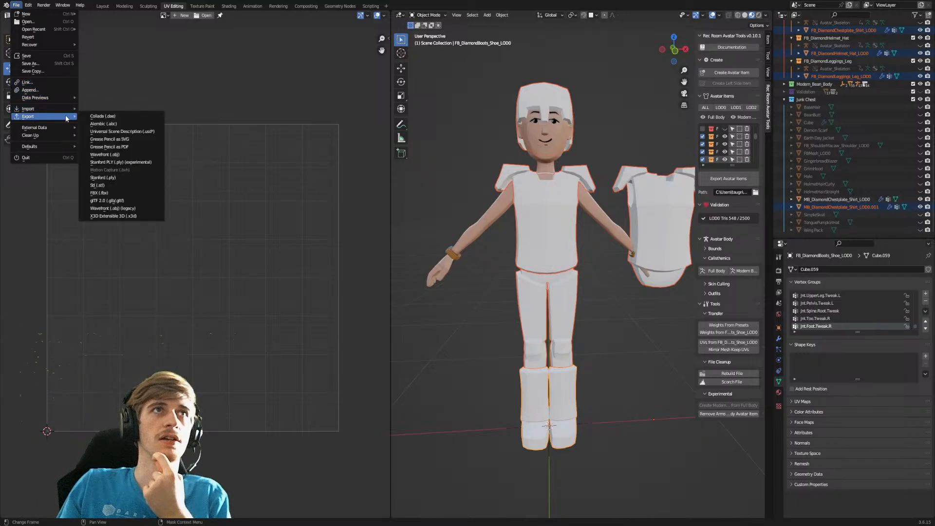
click(115, 195)
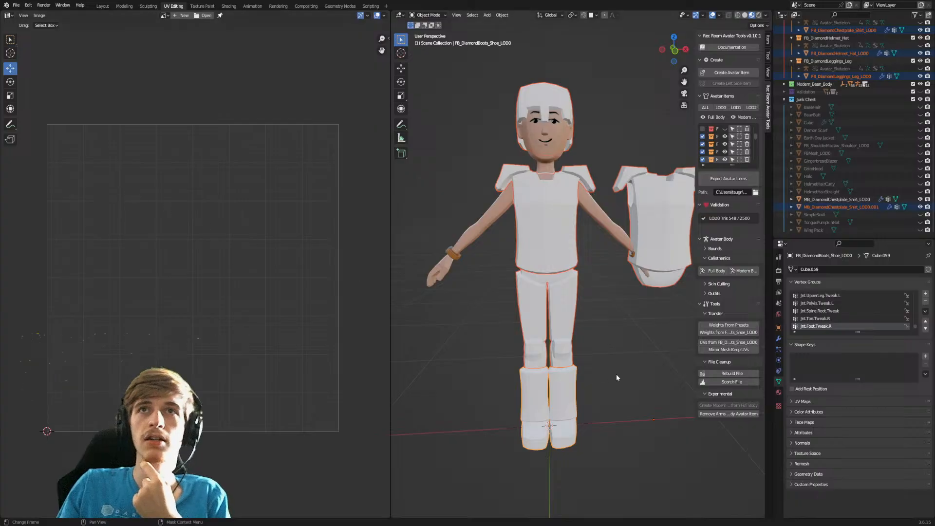
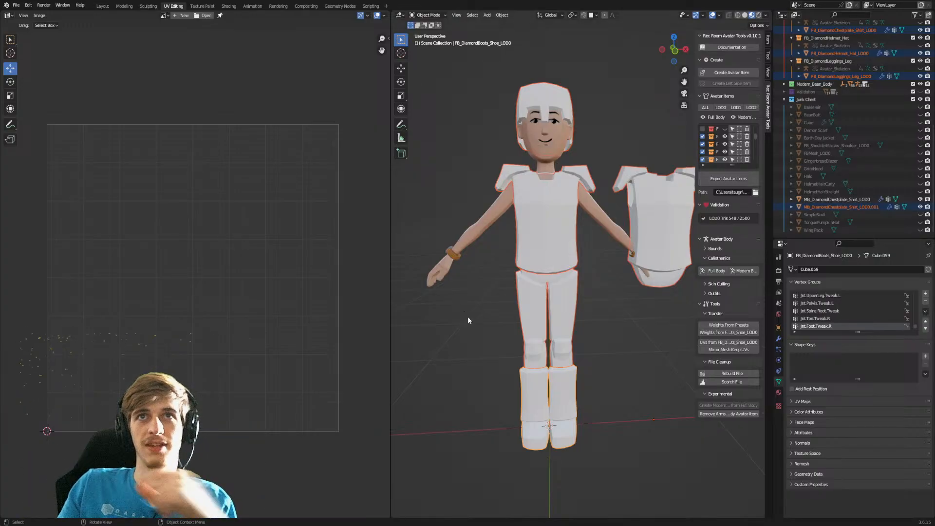
Open FB_DiamondLeggings_Leg_LOD0 for editing and examine its UV layout.
click(536, 322)
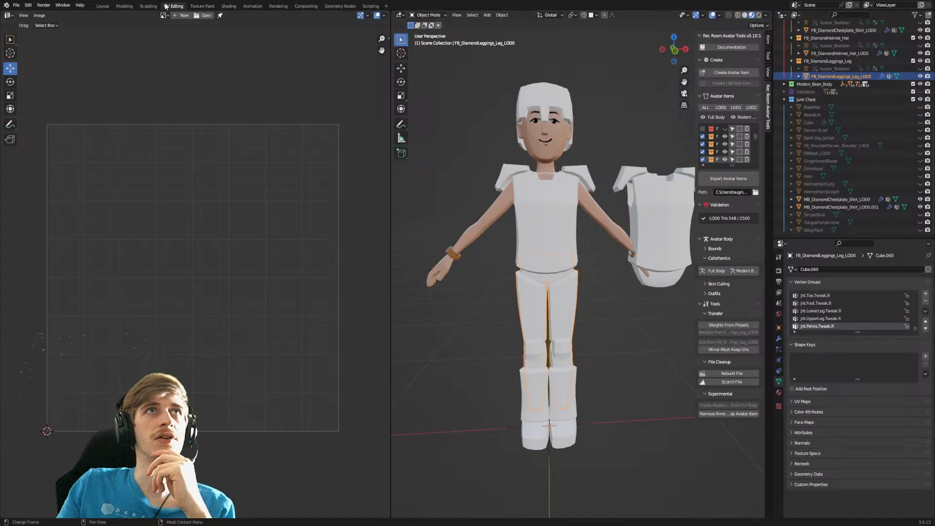
key(Tab)
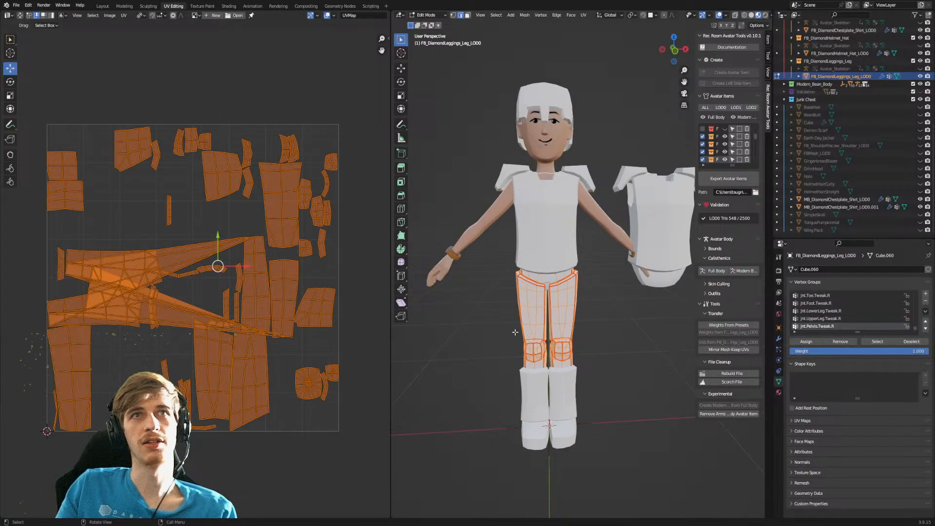
right_click(237, 300)
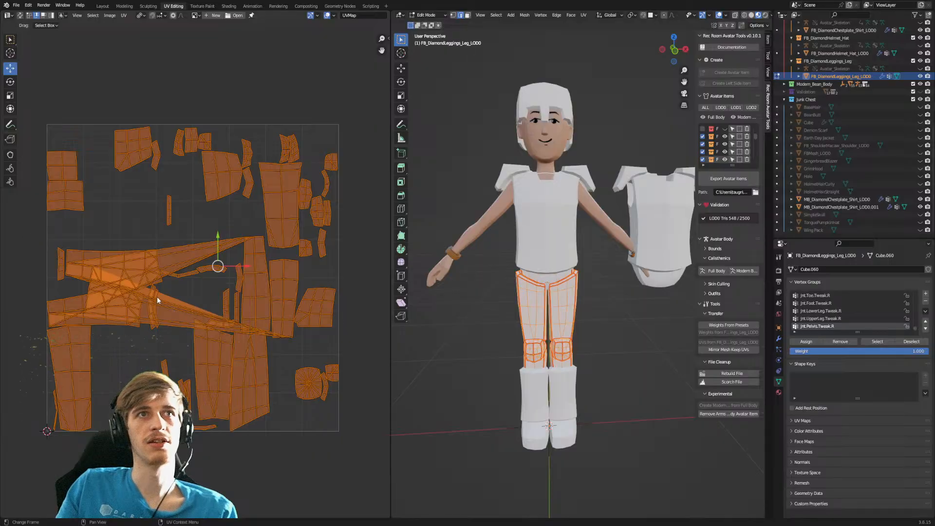
Try applying the Mirror modifier on FB_DiamondLeggings_Leg_LOD0 in Object Mode, and undo it.
click(779, 339)
click(910, 282)
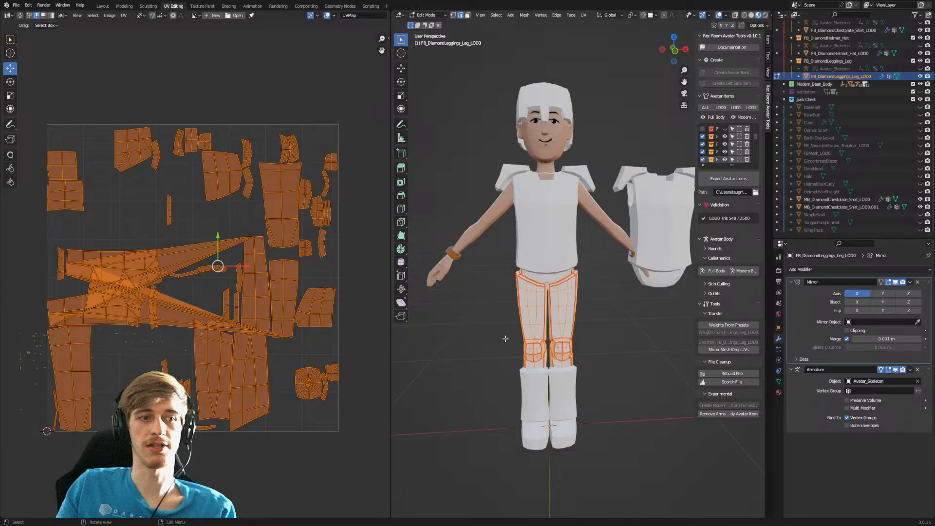
key(Tab)
click(910, 282)
click(906, 291)
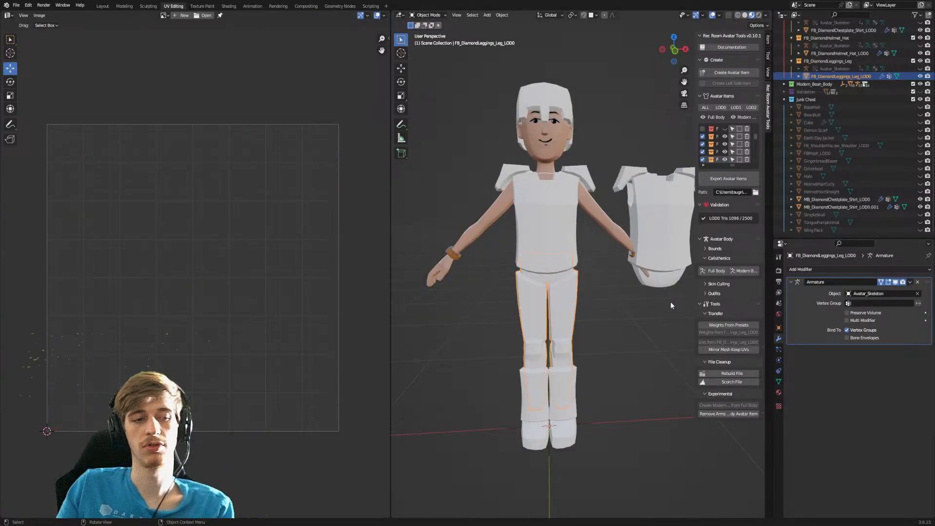
key(ctrl+z)
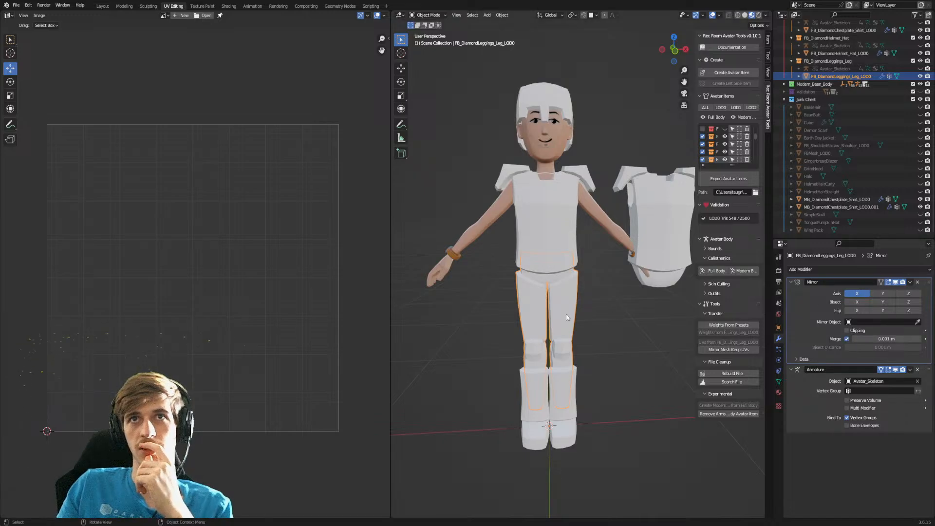
Apply the Mirror modifier on FB_DiamondLeggings_Leg_LOD0 and return its mesh to Edit Mode.
scroll(565, 319, up, 8)
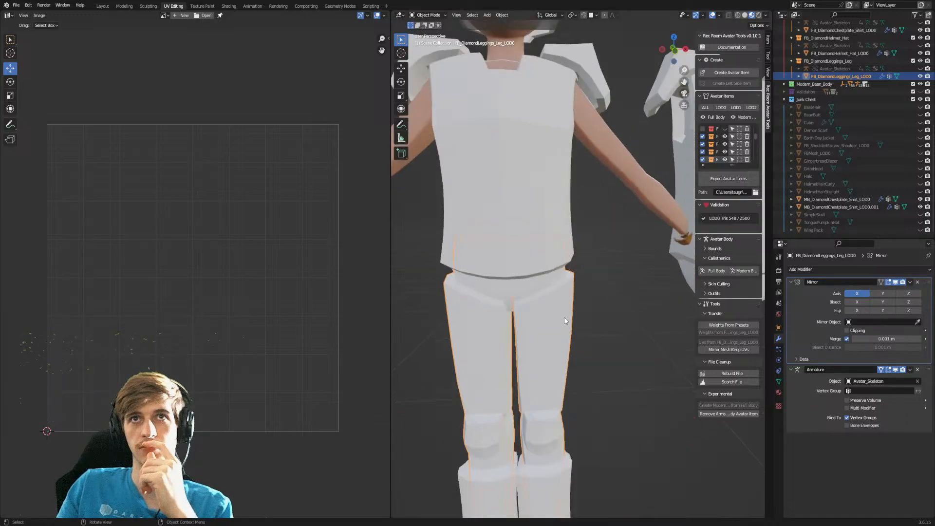
middle_drag(552, 331, 561, 307)
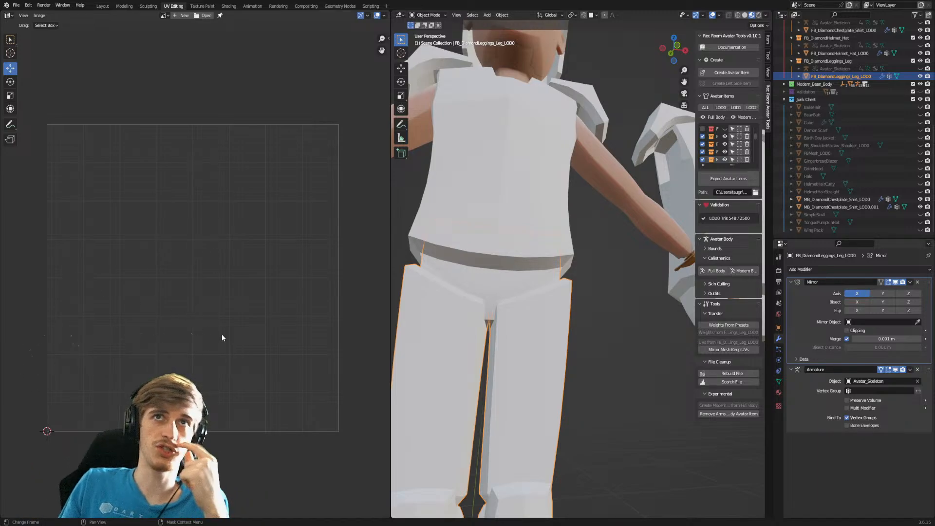
click(911, 284)
click(872, 292)
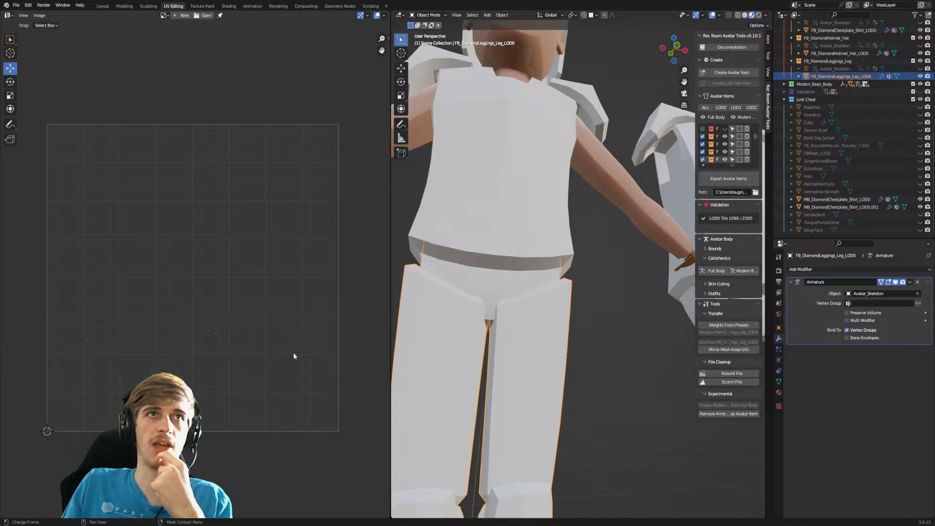
key(Tab)
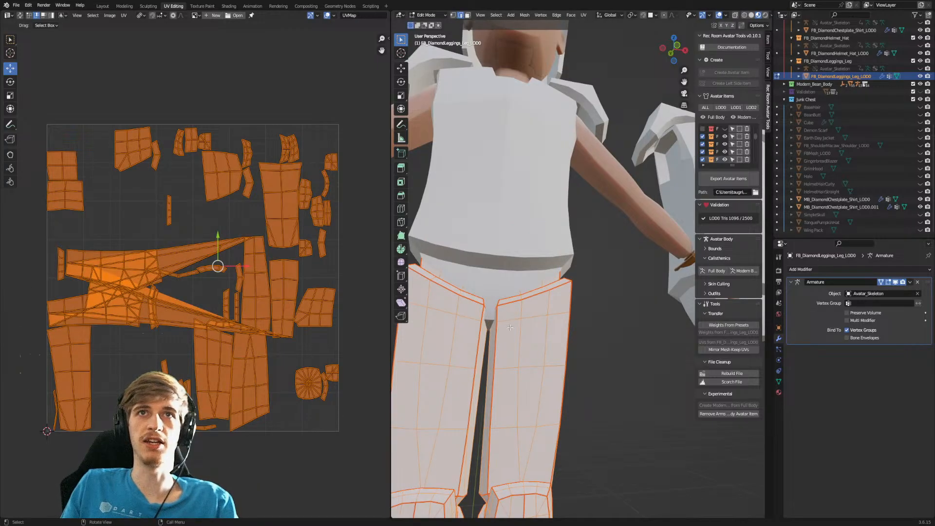
Unwrap the whole diamond leggings mesh and pack its UV islands.
middle_drag(574, 404, 551, 375)
scroll(550, 375, down, 6)
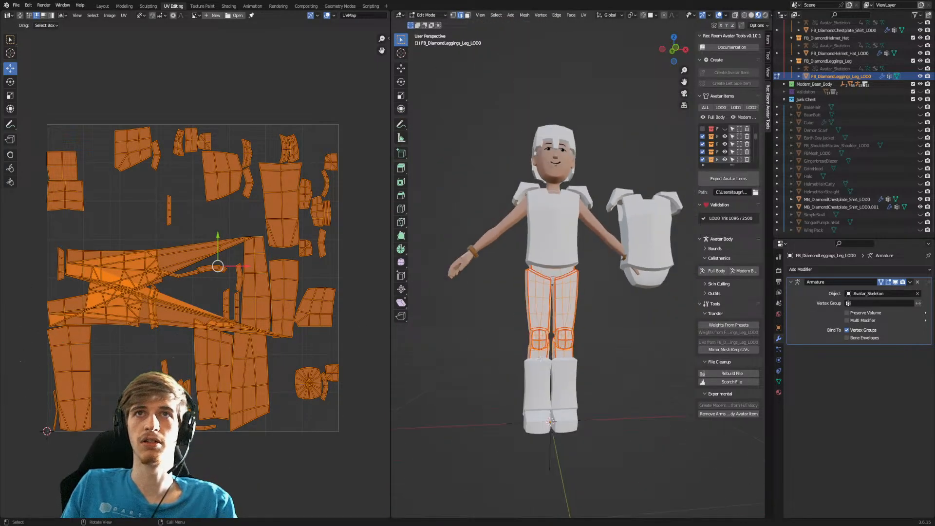
key(u)
click(268, 298)
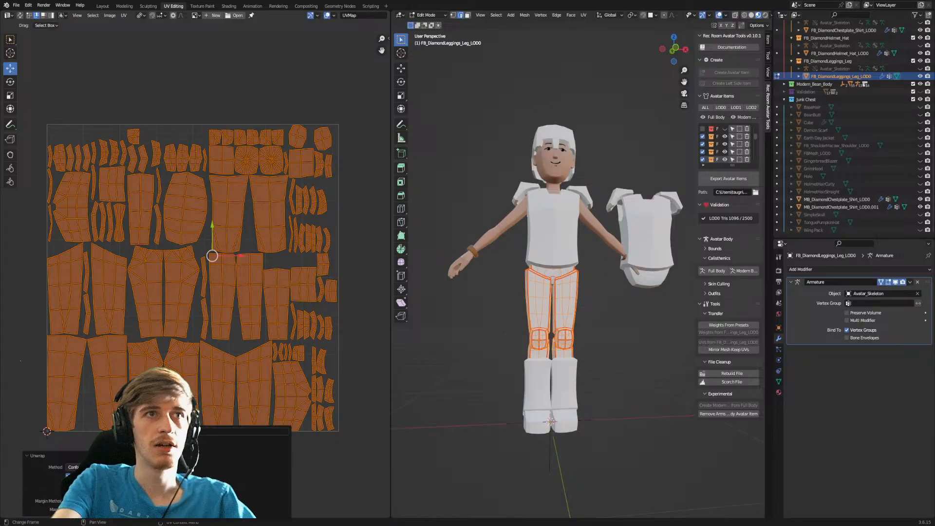
text(pack i)
key(Return)
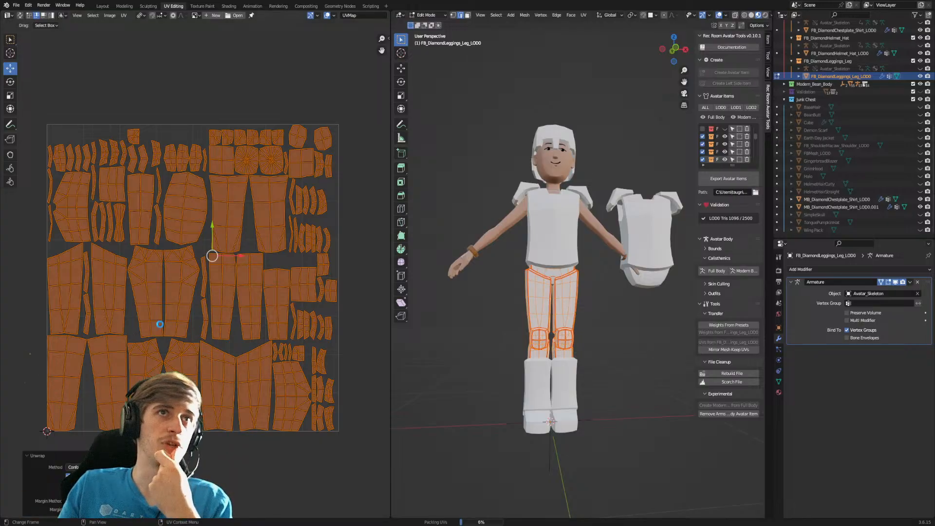
key(ctrl+z)
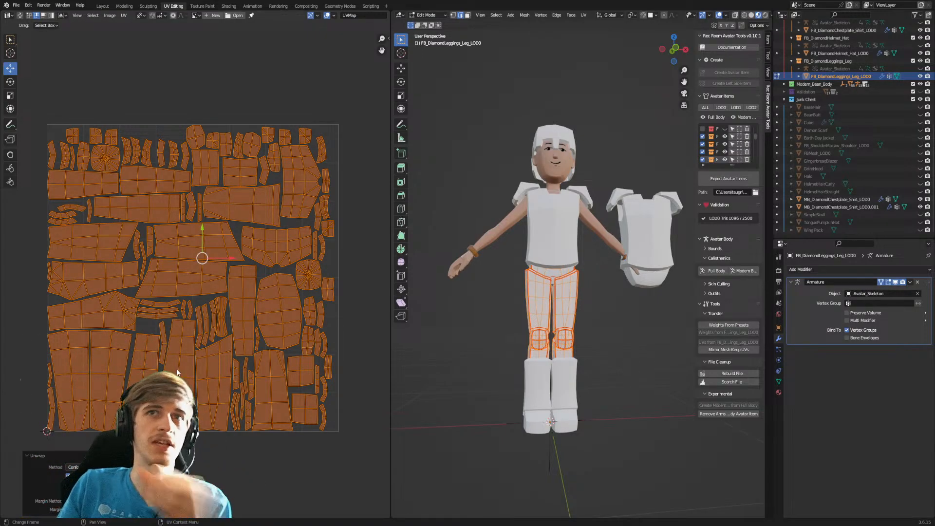
Check the UV layout of FB_DiamondBoots_Shoe_LOD0 and apply its Mirror modifier in Object Mode.
key(Tab)
click(544, 411)
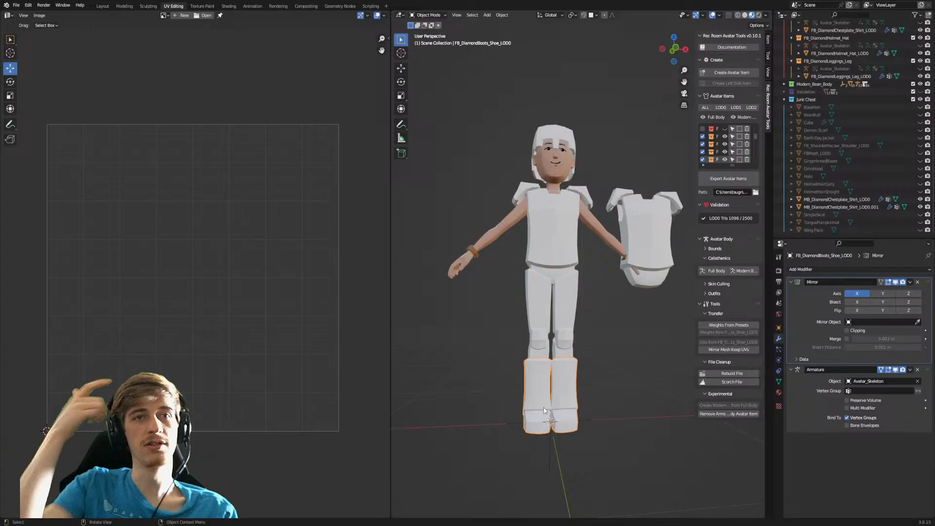
key(Tab)
key(a)
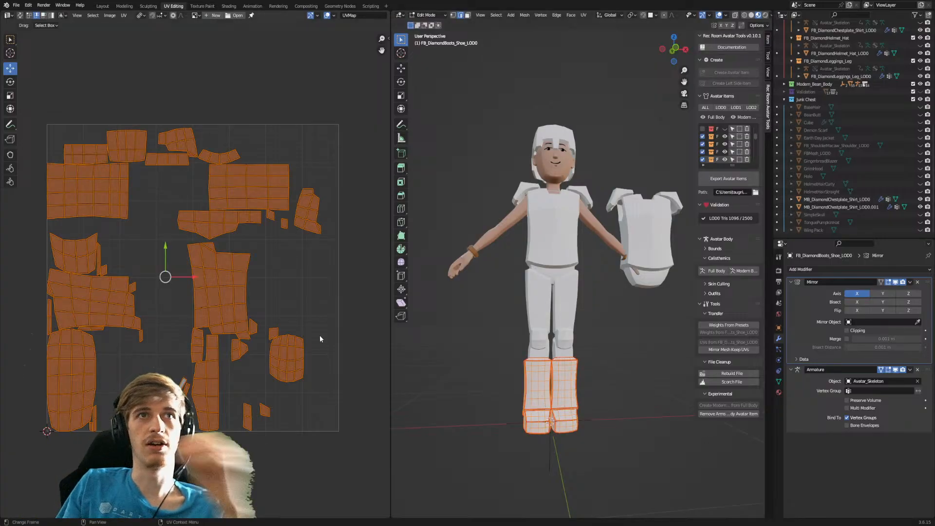
right_click(247, 326)
click(247, 326)
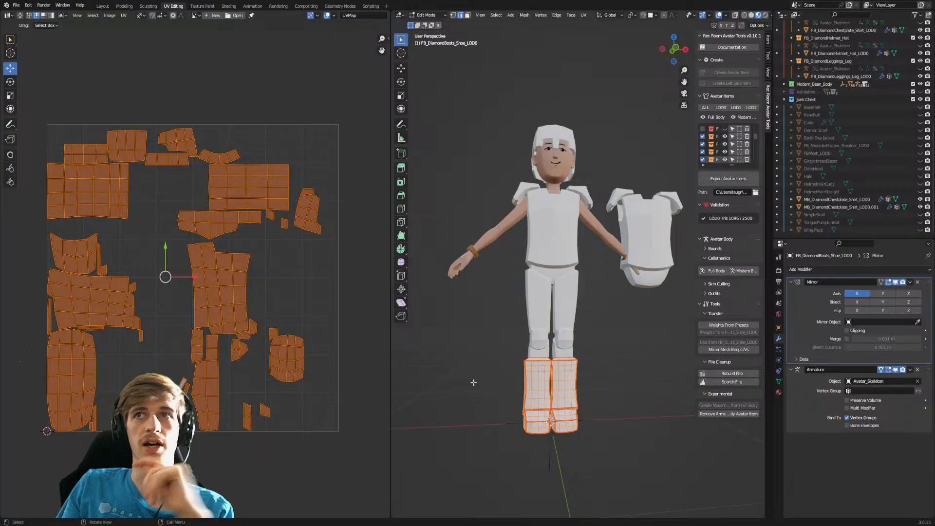
key(Tab)
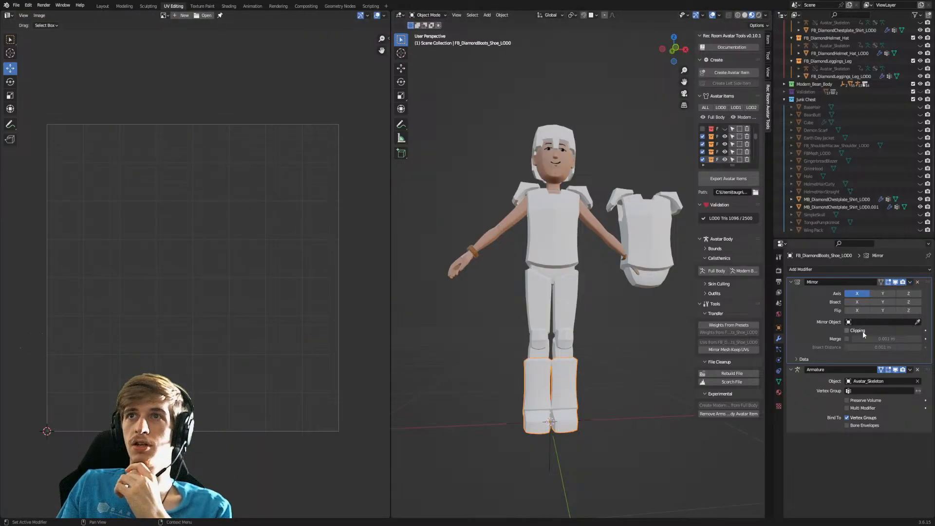
click(910, 282)
click(900, 293)
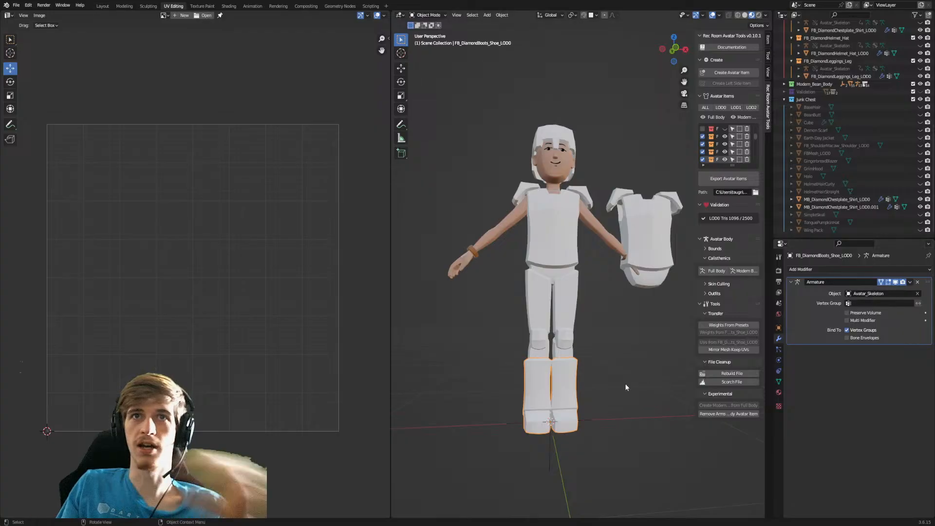
Unwrap the whole diamond boots mesh, pack its UV islands and return to Object Mode.
key(Tab)
right_click(223, 314)
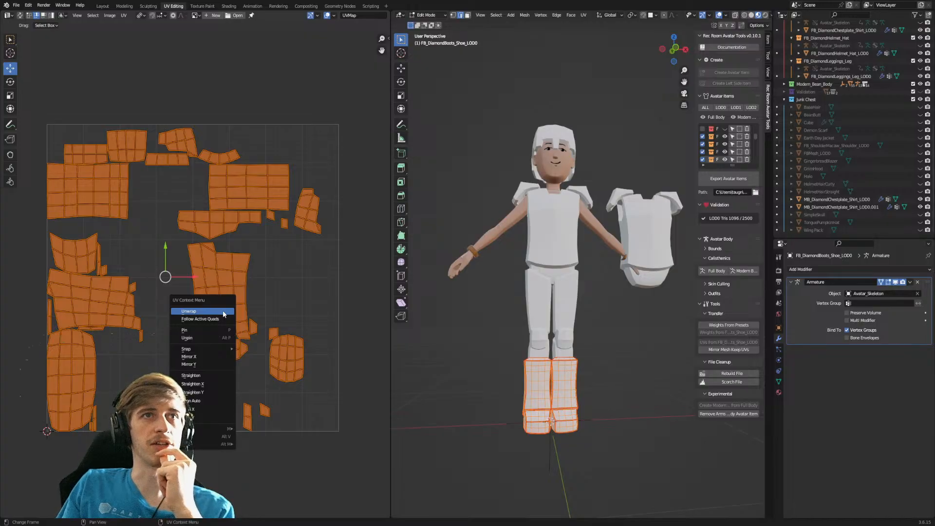
click(224, 313)
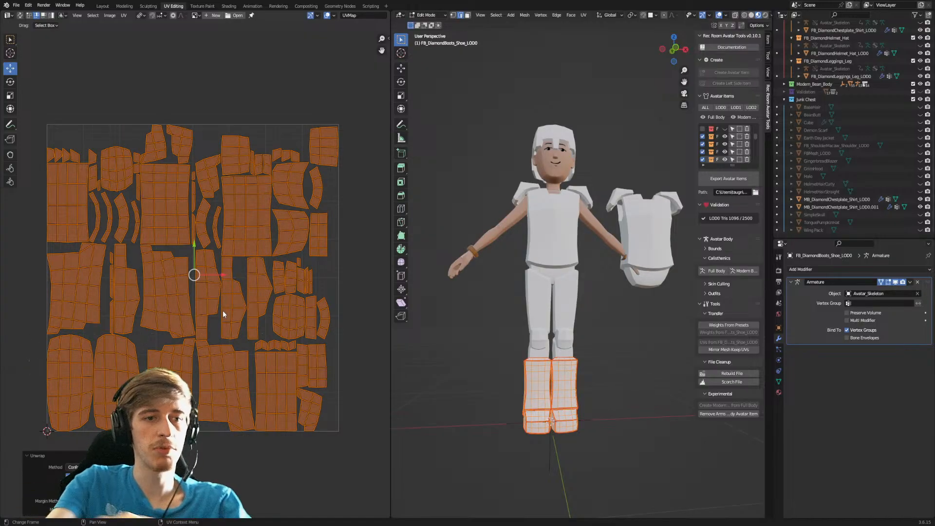
key(F3)
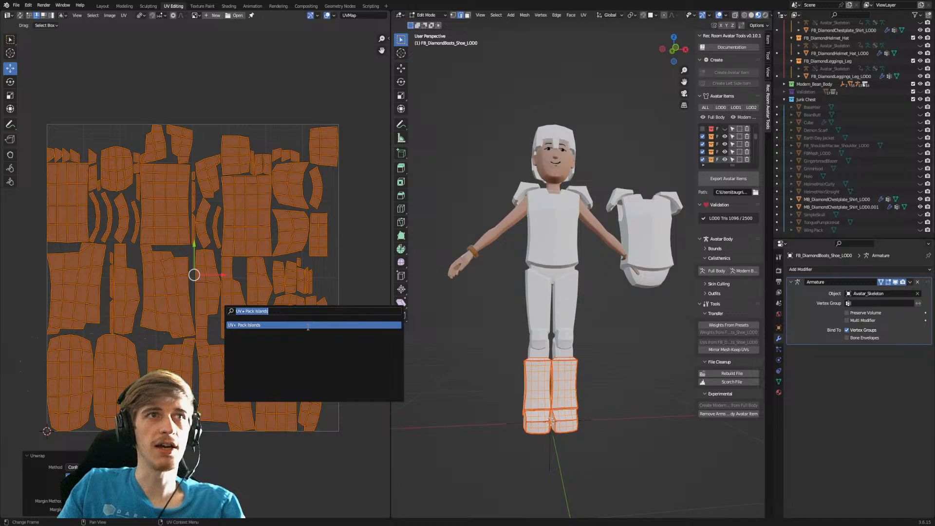
click(308, 326)
click(341, 455)
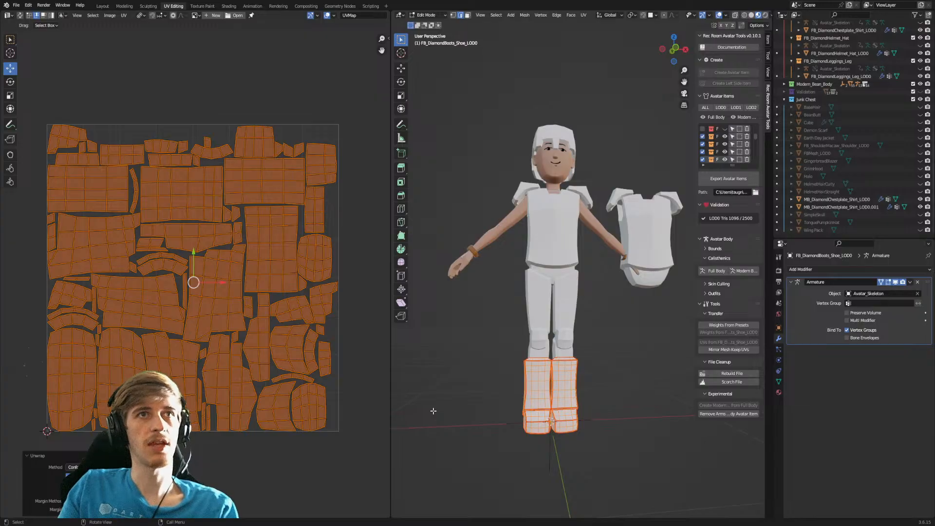
key(Tab)
Select MB_DiamondChestplate_Shirt_LOD0.001 together with the FB diamond leggings, helmet, chestplate and boots LOD0 meshes.
click(566, 326)
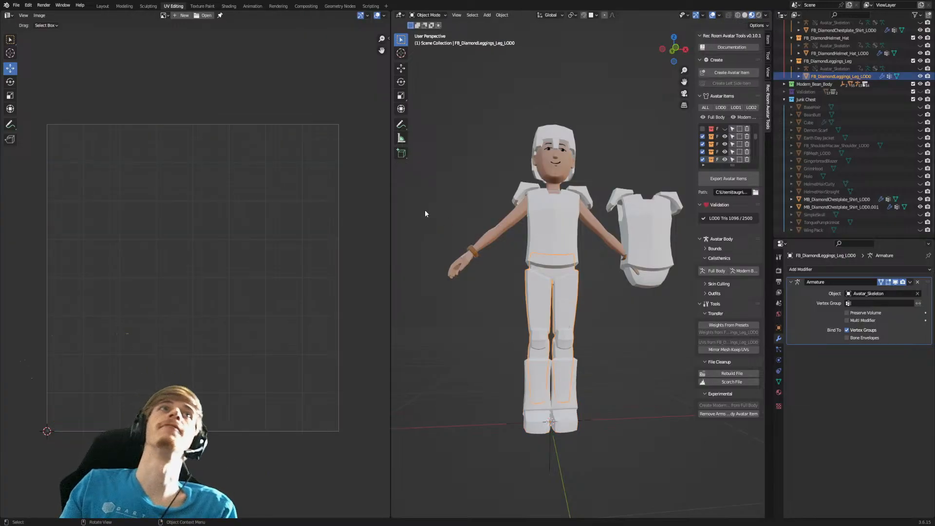
click(846, 206)
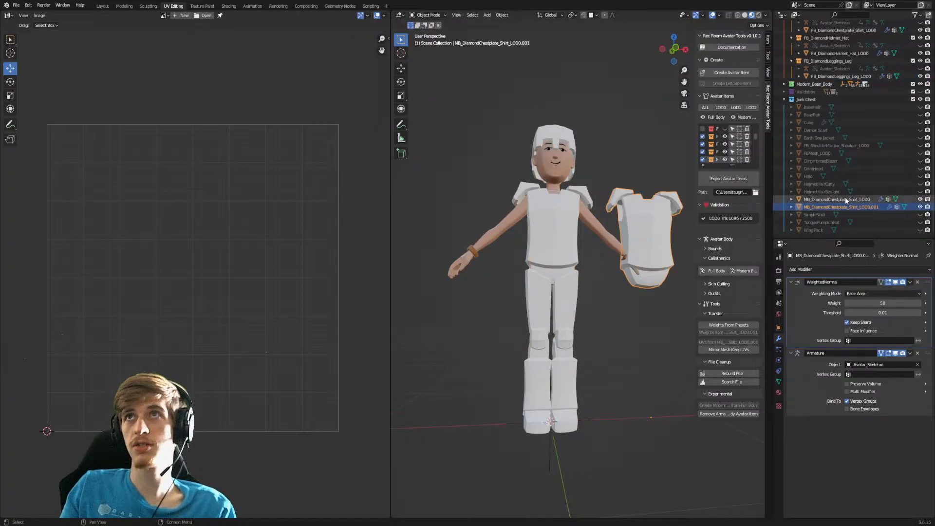
ctrl+click(846, 77)
ctrl+click(850, 54)
scroll(852, 64, up, 2)
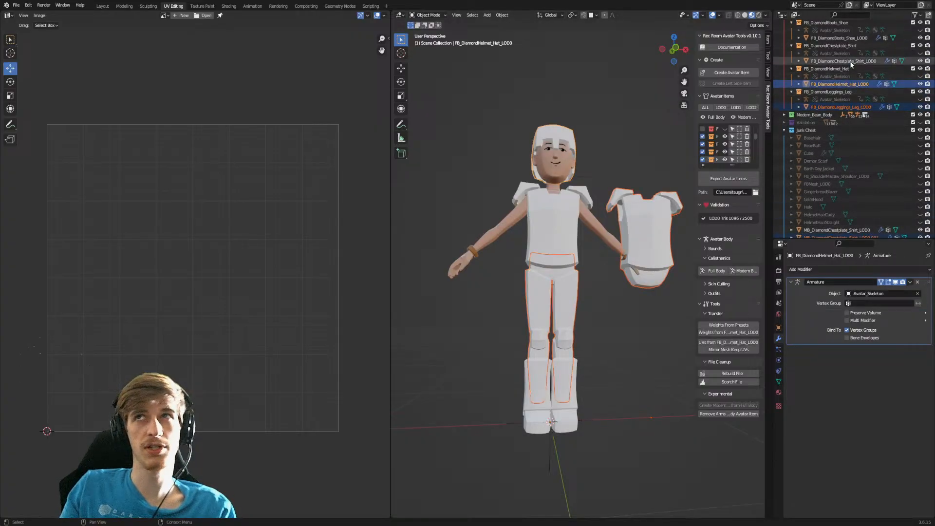
ctrl+click(851, 61)
ctrl+click(857, 38)
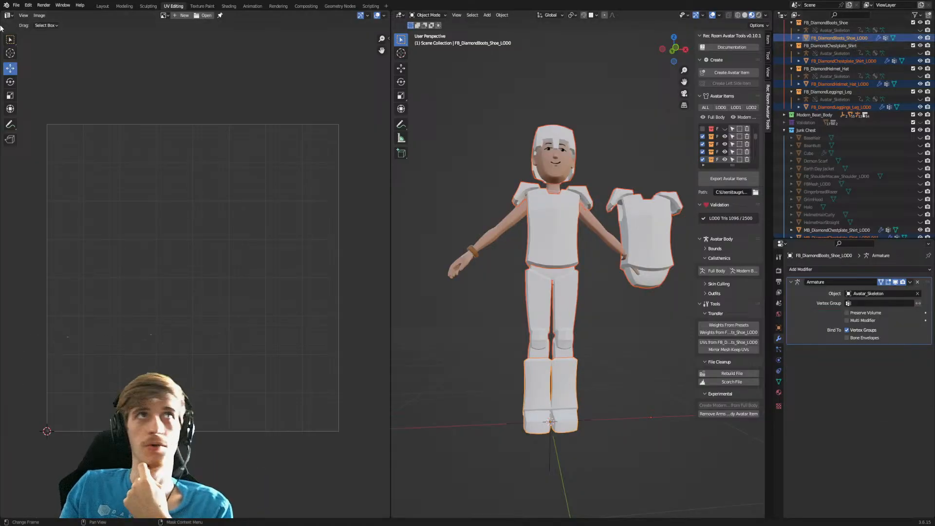
Export the selected diamond armour meshes again in FBX format.
click(16, 5)
mouse_move(43, 117)
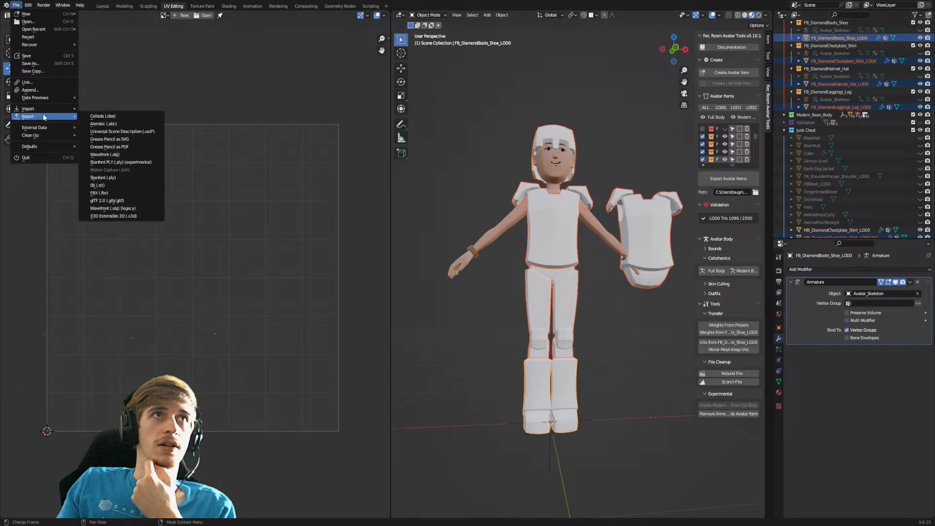
click(122, 194)
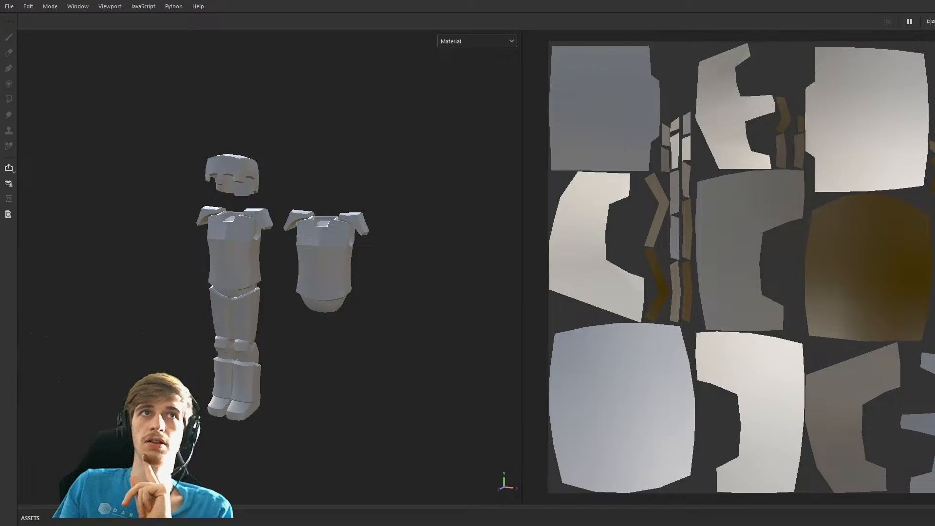
Switch to Substance 3D Painter, enter baking mode and check the common bake settings of the four DiamondArmor texture sets.
key(F8)
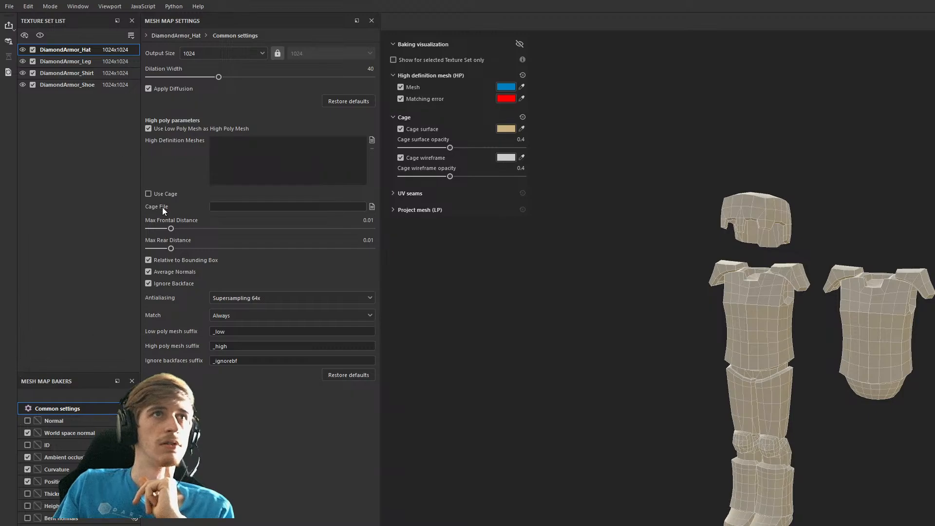
click(149, 271)
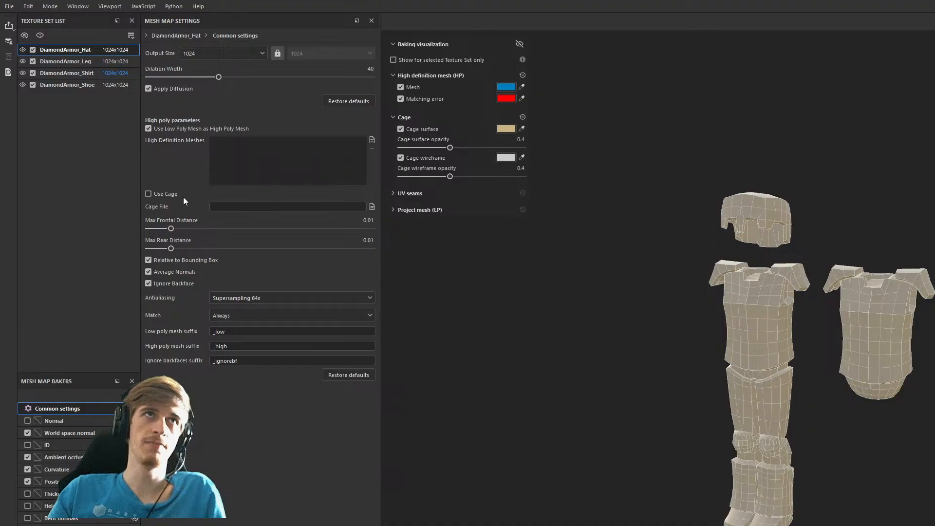
click(90, 65)
click(91, 77)
click(91, 86)
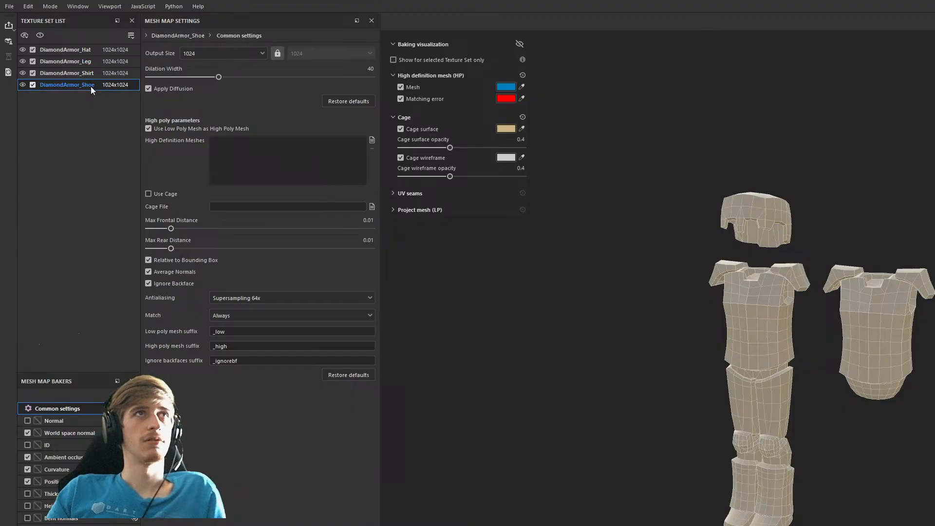
click(87, 50)
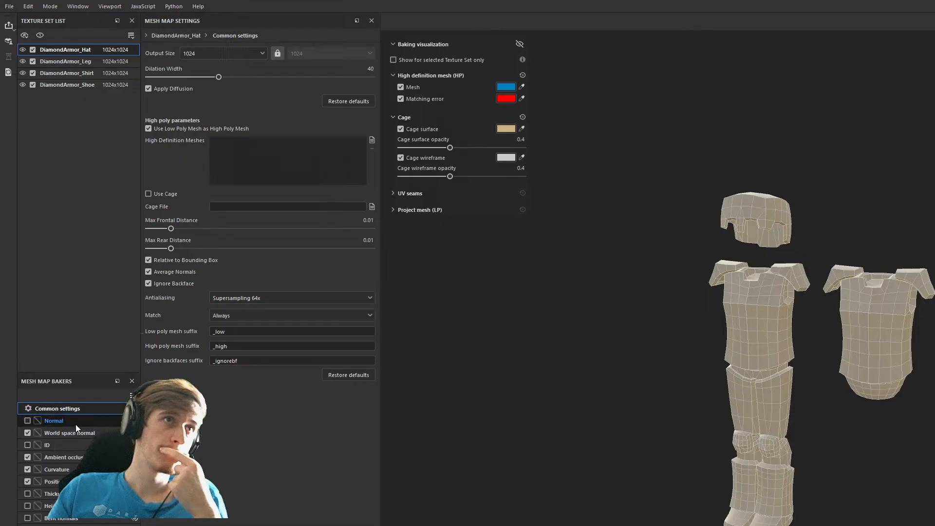
Include only DiamondArmor_Hat in the bake and hide the Leg, Shirt and Shoe texture sets.
drag(33, 49, 34, 92)
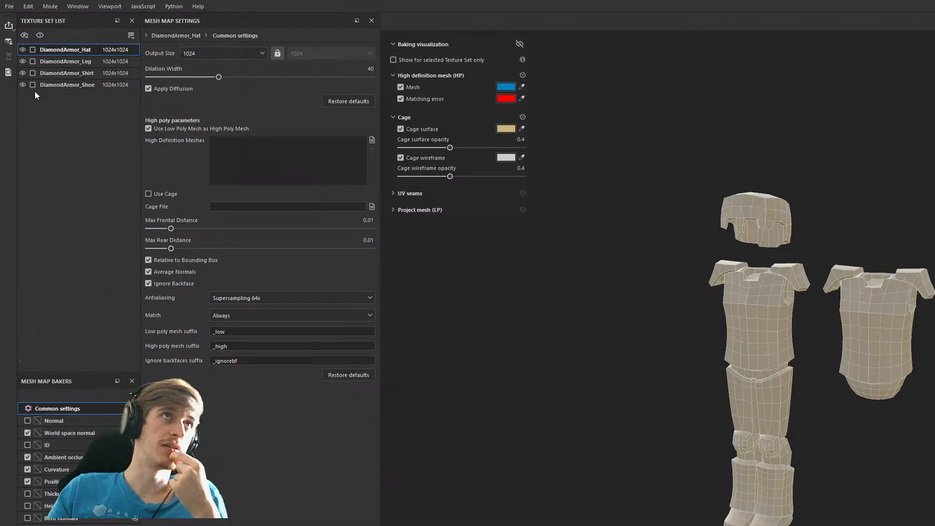
click(32, 49)
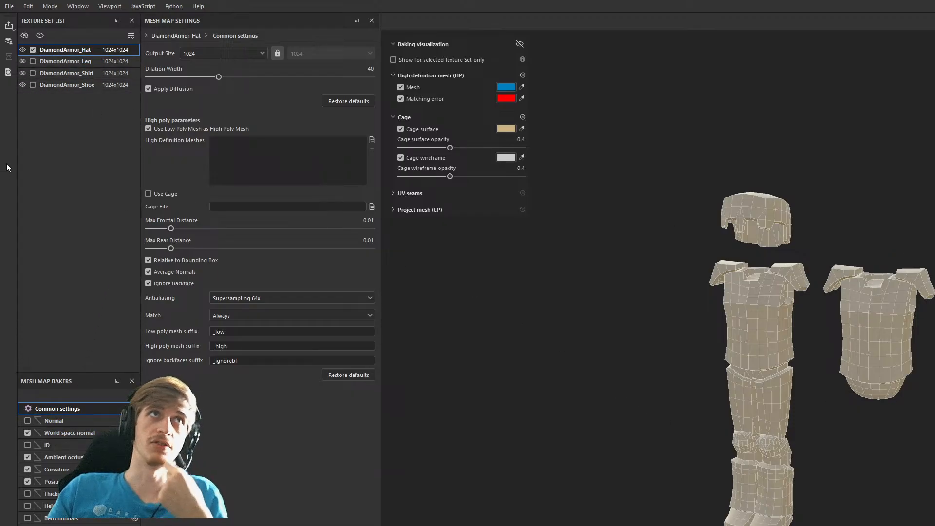
drag(22, 62, 46, 116)
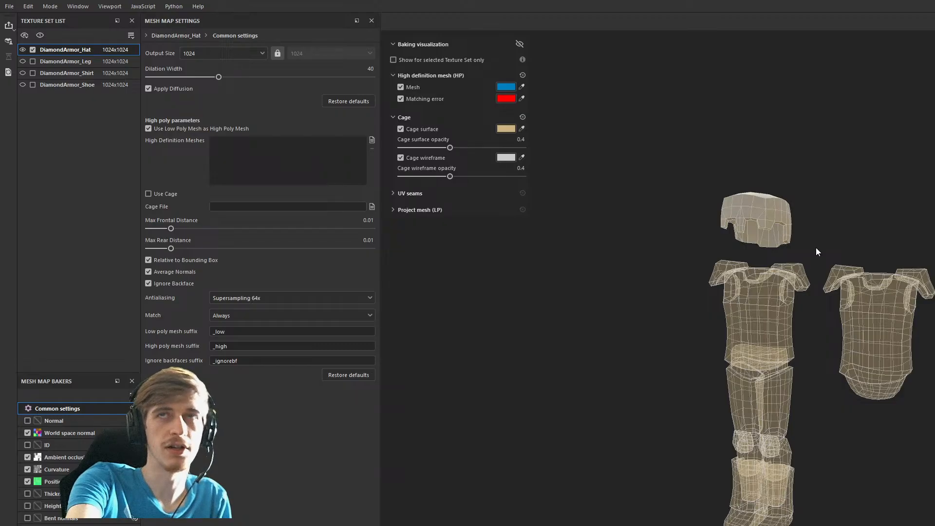
Exclude and hide DiamondArmor_Hat, and show and include only DiamondArmor_Leg in the bake.
click(20, 50)
click(31, 50)
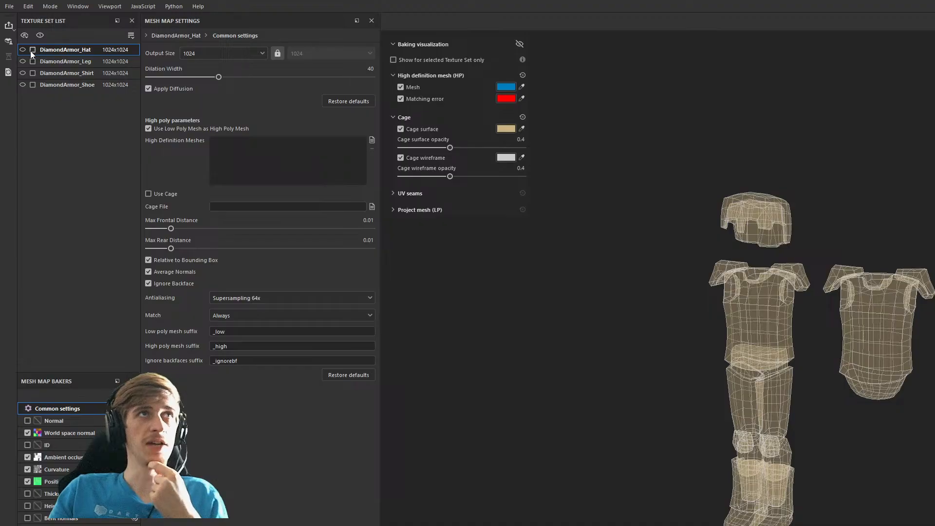
click(23, 60)
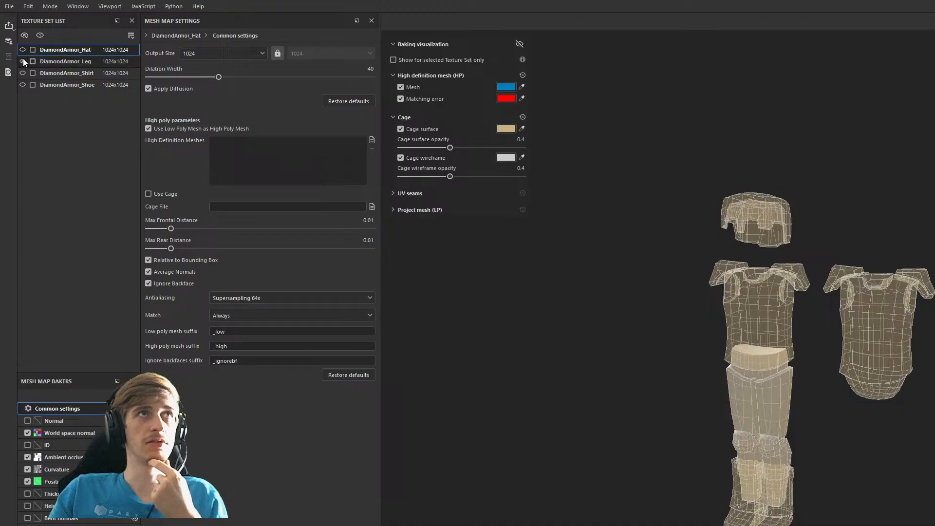
click(60, 60)
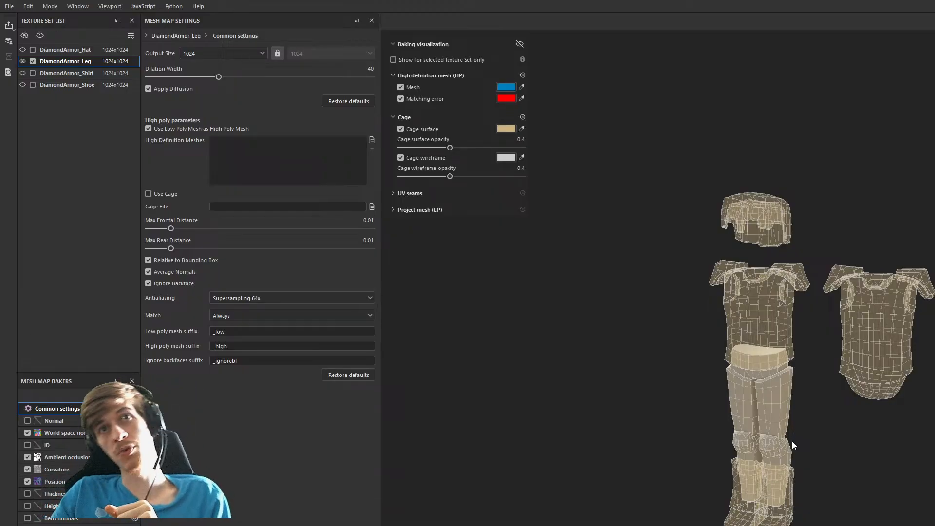
Exclude DiamondArmor_Leg and include DiamondArmor_Shirt, followed by DiamondArmor_Shoe, for their own separate bakes.
click(32, 61)
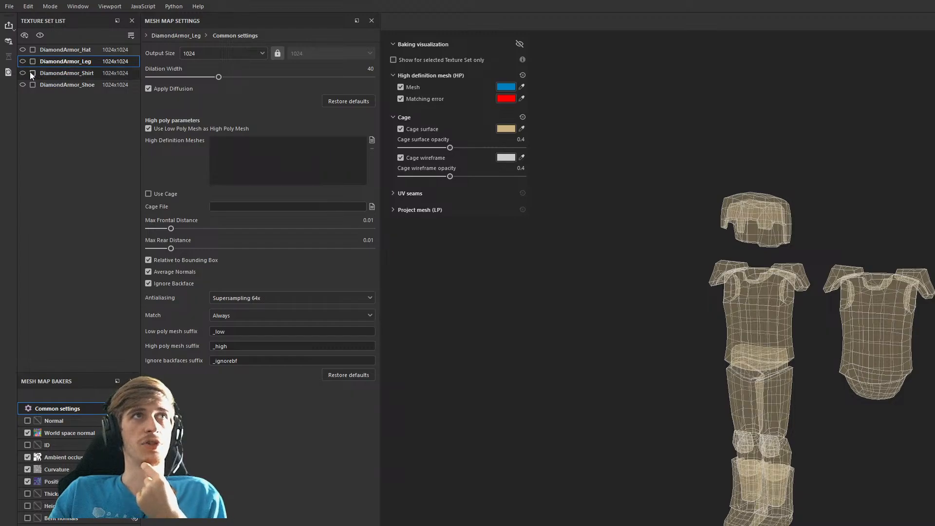
click(33, 73)
click(45, 74)
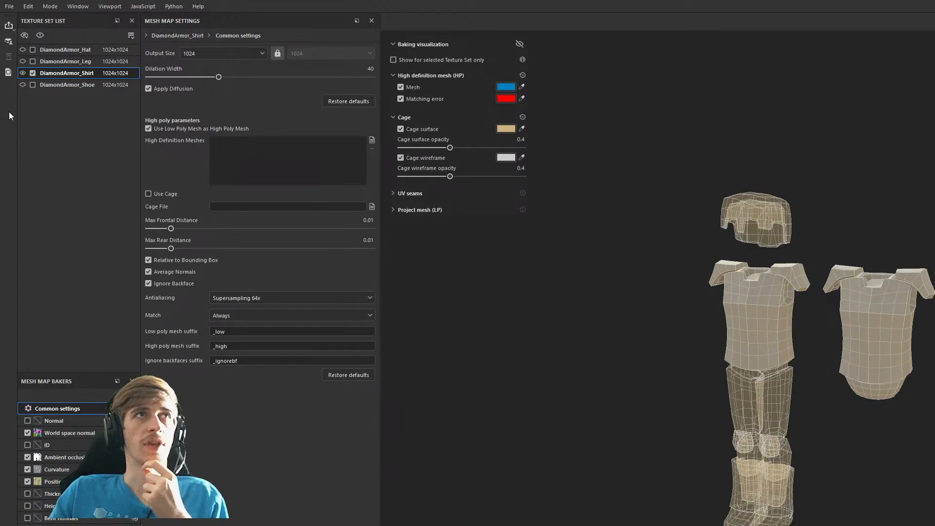
click(31, 84)
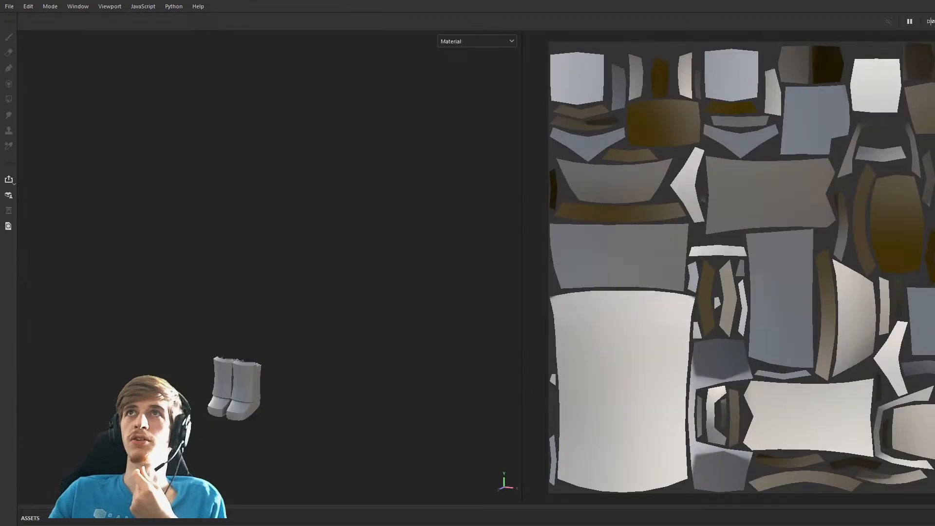
Widen the 3D viewport against the UV view and frame the whole armour set in it.
scroll(218, 357, up, 4)
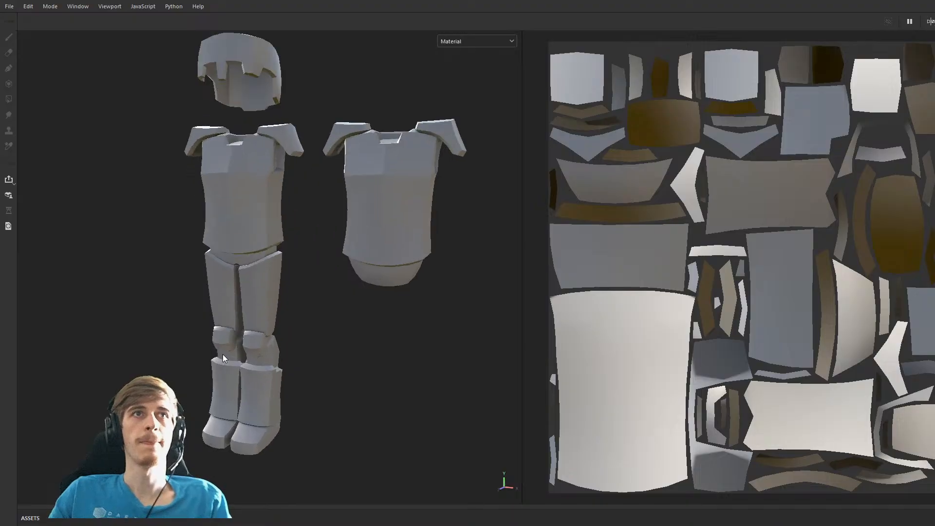
drag(522, 307, 784, 318)
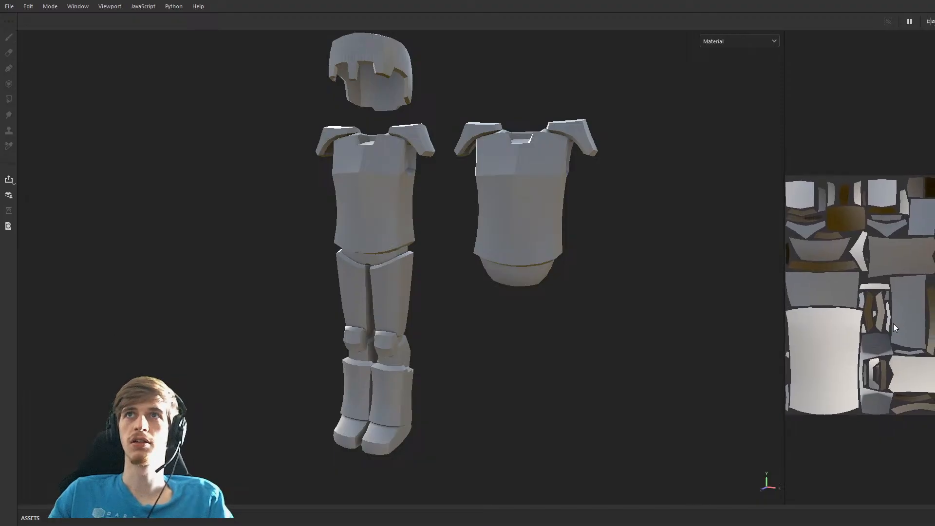
scroll(893, 328, down, 1)
drag(783, 324, 797, 324)
alt+middle_drag(563, 324, 583, 355)
Examine the coloured fill on both chestplates from several angles and distances.
scroll(491, 354, up, 2)
alt+middle_drag(432, 293, 434, 396)
alt+drag(477, 417, 618, 416)
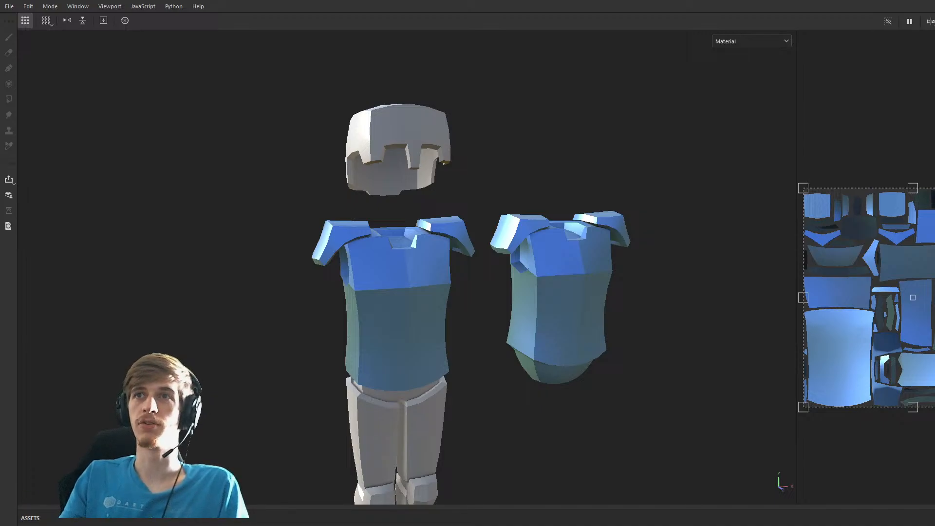
alt+drag(498, 317, 480, 301)
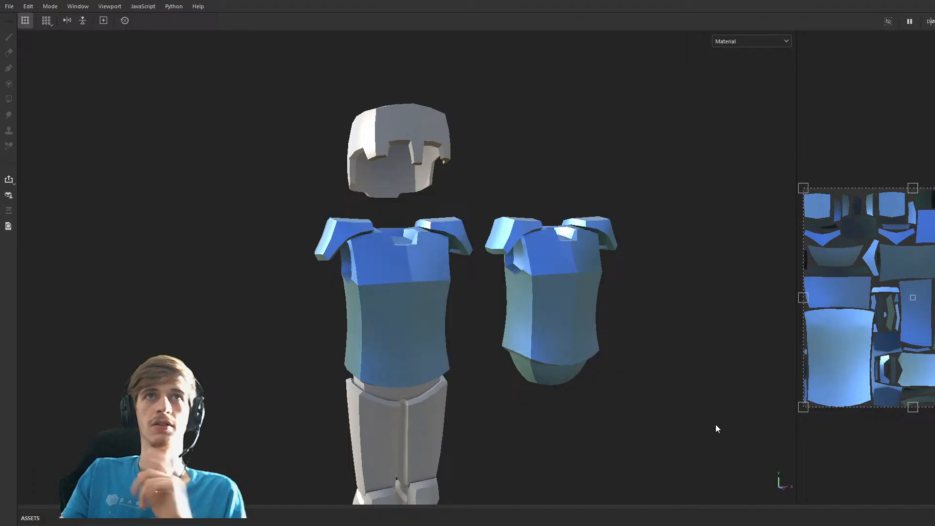
mouse_move(577, 418)
alt+mouse_down()
mouse_move(653, 440)
mouse_move(472, 420)
mouse_move(370, 356)
mouse_move(484, 367)
mouse_move(583, 430)
mouse_move(589, 387)
mouse_move(510, 382)
mouse_move(516, 388)
alt+mouse_up()
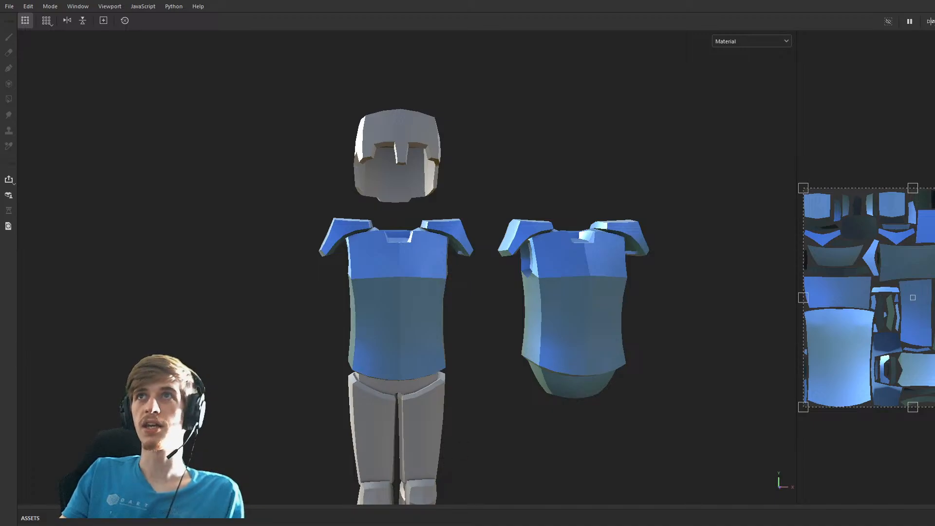
alt+middle_drag(474, 308, 519, 334)
scroll(518, 334, up, 2)
scroll(519, 334, up, 2)
alt+drag(530, 329, 582, 395)
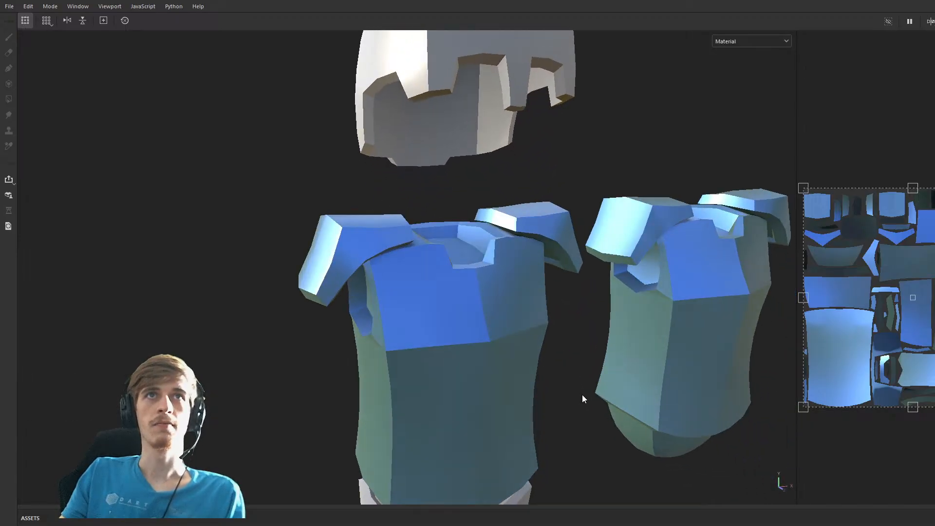
alt+middle_drag(582, 395, 536, 360)
alt+drag(536, 359, 519, 341)
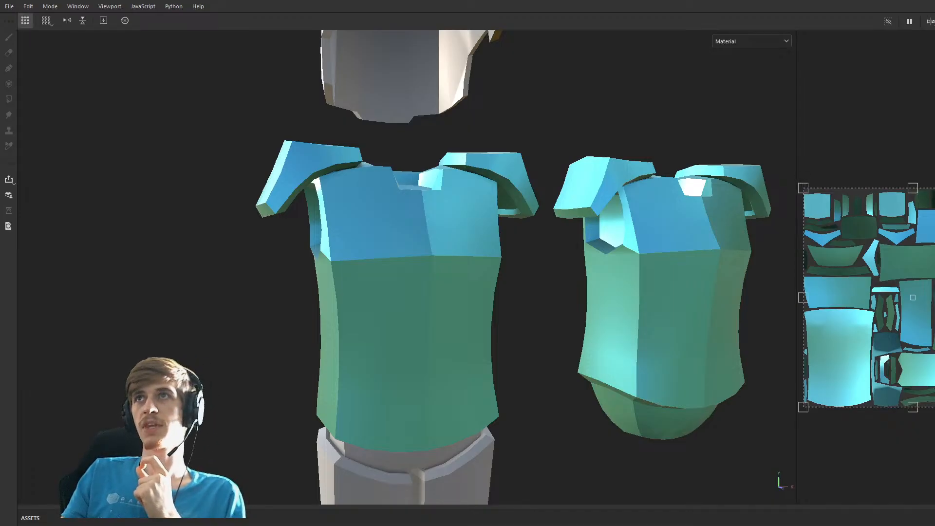
scroll(510, 384, down, 2)
scroll(510, 381, down, 2)
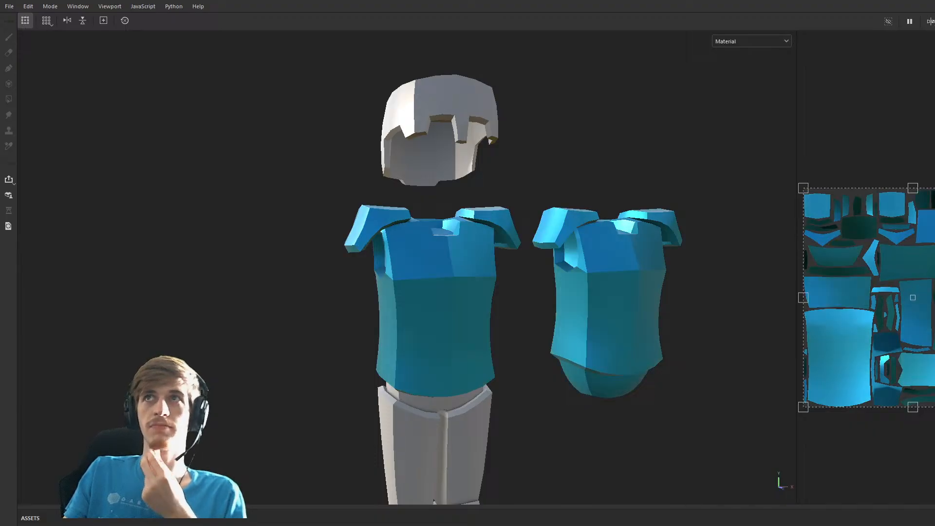
Undo the last colour change on the shirt's fill and inspect the edge colouring of both chestplates.
key(ctrl+z)
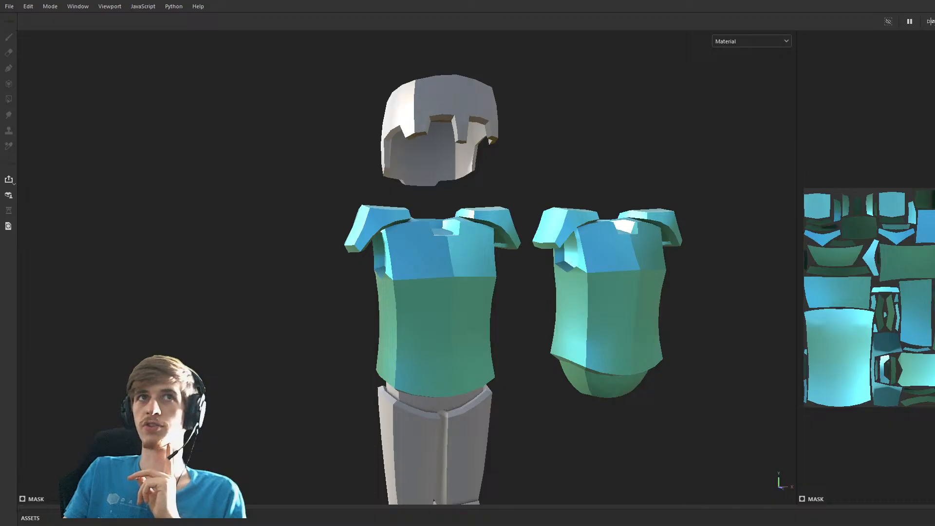
scroll(546, 338, up, 5)
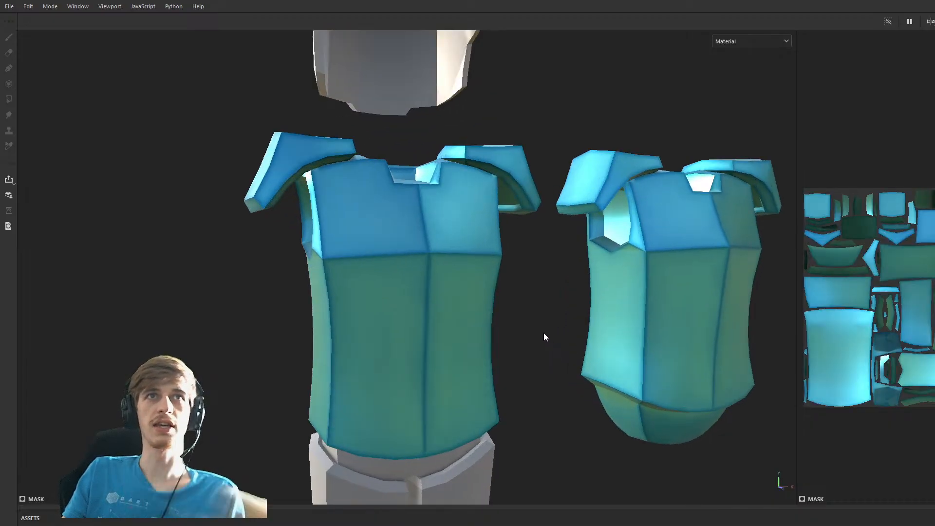
alt+drag(411, 278, 439, 348)
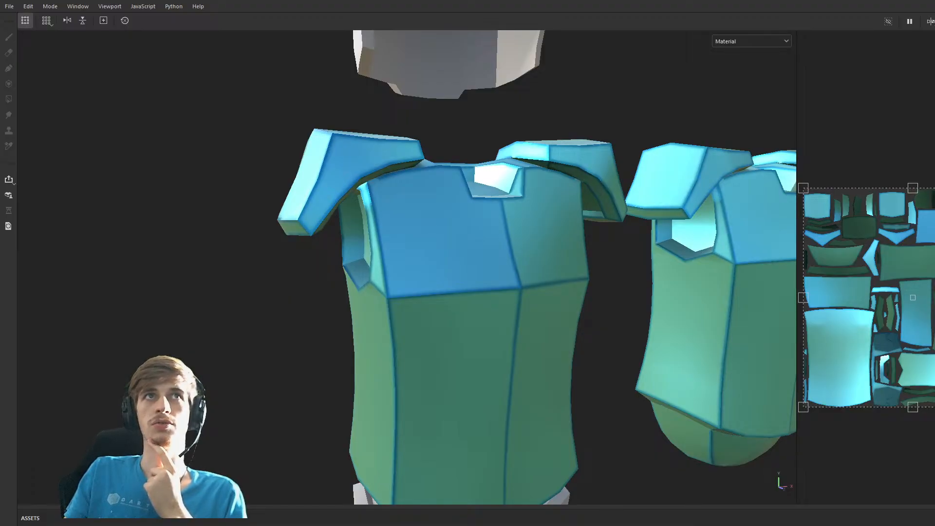
scroll(551, 324, down, 3)
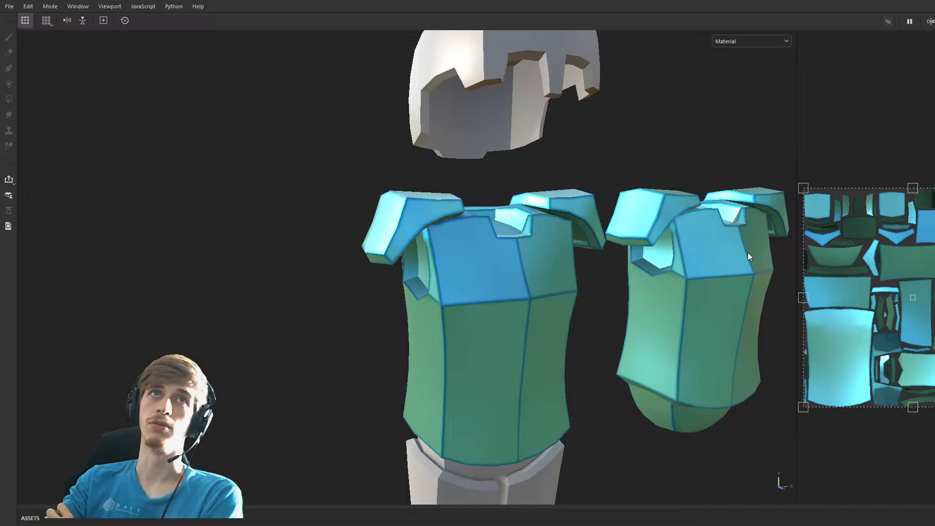
click(549, 272)
alt+drag(582, 228, 554, 249)
Include only DiamondArmor_Shirt in the bake, set Match to By Mesh Name, rebake its mesh maps and inspect the chestplates.
key(F8)
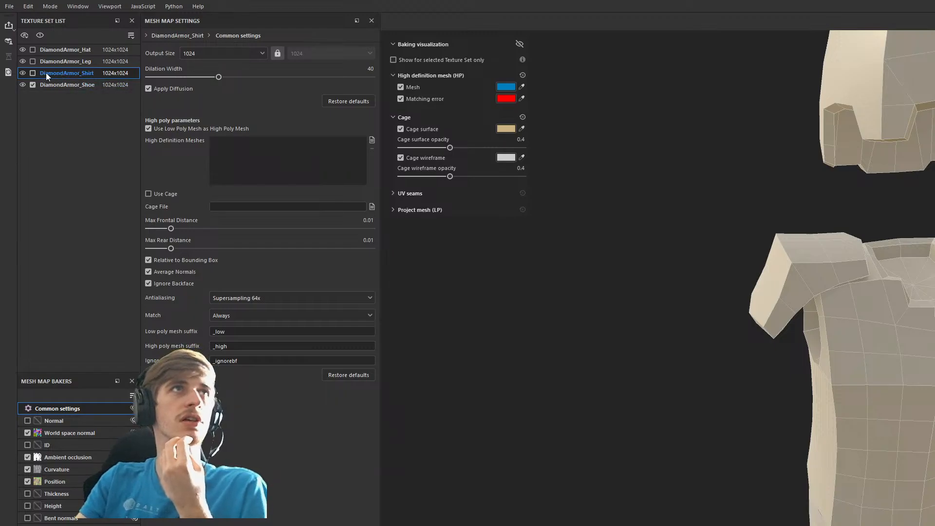
click(32, 73)
click(33, 85)
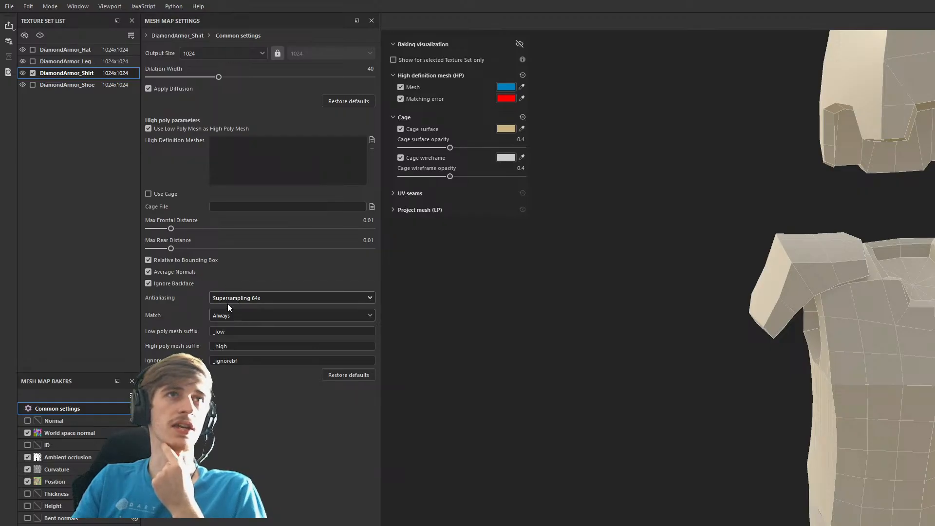
click(241, 328)
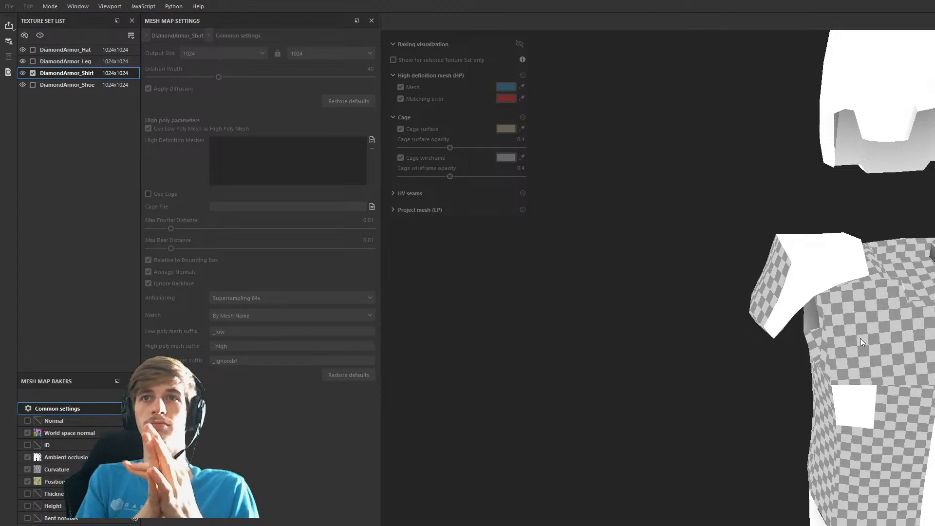
scroll(915, 428, down, 4)
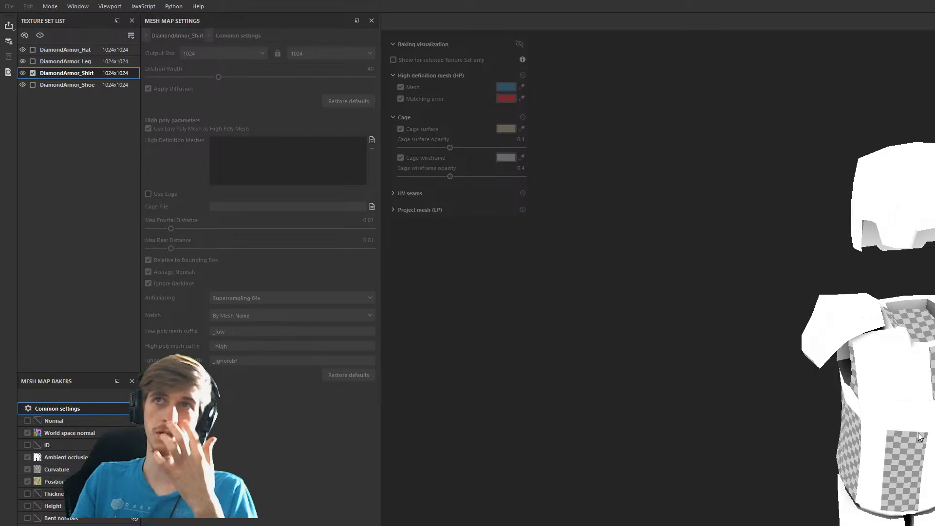
scroll(920, 438, up, 2)
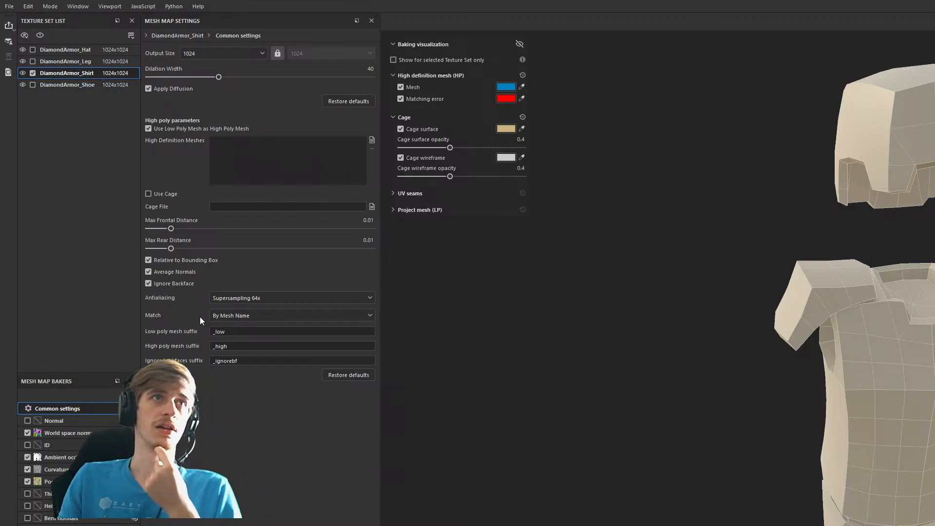
click(252, 330)
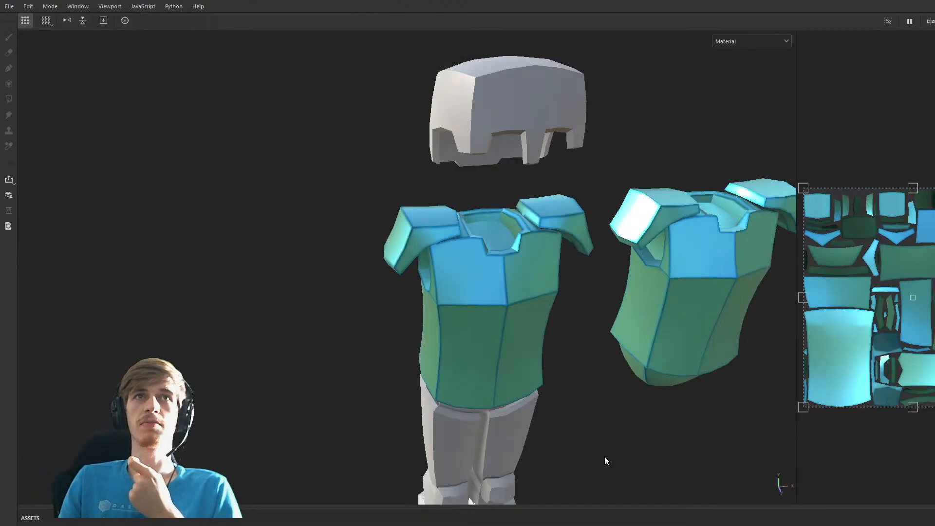
scroll(550, 393, up, 2)
alt+drag(542, 416, 571, 408)
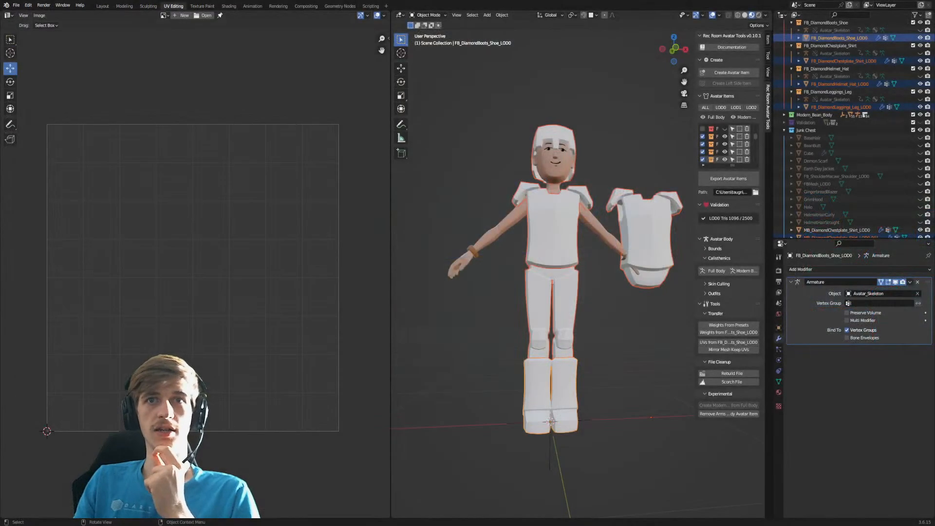
Switch to Blender's Modeling workspace and mark the vertical centre edge path on the front of FB_DiamondChestplate_Shirt_LOD0 as sharp.
click(457, 330)
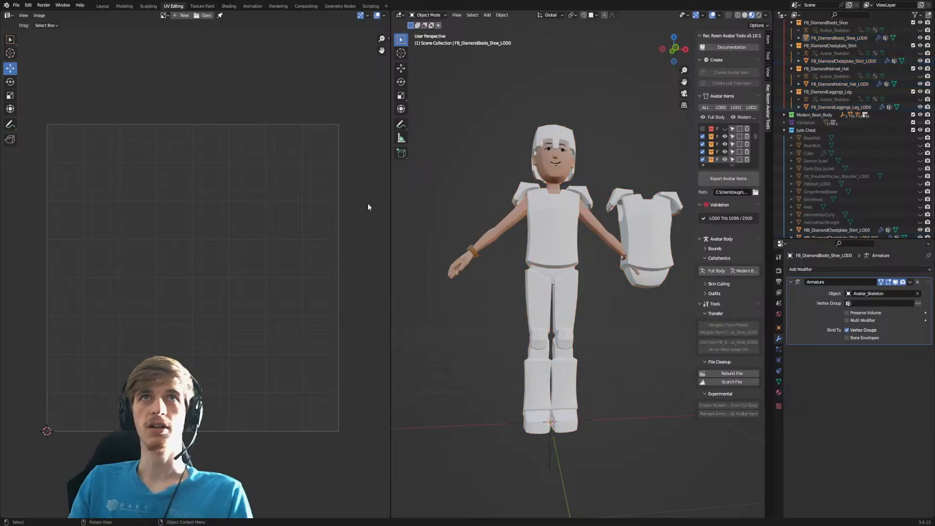
click(124, 6)
alt+drag(360, 183, 377, 216)
click(373, 215)
key(Tab)
scroll(372, 214, up, 2)
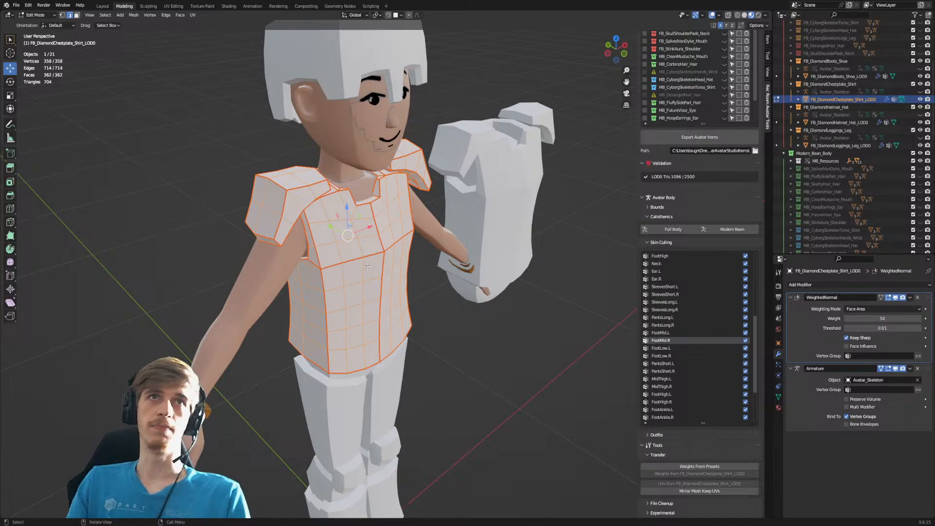
click(372, 210)
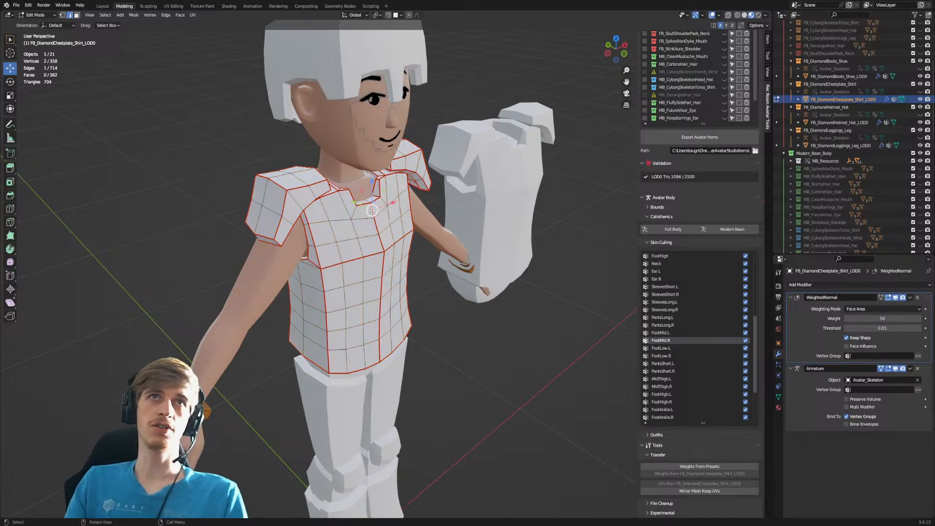
ctrl+click(379, 359)
right_click(379, 359)
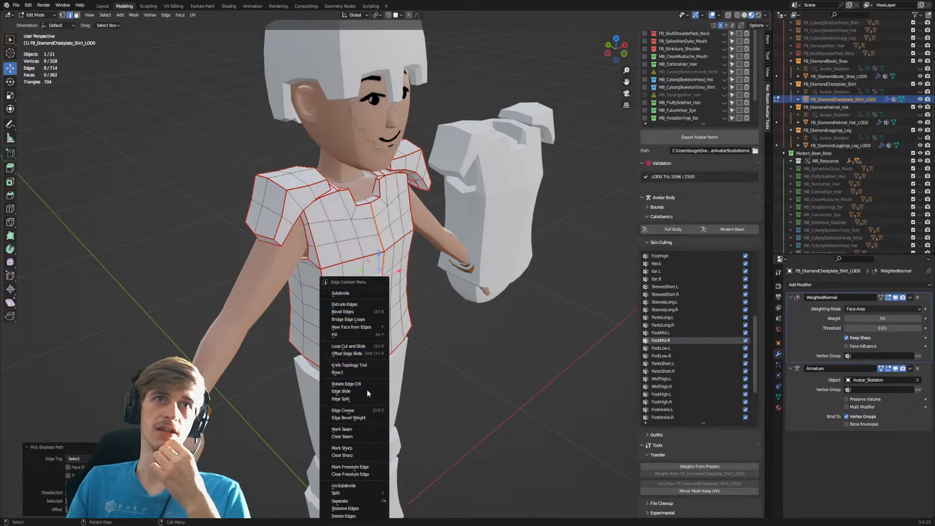
click(360, 448)
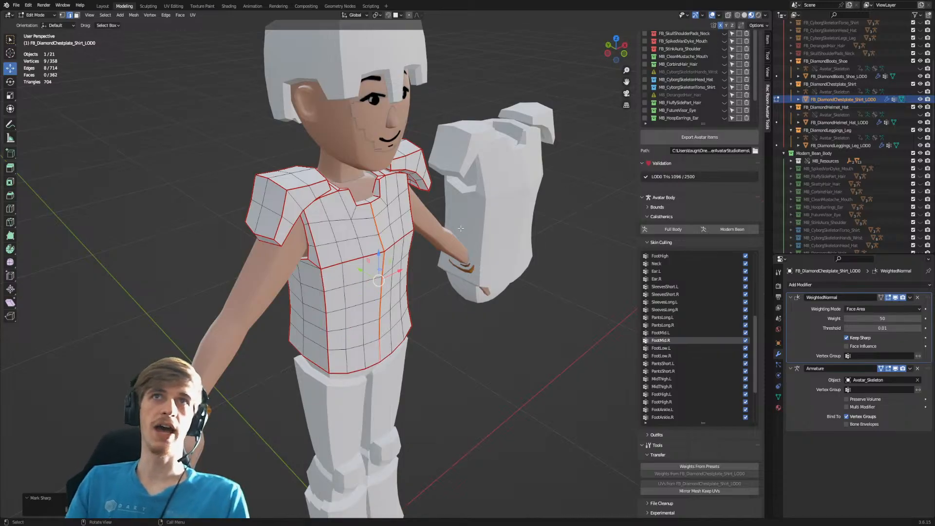
key(Tab)
Hide the MB_DiamondChestplate_Shirt_LOD0 mesh in the Junk Chest collection.
click(464, 356)
middle_drag(464, 355, 408, 300)
click(390, 319)
scroll(849, 145, down, 5)
scroll(853, 149, down, 8)
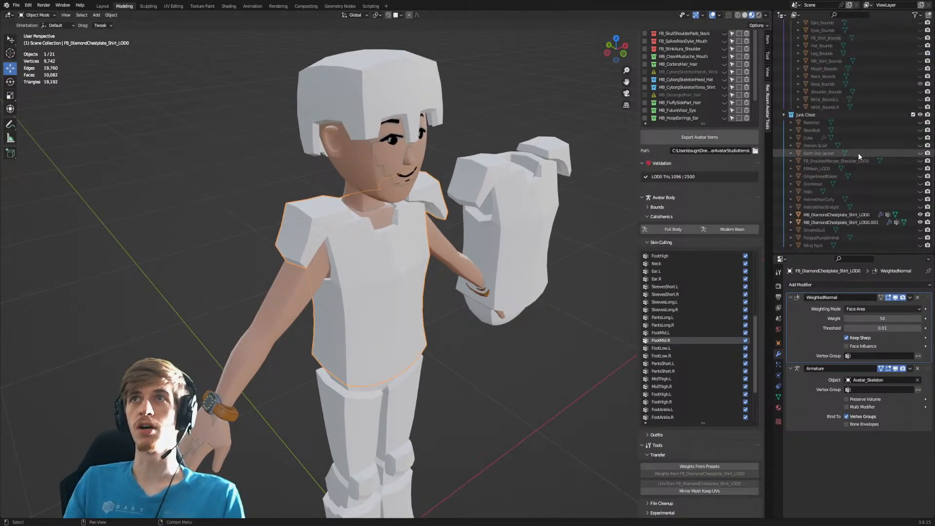
click(920, 215)
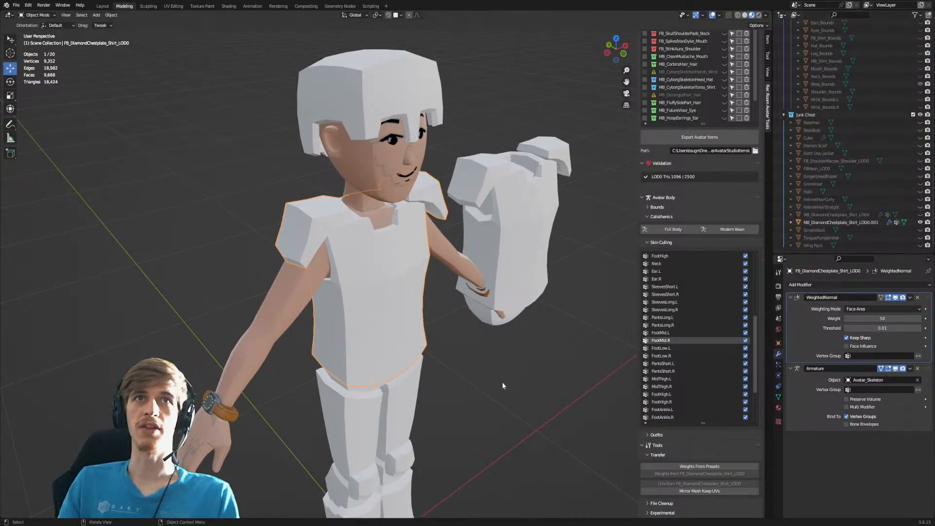
Apply Mark Sharp once more to the selected front centre edges of FB_DiamondChestplate_Shirt_LOD0, and return to Object Mode.
middle_drag(502, 381, 365, 246)
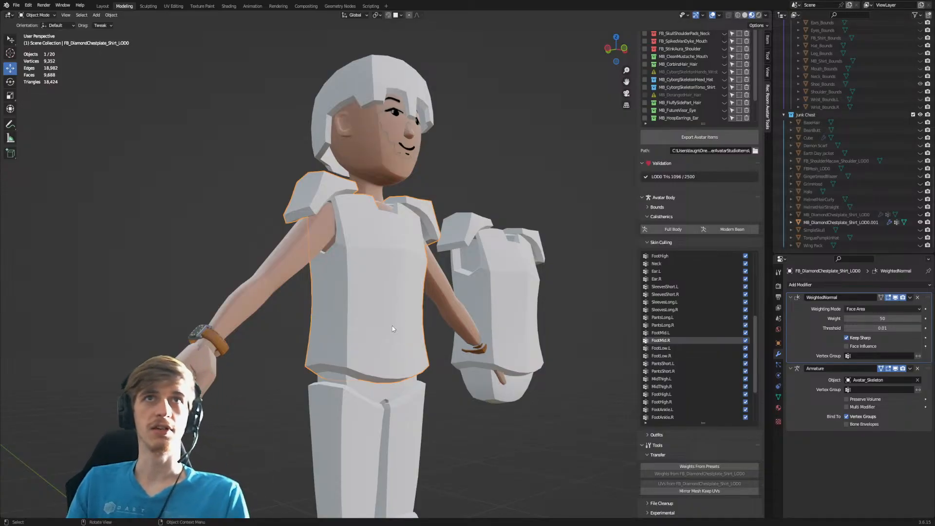
key(Tab)
right_click(394, 281)
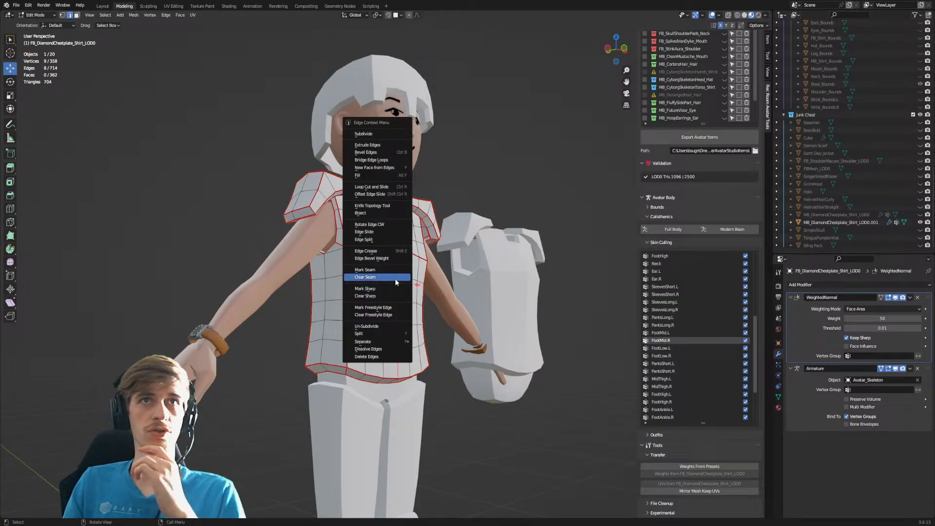
click(396, 289)
key(Tab)
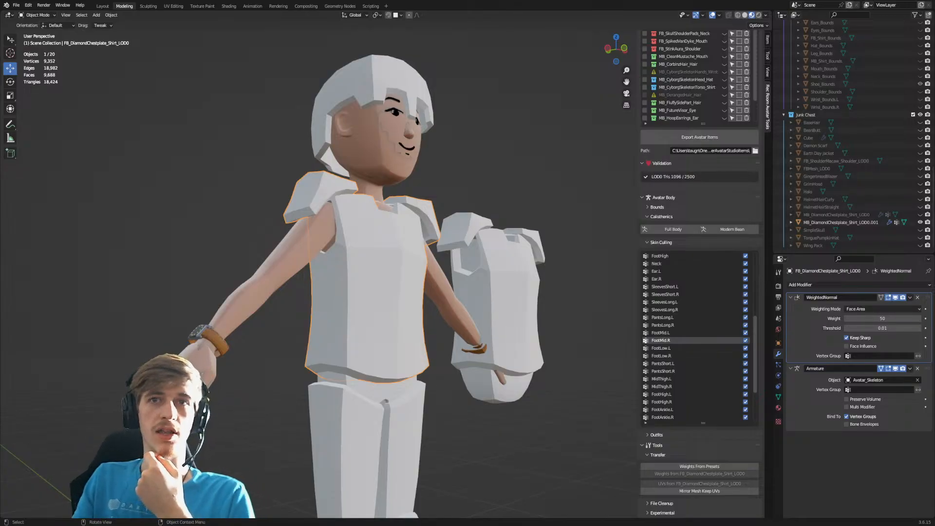
Compare Shade Smooth and Shade Flat on FB_DiamondChestplate_Shirt_LOD0, and finish with Shade Auto Smooth applied.
middle_drag(493, 376, 380, 321)
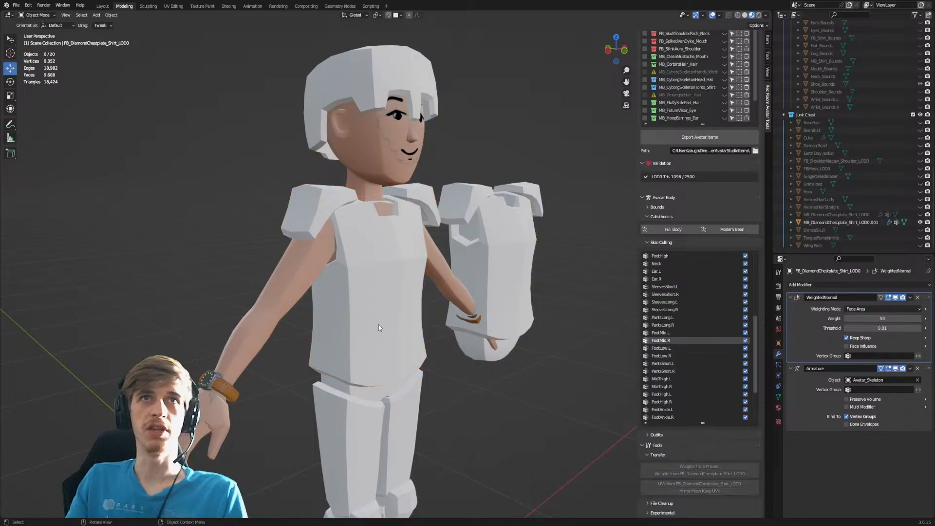
right_click(390, 298)
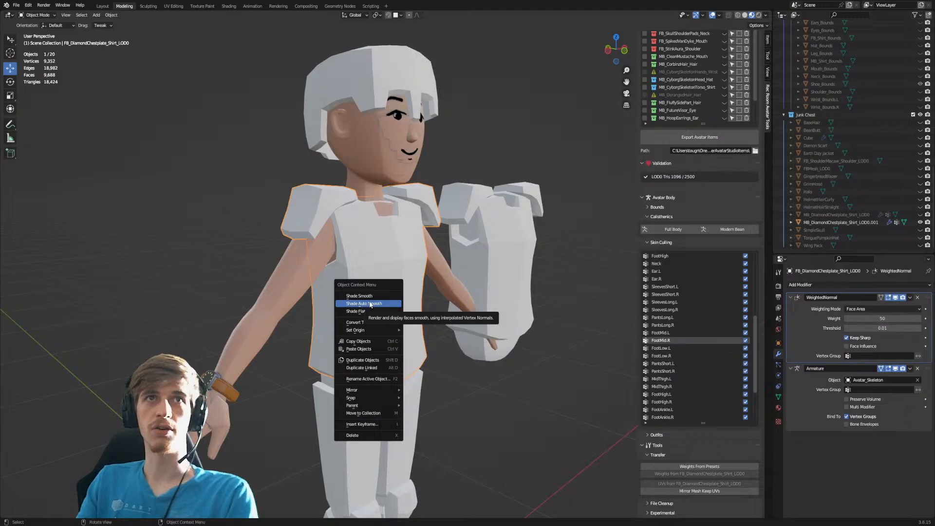
right_click(399, 317)
click(399, 316)
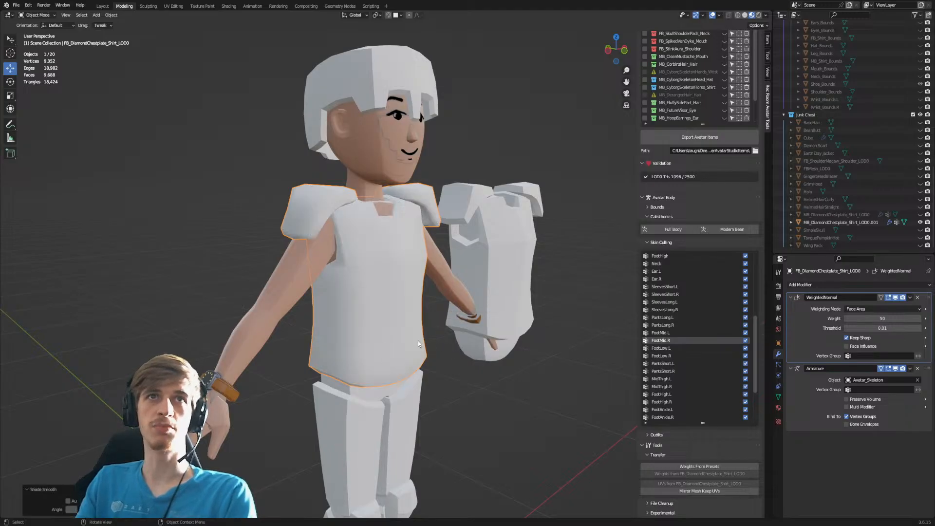
right_click(392, 321)
click(393, 334)
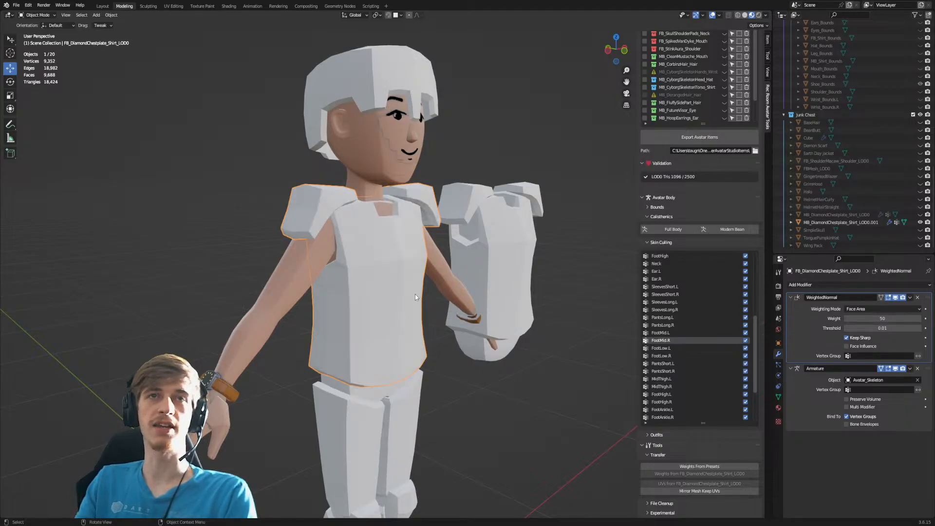
right_click(365, 305)
click(361, 293)
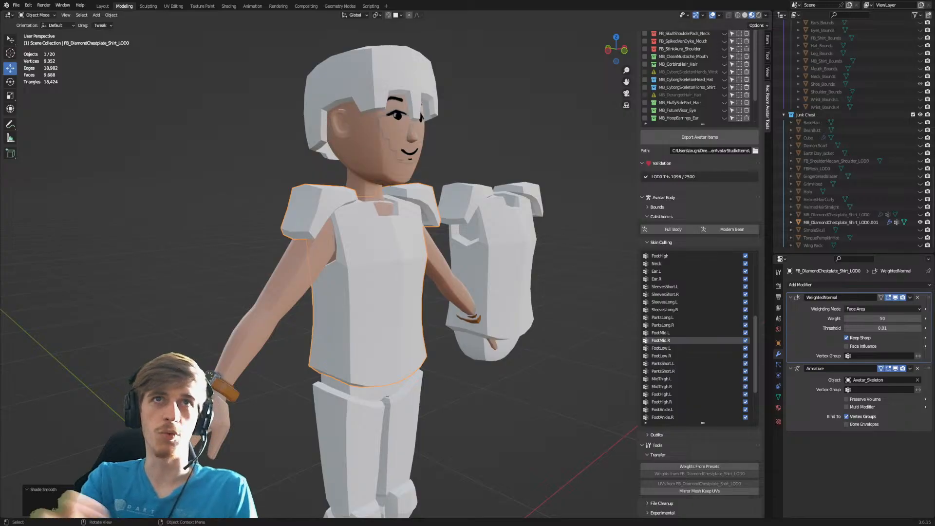
Reselect FB_DiamondChestplate_Shirt_LOD0 and show the list of modifiers that can be added.
click(518, 419)
click(418, 321)
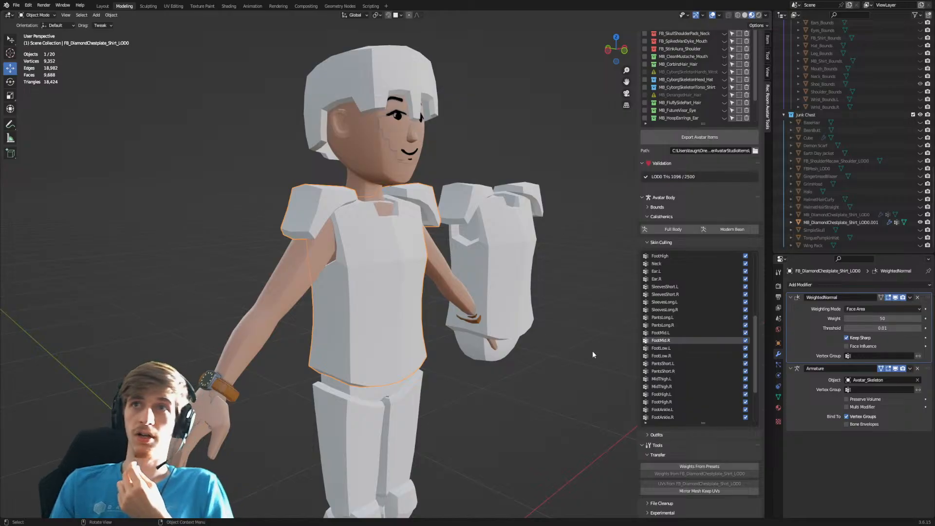
click(817, 284)
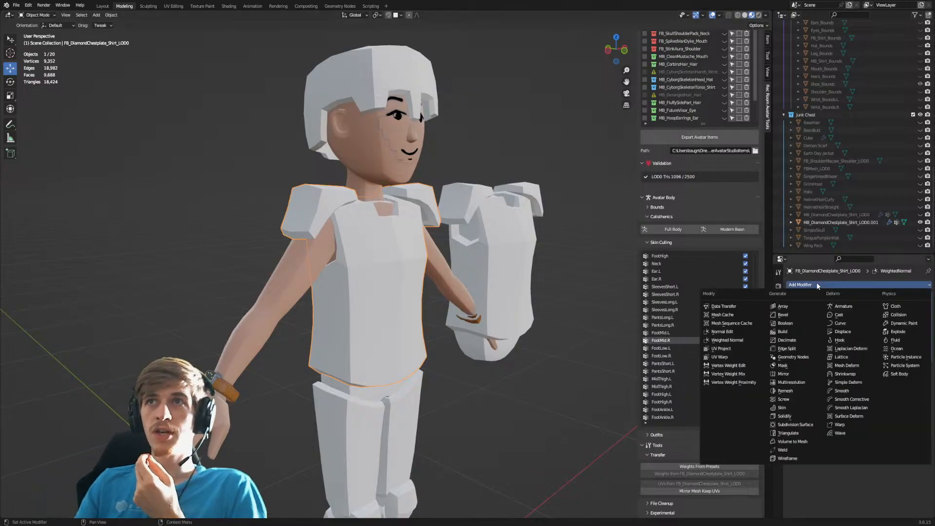
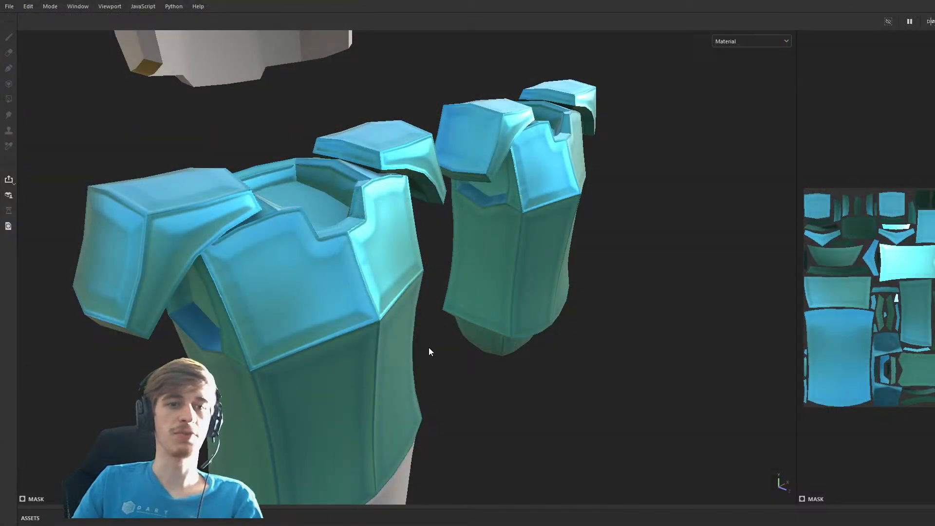
In Substance 3D Painter, examine the blue-to-green colouring of both chestplates from several angles and under rotated environment lighting.
alt+drag(422, 356, 465, 372)
scroll(479, 338, down, 3)
scroll(469, 344, up, 3)
scroll(465, 372, up, 2)
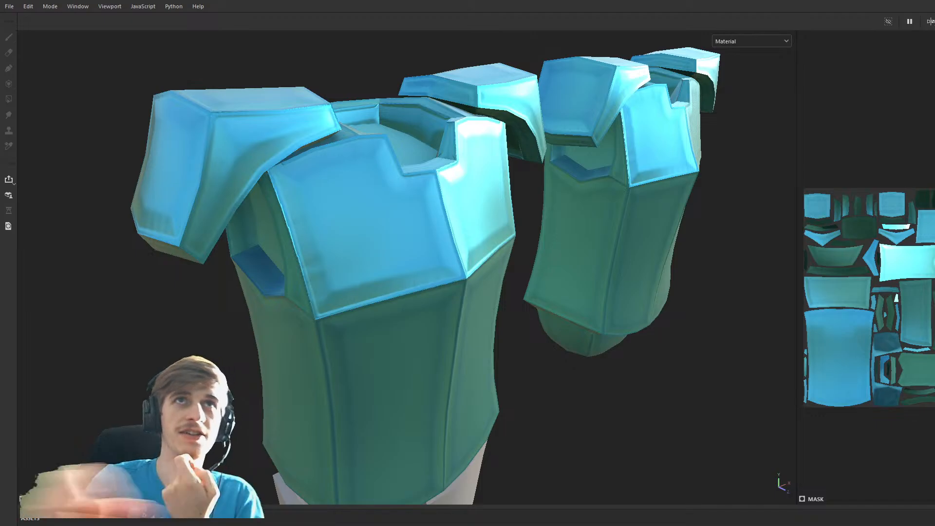
alt+drag(653, 253, 628, 259)
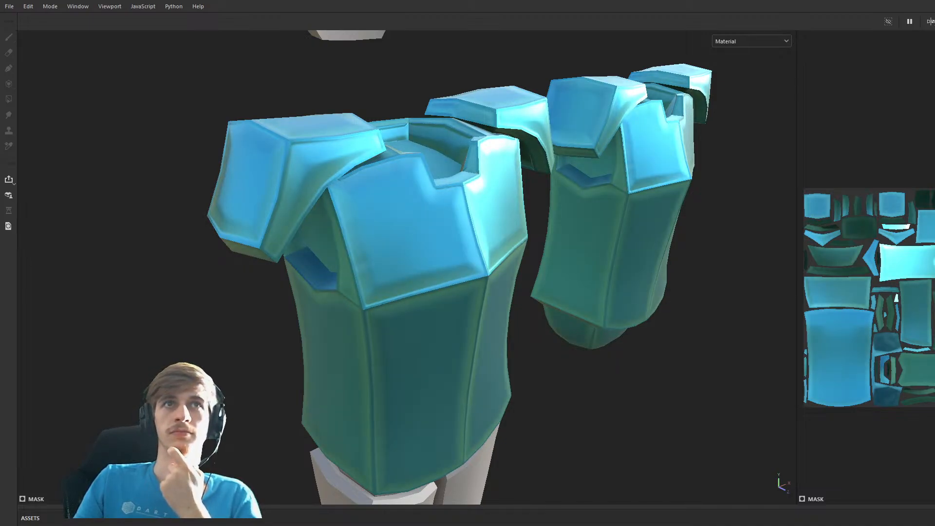
mouse_move(377, 306)
shift+right_down()
mouse_move(436, 294)
mouse_move(418, 298)
shift+right_up()
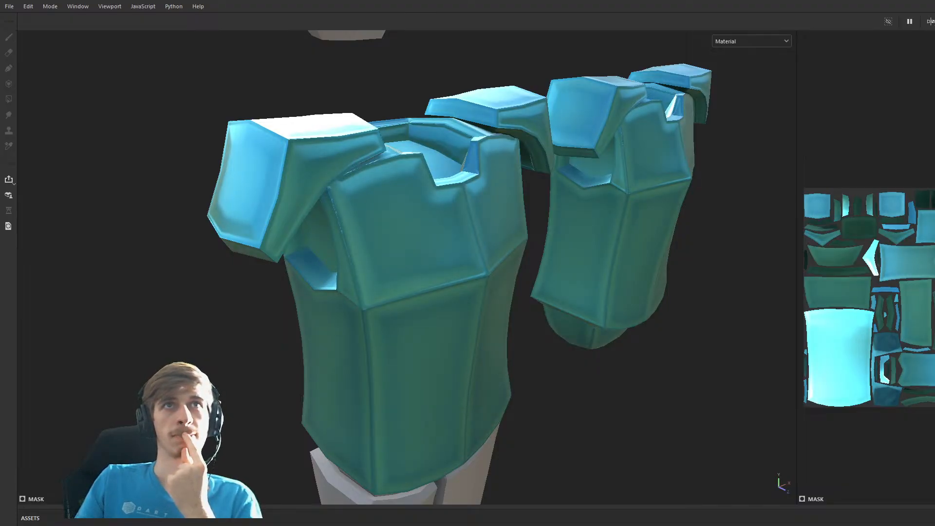
shift+right_drag(682, 449, 648, 428)
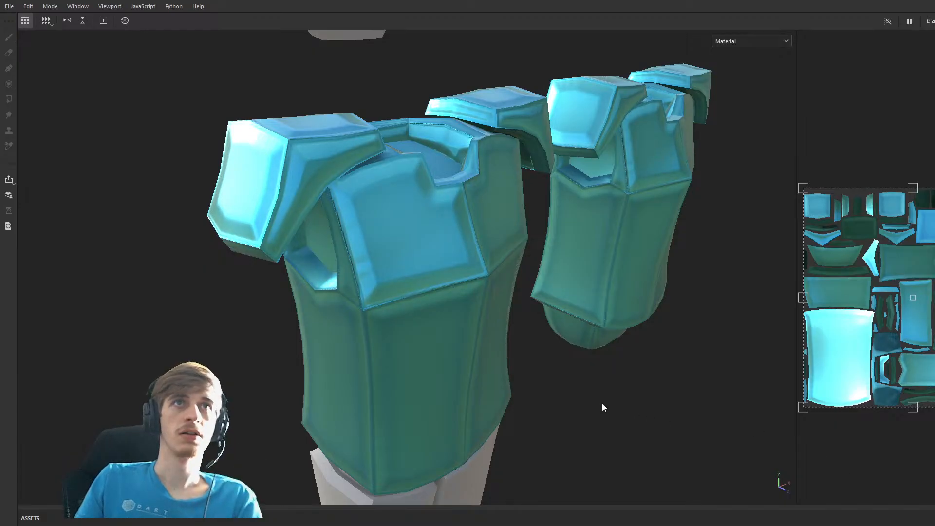
alt+drag(619, 404, 528, 394)
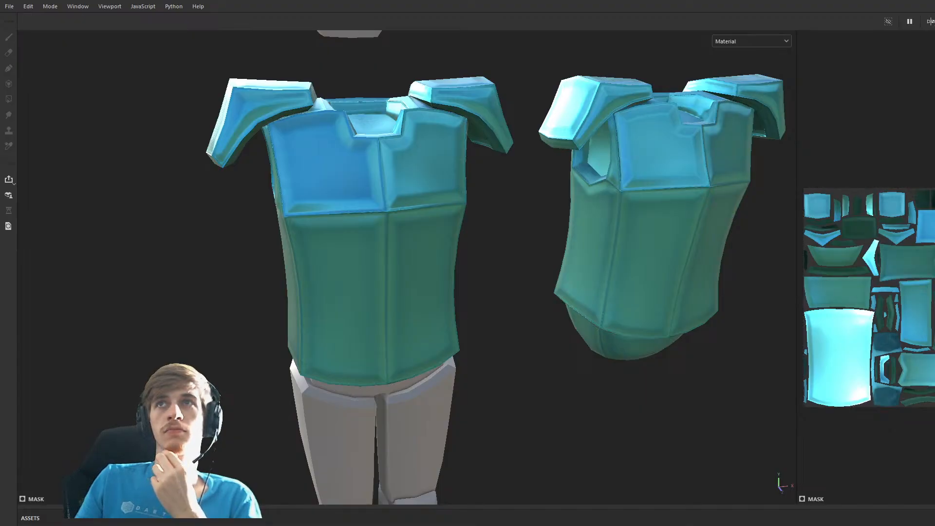
key(p)
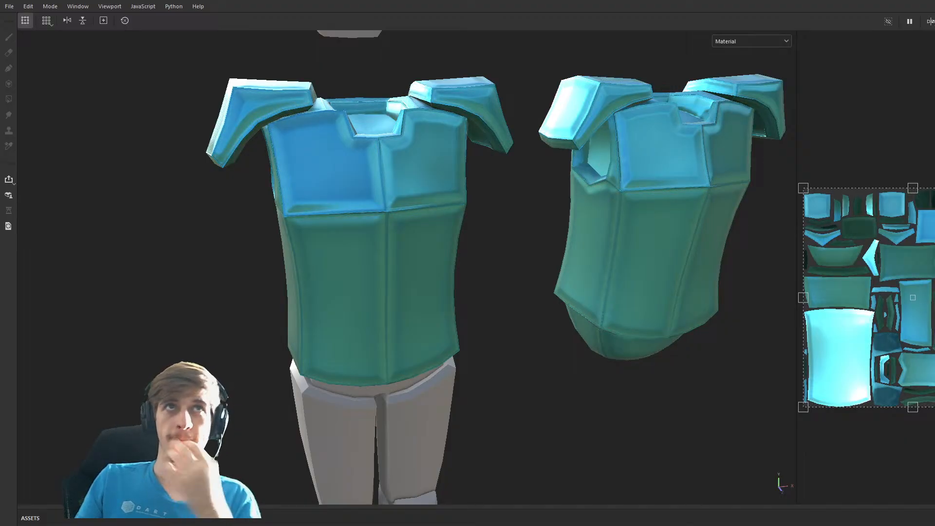
Inspect the edge shading on the chestplate front up close and from a distance, rotating the environment lighting.
alt+right_drag(507, 247, 577, 337)
alt+drag(577, 337, 621, 306)
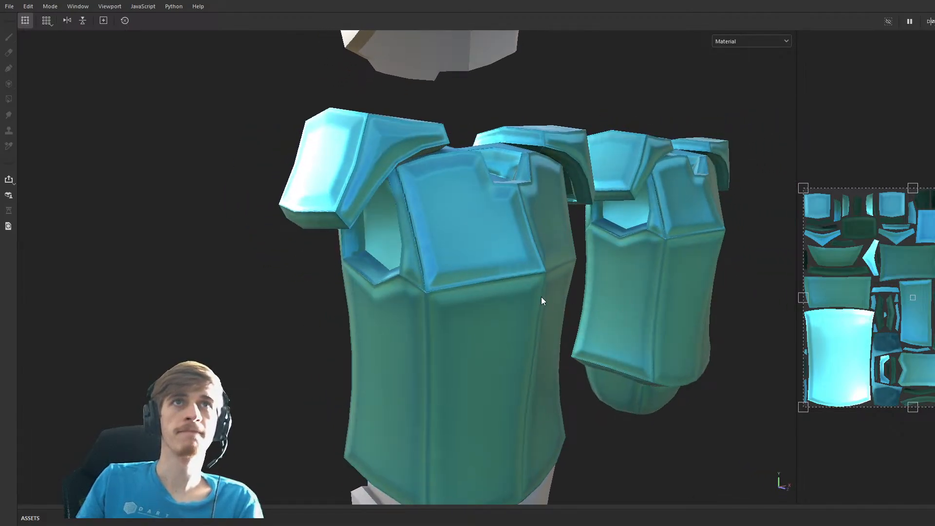
scroll(542, 298, up, 3)
alt+drag(521, 253, 518, 314)
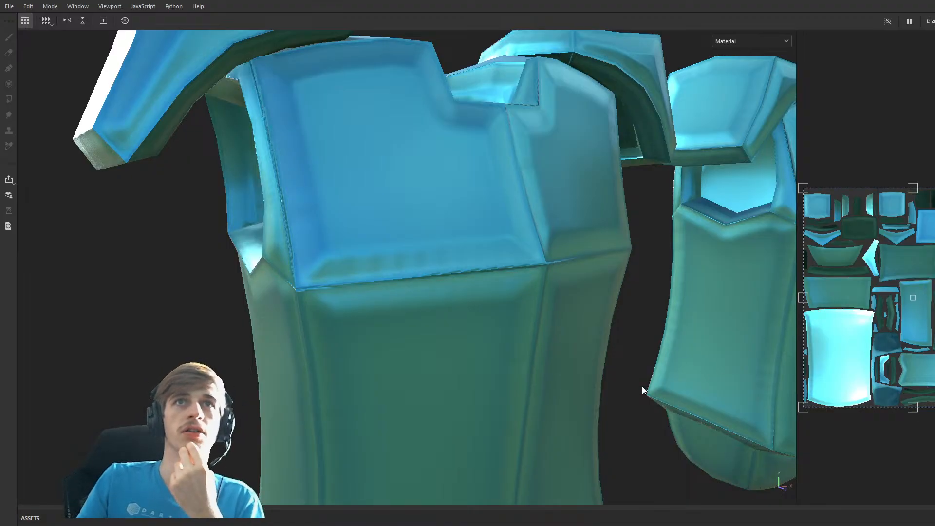
scroll(644, 385, down, 4)
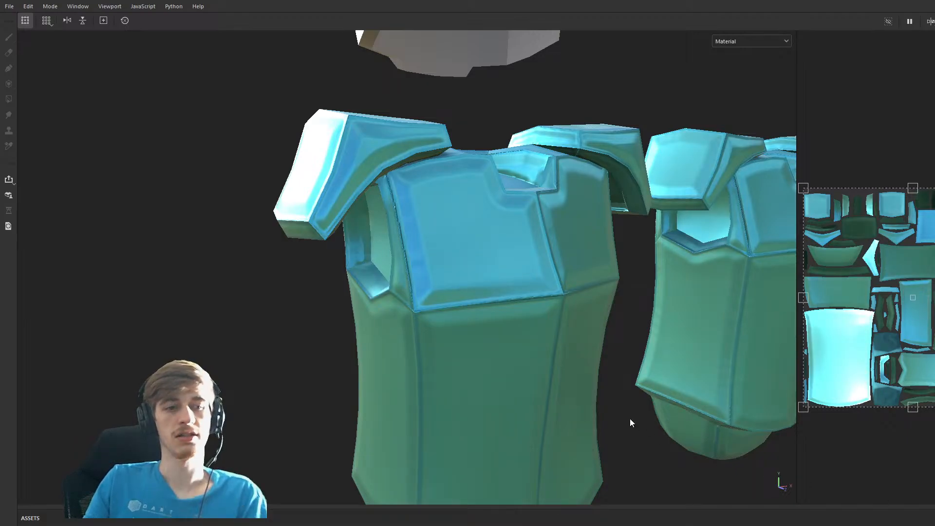
scroll(591, 390, down, 3)
alt+middle_drag(591, 390, 515, 331)
shift+right_drag(515, 331, 559, 361)
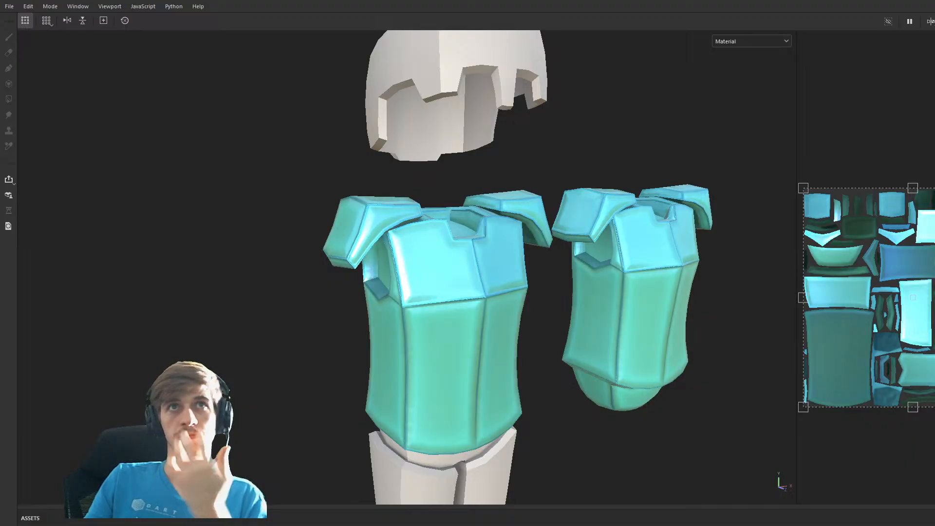
mouse_move(563, 393)
shift+right_down()
mouse_move(600, 390)
mouse_move(417, 368)
mouse_move(452, 371)
shift+right_up()
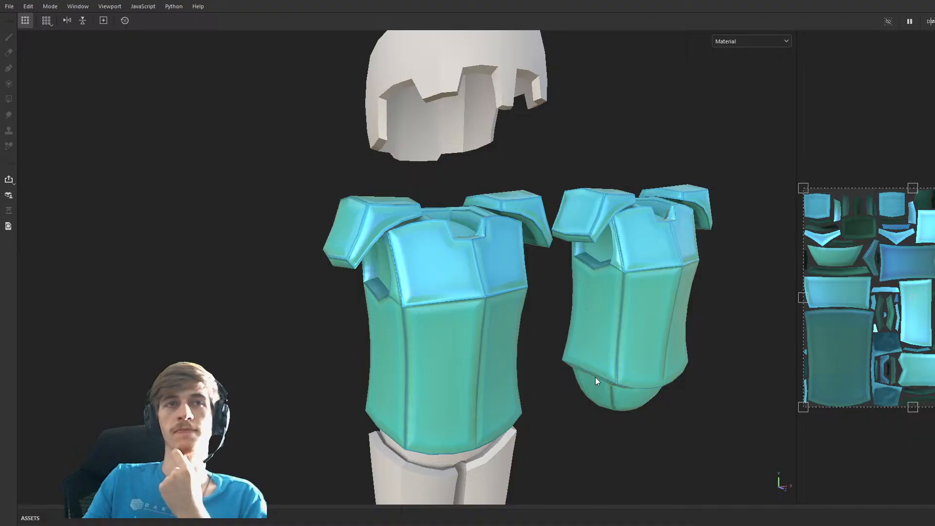
Check how both textured chestplates read next to the untextured helmet and leggings at near and far distances.
scroll(579, 375, down, 3)
alt+drag(580, 375, 498, 430)
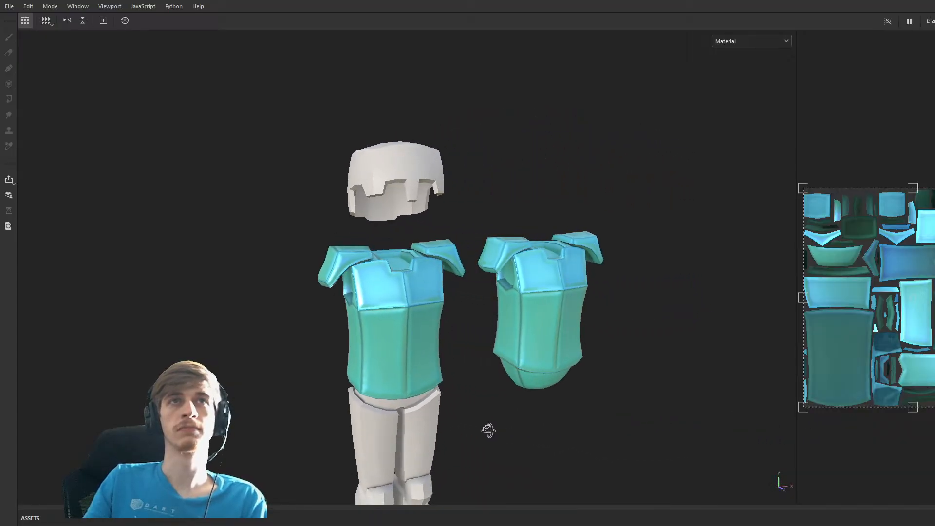
scroll(499, 396, up, 3)
alt+middle_drag(449, 350, 501, 387)
alt+drag(502, 387, 505, 434)
alt+middle_drag(505, 434, 503, 370)
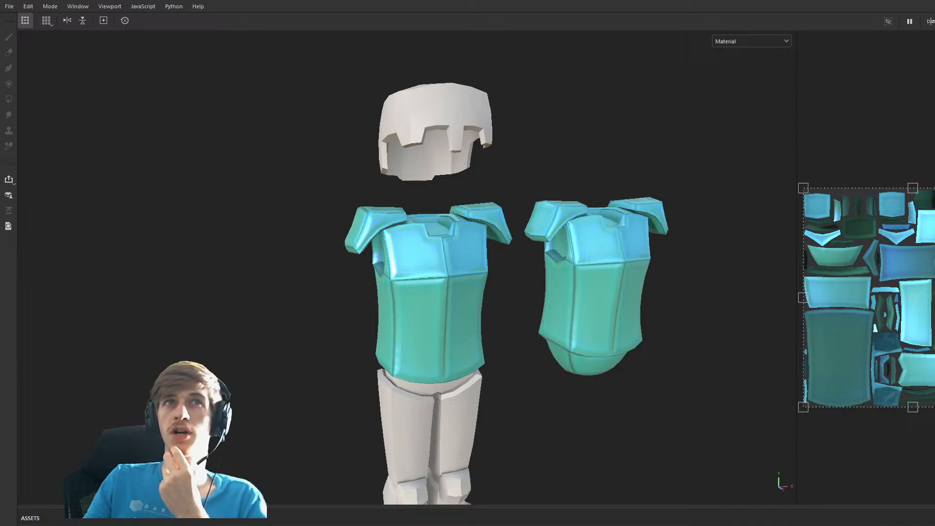
scroll(637, 323, down, 5)
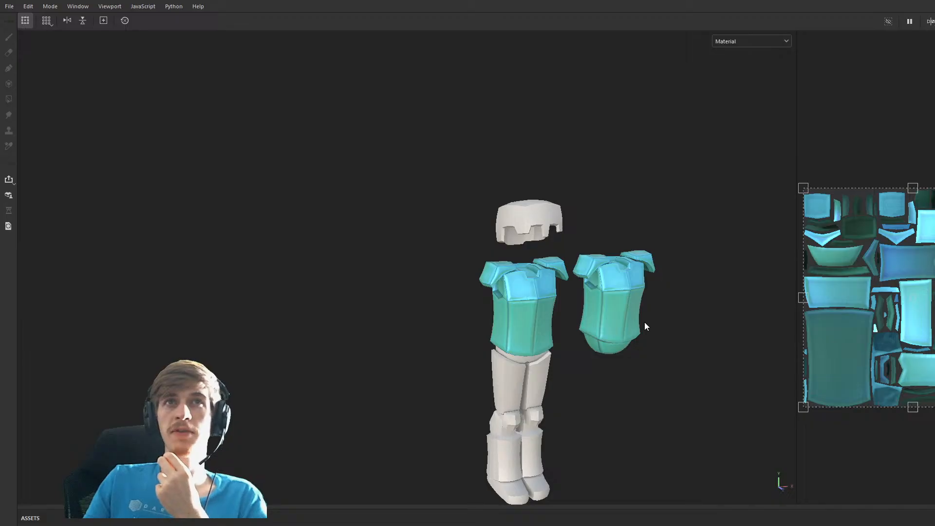
scroll(644, 322, up, 5)
middle_drag(630, 244, 657, 340)
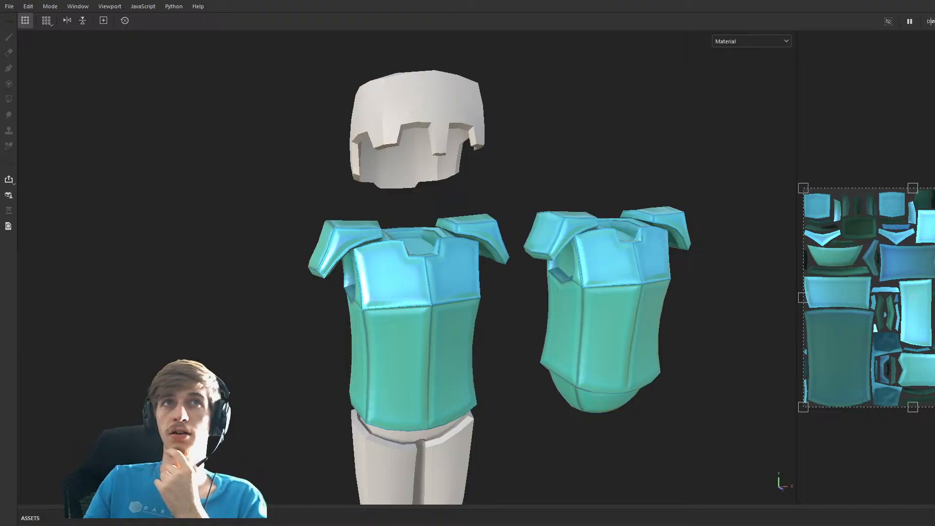
scroll(560, 324, down, 2)
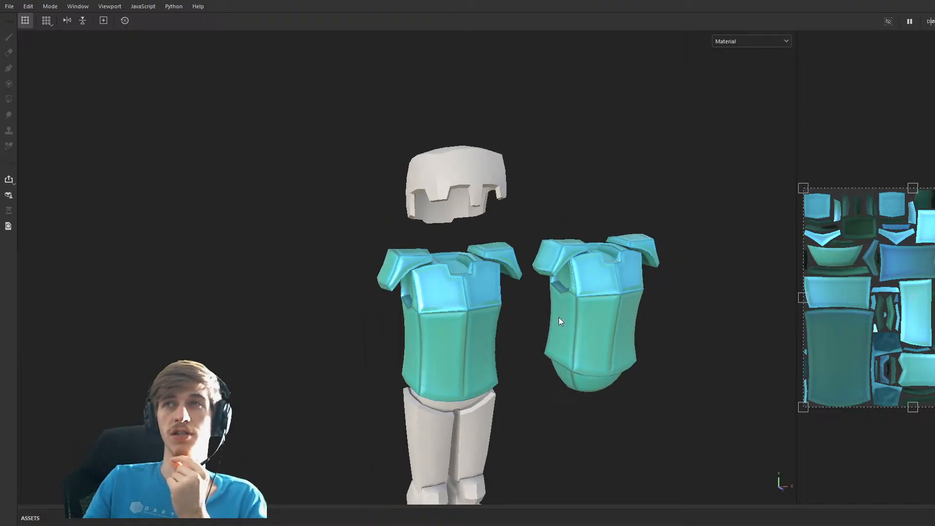
scroll(565, 324, up, 2)
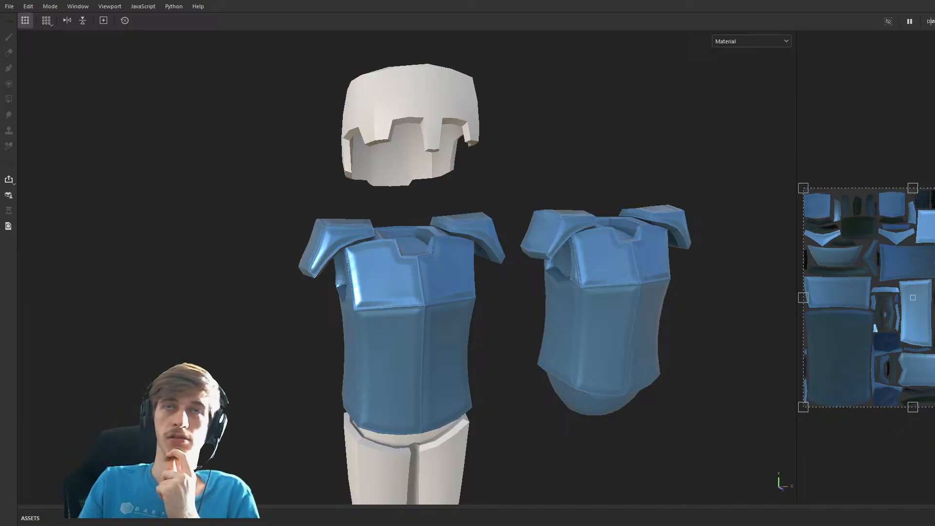
Undo the last colouring change on the chestplates, redo it for comparison, and undo it again.
scroll(711, 385, down, 3)
scroll(711, 385, up, 1)
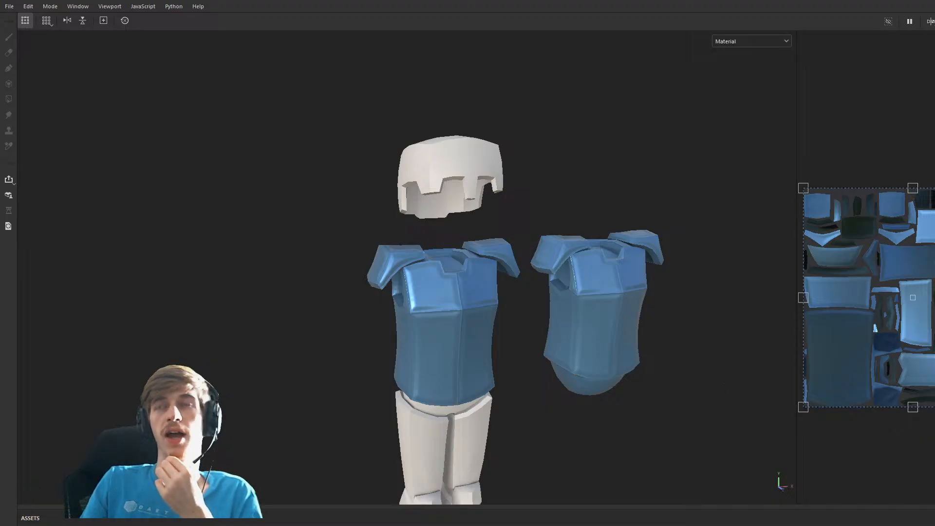
key(ctrl+z)
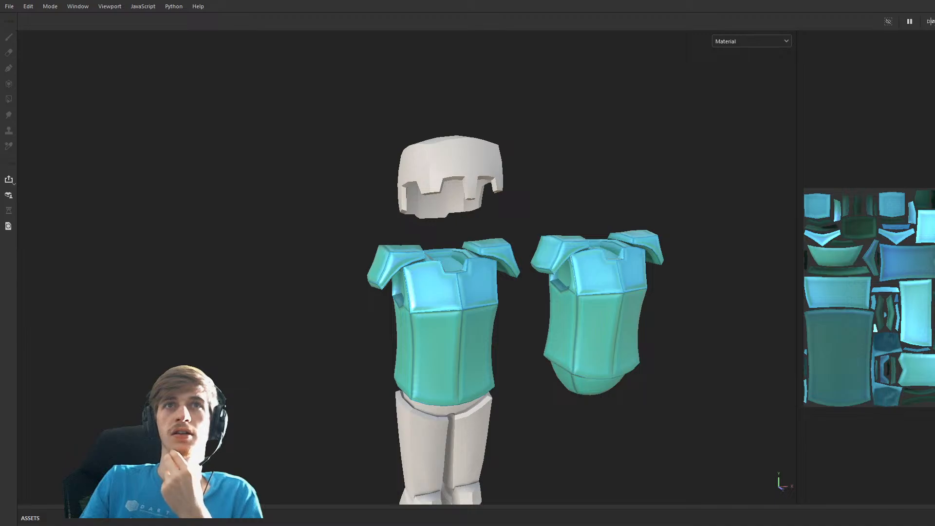
key(ctrl+y)
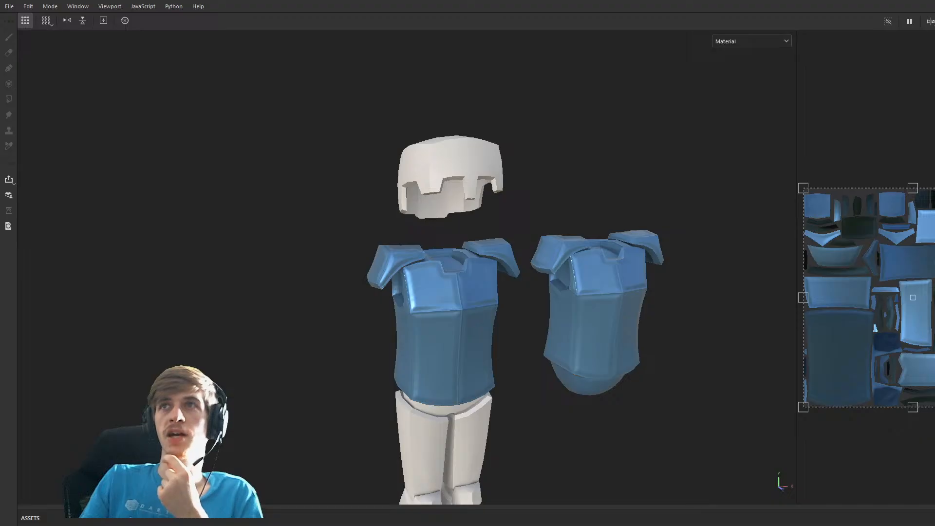
key(ctrl+z)
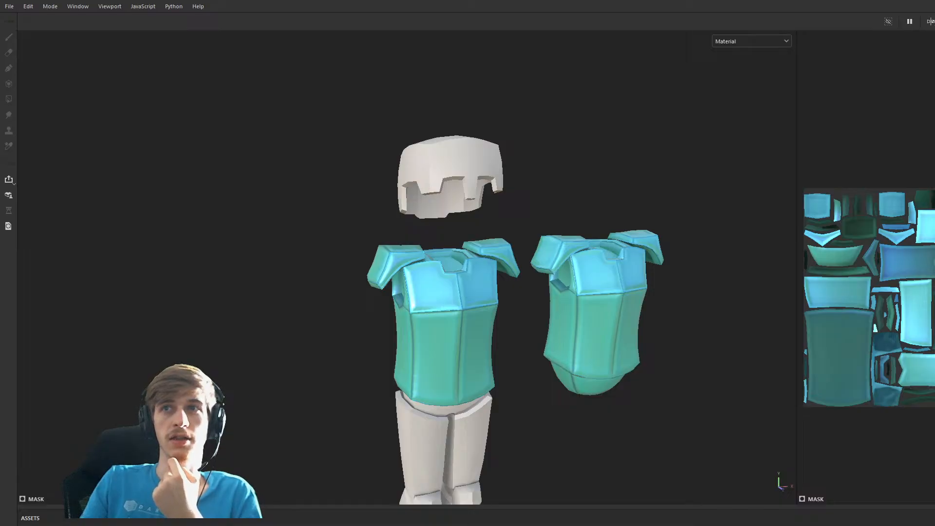
Examine the layer's mask on the chestplates from the side and front, and return to the Material view with the Paint tool.
scroll(511, 315, up, 3)
mouse_move(457, 338)
alt+mouse_down()
mouse_move(435, 348)
mouse_move(612, 299)
mouse_move(574, 232)
mouse_move(565, 262)
alt+mouse_up()
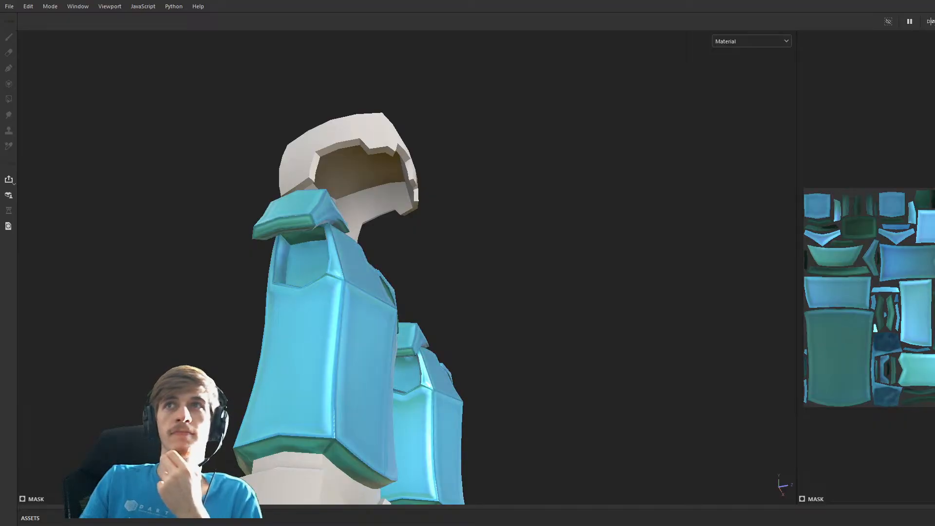
key(c)
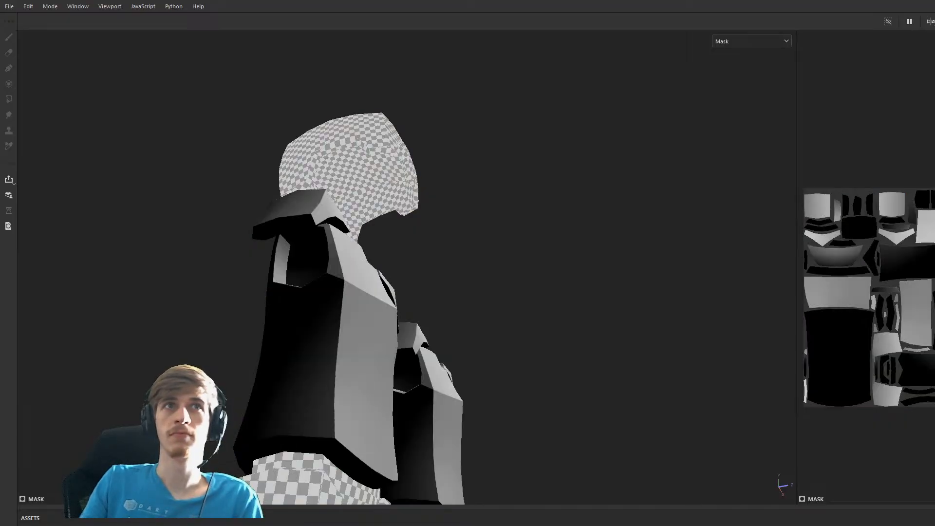
alt+drag(496, 310, 370, 417)
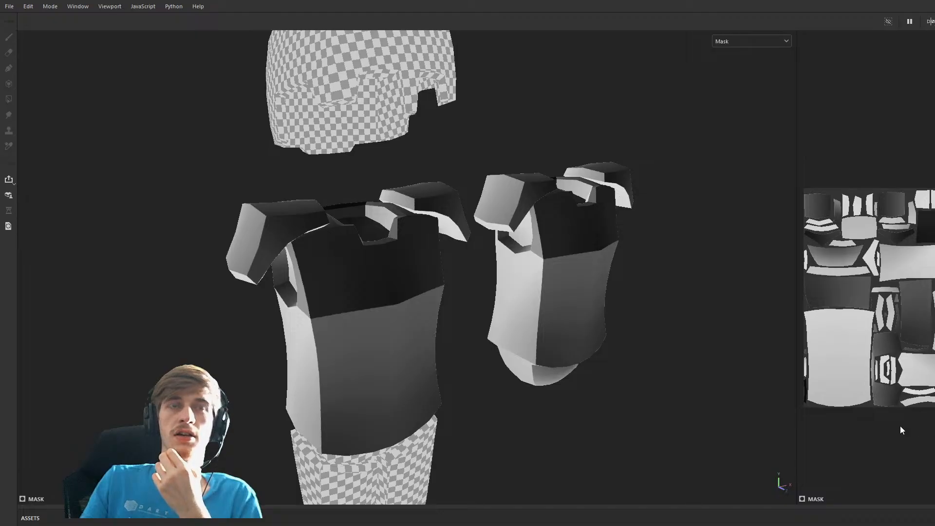
alt+drag(489, 376, 611, 331)
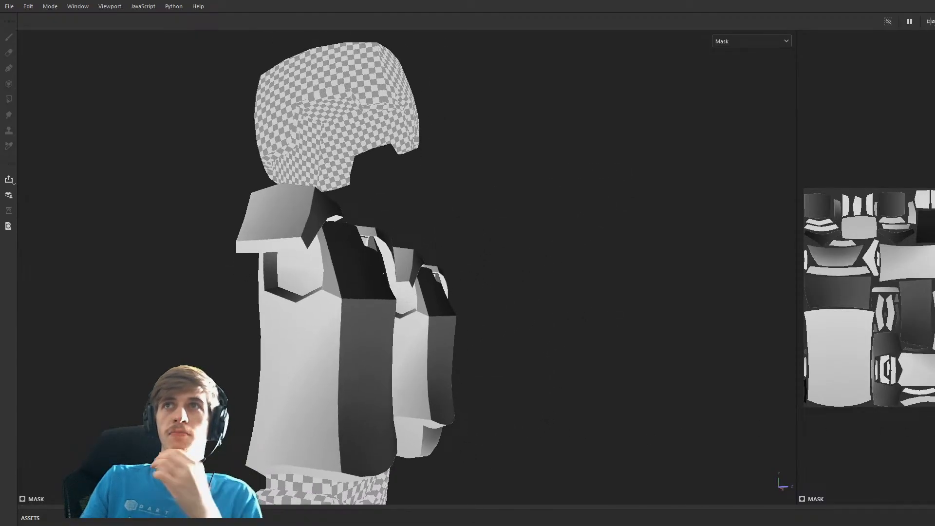
key(m)
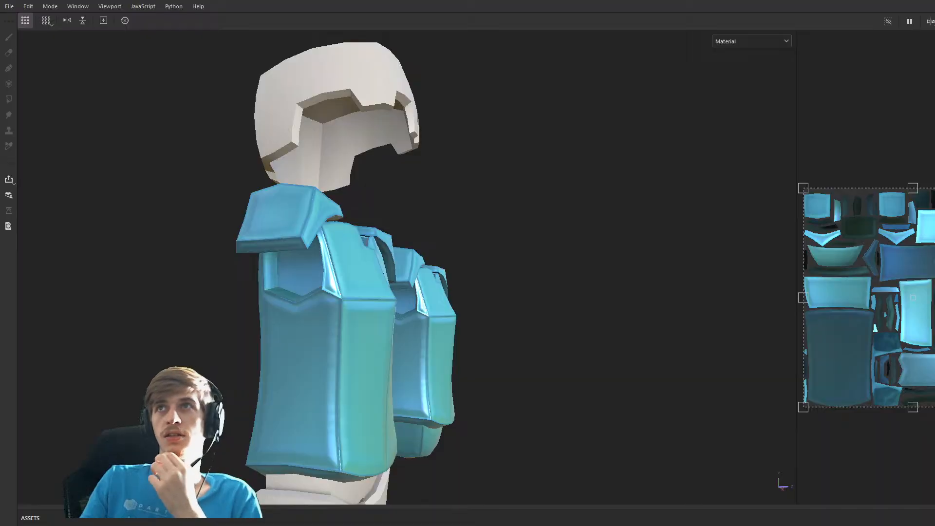
key(1)
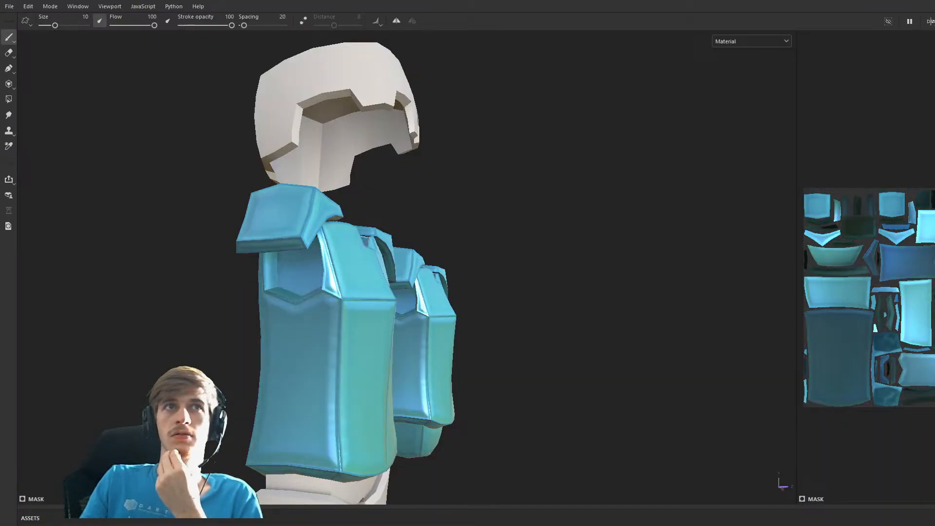
Examine the chestplates' colours from the side and front, near and far, under rotated environment lighting.
alt+drag(571, 368, 371, 388)
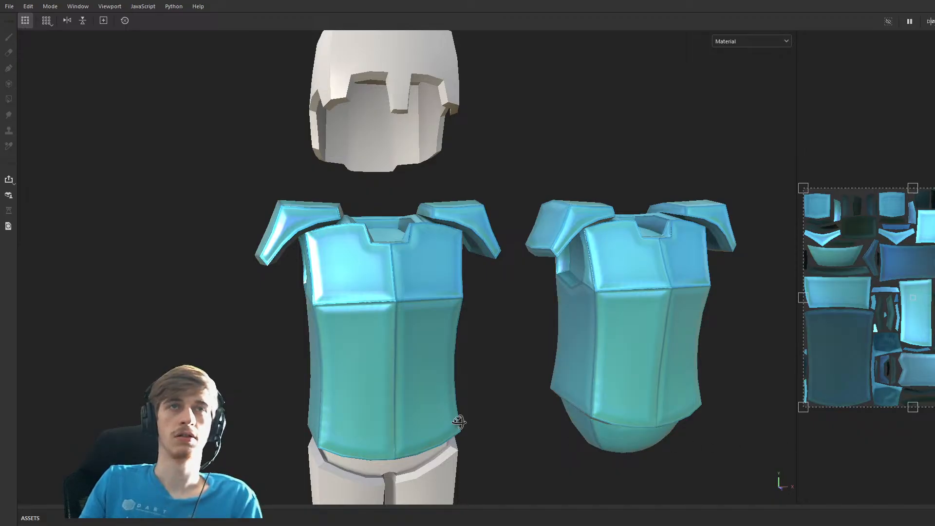
alt+drag(458, 422, 484, 432)
mouse_move(529, 442)
shift+right_down()
mouse_move(403, 444)
mouse_move(528, 436)
mouse_move(424, 445)
shift+right_up()
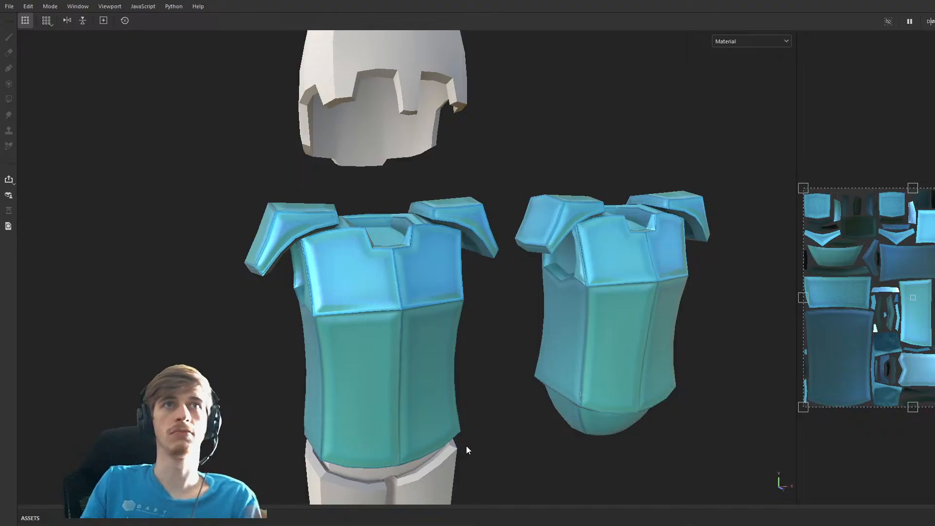
alt+drag(492, 414, 527, 432)
scroll(527, 433, down, 3)
alt+middle_drag(534, 405, 491, 321)
scroll(524, 289, down, 2)
alt+drag(501, 363, 483, 359)
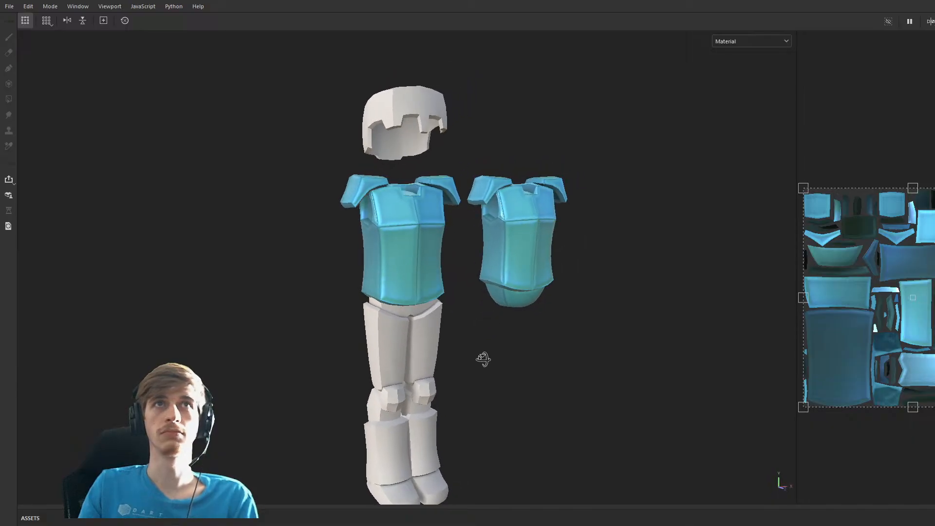
alt+middle_drag(487, 327, 491, 349)
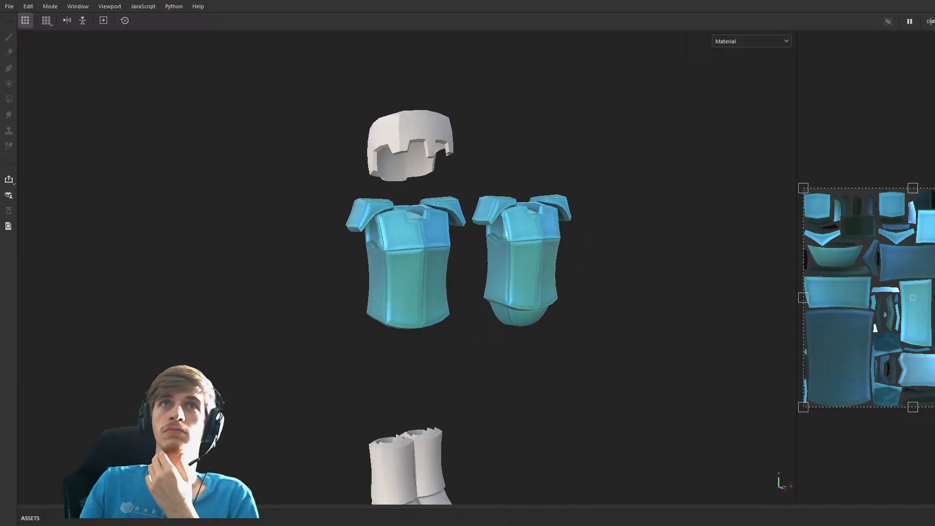
alt+drag(530, 382, 494, 399)
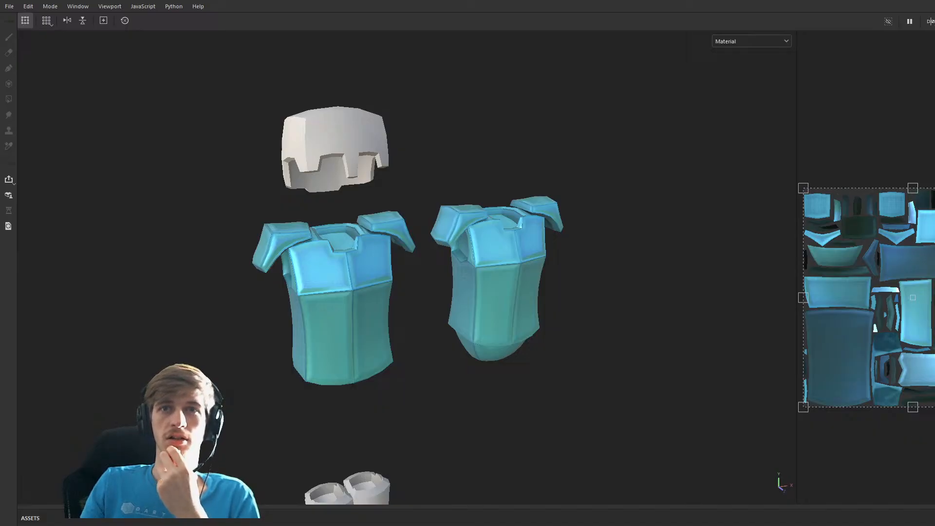
alt+drag(417, 328, 463, 317)
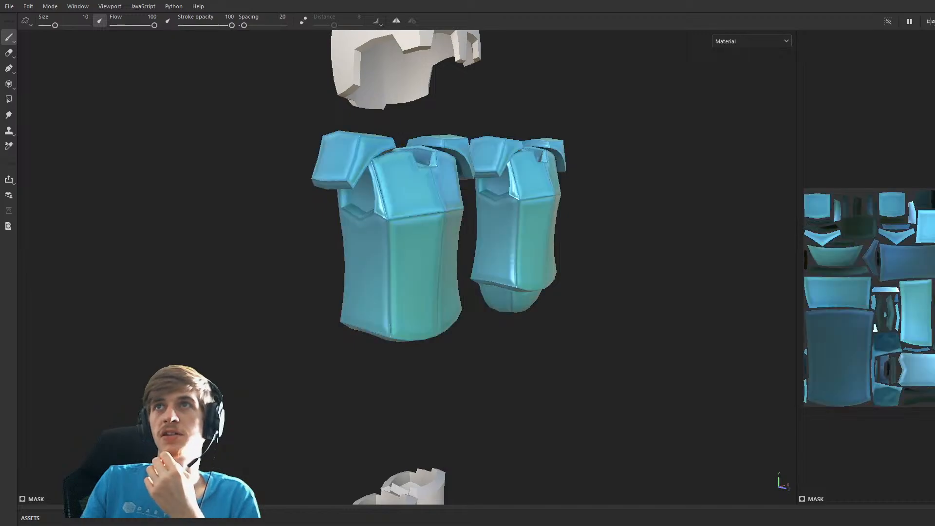
Mask the chestplates' interior faces with Polygon Fill at value 0, reaching them through the neck and arm openings.
click(8, 99)
scroll(355, 204, up, 3)
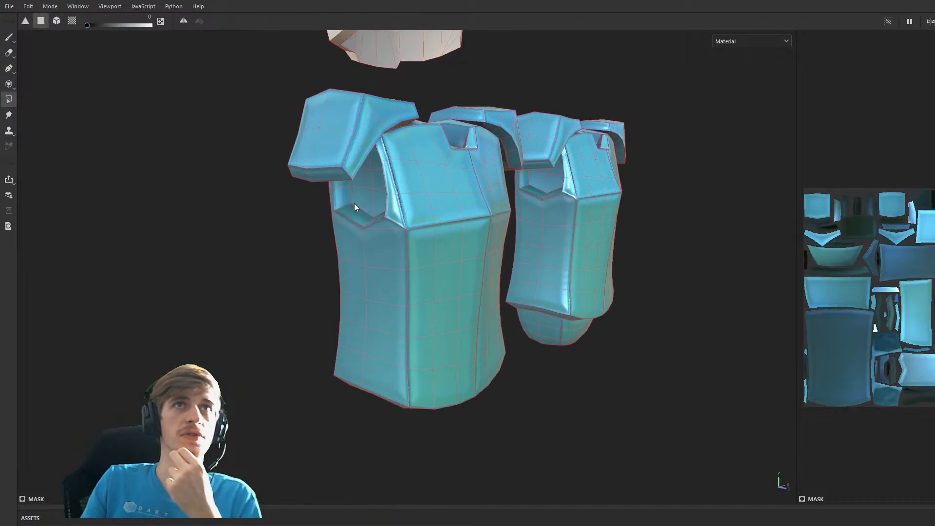
click(360, 198)
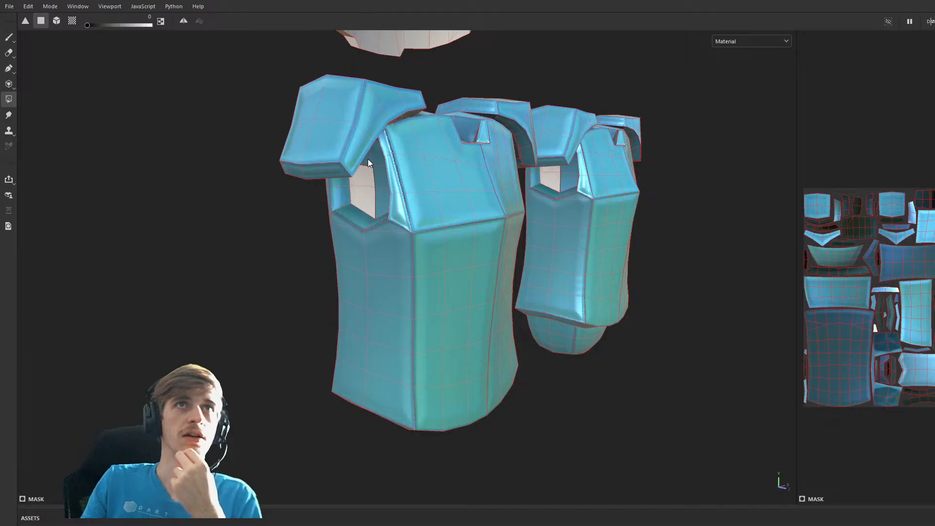
alt+drag(441, 240, 359, 254)
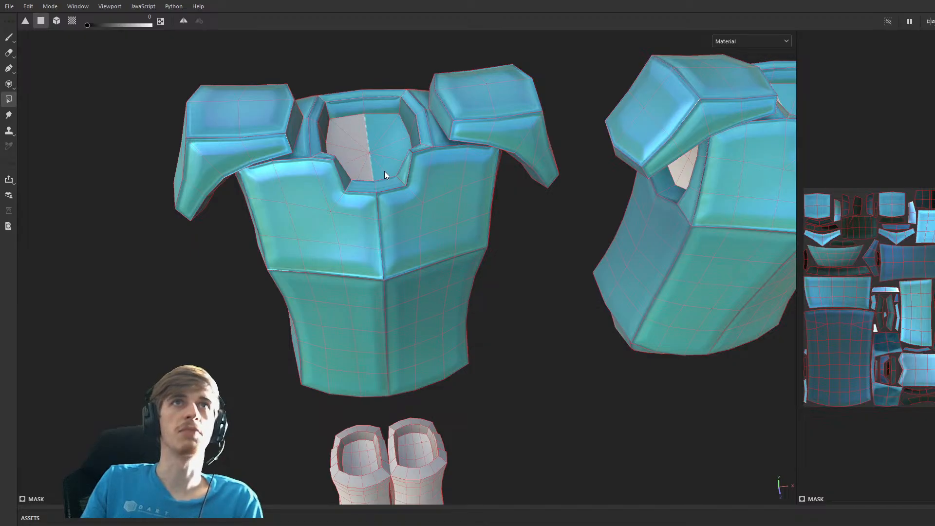
alt+drag(396, 151, 354, 101)
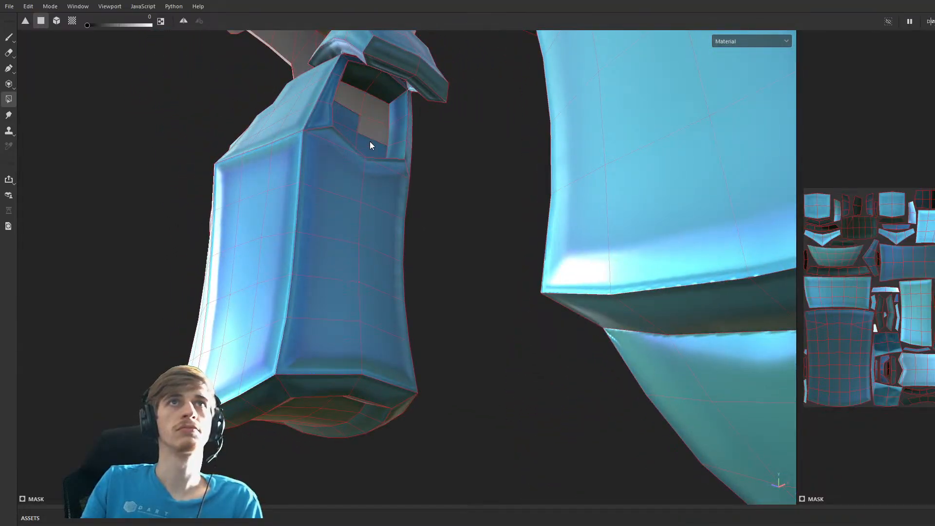
alt+drag(352, 133, 604, 224)
scroll(370, 188, down, 5)
middle_drag(359, 288, 441, 319)
alt+drag(442, 319, 449, 326)
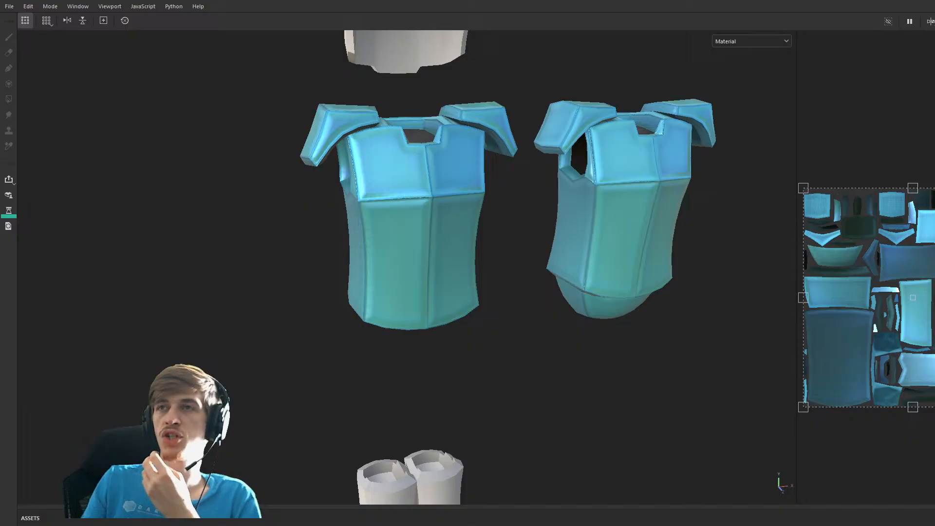
Mask the underside faces of the chestplate on the body with Polygon Fill, and raise the fill value to 1.
scroll(606, 299, up, 2)
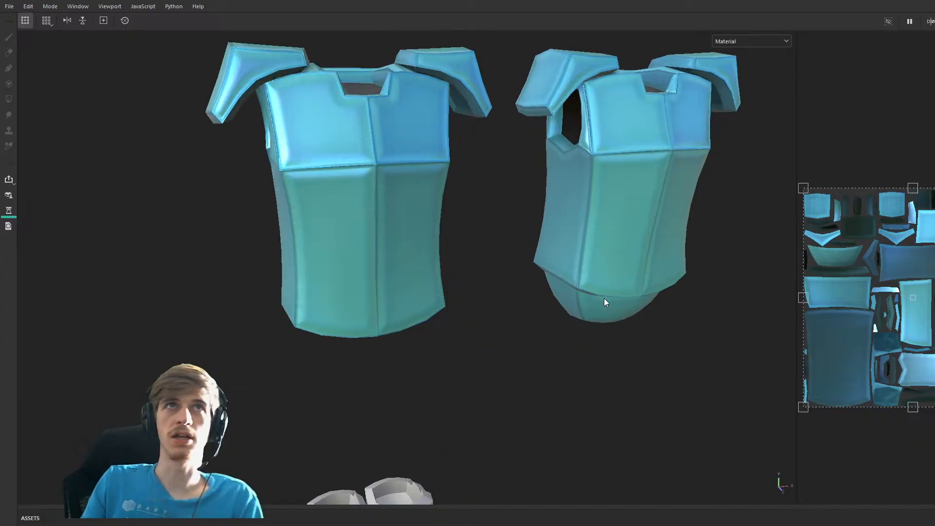
alt+drag(497, 251, 488, 375)
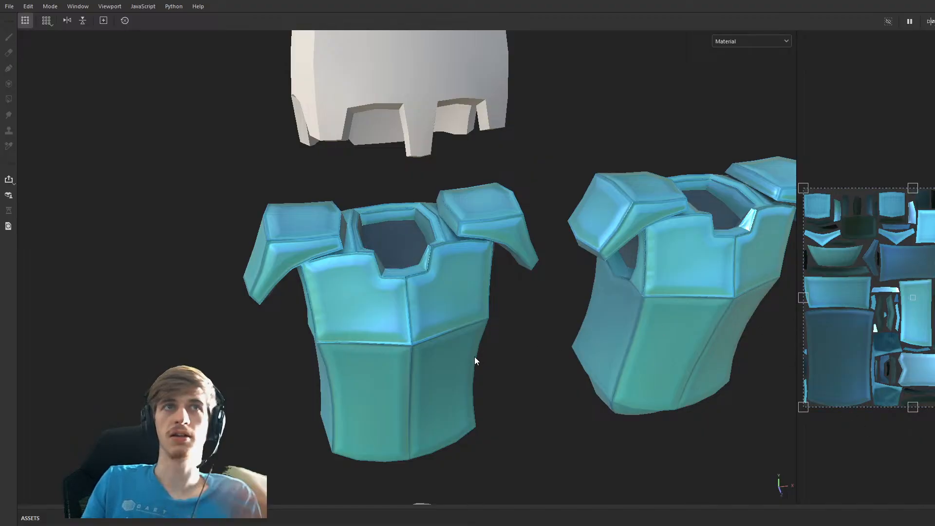
alt+drag(448, 363, 589, 306)
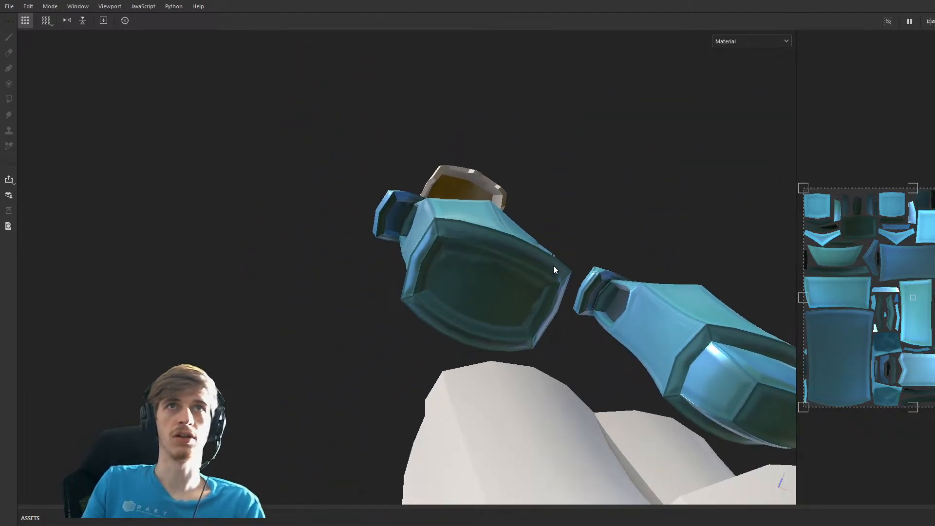
click(535, 266)
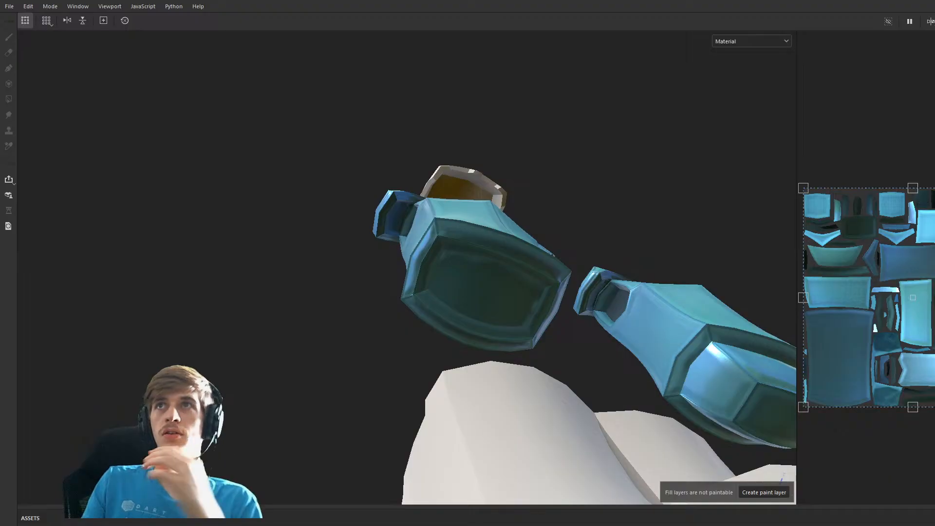
key(4)
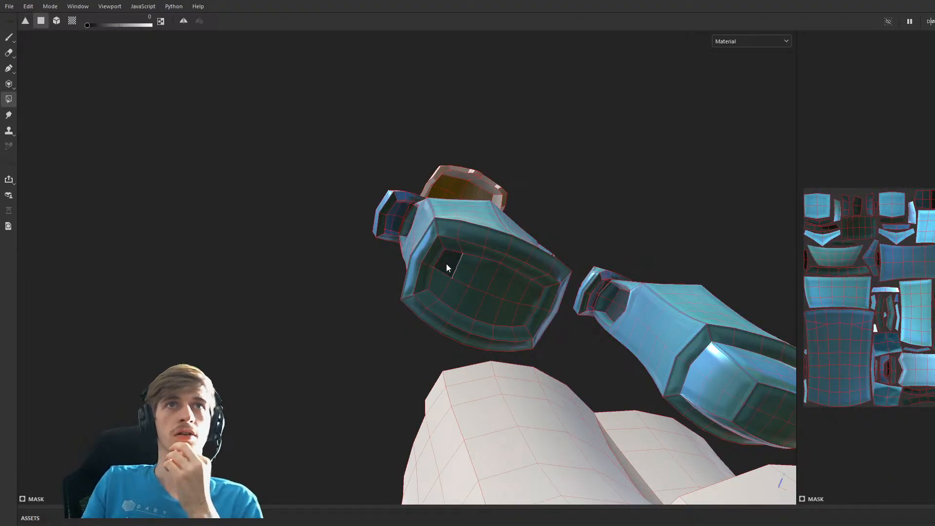
mouse_move(443, 280)
mouse_down()
mouse_move(521, 315)
mouse_move(485, 277)
mouse_move(460, 268)
mouse_up()
alt+drag(581, 231, 934, 436)
drag(96, 28, 152, 26)
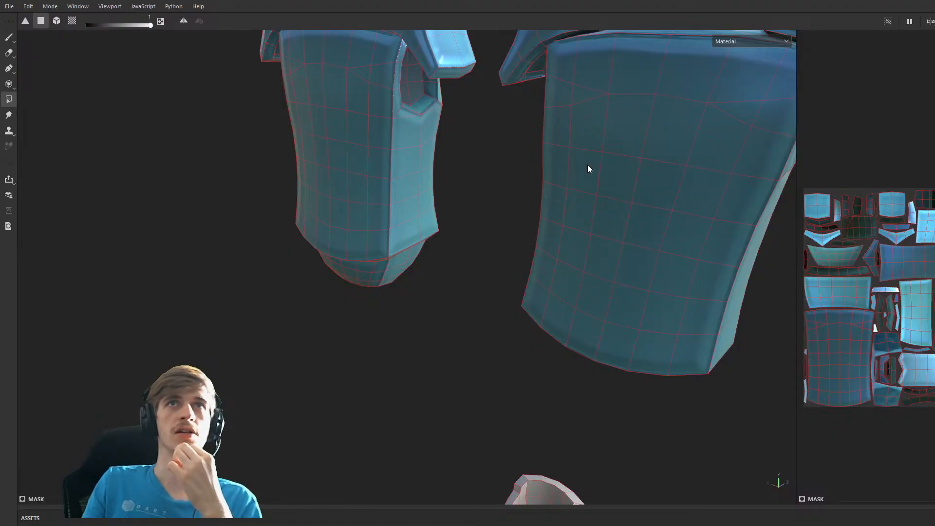
Check the masked chestplates from the front at several distances, with and without the polygon overlay.
alt+drag(603, 258, 533, 315)
alt+middle_drag(532, 315, 530, 408)
alt+drag(530, 408, 452, 344)
scroll(504, 388, down, 3)
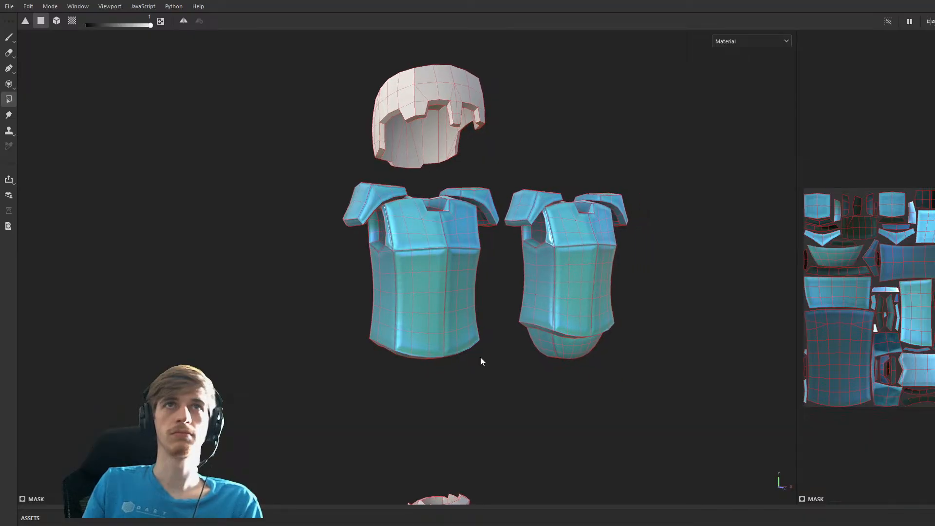
scroll(480, 359, up, 2)
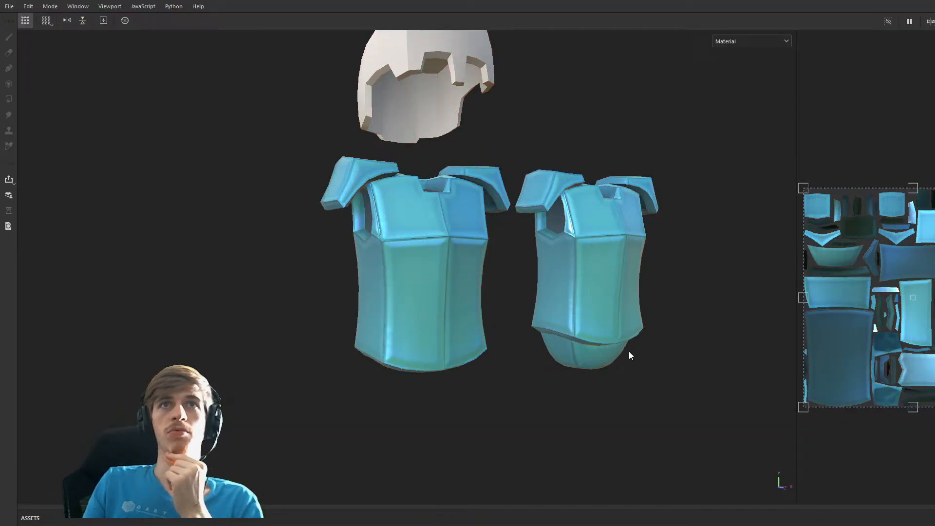
scroll(511, 358, up, 3)
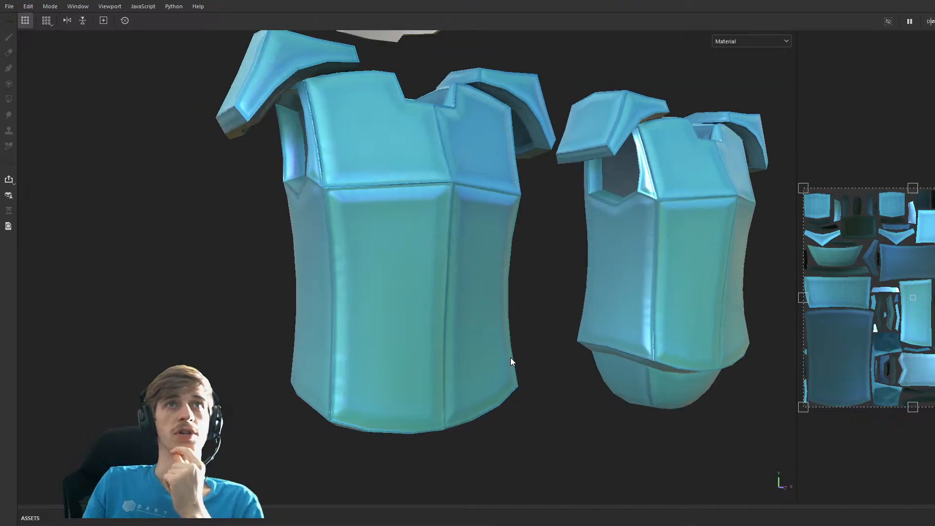
key(4)
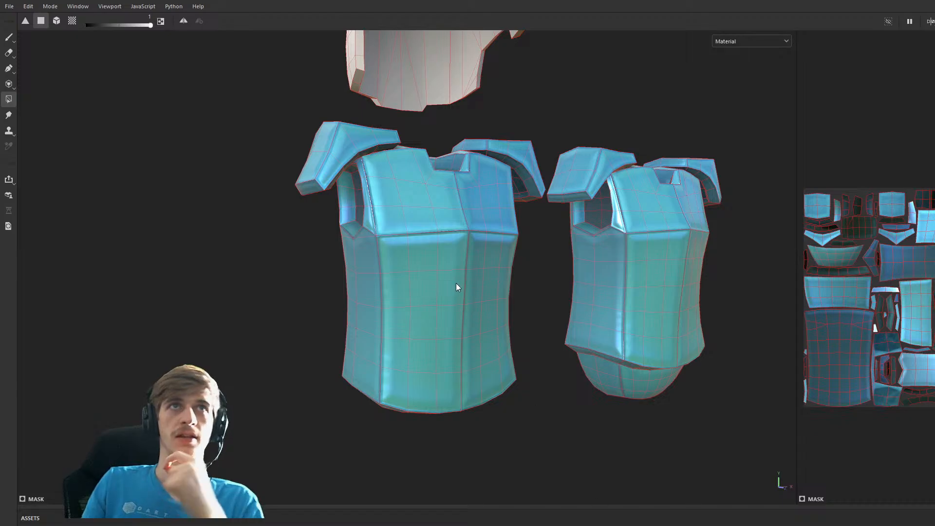
scroll(468, 226, up, 2)
alt+middle_drag(433, 199, 449, 266)
alt+drag(448, 266, 504, 330)
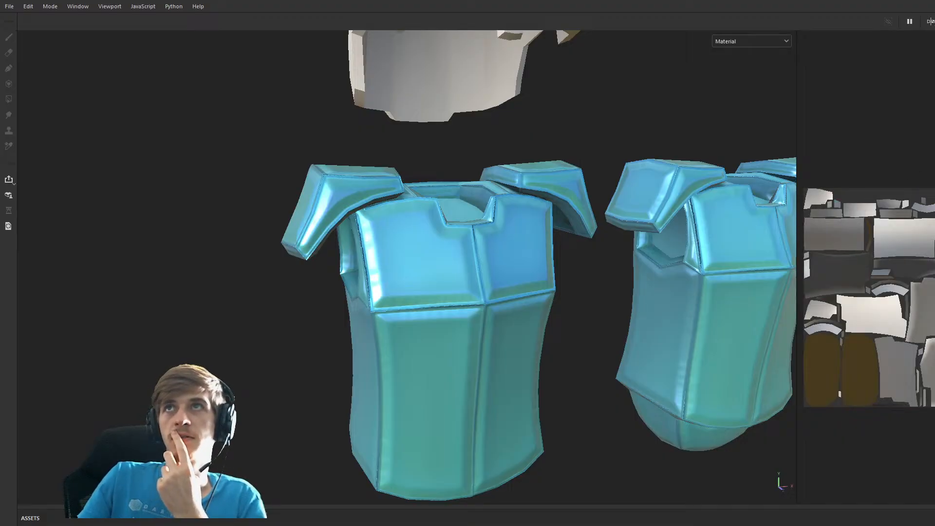
Look over the full armour set from helmet to boots, comparing the leggings' surfaces with the chestplates.
scroll(534, 351, down, 4)
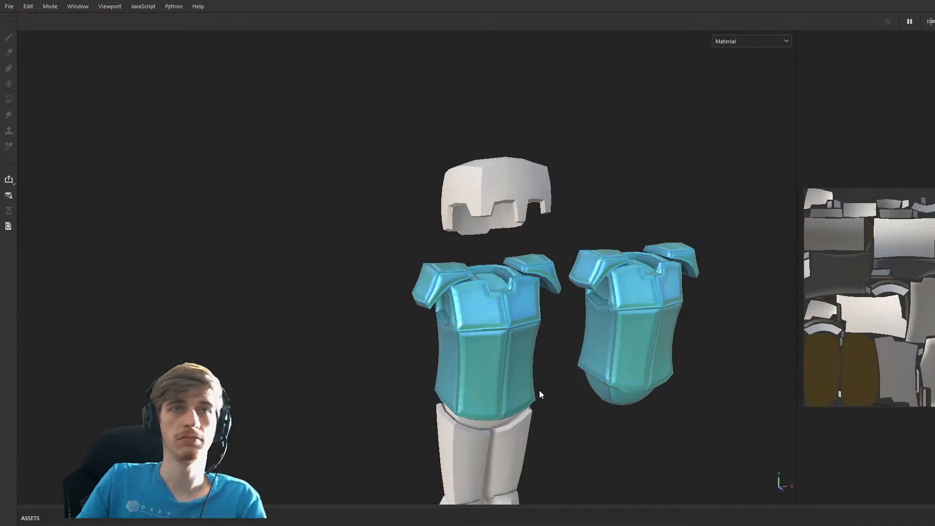
alt+middle_drag(539, 388, 463, 206)
alt+drag(464, 206, 529, 389)
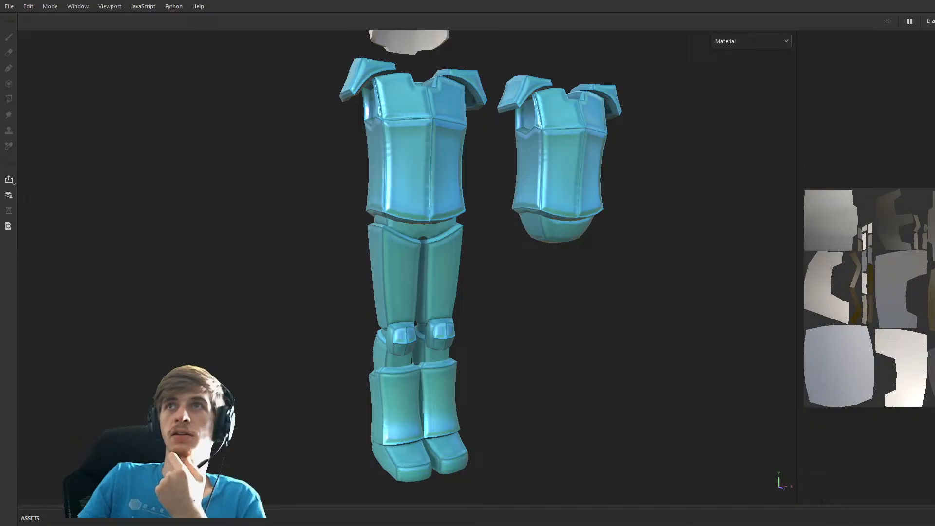
mouse_move(627, 284)
alt+mouse_down()
mouse_move(624, 244)
mouse_move(624, 265)
alt+mouse_up()
alt+middle_drag(624, 266, 614, 416)
alt+drag(614, 417, 583, 379)
alt+middle_drag(584, 379, 593, 270)
alt+drag(594, 270, 574, 320)
alt+middle_drag(565, 412, 570, 335)
Inspect the set's edge highlights and colour gradients up close, and view the whole suit from a distance.
scroll(548, 355, up, 3)
alt+middle_drag(534, 369, 550, 283)
alt+drag(518, 367, 469, 380)
scroll(484, 382, up, 3)
alt+middle_drag(494, 381, 549, 404)
alt+drag(549, 405, 576, 358)
scroll(597, 387, down, 6)
alt+middle_drag(577, 357, 533, 374)
mouse_move(533, 374)
alt+mouse_down()
mouse_move(501, 385)
mouse_move(493, 375)
alt+mouse_up()
alt+middle_drag(492, 376, 494, 340)
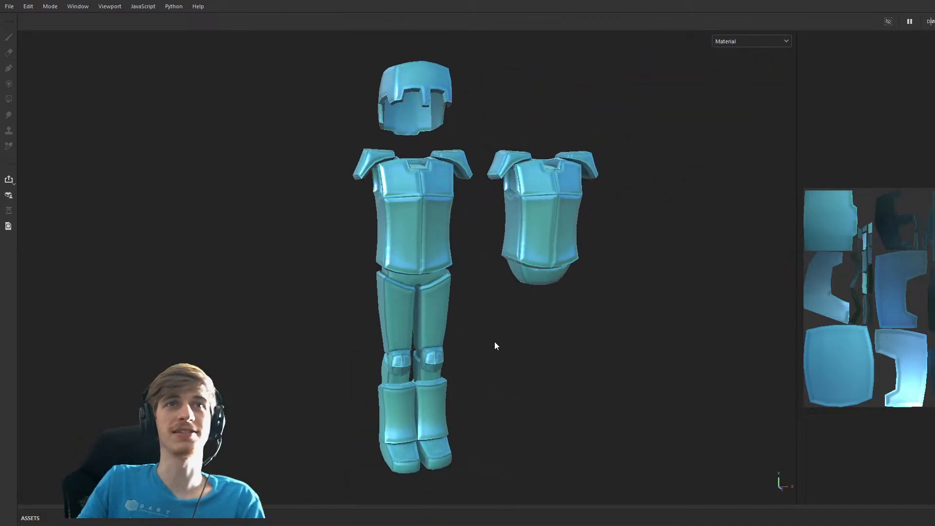
Examine the textured helmet and the chestplates' upper fronts and shoulder pads from a raised angle.
alt+drag(547, 329, 489, 447)
scroll(472, 428, up, 3)
alt+middle_drag(435, 278, 438, 393)
alt+drag(439, 394, 428, 357)
scroll(428, 358, up, 2)
alt+middle_drag(411, 302, 448, 331)
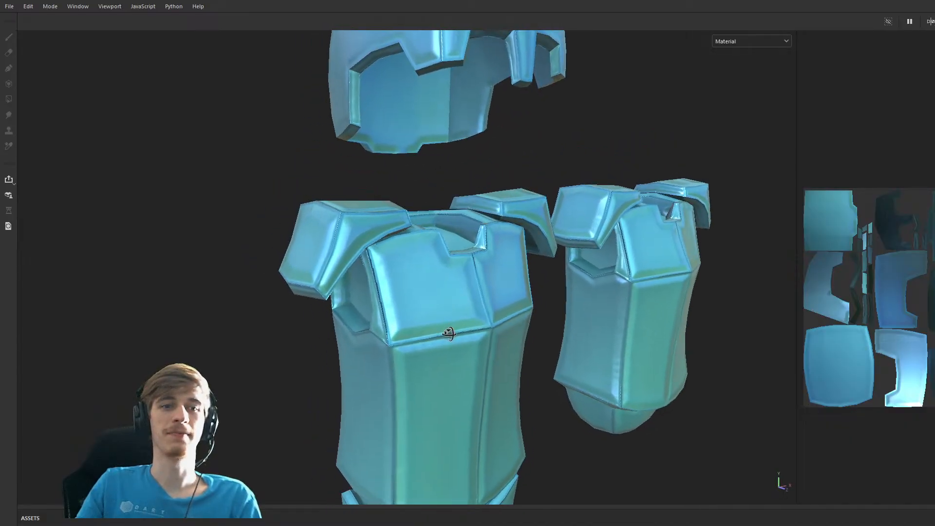
alt+drag(448, 331, 423, 344)
alt+middle_drag(462, 298, 476, 310)
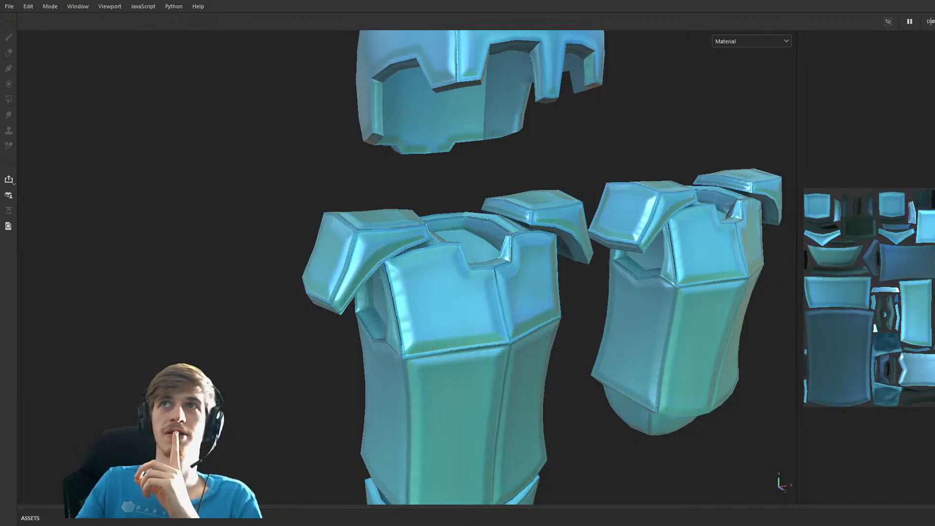
Activate Polygon Fill on the chestplates' mask and review their polygons at far and near distances.
key(4)
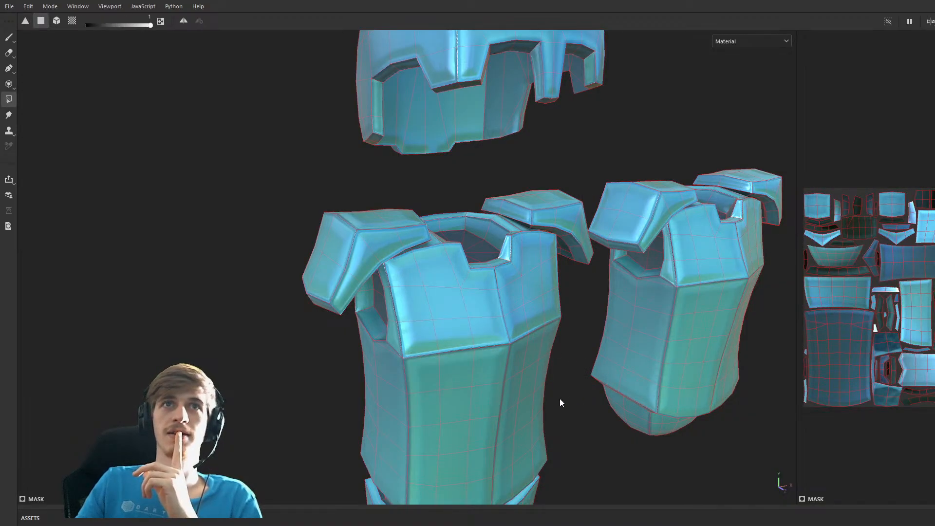
scroll(569, 405, down, 5)
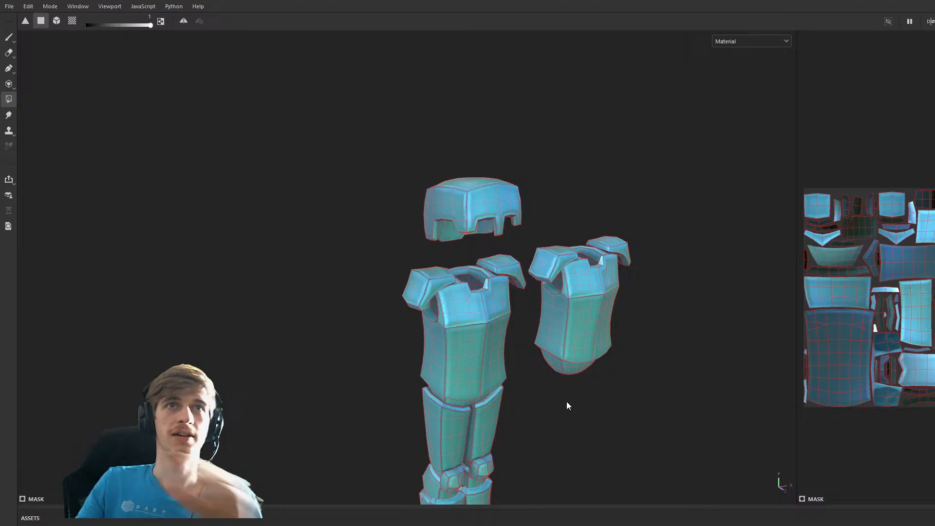
scroll(541, 385, up, 8)
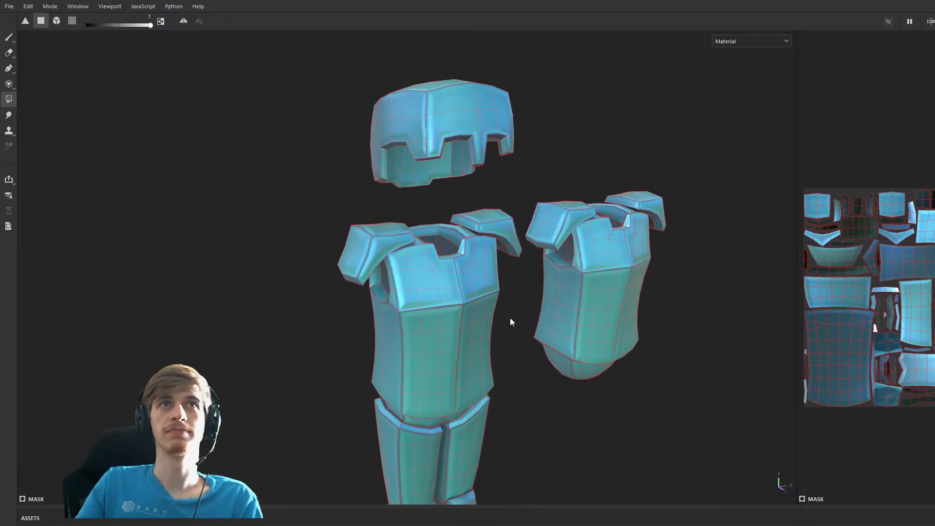
middle_drag(498, 294, 510, 318)
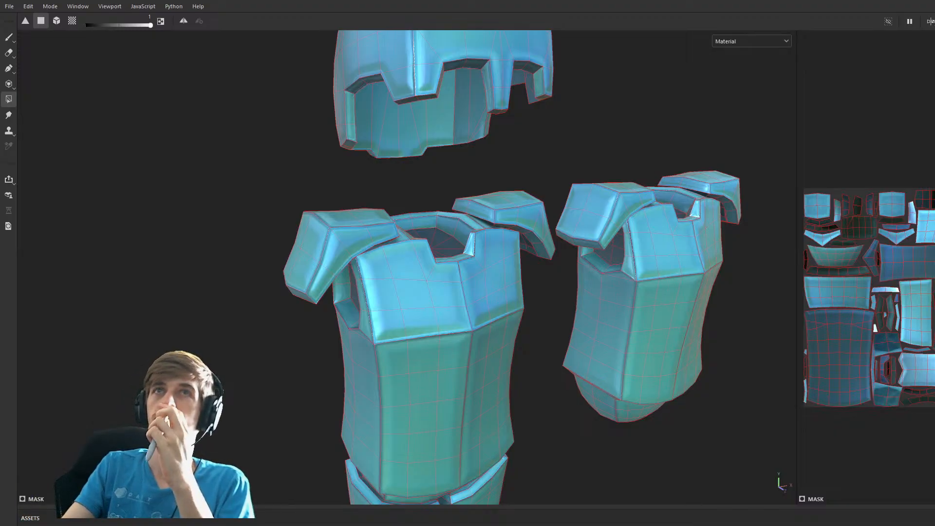
Undo the chestplates' recent colouring changes one at a time to compare their look, and return to the blue material.
key(ctrl+z)
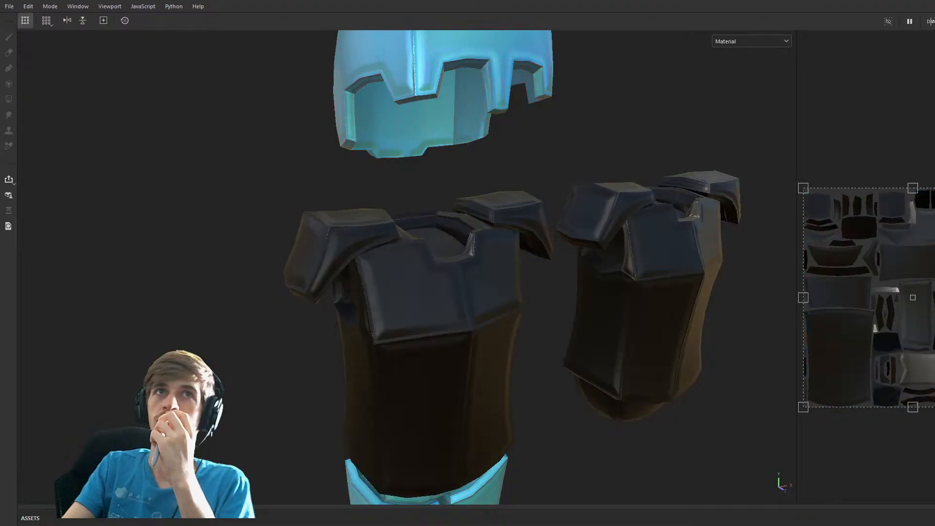
key(ctrl+z)
key(ctrl+z)
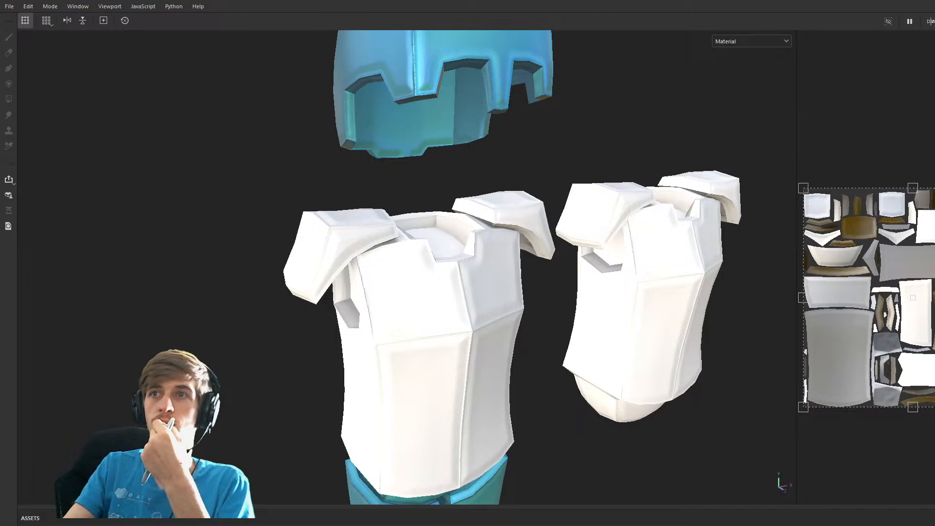
key(ctrl+z)
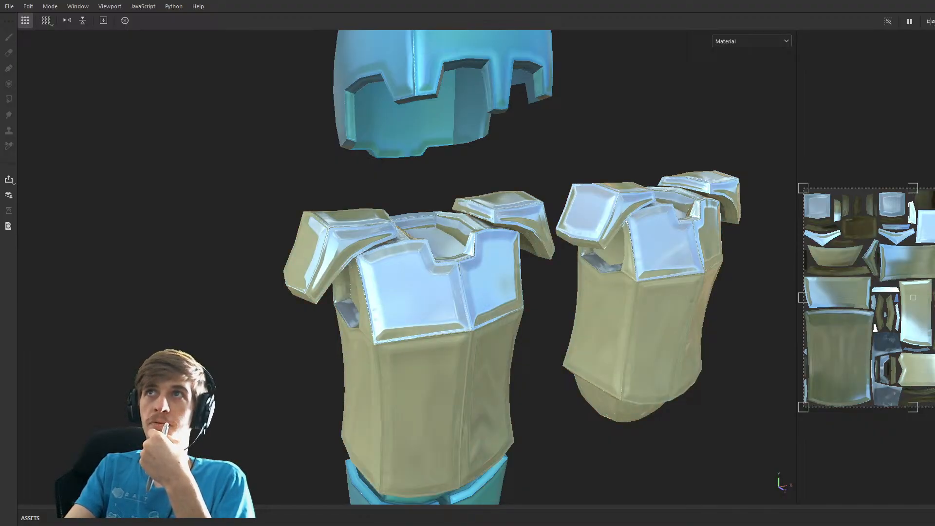
scroll(413, 281, up, 5)
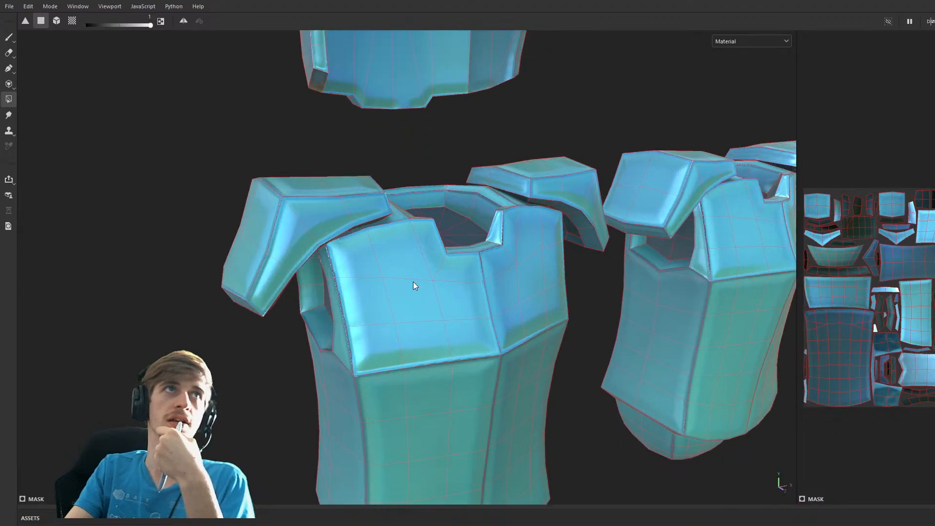
Activate the Paint tool for the chestplates' mask and look through the whole brush library with enlarged thumbnails.
key(1)
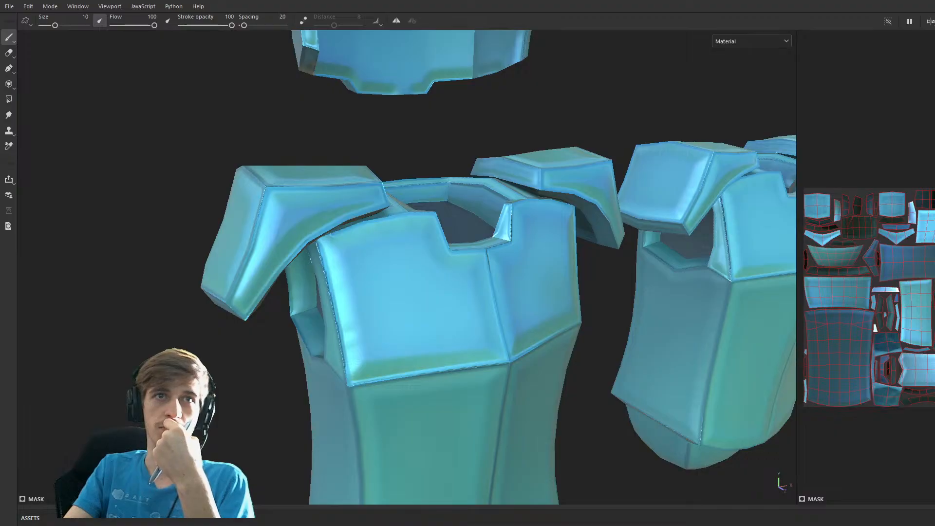
click(681, 508)
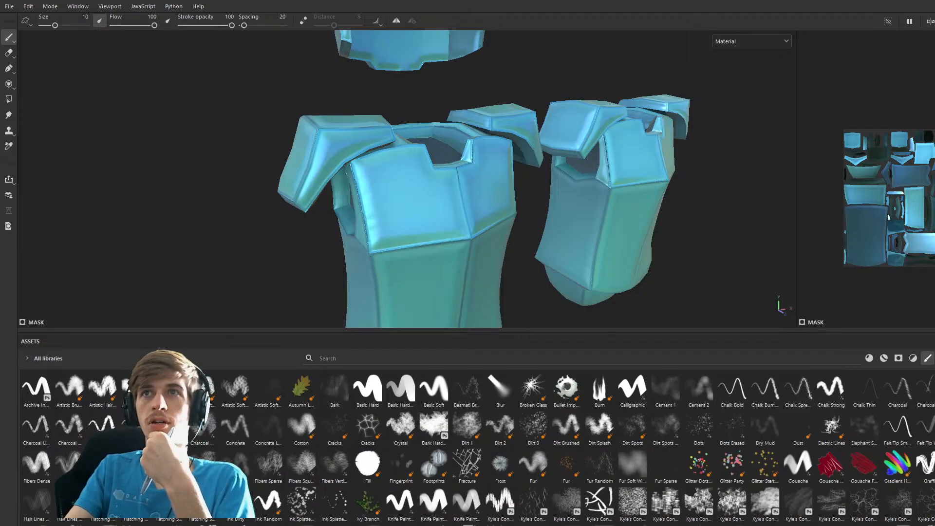
ctrl+scroll(502, 447, up, 1)
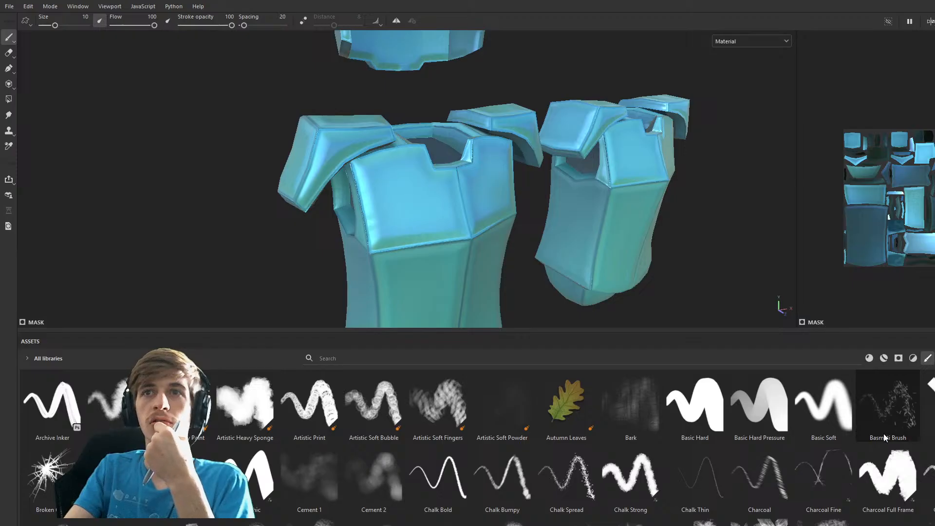
scroll(856, 454, down, 3)
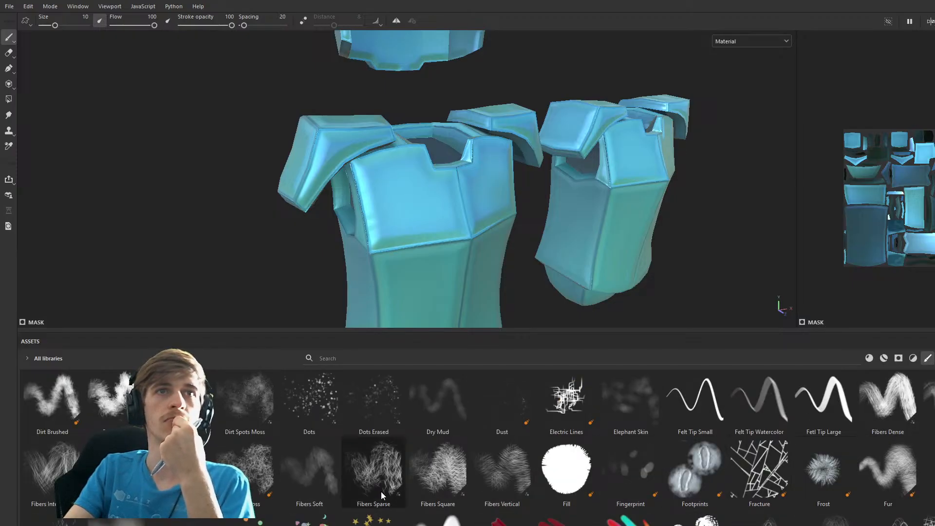
scroll(567, 516, down, 3)
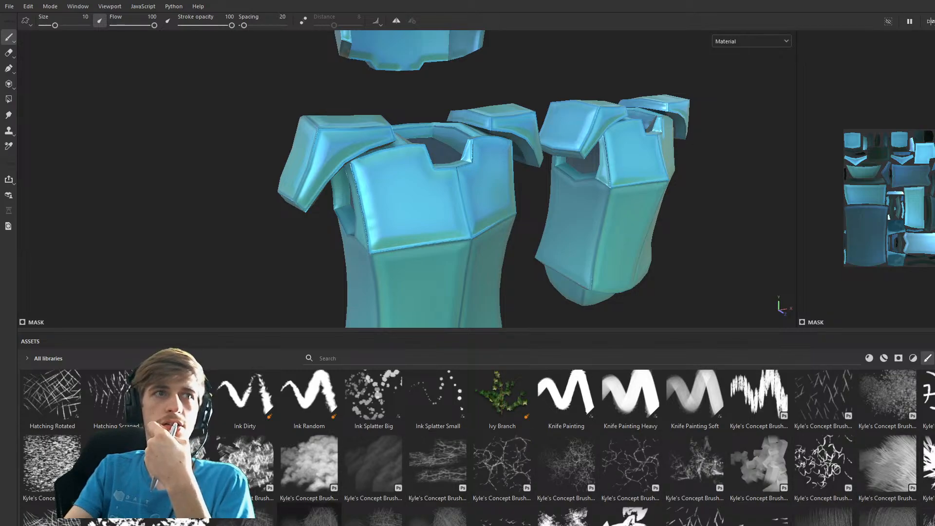
scroll(563, 501, down, 3)
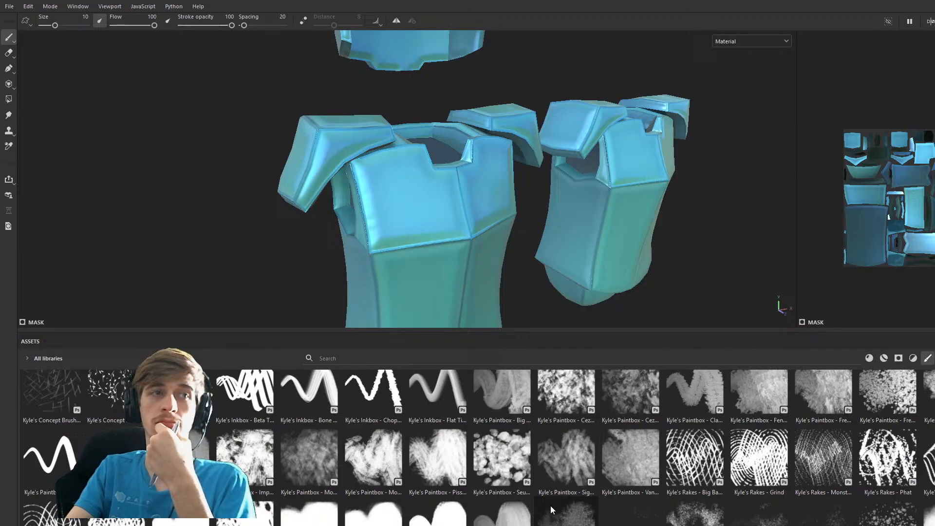
scroll(539, 500, down, 3)
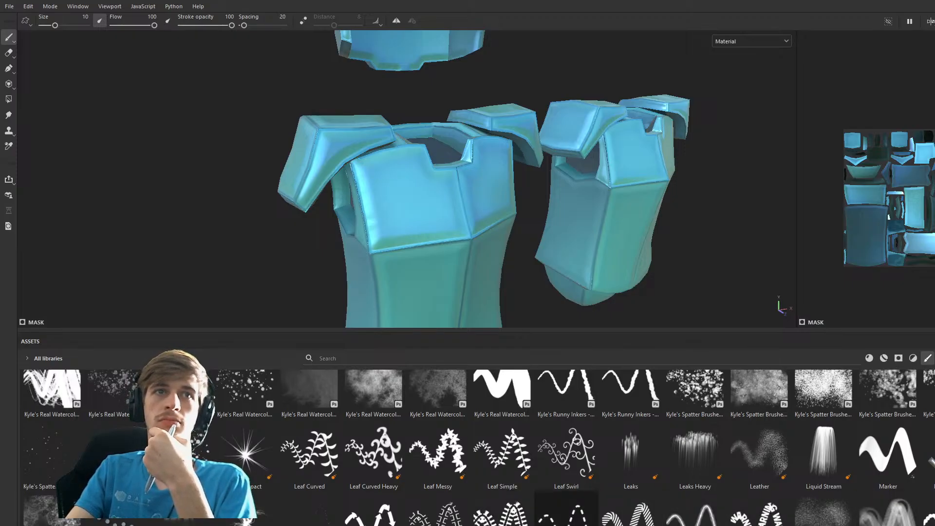
scroll(566, 509, down, 5)
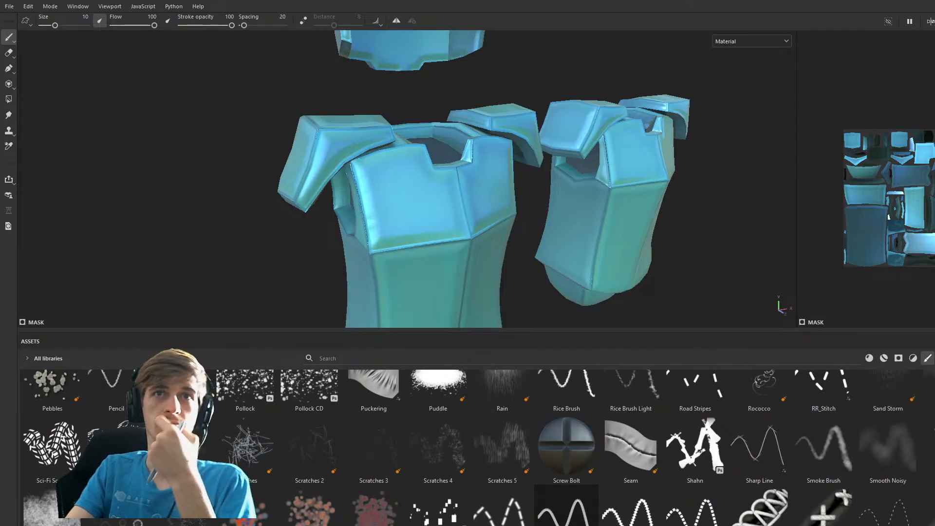
scroll(567, 509, down, 3)
scroll(541, 505, up, 10)
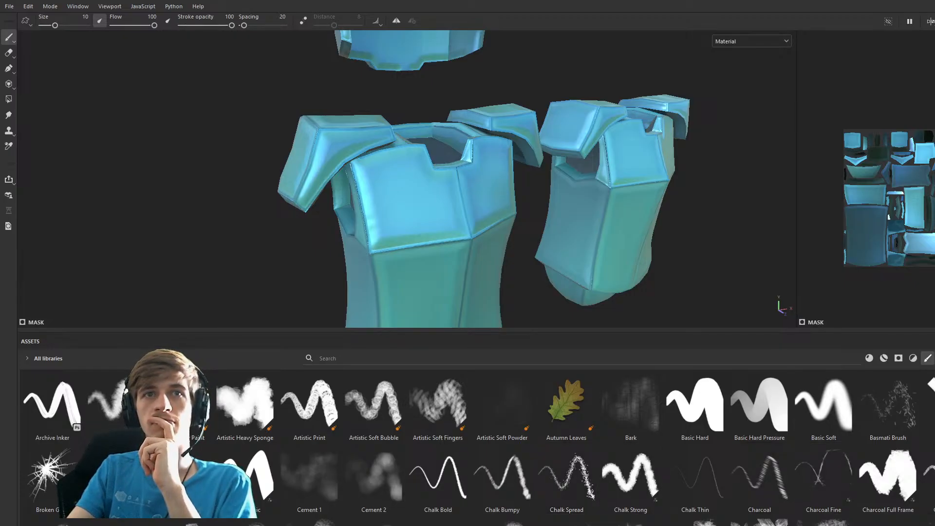
Look through the brush library once more from Dirt and Fibers to Stitches, and check the alpha library.
scroll(478, 443, down, 3)
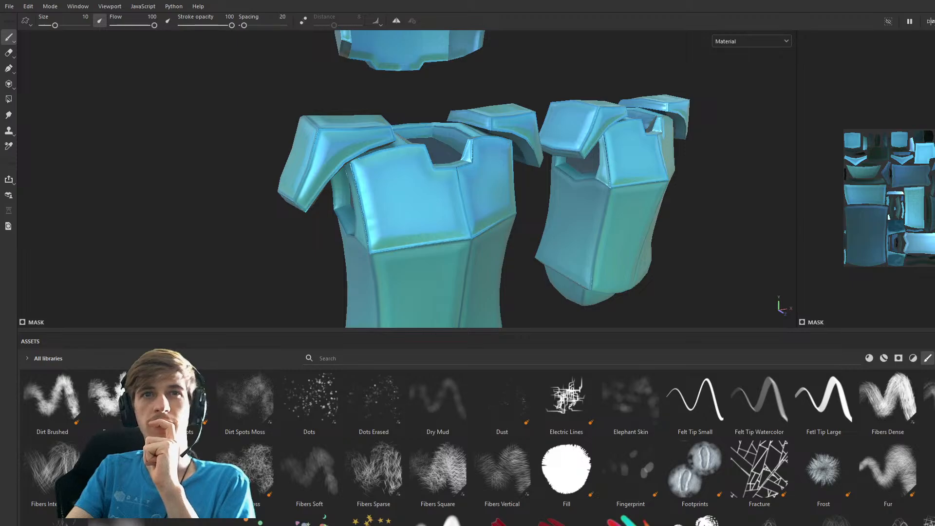
scroll(477, 443, down, 3)
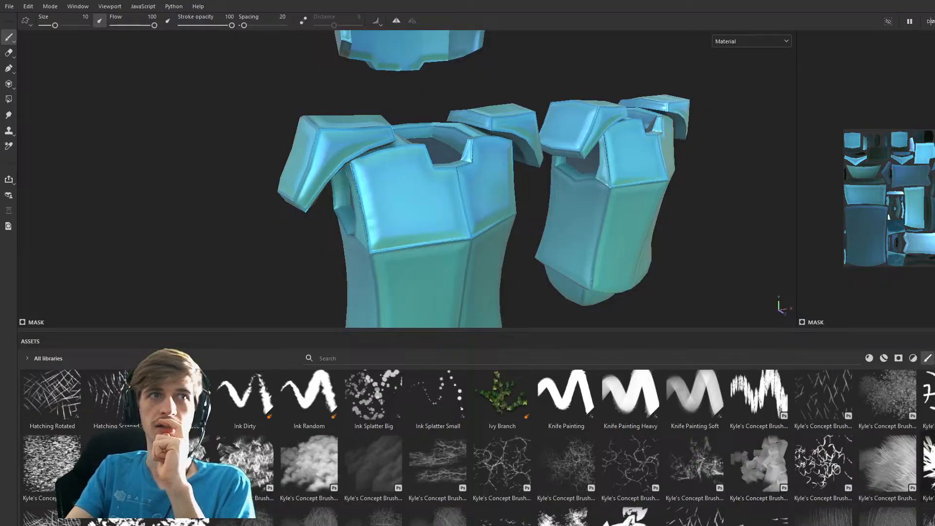
scroll(903, 498, down, 3)
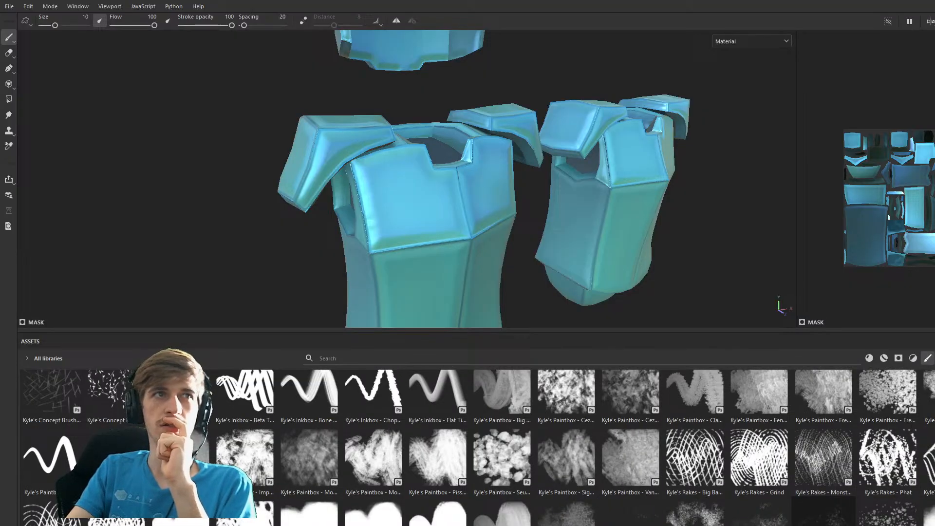
scroll(887, 511, down, 3)
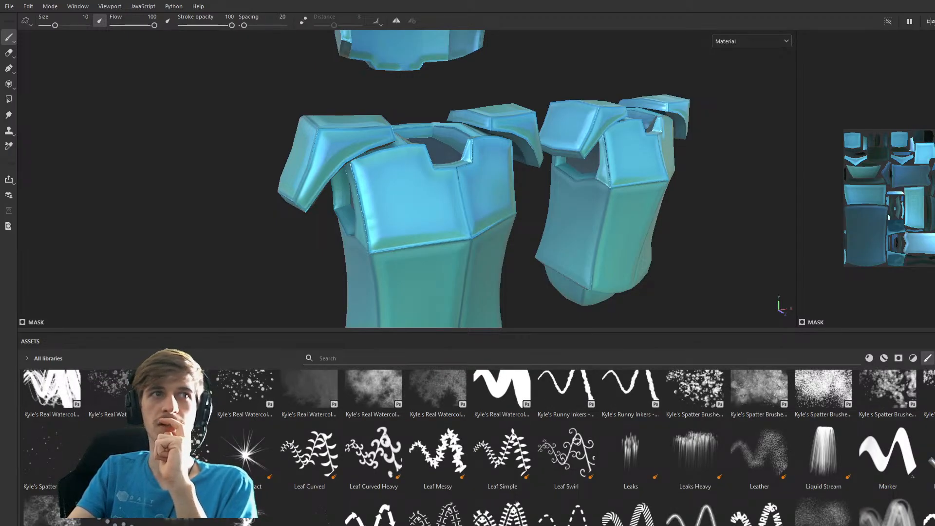
scroll(477, 445, down, 5)
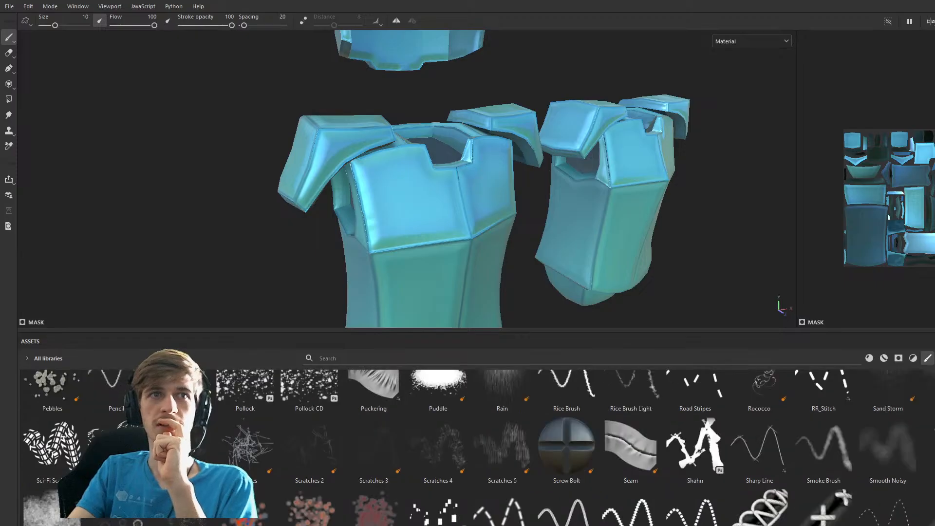
scroll(477, 445, down, 3)
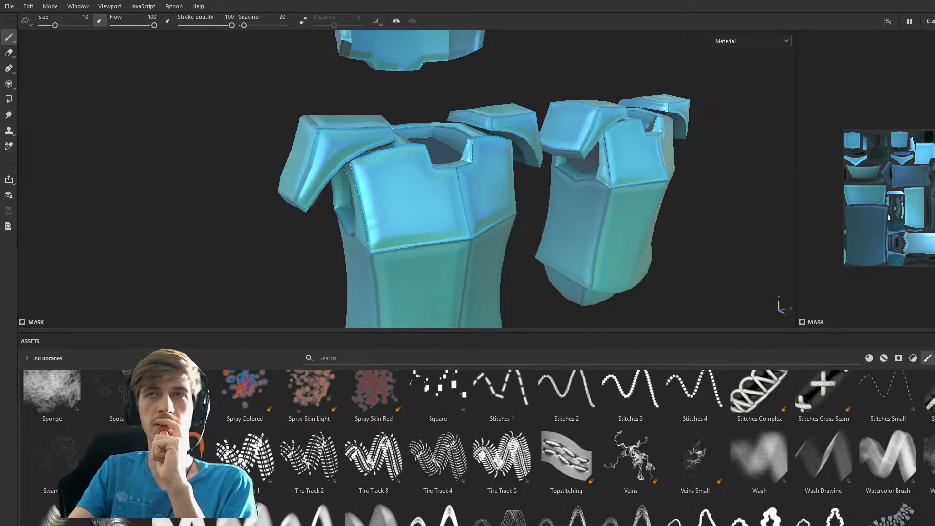
click(933, 358)
scroll(478, 446, up, 3)
scroll(477, 445, up, 5)
scroll(696, 506, up, 5)
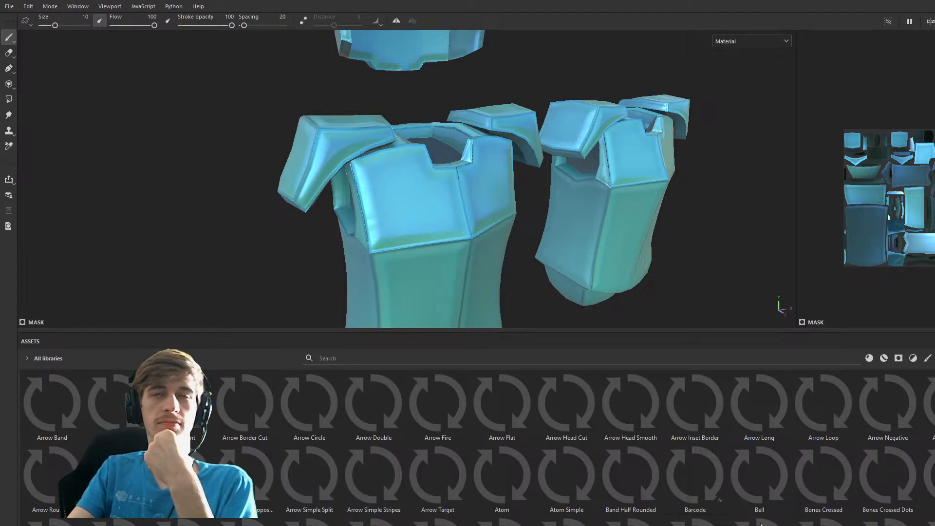
Return to the brush library and choose the Chalk Spread brush for painting the mask.
click(928, 361)
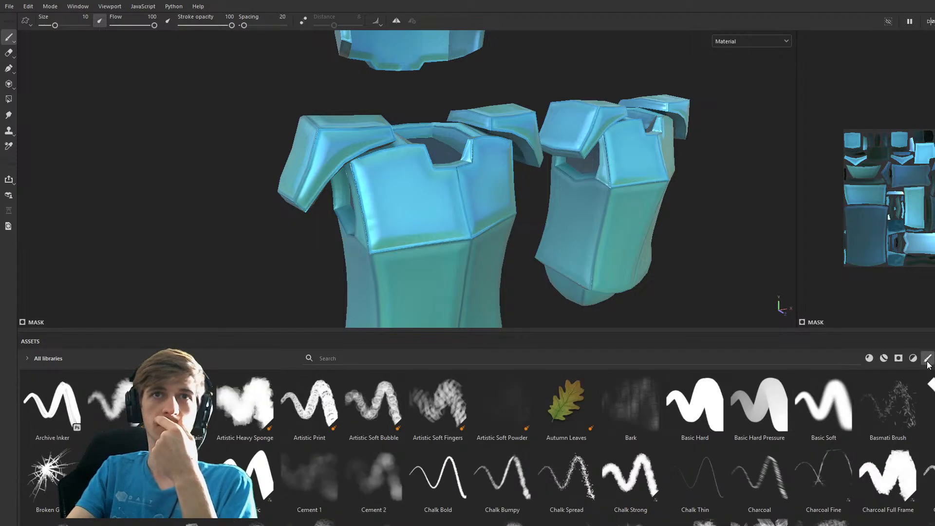
scroll(696, 519, down, 3)
scroll(695, 519, up, 3)
click(579, 487)
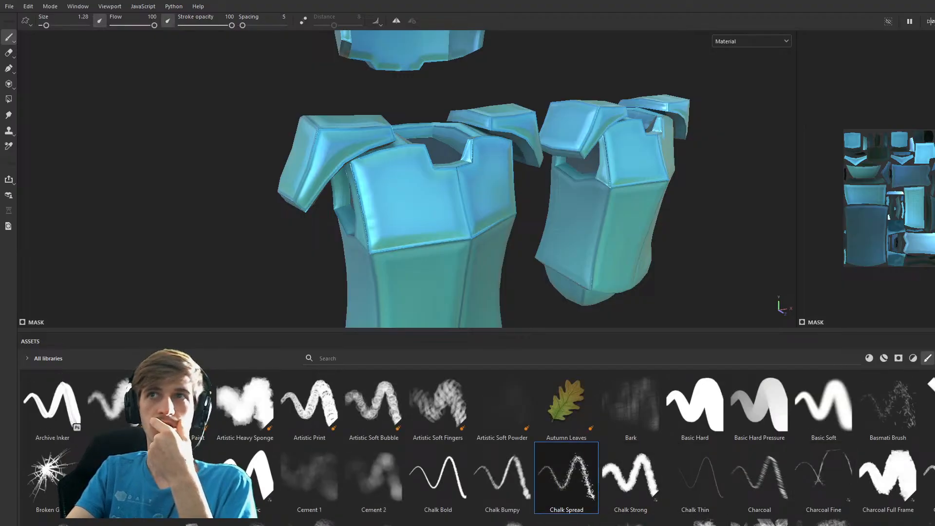
Examine the alpha library from the arrow and circle designs to the shapes and signs, and collapse the asset library.
click(928, 357)
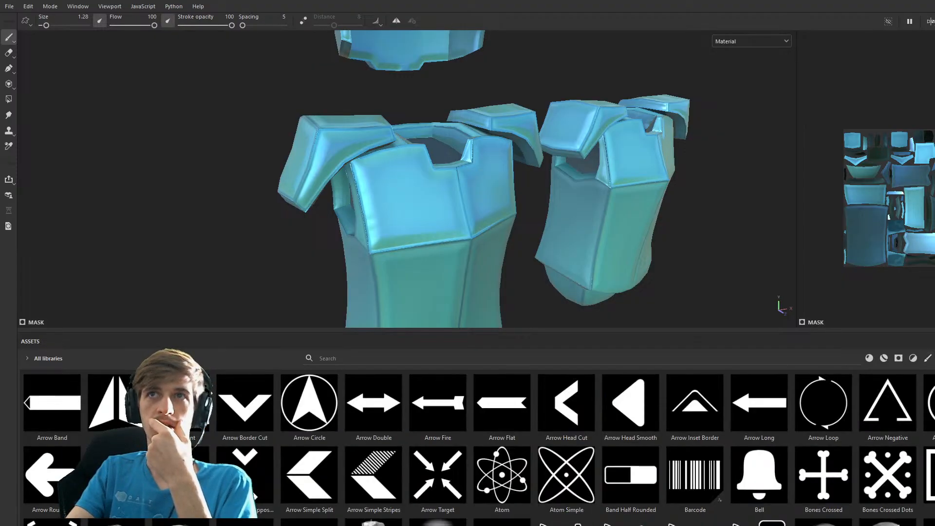
scroll(468, 439, down, 6)
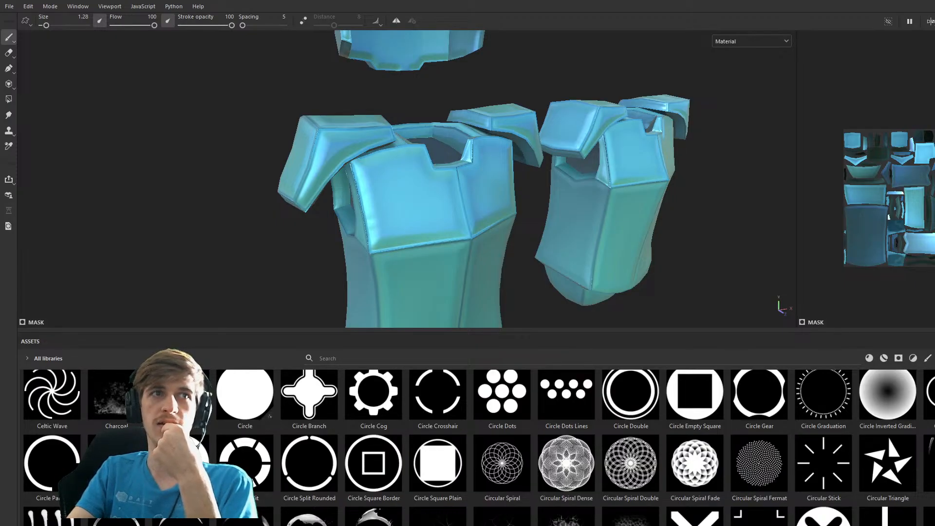
scroll(468, 438, down, 15)
scroll(467, 438, down, 10)
scroll(467, 438, down, 5)
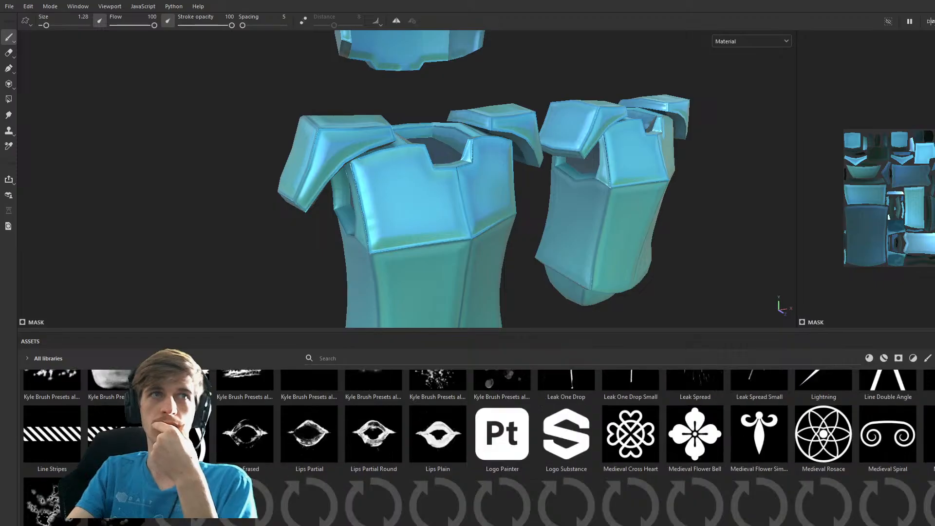
scroll(467, 438, down, 5)
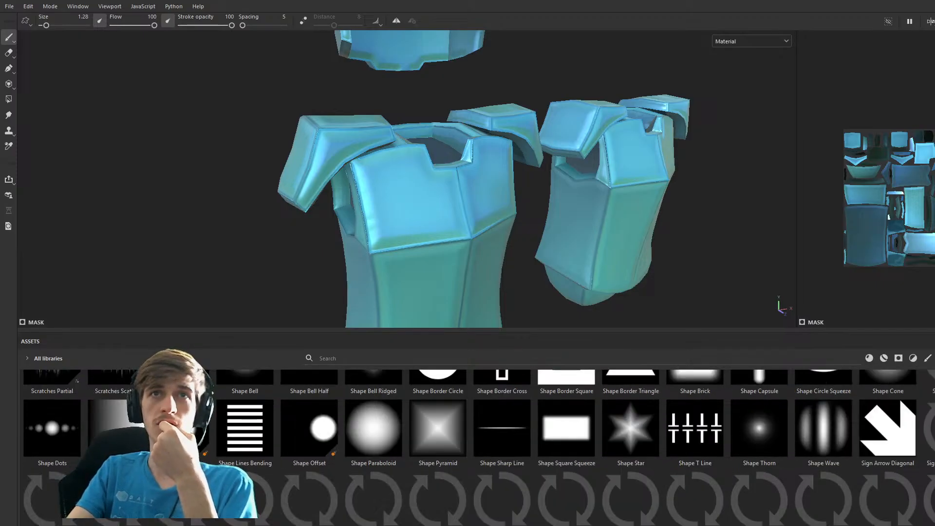
scroll(467, 438, up, 5)
scroll(468, 439, down, 5)
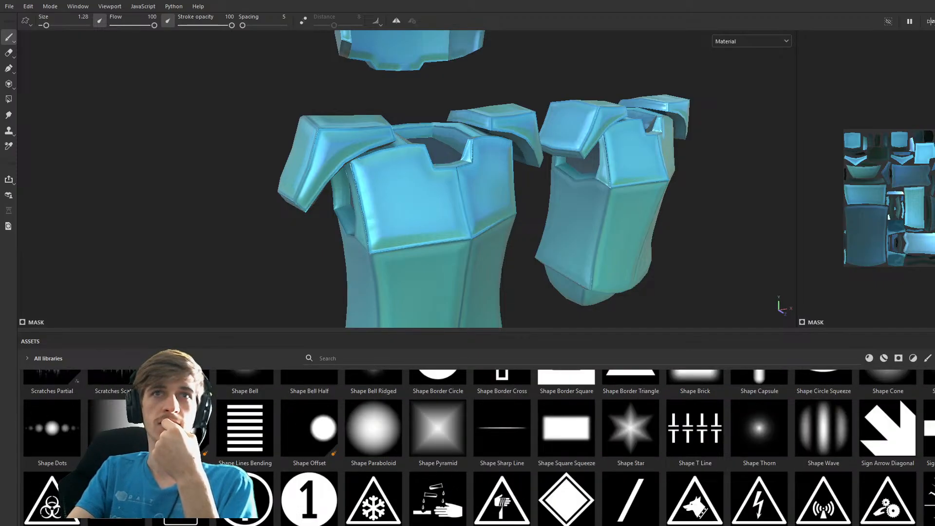
scroll(467, 438, down, 3)
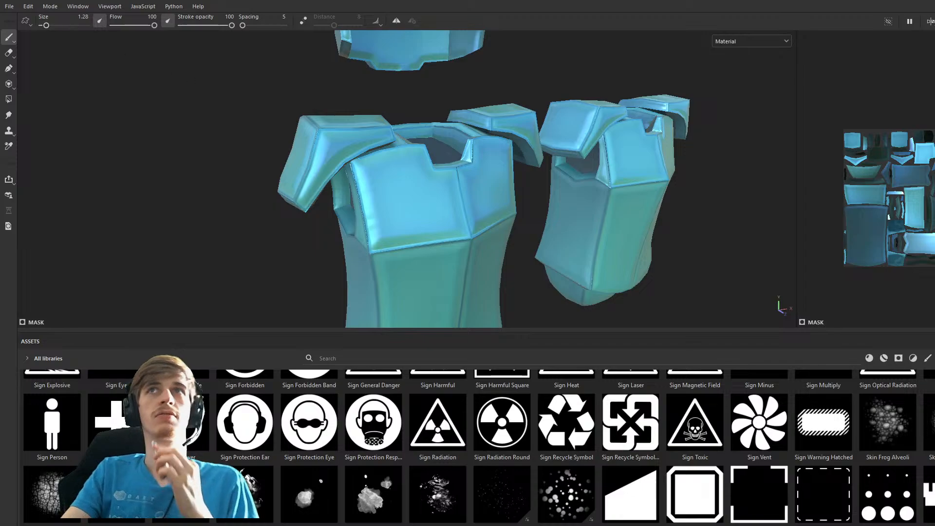
drag(687, 335, 682, 516)
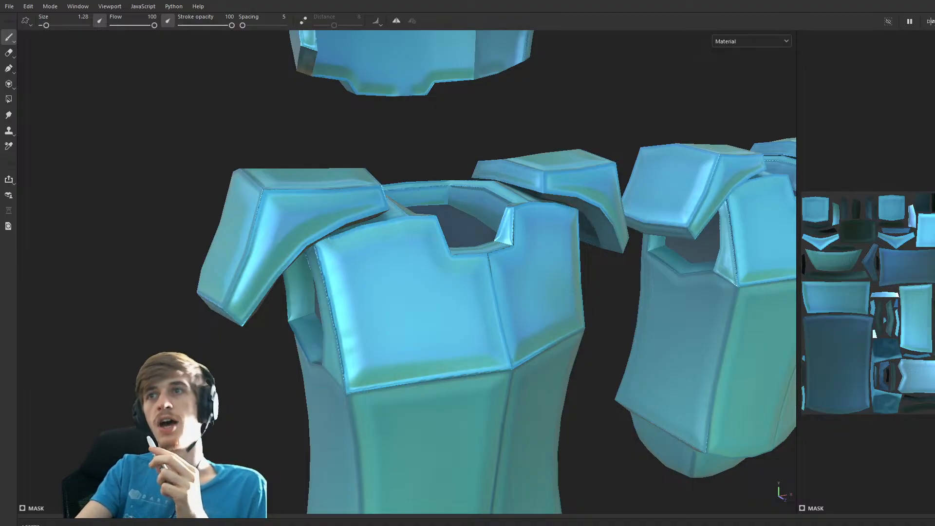
Try Chalk Spread strokes at full flow on the front chestplate's upper panel, undoing each one.
mouse_move(355, 259)
mouse_down()
mouse_move(368, 321)
mouse_move(386, 346)
mouse_move(409, 328)
mouse_up()
key(ctrl+z)
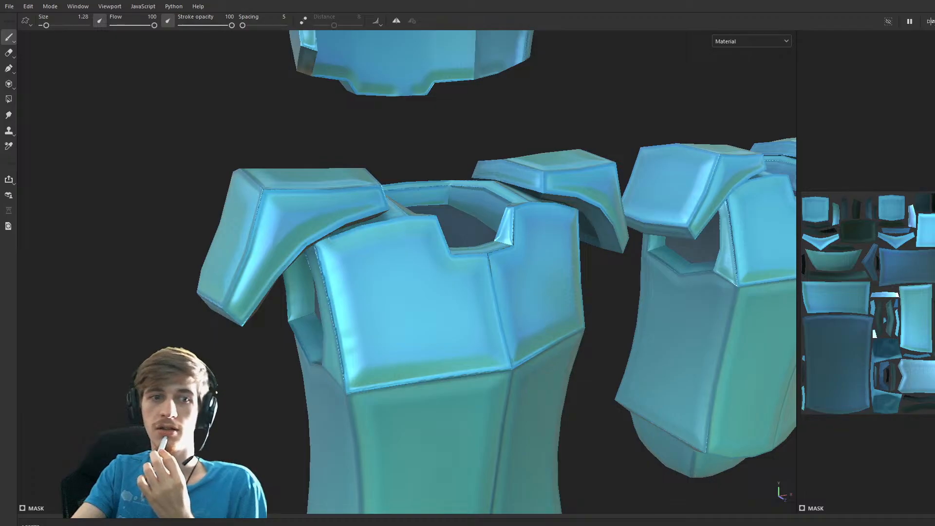
drag(386, 271, 393, 277)
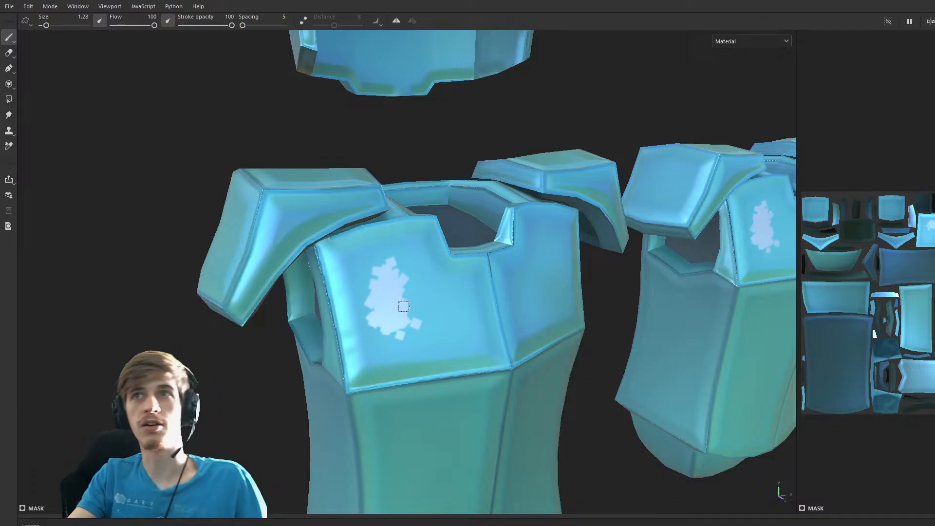
key(ctrl+z)
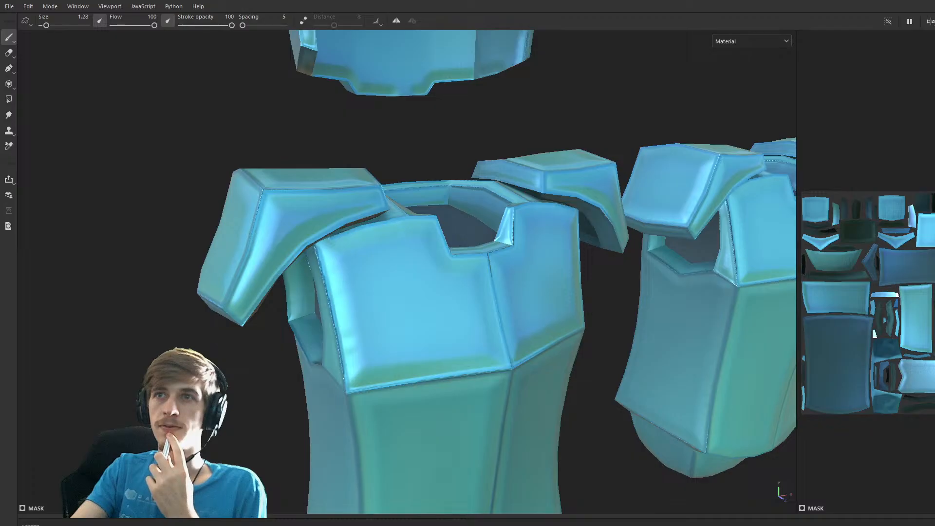
Try a stroke with the brush flow at 17 on the chestplate's upper panel and undo it.
drag(154, 25, 119, 25)
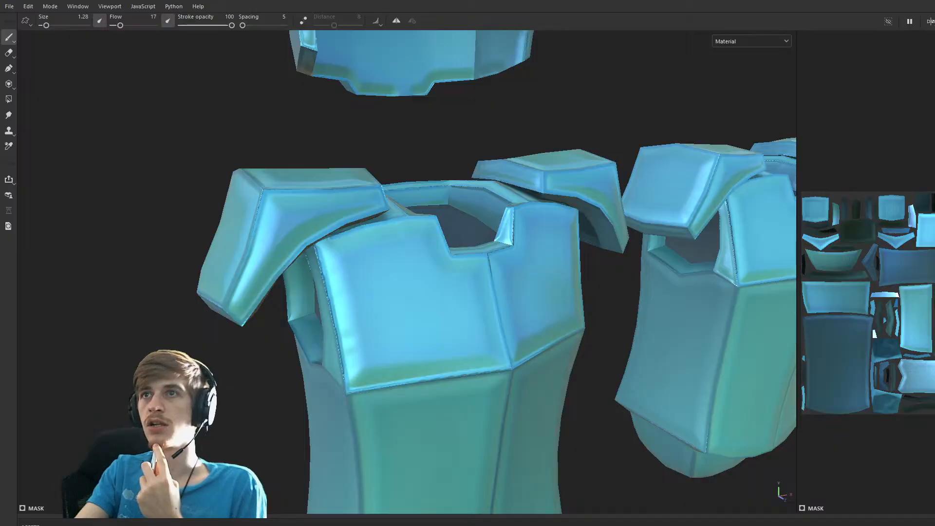
mouse_move(417, 287)
mouse_down()
mouse_move(425, 336)
mouse_move(363, 301)
mouse_up()
key(ctrl+z)
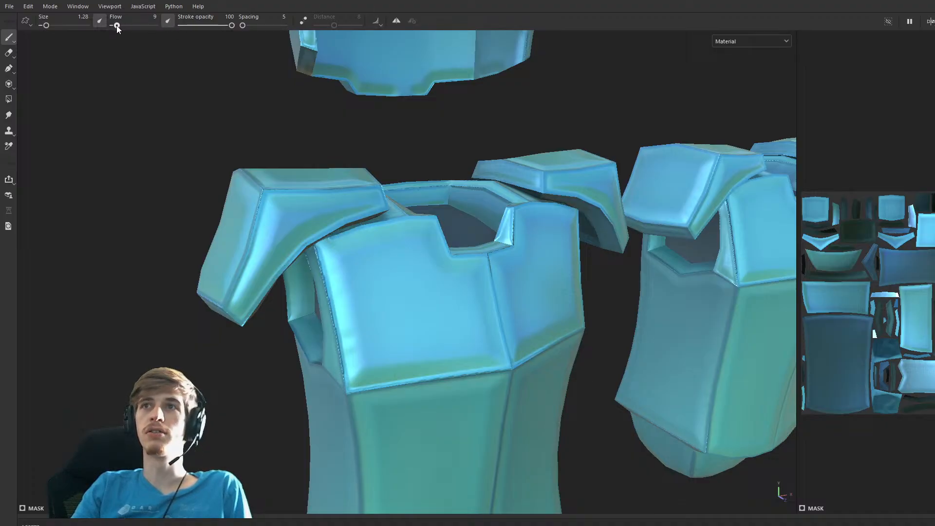
Set the brush to flow 20, spacing 33 and size 6.63, and test it on the chestplate's upper panel, undoing the stroke.
drag(128, 27, 183, 25)
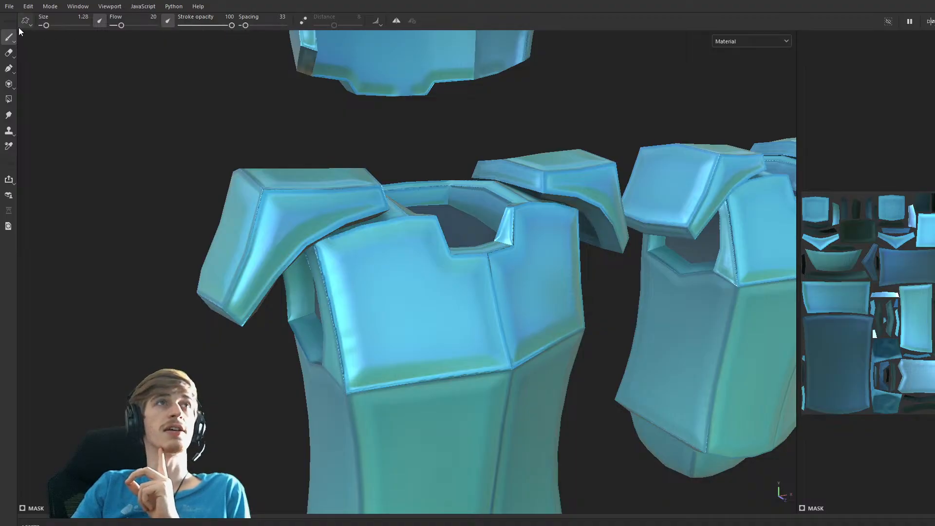
drag(46, 26, 53, 25)
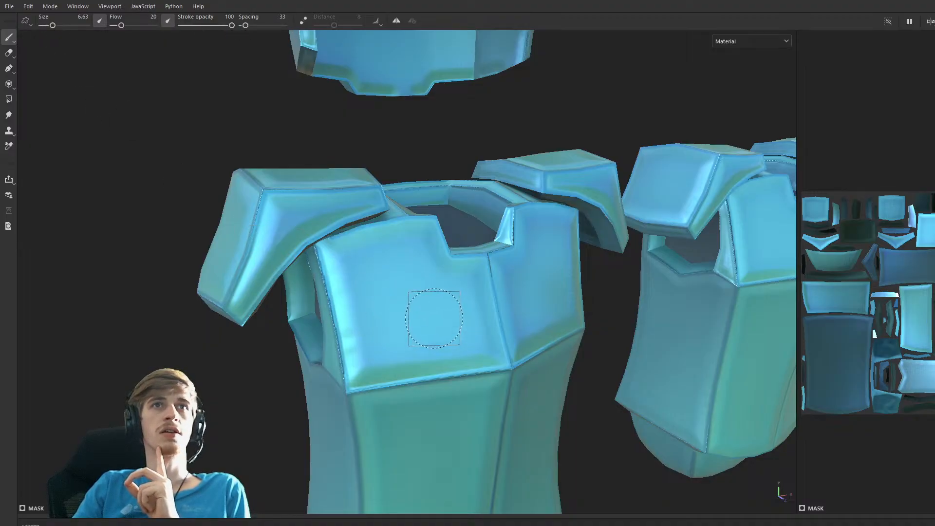
mouse_move(418, 326)
mouse_down()
mouse_move(386, 293)
mouse_move(417, 314)
mouse_up()
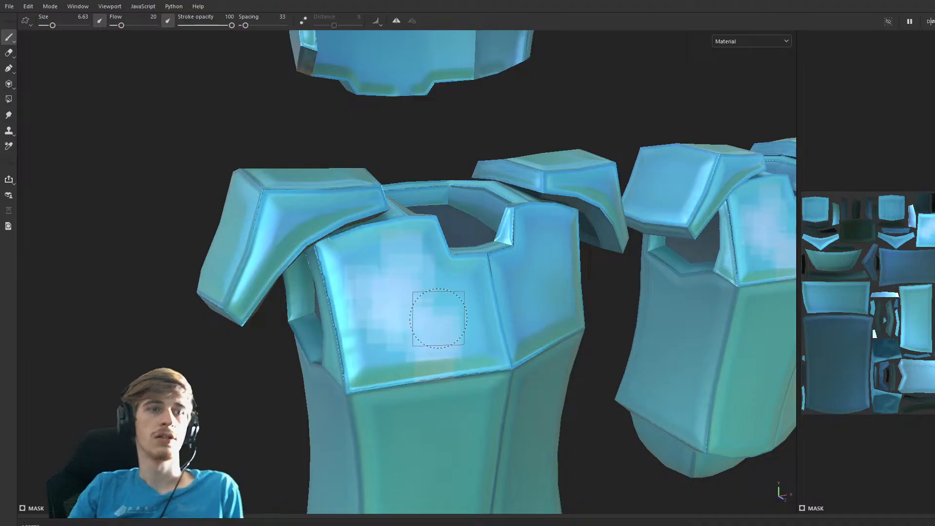
key(ctrl+z)
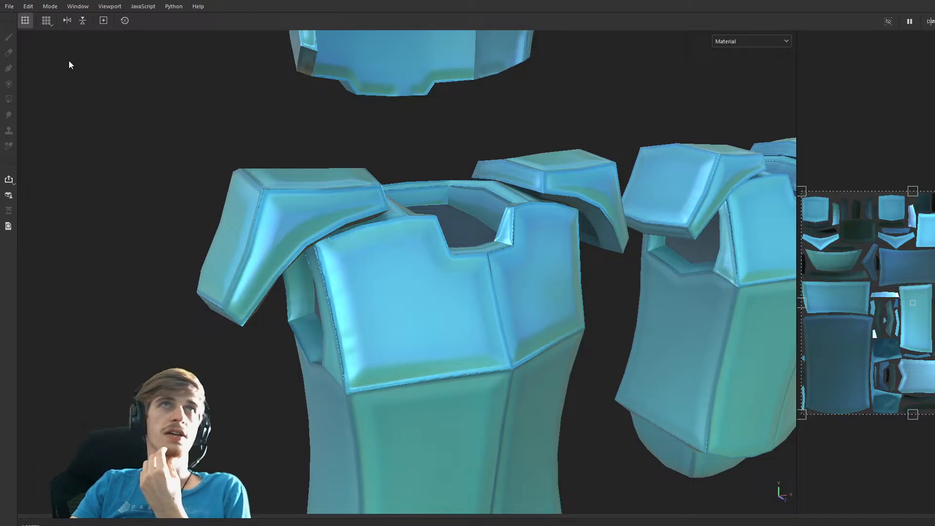
key(1)
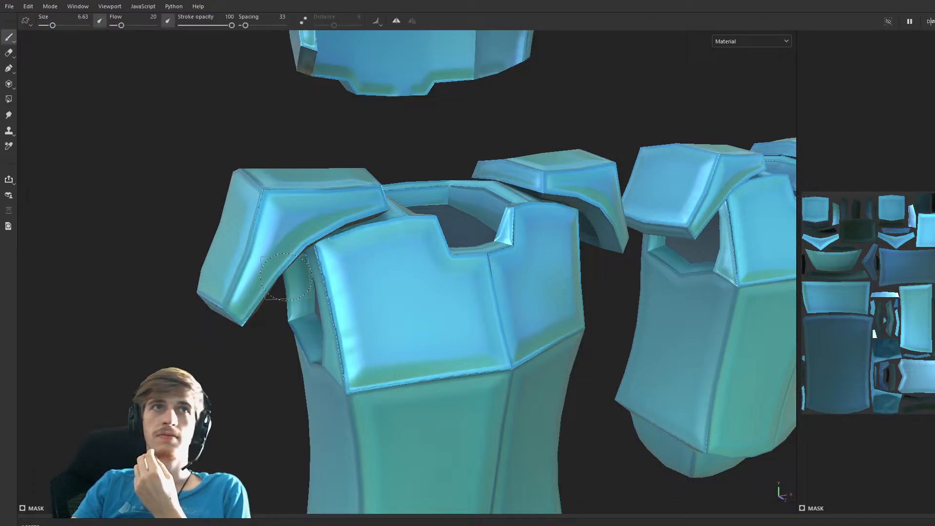
Reduce the brush size to 1.38 and test strokes on the front chestplate's upper panel, undoing each one.
drag(384, 300, 445, 322)
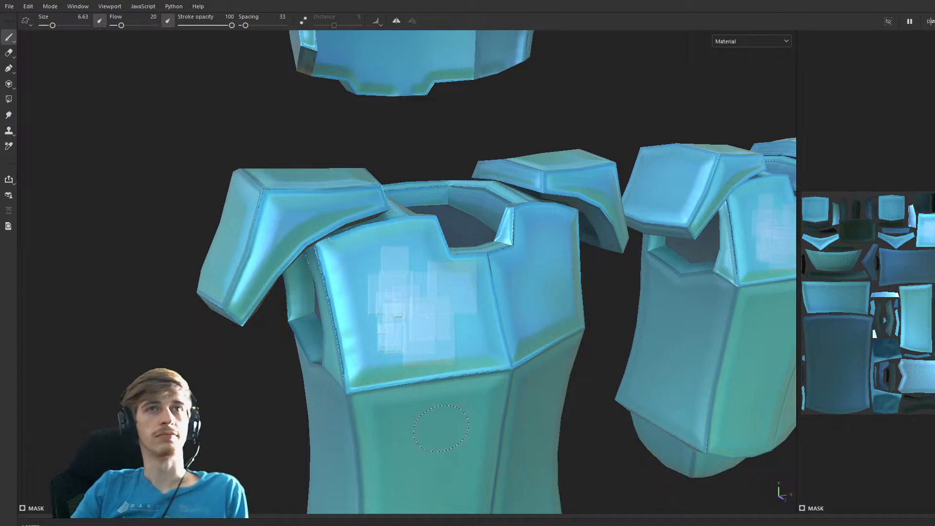
key(ctrl+z)
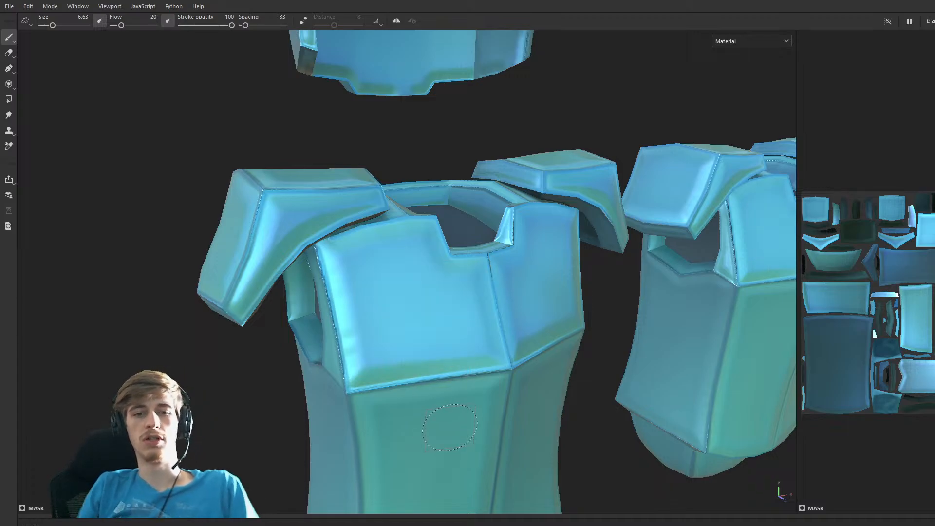
key(bracketleft)
key(bracketleft)
key(bracketleft)
key(bracketleft)
key(bracketleft)
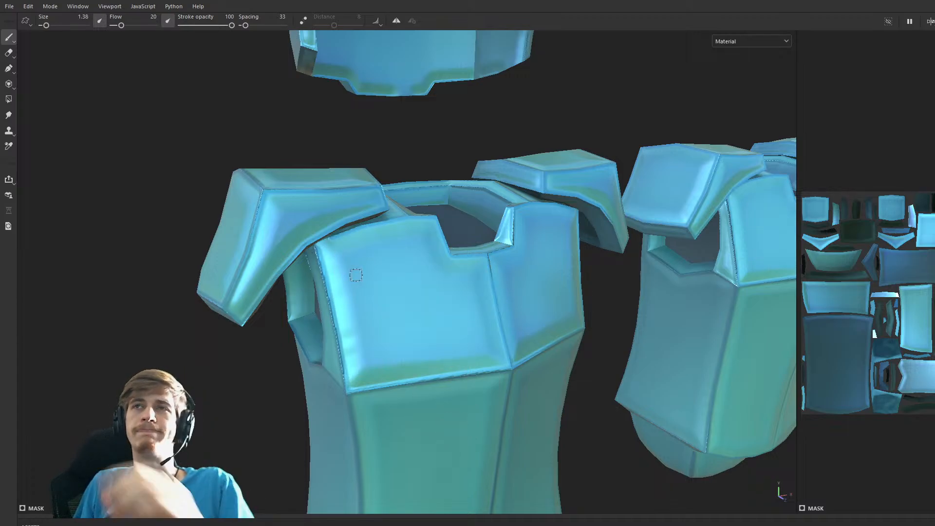
mouse_move(357, 269)
mouse_down()
mouse_move(365, 300)
mouse_move(360, 273)
mouse_move(388, 250)
mouse_move(351, 263)
mouse_move(385, 254)
mouse_up()
key(ctrl+z)
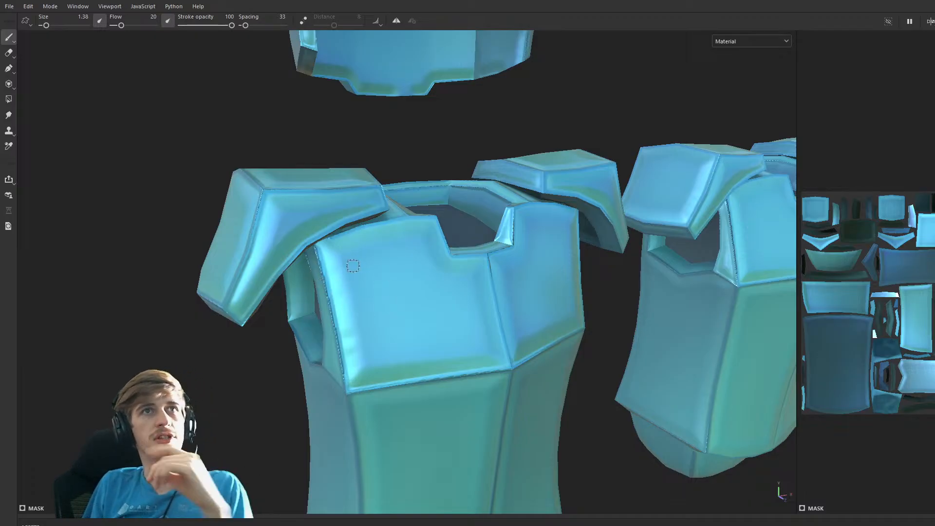
drag(356, 292, 354, 265)
key(ctrl+z)
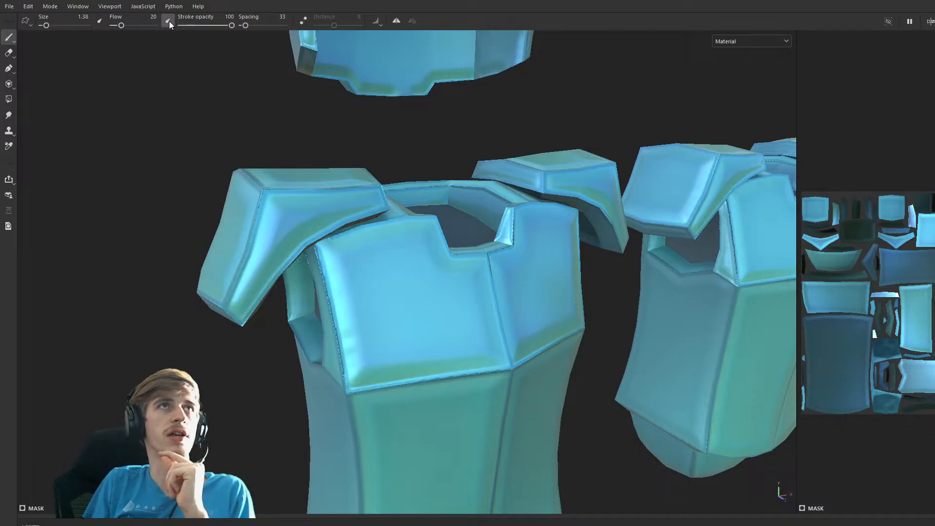
Try size 1.38 strokes along the edges of the front chestplate's upper panel and its shoulder pad, without pen pressure for size.
mouse_move(342, 277)
mouse_down()
mouse_move(345, 262)
mouse_move(357, 300)
mouse_move(355, 250)
mouse_move(401, 252)
mouse_up()
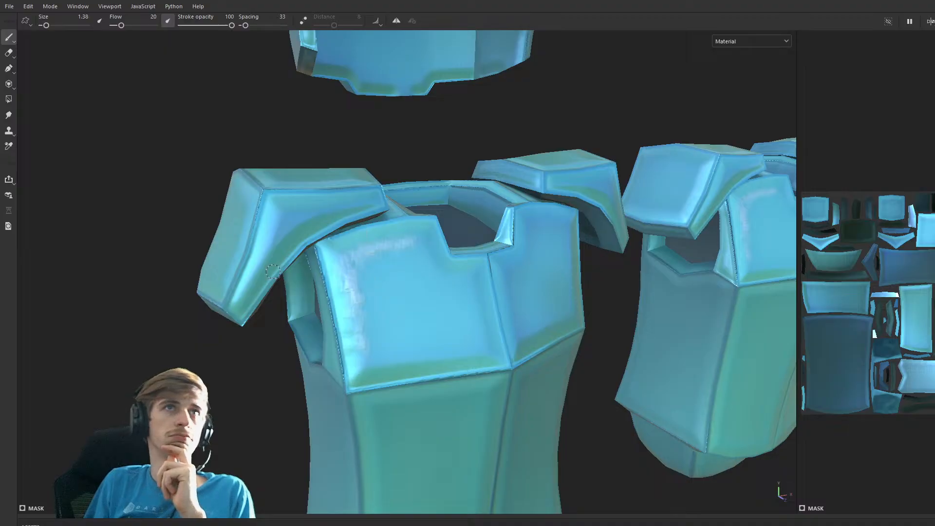
mouse_move(280, 217)
mouse_down()
mouse_move(271, 253)
mouse_move(298, 216)
mouse_move(276, 241)
mouse_up()
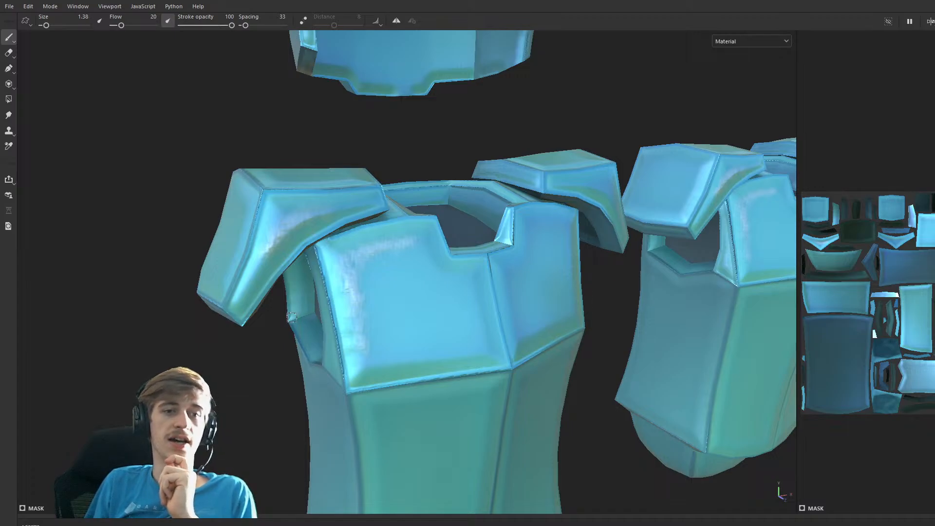
Examine the strokes on the chestplate and shoulder pad up close and within the full armour set.
key(ctrl)
scroll(606, 222, down, 5)
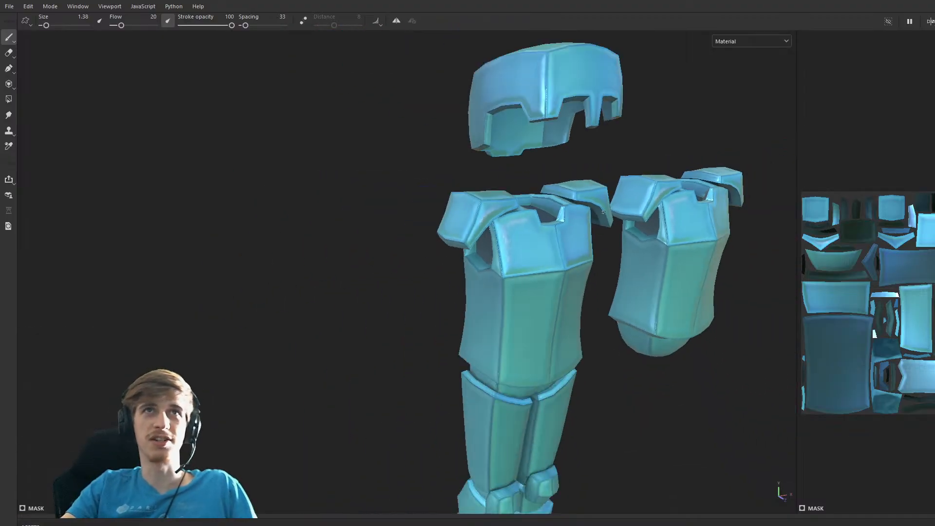
alt+middle_drag(597, 309, 433, 273)
scroll(439, 280, down, 3)
alt+drag(485, 314, 439, 254)
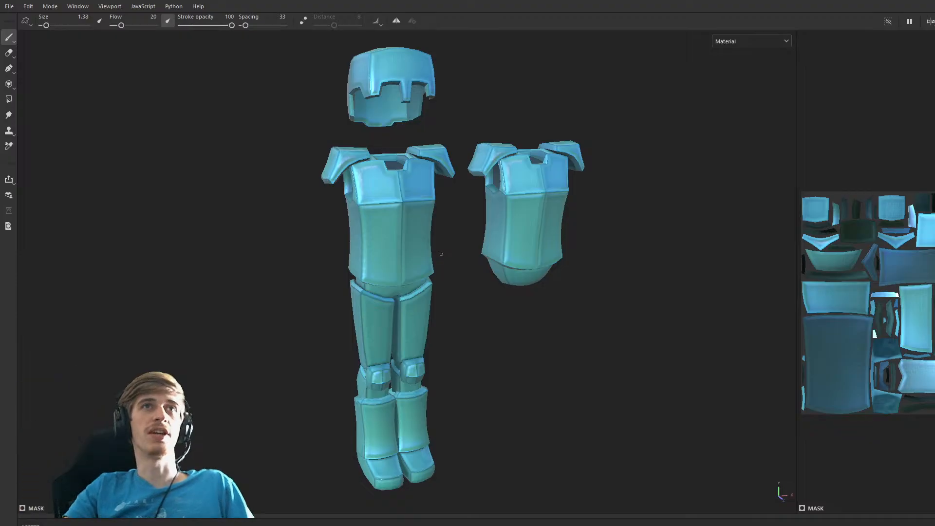
mouse_move(409, 218)
alt+middle_down()
mouse_move(431, 287)
mouse_move(427, 277)
alt+middle_up()
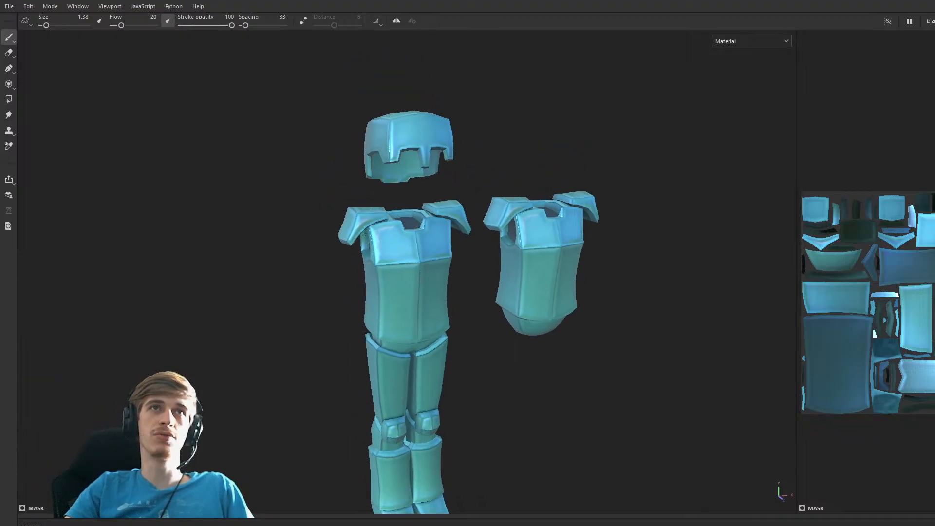
scroll(403, 284, up, 6)
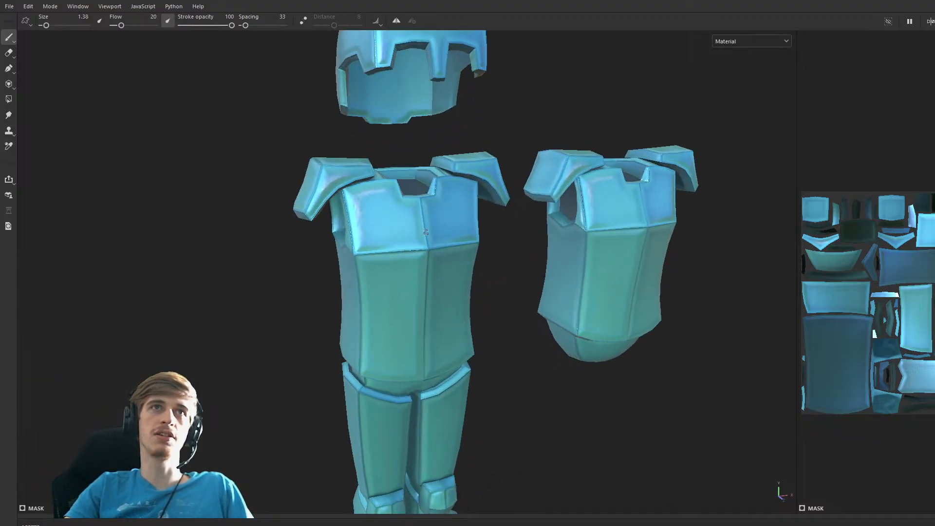
alt+middle_drag(388, 182, 393, 190)
mouse_move(393, 190)
alt+mouse_down()
mouse_move(375, 215)
mouse_move(322, 198)
alt+mouse_up()
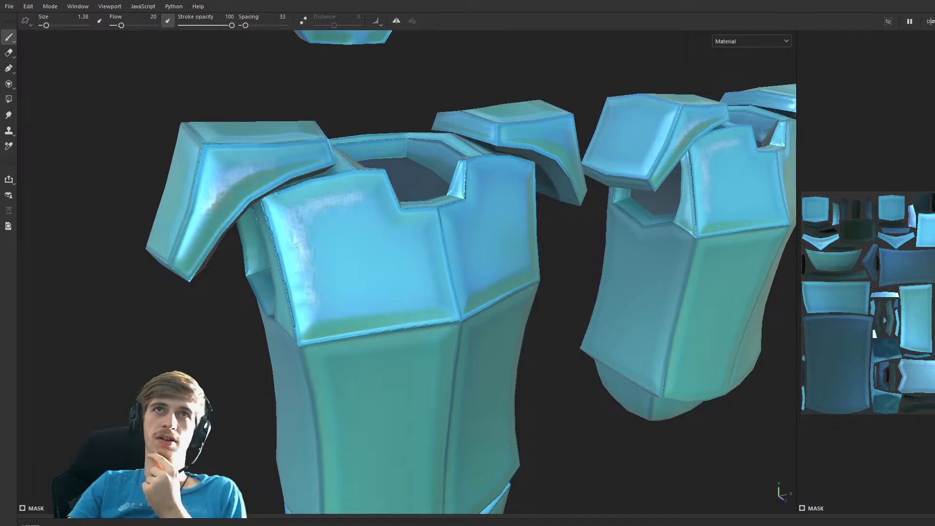
scroll(342, 353, down, 5)
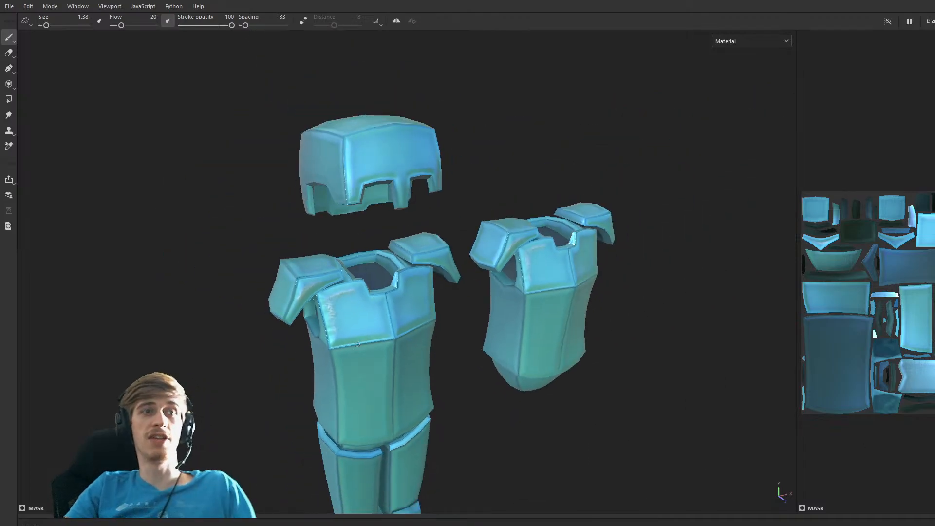
alt+middle_drag(322, 366, 355, 138)
scroll(355, 137, down, 4)
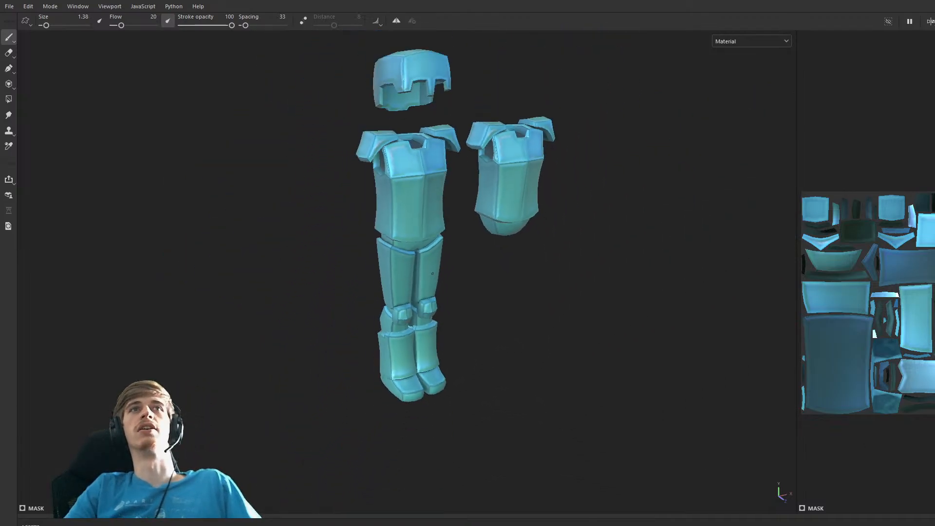
alt+middle_drag(424, 206, 410, 246)
mouse_move(410, 246)
alt+mouse_down()
mouse_move(351, 268)
mouse_move(167, 282)
mouse_move(464, 262)
mouse_move(726, 288)
mouse_move(925, 287)
mouse_move(400, 280)
mouse_move(436, 236)
alt+mouse_up()
alt+middle_drag(406, 234, 398, 264)
alt+drag(424, 319, 465, 343)
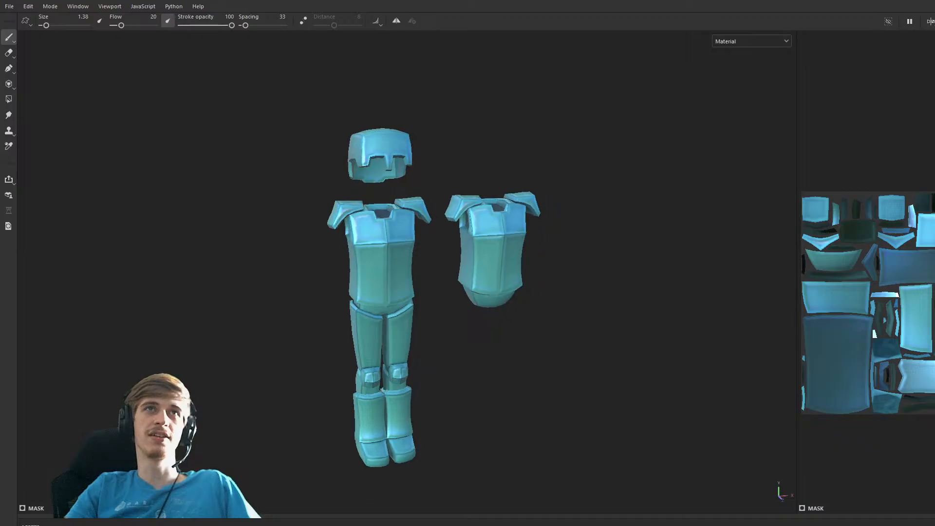
Rotate the environment lighting to inspect the strokes on the chestplate and shoulder pad, and undo them.
scroll(486, 278, up, 5)
scroll(486, 278, down, 5)
mouse_move(450, 345)
shift+right_down()
mouse_move(501, 332)
mouse_move(345, 344)
mouse_move(484, 334)
mouse_move(416, 332)
shift+right_up()
scroll(404, 234, up, 5)
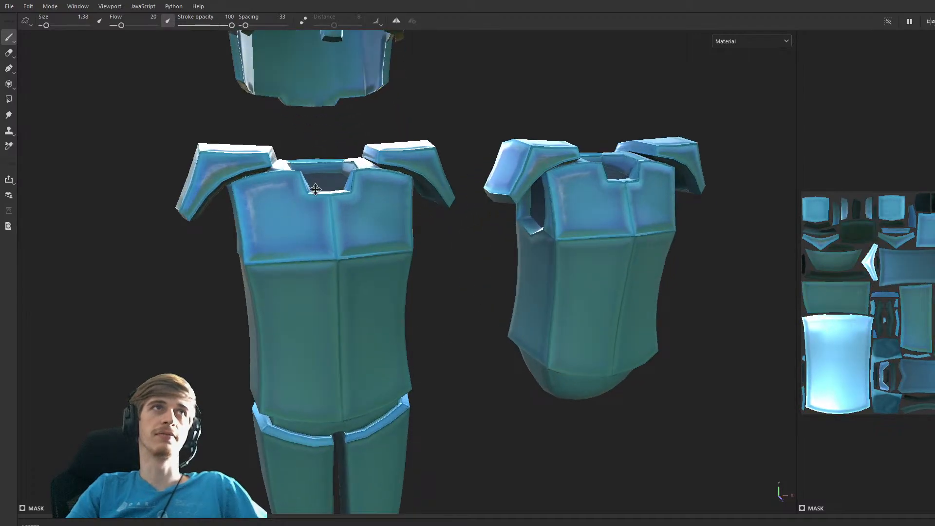
alt+middle_drag(314, 188, 371, 218)
scroll(371, 218, up, 5)
alt+middle_drag(378, 296, 371, 283)
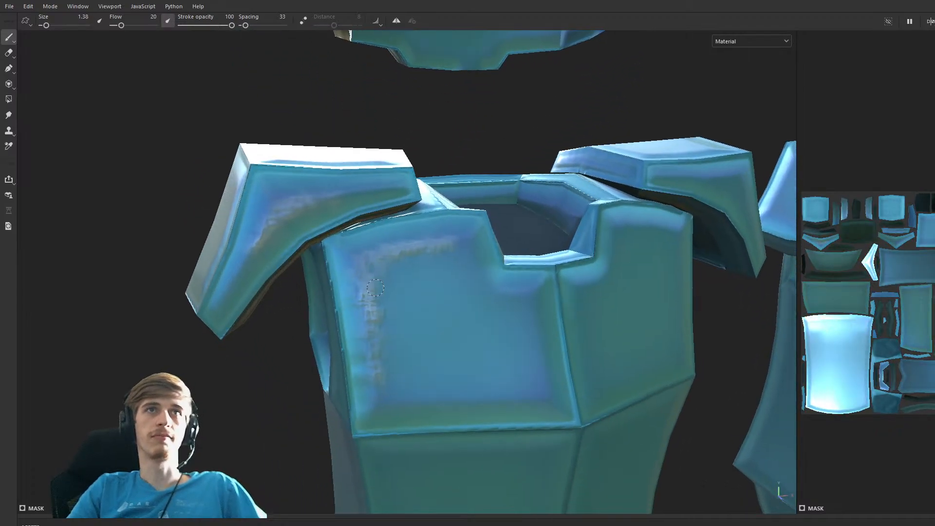
scroll(371, 283, down, 5)
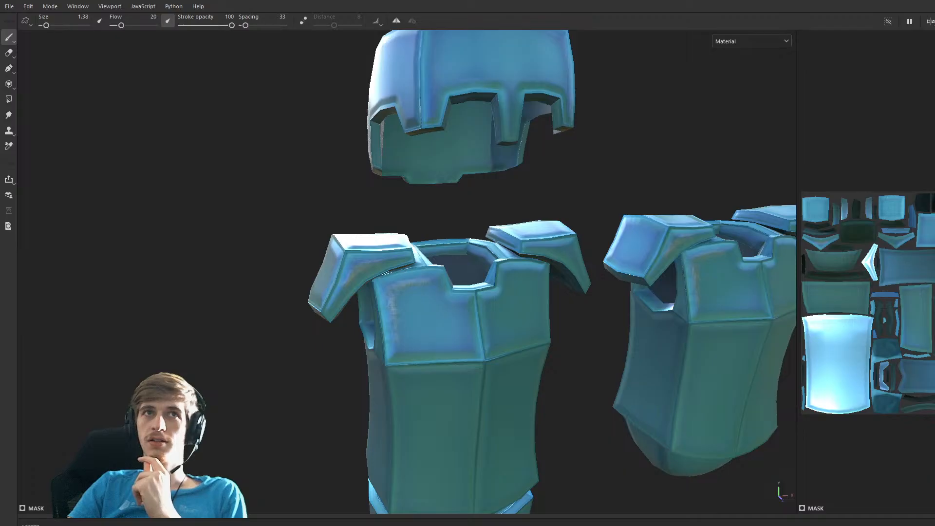
key(ctrl+z)
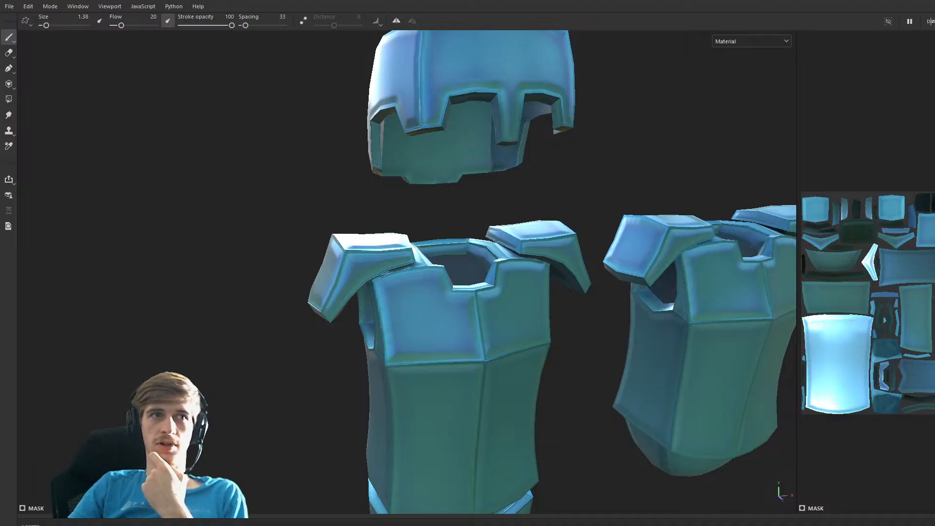
Look through the alphas in the expanded asset library, and set the brush flow to 100 and spacing to 20.
click(606, 517)
scroll(658, 390, down, 5)
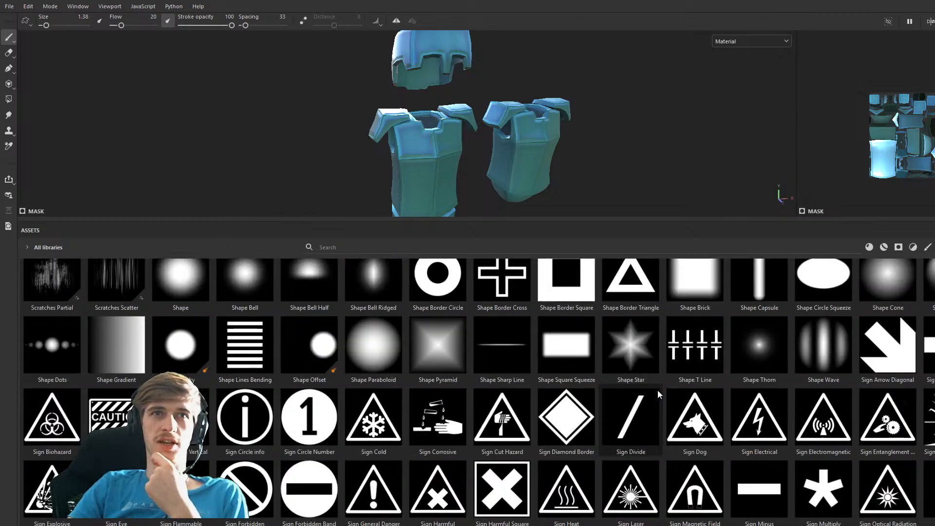
scroll(658, 390, up, 4)
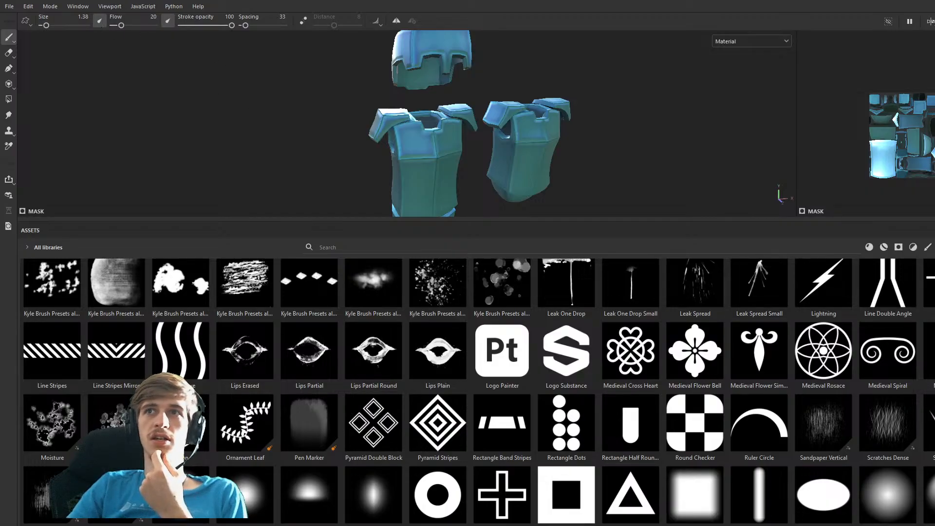
drag(121, 25, 154, 26)
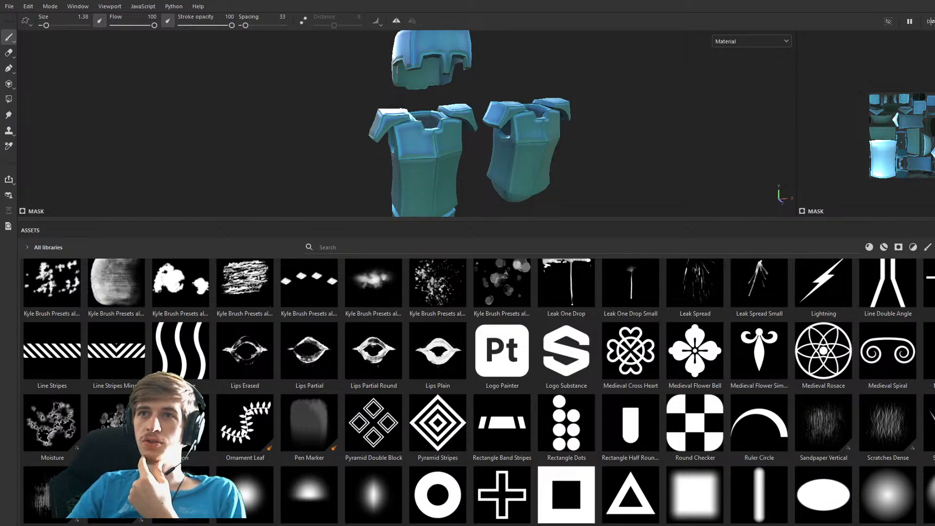
mouse_move(245, 26)
mouse_down()
mouse_move(257, 25)
mouse_move(243, 26)
mouse_up()
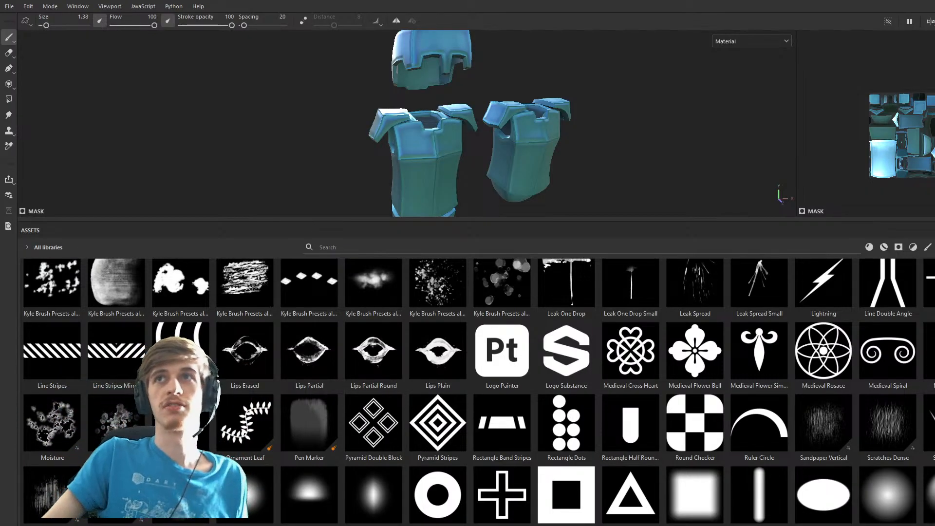
Shrink the asset thumbnails to look through the whole alpha library, and collapse the library again.
ctrl+scroll(564, 417, down, 5)
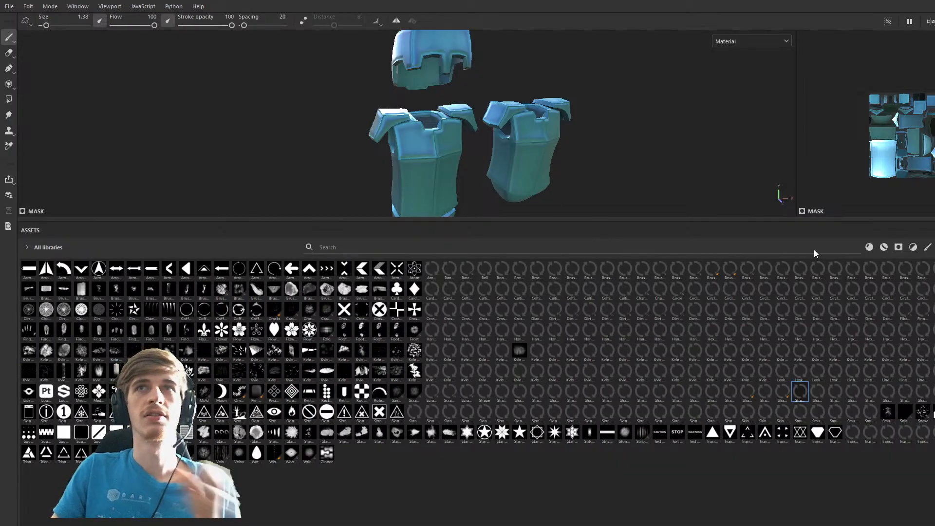
ctrl+scroll(532, 414, up, 5)
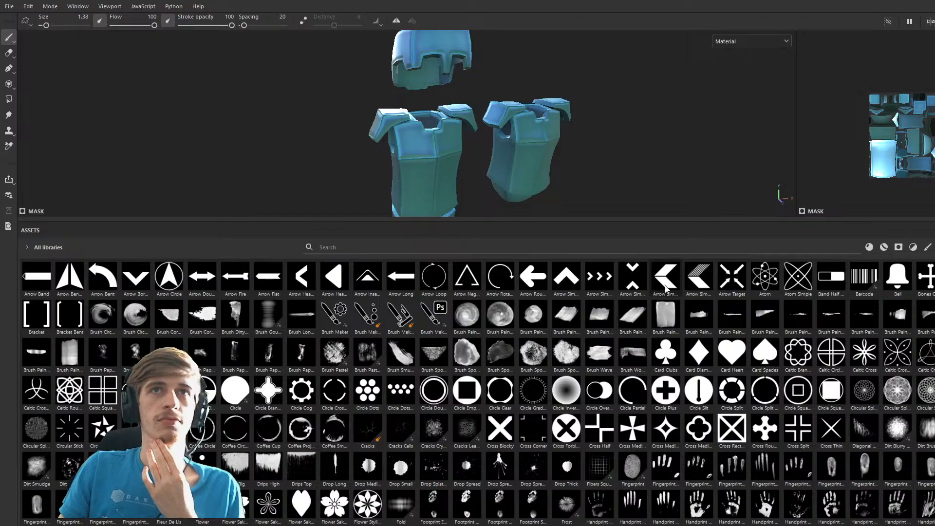
scroll(618, 409, down, 10)
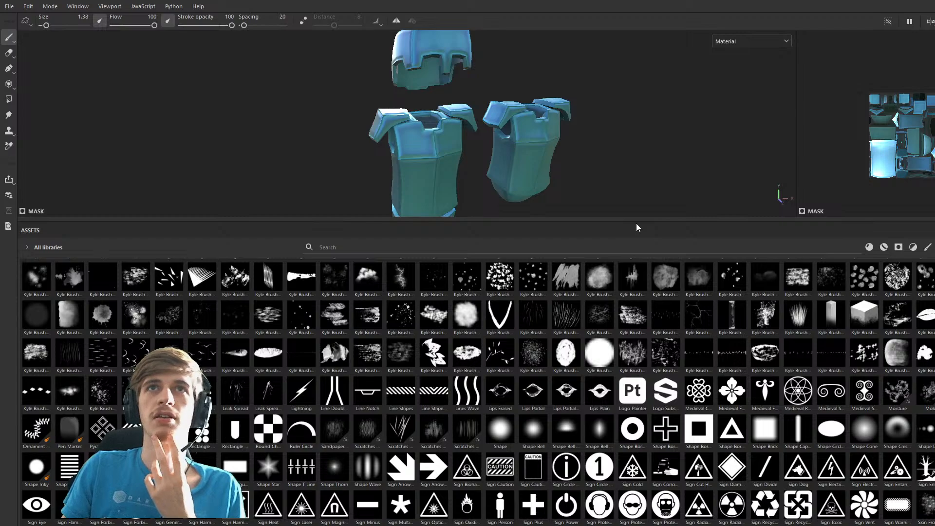
drag(636, 223, 646, 521)
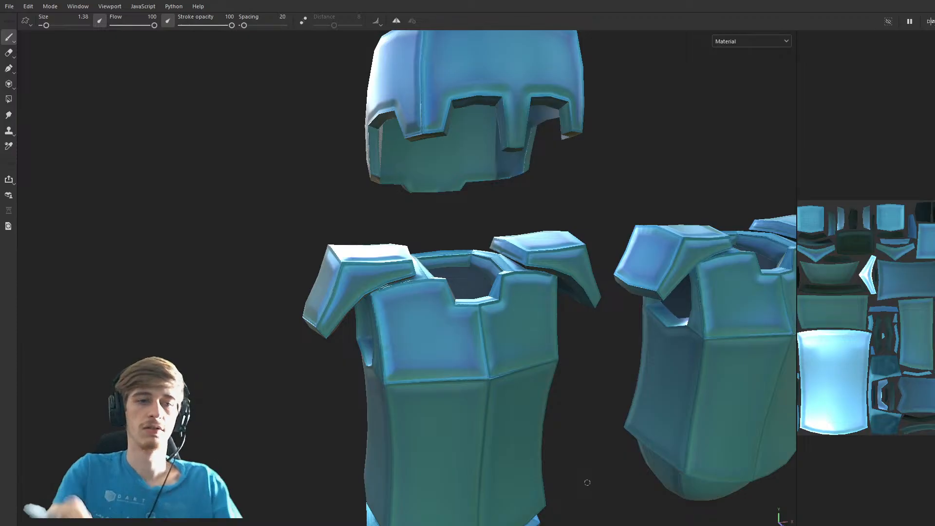
Try strokes with flow 100 and spacing 20 on the front chestplate's upper panel, undoing each one.
scroll(511, 407, up, 3)
drag(463, 349, 480, 378)
key(ctrl+z)
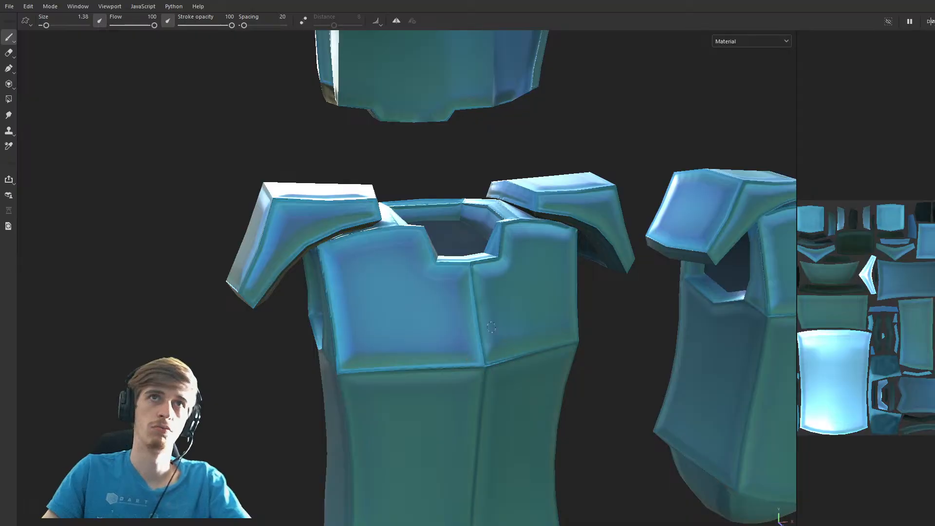
mouse_move(383, 285)
mouse_down()
mouse_move(377, 322)
mouse_move(391, 311)
mouse_move(378, 334)
mouse_move(404, 312)
mouse_up()
key(ctrl+z)
alt+middle_drag(404, 312, 470, 295)
scroll(474, 292, up, 3)
mouse_move(474, 292)
alt+mouse_down()
mouse_move(445, 282)
mouse_move(438, 299)
alt+mouse_up()
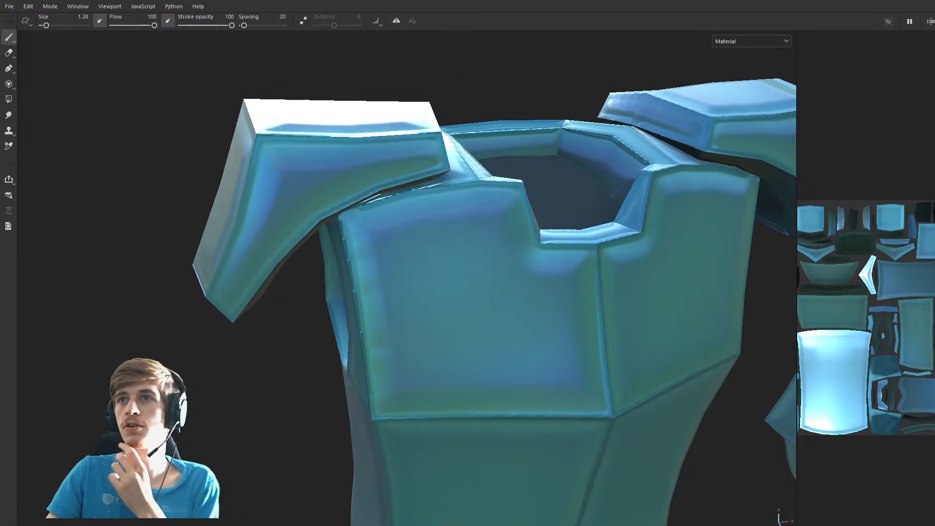
mouse_move(404, 258)
mouse_down()
mouse_move(433, 331)
mouse_move(502, 322)
mouse_up()
key(ctrl+z)
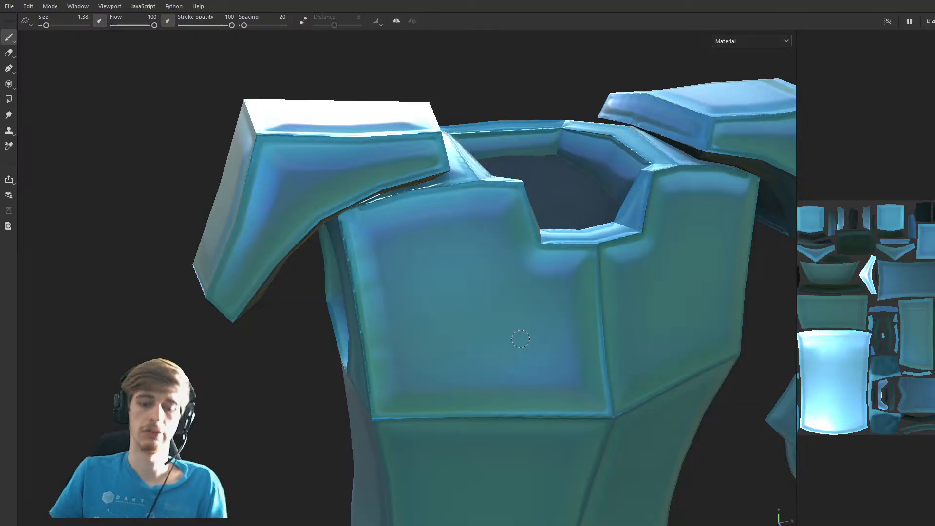
drag(382, 245, 393, 306)
key(ctrl+z)
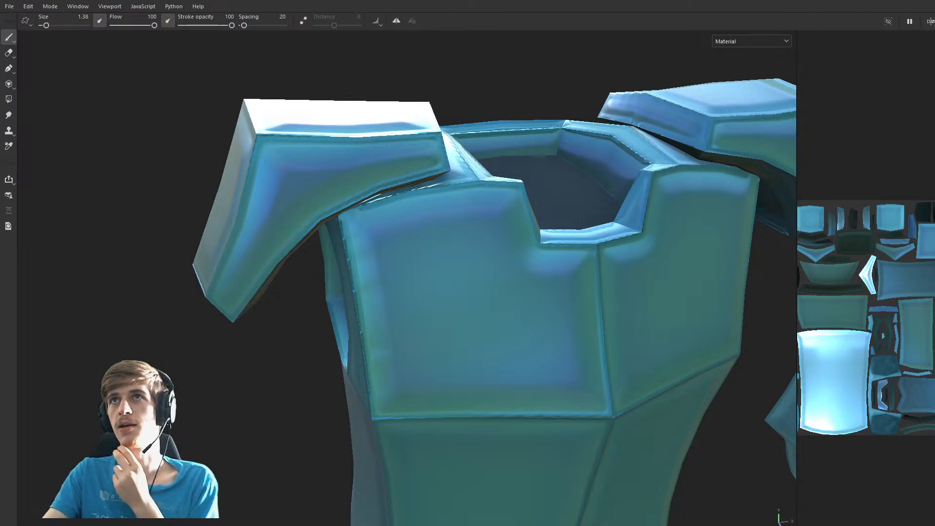
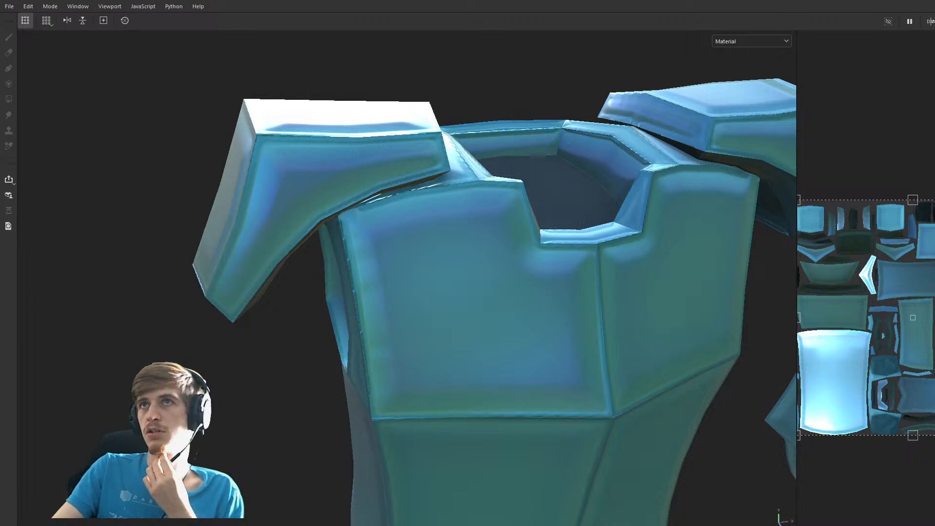
Return to the Paint tool with the asset library expanded, and rotate the environment lighting to brighten the front chestplate.
key(1)
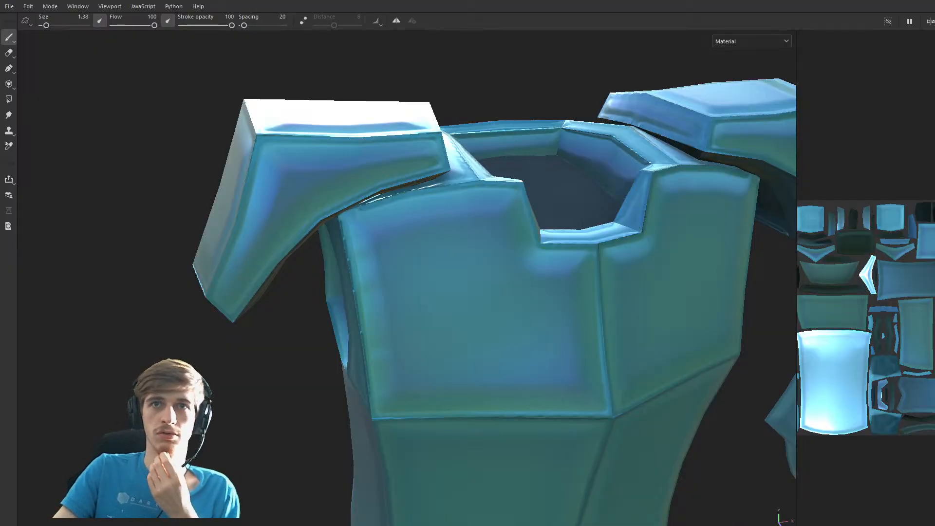
mouse_move(870, 525)
mouse_down()
mouse_move(870, 434)
mouse_move(857, 376)
mouse_up()
scroll(478, 467, down, 5)
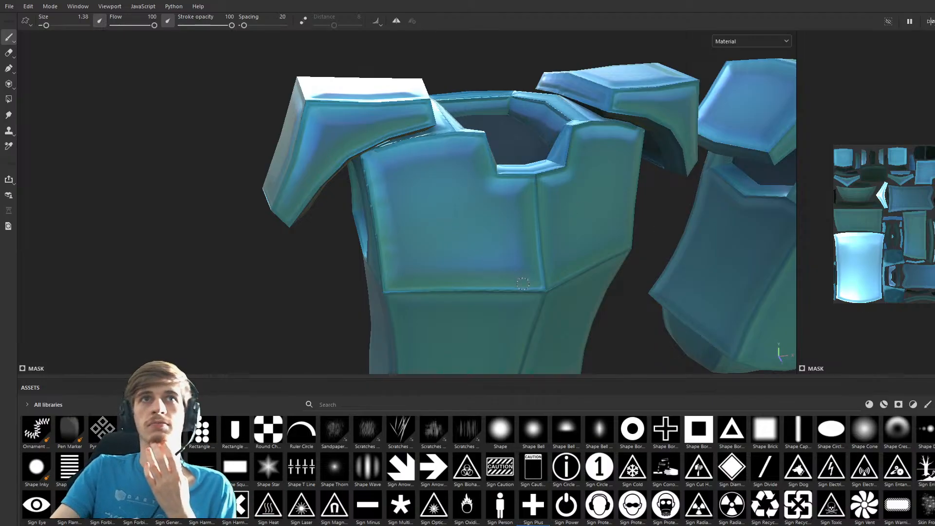
shift+right_drag(499, 261, 508, 261)
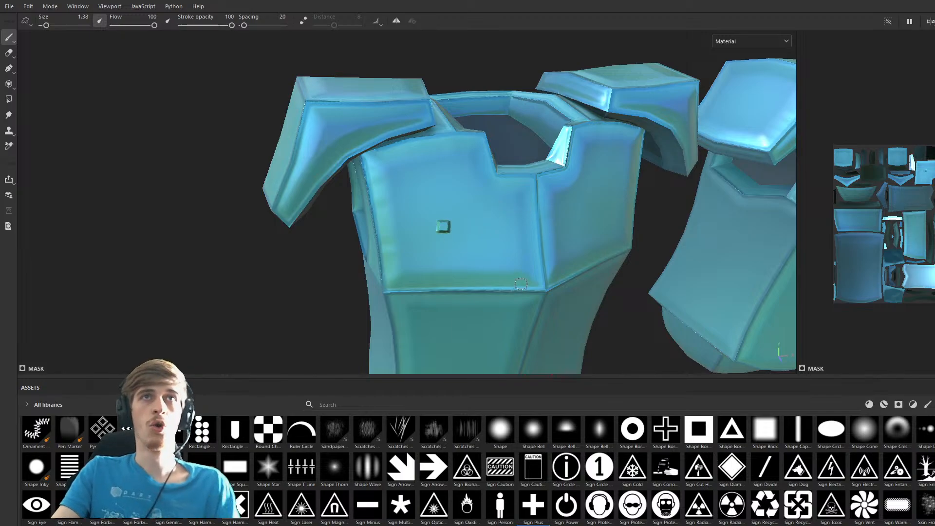
Undo the last square stamp, enlarge the brush to 3.15 and try one stamp on the front chestplate's upper panel, undoing it.
key(ctrl+z)
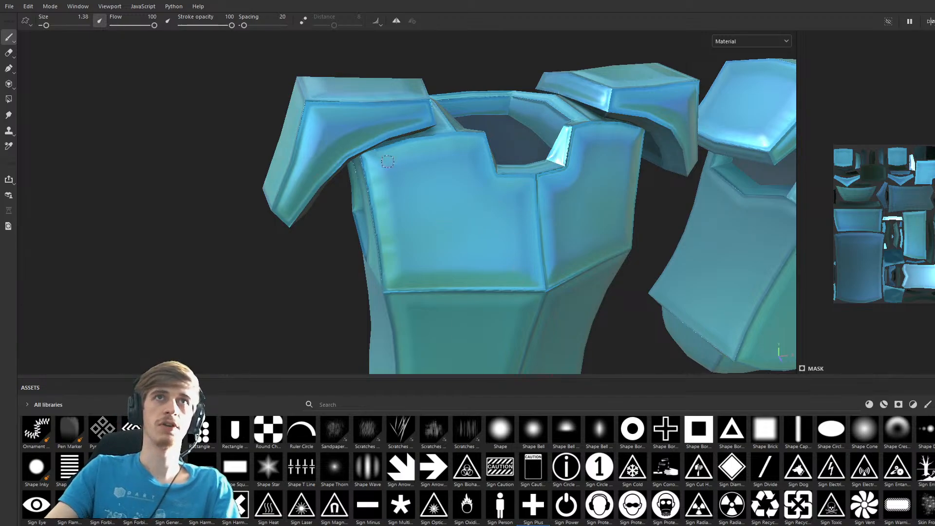
key(bracketright)
key(bracketright)
key(bracketright)
click(406, 181)
key(ctrl+z)
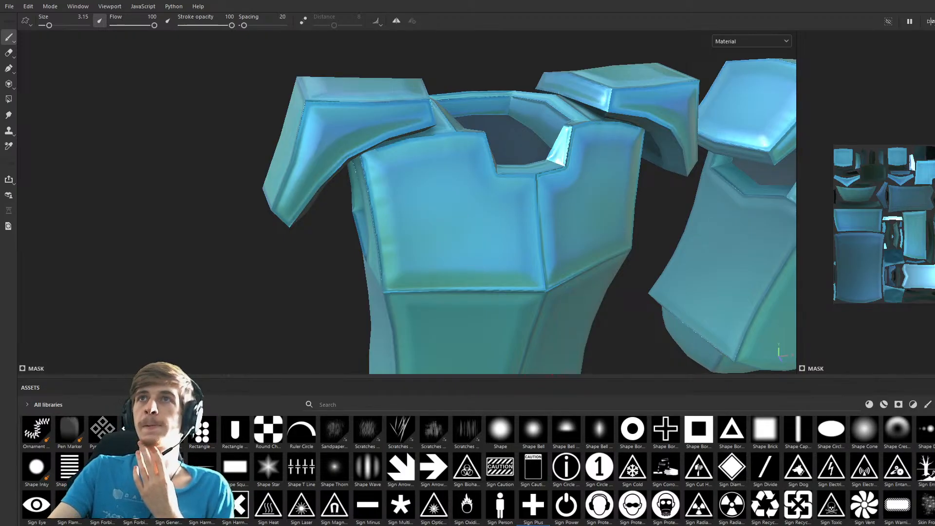
Place a size 3.15 square stamp near the upper panel's outer corner and inspect it up close from different angles.
key(ctrl+y)
click(404, 187)
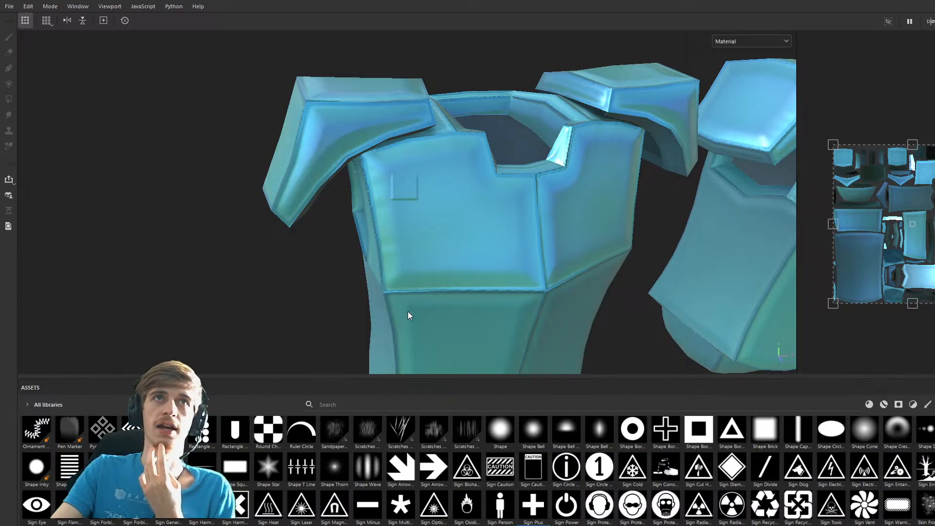
scroll(428, 262, up, 2)
scroll(429, 261, up, 3)
alt+drag(434, 252, 427, 204)
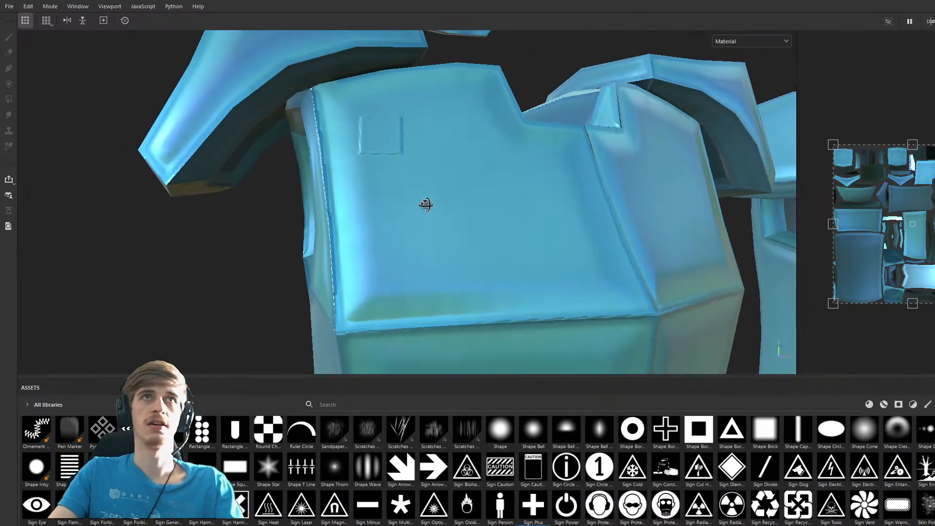
alt+middle_drag(449, 222, 463, 260)
alt+drag(463, 260, 441, 273)
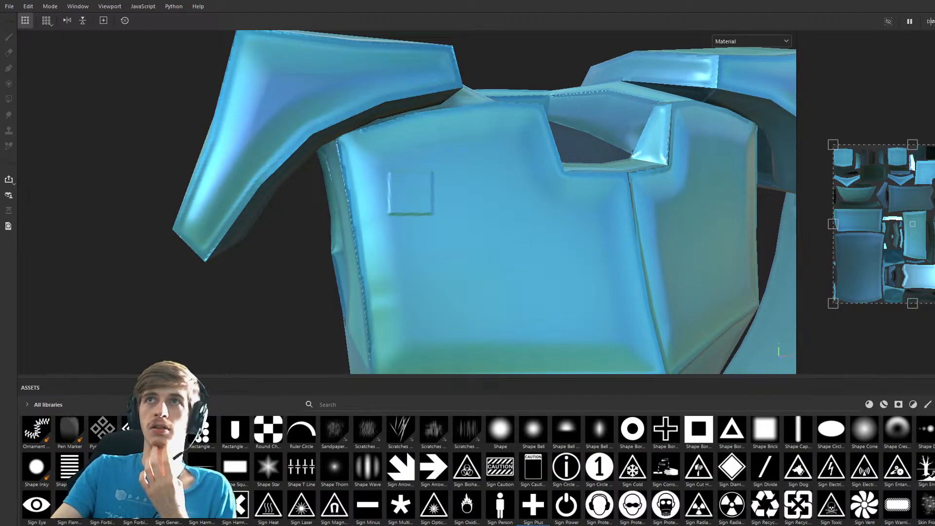
Try square-alpha strokes with spacing 20 beside and below the stamp on the upper panel, and undo them together with the stamp.
key(1)
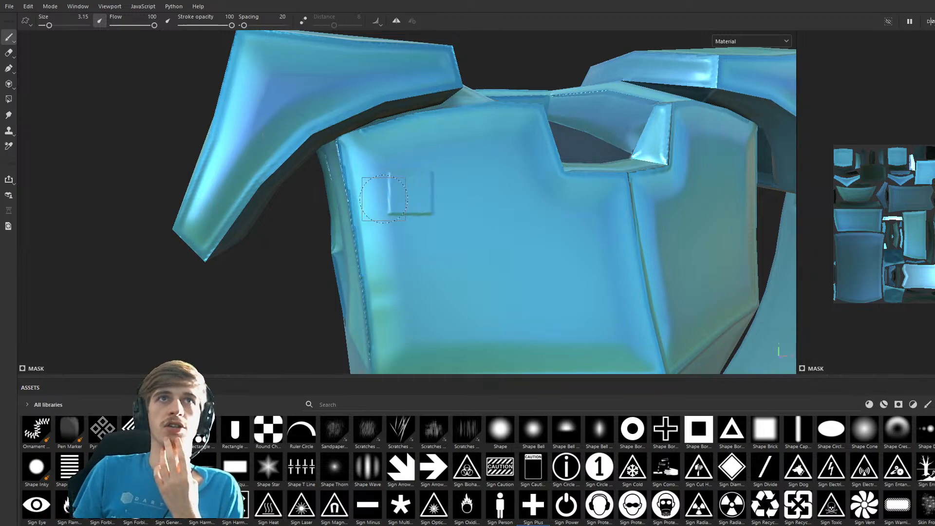
drag(433, 176, 506, 160)
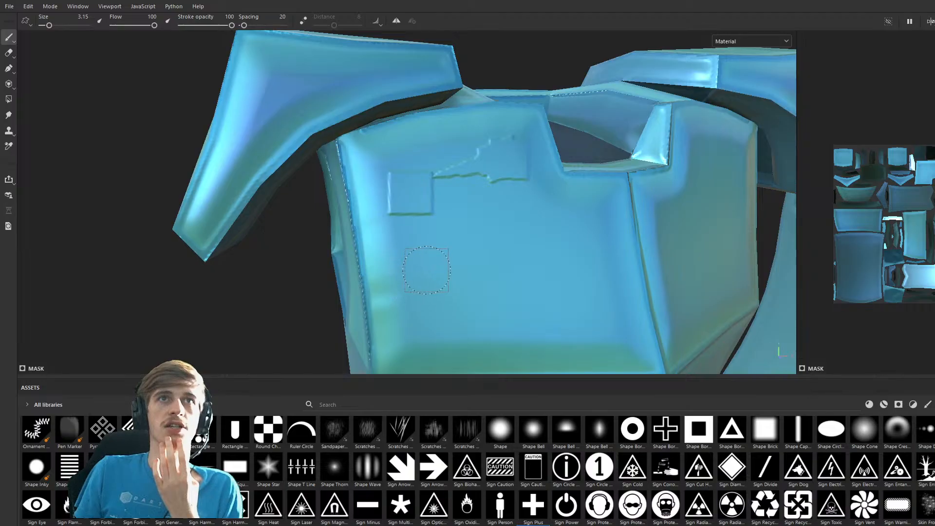
drag(419, 270, 425, 270)
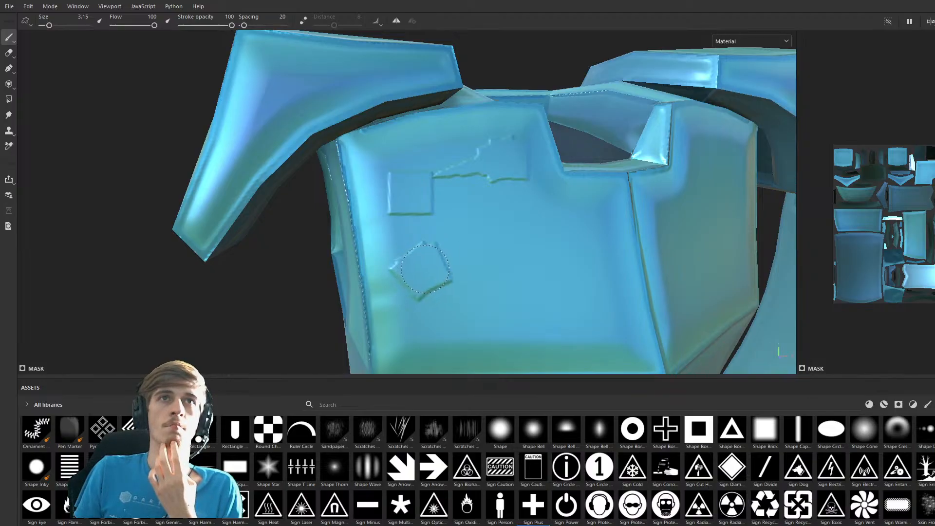
key(ctrl+z)
key(ctrl+z)
key(ctrl+z)
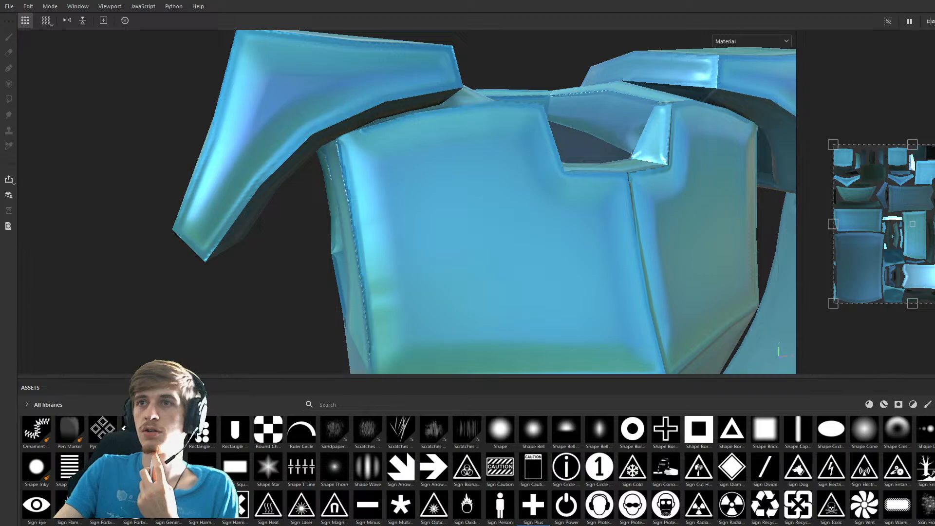
Set the brush spacing to 152 and stamp one slightly tilted square at the upper panel's upper outer corner, undoing a second stamp.
key(1)
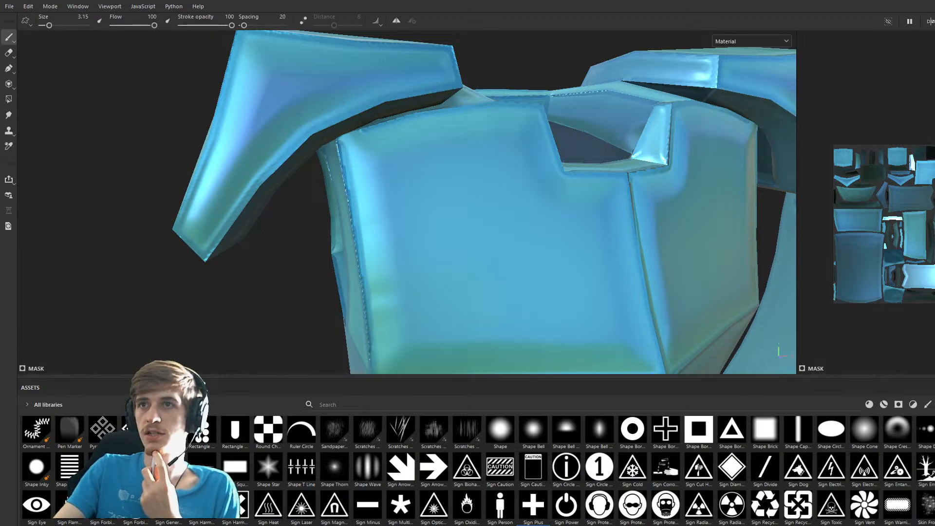
drag(244, 25, 257, 25)
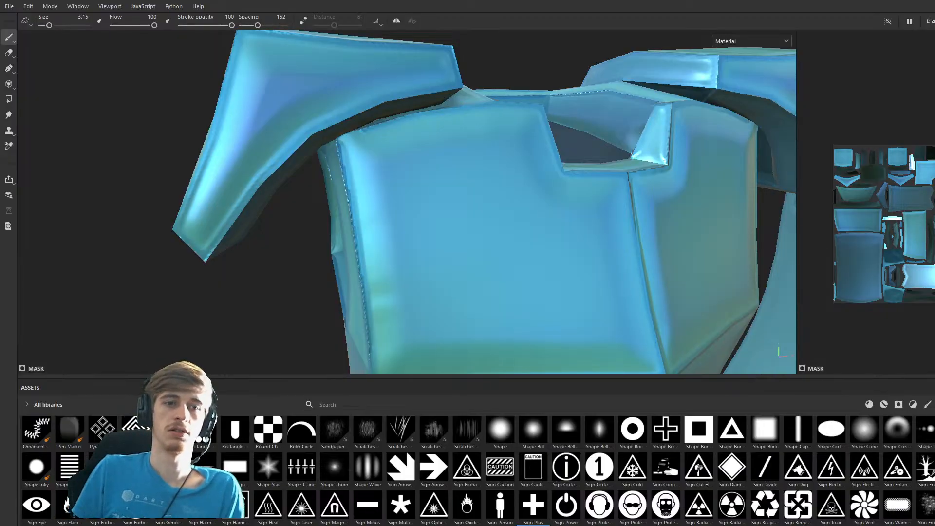
click(392, 174)
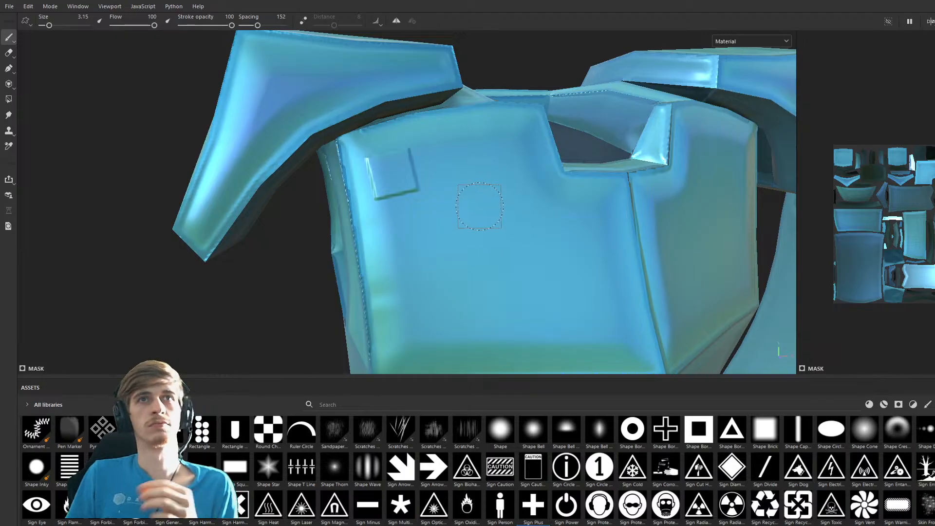
click(477, 226)
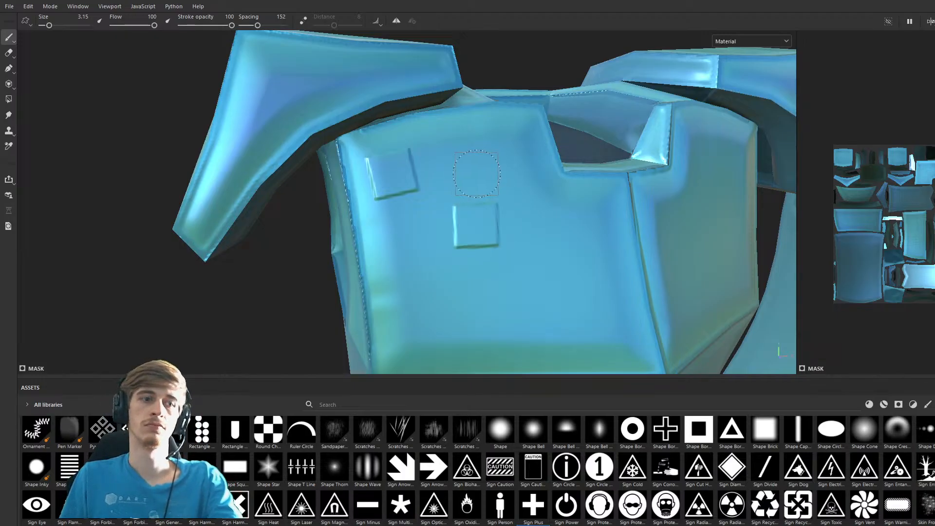
key(ctrl+z)
Enlarge the brush to 3.9 and try square stamps beside and below the neck opening, undoing them.
mouse_move(473, 238)
alt+mouse_down()
mouse_move(469, 253)
mouse_move(479, 245)
alt+mouse_up()
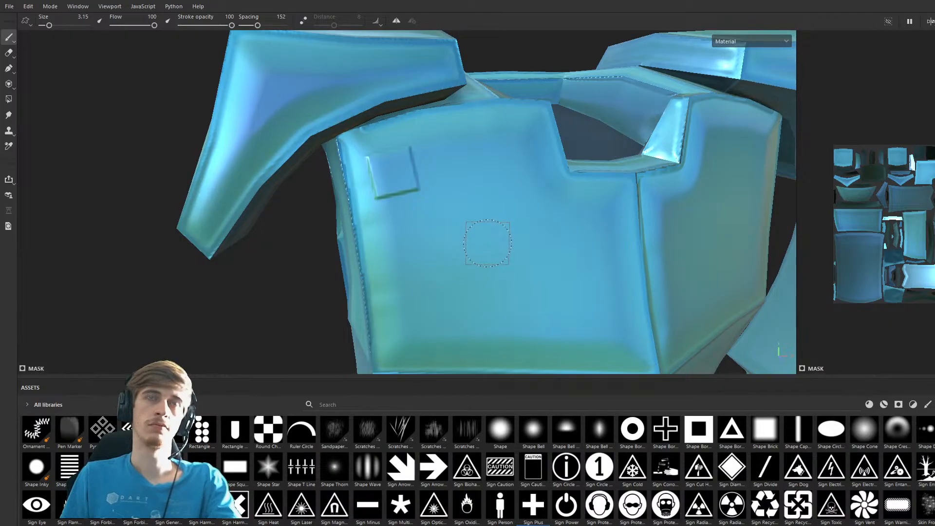
mouse_move(529, 231)
alt+middle_down()
mouse_move(494, 182)
mouse_move(416, 175)
alt+middle_up()
alt+drag(425, 203, 423, 189)
scroll(436, 189, down, 3)
alt+middle_drag(440, 186, 443, 191)
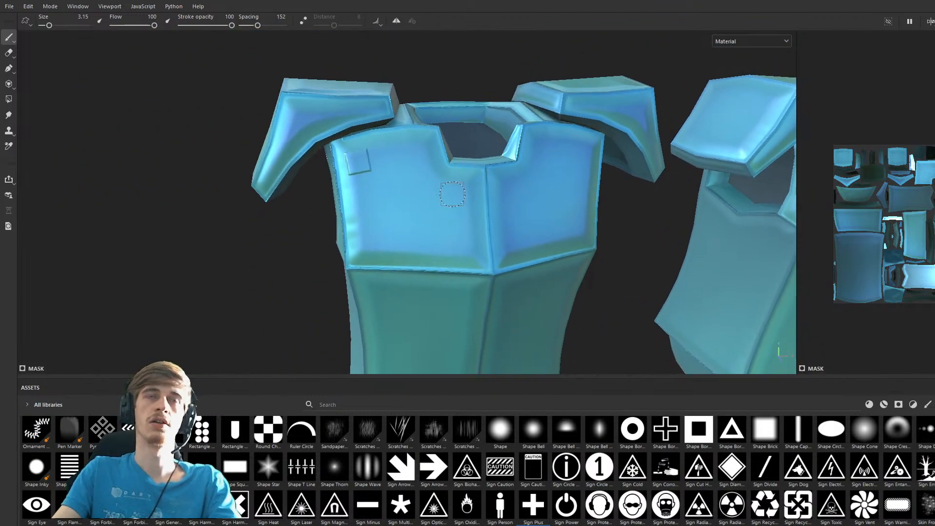
ctrl+right_drag(417, 152, 424, 152)
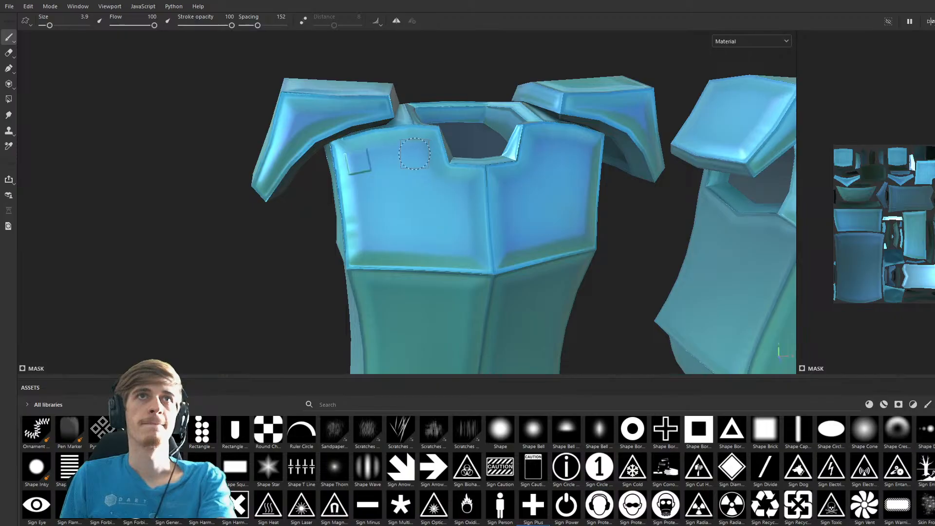
click(415, 158)
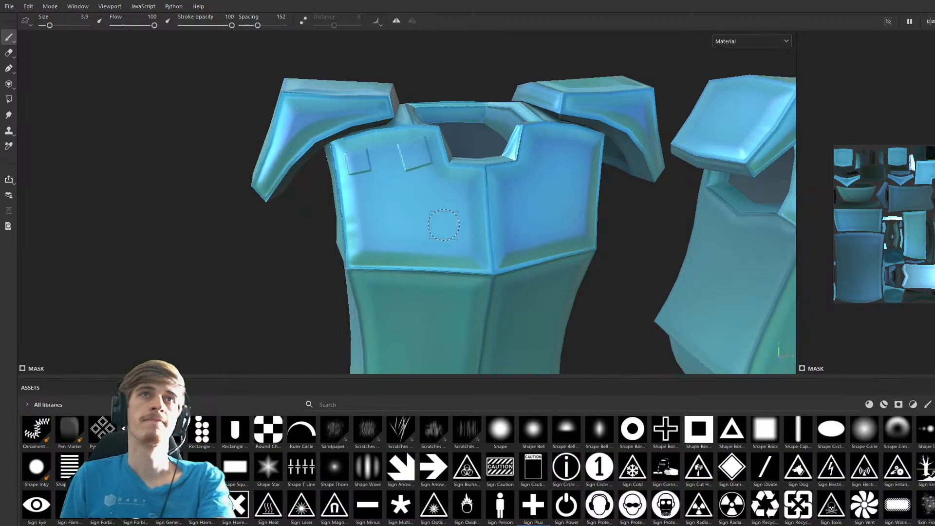
click(458, 191)
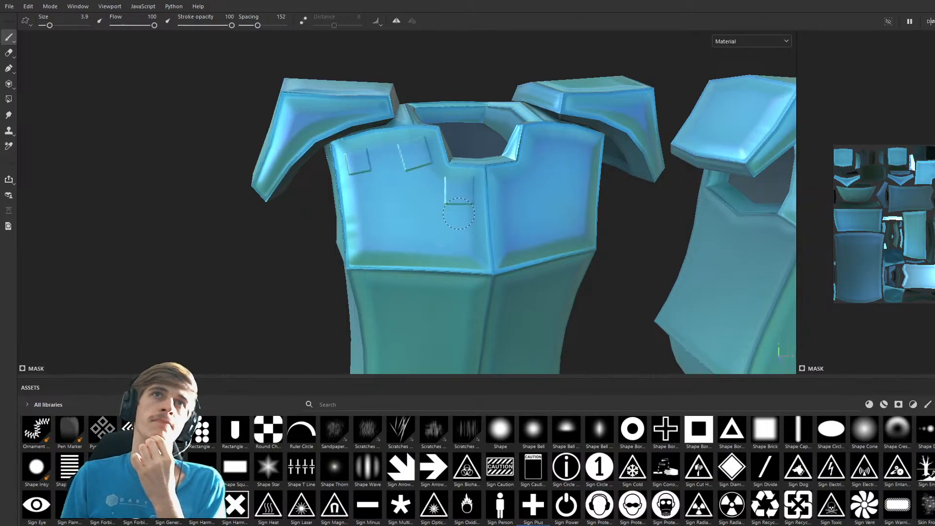
key(ctrl+z)
key(ctrl+z)
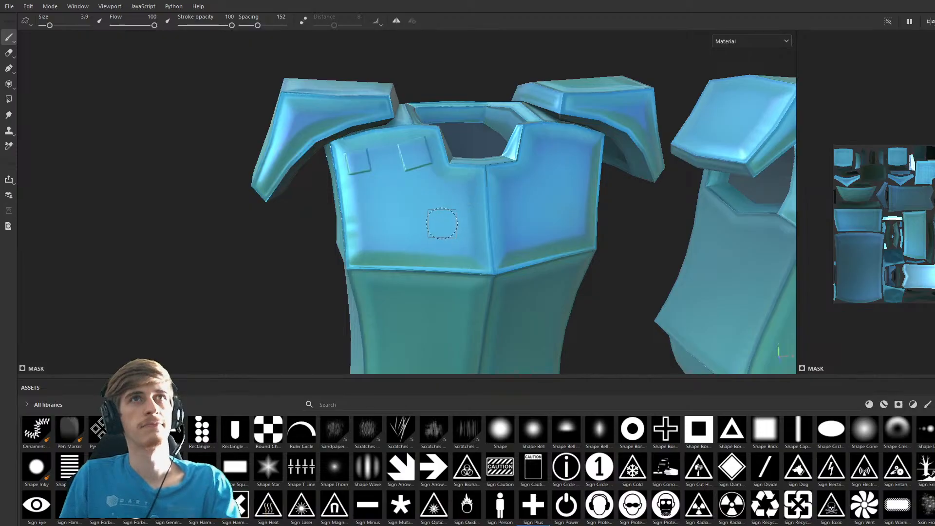
Retry the size 3.9 square beside the neck opening until it sits upright, and stamp another at the panel's lower outer corner.
click(415, 152)
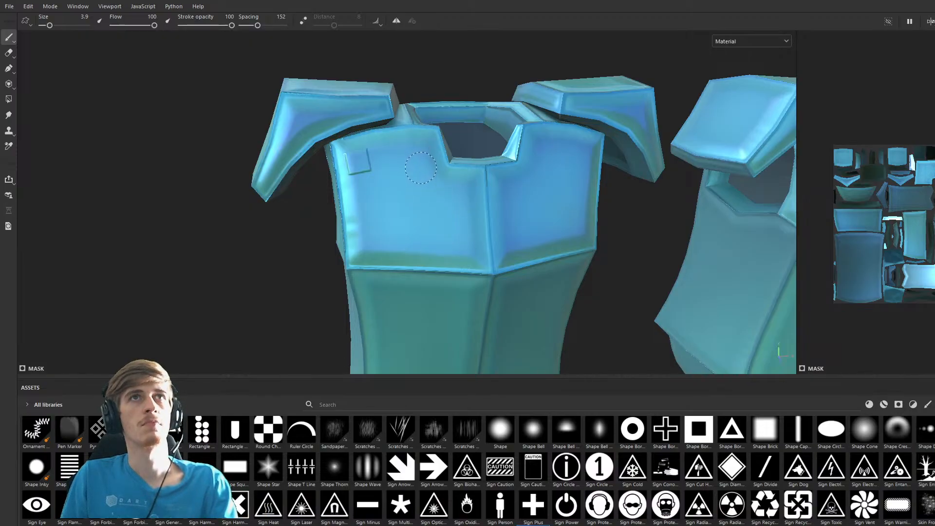
key(ctrl+z)
click(416, 158)
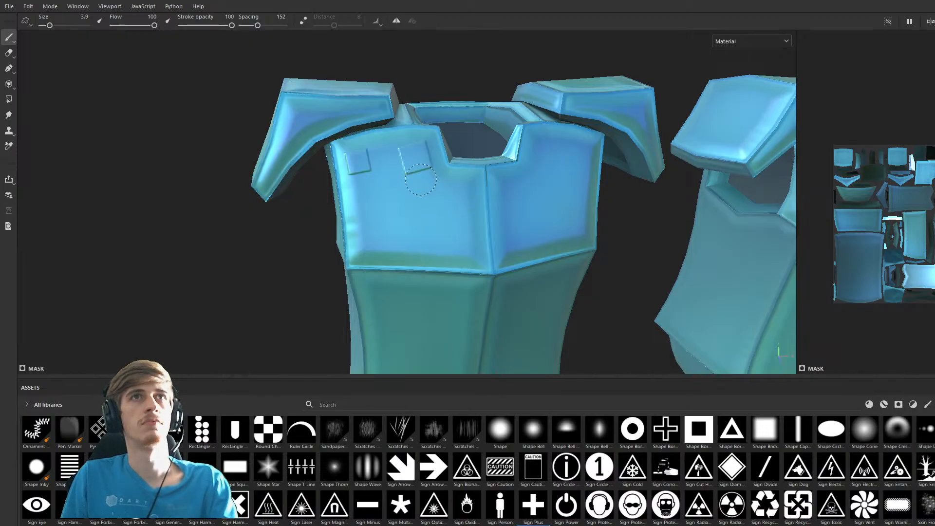
key(ctrl+z)
click(415, 157)
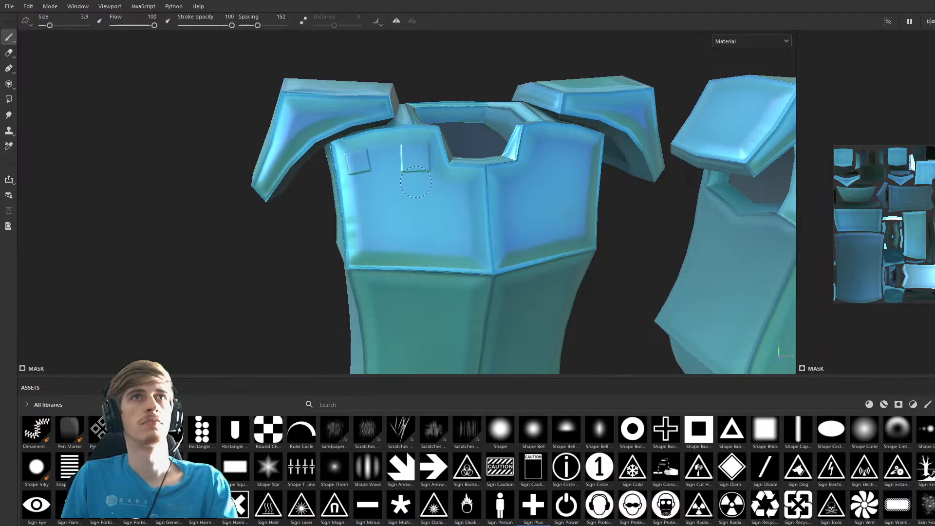
key(ctrl+z)
click(415, 160)
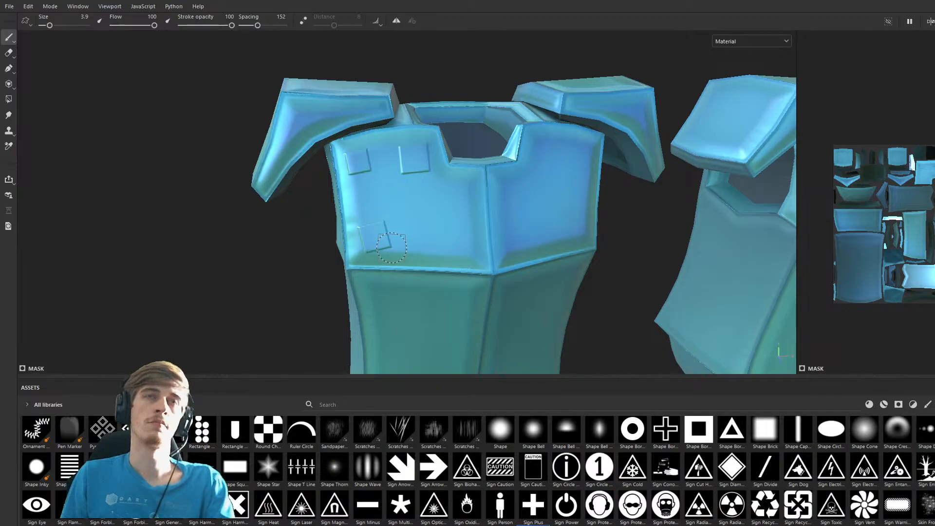
click(374, 235)
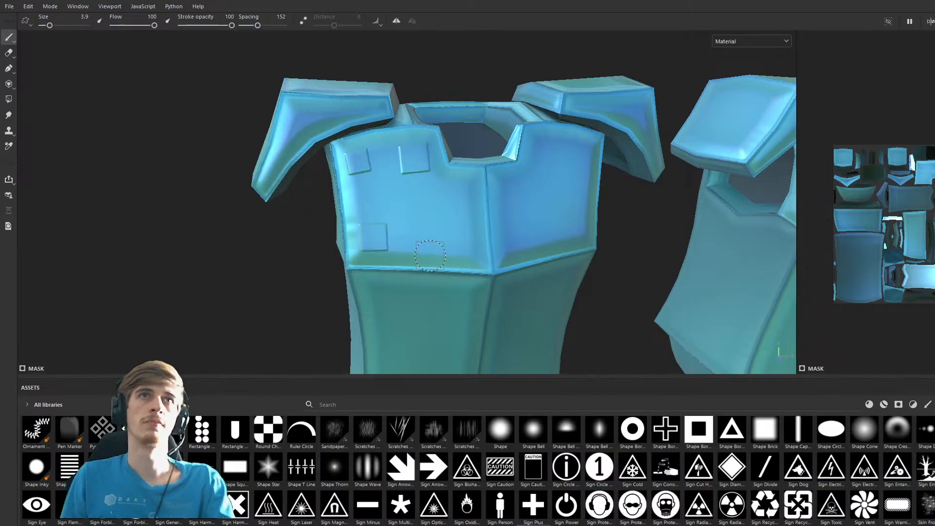
Reduce the brush to 1.89, extend both outer squares with smaller ones, and stamp upright small squares at the panel's upper and lower inner corners.
ctrl+right_drag(386, 201, 371, 214)
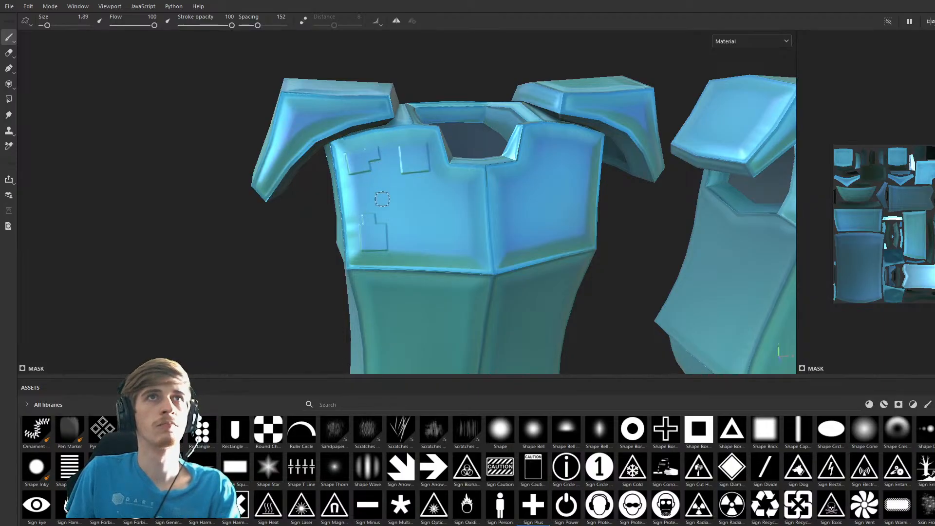
click(462, 186)
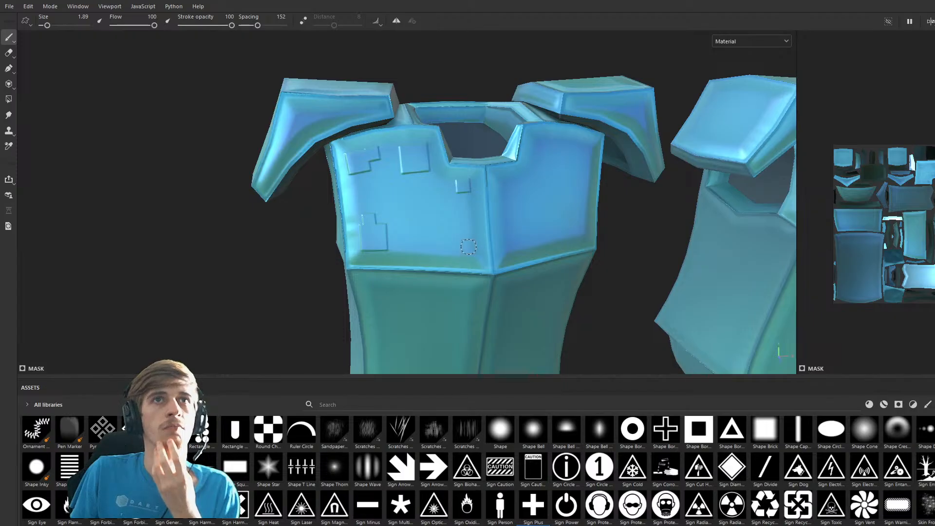
click(467, 246)
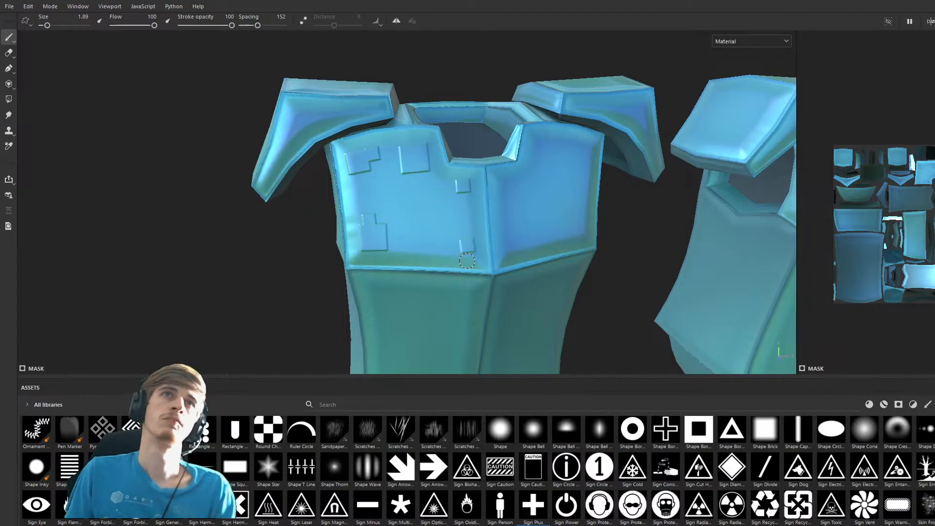
mouse_move(480, 278)
alt+mouse_down()
mouse_move(432, 249)
mouse_move(490, 276)
alt+mouse_up()
alt+middle_drag(490, 276, 464, 191)
key(ctrl+z)
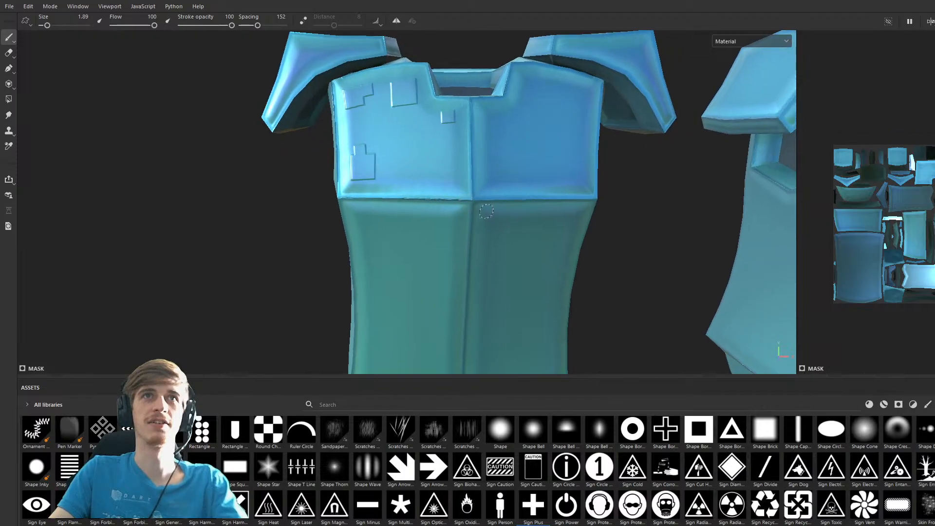
click(446, 175)
key(ctrl+z)
click(449, 173)
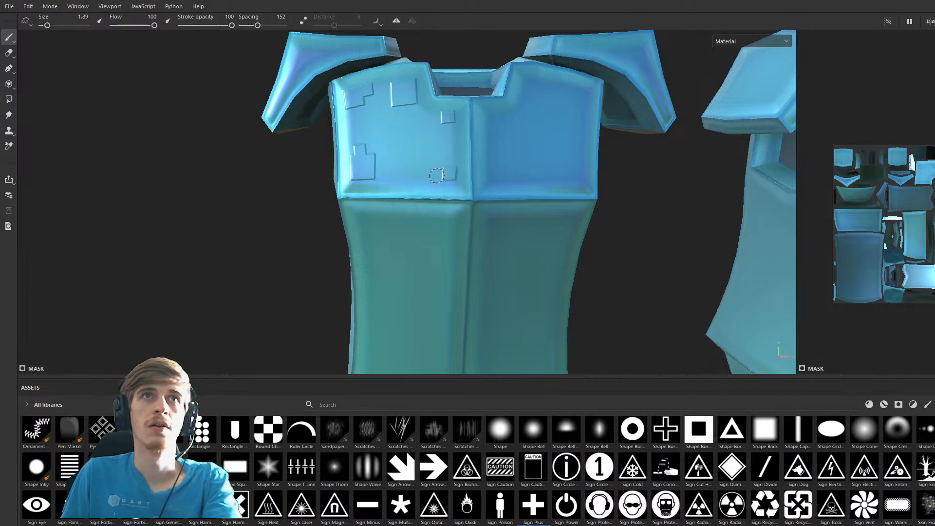
Reduce the brush to 1.38 and extend the square at the panel's lower inner corner with smaller squares.
key(bracketleft)
key(bracketleft)
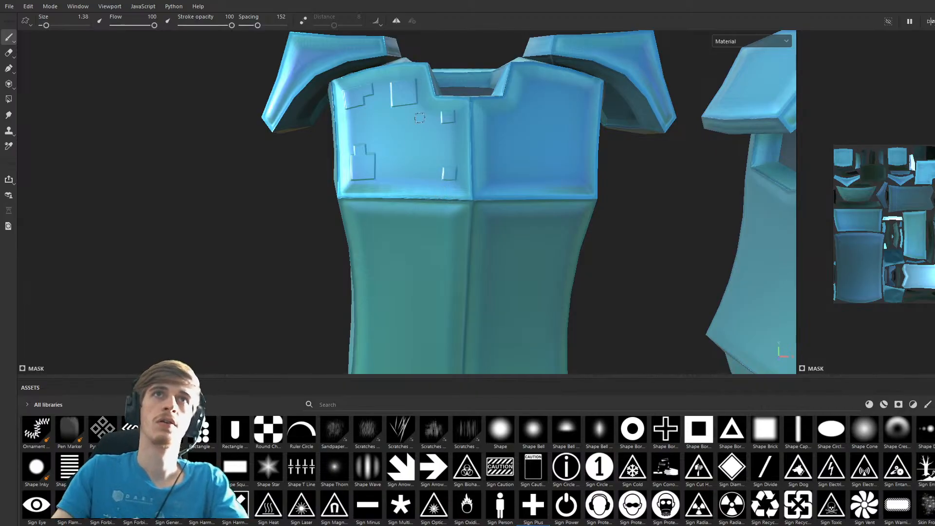
scroll(413, 123, up, 5)
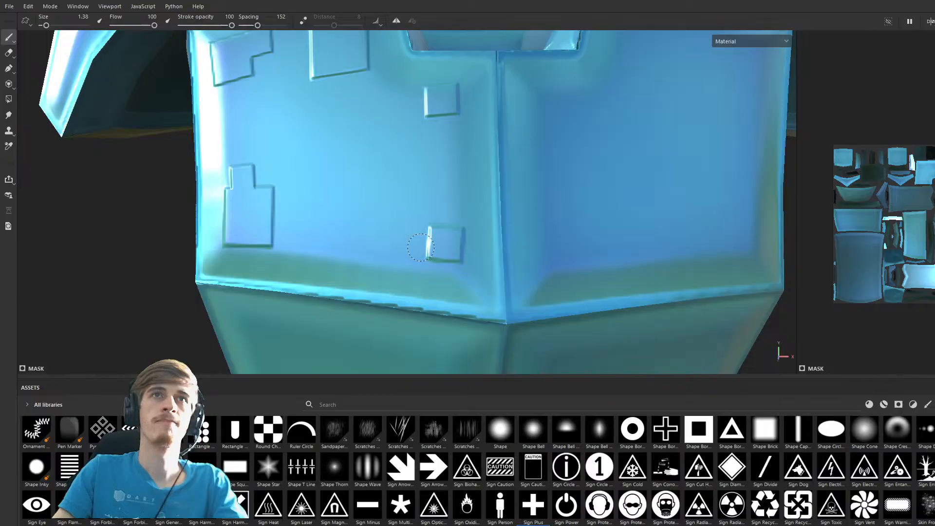
drag(421, 264, 421, 240)
Examine the stamped square pattern on the front chestplate's upper panel from near, far and several angles.
mouse_move(594, 222)
alt+mouse_down()
mouse_move(580, 220)
mouse_move(591, 217)
alt+mouse_up()
scroll(591, 217, down, 3)
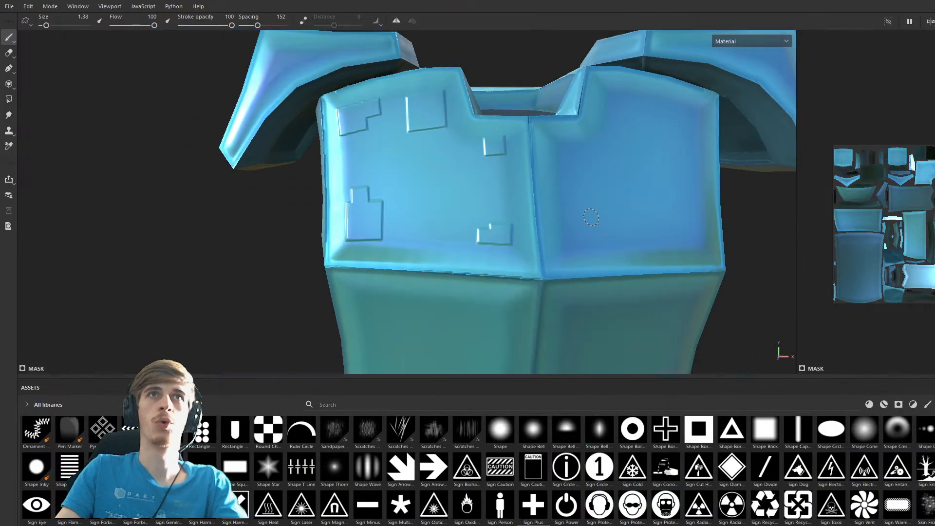
scroll(591, 217, down, 2)
alt+middle_drag(594, 263, 491, 251)
scroll(465, 212, down, 3)
scroll(483, 255, up, 1)
scroll(482, 255, up, 5)
alt+middle_drag(436, 230, 564, 299)
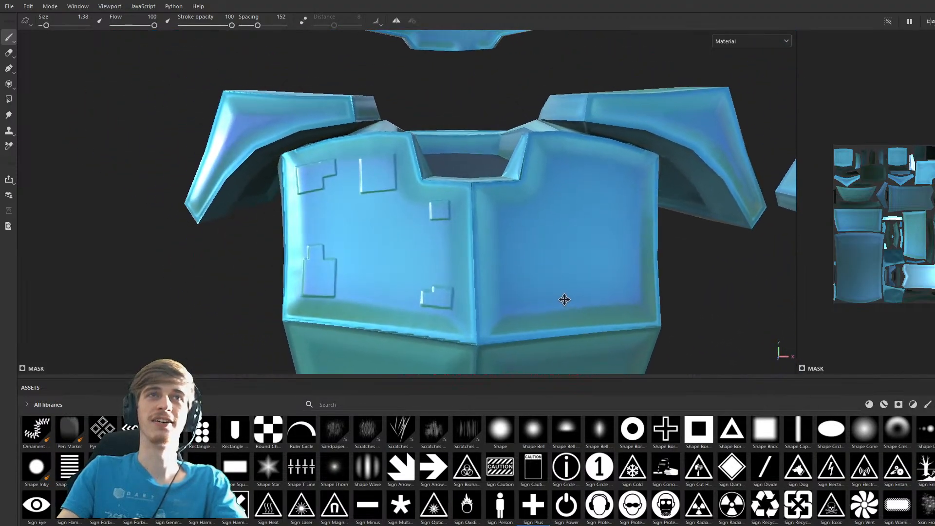
alt+drag(564, 299, 475, 287)
alt+middle_drag(490, 281, 404, 282)
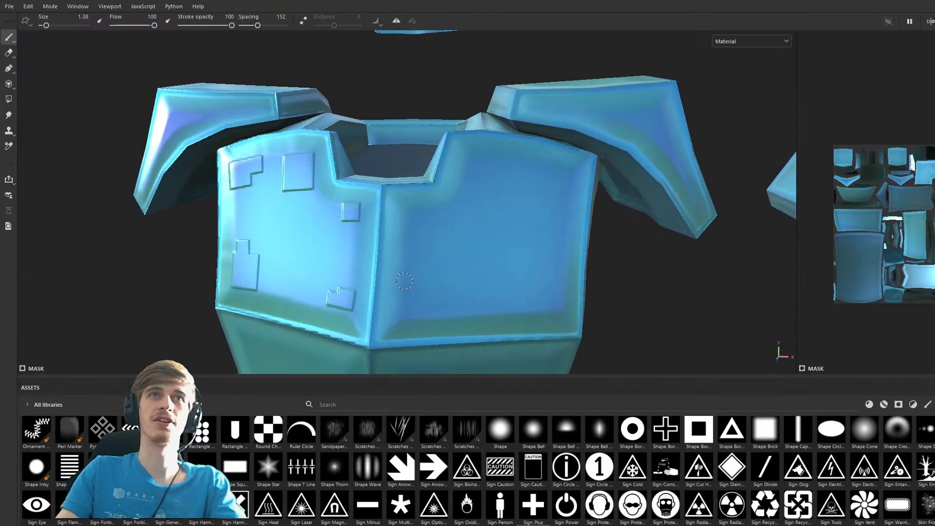
alt+drag(429, 278, 453, 274)
alt+middle_drag(470, 259, 482, 279)
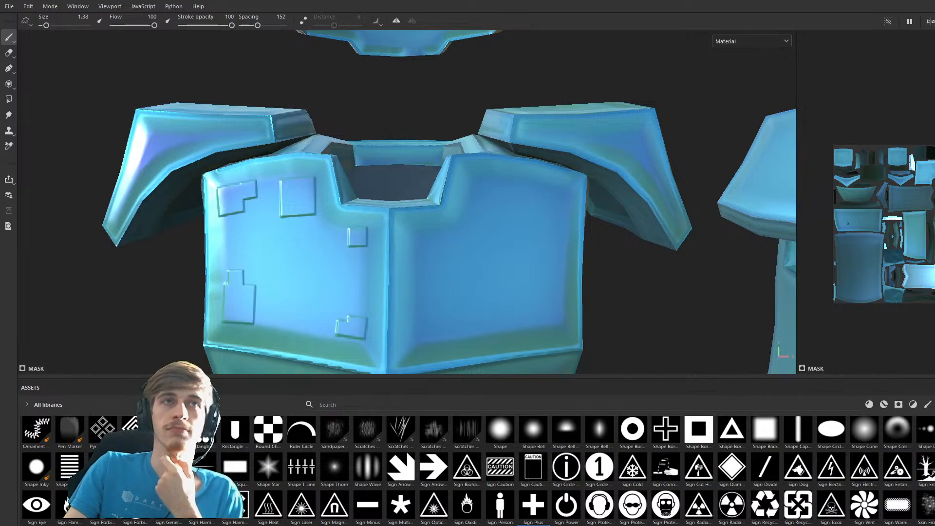
Stamp a stepped size 1.38 cluster at the unmarked front panel's inner corner, and size 2.48 squares beside the neck opening and at the upper outer corner.
click(420, 236)
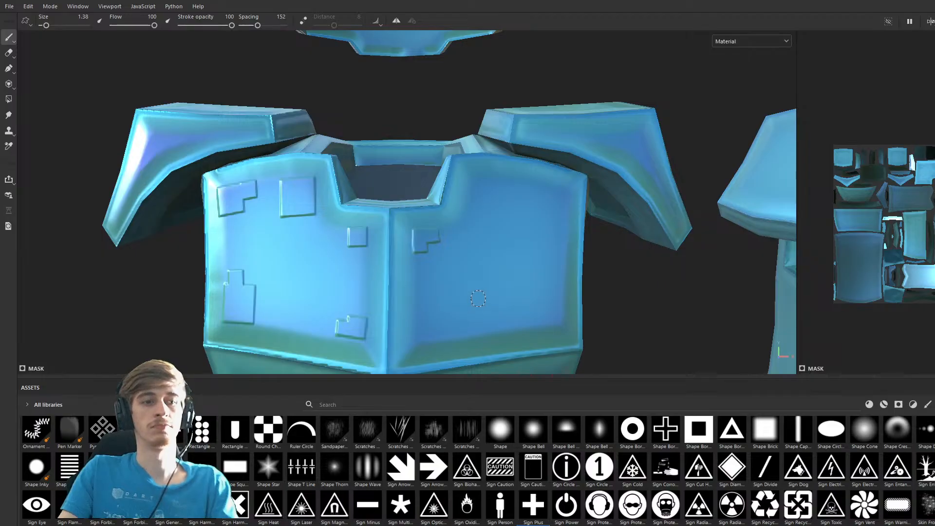
mouse_move(487, 283)
alt+mouse_down()
mouse_move(426, 259)
mouse_move(458, 263)
alt+mouse_up()
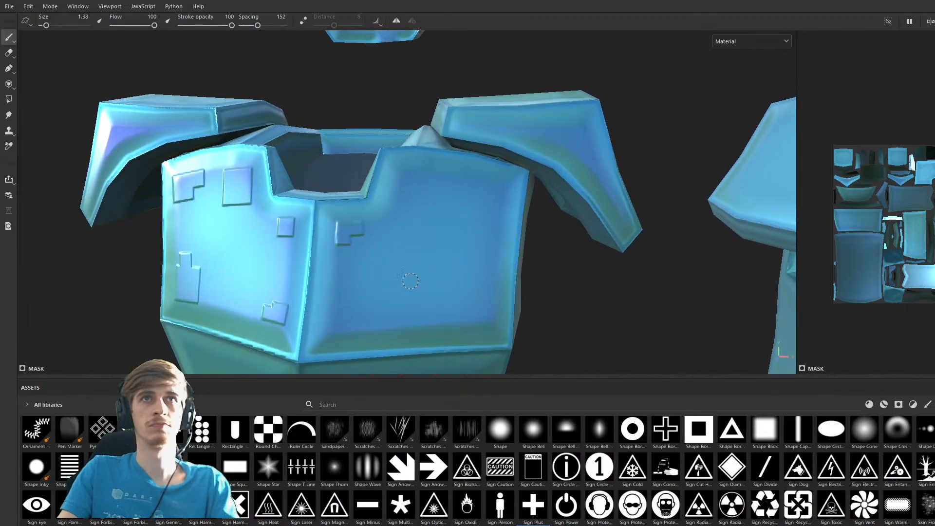
click(409, 181)
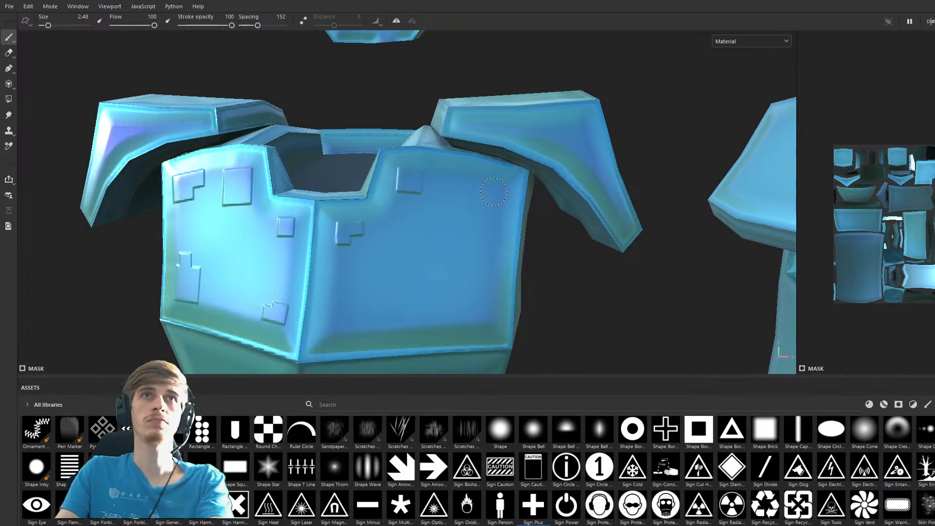
click(493, 206)
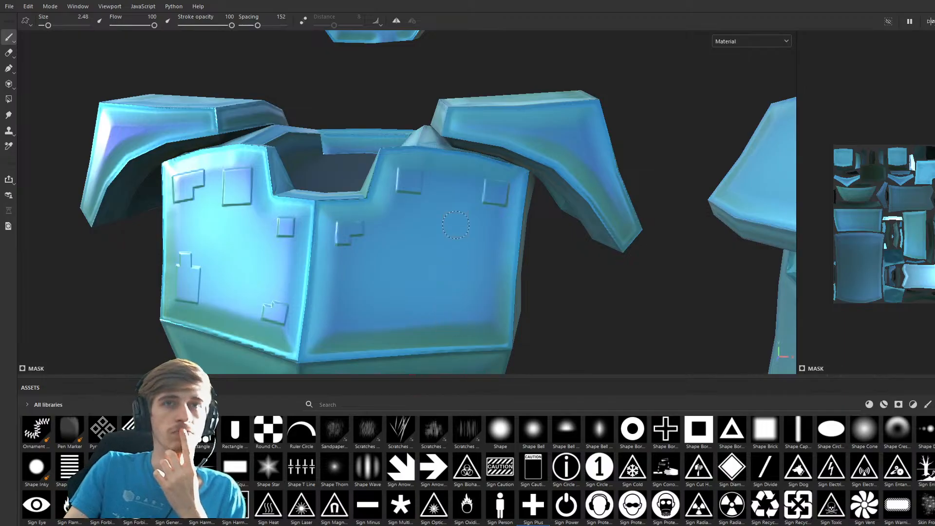
click(471, 198)
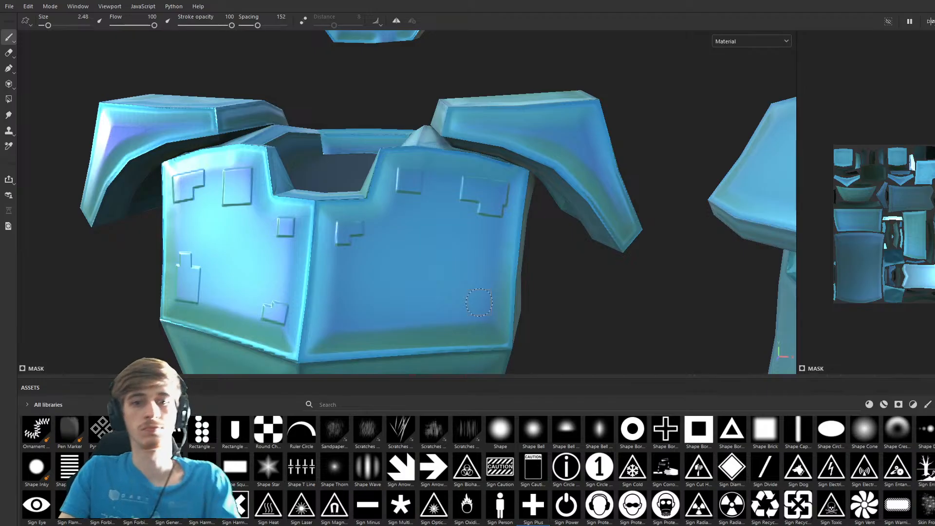
Enlarge the brush to 3.9 and stamp an upright square at the same panel's lower outer corner.
ctrl+right_drag(473, 296, 498, 318)
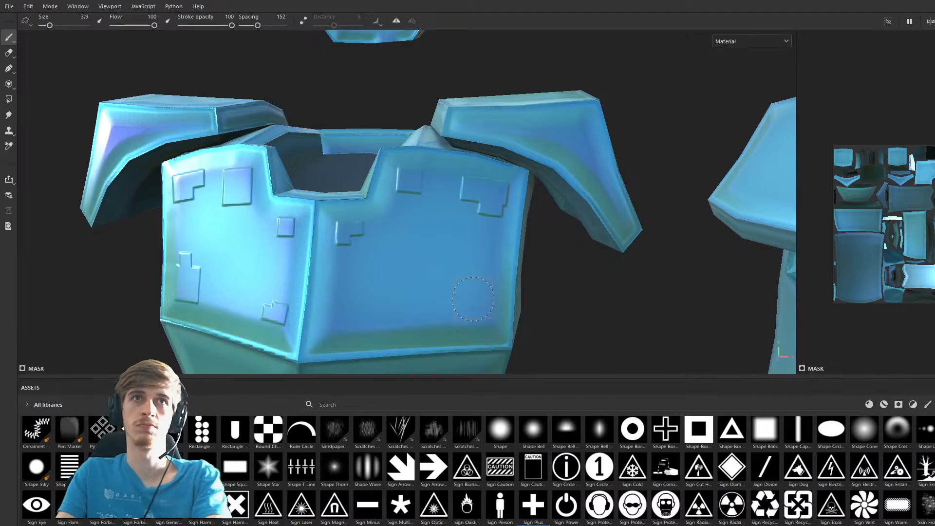
click(475, 298)
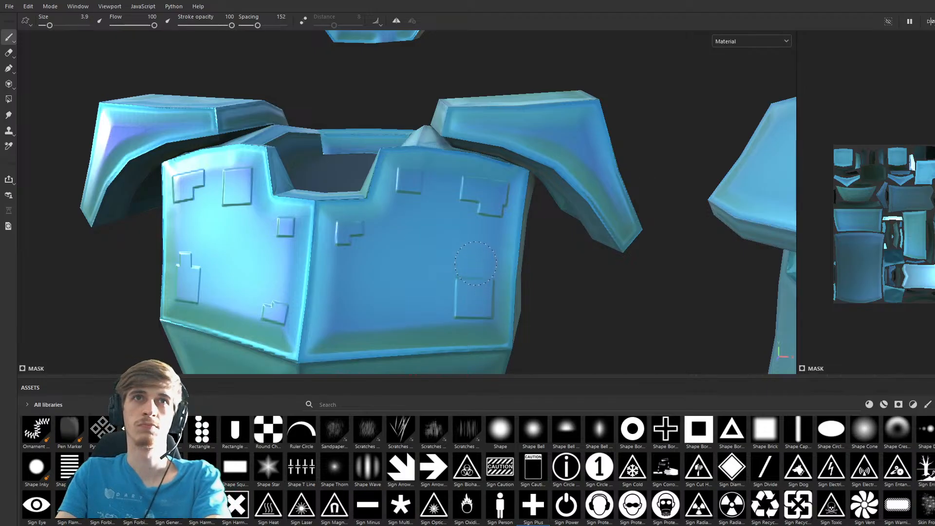
Stamp a size 2.48 square in the right chest panel's lower inner corner and extend the lower outer square into a stepped shape.
ctrl+right_drag(352, 314, 342, 315)
click(342, 314)
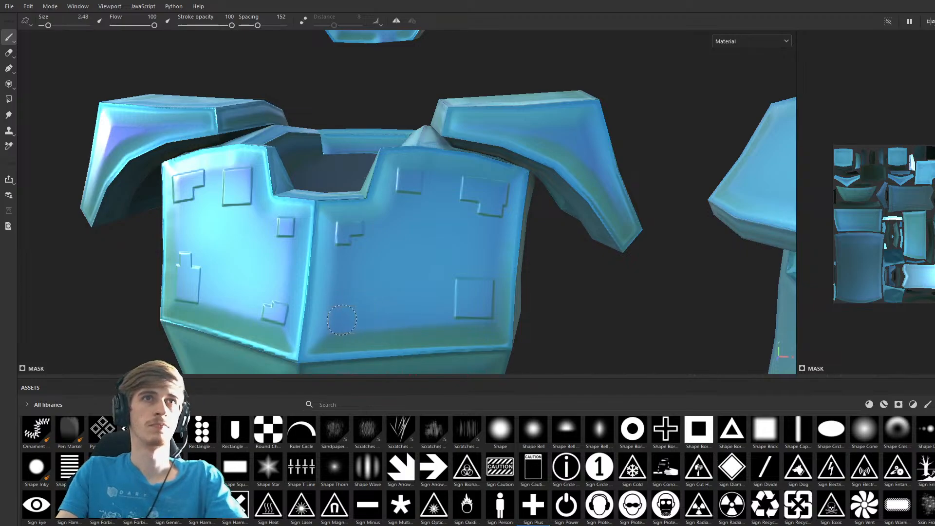
click(342, 316)
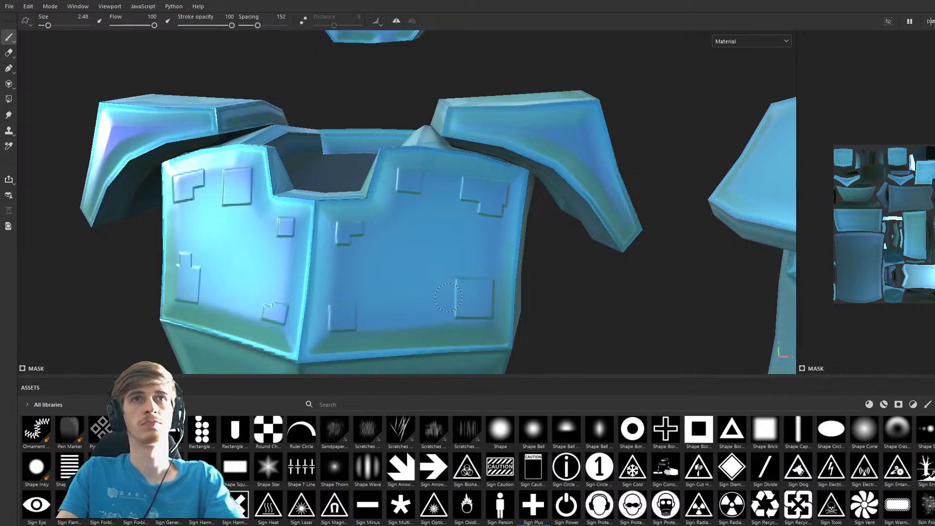
click(449, 305)
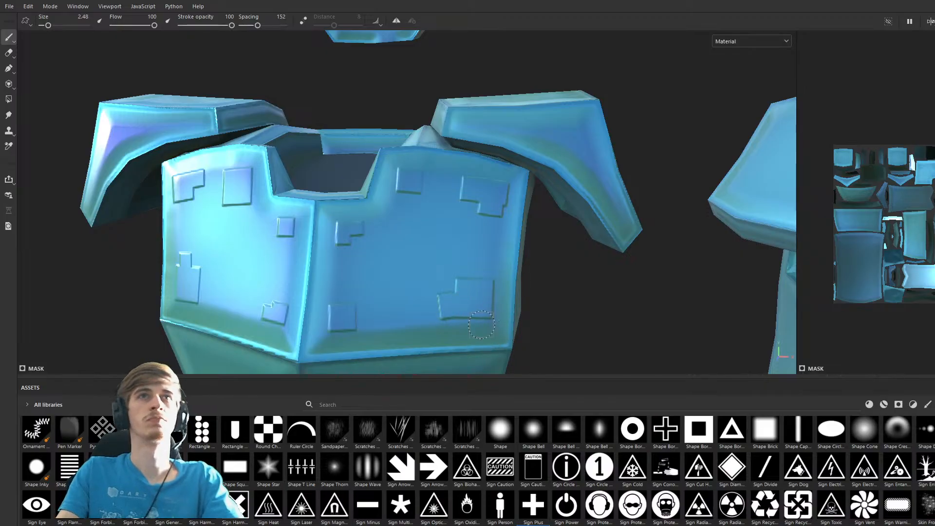
Stamp a raised square with brush size 4.73 on the top face of the shoulder pad.
alt+drag(480, 317, 496, 263)
scroll(506, 295, down, 3)
scroll(505, 296, down, 2)
scroll(489, 261, up, 1)
alt+middle_drag(491, 229, 480, 270)
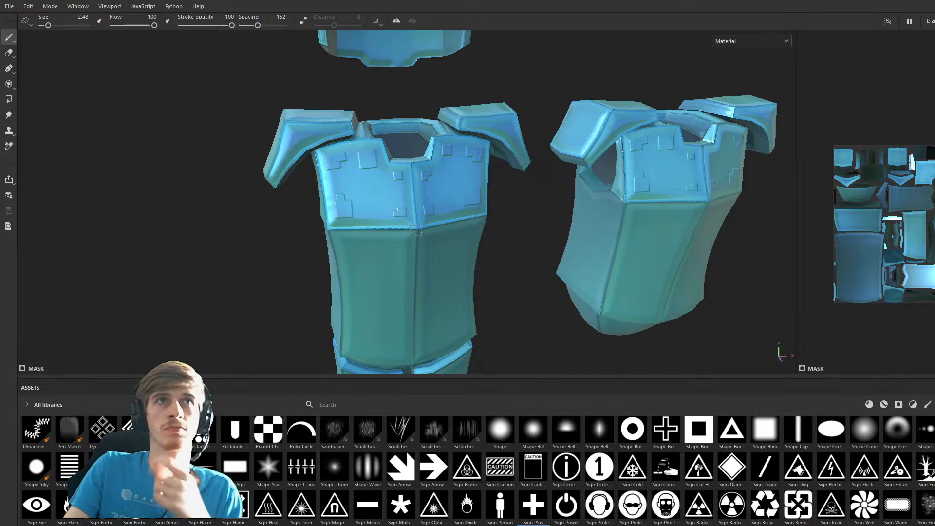
alt+drag(416, 200, 496, 256)
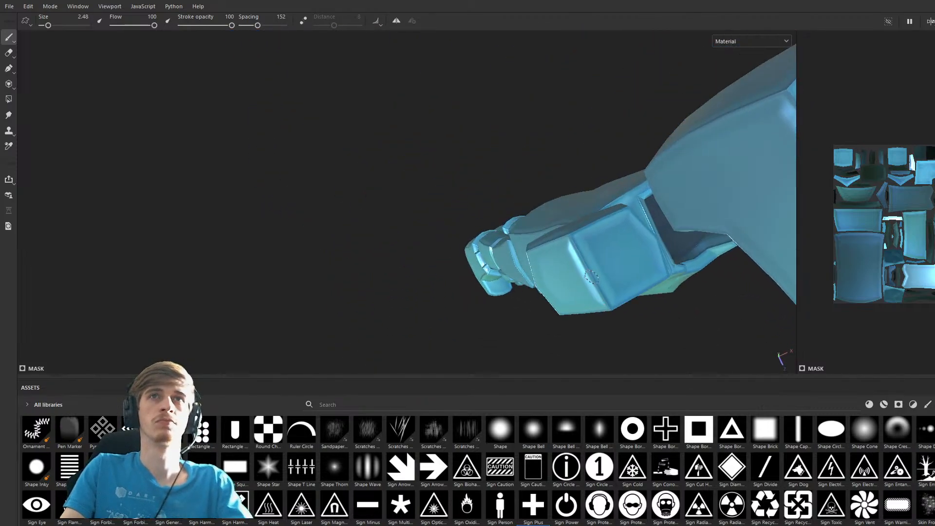
alt+middle_drag(497, 255, 535, 225)
alt+drag(535, 226, 487, 205)
alt+right_drag(487, 205, 504, 189)
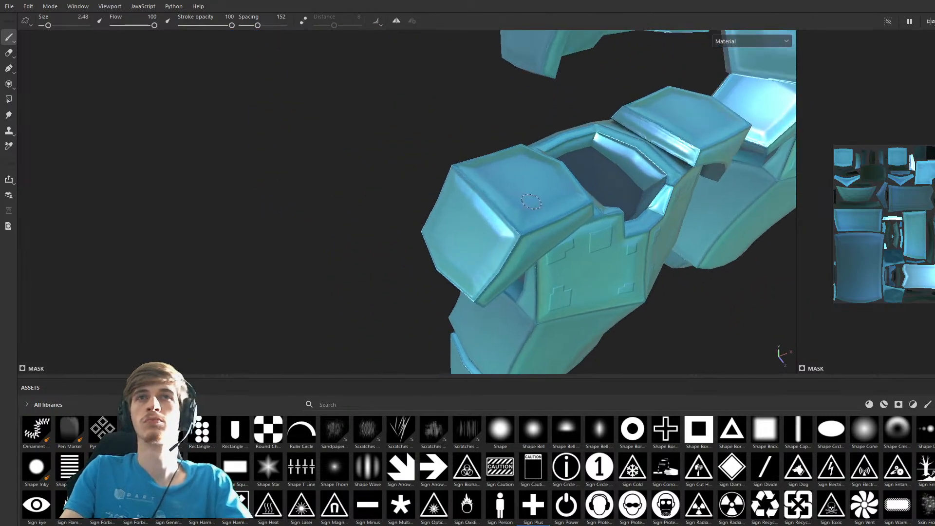
alt+middle_drag(504, 190, 470, 213)
mouse_move(470, 212)
alt+mouse_down()
mouse_move(460, 225)
mouse_move(453, 205)
alt+mouse_up()
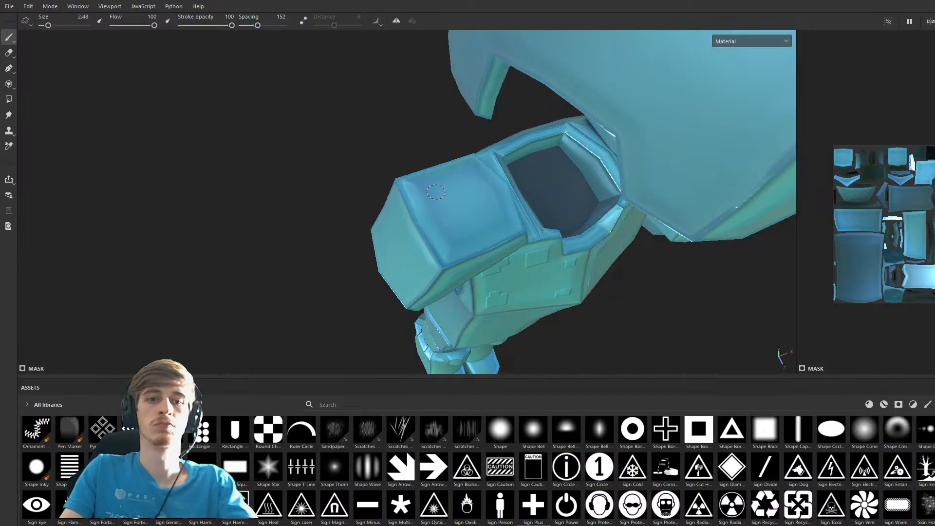
ctrl+right_drag(437, 191, 458, 191)
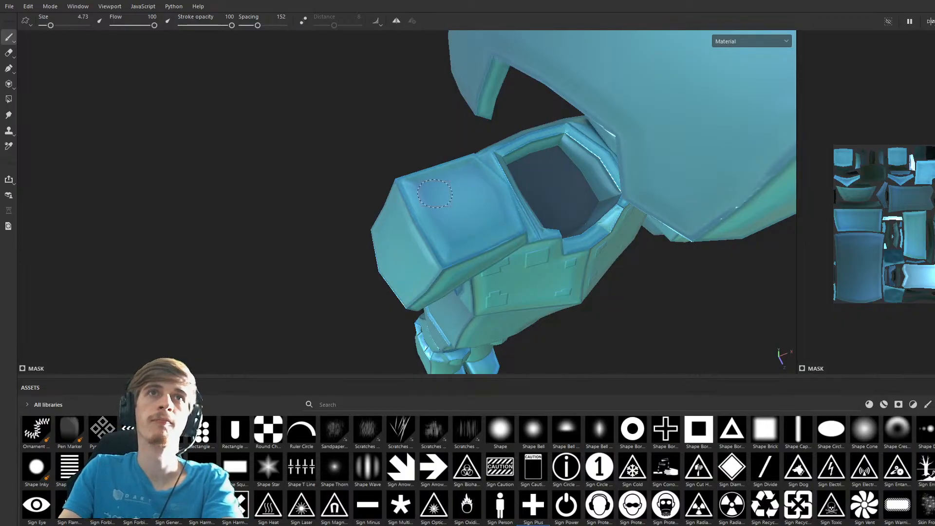
mouse_move(455, 195)
alt+mouse_down()
mouse_move(492, 233)
mouse_move(576, 206)
alt+mouse_up()
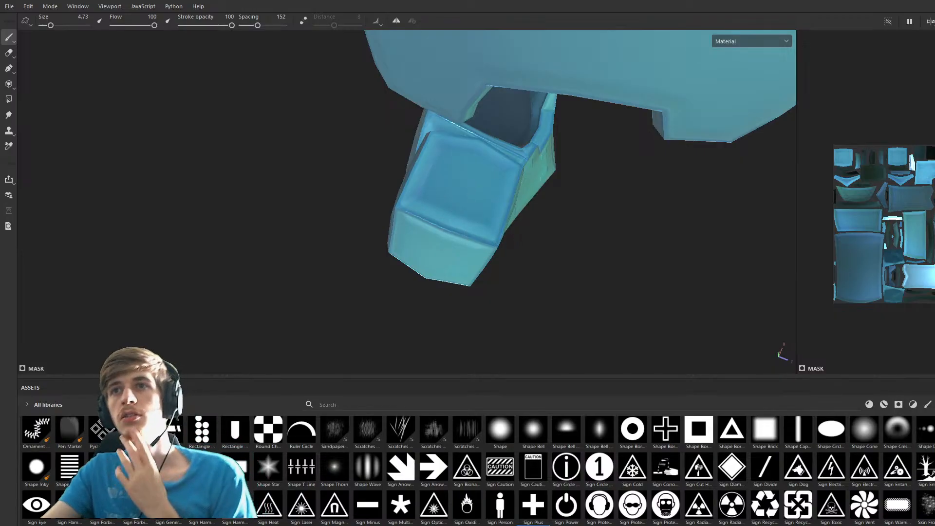
alt+drag(435, 207, 520, 198)
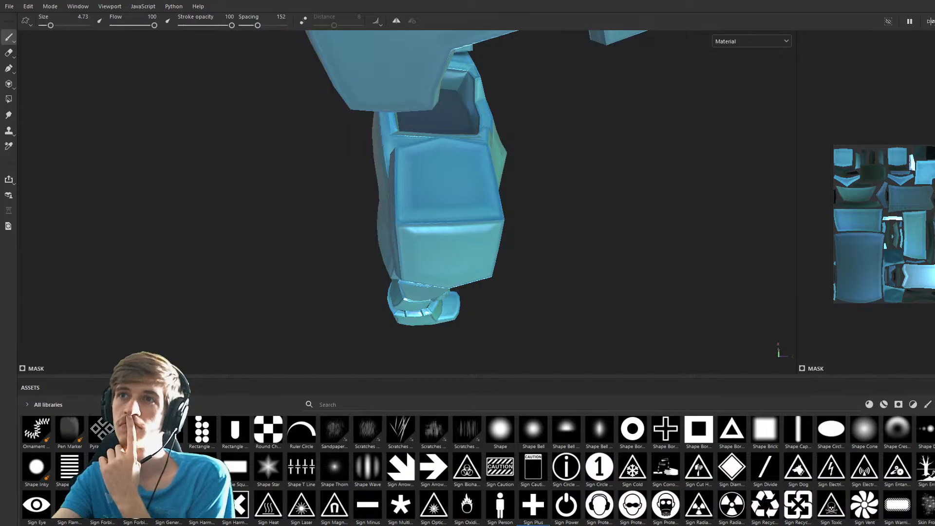
click(434, 197)
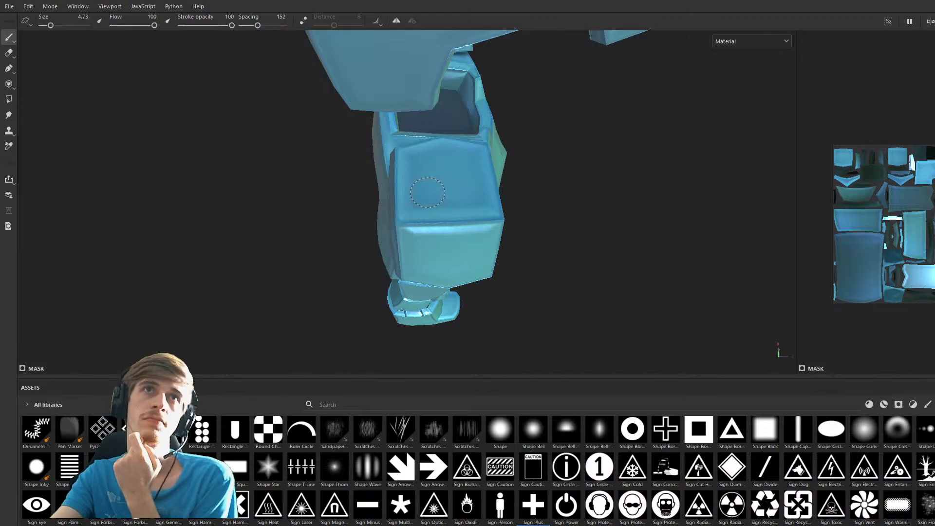
Stamp progressively smaller squares, down to brush size 2.48, in the remaining corners and beside the first square on the shoulder pad's top.
mouse_move(530, 275)
alt+mouse_down()
mouse_move(367, 217)
mouse_move(244, 232)
mouse_move(285, 277)
mouse_move(411, 255)
mouse_move(517, 298)
alt+mouse_up()
alt+drag(475, 193, 485, 190)
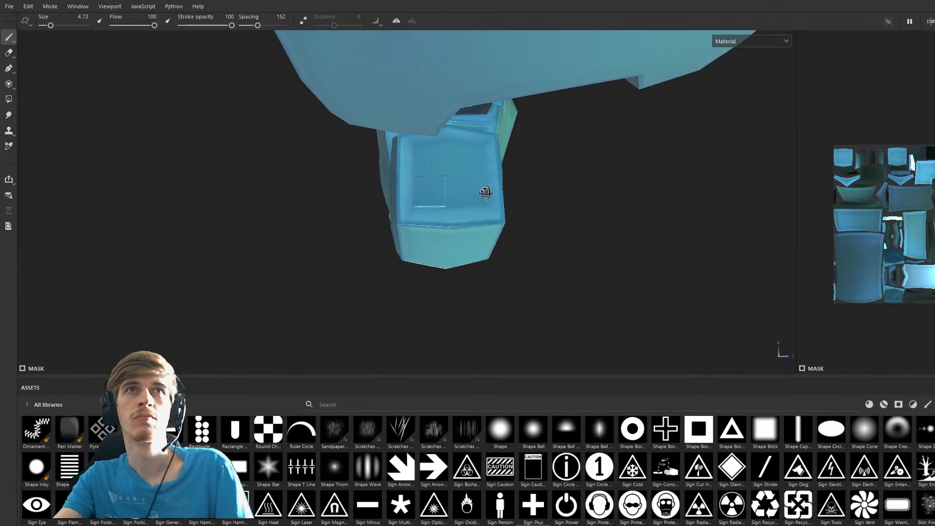
key([)
click(466, 158)
key([)
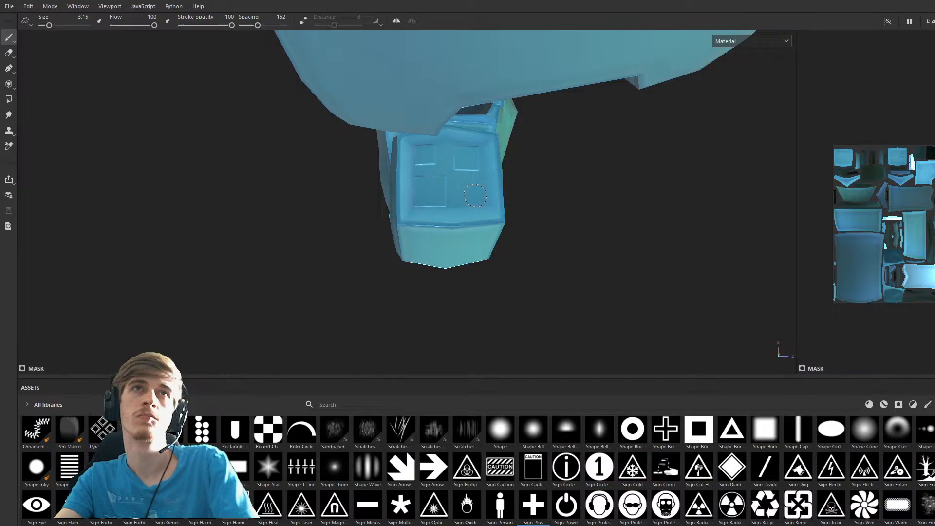
key(bracketleft)
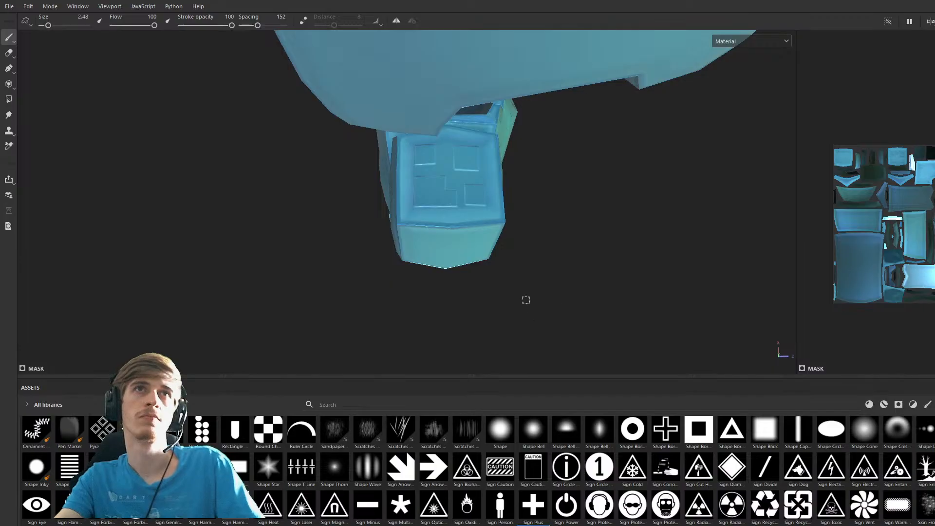
Examine the raised squares on the chestplate and shoulder pad from several angles under rotated environment lighting.
alt+drag(507, 254, 238, 203)
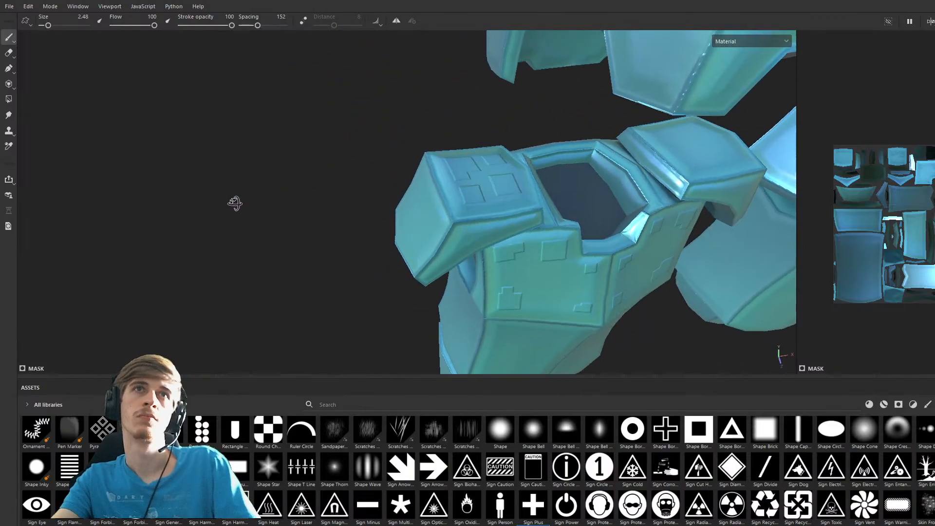
alt+middle_drag(387, 267, 428, 219)
alt+drag(428, 219, 385, 251)
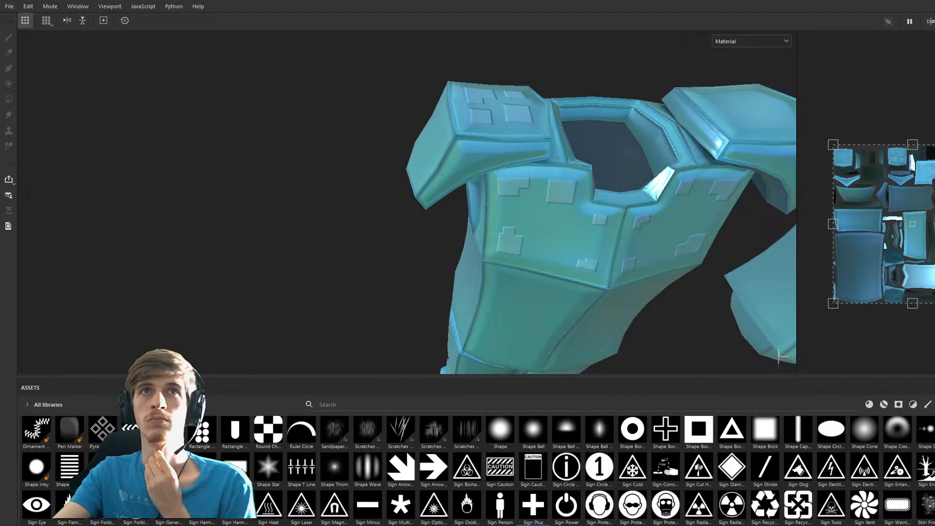
alt+drag(577, 268, 585, 204)
mouse_move(587, 263)
shift+right_down()
mouse_move(615, 259)
mouse_move(571, 256)
mouse_move(622, 255)
shift+right_up()
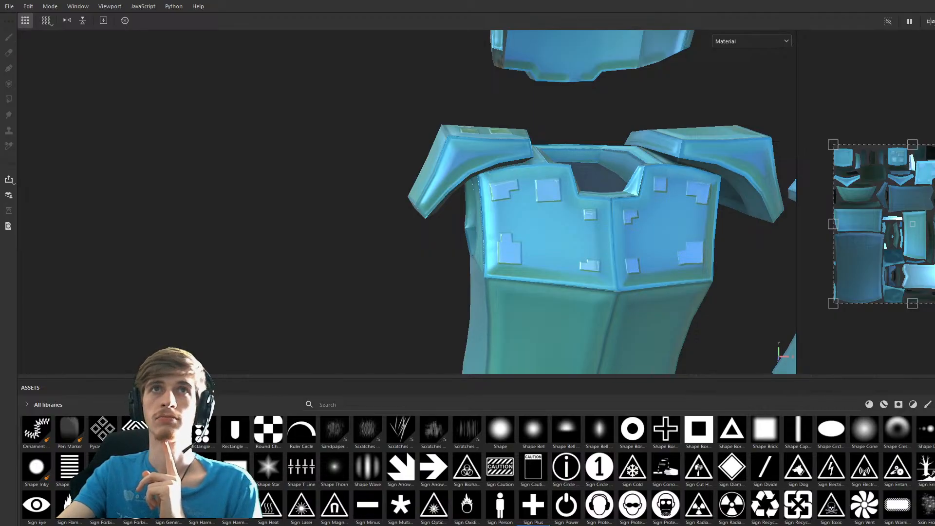
mouse_move(676, 304)
alt+mouse_down()
mouse_move(604, 293)
mouse_move(664, 319)
mouse_move(720, 327)
mouse_move(693, 302)
alt+mouse_up()
alt+middle_drag(693, 302, 594, 266)
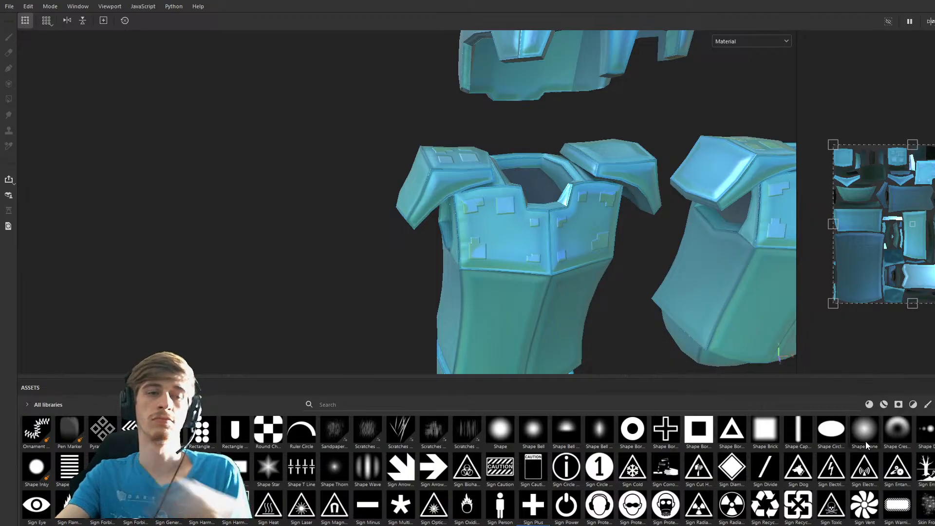
mouse_move(663, 329)
alt+mouse_down()
mouse_move(603, 287)
mouse_move(653, 330)
alt+mouse_up()
mouse_move(653, 330)
shift+right_down()
mouse_move(626, 317)
mouse_move(562, 319)
mouse_move(574, 323)
shift+right_up()
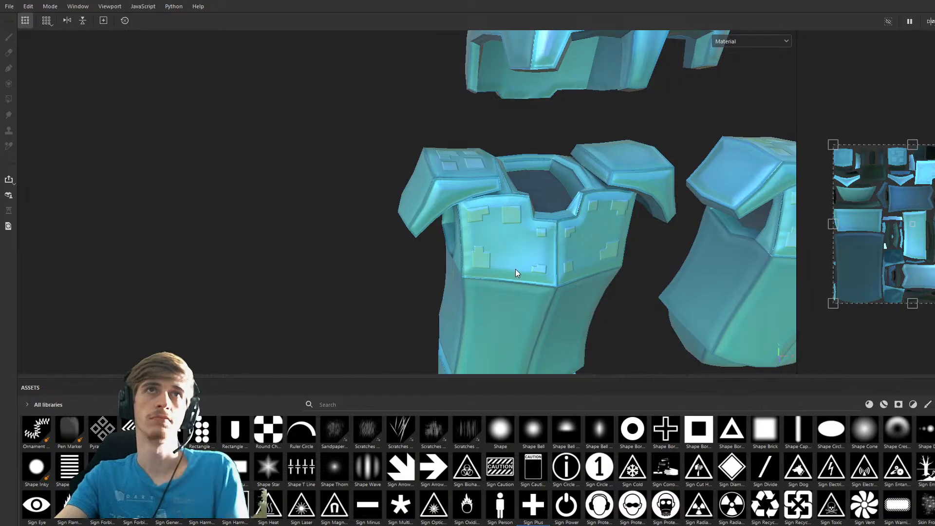
mouse_move(620, 275)
shift+right_down()
mouse_move(616, 281)
mouse_move(636, 278)
mouse_move(626, 278)
shift+right_up()
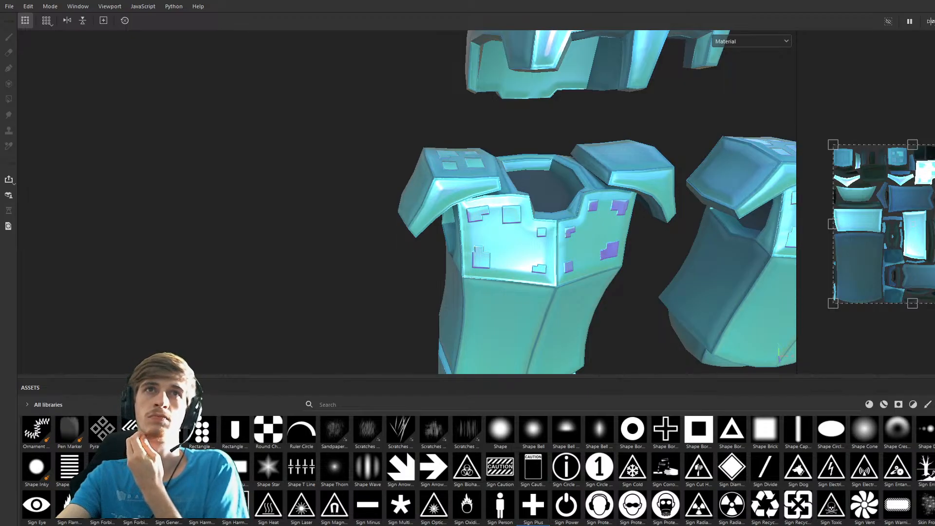
Rotate the environment lighting and compare how the coloured squares stand out up close and across the full armour.
shift+right_drag(607, 319, 571, 311)
alt+middle_drag(598, 252, 546, 270)
shift+right_drag(546, 270, 555, 295)
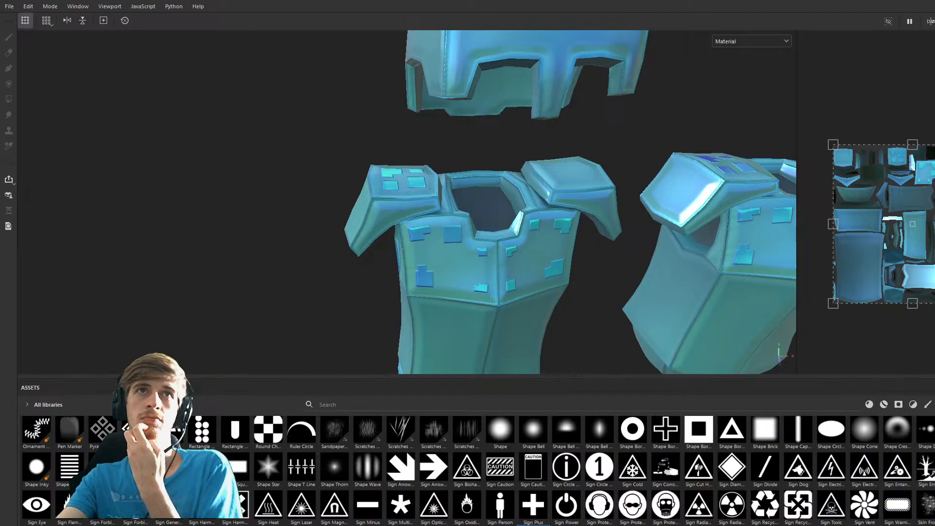
shift+right_drag(523, 284, 595, 297)
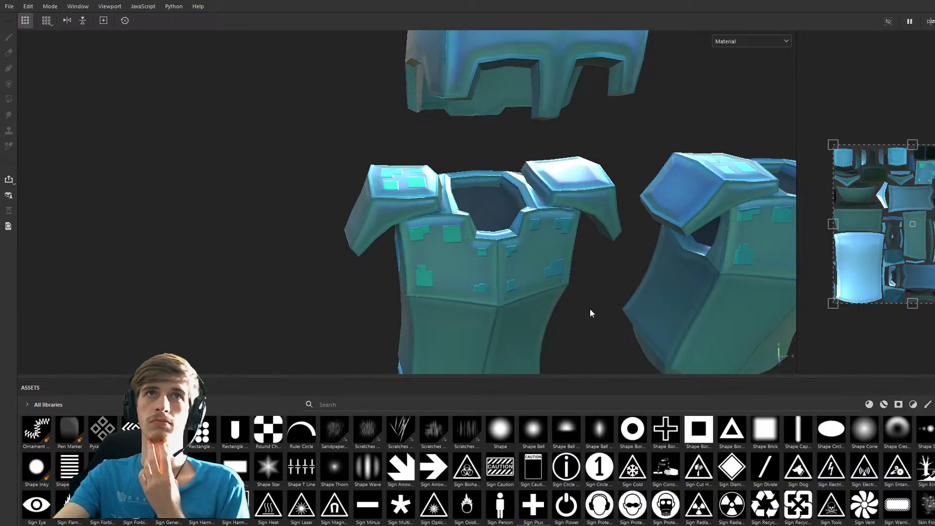
scroll(511, 243, up, 1)
alt+drag(405, 266, 425, 243)
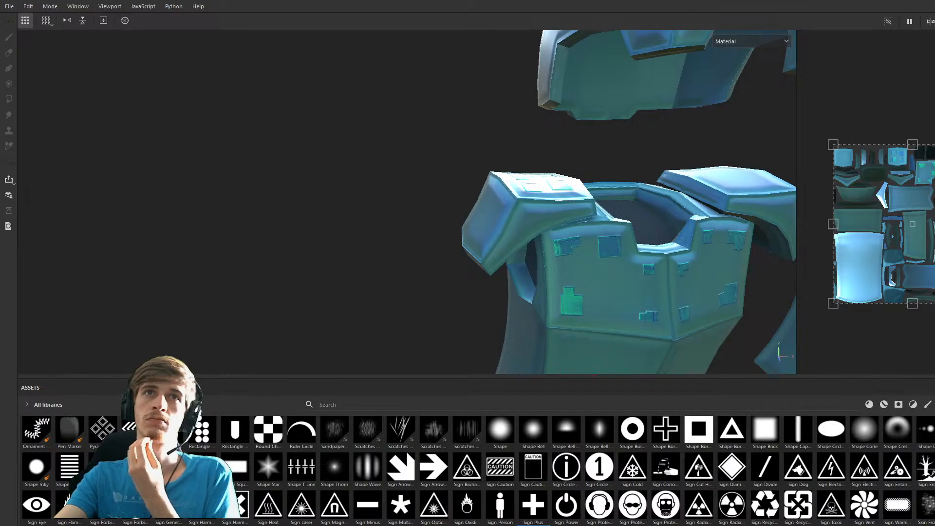
alt+drag(691, 309, 478, 279)
scroll(478, 279, down, 3)
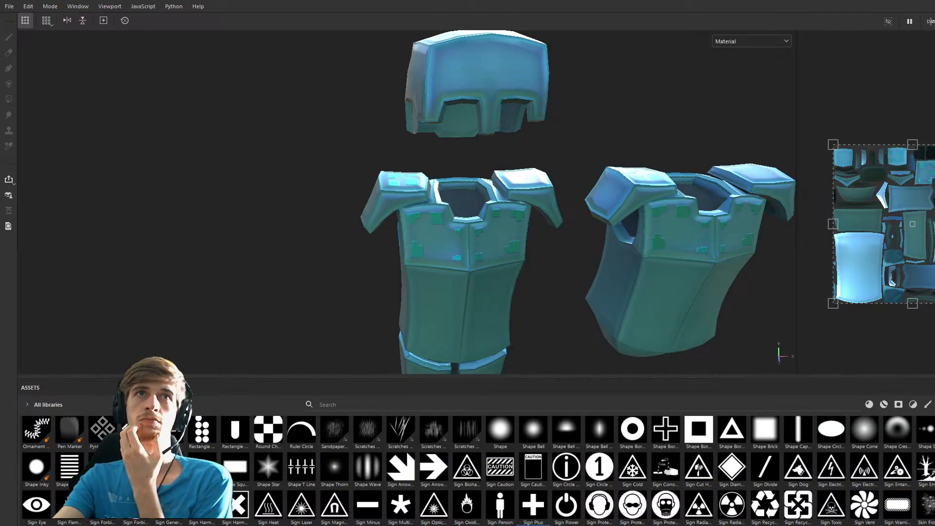
shift+right_drag(603, 277, 626, 283)
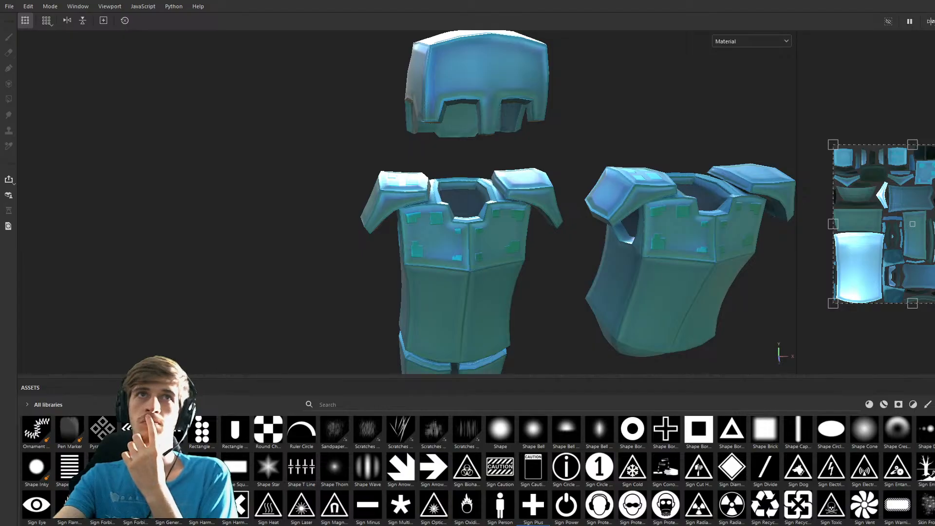
Stamp two large squares with brush size 4.73 diagonally opposite each other on the shoulder pad's outer side face.
alt+drag(530, 259, 592, 280)
alt+middle_drag(592, 280, 571, 223)
scroll(570, 223, up, 3)
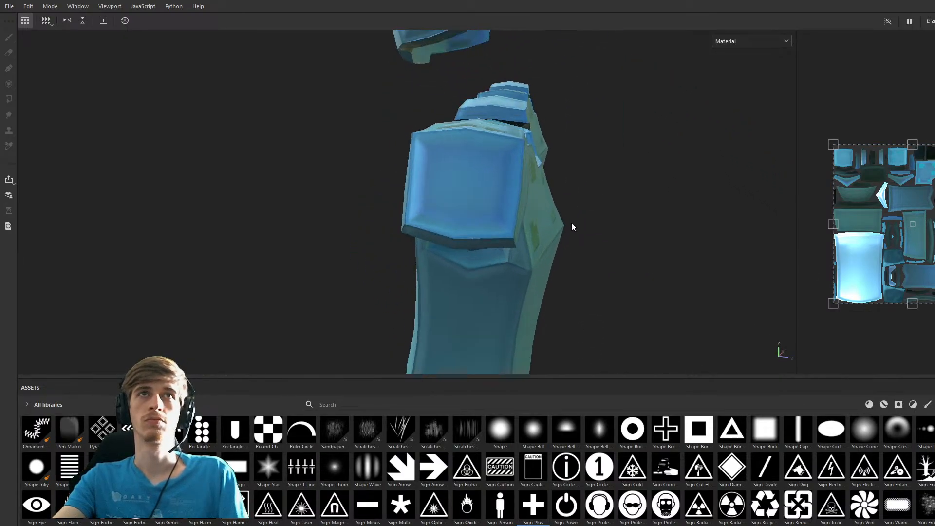
alt+middle_drag(548, 192, 557, 230)
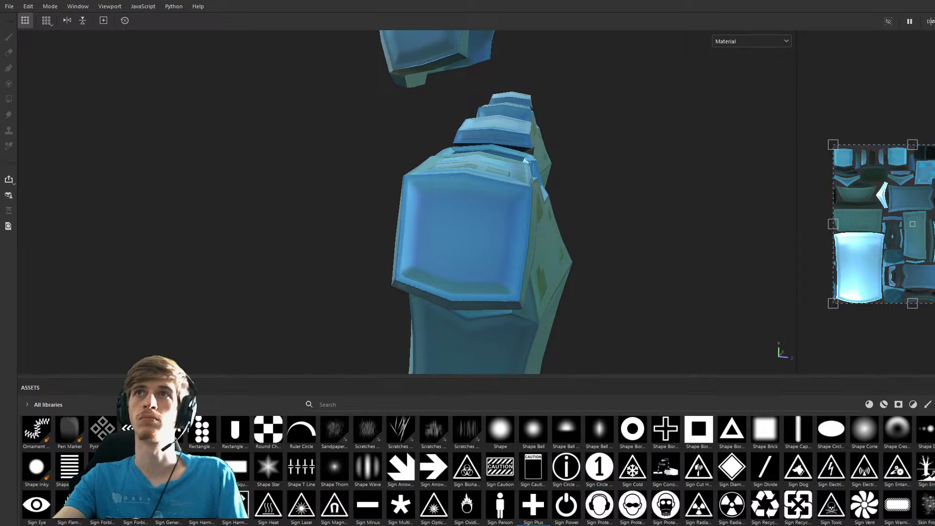
key(1)
mouse_move(615, 261)
alt+mouse_down()
mouse_move(495, 281)
mouse_move(485, 270)
alt+mouse_up()
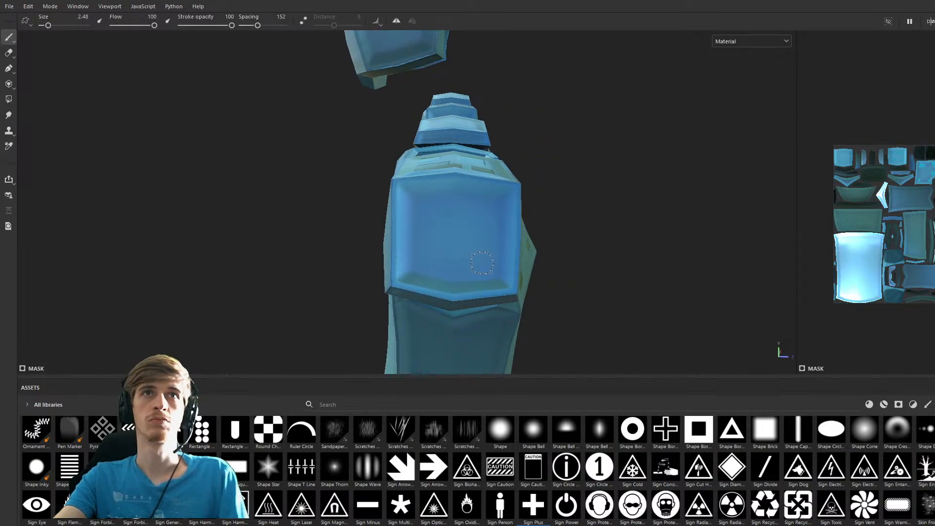
ctrl+right_drag(483, 264, 507, 264)
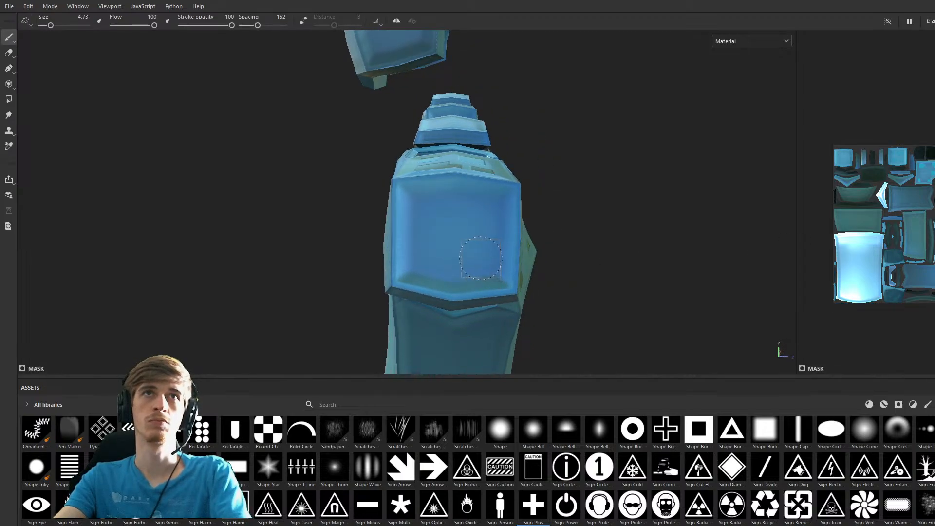
click(480, 258)
click(430, 214)
Attach a size 2.48 square to the upper large square and add size 1.89 squares in the side face's two free corners.
key(bracketleft)
key(bracketleft)
key(bracketleft)
key(bracketleft)
key(bracketleft)
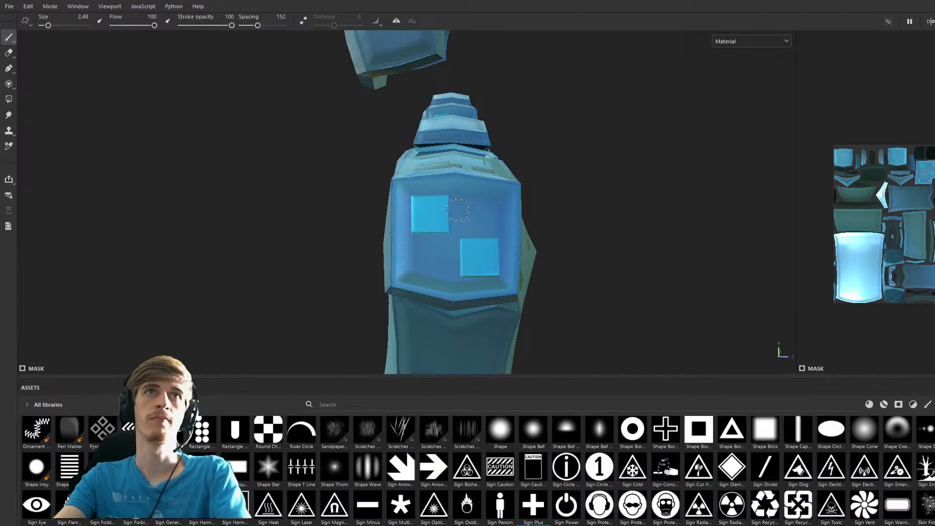
click(457, 206)
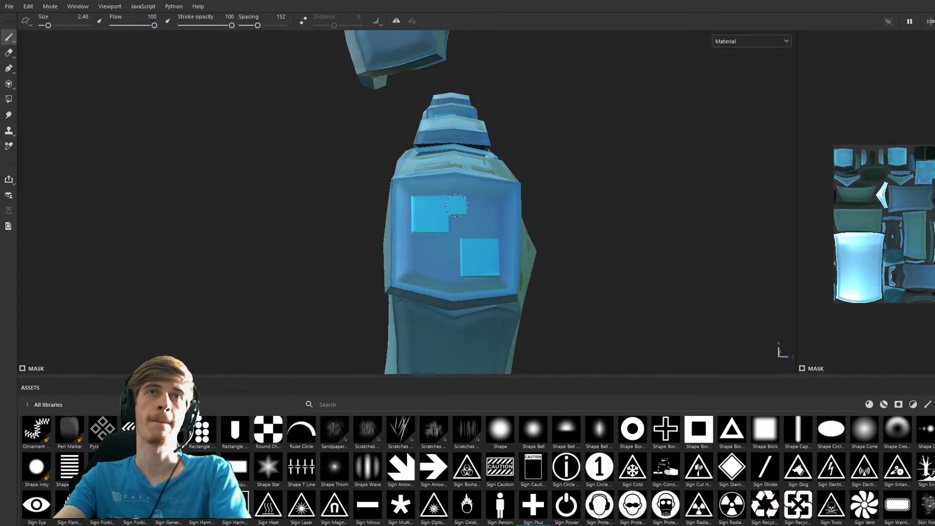
key(bracketleft)
key(bracketleft)
click(490, 206)
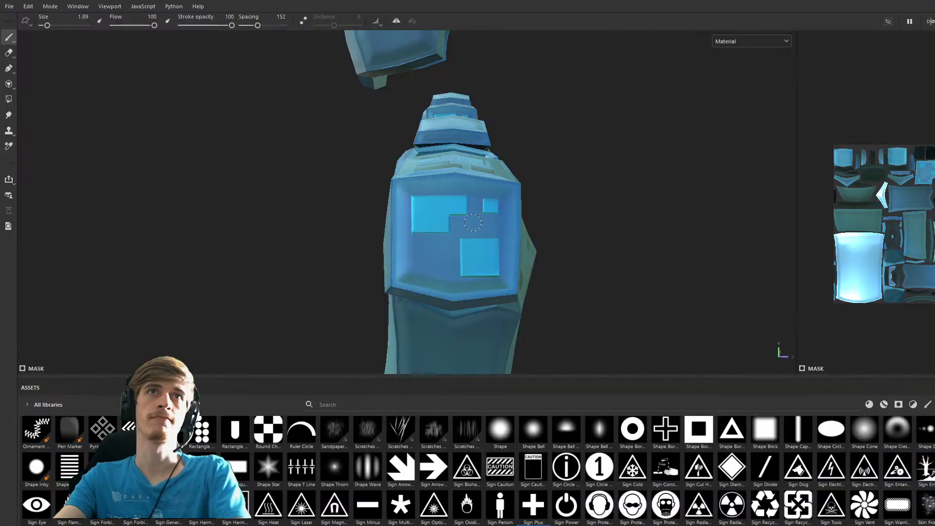
click(418, 263)
On the opposite shoulder pad's outer side face, stamp a size 1.89 square, two size 3.15 squares and an overlapping cluster in the four corners.
alt+drag(584, 211, 444, 242)
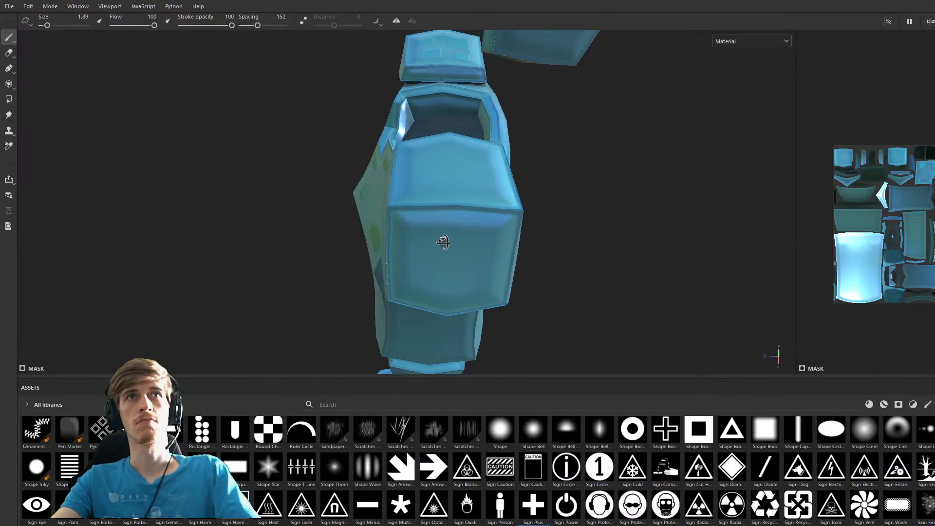
click(417, 234)
ctrl+right_drag(472, 238, 479, 238)
click(485, 237)
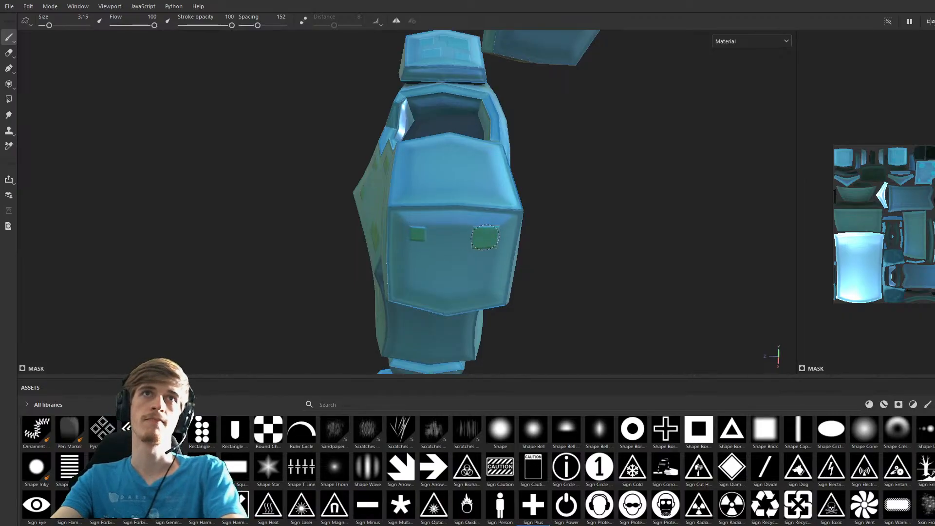
click(419, 277)
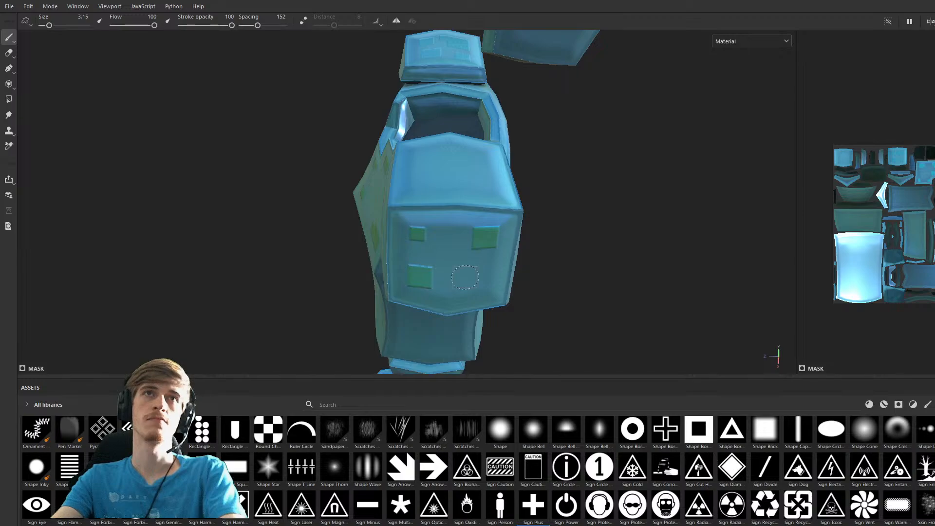
ctrl+right_drag(480, 280, 457, 280)
click(474, 275)
click(458, 280)
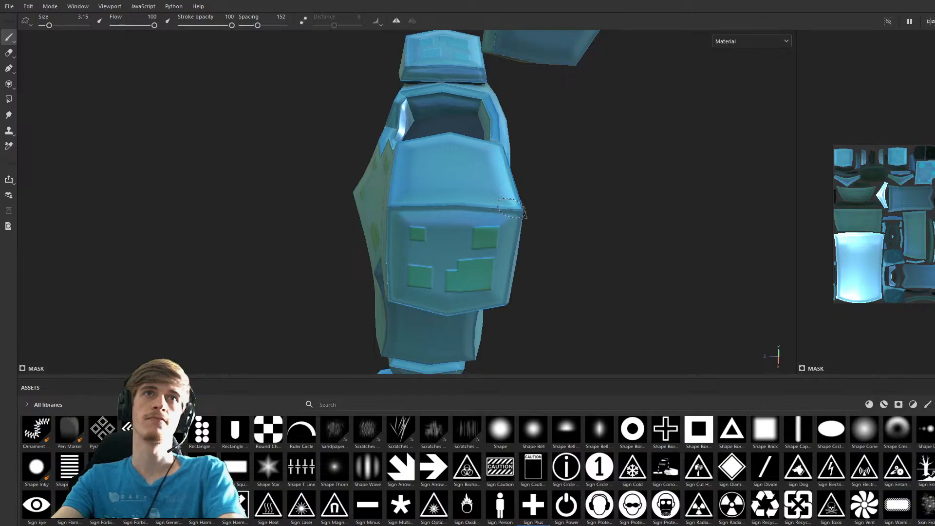
key(ctrl+z)
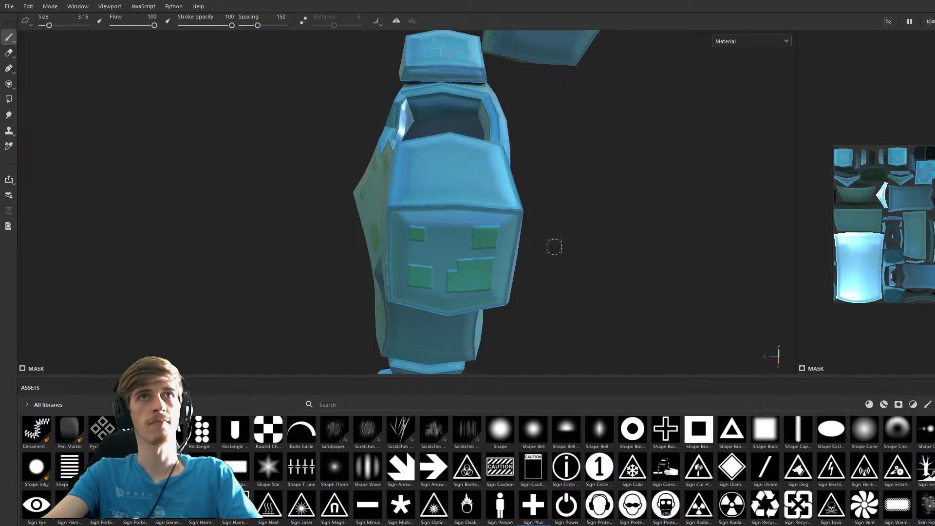
On that shoulder pad's top face, stamp one size 3.15 square near the outer edge and two overlapping ones in the diagonally opposite corner.
alt+drag(520, 205, 516, 231)
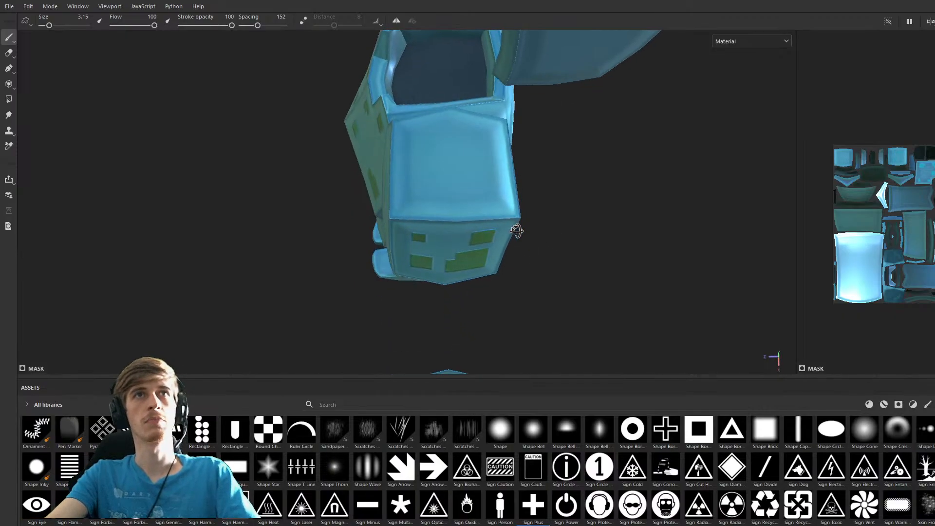
alt+drag(419, 191, 436, 187)
click(426, 184)
click(475, 137)
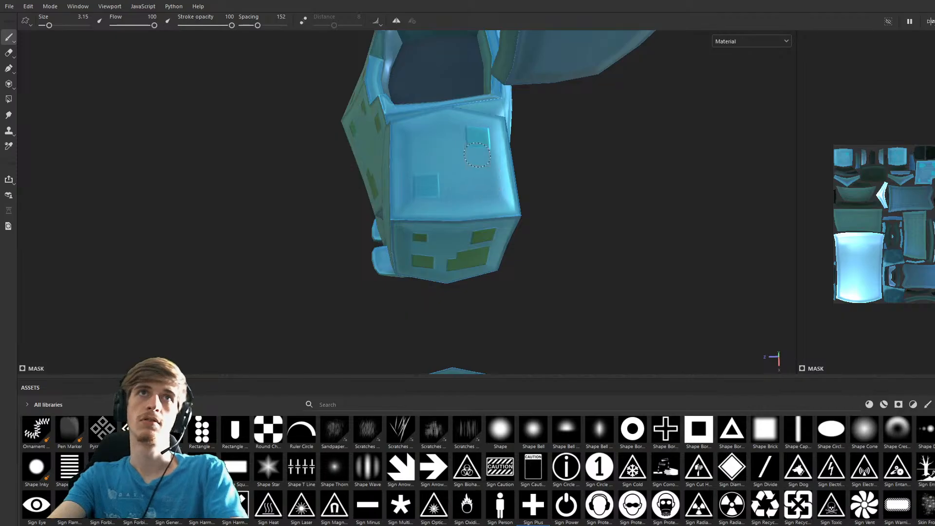
click(479, 155)
Add a size 4.73 square in the top face's free inner corner and two size 1.38 squares side by side near the outer edge.
mouse_move(424, 144)
ctrl+right_down()
mouse_move(417, 144)
mouse_move(435, 145)
ctrl+right_up()
click(428, 146)
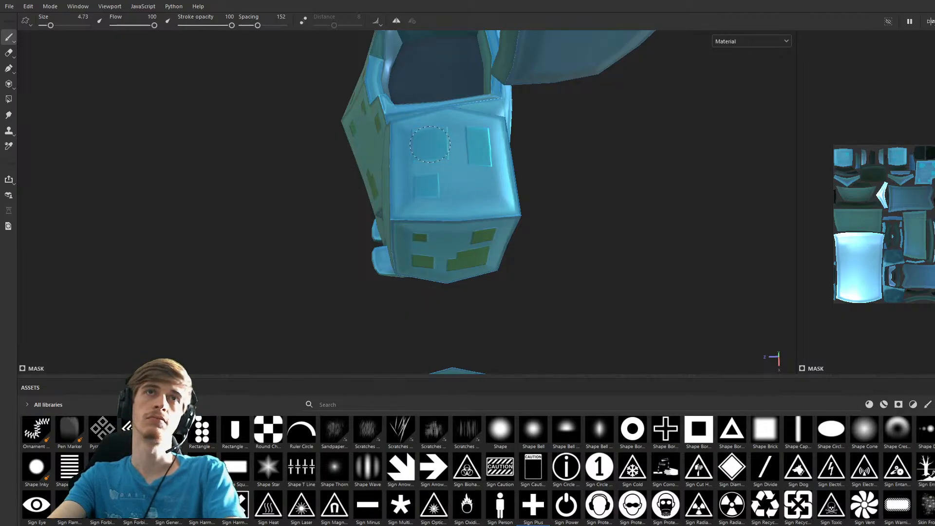
ctrl+right_drag(484, 187, 473, 187)
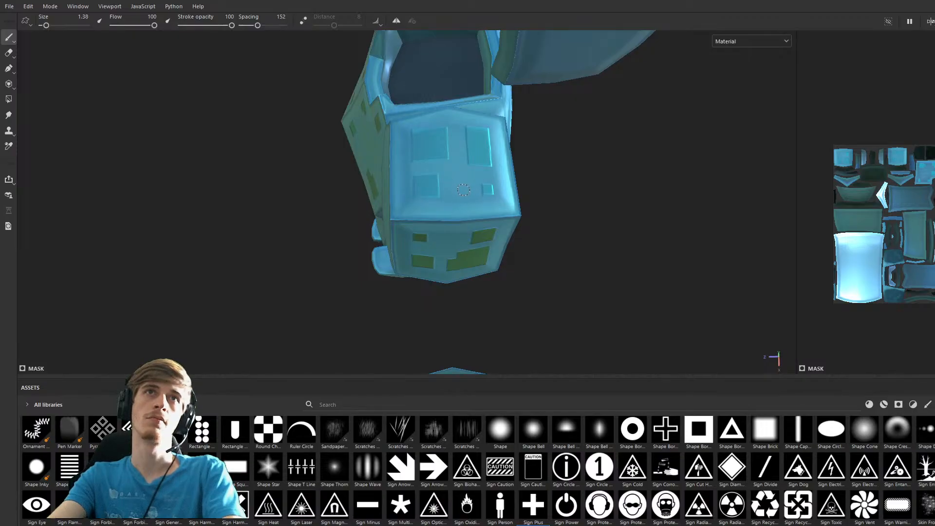
click(463, 189)
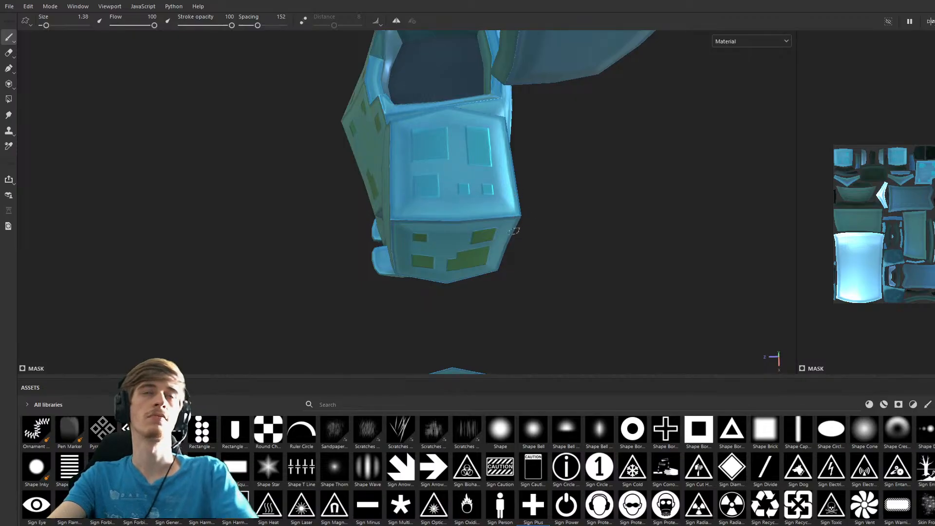
Isolate the chest armour so the helmet and leg pieces are hidden.
alt+drag(486, 270, 624, 217)
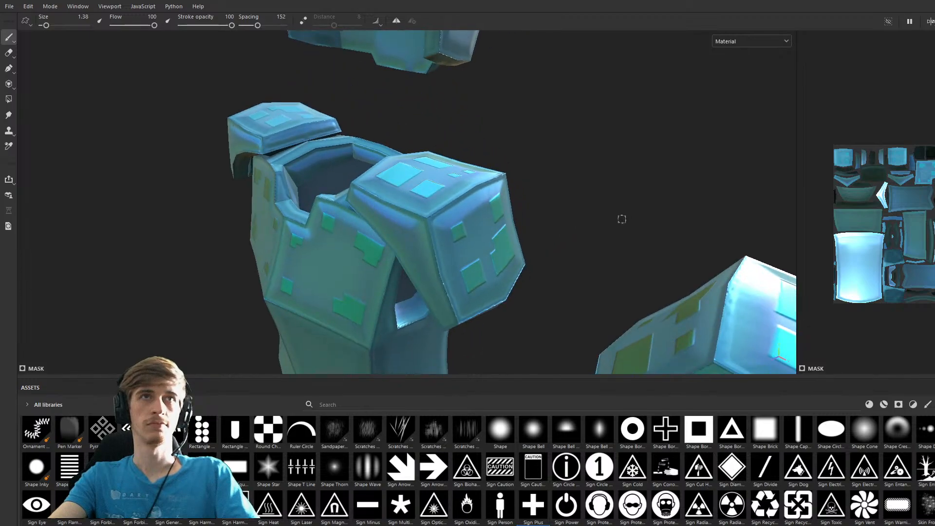
alt+right_drag(624, 217, 543, 254)
alt+middle_drag(542, 255, 648, 73)
alt+drag(581, 163, 550, 248)
alt+right_drag(550, 248, 474, 226)
alt+middle_drag(474, 225, 454, 232)
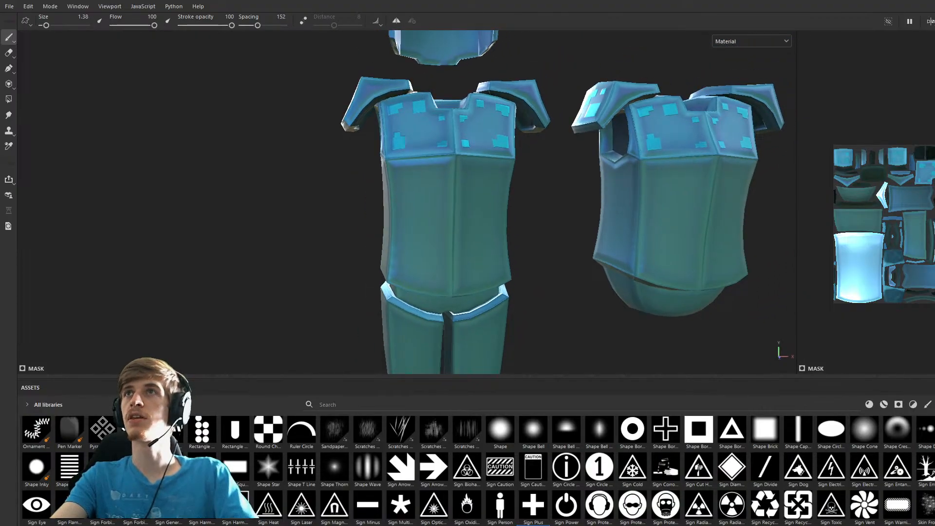
key(alt+q)
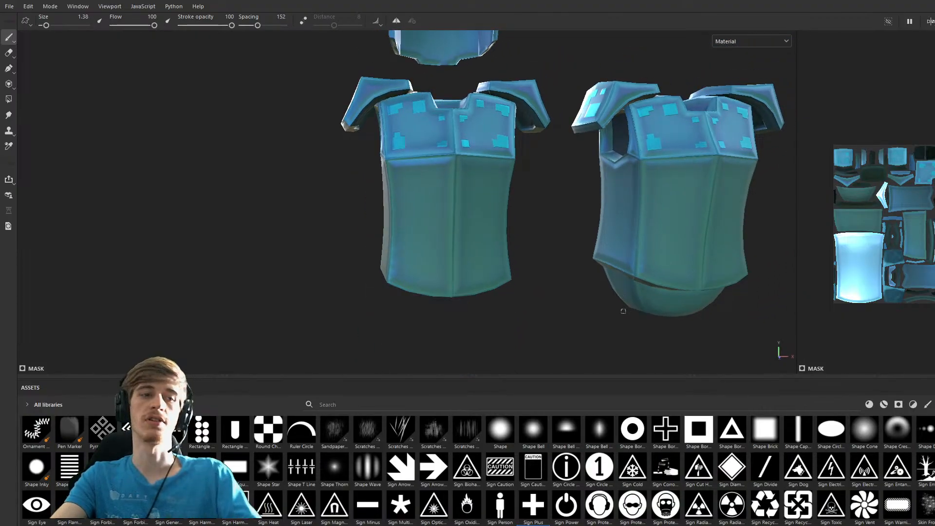
Stamp size 3.15 squares in the two upper corners of the abdomen plate's half, extending the outer one into a rectangle with a second stamp.
alt+middle_drag(612, 294, 381, 298)
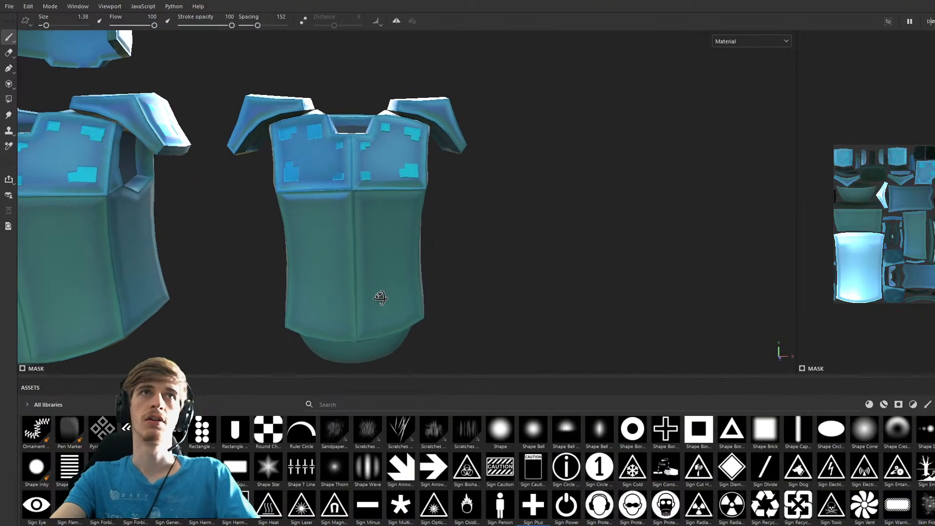
alt+drag(381, 298, 378, 285)
scroll(349, 227, up, 3)
alt+middle_drag(349, 227, 448, 209)
mouse_move(475, 222)
shift+right_down()
mouse_move(556, 240)
mouse_move(528, 240)
shift+right_up()
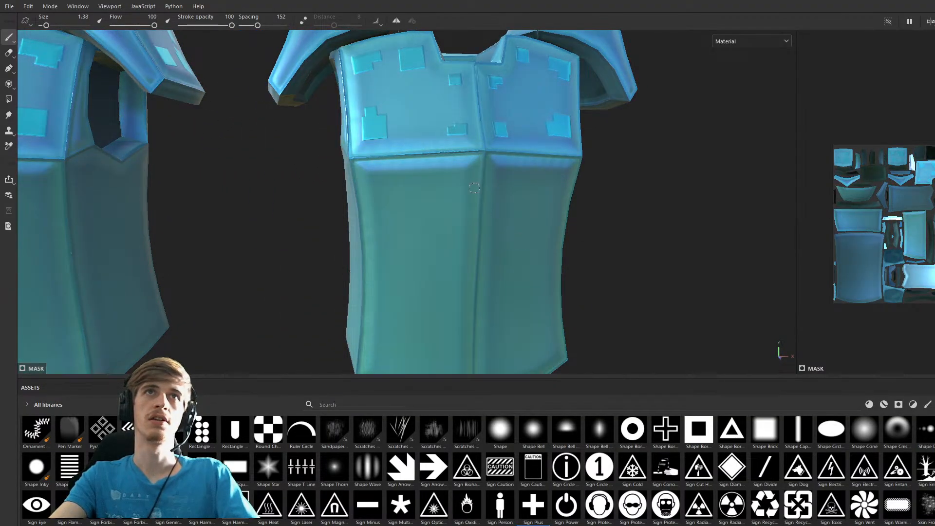
ctrl+right_drag(456, 175, 475, 176)
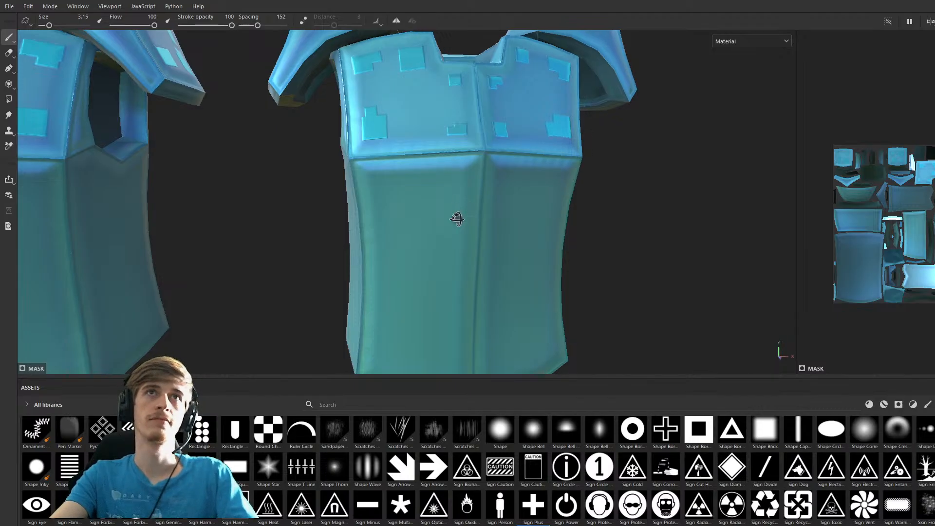
alt+drag(455, 215, 451, 198)
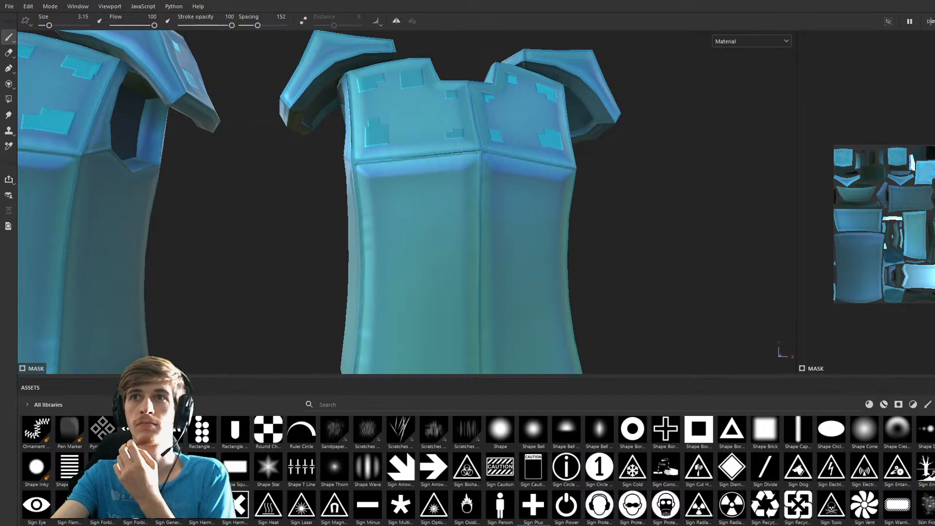
click(455, 181)
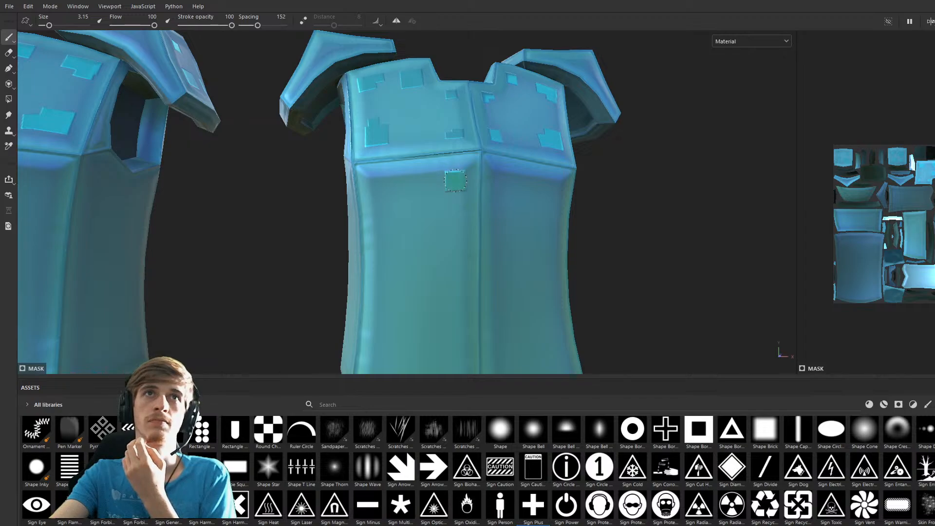
click(380, 187)
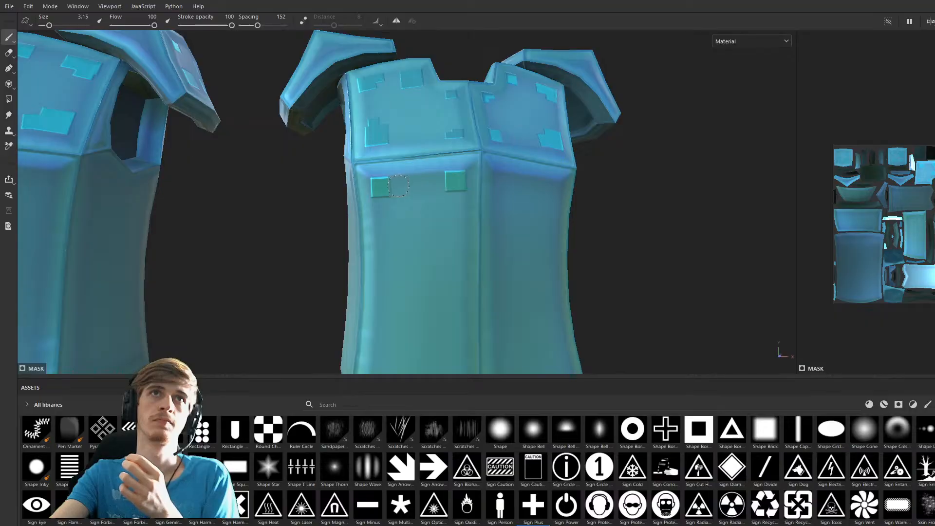
click(399, 186)
key(ctrl+z)
click(398, 186)
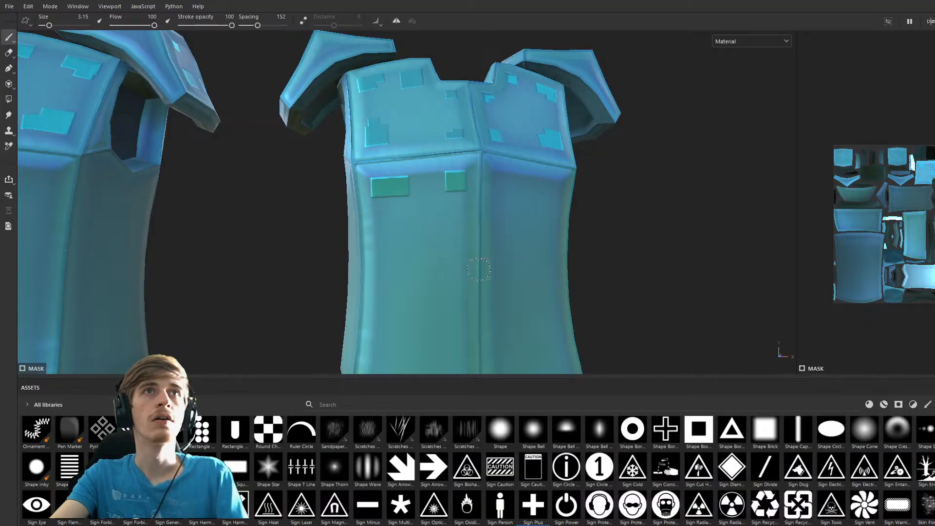
Attach a size 2.48 square beneath the outer corner's rectangle and a size 1.89 square to the side of the inner corner's square.
key(bracketleft)
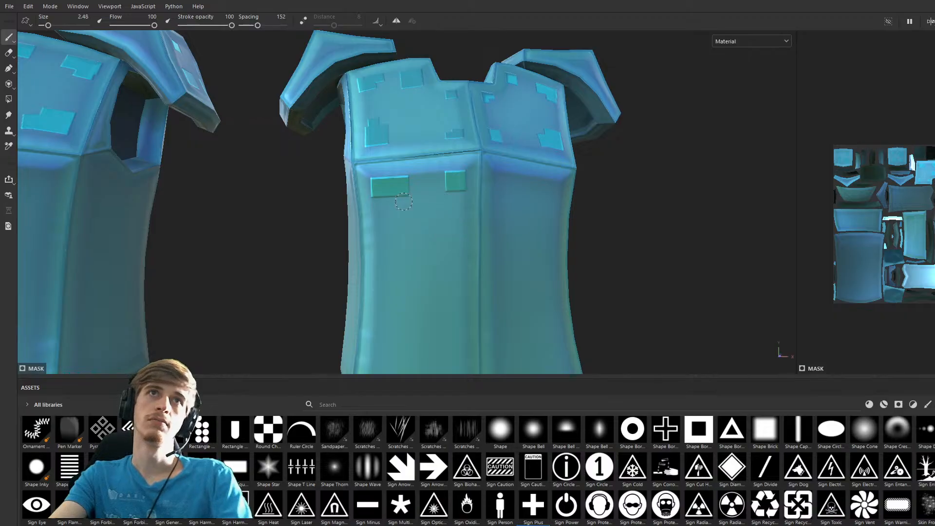
click(380, 202)
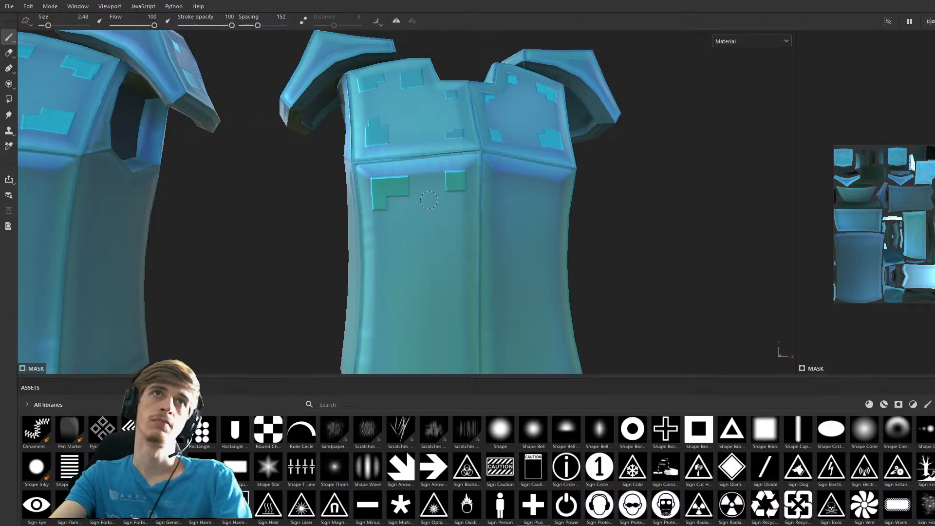
key(bracketleft)
key(bracketleft)
click(442, 177)
Stamp size 1.89 squares down the abdomen panel: two along the outer edge, two along the centre ridge and an overlapping pair in the lower inner corner.
mouse_move(467, 279)
alt+middle_down()
mouse_move(451, 182)
mouse_move(463, 134)
alt+middle_up()
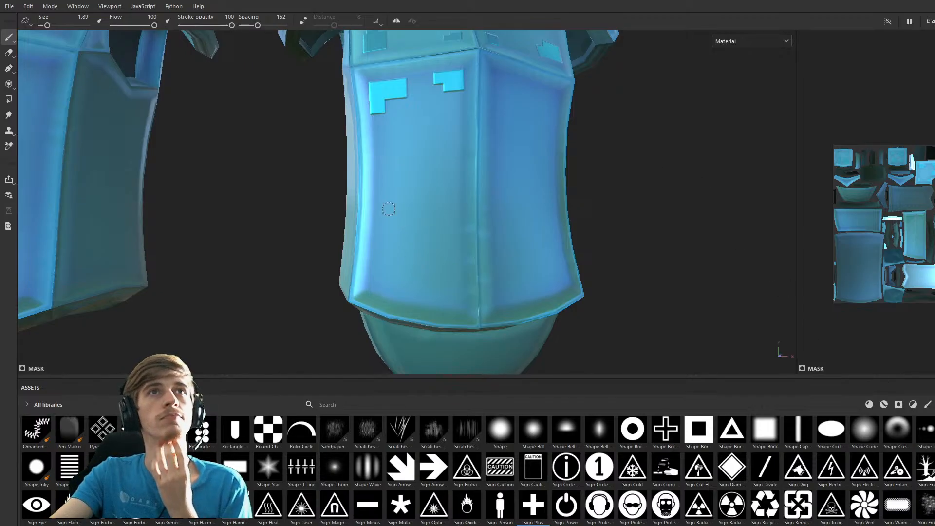
click(380, 189)
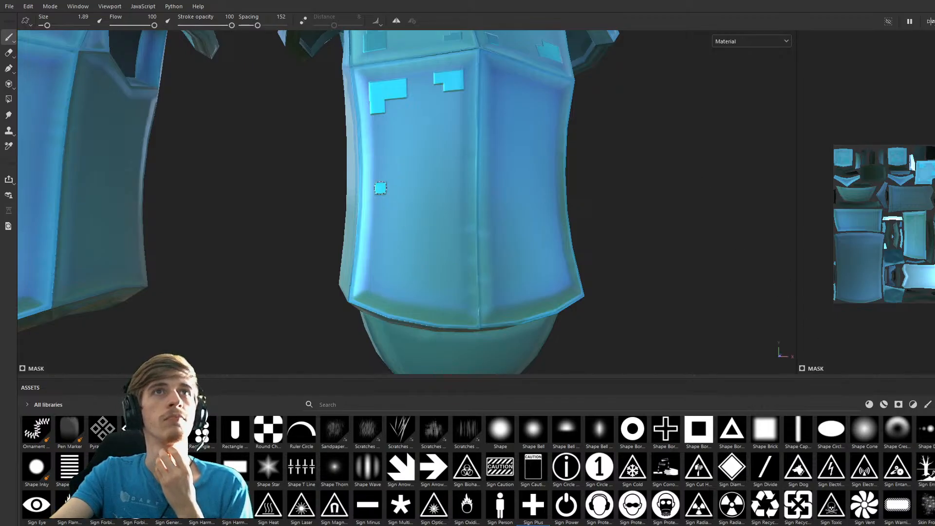
click(379, 164)
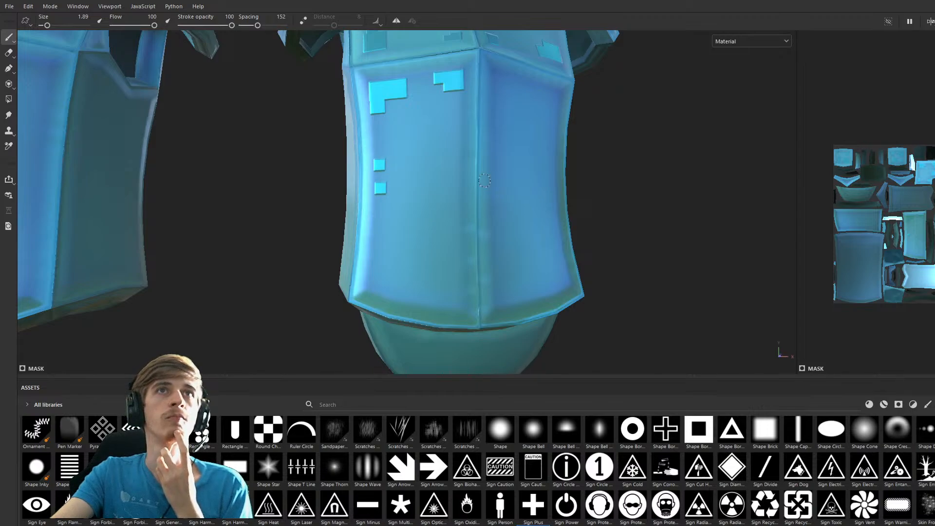
click(455, 142)
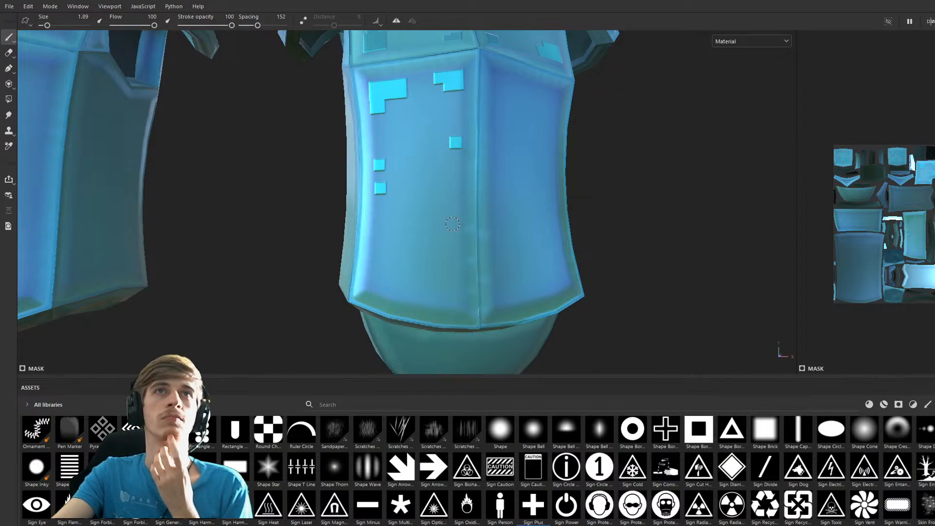
click(456, 302)
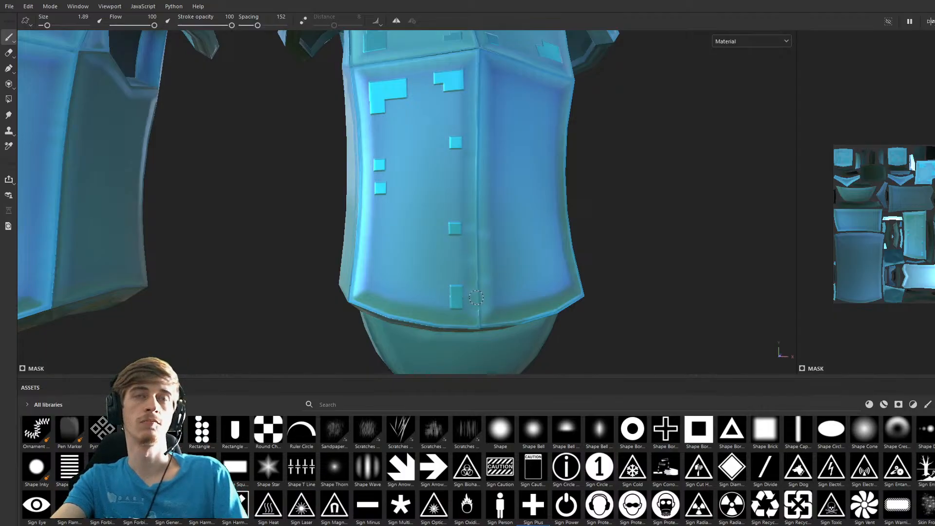
click(456, 291)
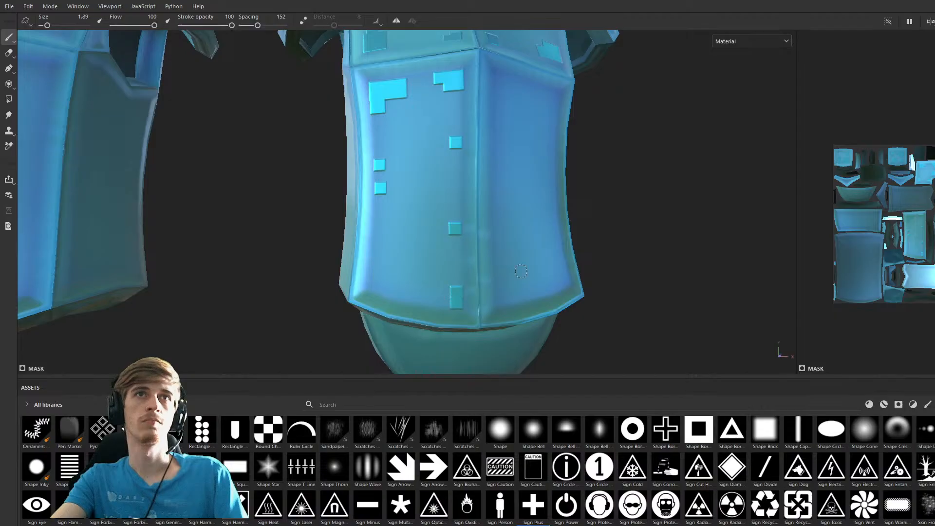
Stamp size 3.9 squares in the abdomen half's lower inner and outer corners, topping the outer one with a size 1.89 square.
ctrl+right_drag(459, 300, 480, 301)
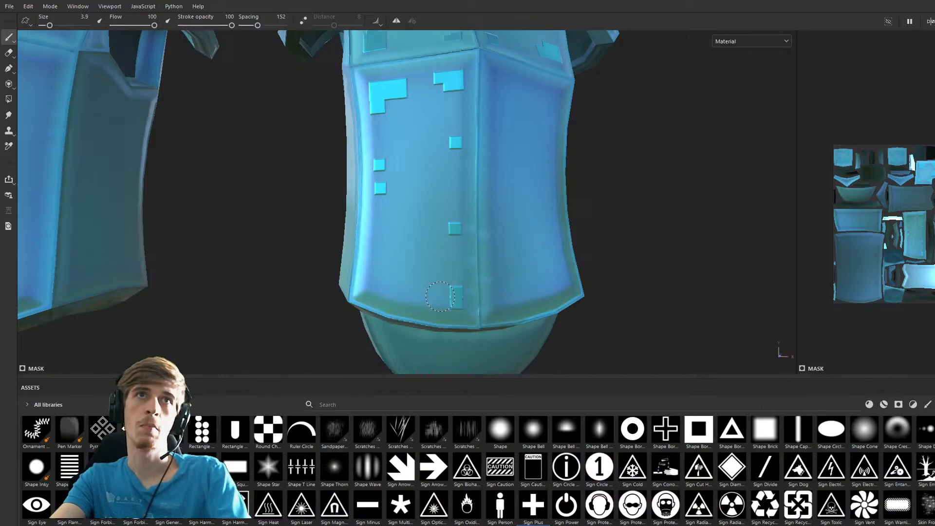
click(439, 294)
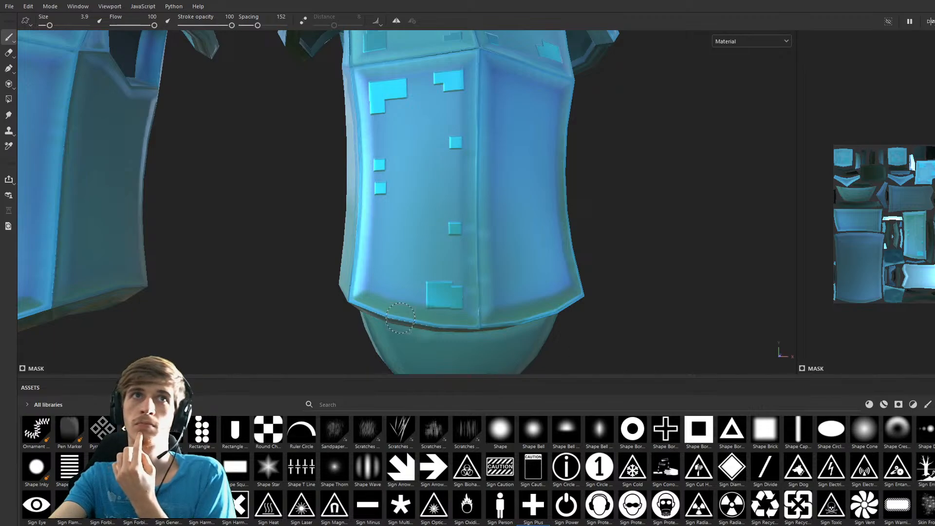
click(380, 279)
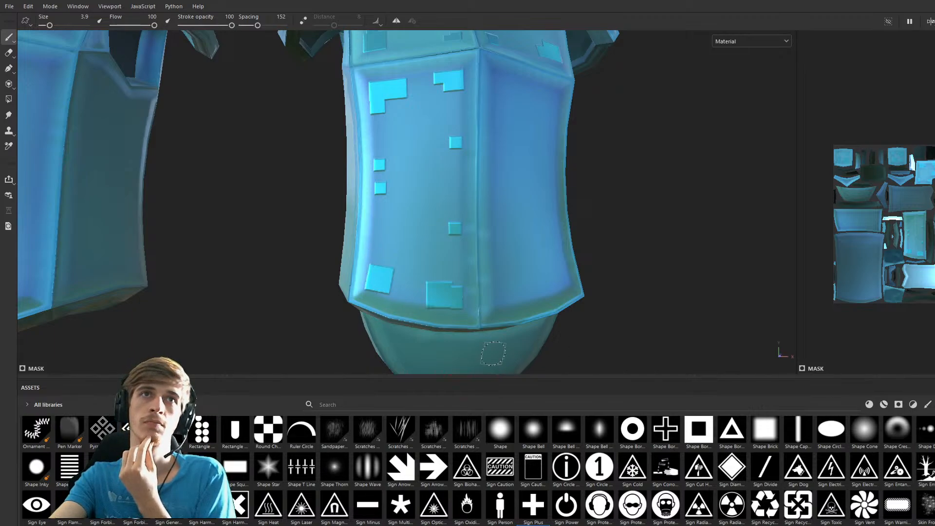
key(ctrl+z)
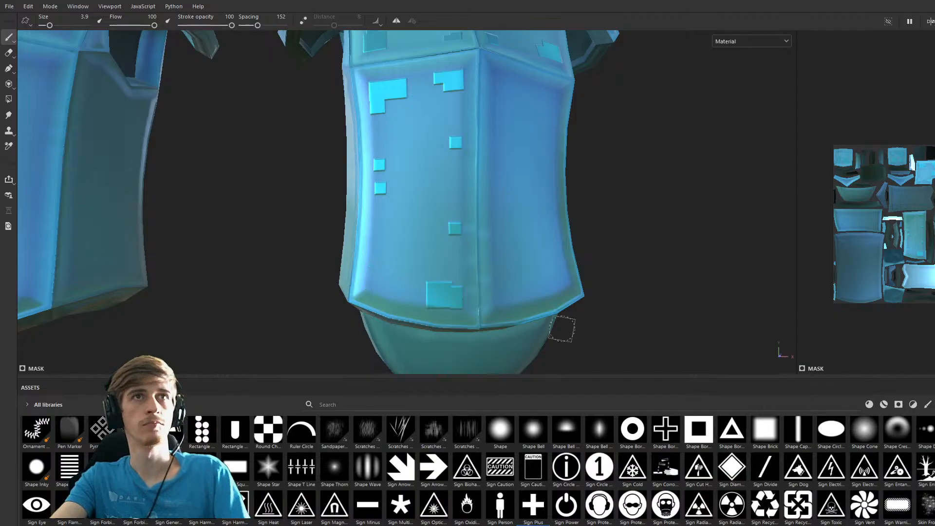
alt+drag(479, 316, 516, 310)
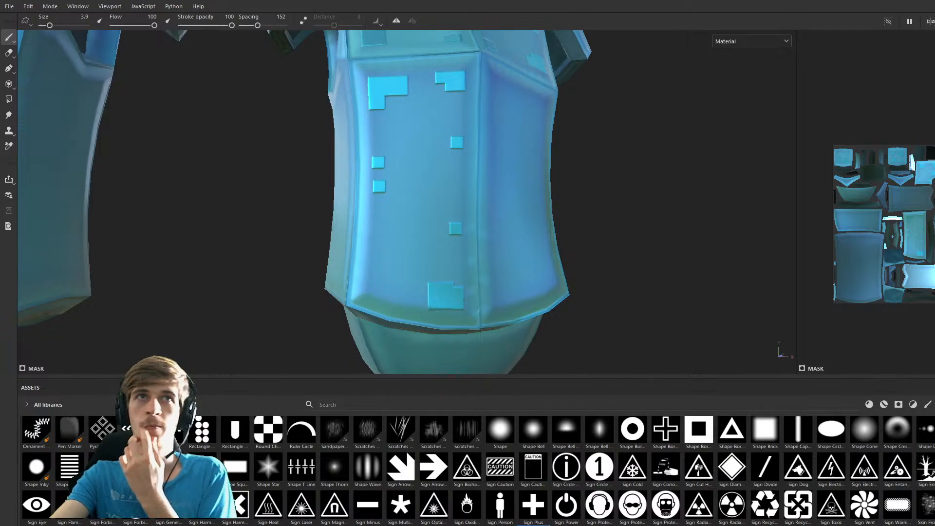
click(377, 281)
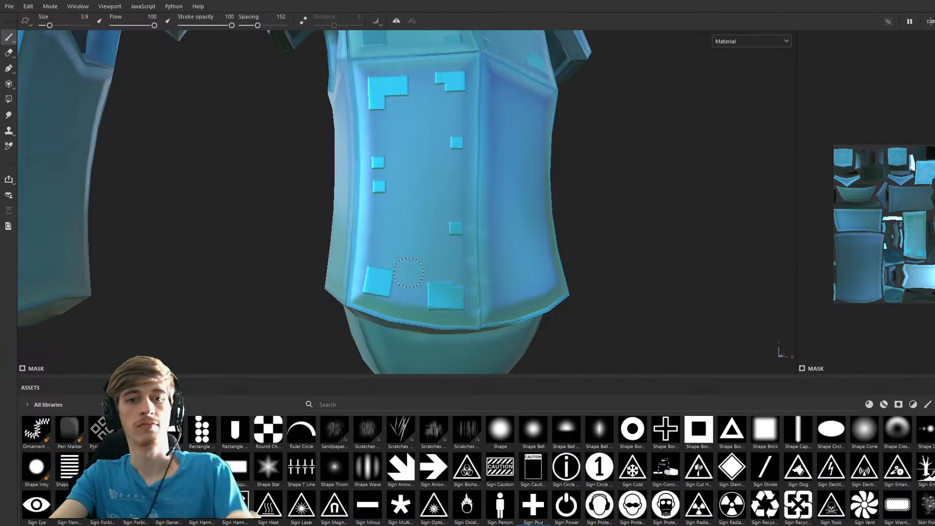
ctrl+right_drag(374, 264, 353, 264)
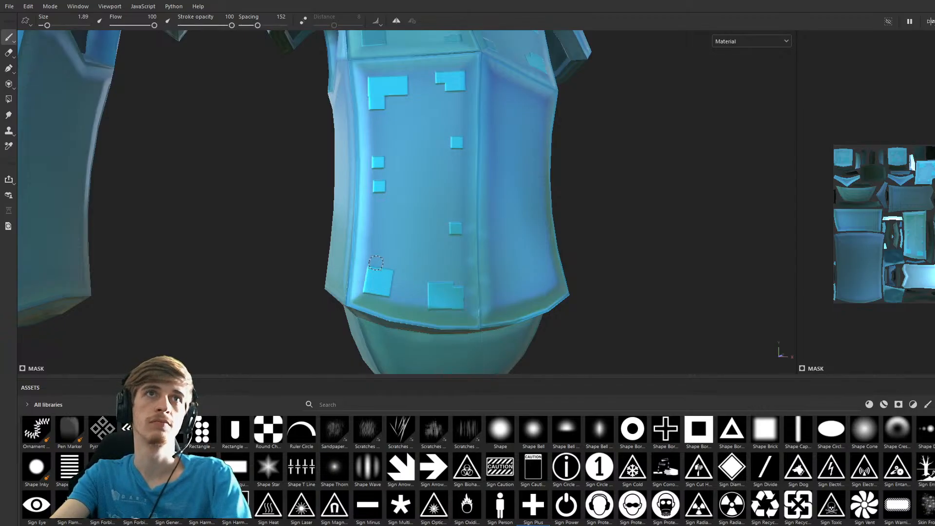
click(374, 263)
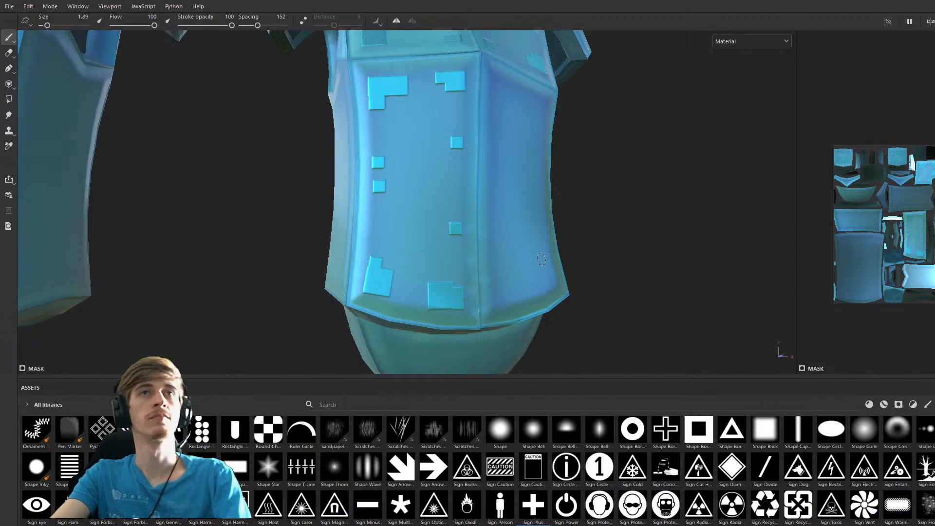
Inspect the distribution of squares across the abdomen plate and chestplate from the front and from a distance.
alt+drag(547, 242, 506, 248)
scroll(511, 243, down, 3)
alt+middle_drag(517, 219, 438, 219)
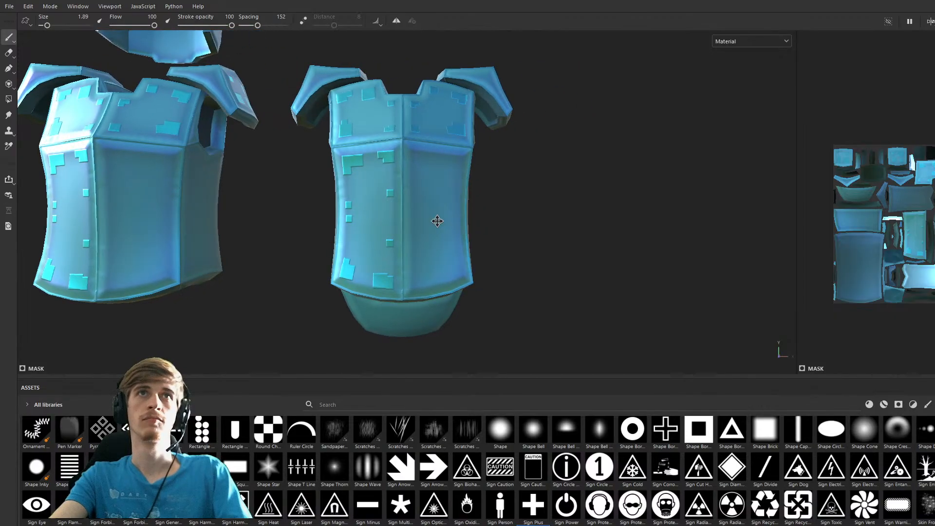
scroll(453, 247, up, 3)
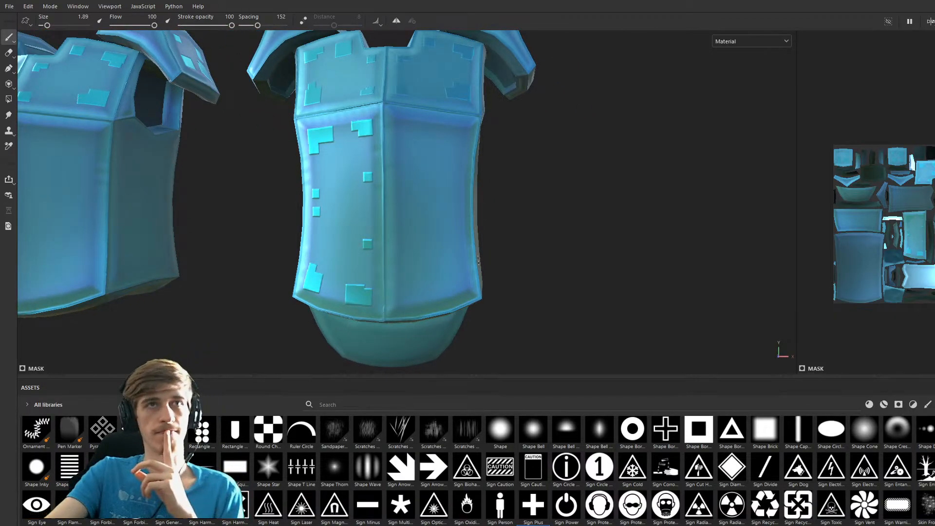
scroll(475, 243, down, 5)
alt+drag(459, 209, 455, 229)
alt+middle_drag(456, 229, 493, 280)
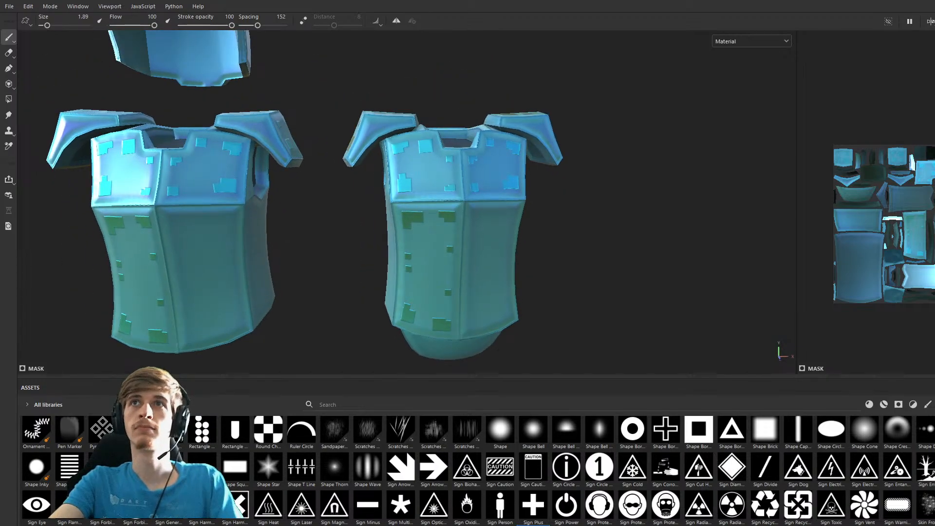
Try size 1.89 accent stamps over the abdomen's upper outer block and the chestplate's lower outer block.
click(427, 241)
key(ctrl+z)
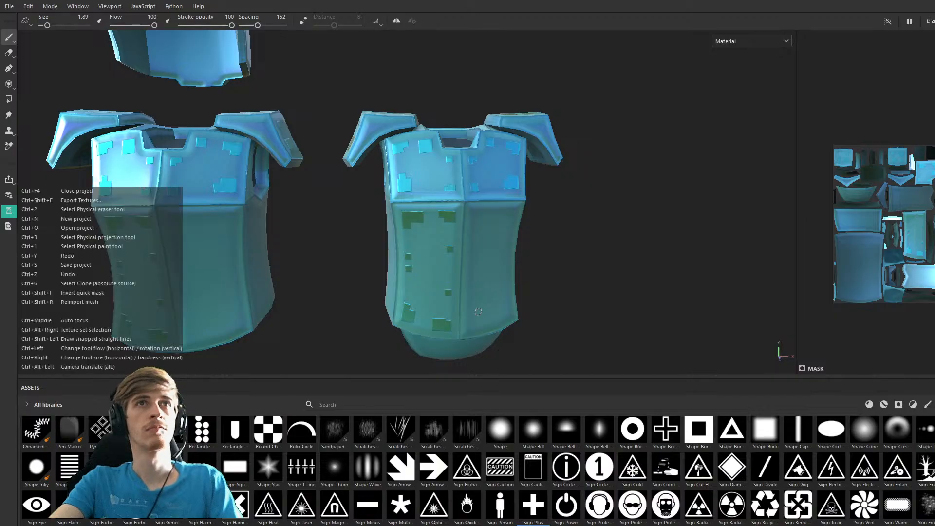
scroll(394, 207, up, 2)
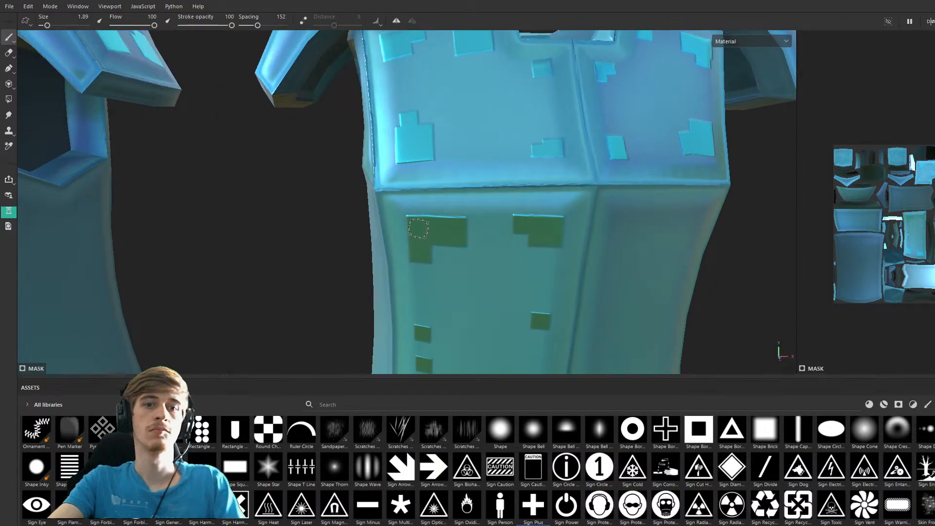
click(418, 228)
click(411, 145)
scroll(508, 264, down, 3)
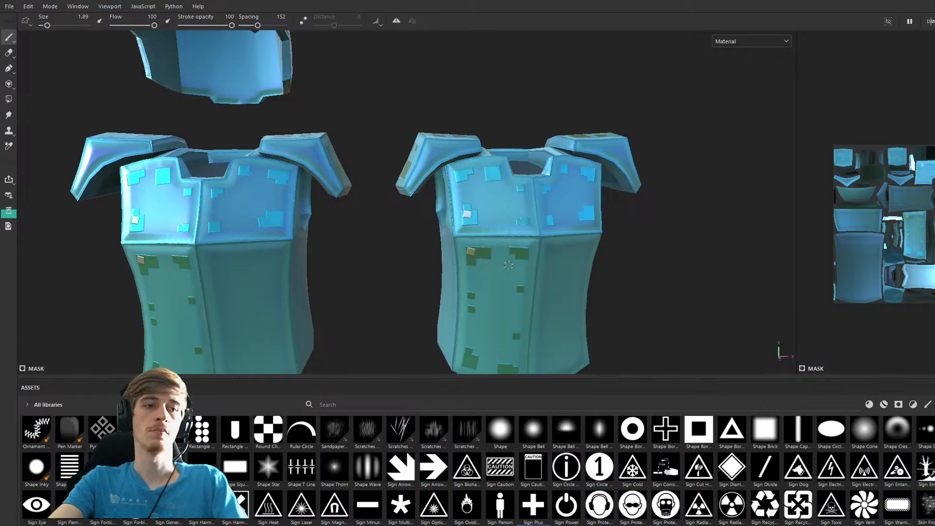
alt+middle_drag(508, 264, 475, 193)
key(ctrl)
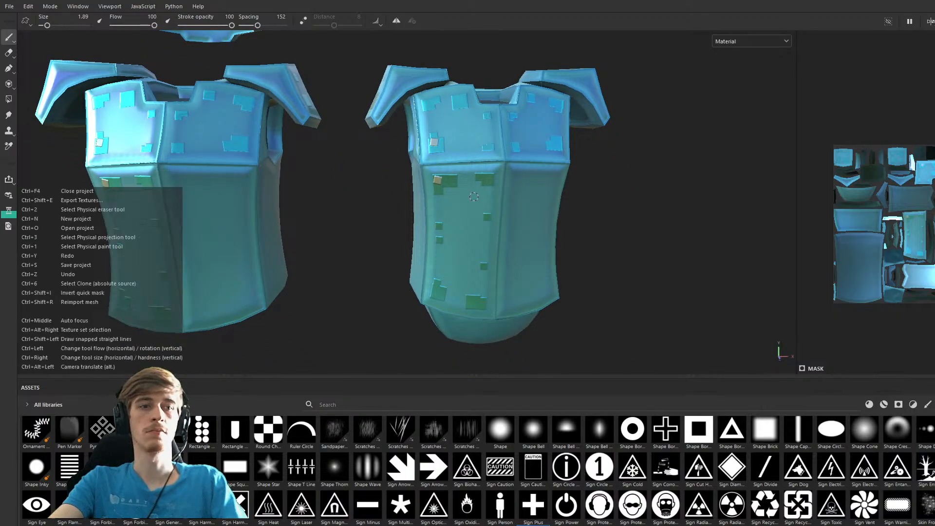
key(ctrl+z)
key(ctrl+z)
scroll(529, 239, up, 3)
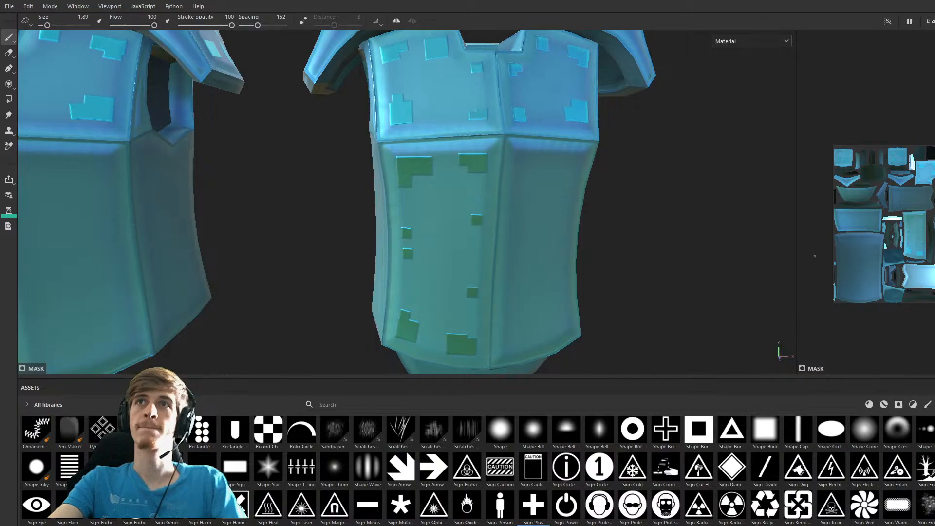
Stamp a size 3.15 square in the lower inner corner of the undecorated abdomen half, beside the centre ridge.
alt+drag(579, 283, 476, 267)
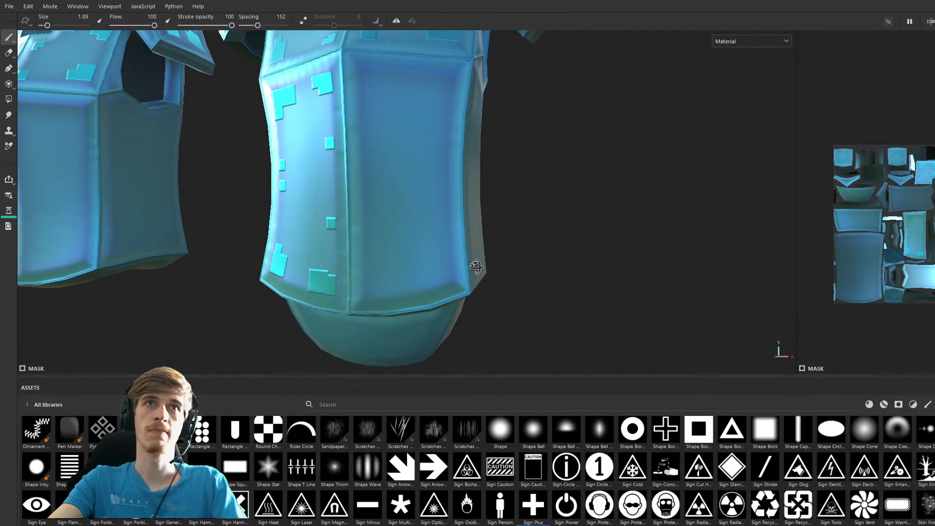
alt+middle_drag(435, 276, 431, 244)
scroll(433, 244, up, 2)
ctrl+right_drag(443, 245, 479, 249)
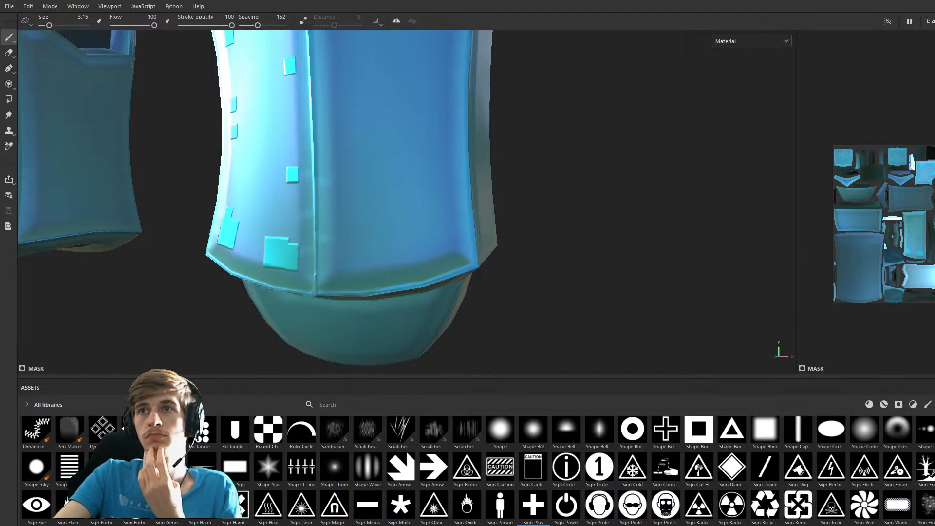
click(348, 256)
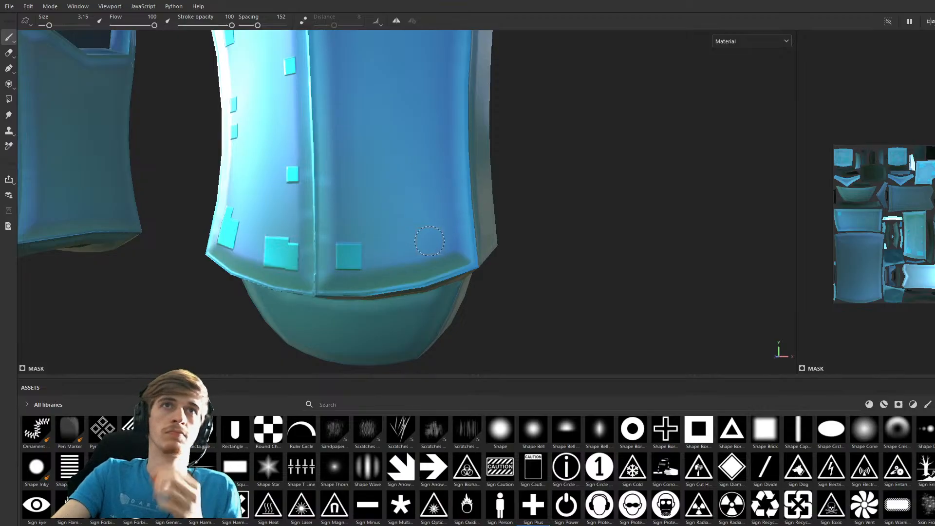
Extend that lower inner corner square upward with two overlapping size 2.48 squares, forming a tall block.
key(bracketleft)
key(bracketleft)
click(346, 234)
alt+drag(410, 238, 432, 247)
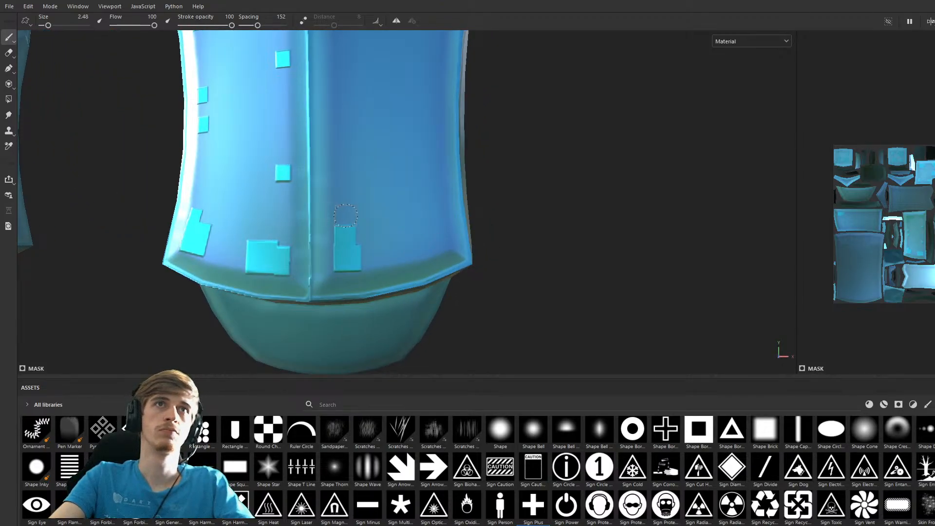
key(ctrl+z)
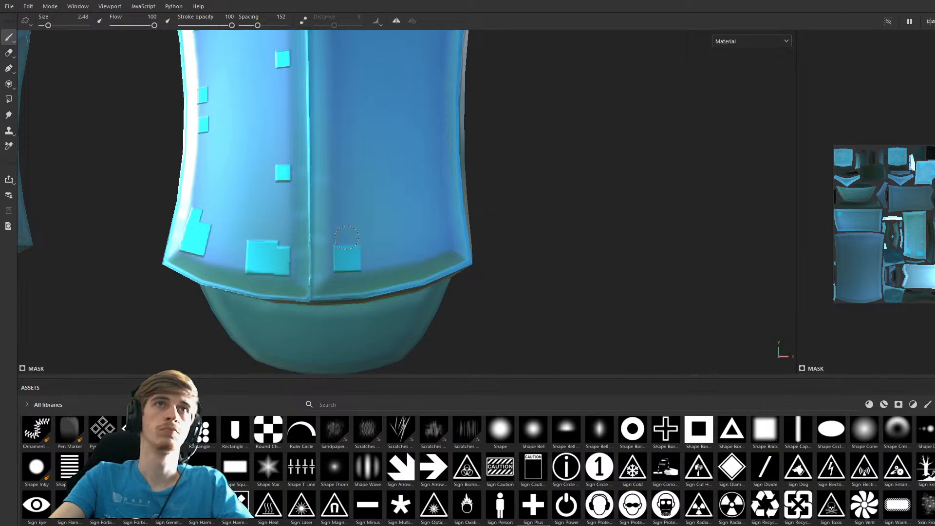
click(344, 238)
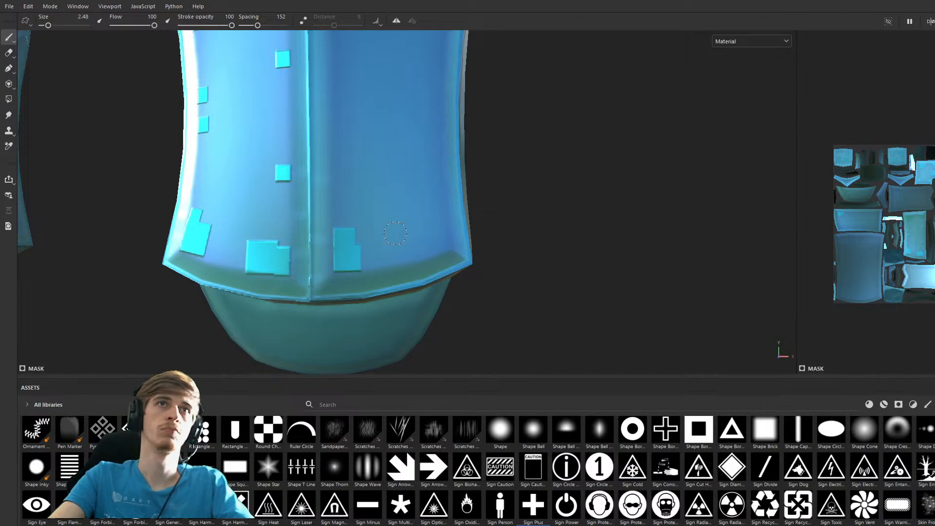
click(344, 219)
key(ctrl+z)
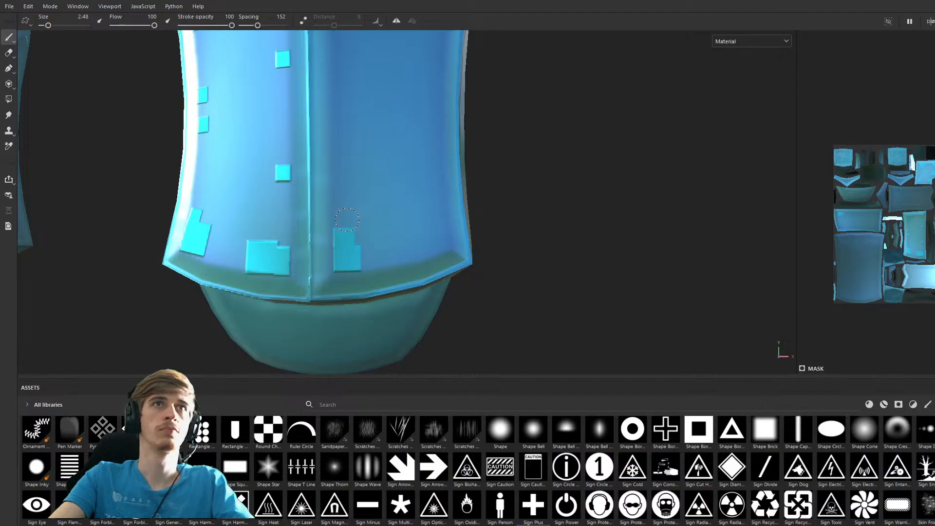
click(344, 219)
Stamp a size 3.9 square in the lower outer corner of the same abdomen half.
scroll(360, 244, up, 4)
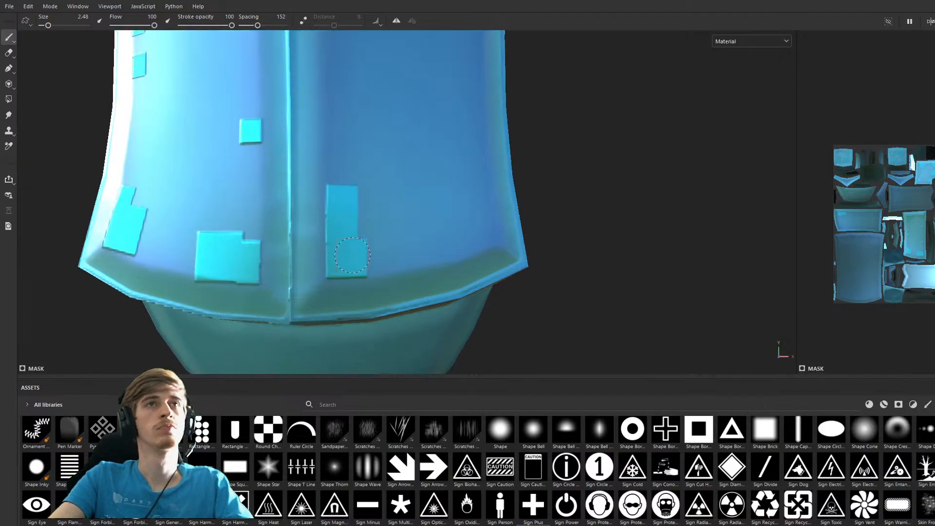
alt+drag(363, 241, 372, 259)
scroll(372, 258, down, 5)
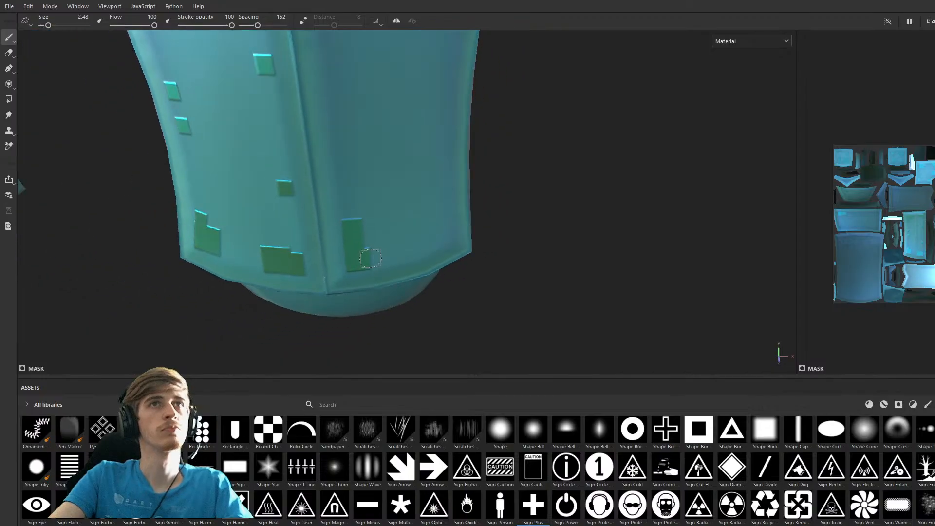
alt+middle_drag(387, 252, 369, 217)
alt+drag(370, 218, 380, 175)
alt+middle_drag(380, 175, 384, 240)
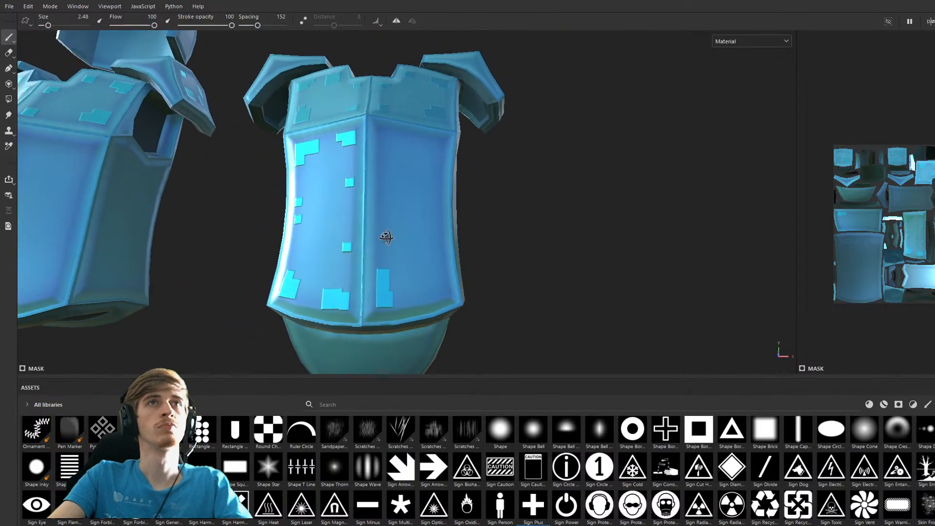
scroll(383, 240, up, 1)
scroll(414, 302, up, 3)
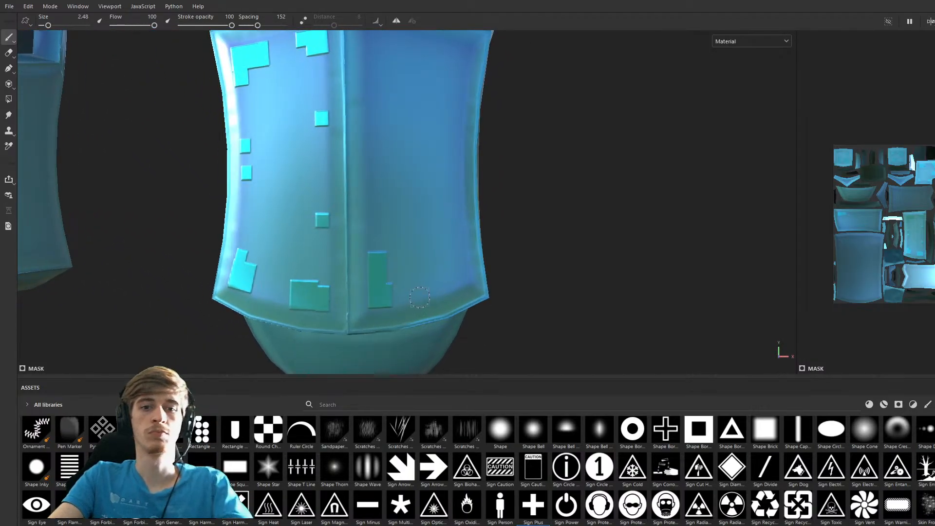
ctrl+right_drag(444, 281, 458, 281)
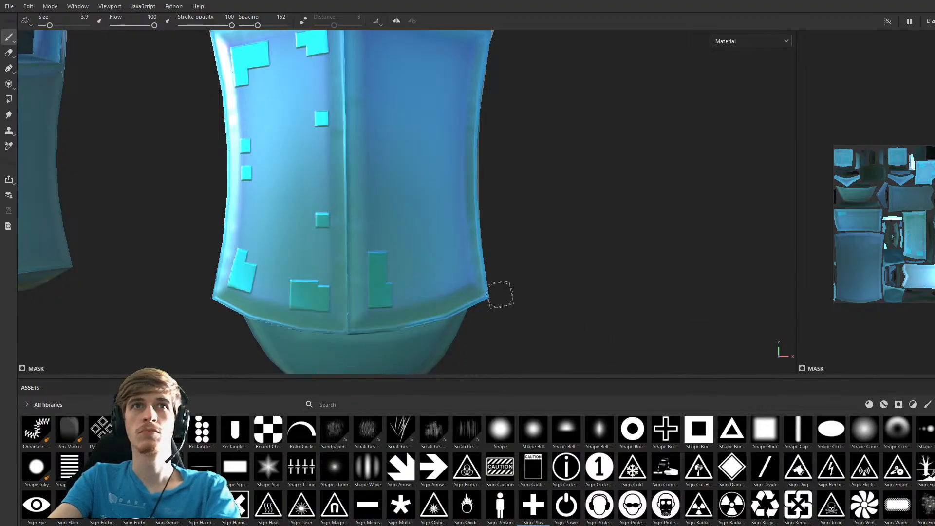
click(455, 271)
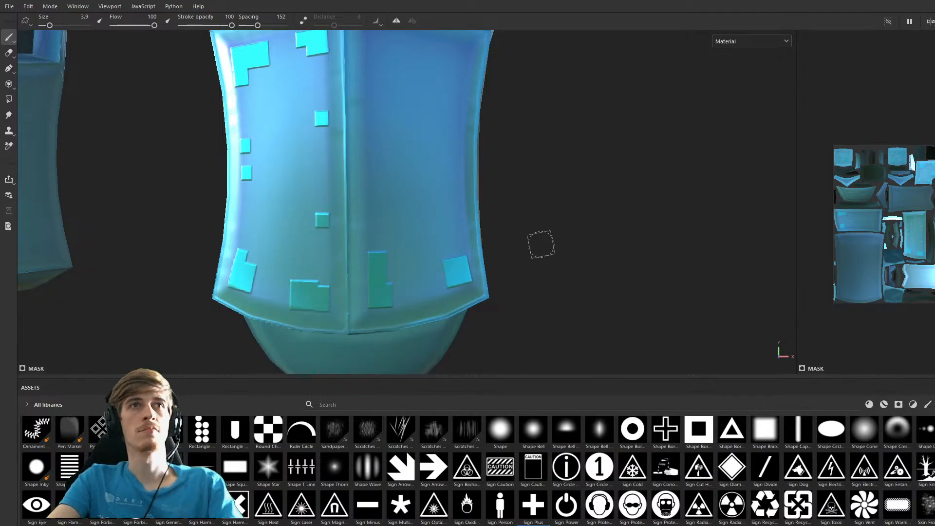
Stamp a size 3.9 square in the upper inner corner of the same abdomen half, beside the centre ridge.
mouse_move(547, 248)
alt+mouse_down()
mouse_move(551, 265)
mouse_move(520, 286)
mouse_move(512, 271)
alt+mouse_up()
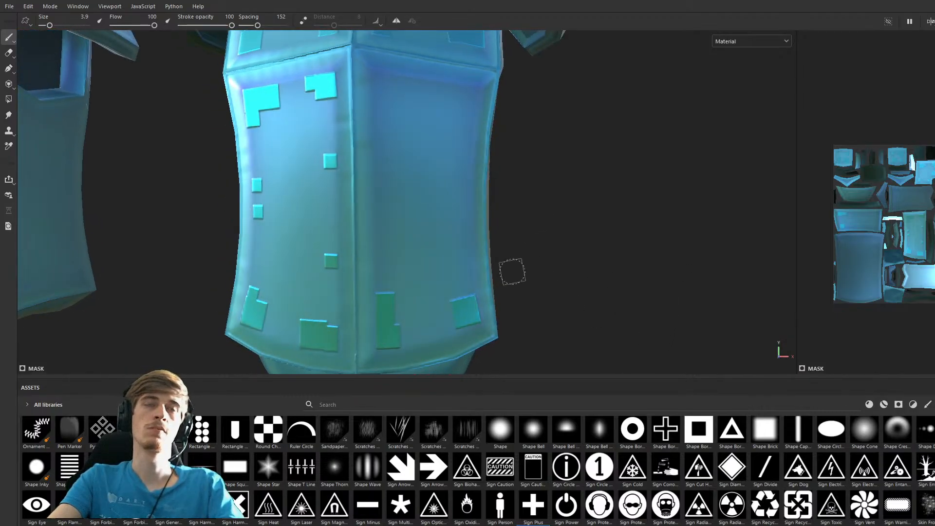
mouse_move(504, 276)
alt+middle_down()
mouse_move(502, 259)
mouse_move(502, 268)
alt+middle_up()
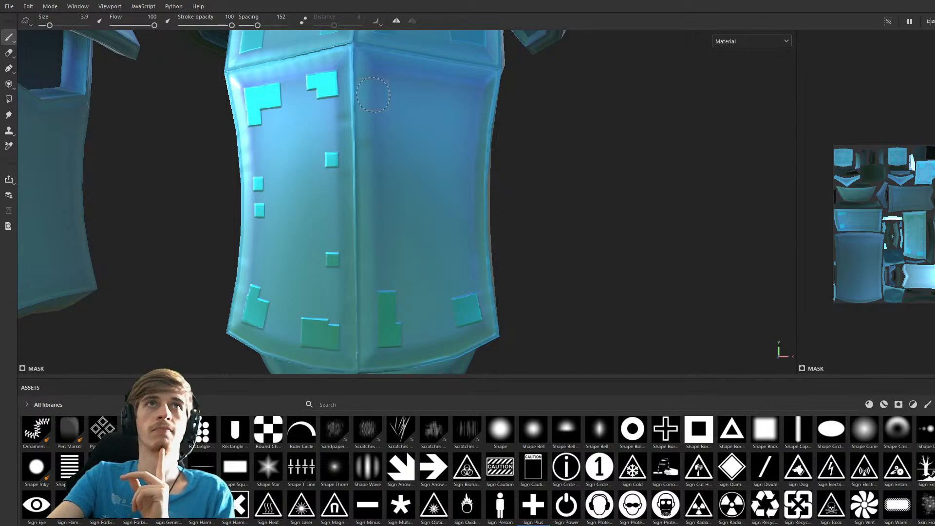
click(390, 88)
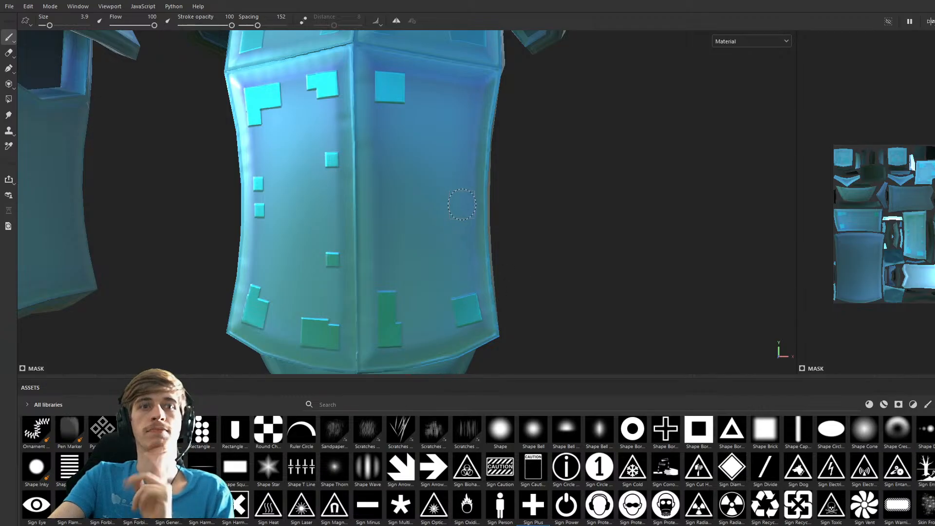
Stamp size 1.89 squares on this half: one and an overlapping pair along the ridge, one atop the lower outer square, one midway along the outer edge.
key(bracketleft)
key(bracketleft)
key(bracketleft)
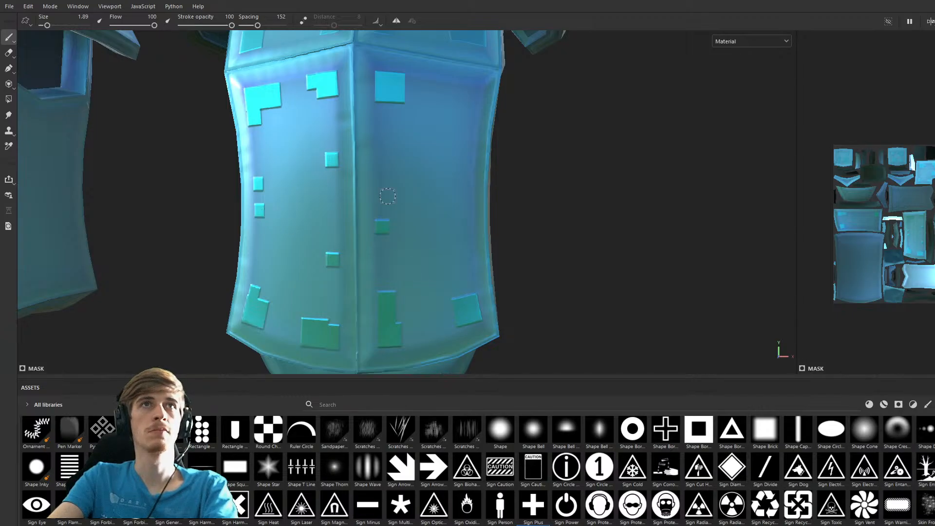
drag(380, 144, 380, 152)
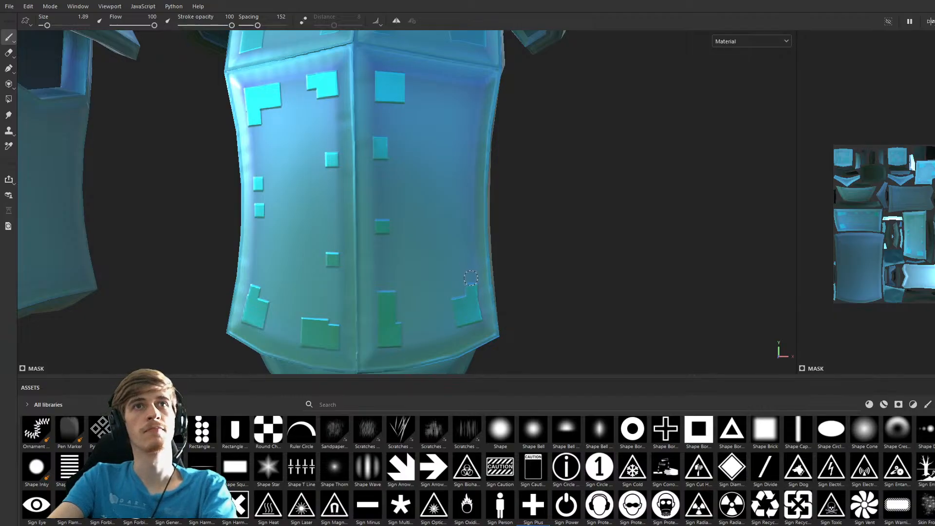
key(bracketright)
click(465, 219)
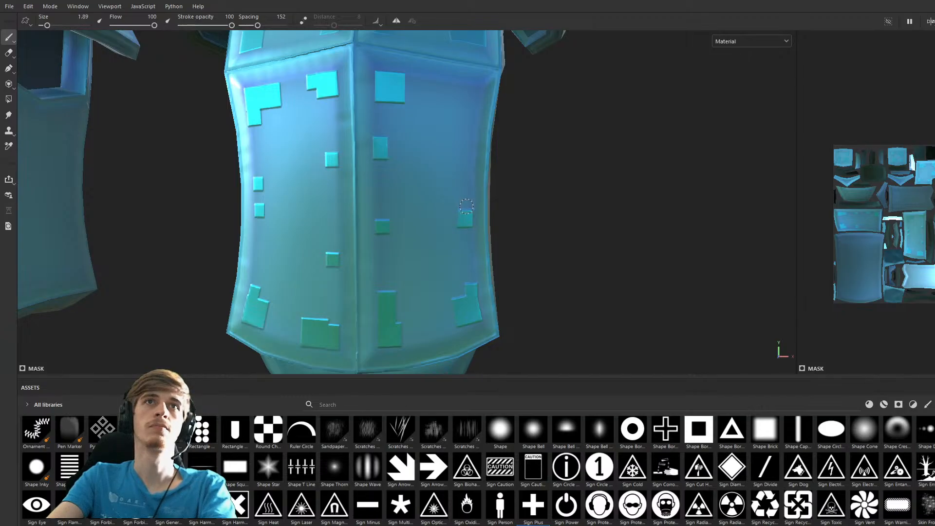
Stamp a size 3.15 square in the upper outer corner of this abdomen half and extend it inward with a size 1.89 square.
key(bracketright)
key(bracketright)
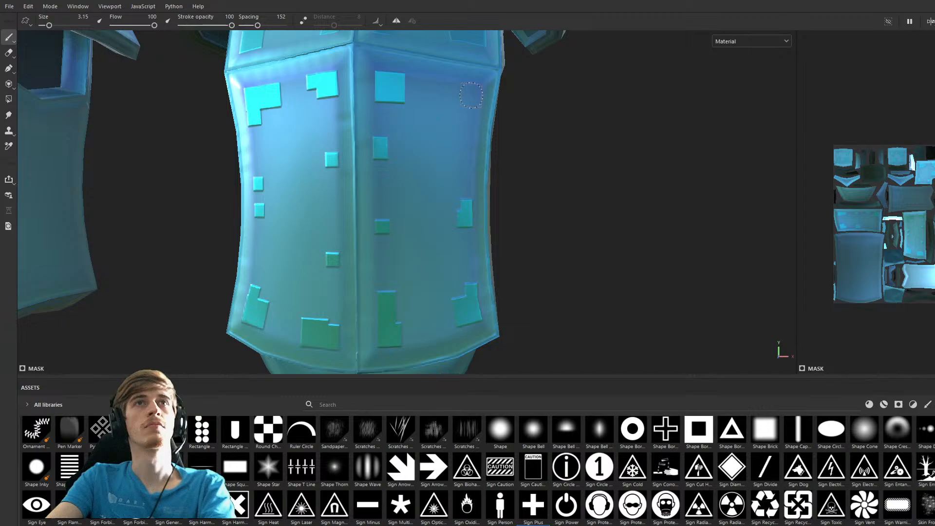
click(472, 95)
key(bracketleft)
click(456, 89)
Add size 1.89 squares beside and beneath the upper inner square, below the upper outer block, and beside the lower inner block.
click(409, 81)
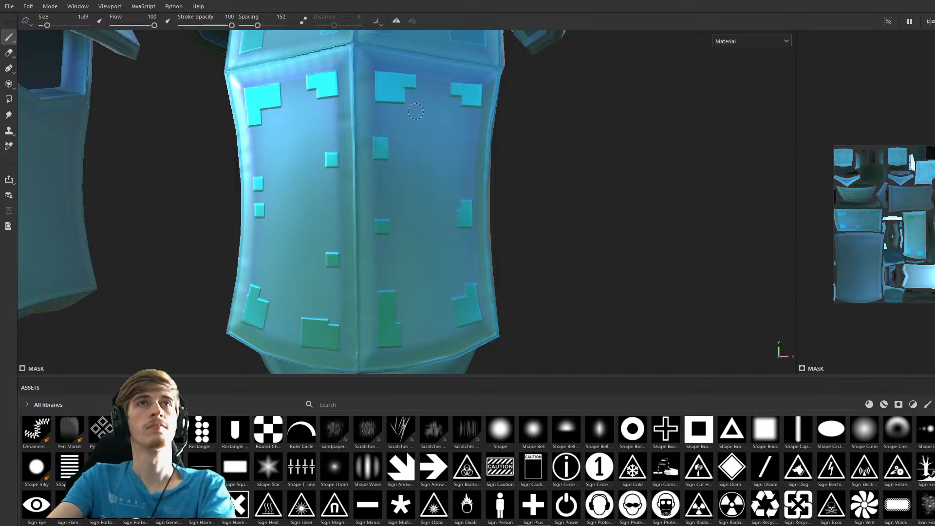
click(383, 108)
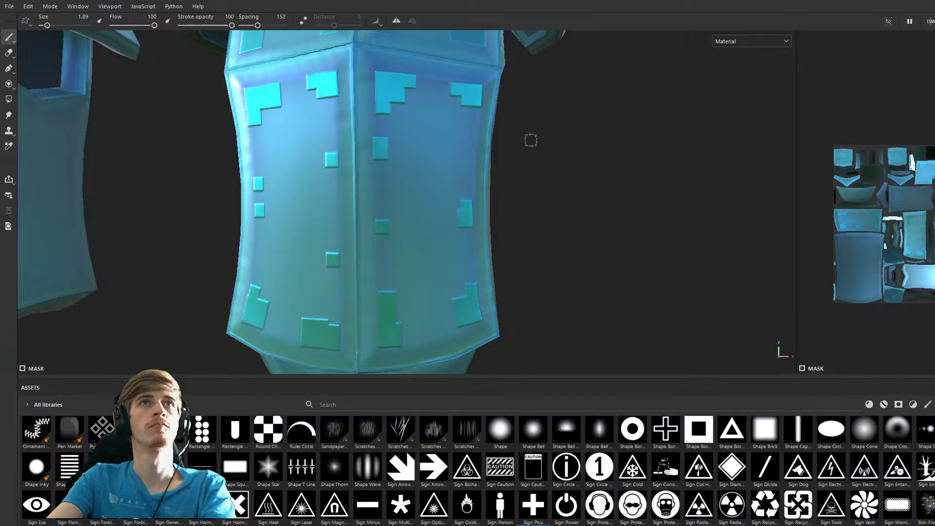
click(472, 129)
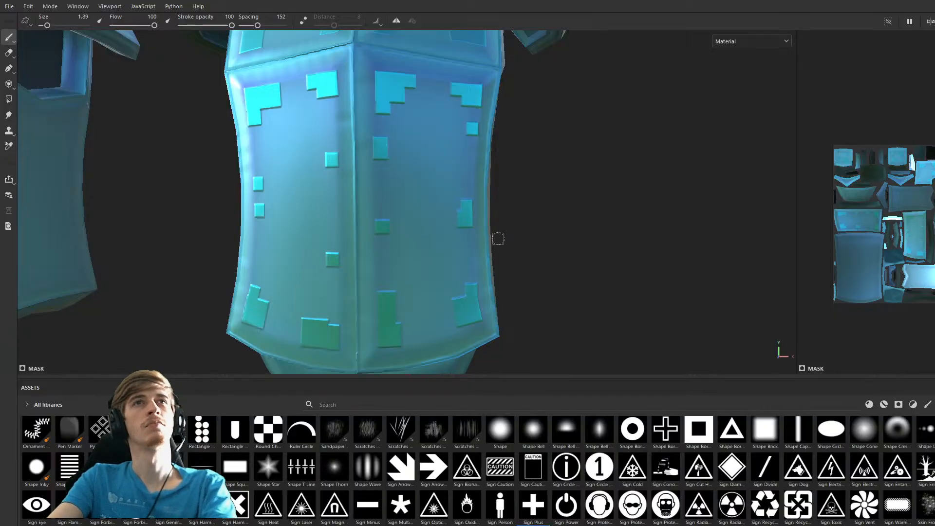
mouse_move(419, 247)
alt+mouse_down()
mouse_move(425, 263)
mouse_move(404, 324)
alt+mouse_up()
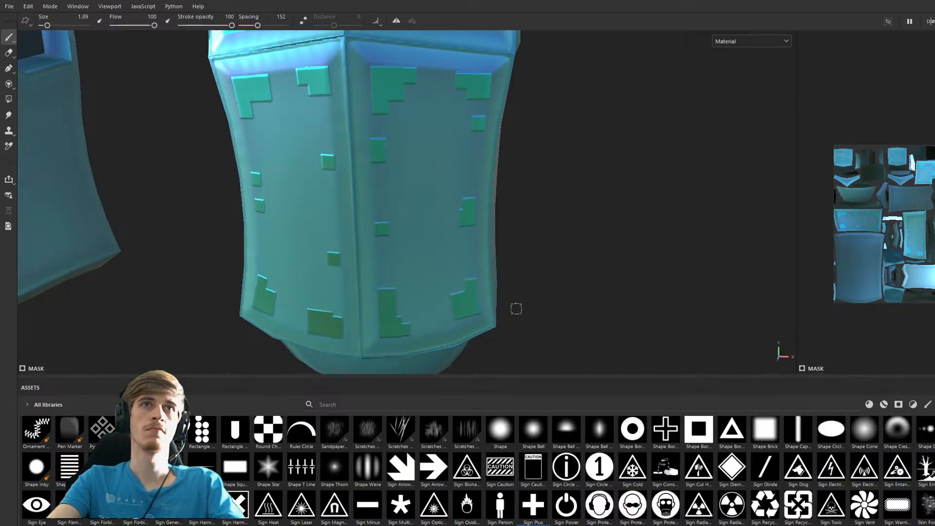
click(403, 331)
Examine the square decorations on the torso armour from several angles and distances and under rotated lighting.
alt+drag(530, 298, 796, 285)
scroll(471, 300, down, 3)
scroll(501, 278, down, 5)
alt+middle_drag(543, 286, 597, 195)
alt+drag(501, 238, 414, 230)
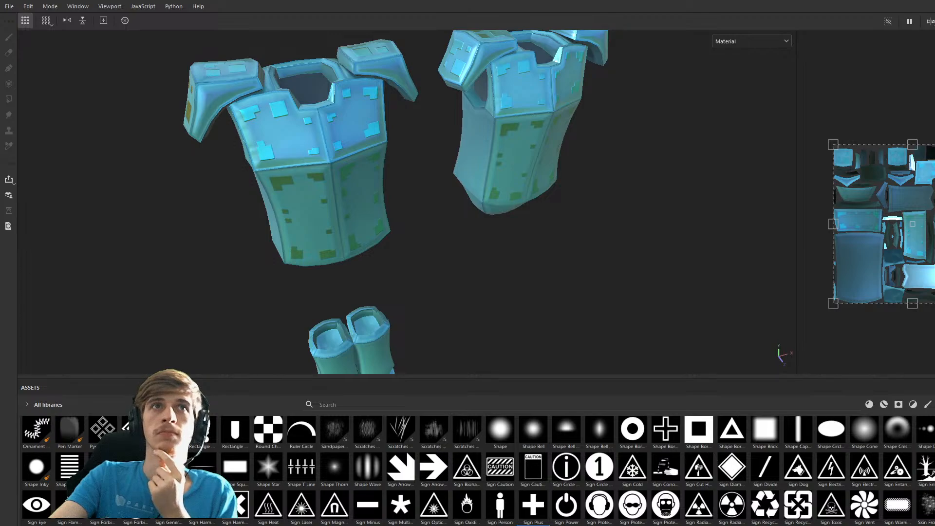
alt+drag(453, 223, 455, 195)
alt+middle_drag(455, 194, 499, 261)
scroll(464, 204, down, 5)
alt+drag(498, 261, 454, 229)
alt+middle_drag(455, 229, 461, 228)
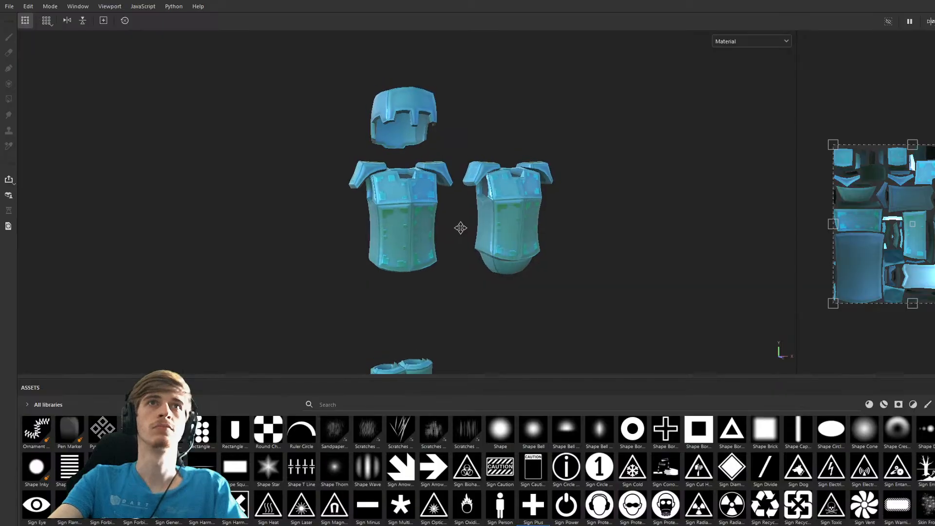
scroll(475, 234, up, 5)
alt+drag(476, 230, 483, 258)
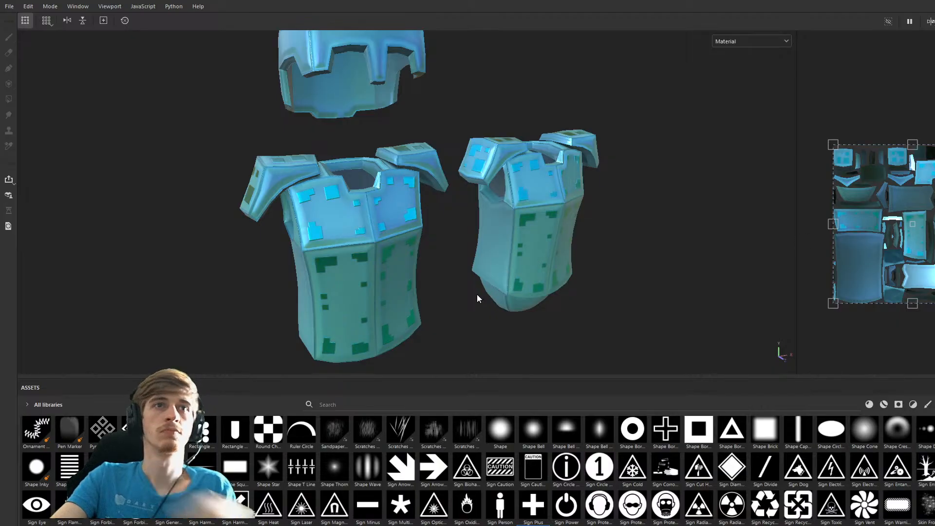
alt+drag(449, 289, 527, 292)
mouse_move(527, 291)
shift+right_down()
mouse_move(423, 290)
mouse_move(521, 305)
shift+right_up()
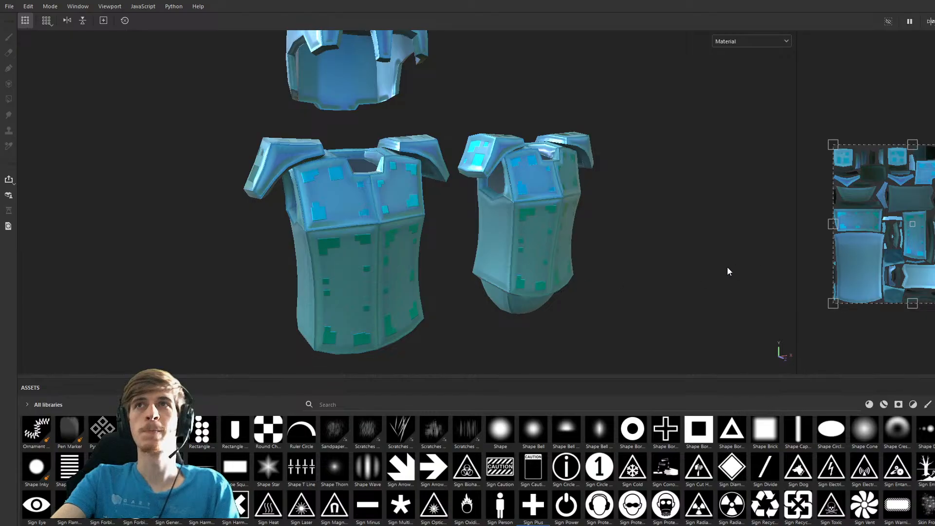
mouse_move(507, 261)
alt+mouse_down()
mouse_move(488, 282)
mouse_move(507, 294)
mouse_move(580, 301)
mouse_move(699, 277)
mouse_move(667, 268)
mouse_move(502, 269)
mouse_move(525, 266)
mouse_move(536, 298)
mouse_move(444, 286)
mouse_move(318, 297)
mouse_move(503, 262)
alt+mouse_up()
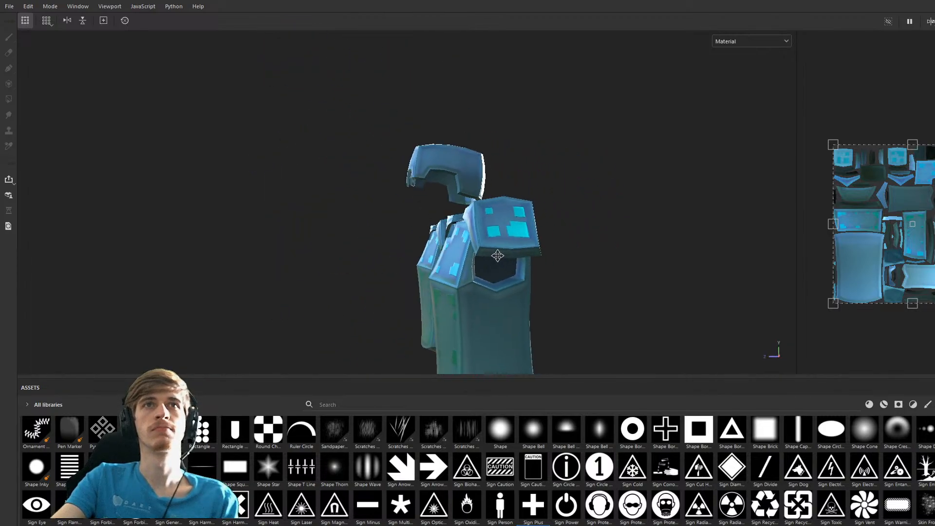
Stamp a size 4.73 square in the lower front corner of the torso's bare side panel below the armhole.
alt+middle_drag(504, 262, 413, 157)
scroll(427, 207, up, 2)
alt+middle_drag(426, 208, 456, 216)
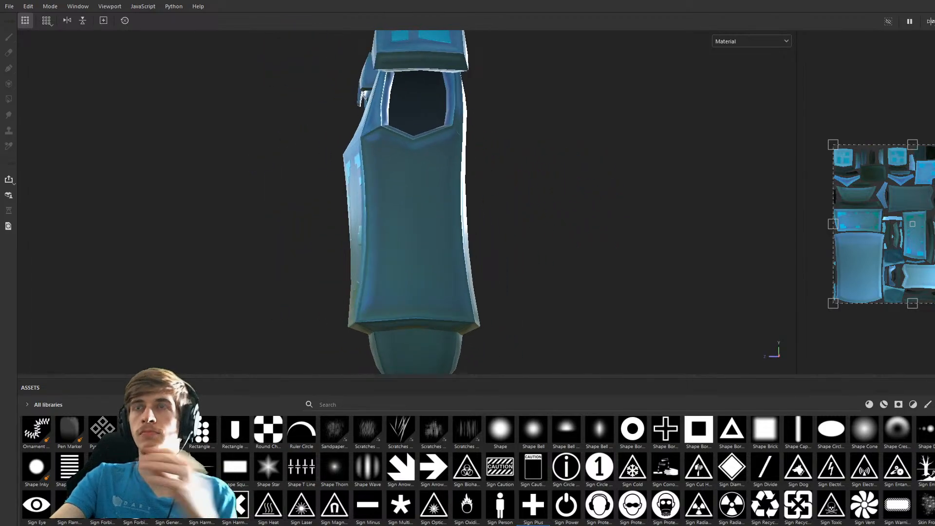
key(1)
mouse_move(463, 223)
alt+mouse_down()
mouse_move(466, 240)
mouse_move(454, 222)
alt+mouse_up()
alt+middle_drag(455, 234, 441, 218)
scroll(441, 219, up, 2)
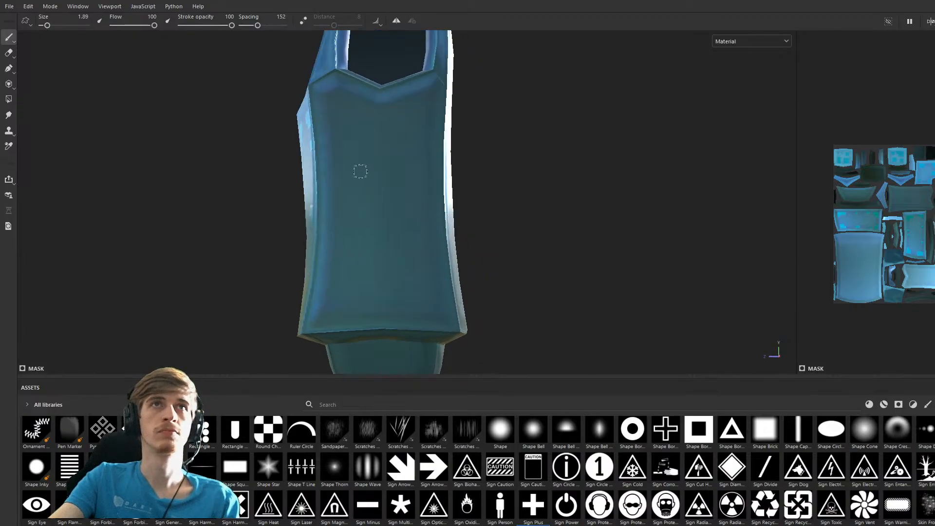
alt+middle_drag(361, 171, 377, 165)
key(bracketright)
key(bracketright)
key(bracketright)
key(bracketright)
key(bracketright)
key(bracketright)
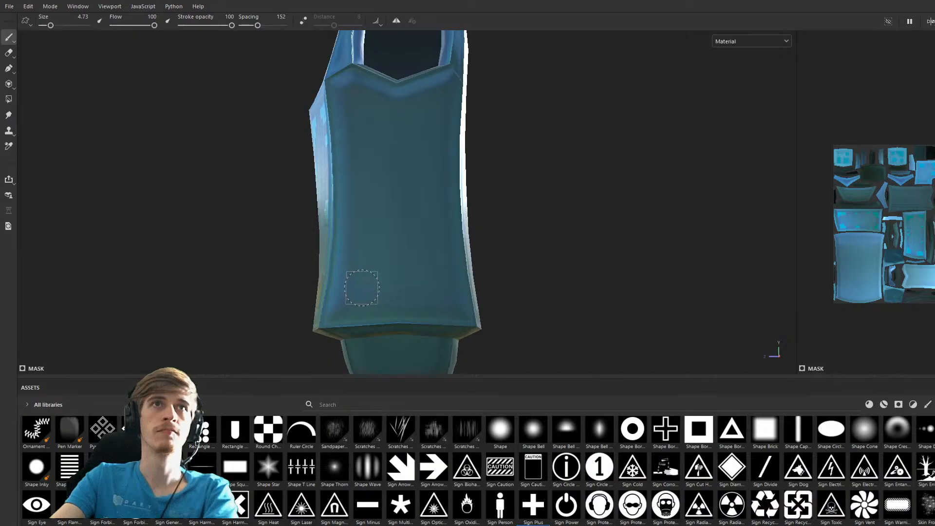
click(362, 288)
Stamp two overlapping size 3.15 squares in the side panel's lower rear corner and top them with a size 2.48 square.
key(bracketleft)
key(bracketleft)
key(bracketleft)
click(441, 292)
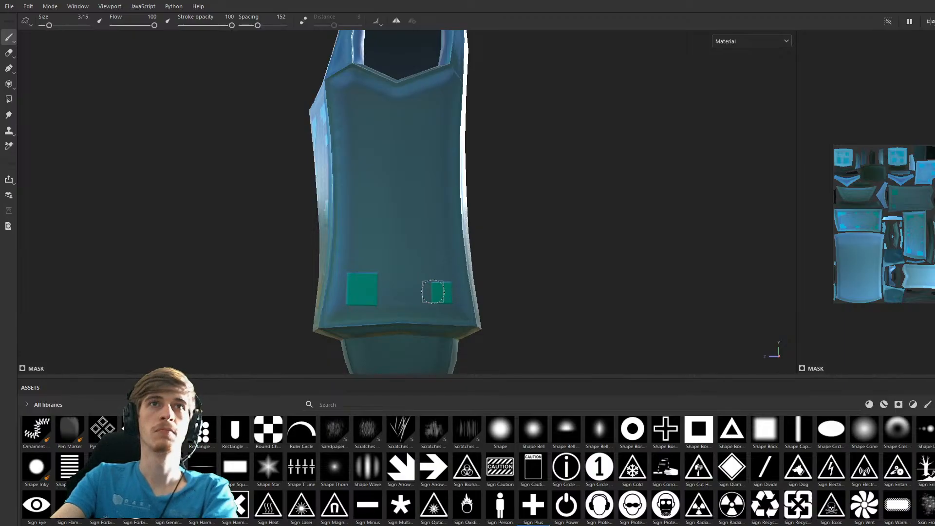
click(430, 294)
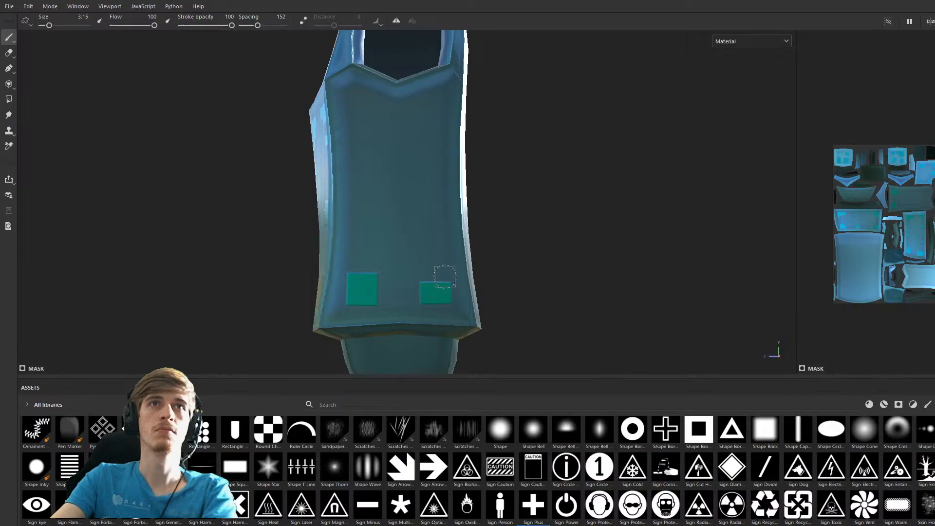
key(bracketleft)
key(bracketleft)
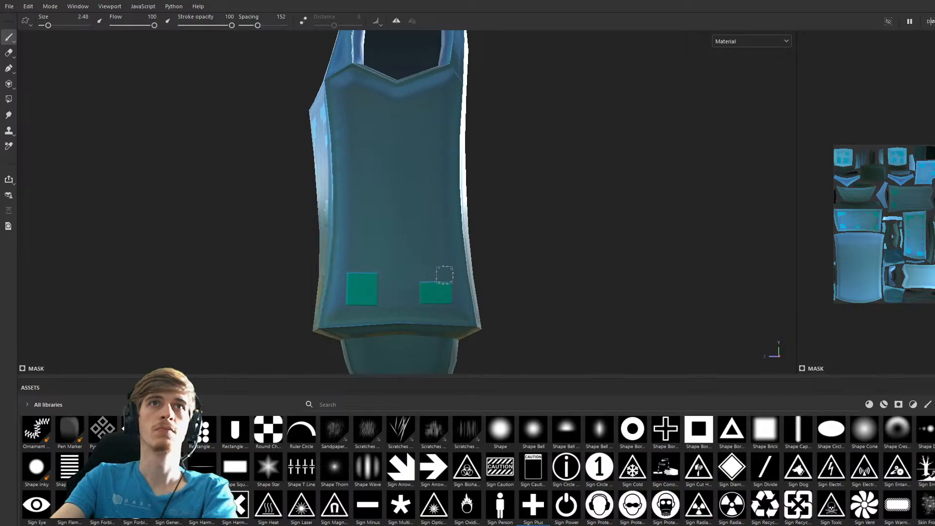
click(443, 276)
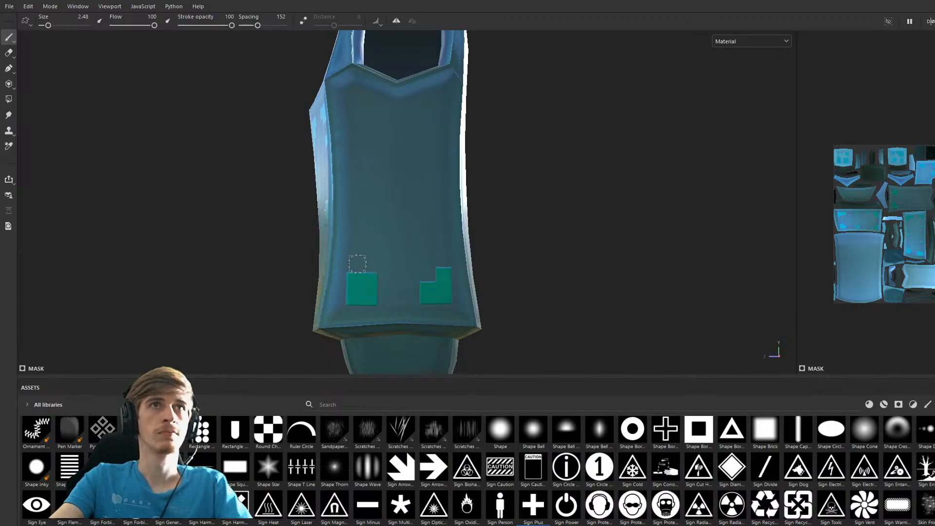
Stamp size 2.48 squares atop the lower front block, in the upper front corner, and as an overlapping vertical pair in the upper rear corner.
click(356, 266)
key(ctrl+z)
click(355, 266)
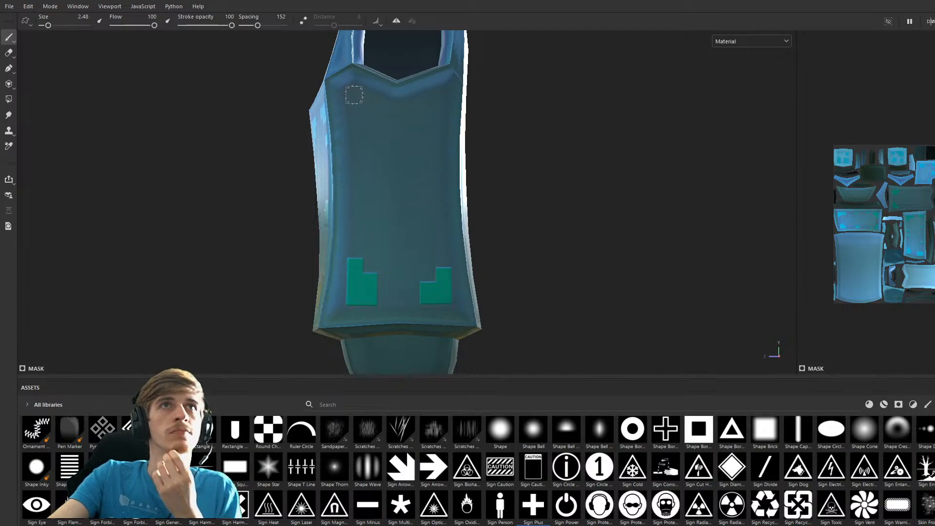
click(354, 94)
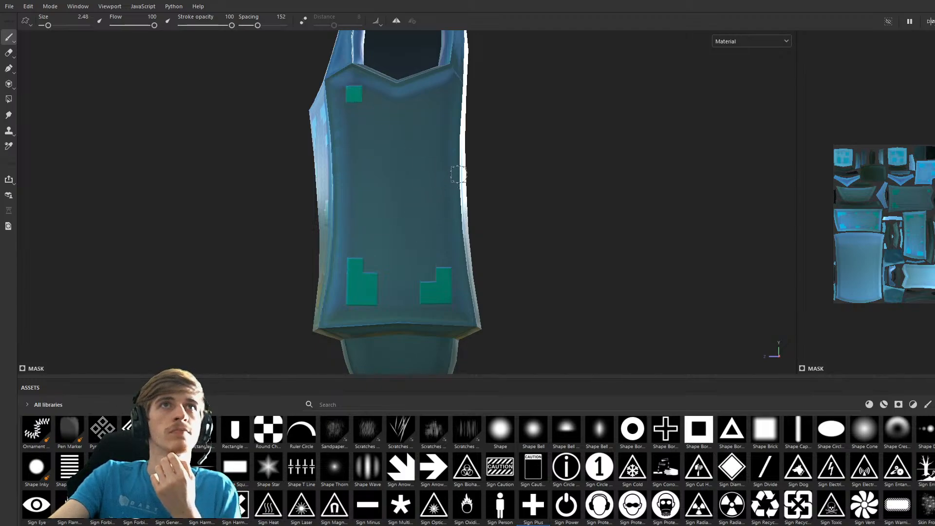
click(436, 130)
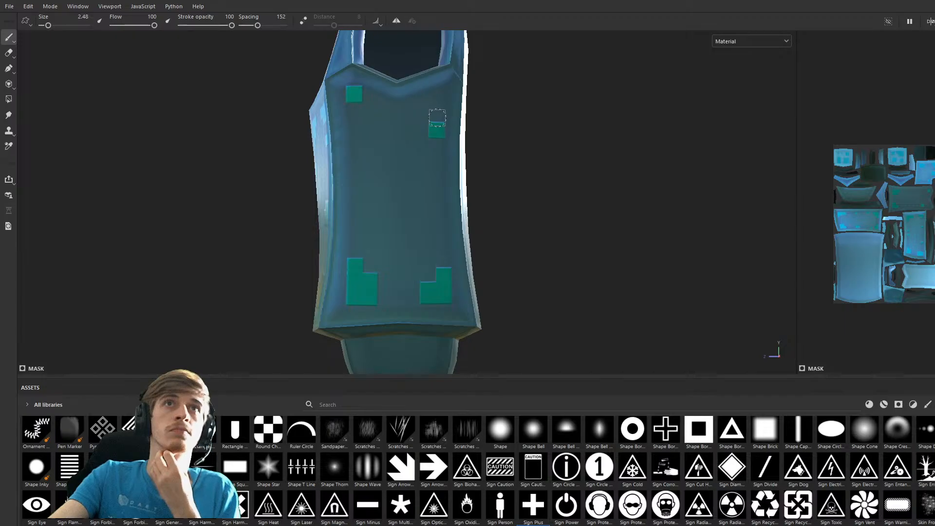
click(437, 117)
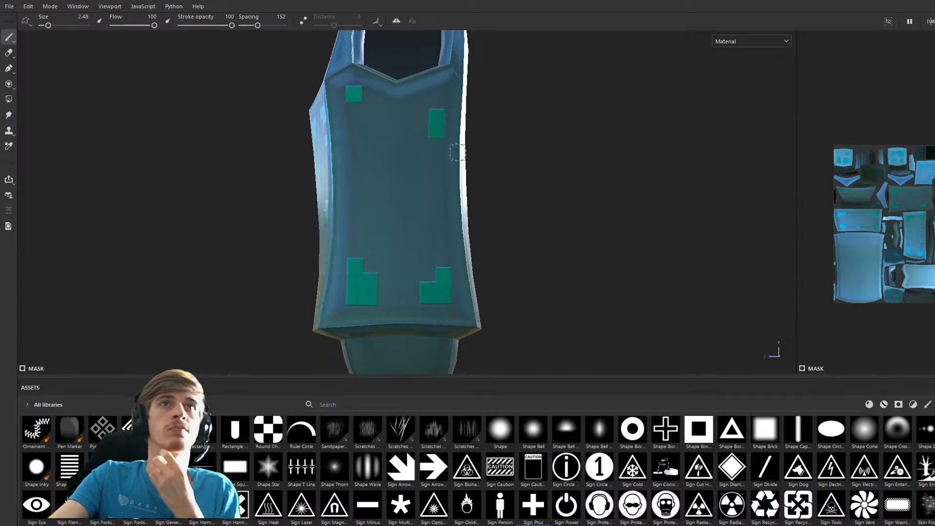
Add size 1.89 squares at the side panel's bottom centre, along its front and rear edges, and overlapping both upper corner blocks.
key(bracketleft)
click(355, 218)
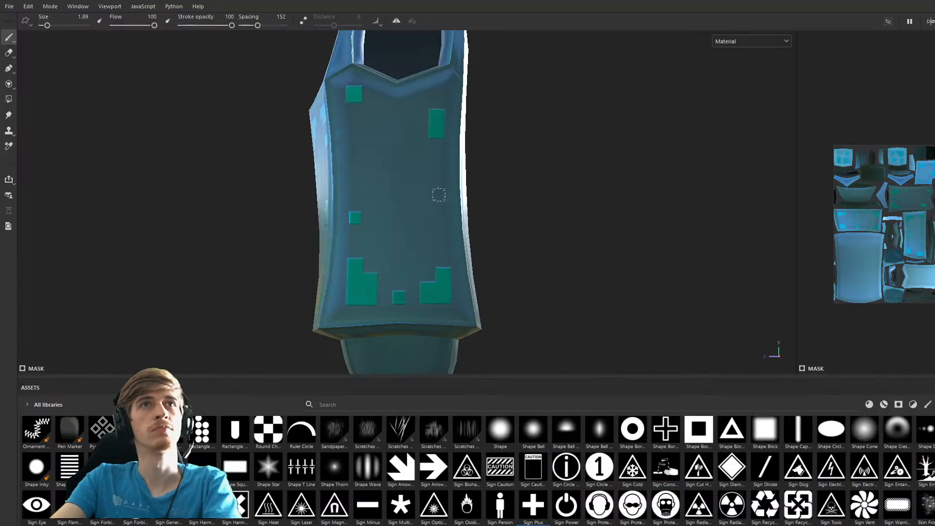
click(438, 184)
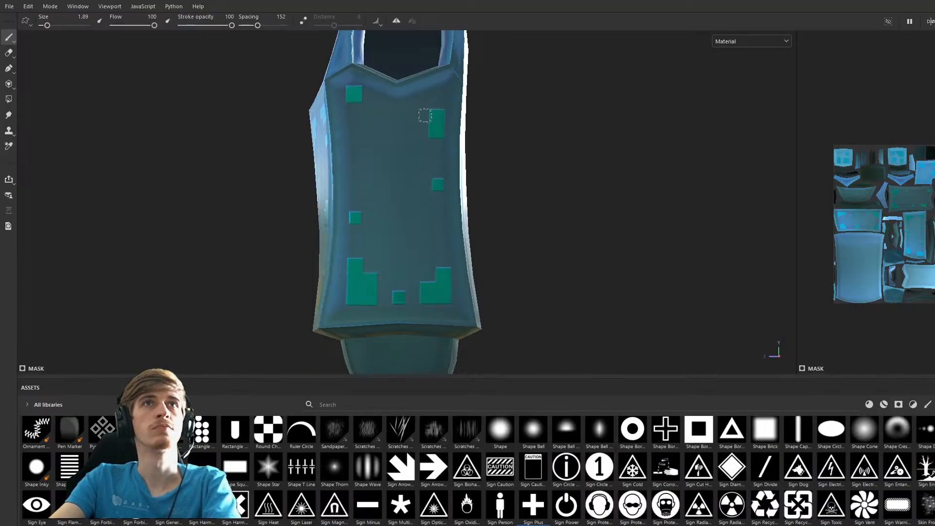
click(425, 116)
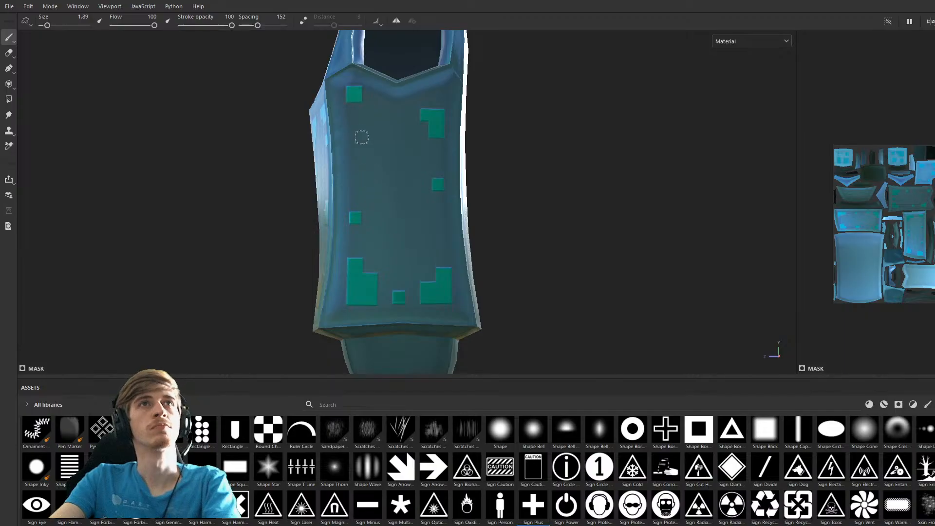
click(352, 105)
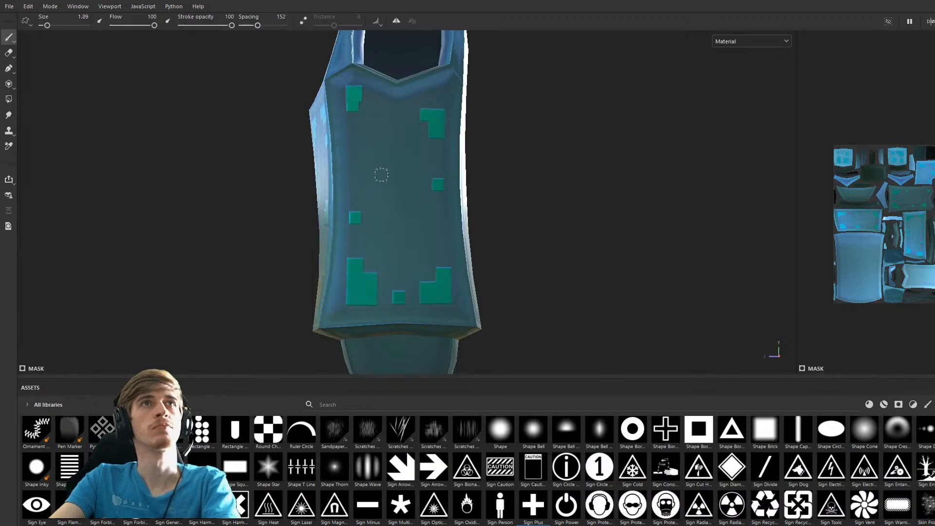
Stamp size 1.89 squares at the side panel's upper centre and on the upper part of its front edge.
click(390, 106)
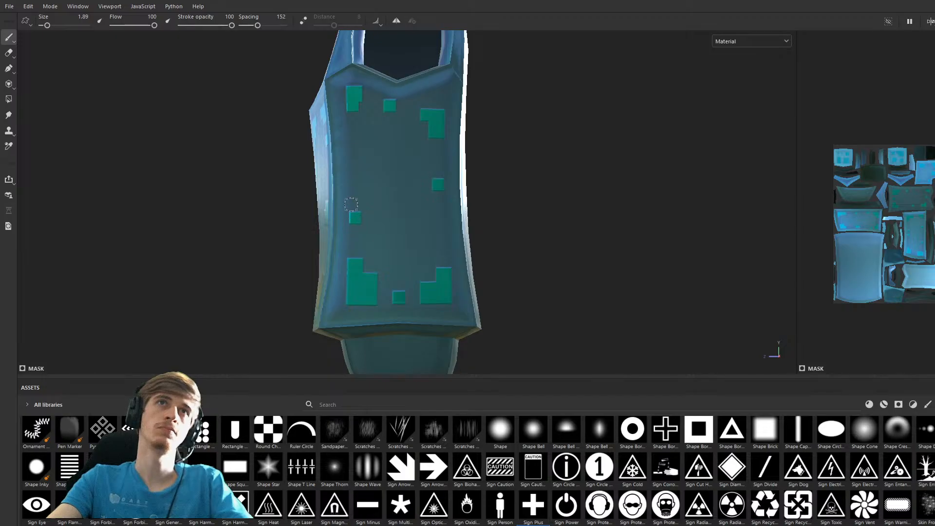
click(357, 165)
click(356, 158)
mouse_move(387, 189)
mouse_down()
mouse_move(448, 225)
mouse_move(411, 244)
mouse_move(451, 229)
mouse_move(520, 240)
mouse_move(538, 263)
mouse_move(484, 265)
mouse_move(544, 225)
mouse_move(447, 236)
mouse_move(378, 202)
mouse_move(478, 235)
mouse_move(390, 249)
mouse_move(248, 247)
mouse_move(189, 234)
mouse_move(440, 244)
mouse_move(448, 270)
mouse_move(430, 292)
mouse_up()
key(ctrl+z)
On the opposite side panel, stamp a size 1.89 square in the upper rear corner and a larger block with a small offshoot in the upper front corner.
scroll(465, 198, up, 4)
alt+middle_drag(466, 198, 463, 201)
scroll(457, 208, up, 3)
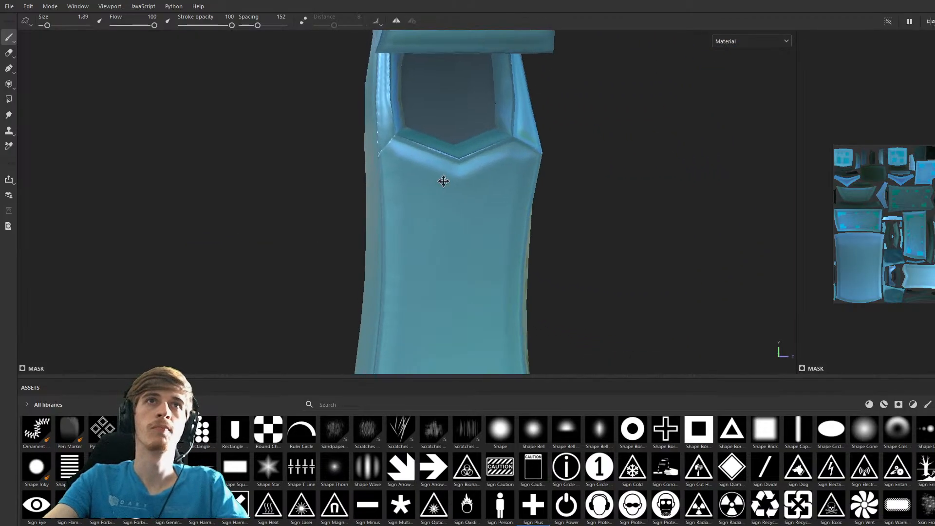
click(424, 164)
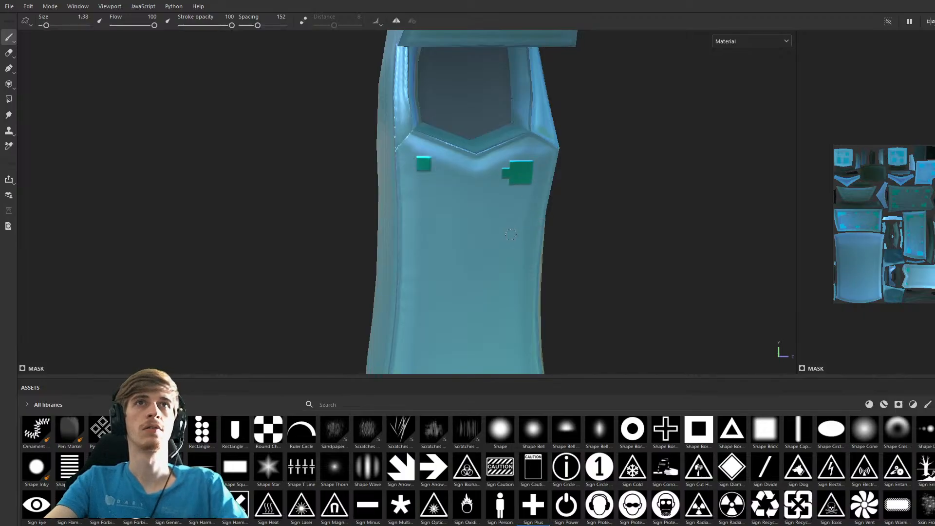
Stamp a size 3.9 square in this panel's lower rear corner, extend it upward, and stamp a smaller square in the lower front corner.
alt+drag(519, 262, 500, 229)
scroll(499, 244, down, 1)
alt+middle_drag(499, 249, 491, 232)
mouse_move(490, 231)
alt+mouse_down()
mouse_move(481, 256)
mouse_move(479, 244)
alt+mouse_up()
mouse_move(402, 272)
ctrl+right_down()
mouse_move(432, 272)
mouse_move(398, 273)
ctrl+right_up()
click(402, 273)
click(469, 275)
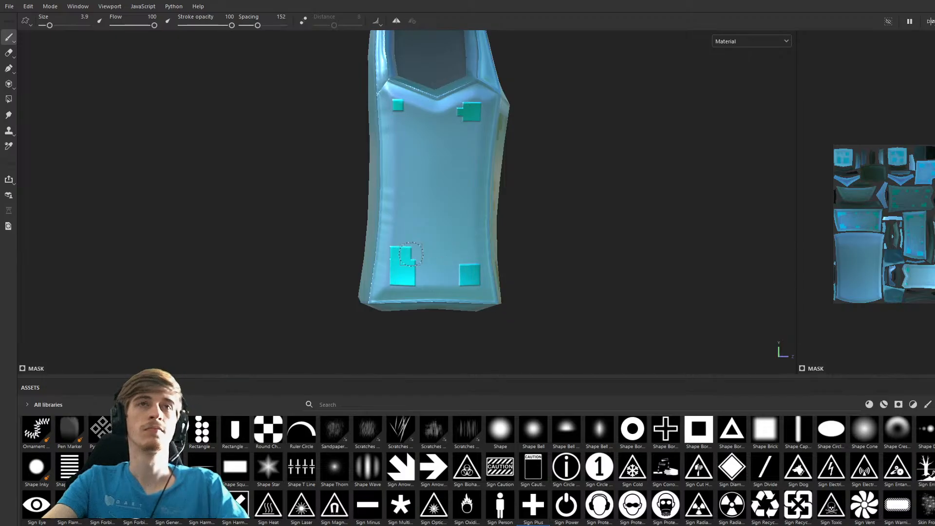
click(400, 254)
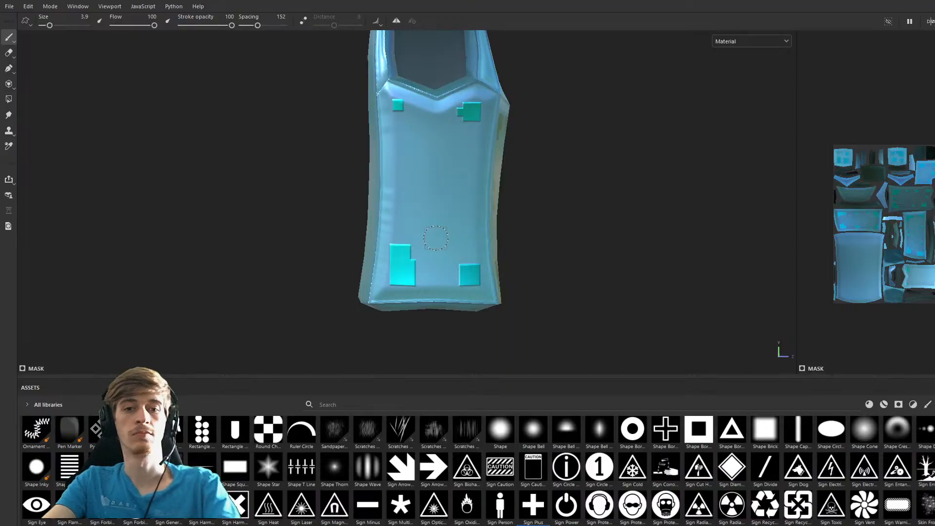
Stamp a size 2.48 square on the upper rear edge and add overlapping size 1.38 squares beneath it and around the lower front square.
key(bracketleft)
key(bracketleft)
click(400, 145)
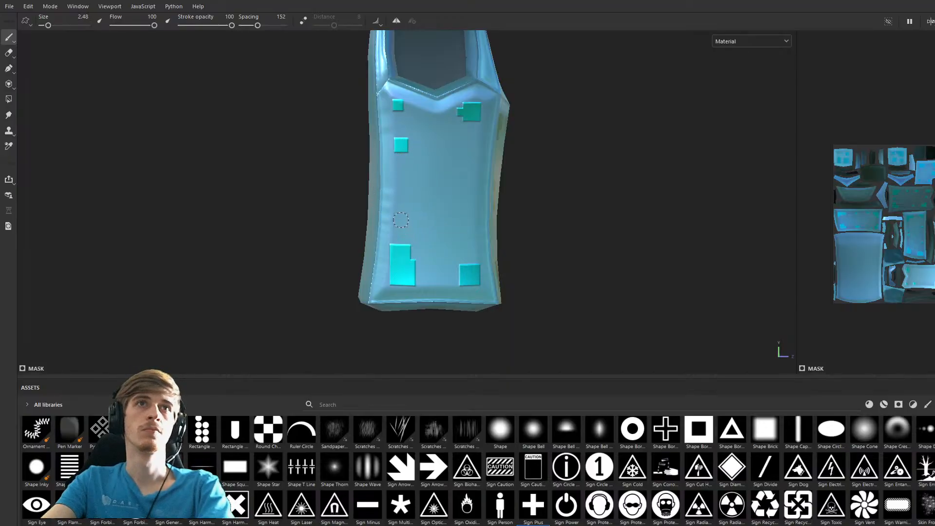
key(bracketleft)
key(bracketleft)
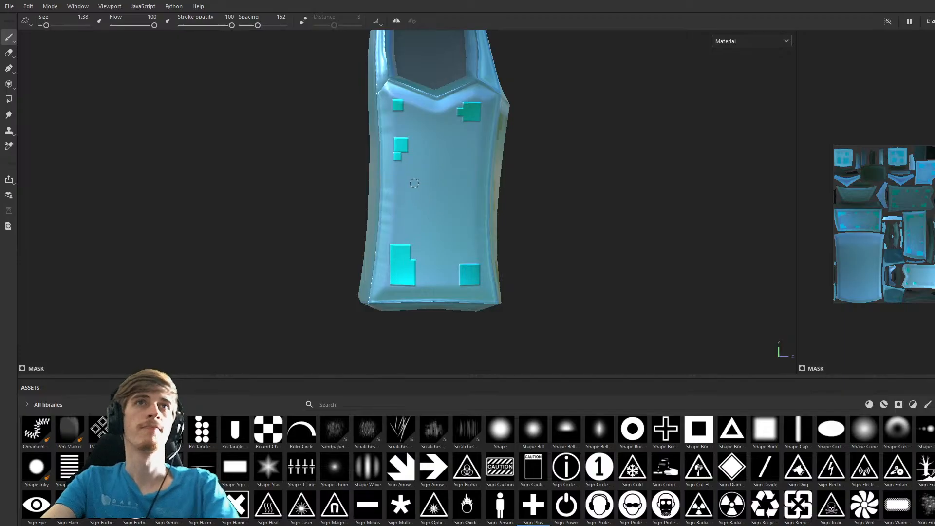
click(398, 155)
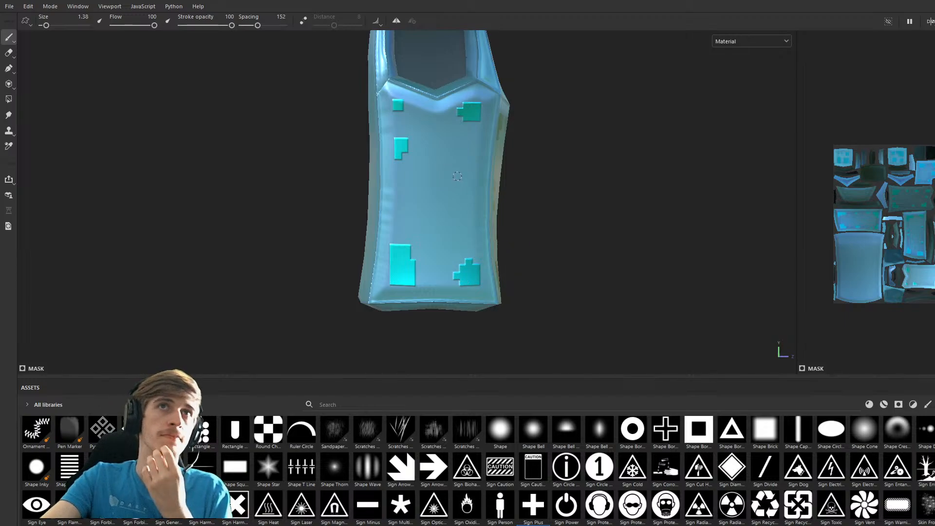
Stamp a size 3.15 square on the panel's front edge, below the upper front block.
ctrl+right_drag(470, 179, 490, 178)
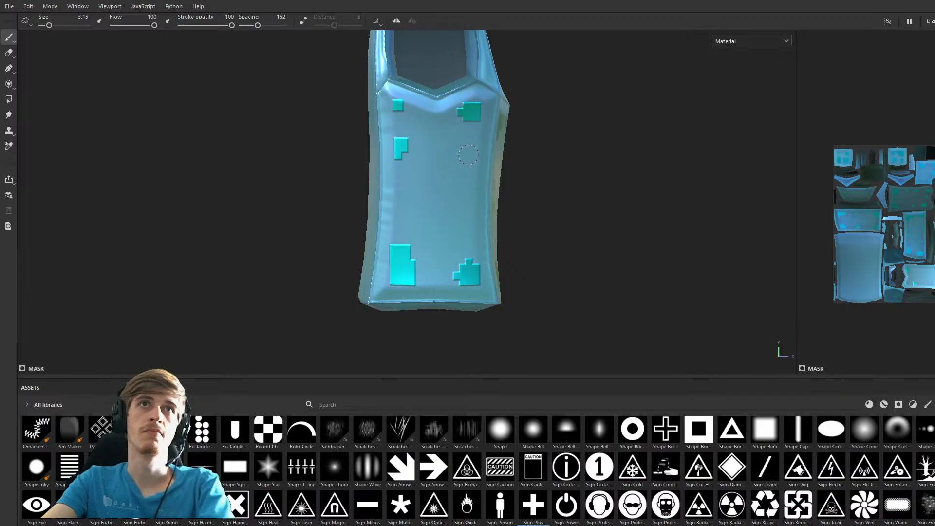
click(468, 166)
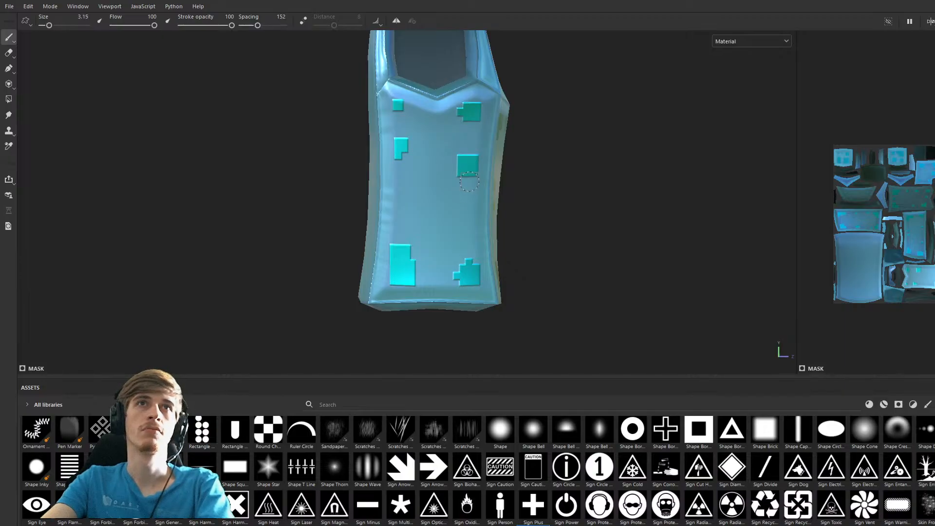
Extend the side panel's front-edge block downward with a smaller square and stamp two size 1.89 squares beneath it.
click(469, 182)
ctrl+right_drag(470, 204, 468, 210)
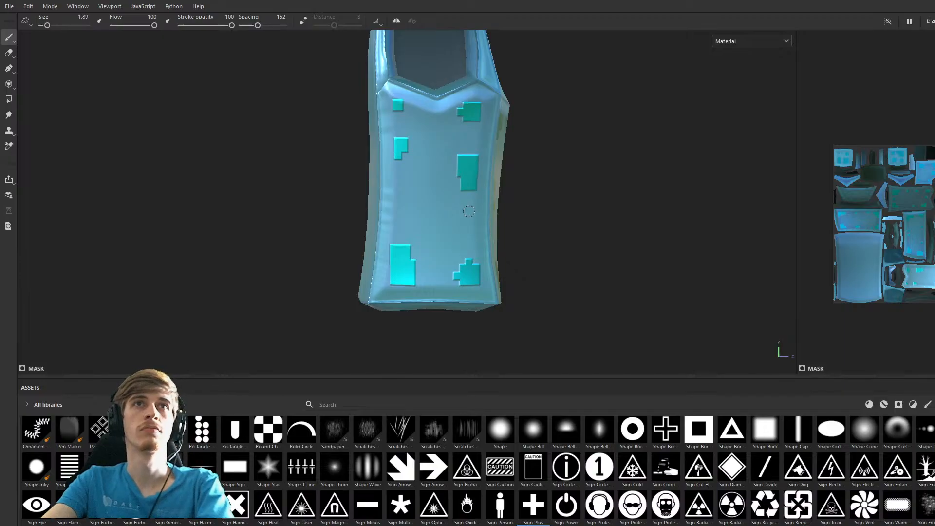
click(469, 213)
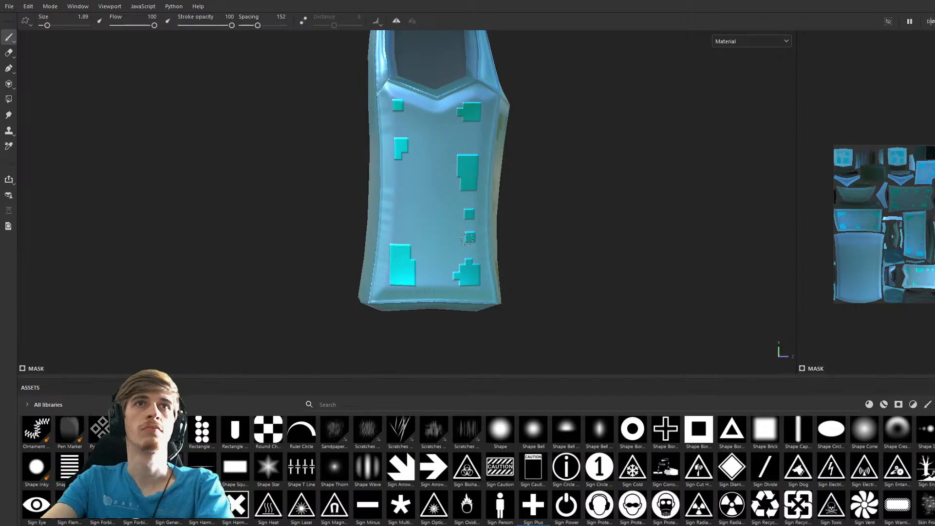
Stamp a size 1.89 square midway down the rear edge and size 3.15 squares overlapping the upper rear square and lower rear block.
click(399, 197)
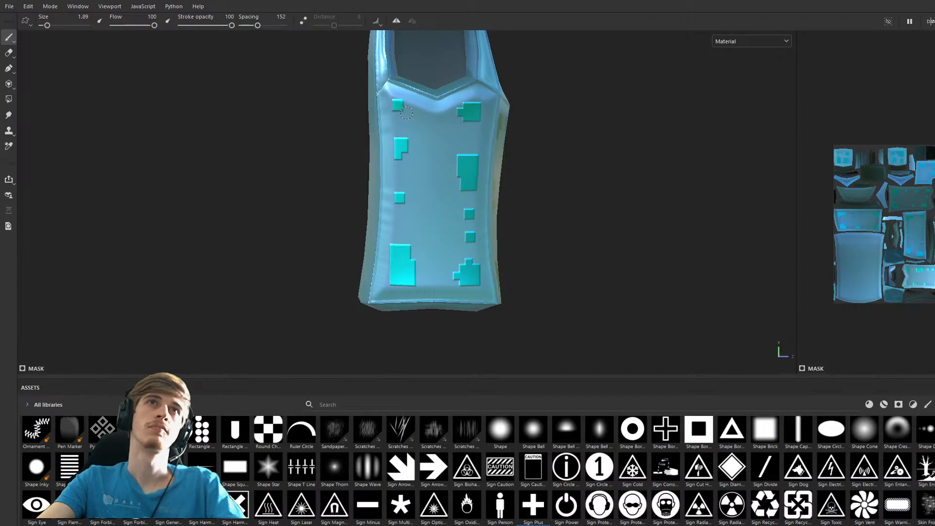
ctrl+right_drag(406, 113, 410, 115)
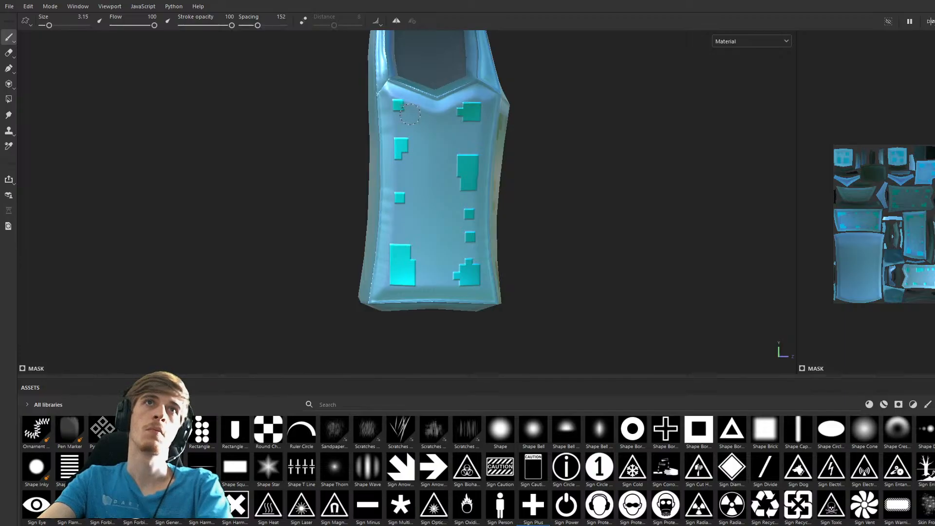
click(410, 114)
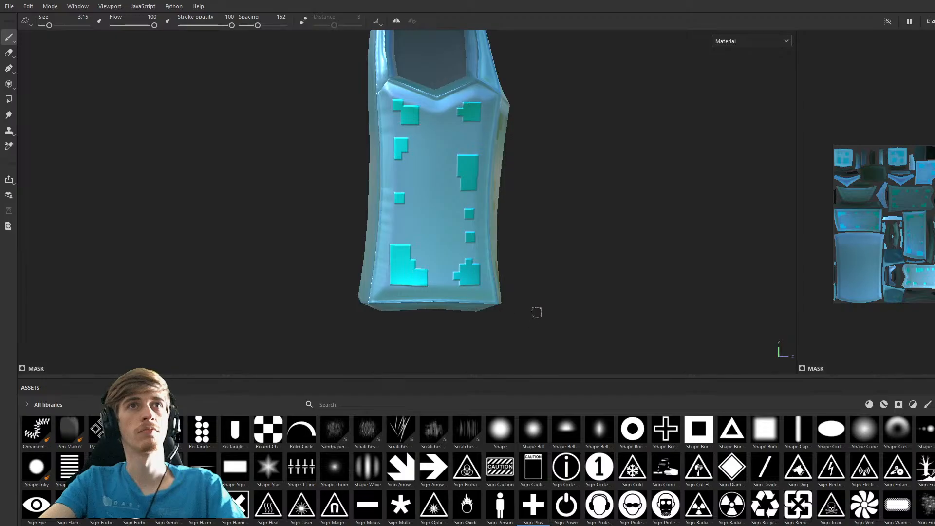
Stamp a size 1.89 square on the front face of the shoulder pad, near its upper outer corner.
alt+drag(552, 277, 290, 265)
scroll(528, 270, down, 3)
alt+middle_drag(565, 234, 451, 247)
alt+drag(451, 246, 417, 236)
scroll(417, 236, up, 3)
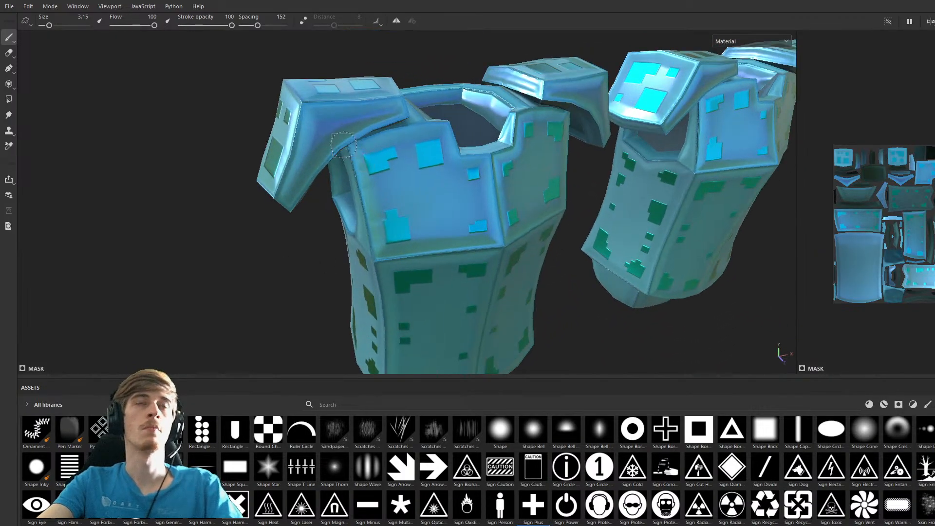
alt+middle_drag(345, 155, 418, 193)
scroll(418, 191, up, 1)
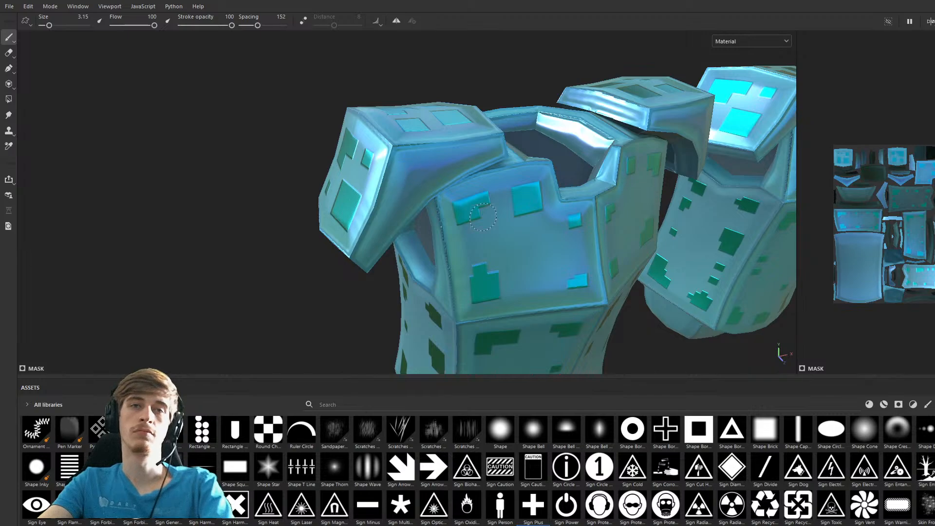
key(bracketleft)
key(bracketleft)
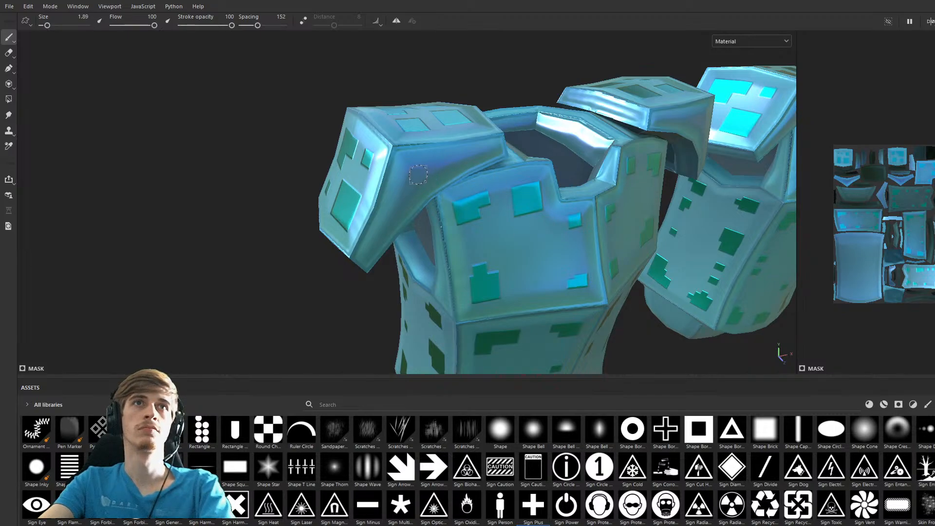
click(417, 174)
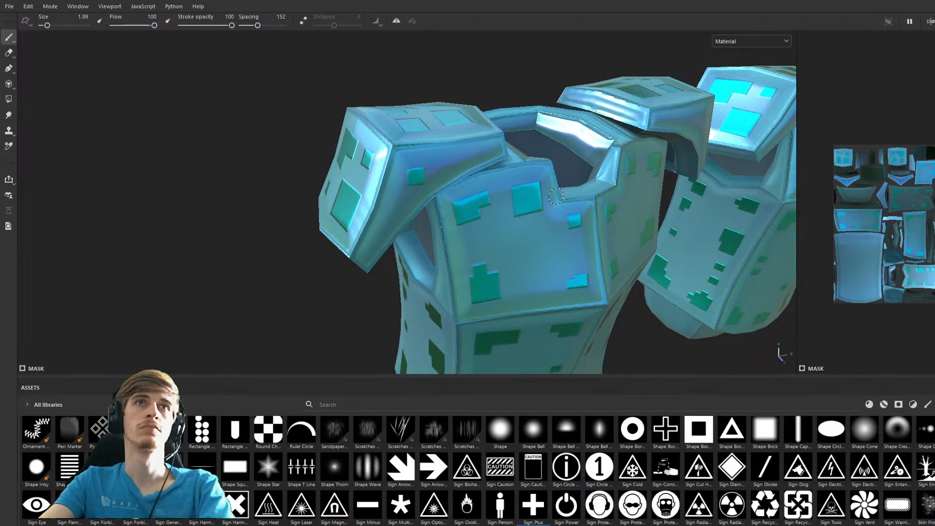
Stamp size 1.89 squares on the back faces of both shoulder pads, near their upper outer corners.
alt+drag(580, 208, 528, 196)
alt+middle_drag(528, 196, 169, 244)
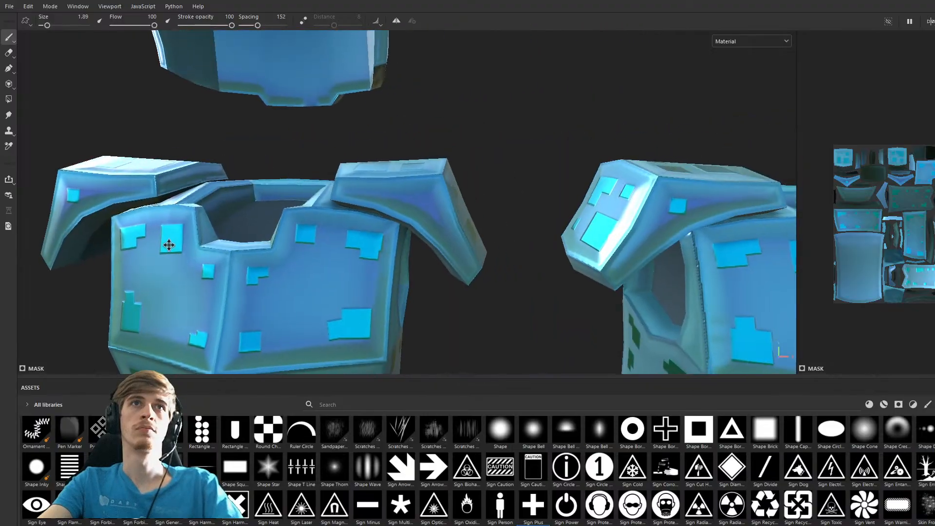
mouse_move(433, 216)
alt+mouse_down()
mouse_move(438, 198)
mouse_move(423, 201)
mouse_move(424, 187)
mouse_move(473, 205)
mouse_move(628, 228)
mouse_move(567, 243)
alt+mouse_up()
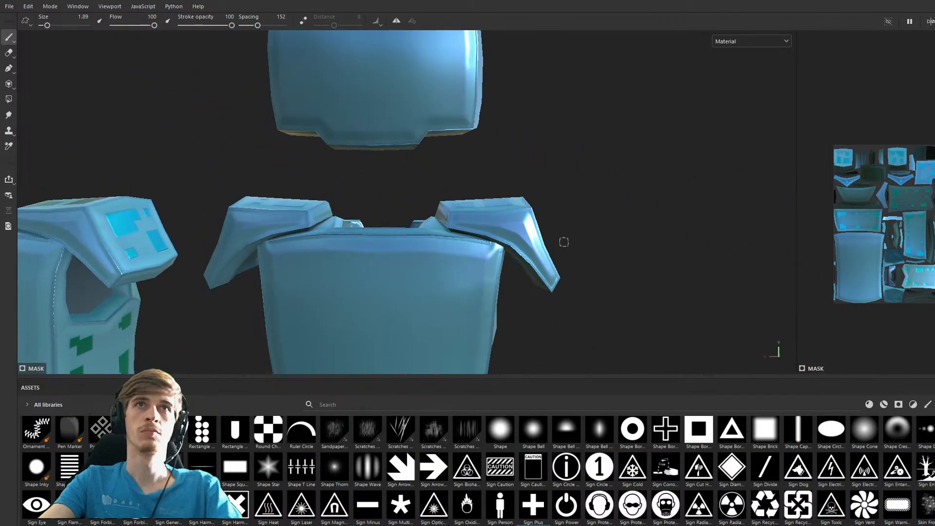
click(517, 228)
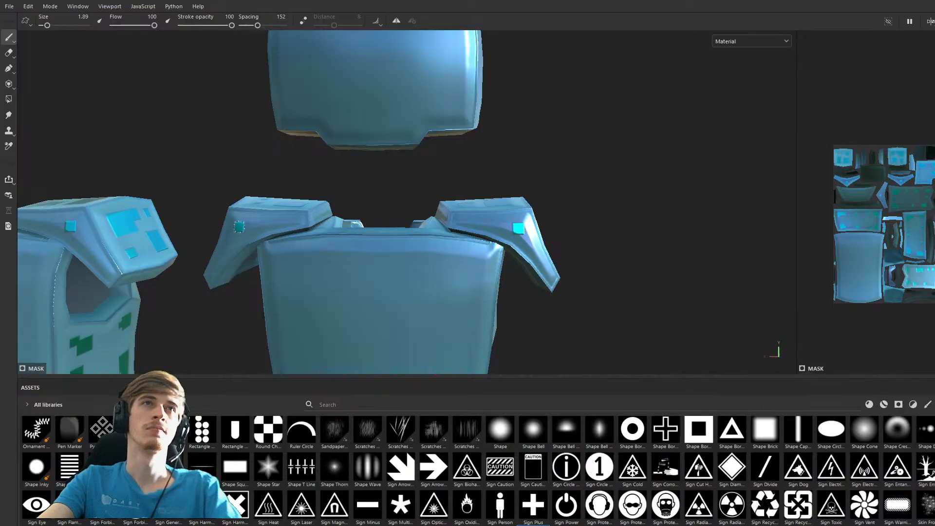
Stamp a large square in the back panel's lower right corner and a size 5.64 square in its lower left corner.
alt+drag(412, 206, 483, 251)
scroll(483, 253, up, 3)
alt+middle_drag(483, 256, 468, 276)
ctrl+right_drag(485, 285, 509, 285)
click(483, 281)
key([)
click(356, 286)
scroll(452, 203, down, 1)
alt+drag(451, 203, 411, 139)
key(ctrl+z)
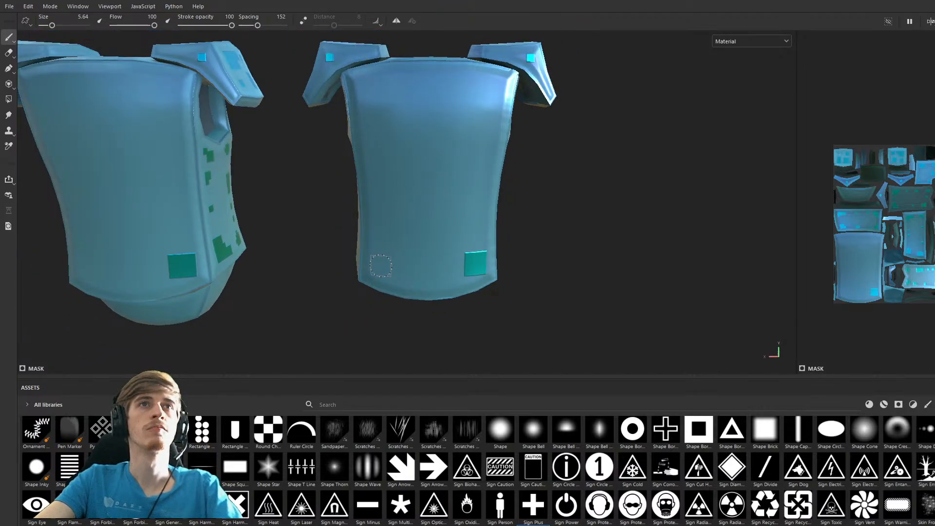
click(381, 266)
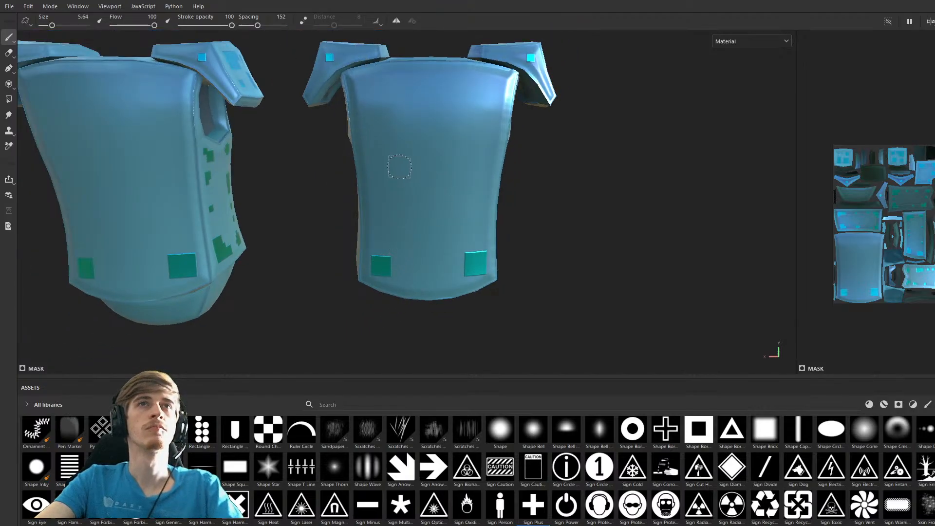
Stamp two overlapping squares in the back panel's upper left corner and a larger one in the upper right, extended downward at size 4.73.
click(368, 91)
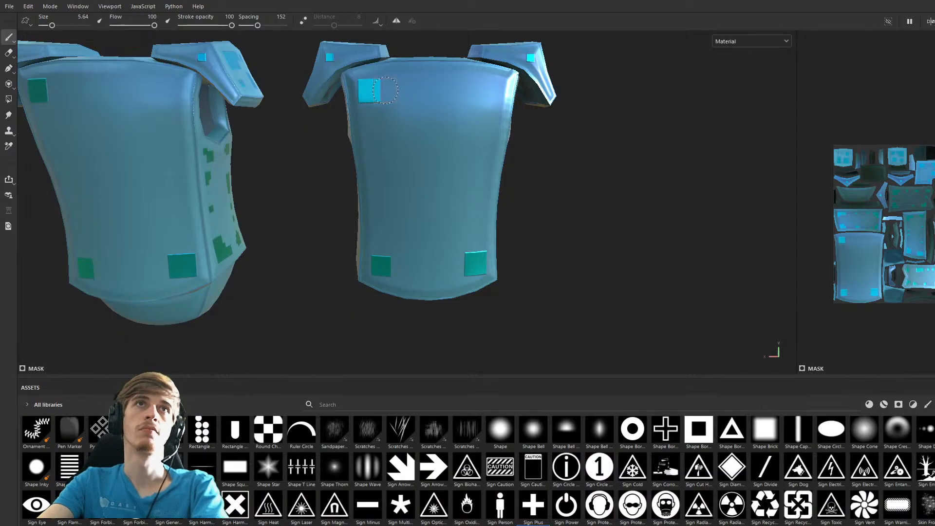
click(386, 86)
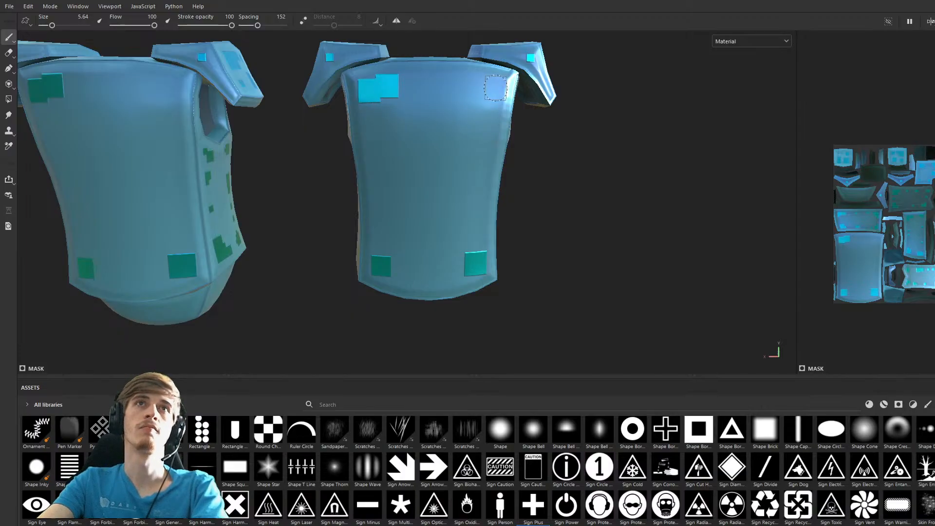
click(487, 95)
key(bracketleft)
key(bracketleft)
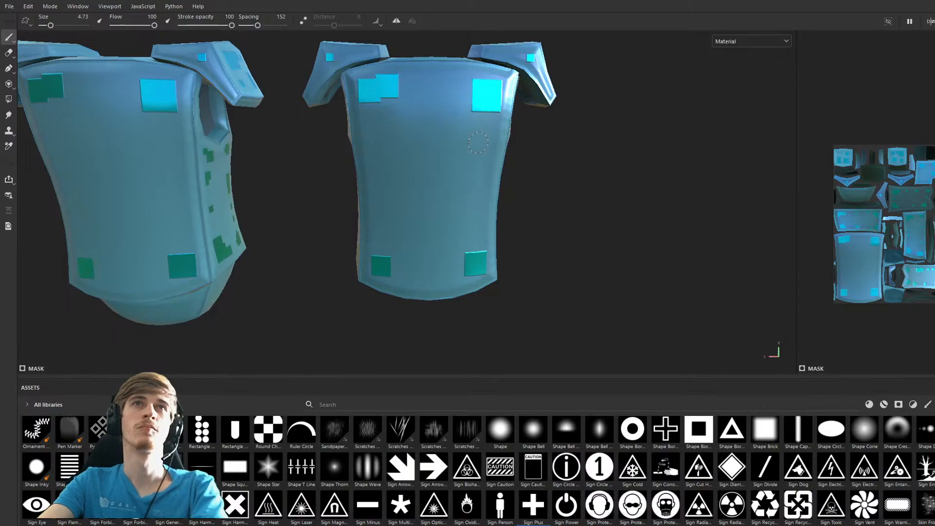
click(491, 119)
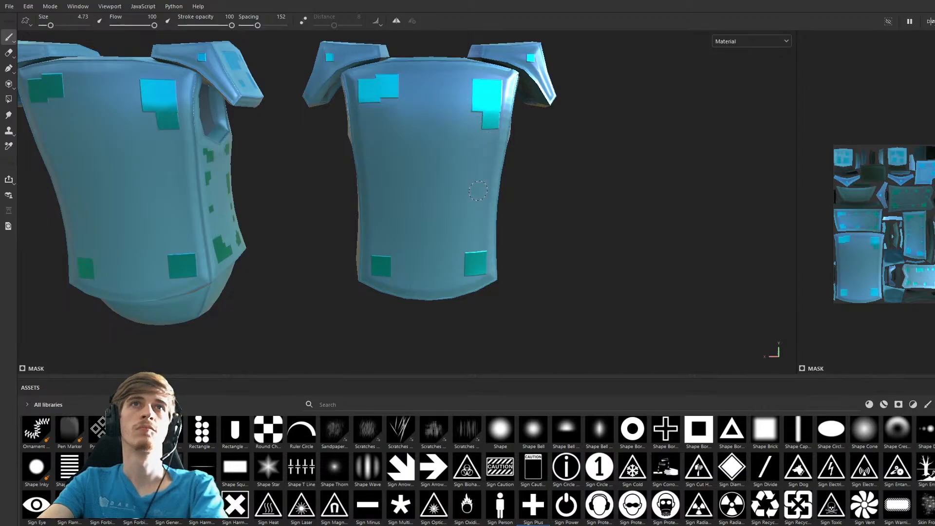
Add size 3.15 squares on top of the back panel's lower left block, separately above it, and beneath the upper left block.
key(bracketleft)
key(bracketleft)
click(376, 251)
click(378, 242)
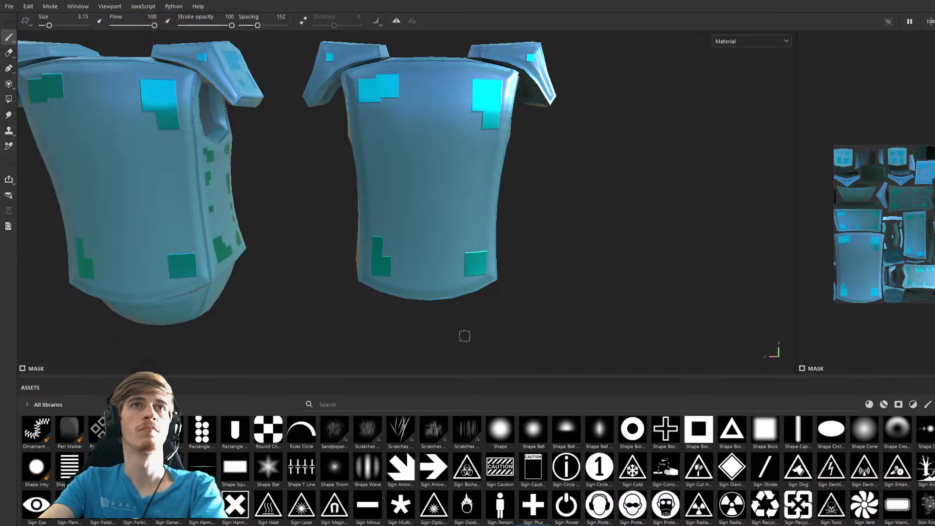
key(ctrl+z)
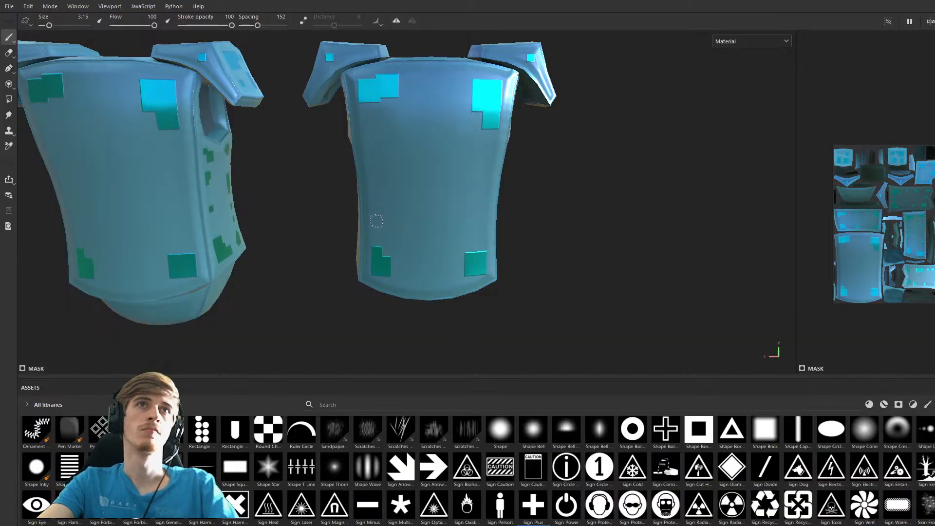
click(376, 219)
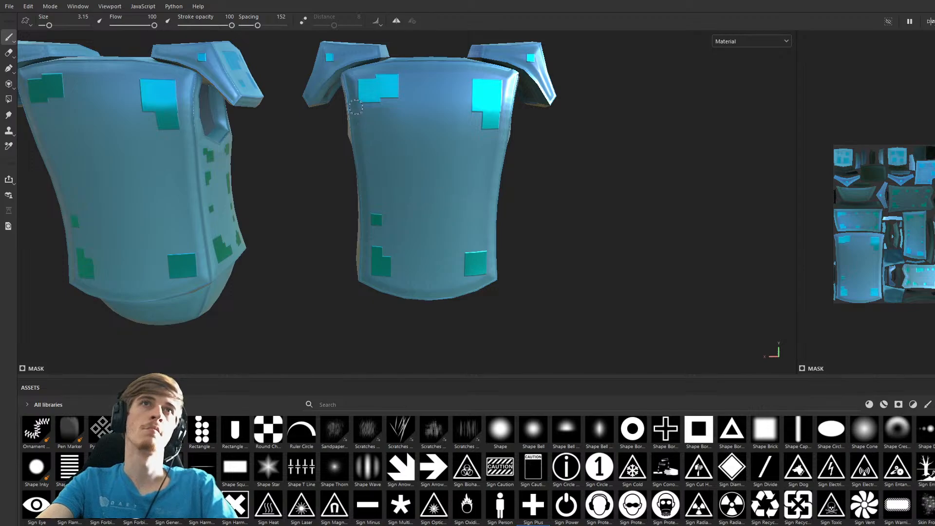
click(370, 106)
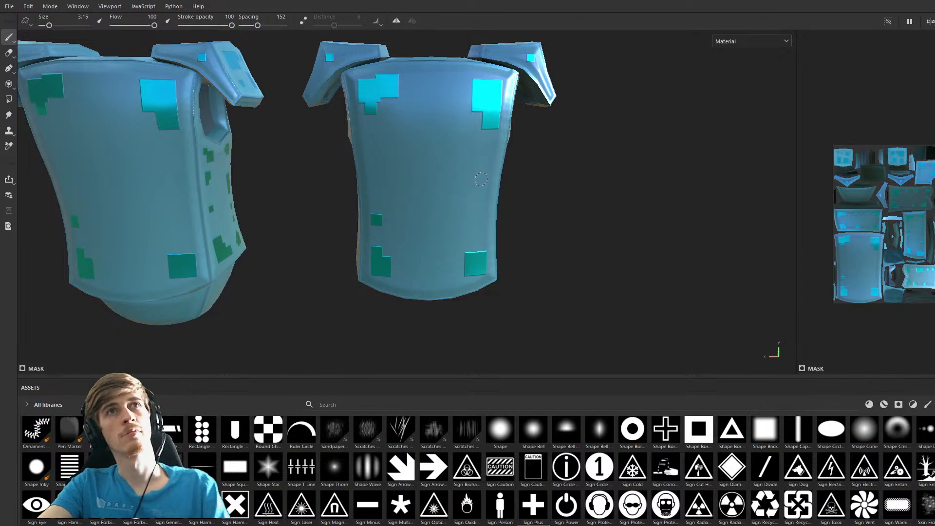
click(482, 247)
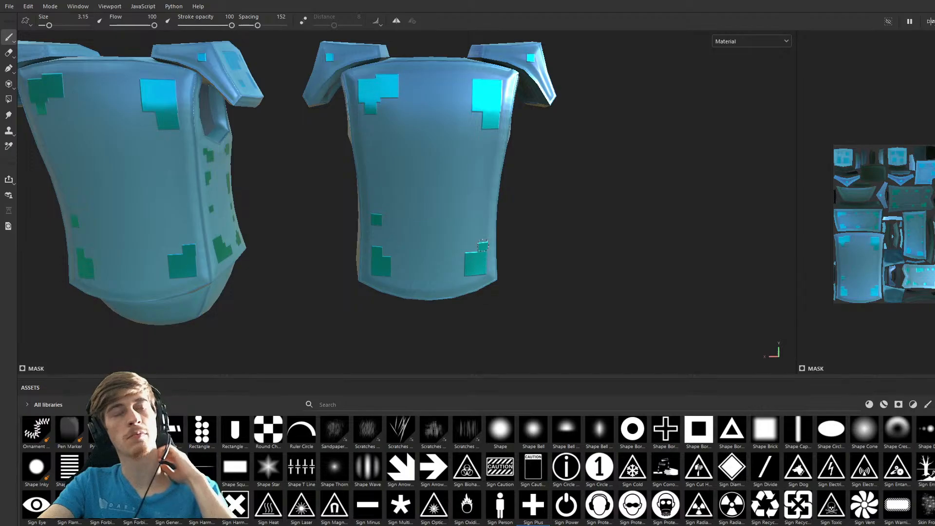
key(ctrl+z)
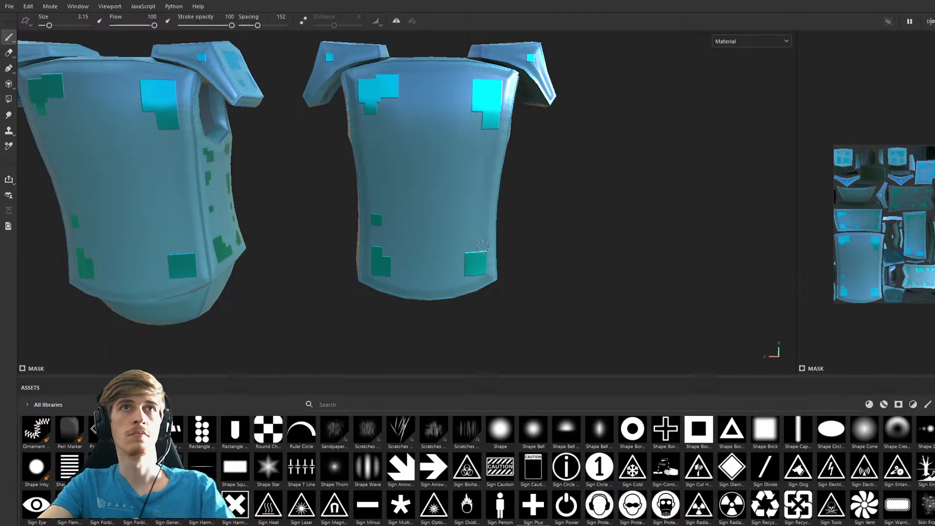
click(481, 247)
key(ctrl+z)
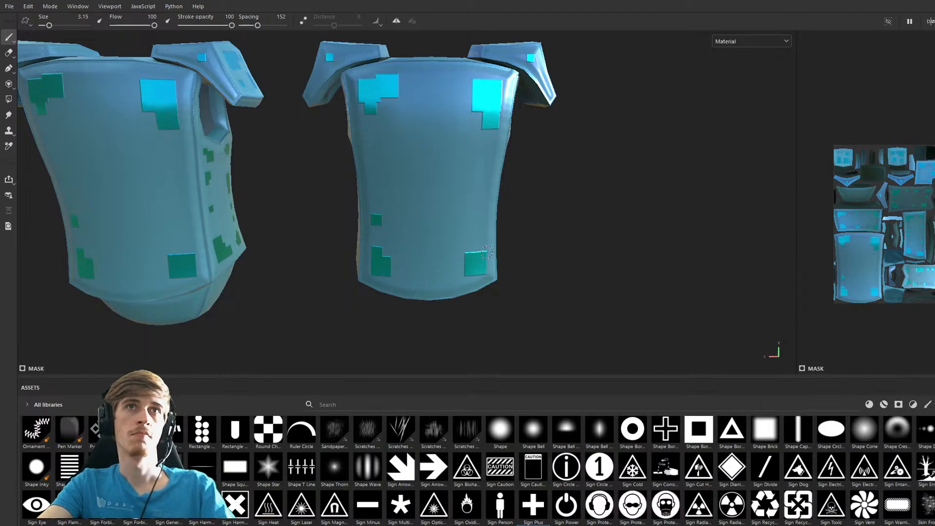
Stamp a size 3.15 square on the top outer corner of the back panel's lower right block.
alt+drag(495, 265, 453, 253)
scroll(479, 253, up, 6)
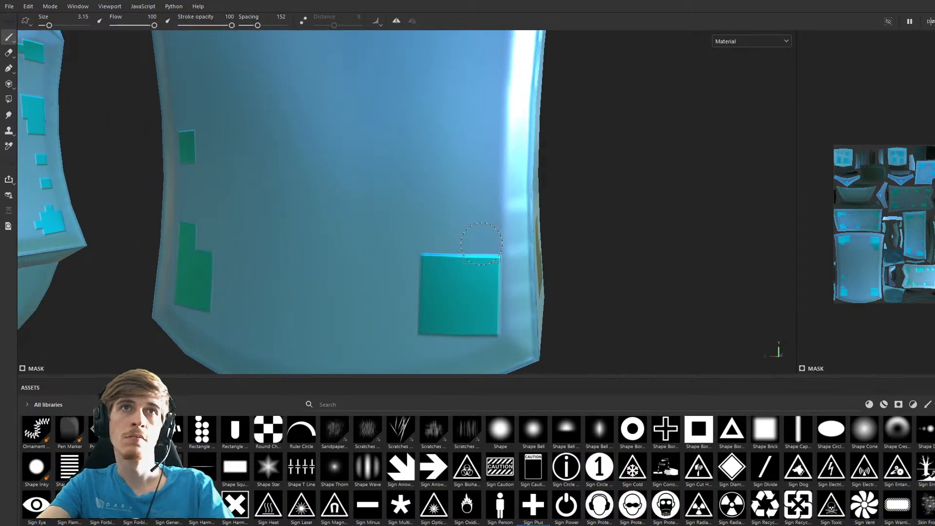
click(482, 243)
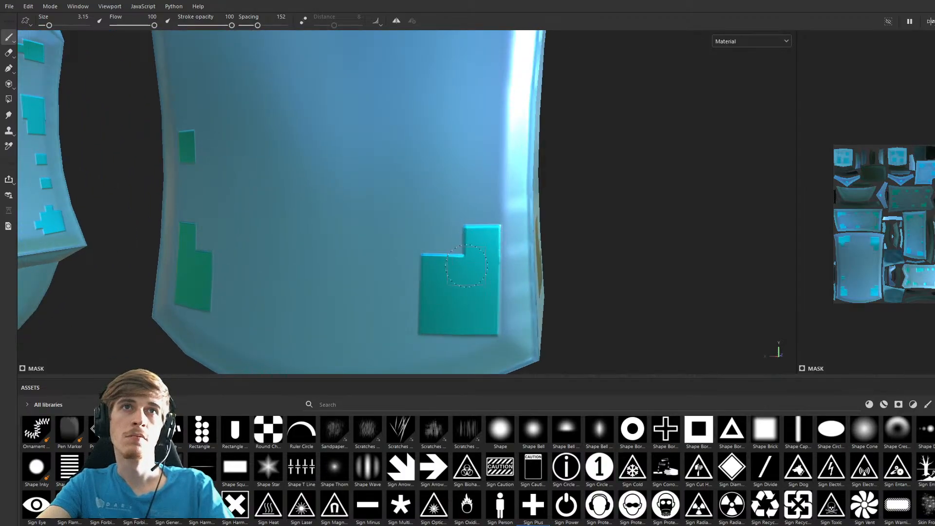
Stamp a size 3.15 square and a size 4.73 square along the back panel's bottom edge, between the two corner blocks.
mouse_move(413, 313)
alt+mouse_down()
mouse_move(439, 287)
mouse_move(431, 242)
alt+mouse_up()
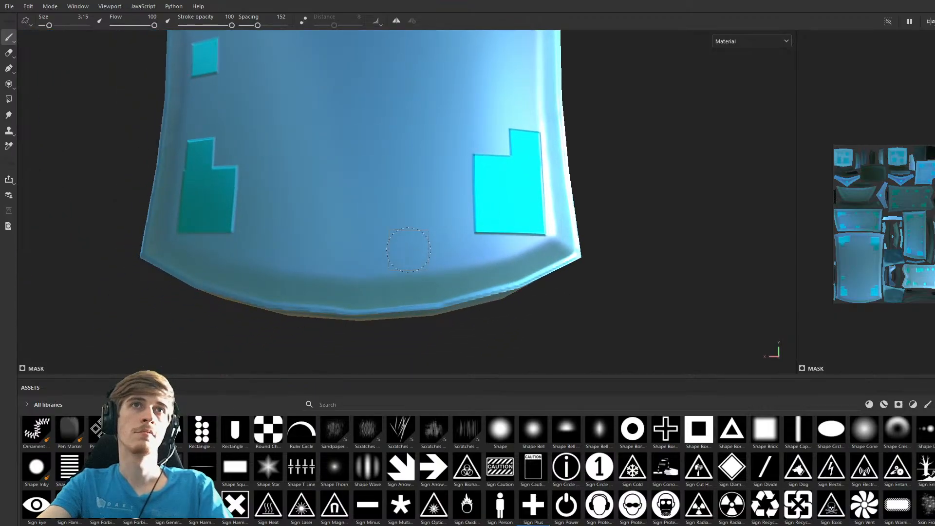
click(408, 250)
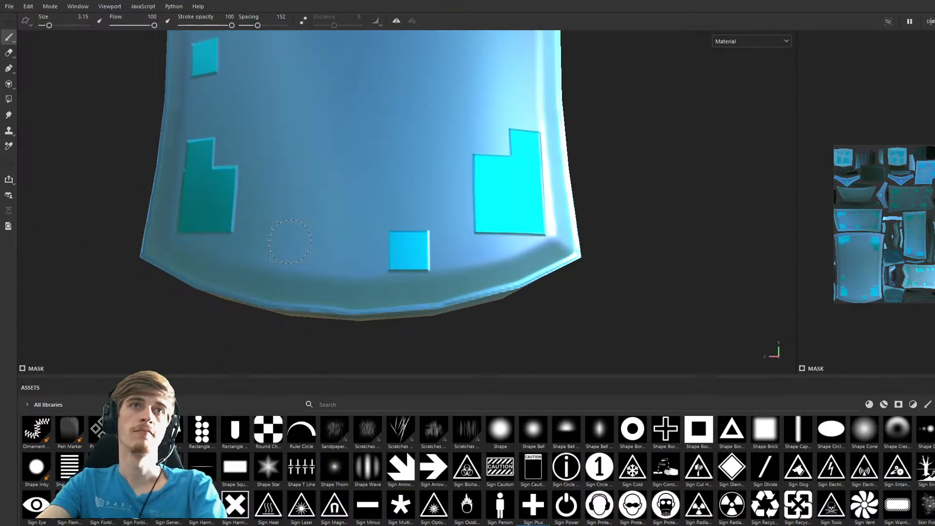
ctrl+right_drag(293, 242, 312, 242)
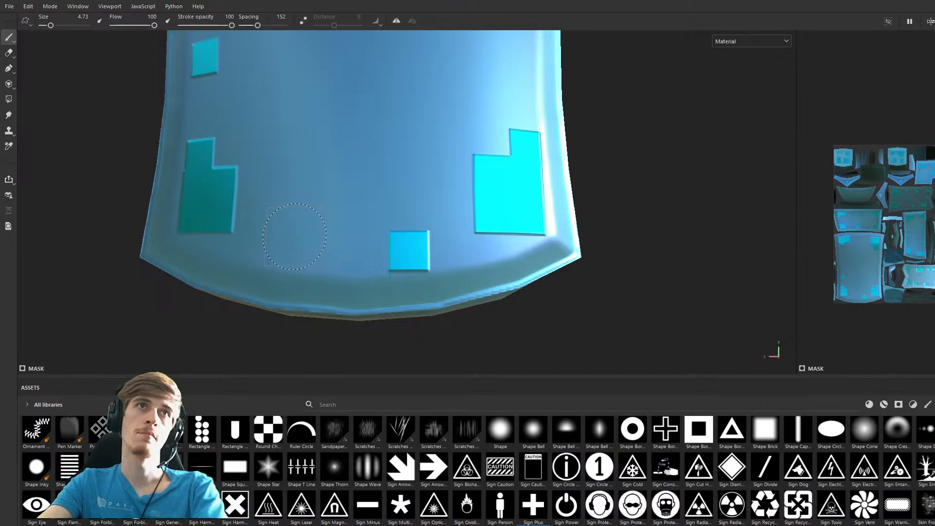
click(294, 238)
Add size 2.48 squares overlapping the lower inner corners of the back panel's two bottom corner blocks.
ctrl+right_drag(259, 211, 242, 211)
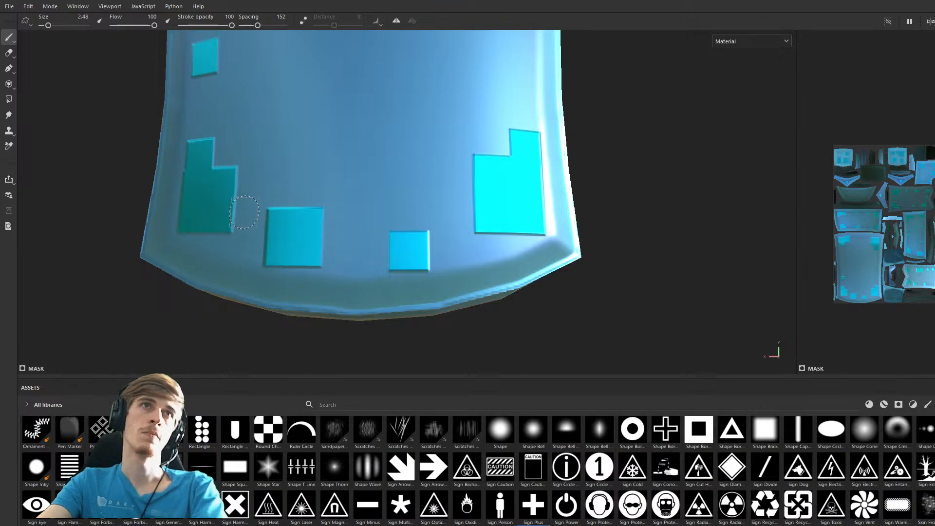
click(240, 218)
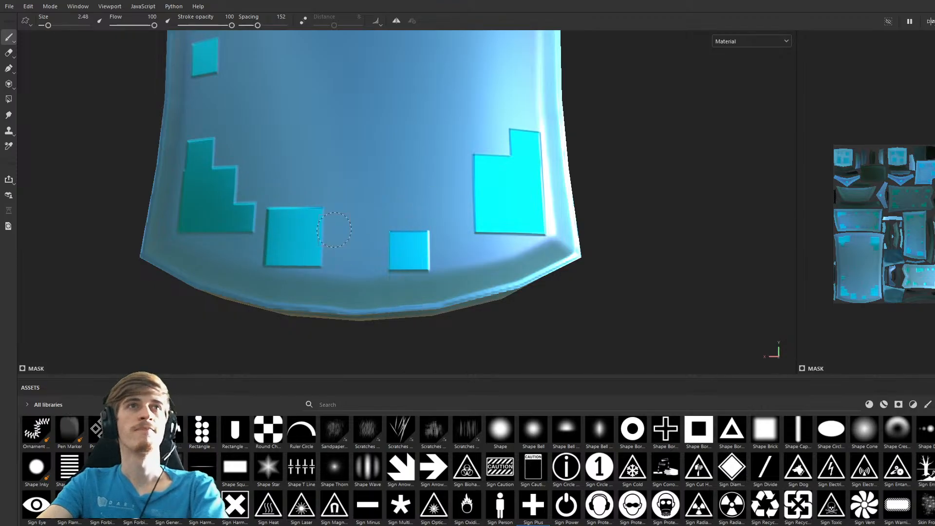
key(ctrl+z)
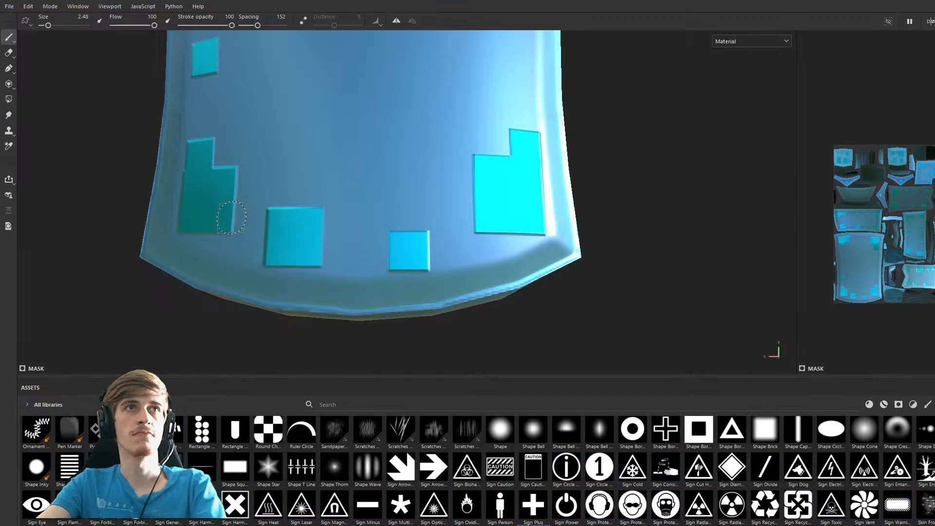
click(231, 217)
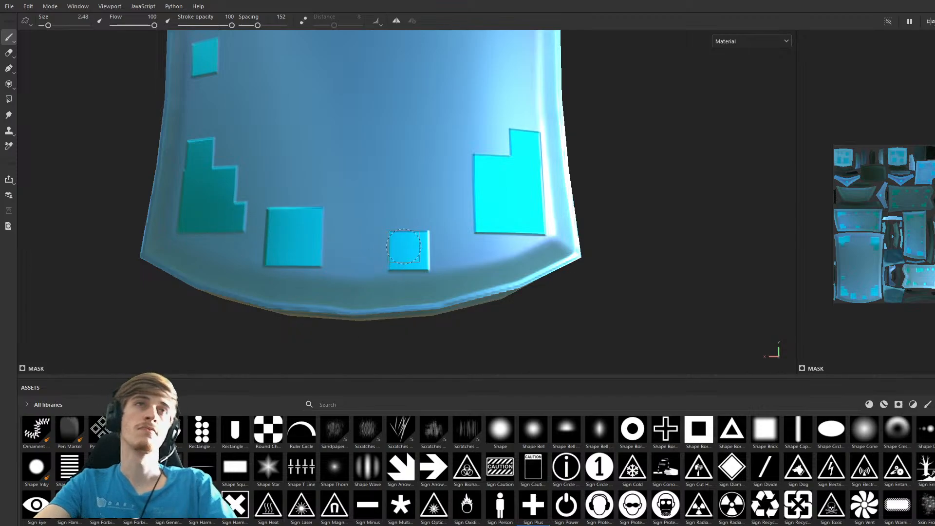
click(475, 232)
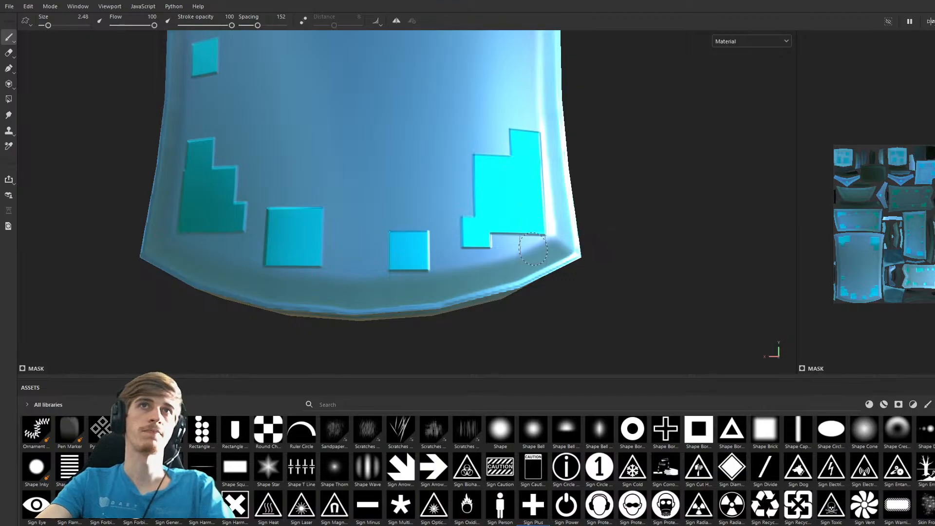
Add size 2.48 squares to the inner ends of the back panel's two upper blocks and beneath the upper right block.
mouse_move(431, 214)
alt+mouse_down()
mouse_move(443, 192)
mouse_move(441, 236)
mouse_move(440, 224)
alt+mouse_up()
alt+middle_drag(439, 223, 449, 276)
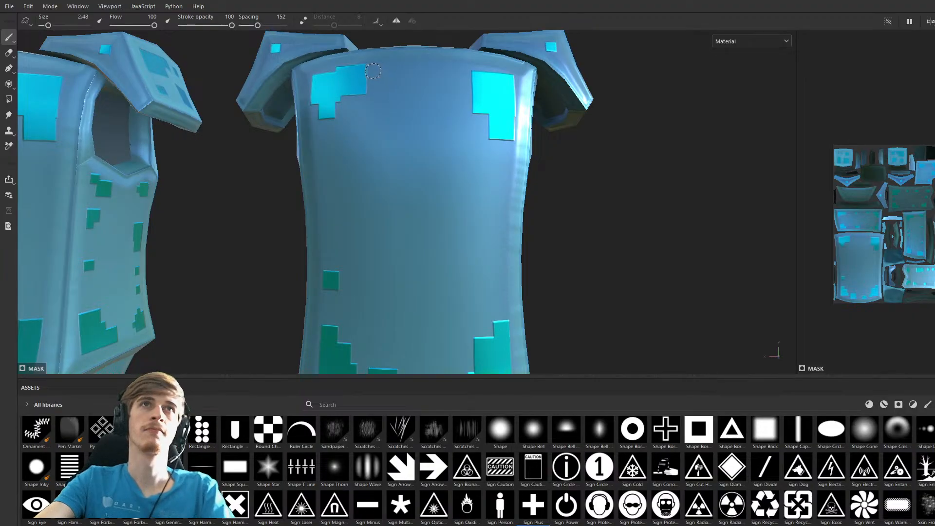
click(373, 69)
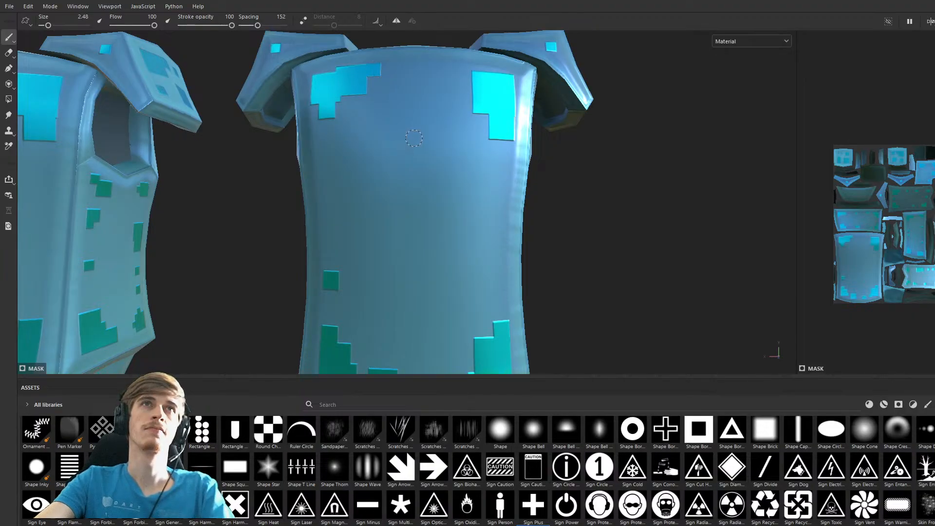
click(469, 73)
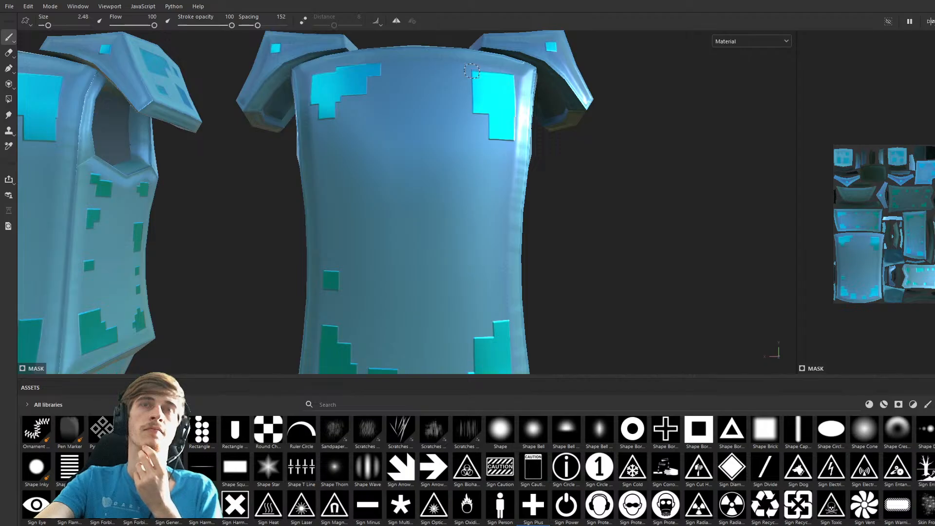
click(508, 146)
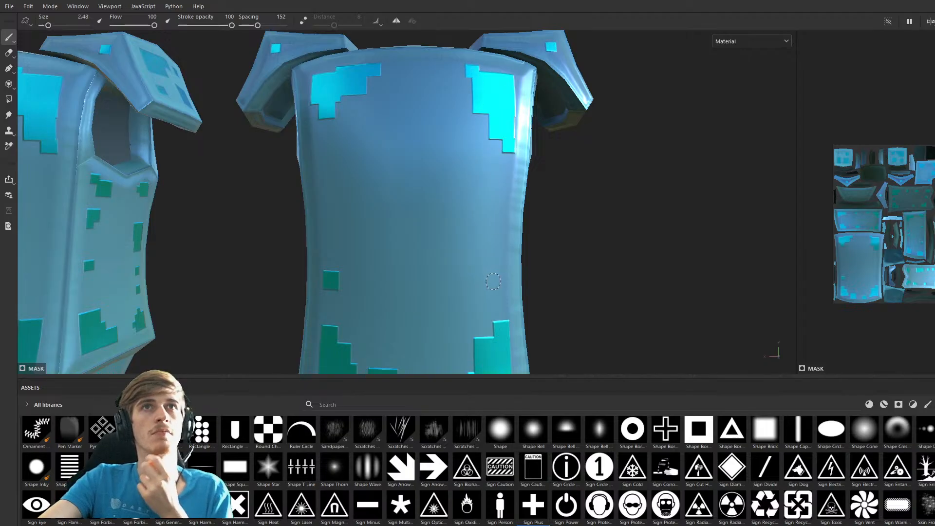
Stamp size 4.73 squares along the back panel's right and left edges, and overlap the left one's upper outer corner with a size 3.15 square.
ctrl+right_drag(494, 230, 507, 230)
click(494, 230)
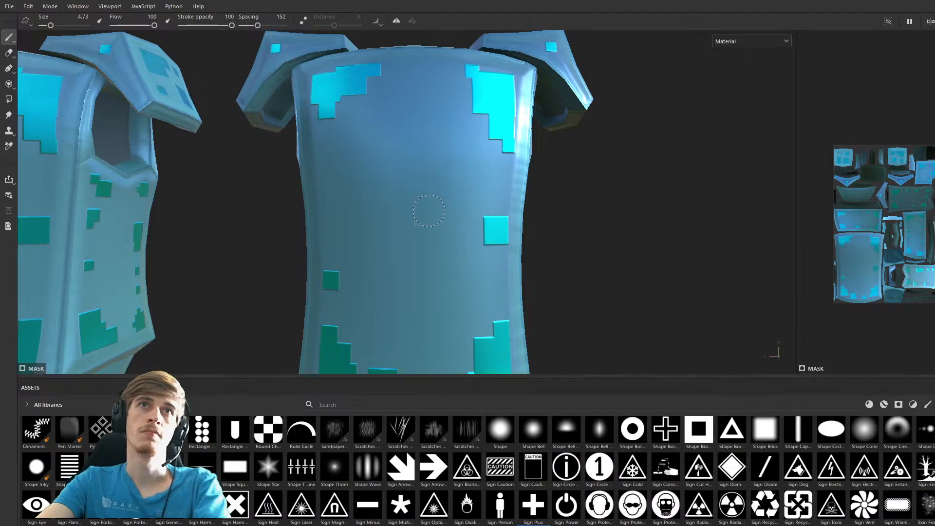
click(332, 185)
ctrl+right_drag(331, 171, 322, 170)
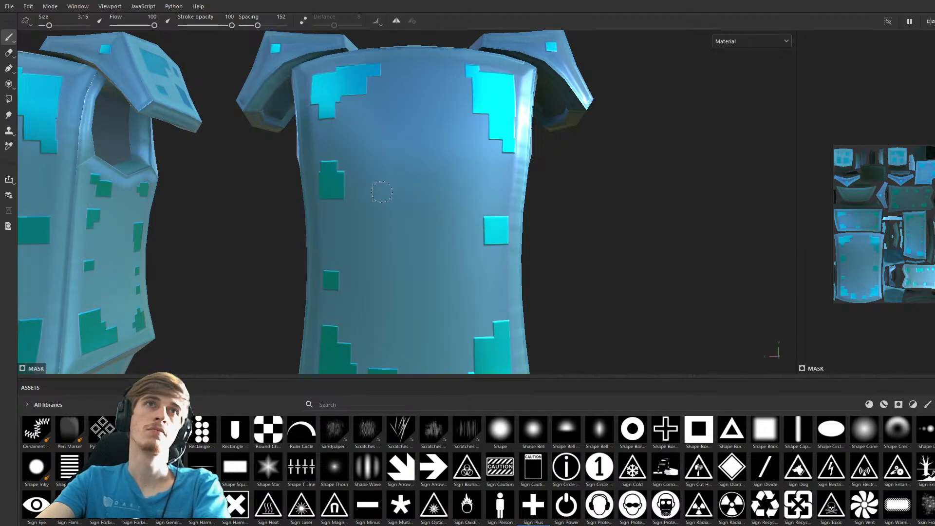
key(ctrl+z)
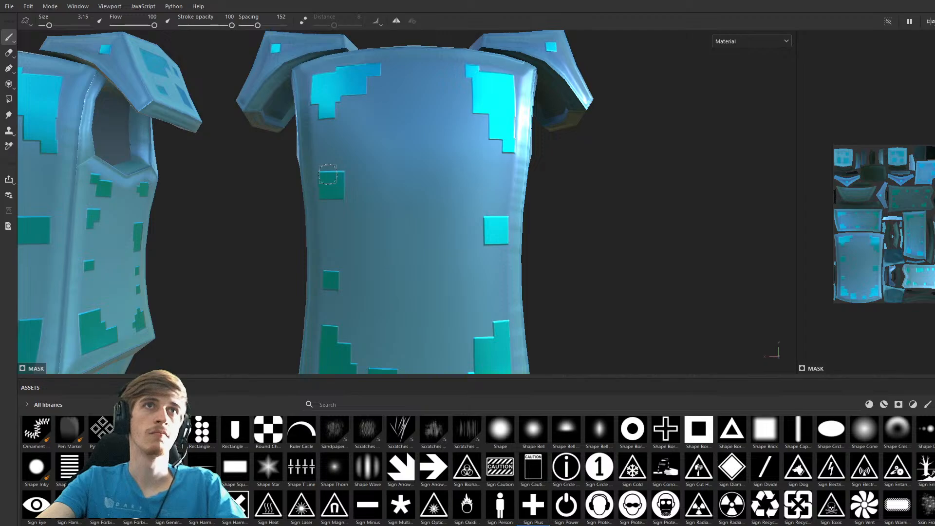
click(327, 173)
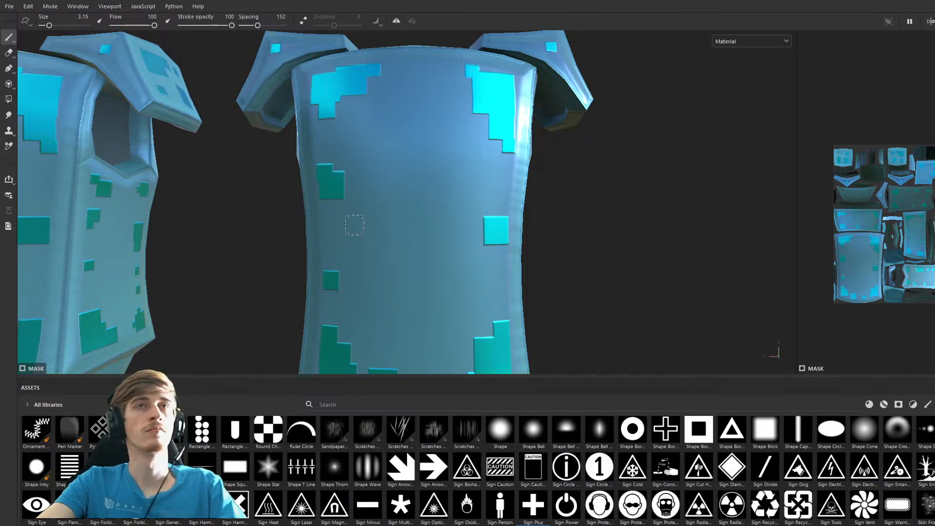
Stamp size 1.89 squares below and above the single large square on the back panel's right edge.
ctrl+right_drag(404, 255, 394, 256)
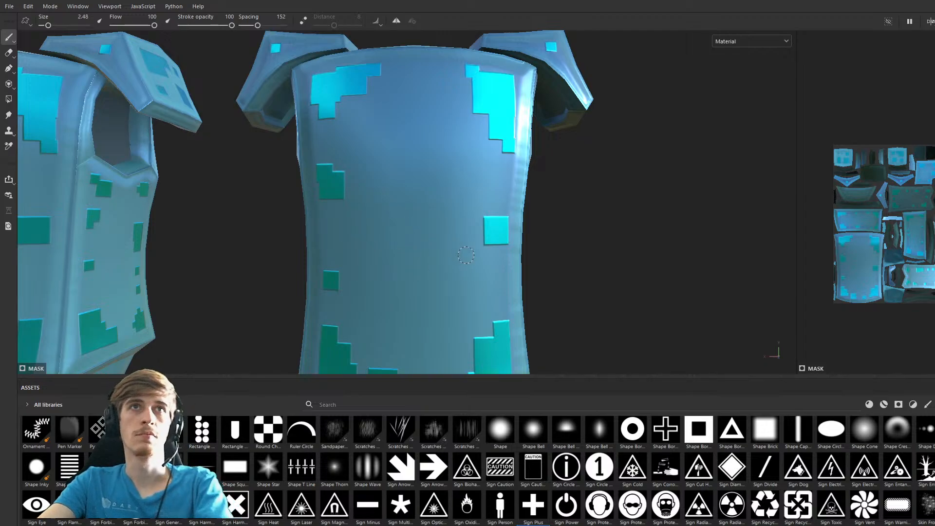
click(501, 277)
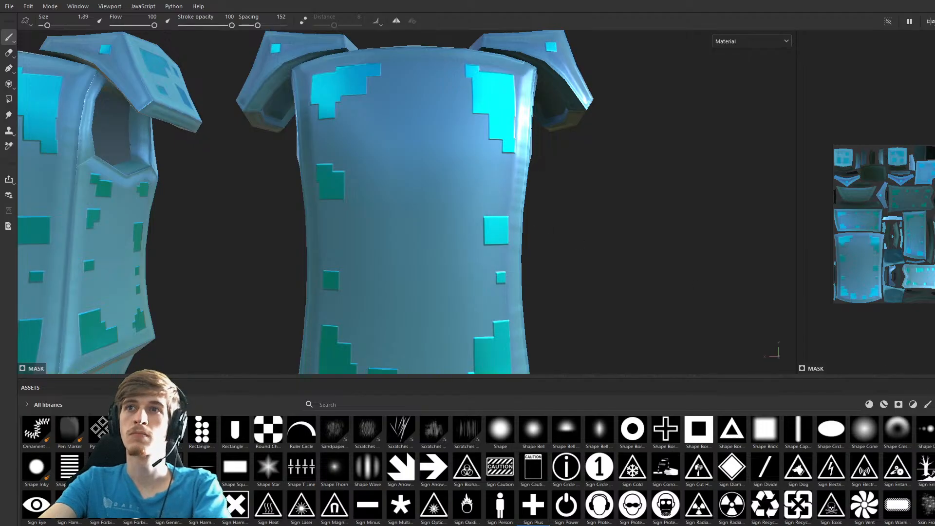
click(504, 195)
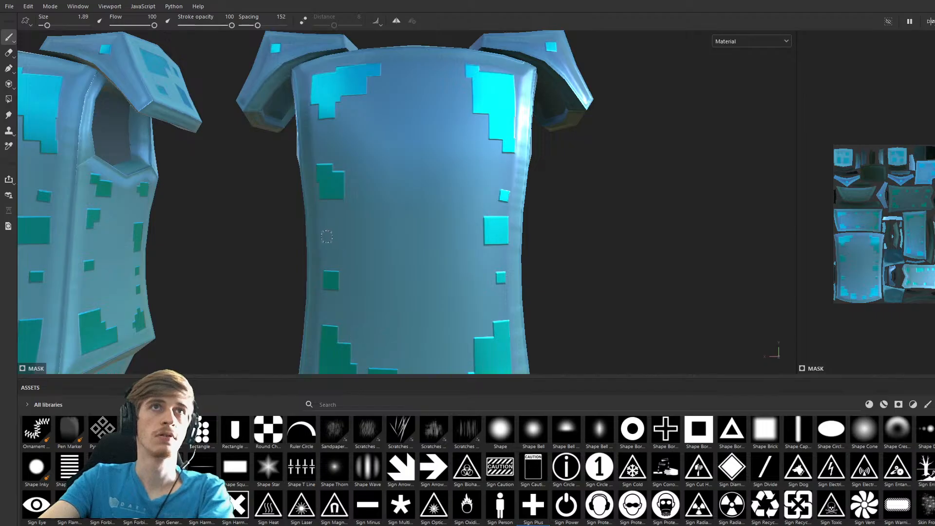
Scatter size 1.38 squares along the back panel's top edge, left edge and lower area.
key(bracketleft)
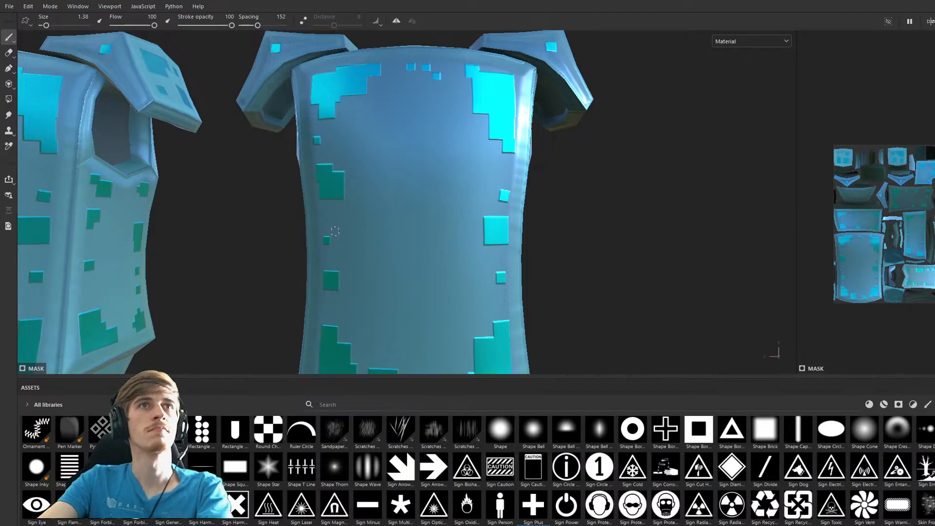
middle_drag(442, 289, 451, 175)
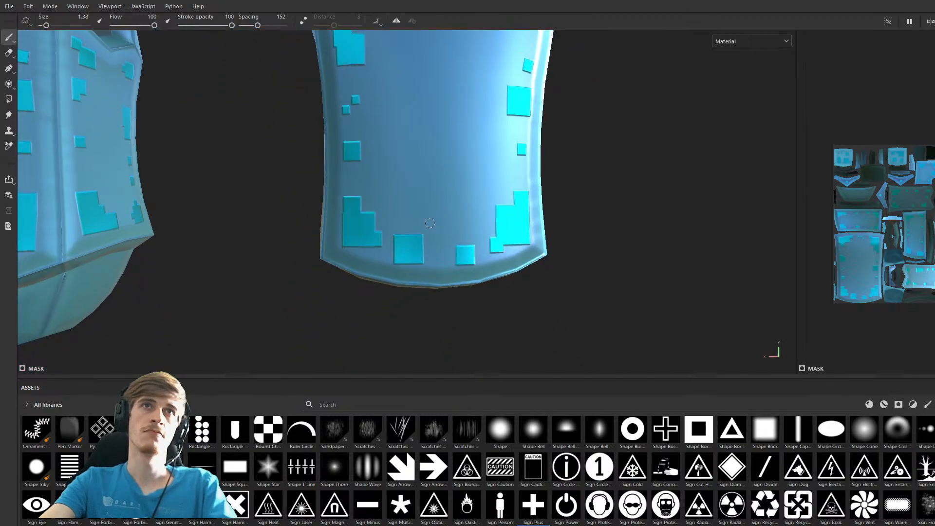
alt+right_drag(480, 228, 442, 266)
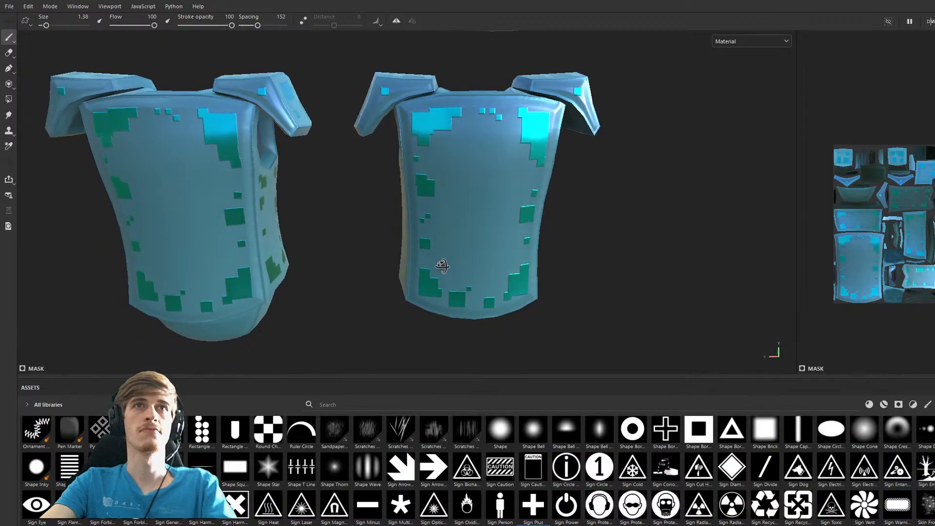
Examine the squares across the whole armour from the back, front and sides under different lighting directions.
alt+drag(442, 266, 472, 277)
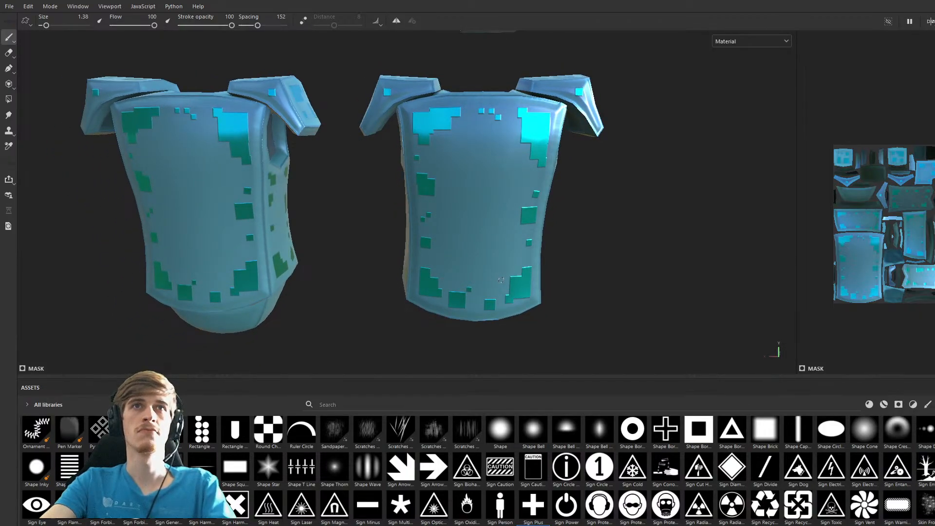
mouse_move(529, 329)
alt+mouse_down()
mouse_move(671, 239)
mouse_move(448, 229)
mouse_move(444, 219)
mouse_move(359, 257)
mouse_move(198, 264)
mouse_move(352, 208)
mouse_move(297, 252)
mouse_move(543, 270)
alt+mouse_up()
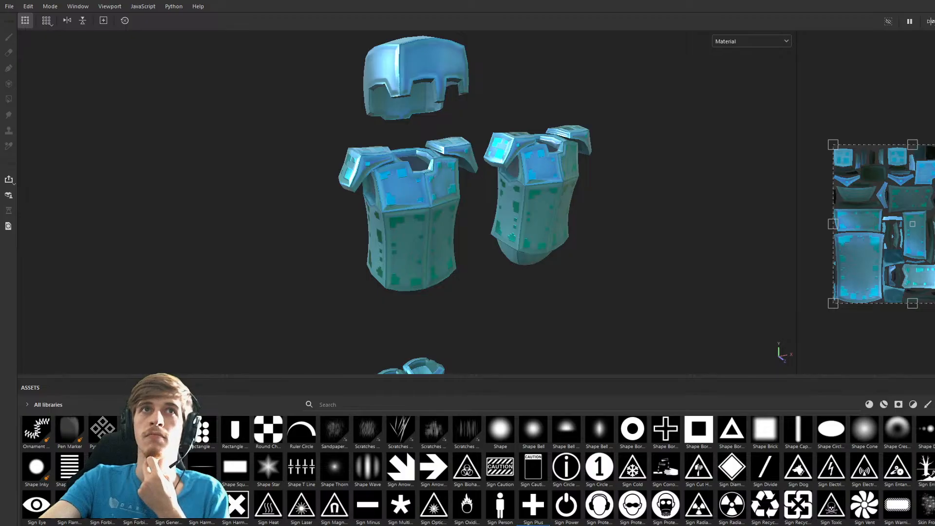
mouse_move(501, 272)
alt+mouse_down()
mouse_move(461, 215)
mouse_move(404, 256)
mouse_move(484, 265)
mouse_move(366, 193)
mouse_move(367, 236)
mouse_move(298, 209)
mouse_move(159, 259)
mouse_move(828, 219)
mouse_move(910, 197)
mouse_move(903, 232)
alt+mouse_up()
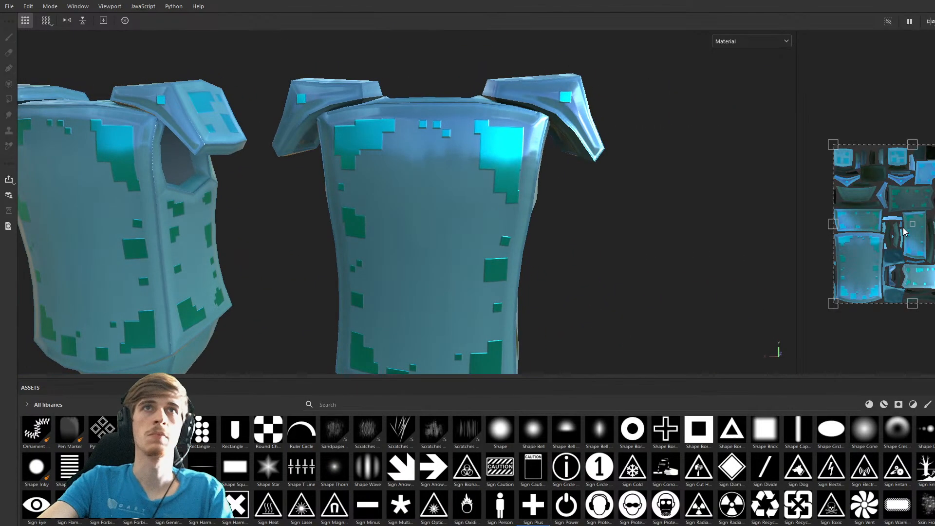
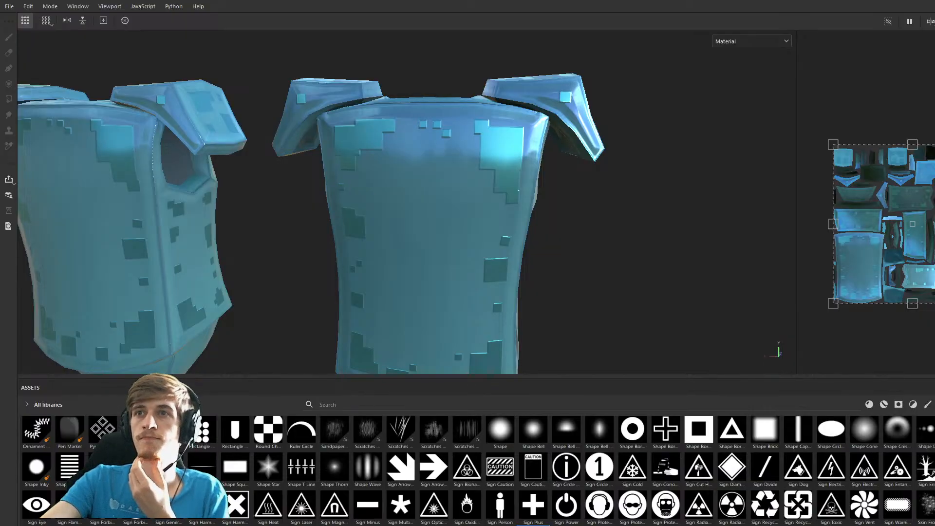
alt+drag(585, 250, 448, 252)
mouse_move(448, 253)
shift+right_down()
mouse_move(495, 253)
mouse_move(415, 259)
mouse_move(578, 249)
shift+right_up()
scroll(482, 252, down, 4)
alt+drag(578, 248, 182, 277)
scroll(378, 264, up, 5)
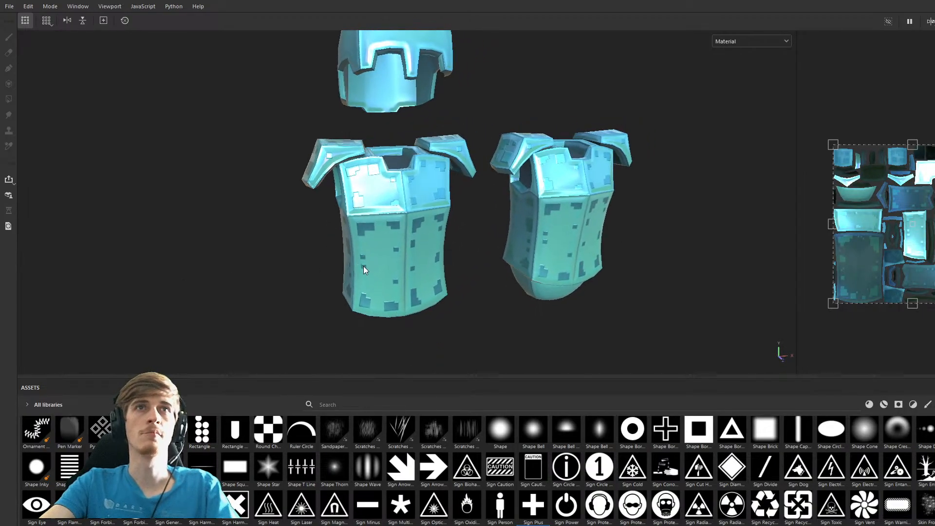
shift+right_drag(406, 269, 555, 267)
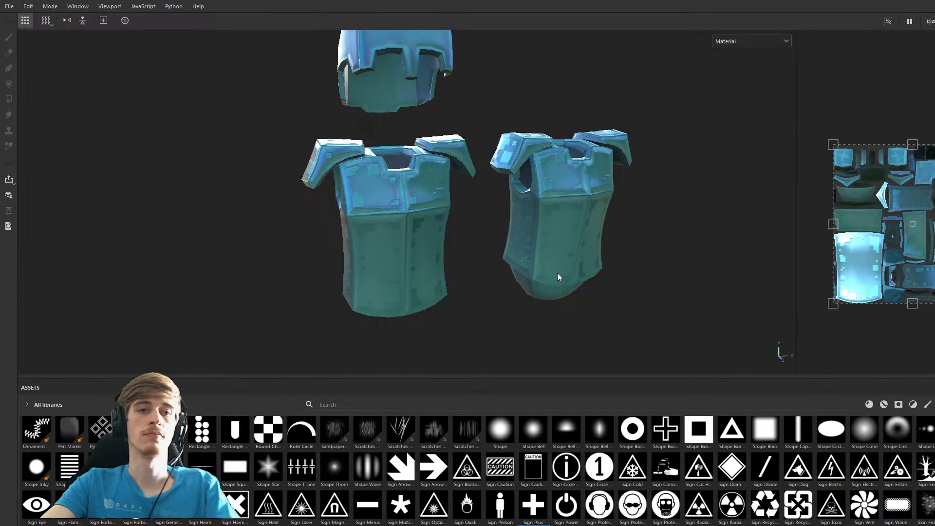
alt+drag(482, 263, 836, 299)
alt+drag(516, 229, 804, 219)
scroll(479, 238, down, 3)
Stamp a size 4.73 square on the upper left area of the hip piece's front face.
alt+middle_drag(493, 241, 481, 236)
alt+drag(486, 288, 521, 267)
alt+middle_drag(522, 267, 441, 203)
scroll(441, 203, up, 2)
alt+drag(436, 244, 435, 208)
scroll(436, 205, up, 4)
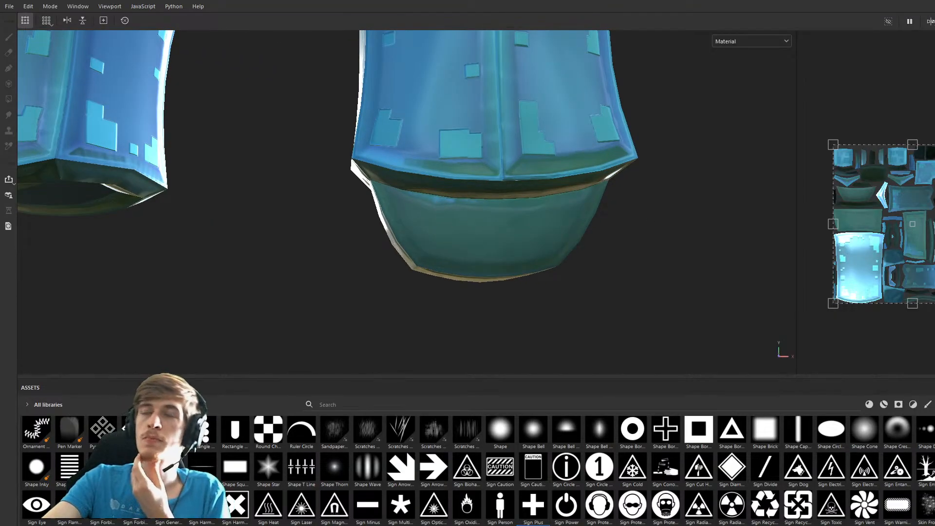
key(1)
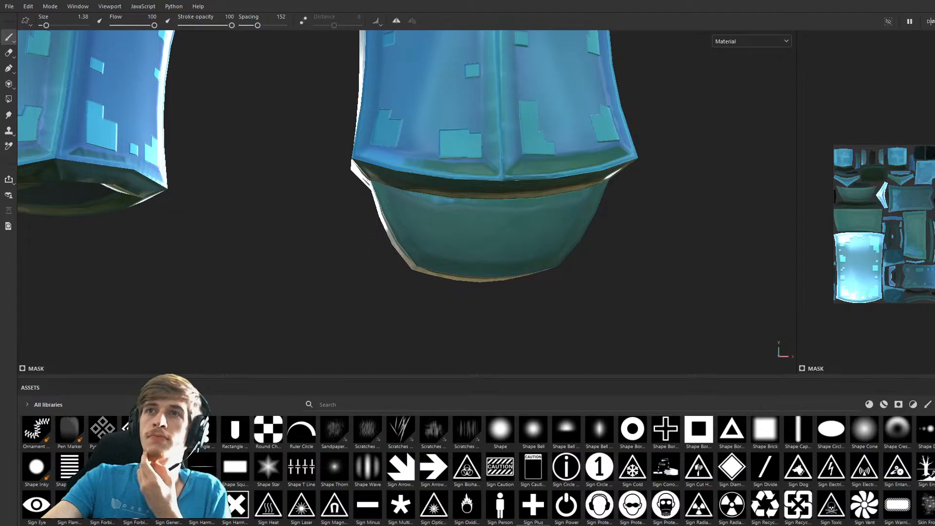
key(bracketright)
key(bracketright)
key(bracketright)
key(bracketright)
key(bracketright)
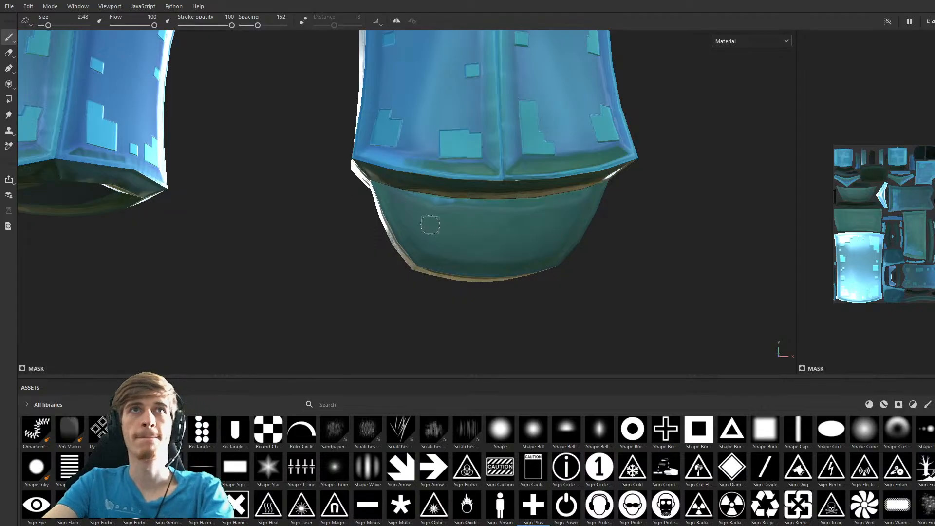
click(429, 221)
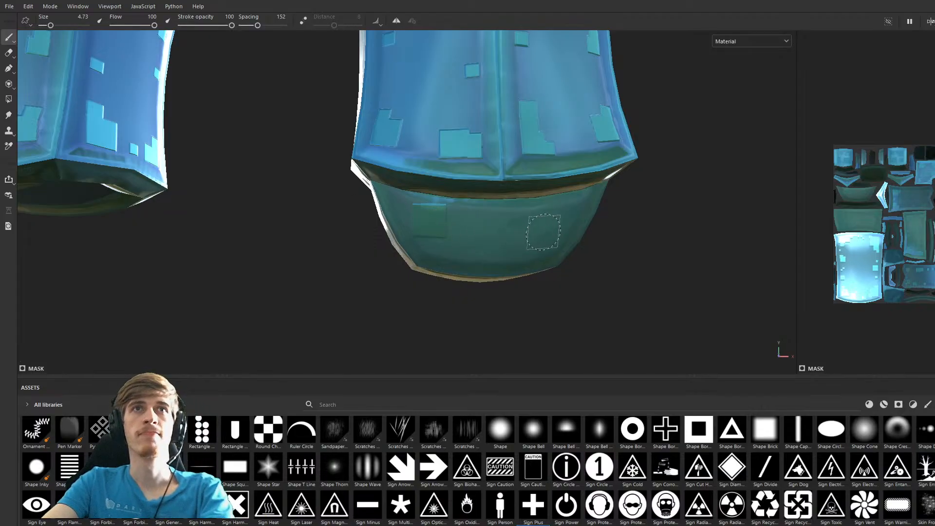
Add size 3.9, 2.48 and 1.38 squares across the hip piece's front face, forming clusters and loose pixels.
key(bracketleft)
key(bracketleft)
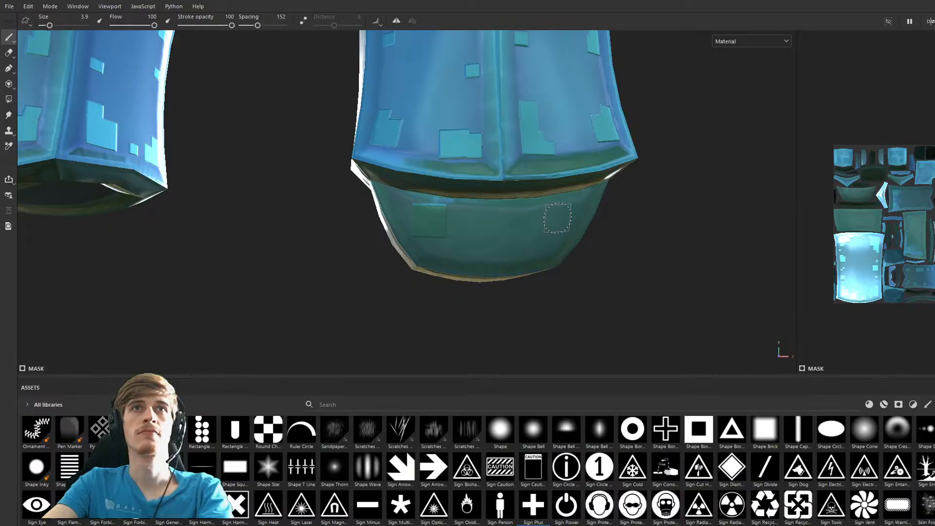
key(bracketleft)
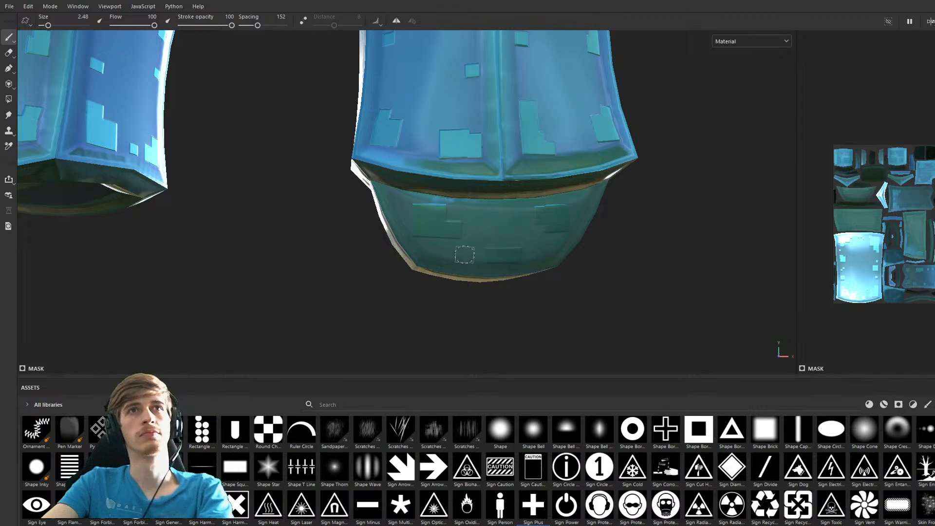
key([)
key([)
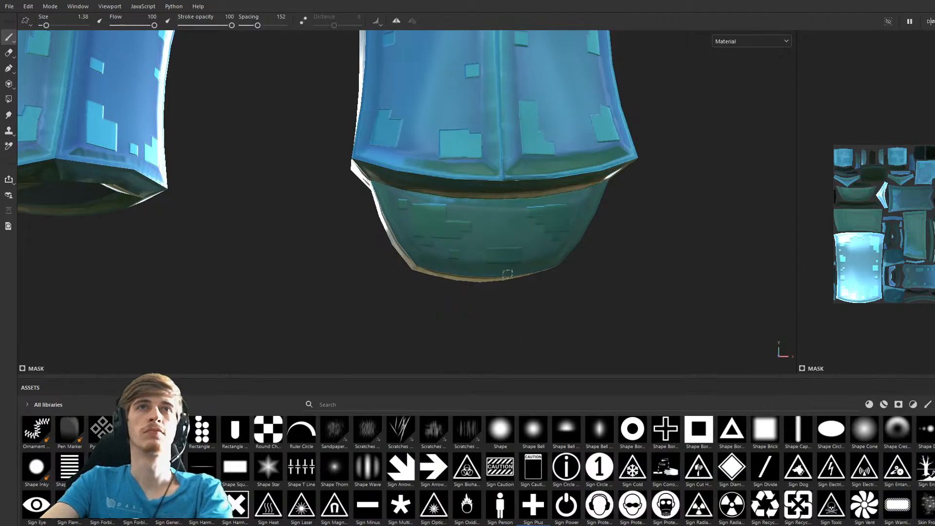
Stamp a size 2.48 square and a size 3.9 square side by side near the lower edge of the hip piece's side face.
mouse_move(466, 269)
alt+mouse_down()
mouse_move(451, 261)
mouse_move(698, 268)
mouse_move(721, 248)
alt+mouse_up()
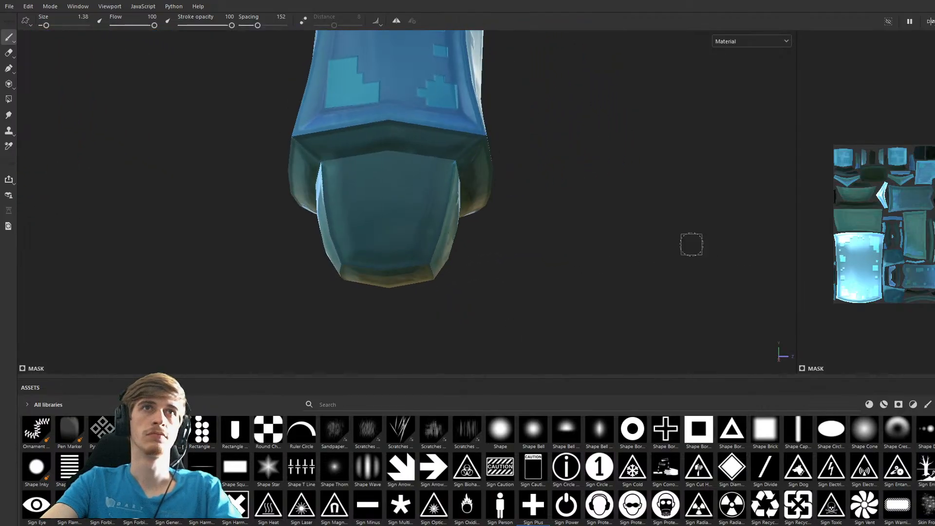
ctrl+right_drag(350, 174, 363, 174)
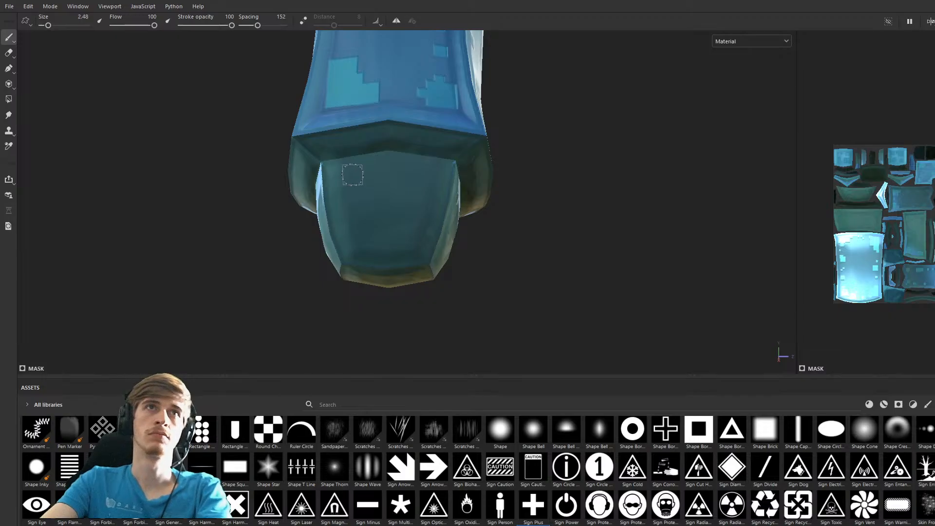
mouse_move(369, 184)
alt+mouse_down()
mouse_move(384, 197)
mouse_move(358, 228)
alt+mouse_up()
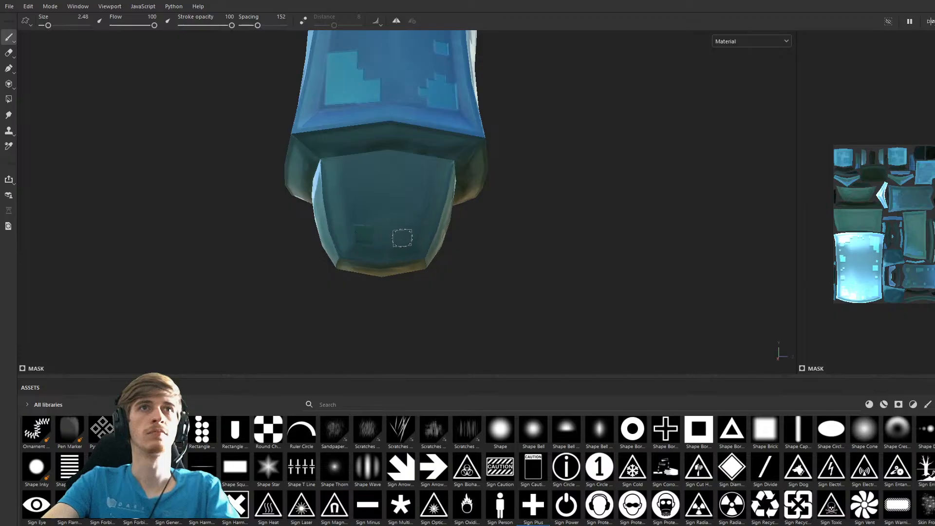
ctrl+right_drag(404, 236, 414, 236)
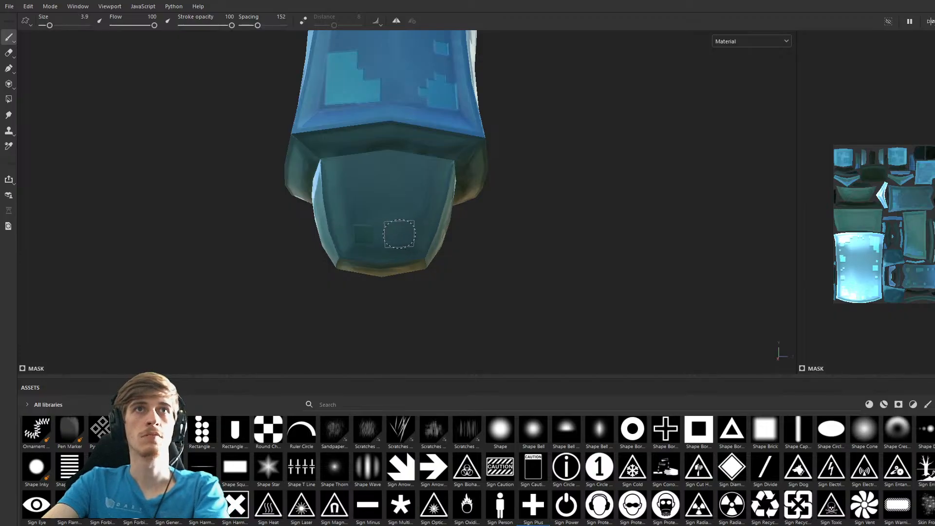
click(401, 232)
Build two blocks of squares along the upper edge of the hip piece's side face and add size 1.38 squares around them.
mouse_move(418, 176)
ctrl+right_down()
mouse_move(354, 174)
mouse_move(371, 169)
ctrl+right_up()
click(353, 174)
click(369, 166)
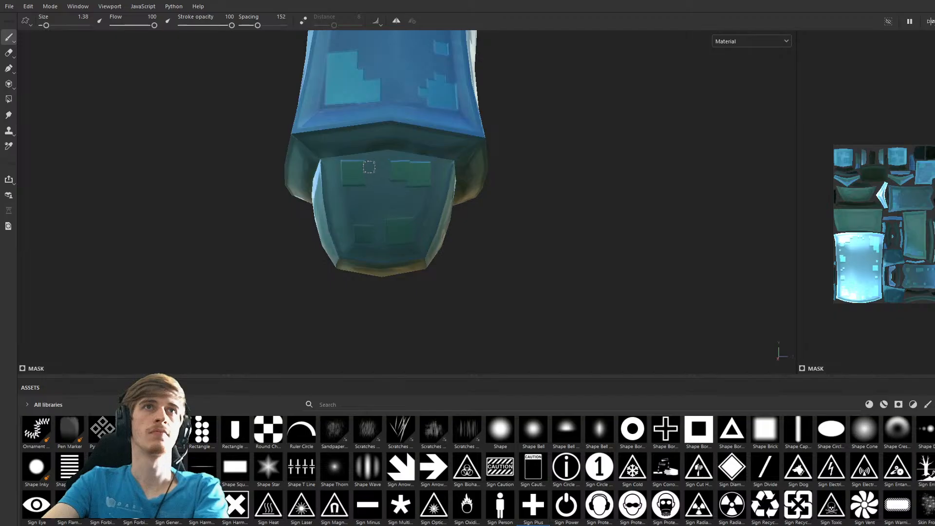
ctrl+right_drag(359, 189, 356, 188)
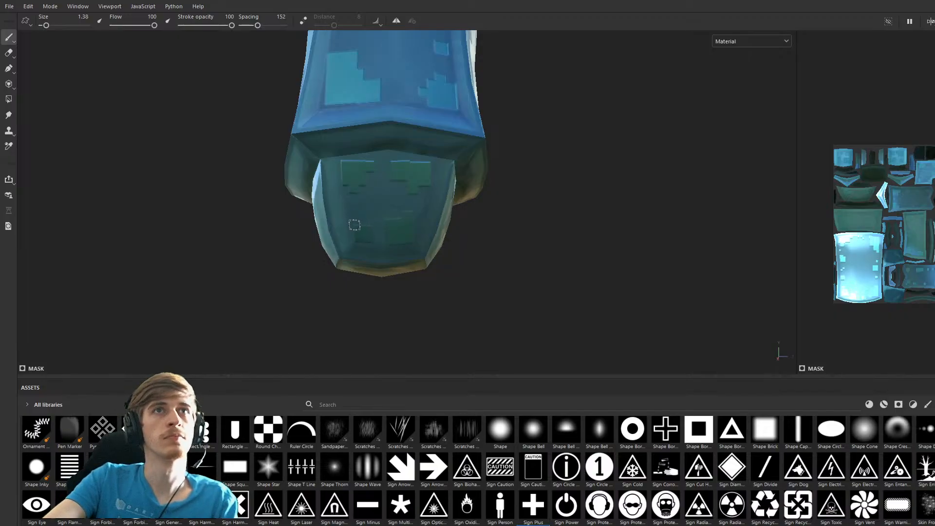
Stamp a size 3.9 square and a size 2.48 square along the upper edge of the hip piece's back face, and a stepped block near its lower edge.
mouse_move(397, 280)
alt+mouse_down()
mouse_move(397, 246)
mouse_move(463, 268)
mouse_move(484, 261)
mouse_move(419, 249)
alt+mouse_up()
alt+middle_drag(385, 224, 438, 238)
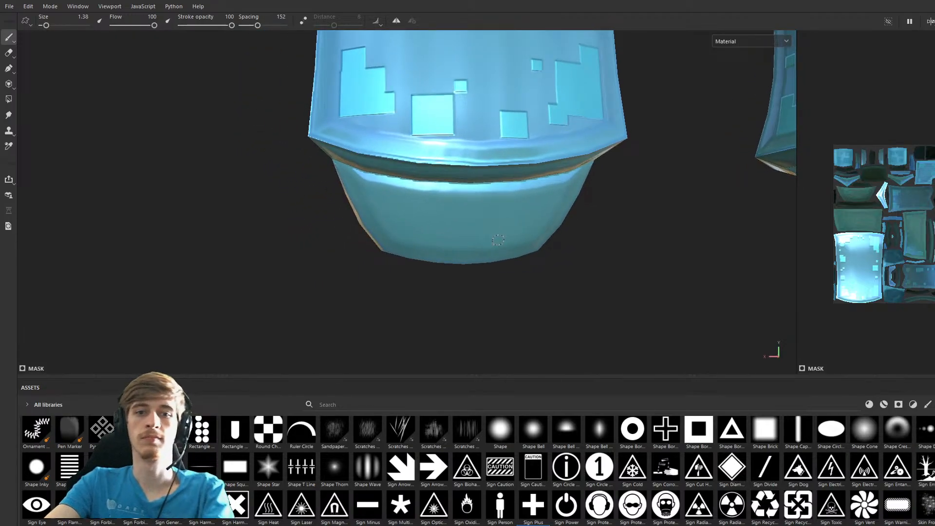
ctrl+right_drag(390, 202, 409, 201)
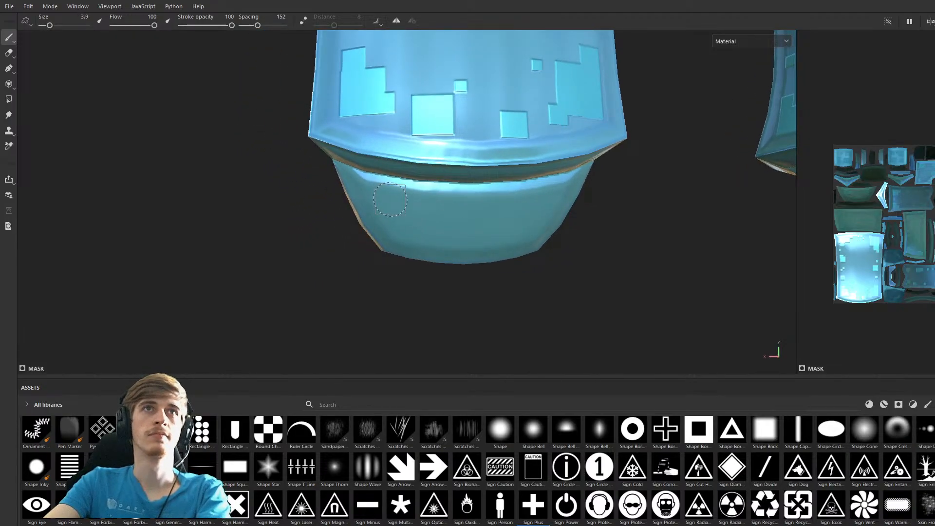
click(390, 202)
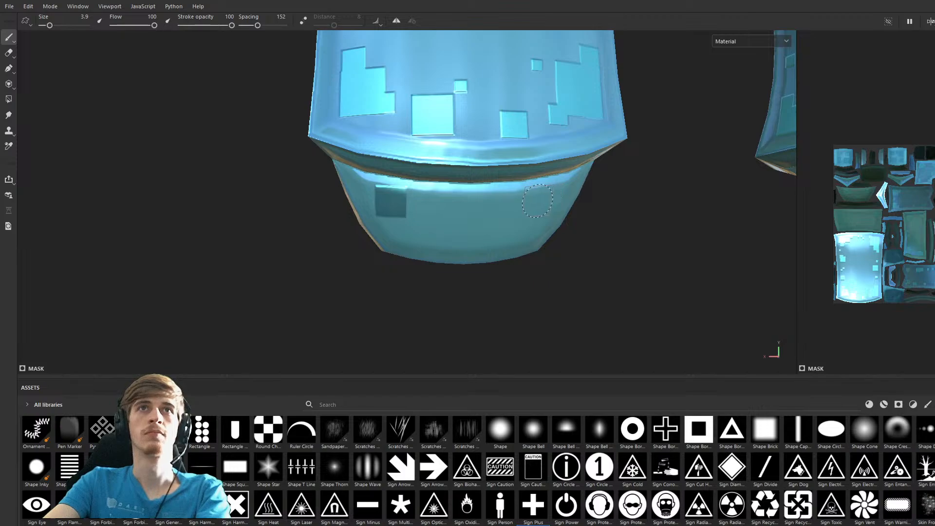
ctrl+right_drag(540, 202, 530, 202)
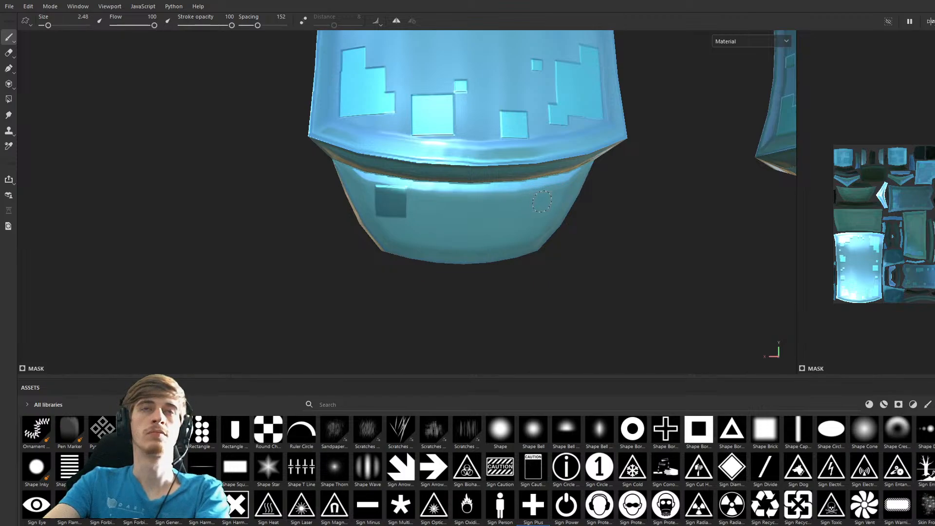
click(542, 201)
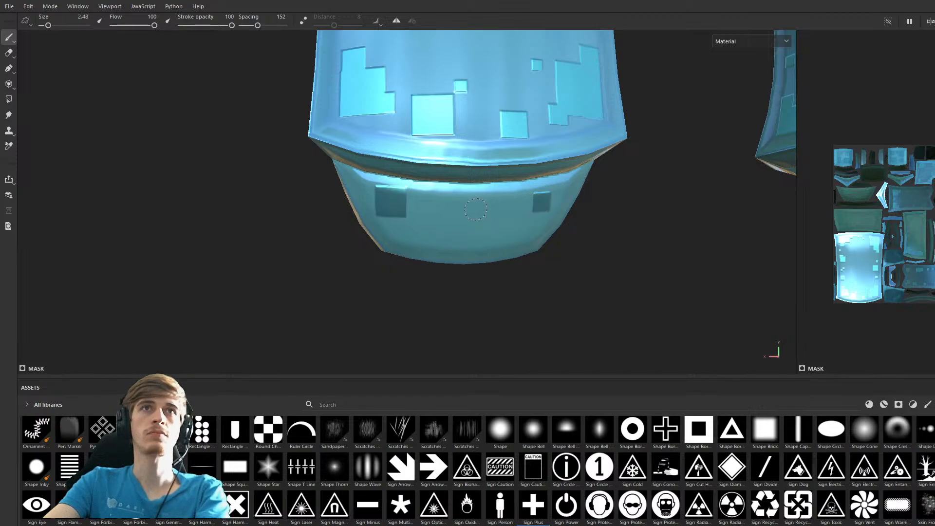
click(490, 233)
key(bracketleft)
key(bracketleft)
click(468, 241)
key(bracketleft)
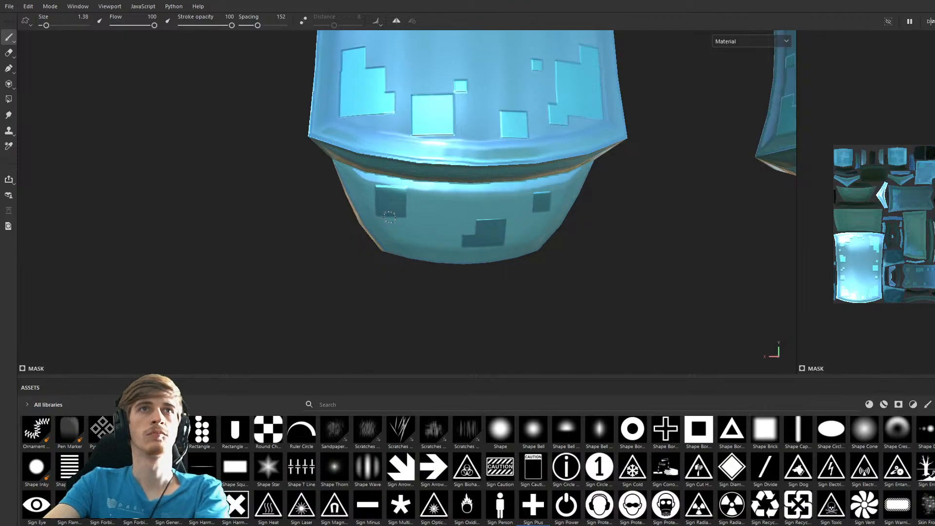
Extend the back face's three blocks with size 1.38 squares and add two loose ones along the hip piece's upper edge.
click(390, 220)
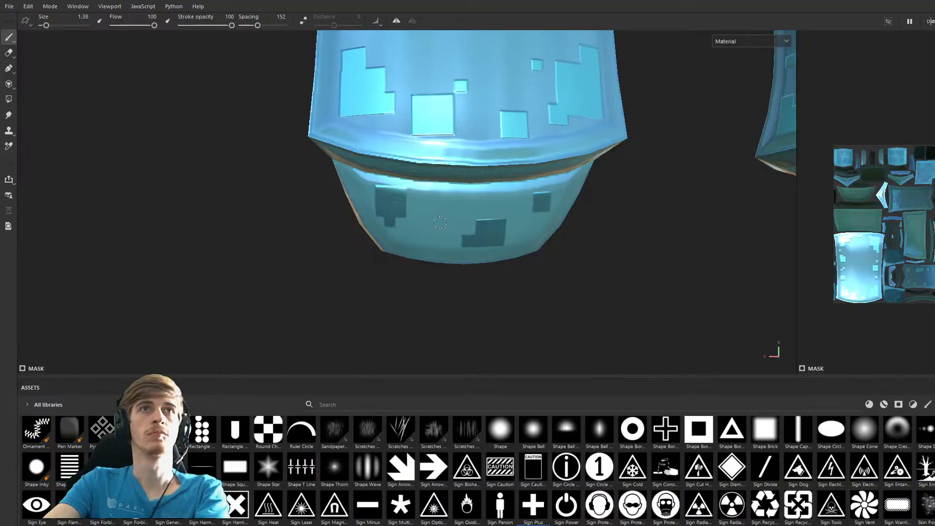
click(410, 204)
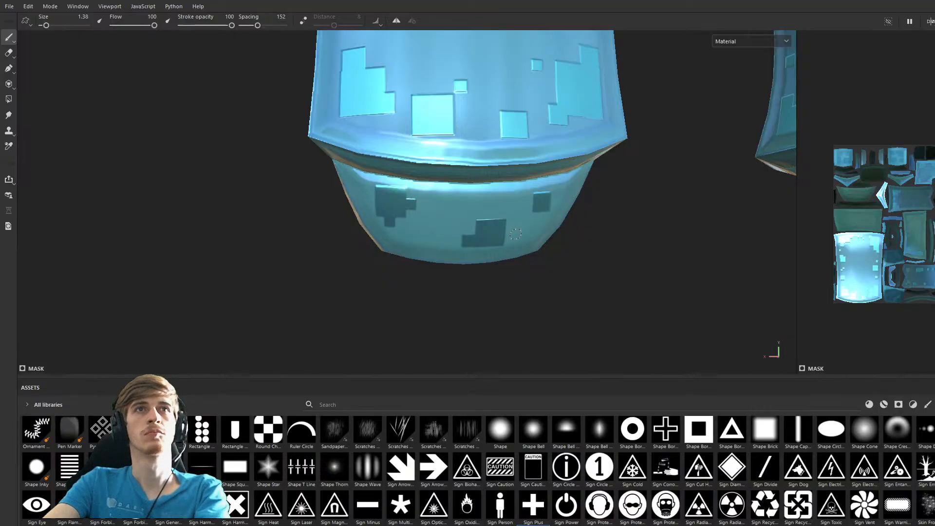
click(529, 198)
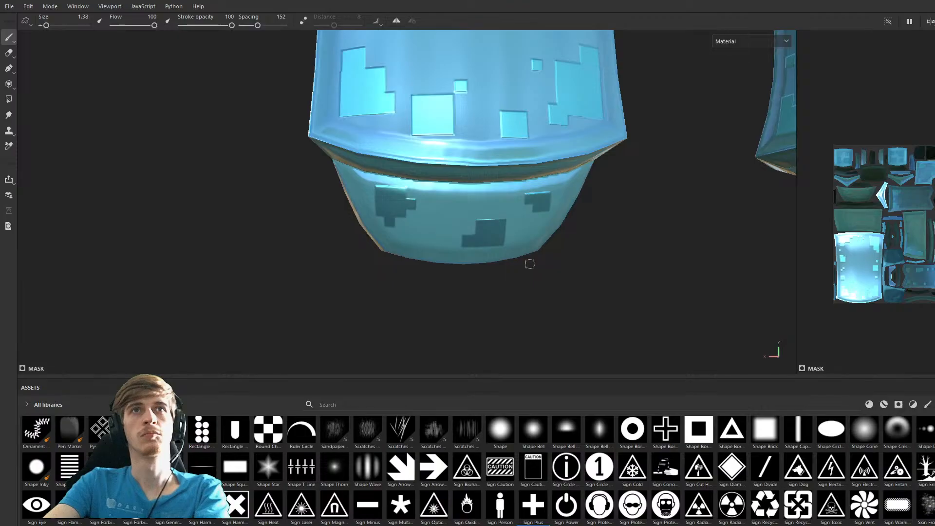
click(510, 224)
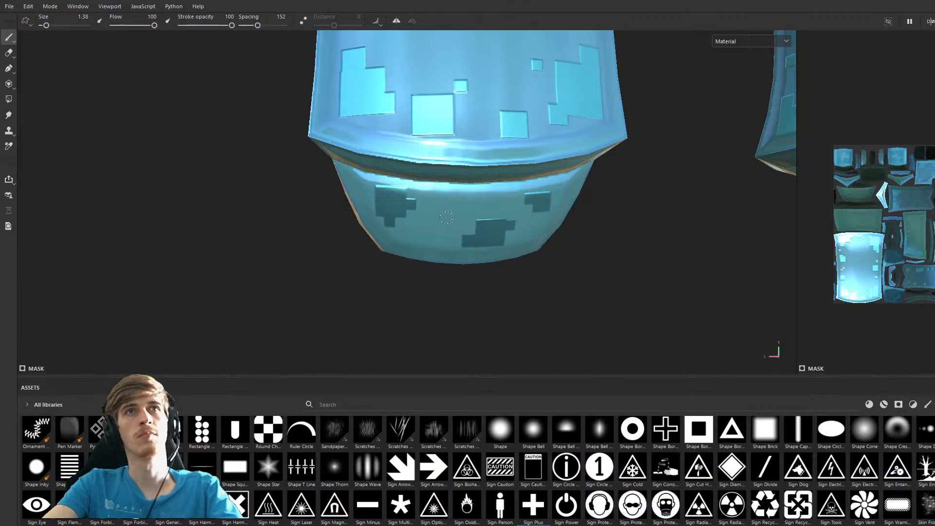
click(445, 196)
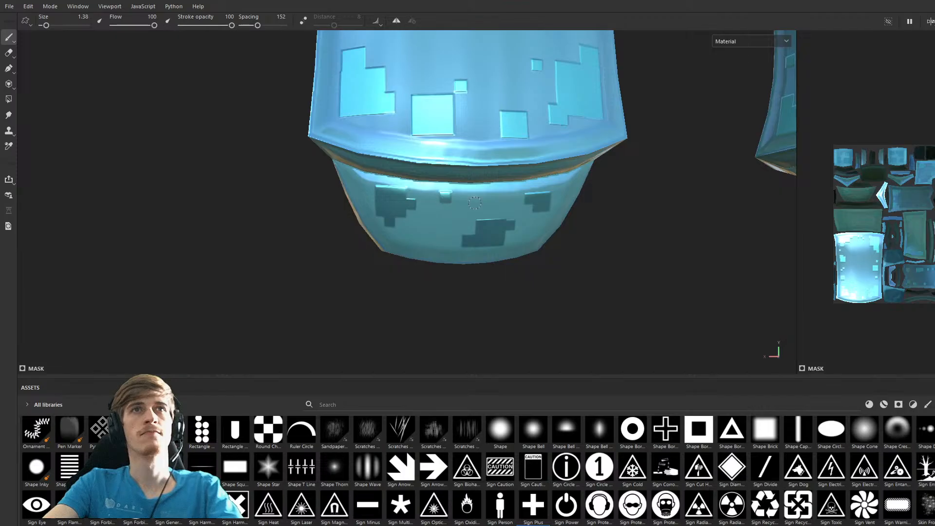
click(508, 198)
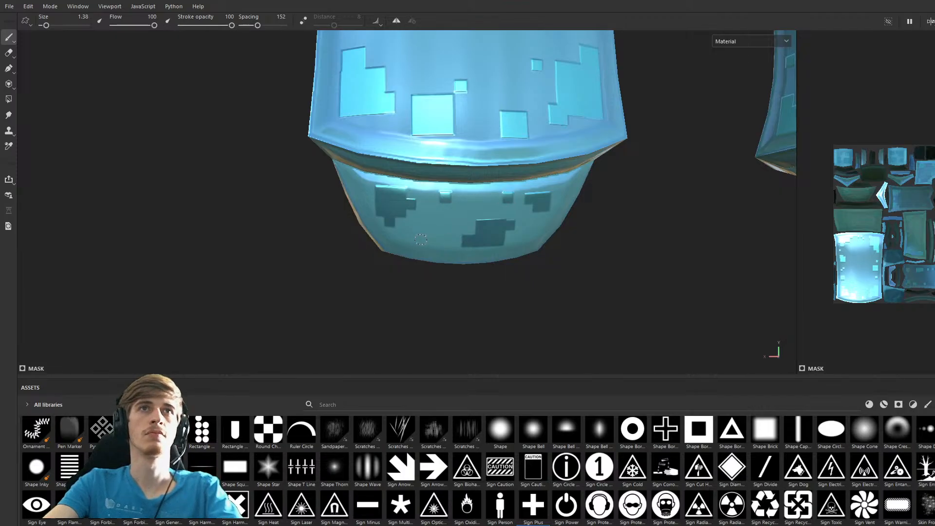
Stamp a size 3.15 square near the upper edge and another near the lower edge of the hip piece's undecorated side face.
right_drag(365, 252, 595, 260)
mouse_move(594, 260)
alt+mouse_down()
mouse_move(662, 271)
mouse_move(524, 236)
mouse_move(607, 234)
mouse_move(491, 274)
mouse_move(476, 267)
mouse_move(487, 259)
alt+mouse_up()
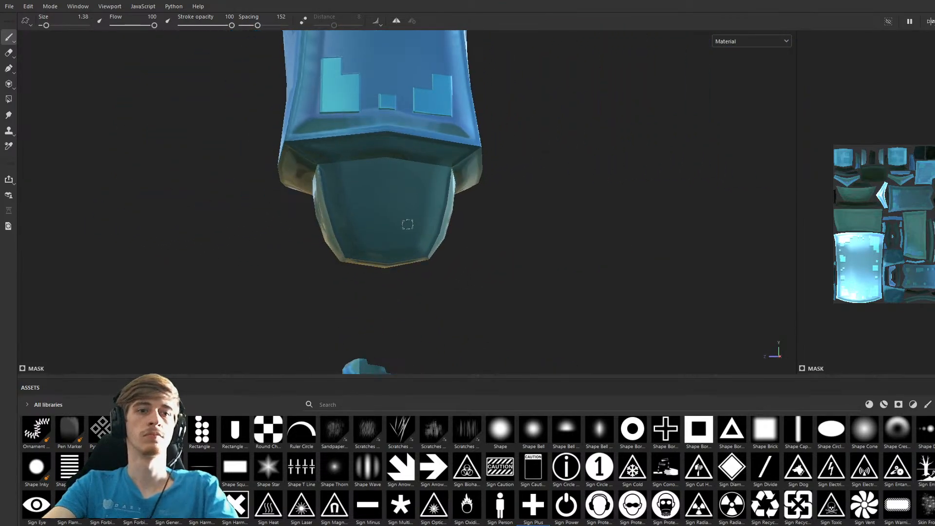
key(bracketright)
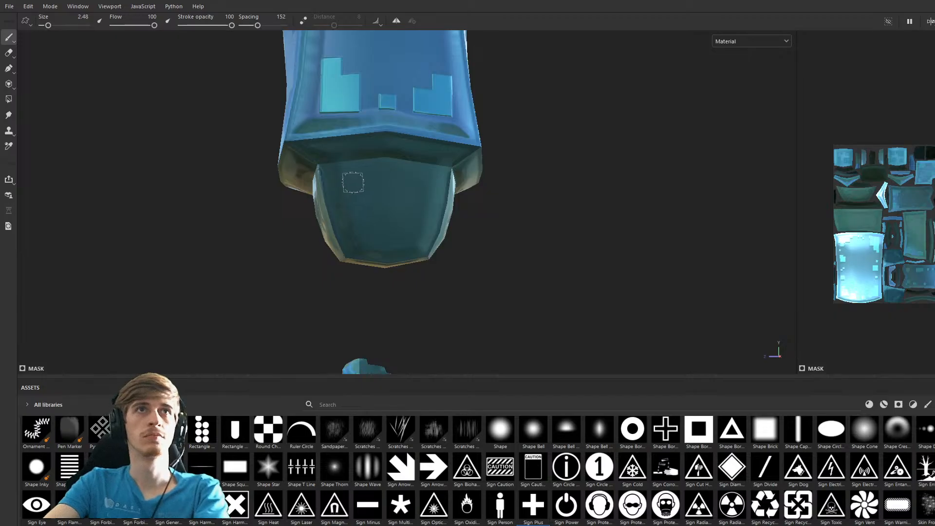
key(bracketright)
click(355, 181)
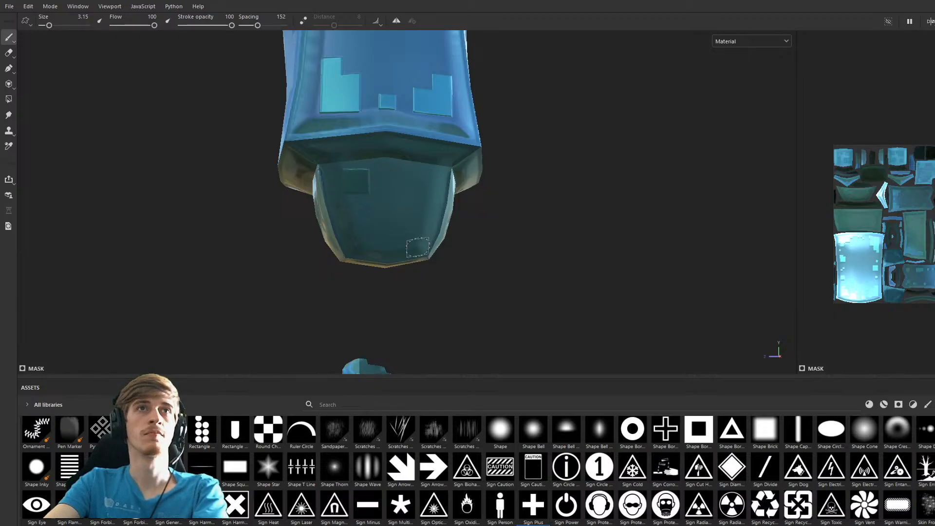
click(402, 232)
Add a size 2.48 square in the side face's empty upper corner and smaller squares, including size 1.38, around the larger ones.
key(bracketleft)
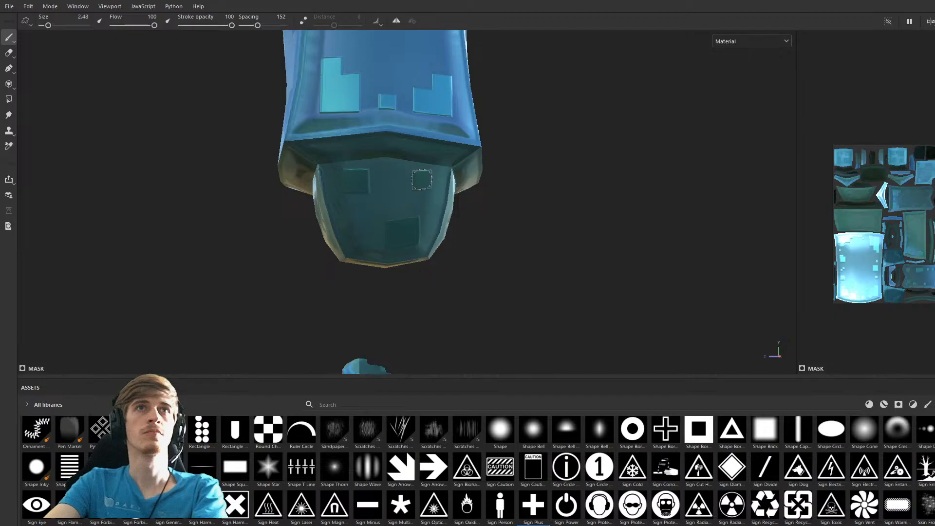
key(bracketleft)
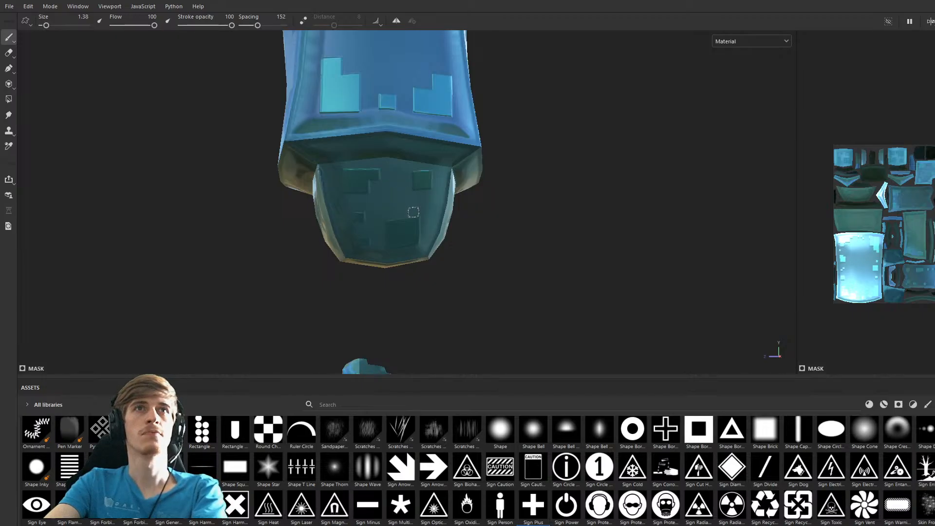
key(bracketright)
key(bracketright)
key(bracketright)
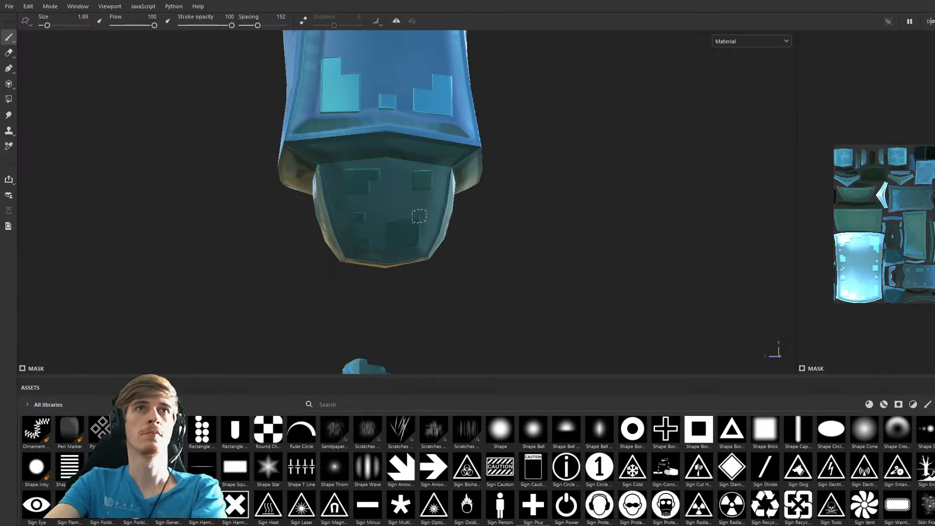
key(bracketleft)
key(bracketleft)
key(bracketleft)
key(bracketleft)
key(bracketleft)
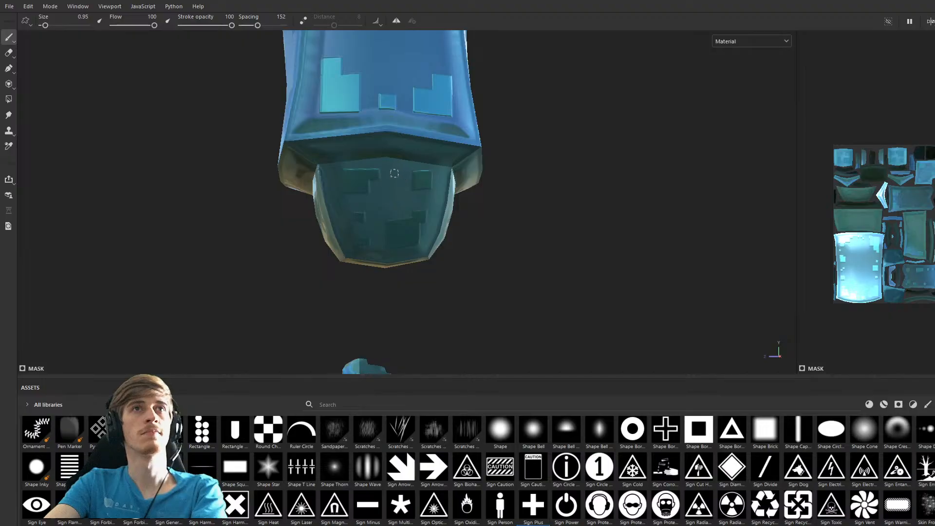
Examine the decorated armour set from several angles, then inspect the leg pieces on their own.
alt+drag(428, 268, 450, 217)
alt+middle_drag(451, 216, 497, 309)
alt+drag(253, 125, 261, 151)
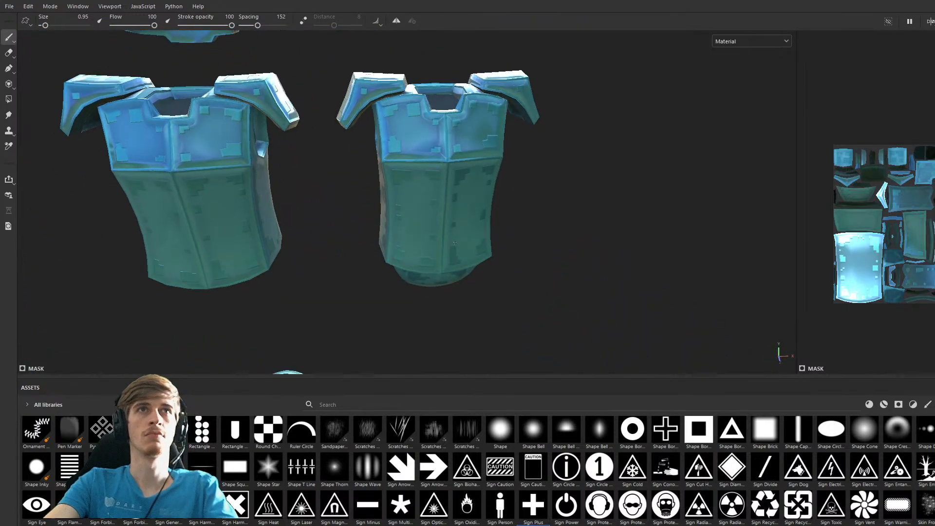
scroll(261, 151, down, 3)
alt+drag(455, 236, 414, 238)
alt+middle_drag(414, 239, 529, 132)
alt+drag(475, 297, 507, 285)
alt+middle_drag(506, 285, 448, 277)
scroll(459, 256, down, 3)
alt+drag(448, 278, 470, 295)
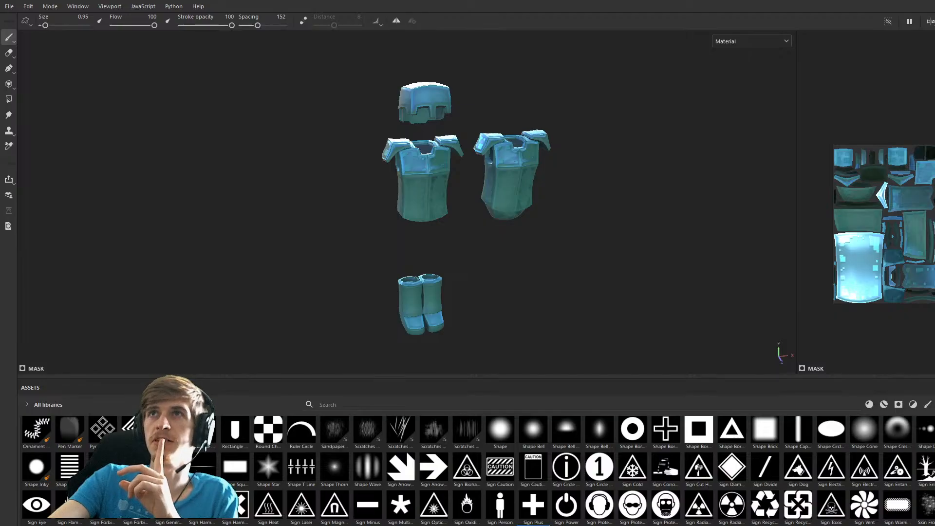
scroll(462, 218, up, 4)
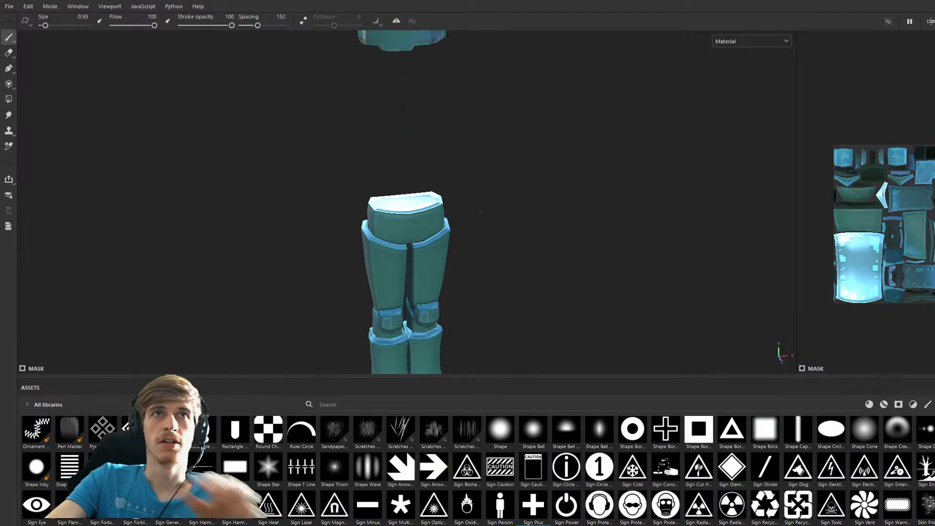
mouse_move(418, 203)
alt+mouse_down()
mouse_move(495, 246)
mouse_move(432, 224)
mouse_move(422, 207)
alt+mouse_up()
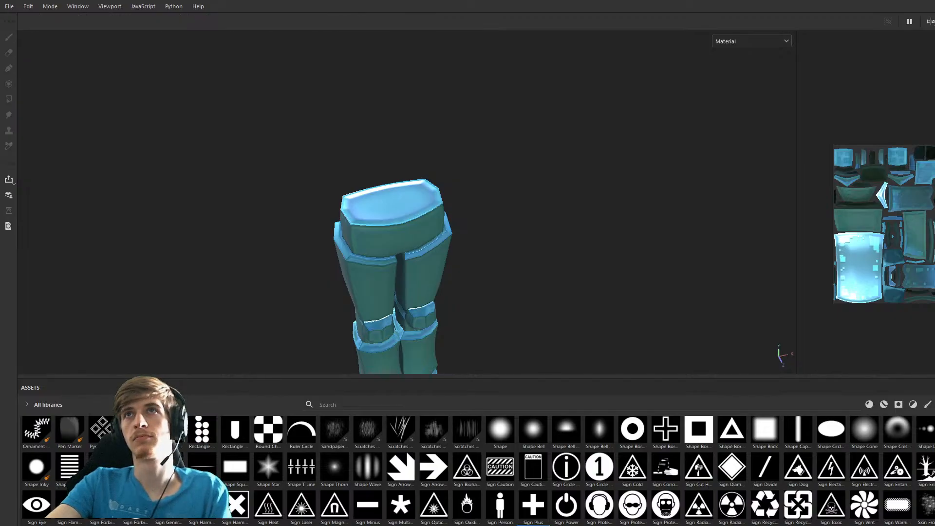
Show the whole armour set again and examine the chestplate and torso panels up close.
key(alt+q)
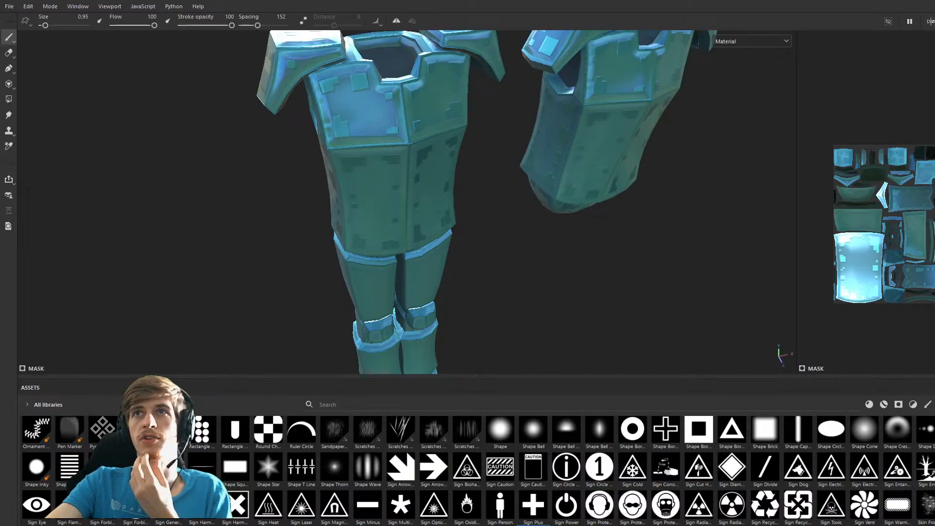
alt+drag(516, 227, 474, 194)
alt+middle_drag(473, 194, 444, 263)
alt+drag(550, 288, 511, 292)
alt+middle_drag(501, 207, 500, 230)
alt+drag(500, 230, 444, 148)
scroll(495, 238, up, 3)
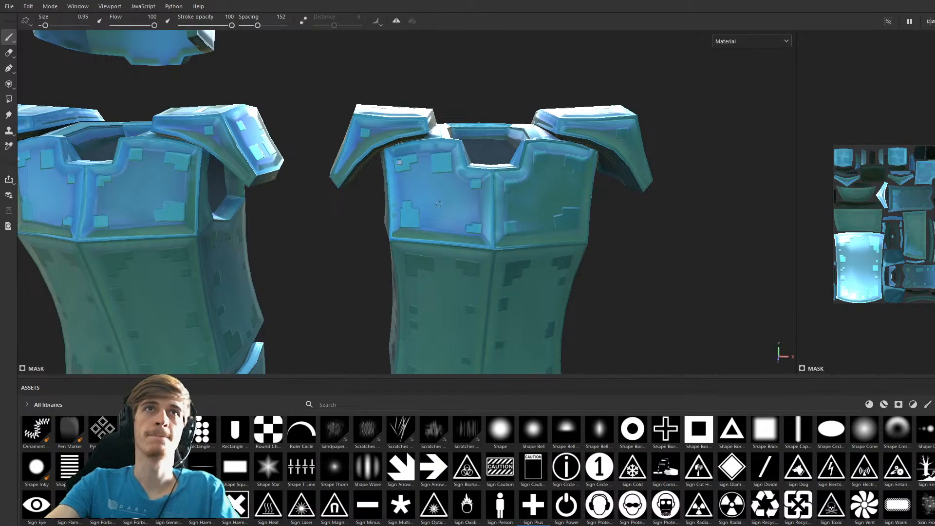
scroll(446, 212, up, 2)
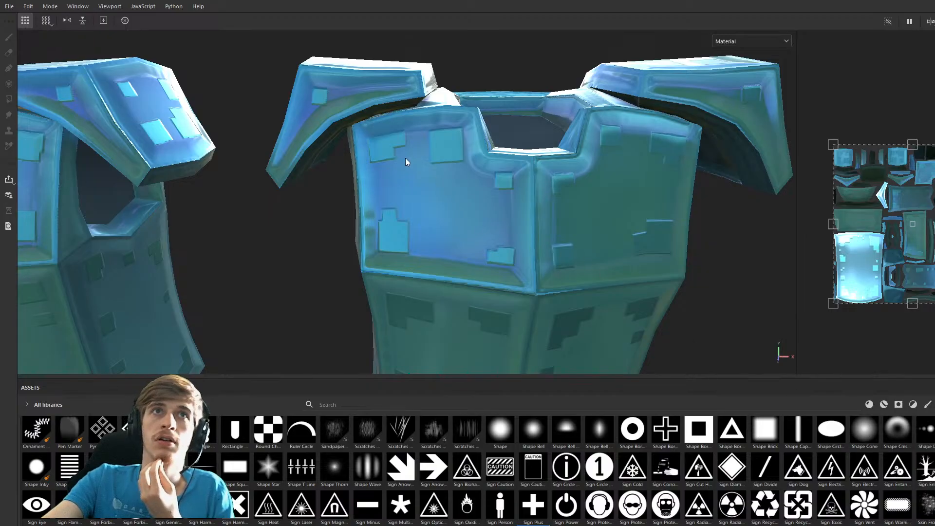
Stamp a size 1.38 light-coloured square with the Paint tool on the large upper square beside the chestplate's neckline.
key(1)
click(377, 143)
key(ctrl+z)
key(bracketright)
key(bracketright)
key(bracketright)
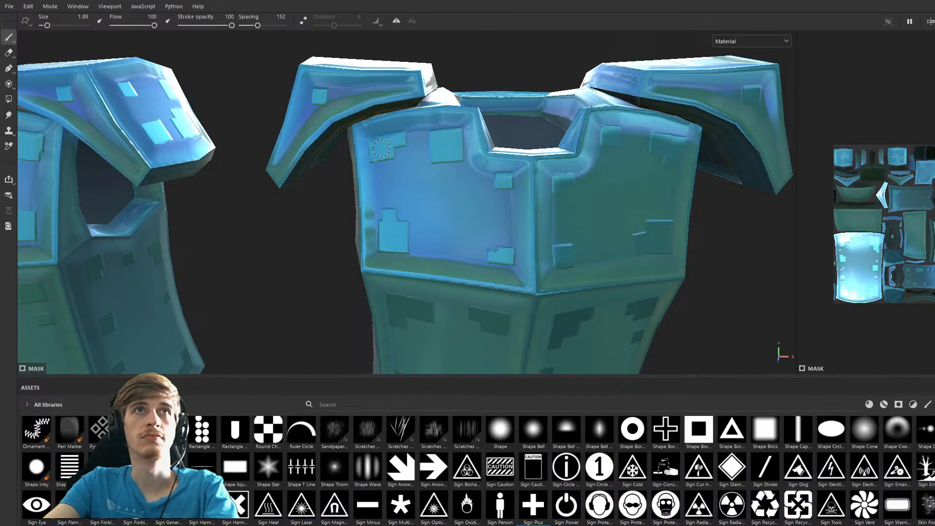
mouse_move(388, 141)
alt+mouse_down()
mouse_move(432, 171)
mouse_move(402, 130)
alt+mouse_up()
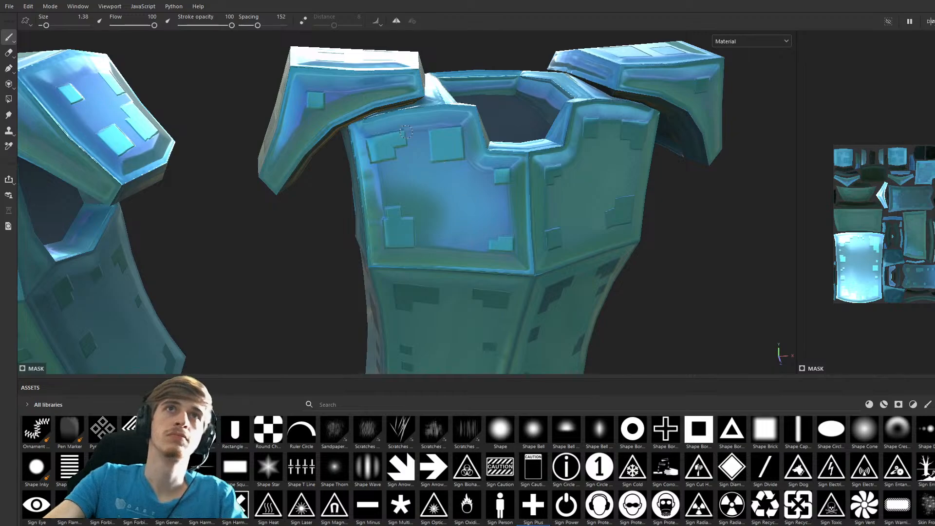
click(437, 135)
mouse_move(508, 194)
alt+mouse_down()
mouse_move(495, 209)
mouse_move(476, 207)
alt+mouse_up()
key(ctrl+z)
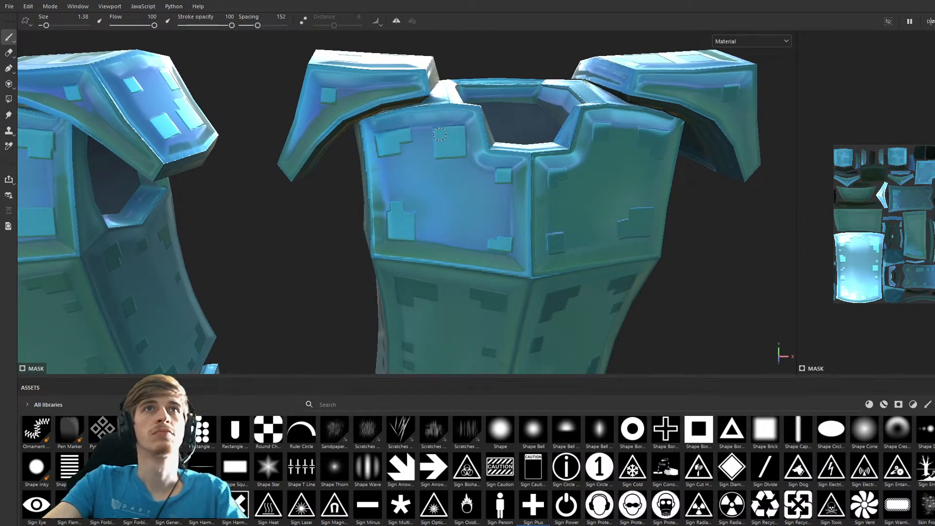
click(440, 134)
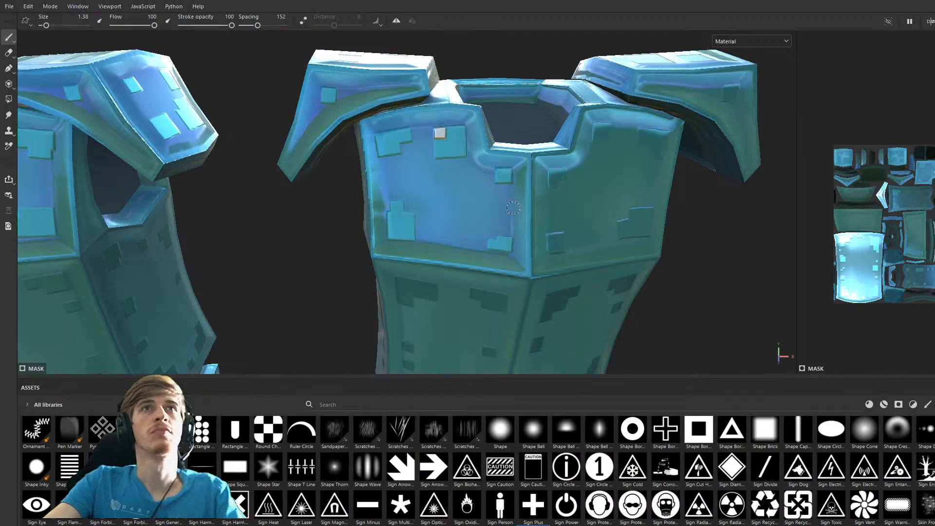
click(393, 218)
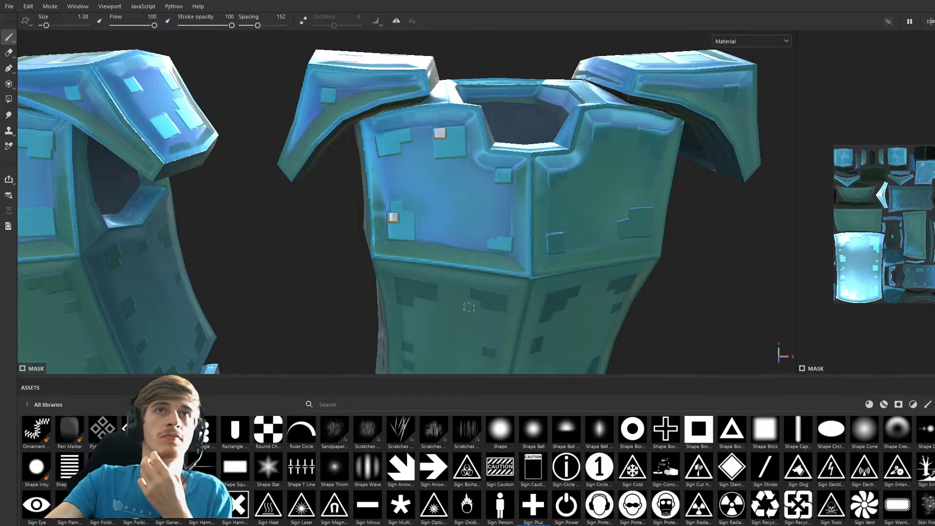
click(400, 282)
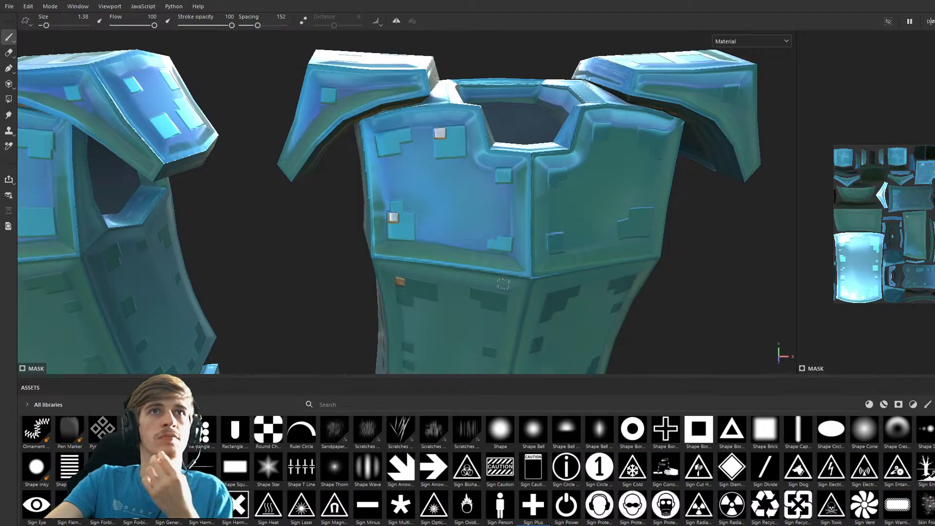
mouse_move(507, 311)
alt+mouse_down()
mouse_move(547, 266)
mouse_move(499, 253)
alt+mouse_up()
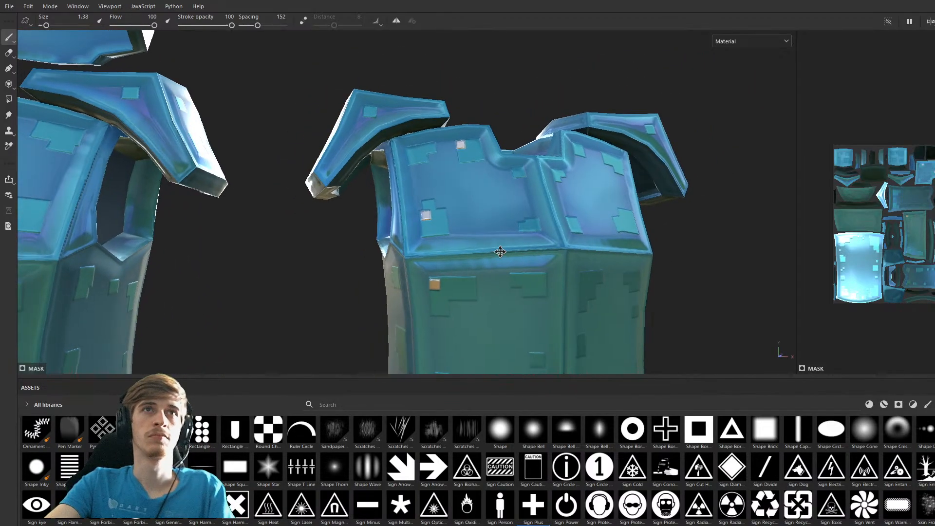
key(ctrl+z)
key(ctrl+z)
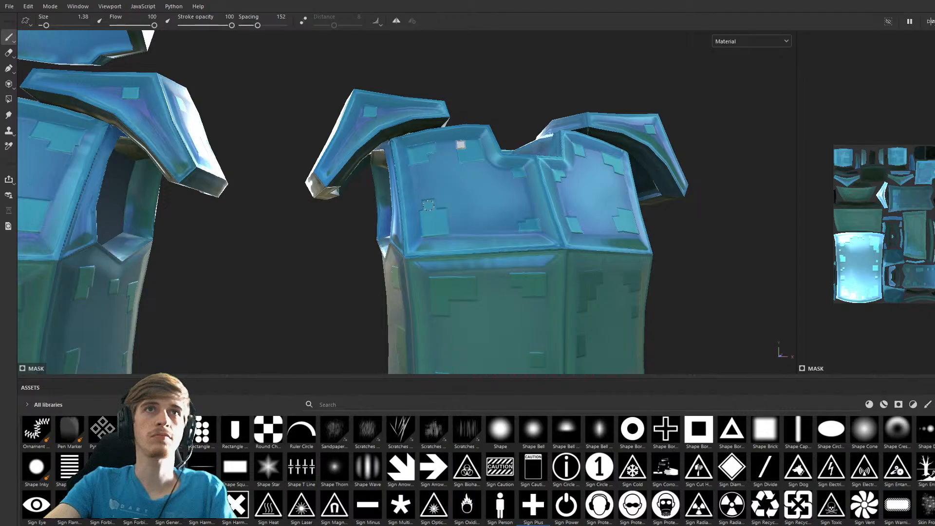
Stamp size 1.38 accent squares by the chestplate's lower outer square and on the torso panel's upper corners below, forming an L on the outer corner.
click(428, 204)
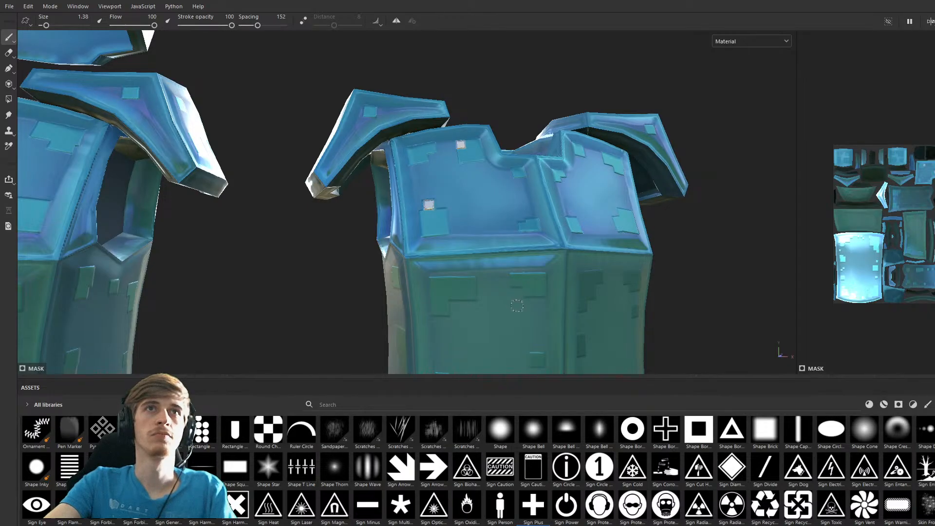
click(435, 283)
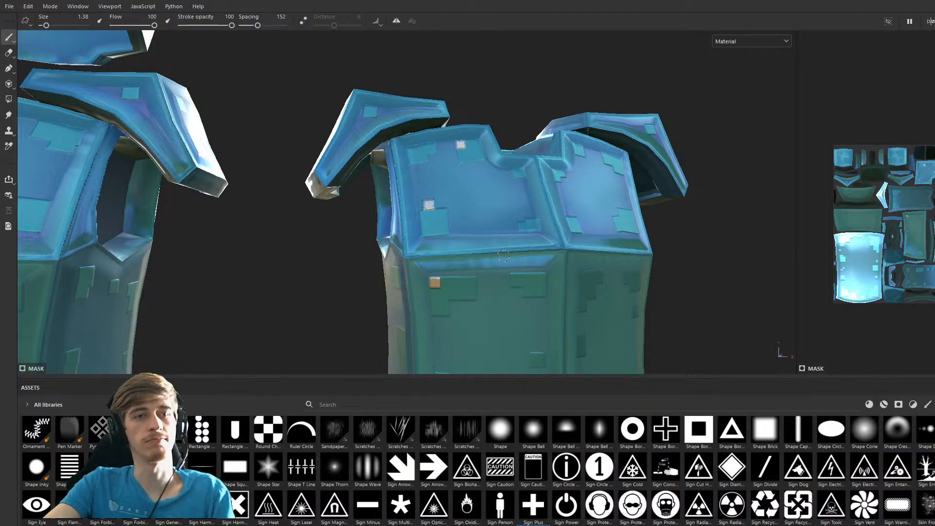
click(444, 283)
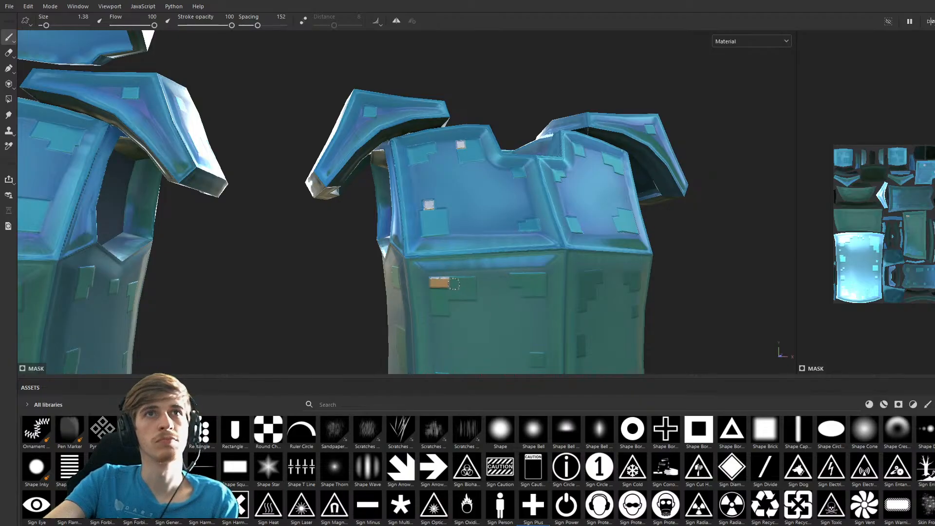
click(435, 291)
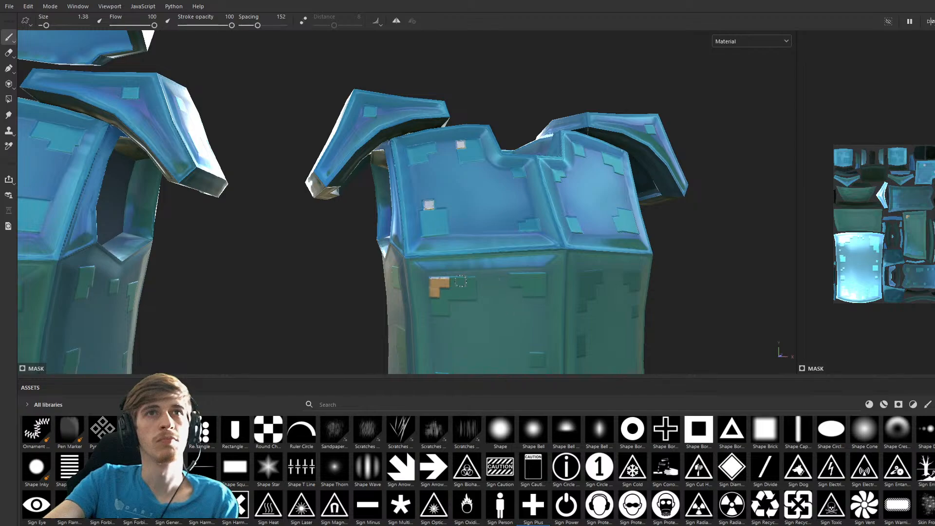
click(454, 282)
alt+drag(532, 274, 482, 274)
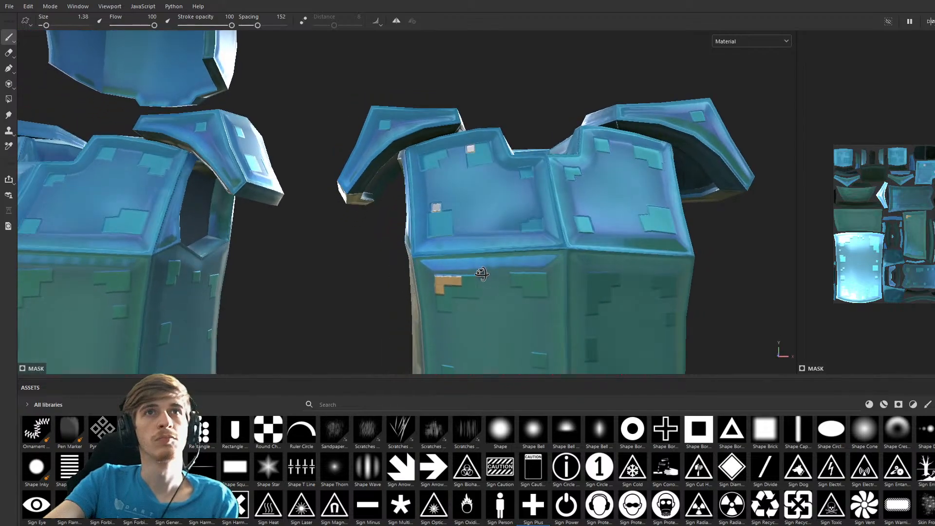
click(516, 279)
Stamp size 0.95 accent squares beside the outer raised squares of the same chestplate half and on the squares of both shoulder pads.
alt+drag(557, 310, 541, 240)
key(bracketleft)
click(431, 205)
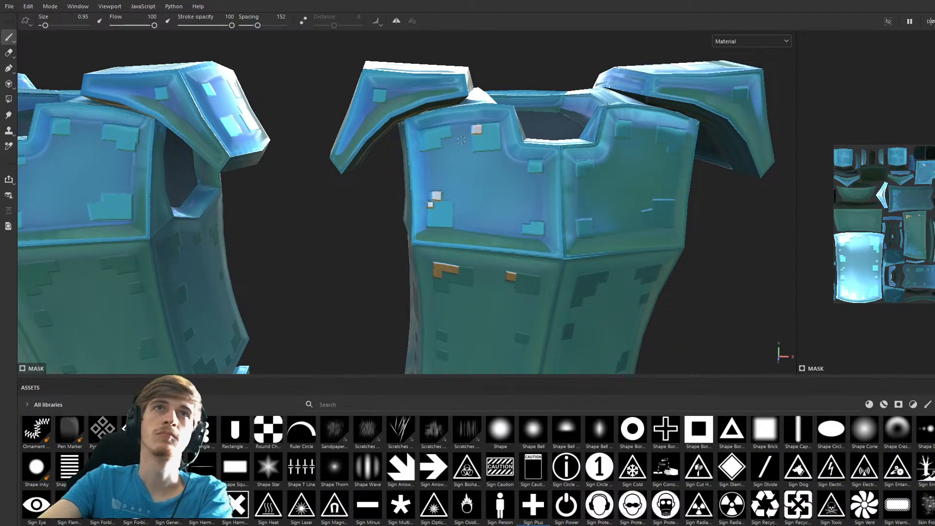
click(421, 135)
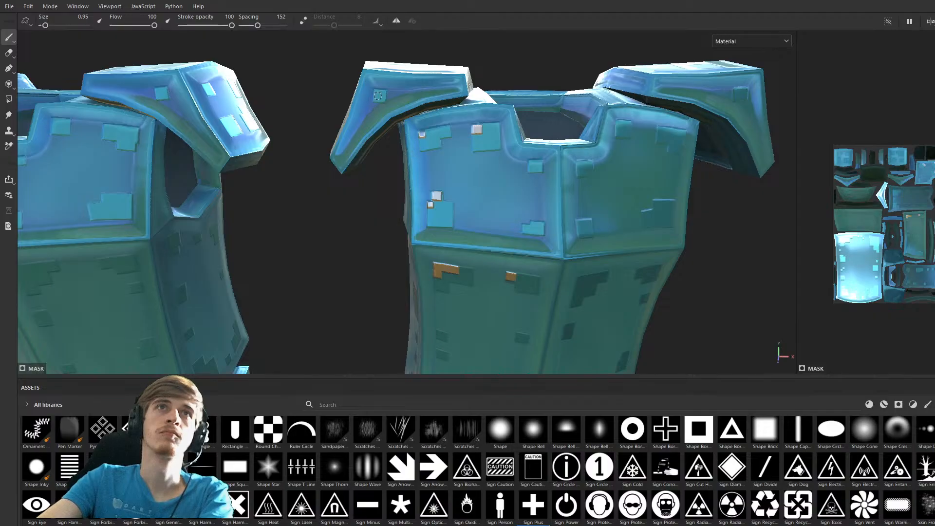
key(bracketleft)
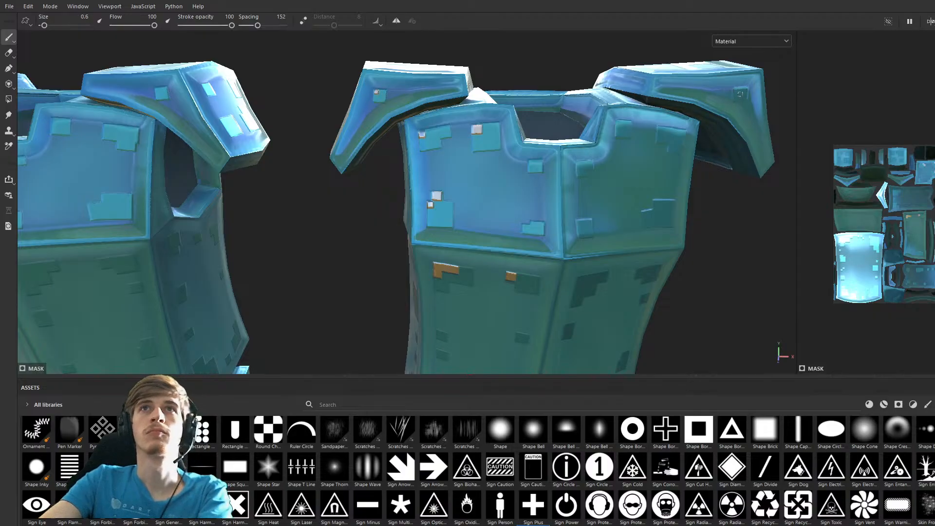
key(bracketright)
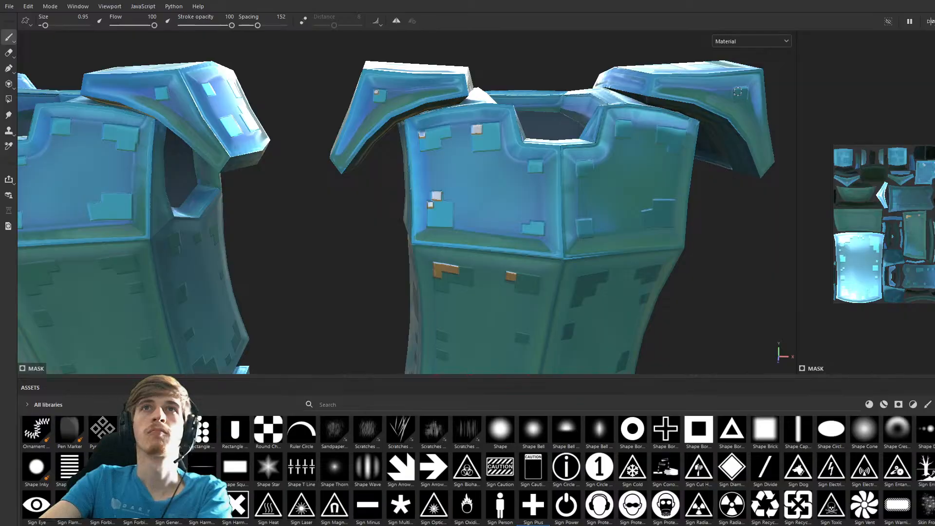
click(737, 93)
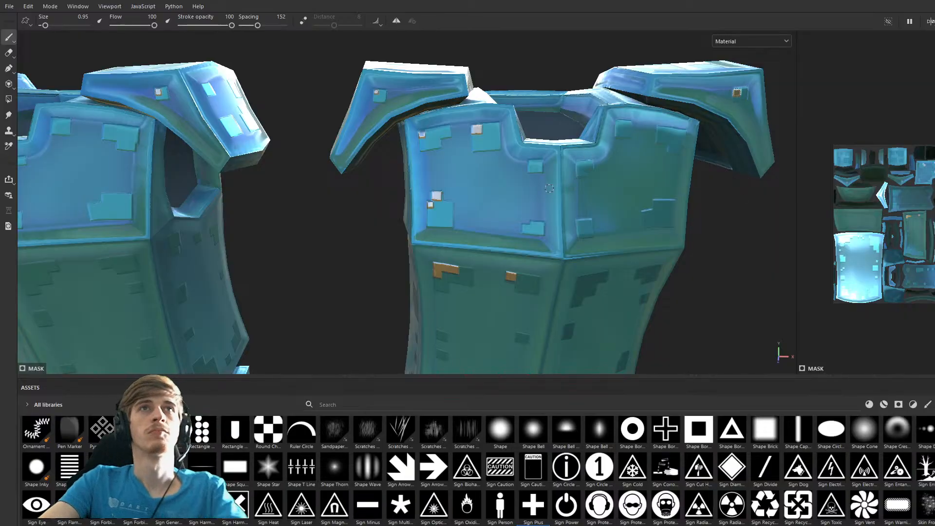
Stamp size 0.95 accent squares on the raised squares along the chestplate's centre seam, at the lower corners and just below the neckline.
scroll(581, 204, up, 1)
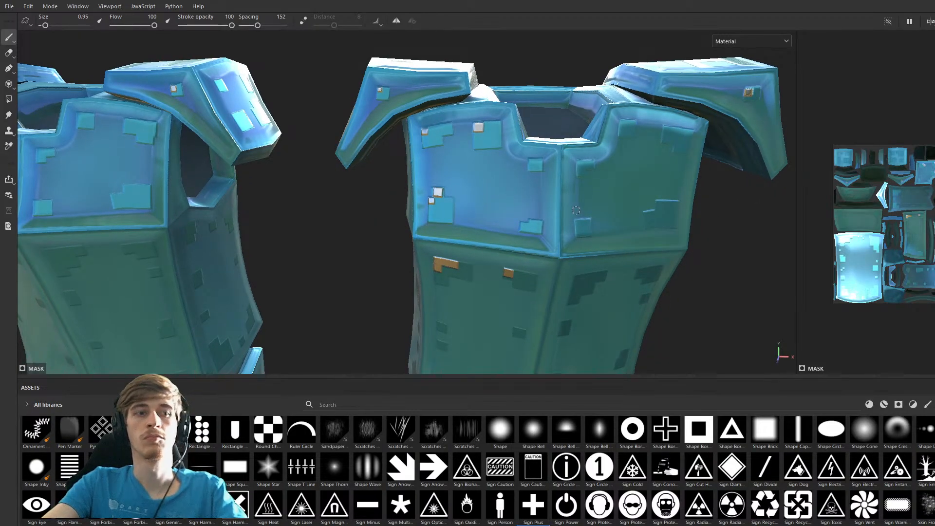
alt+drag(594, 188, 454, 230)
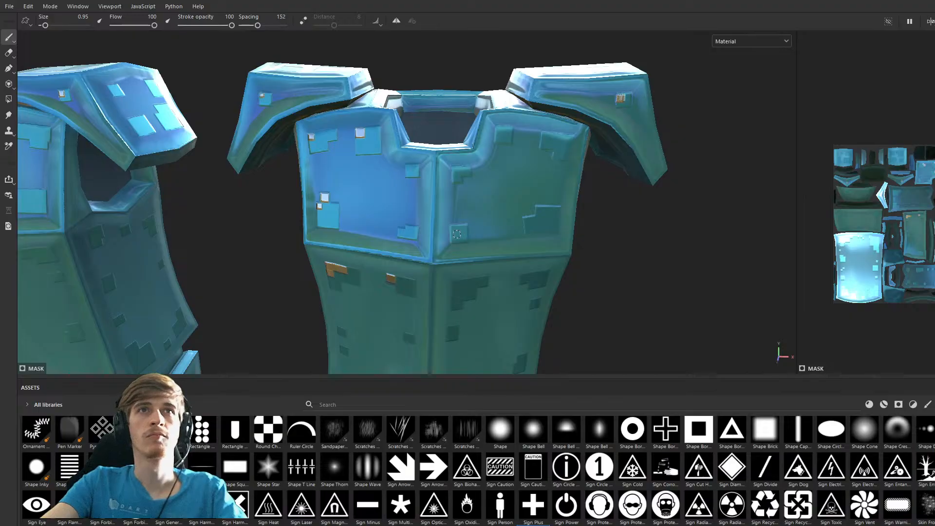
click(454, 229)
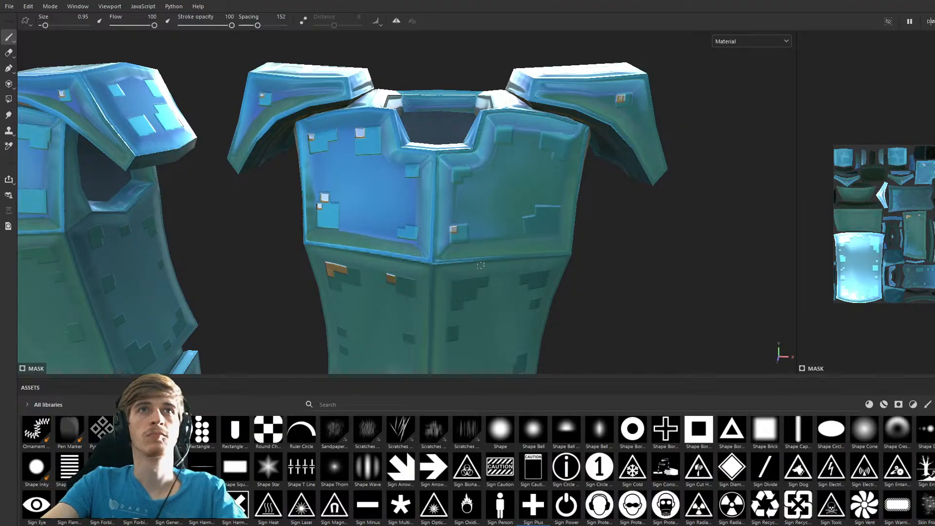
click(403, 232)
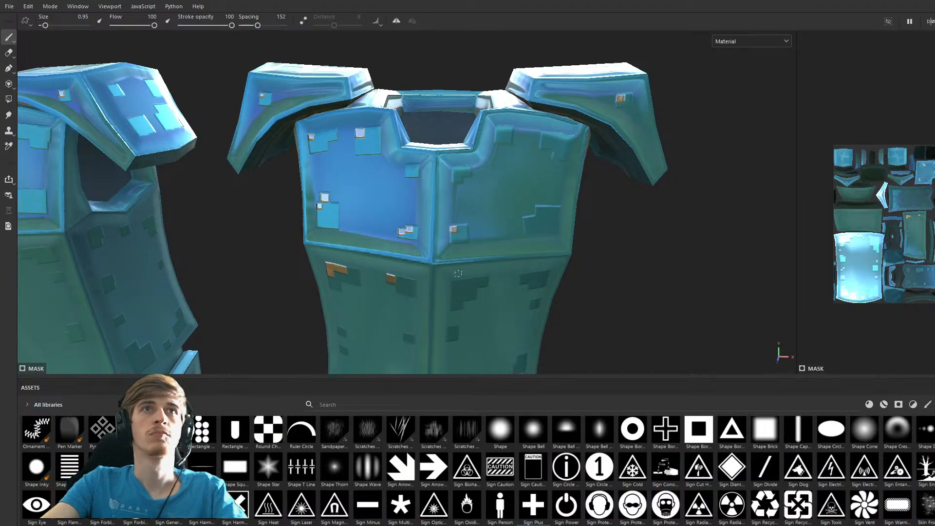
click(408, 168)
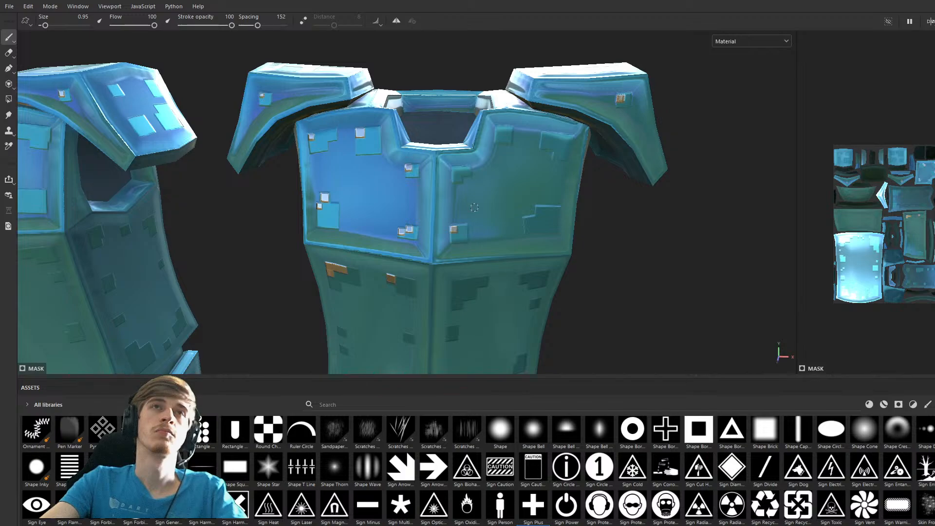
click(454, 170)
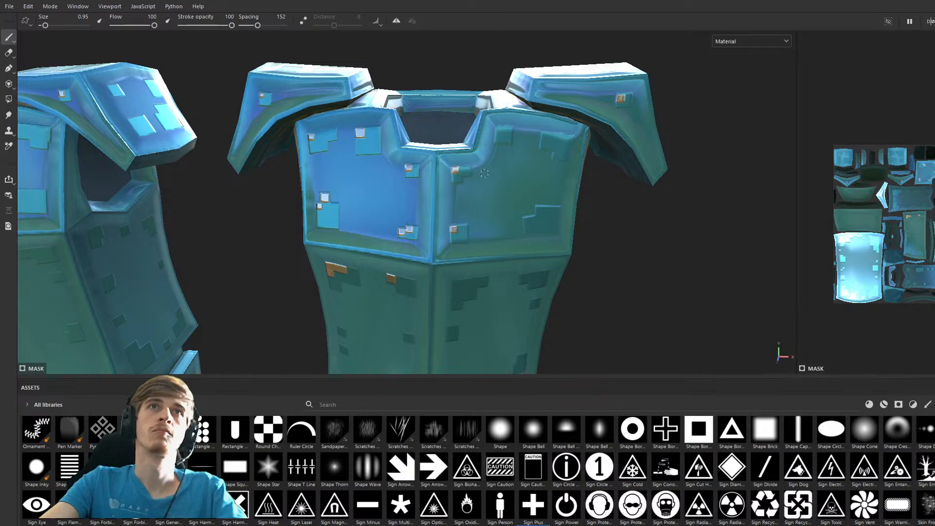
Add size 0.95 accent squares to the other chestplate half's upper squares and the stepped group in its lower outer corner.
click(499, 130)
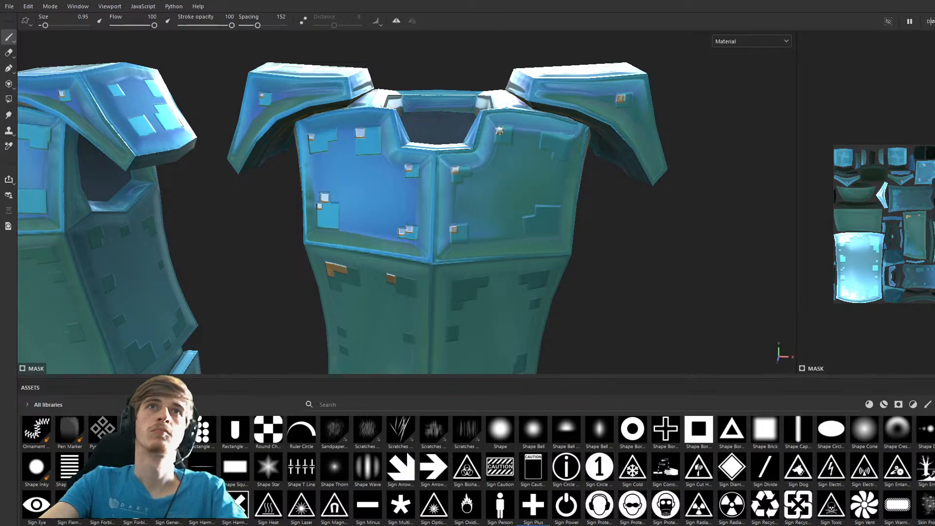
click(544, 137)
click(550, 136)
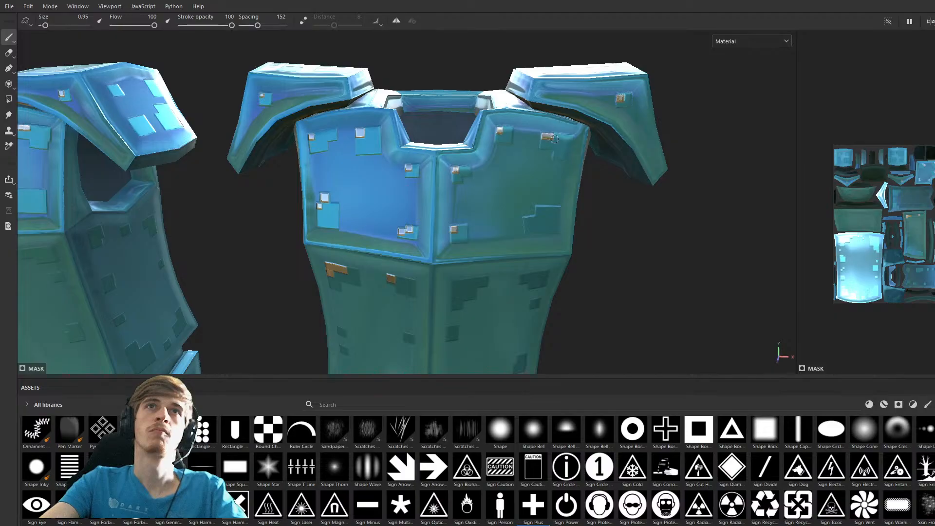
mouse_move(588, 170)
alt+mouse_down()
mouse_move(528, 211)
mouse_move(543, 209)
alt+mouse_up()
click(539, 209)
click(525, 217)
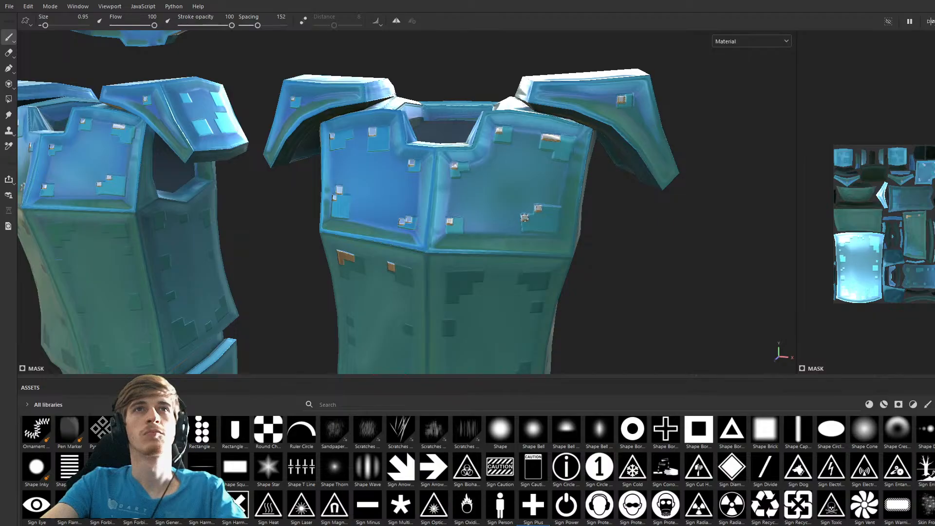
click(544, 209)
Build a stepped accent on the other torso panel's upper inner corner from size 1.38 and size 0.95 squares.
mouse_move(564, 234)
alt+mouse_down()
mouse_move(568, 244)
mouse_move(497, 243)
mouse_move(489, 229)
mouse_move(518, 209)
mouse_move(485, 259)
mouse_move(455, 262)
mouse_move(484, 265)
alt+mouse_up()
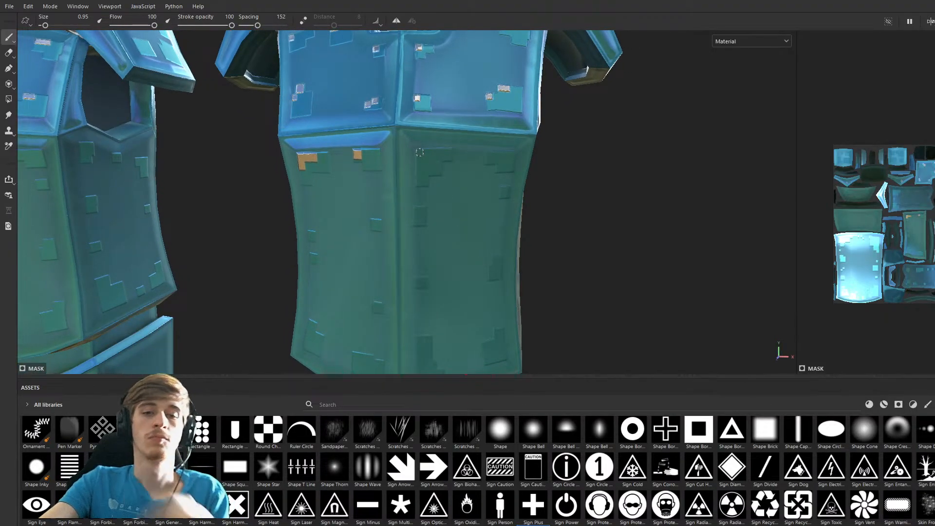
key(bracketright)
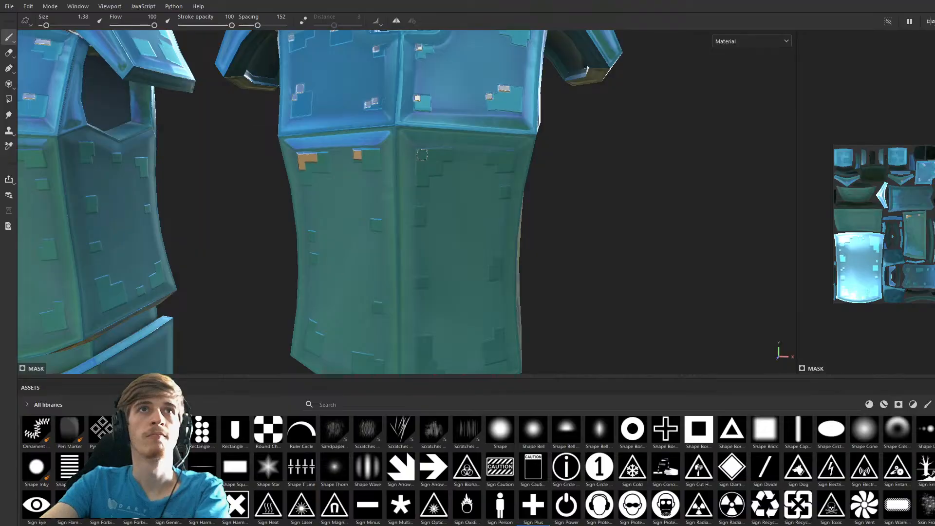
click(422, 155)
key(bracketright)
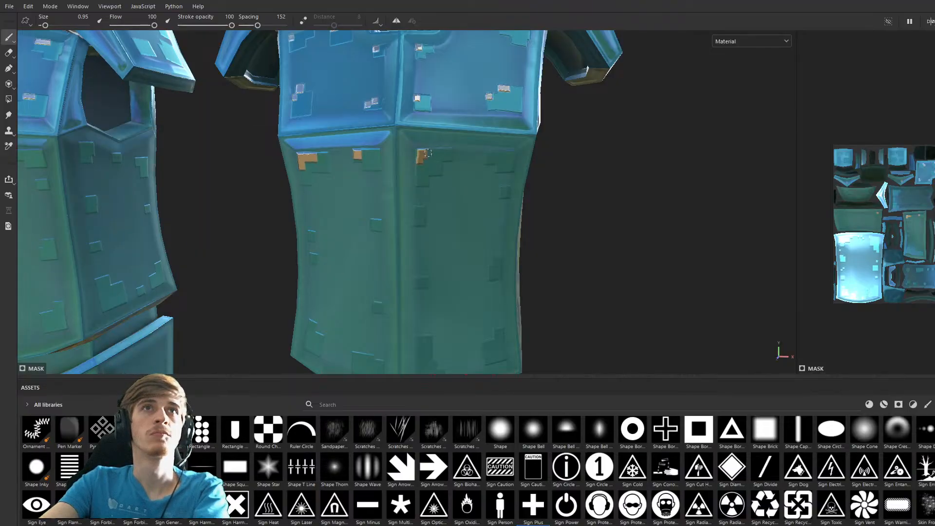
drag(429, 153, 436, 154)
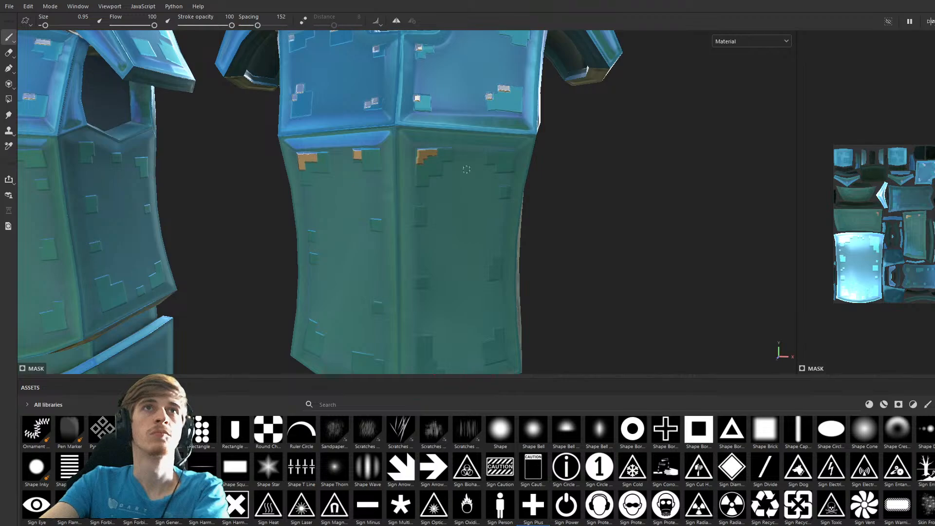
Stamp size 0.95 accent squares on three small raised squares beside the torso's centre seam.
click(417, 211)
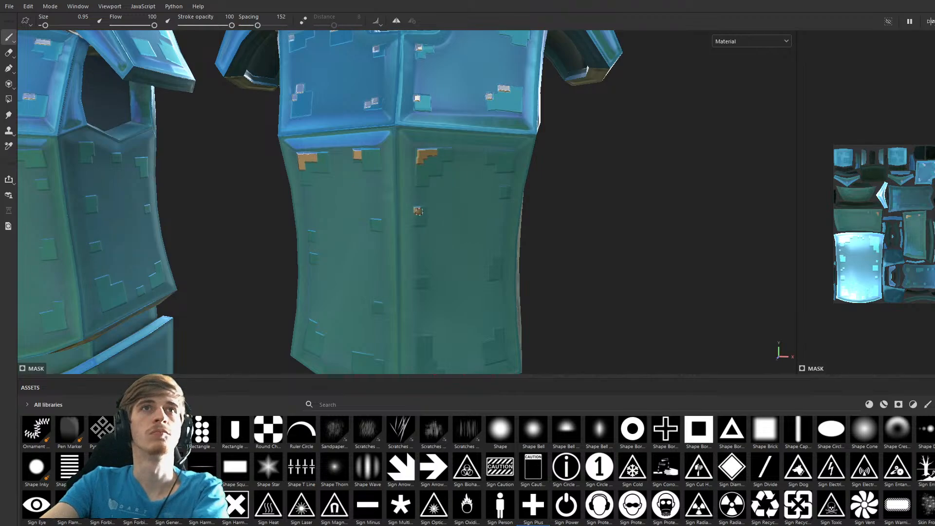
click(417, 283)
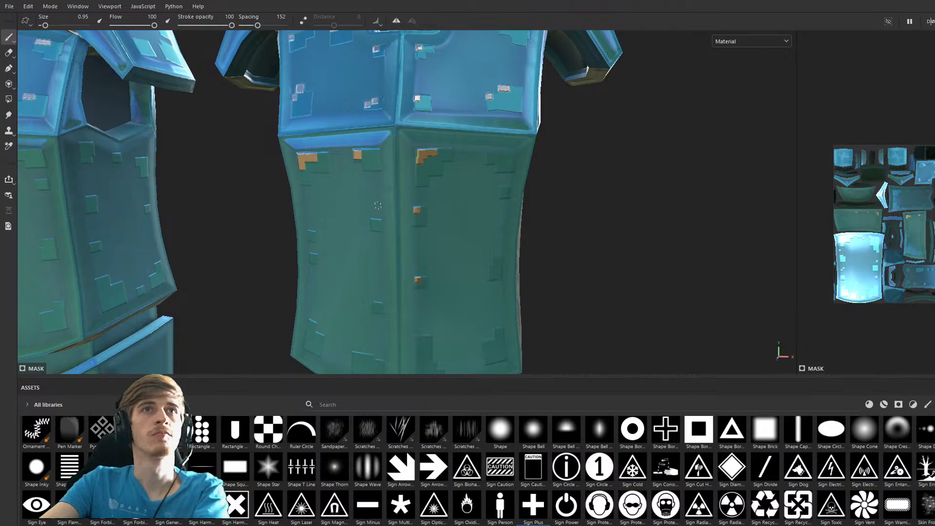
click(374, 222)
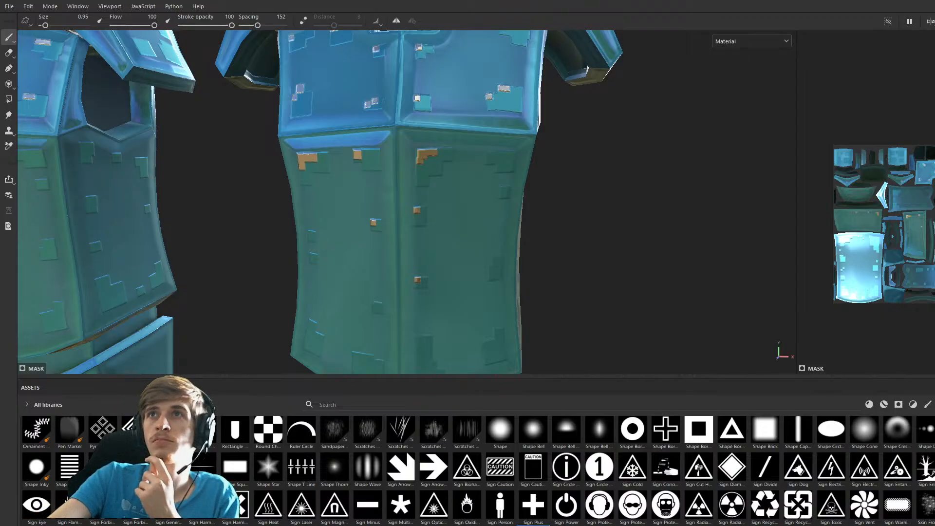
Examine the accent squares on the chestplate and torso from several angles and under different lighting.
shift+right_drag(569, 226, 502, 224)
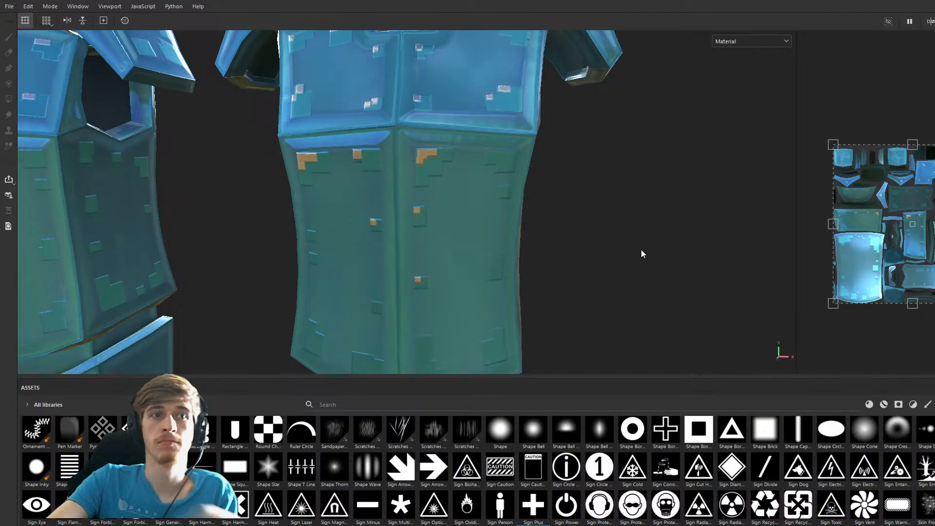
alt+drag(618, 234, 678, 276)
scroll(437, 194, down, 3)
alt+drag(436, 194, 461, 261)
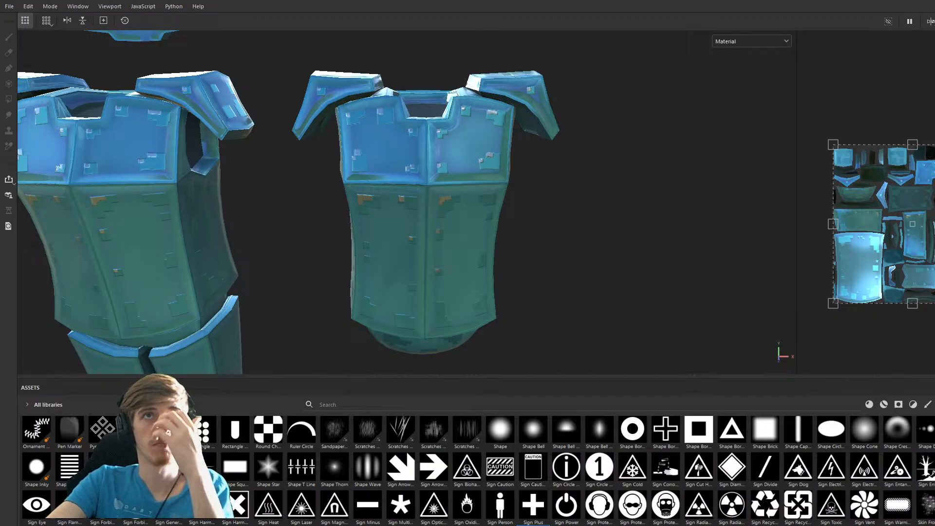
alt+drag(444, 297, 491, 326)
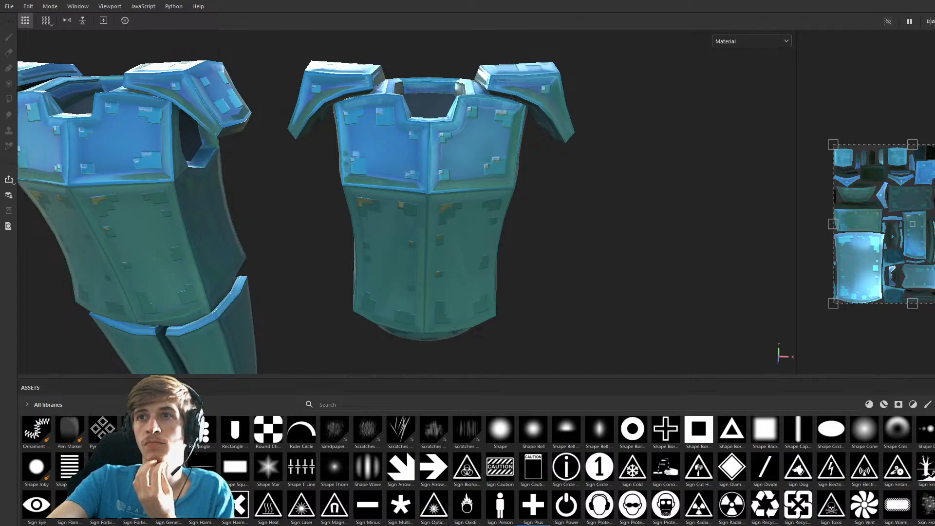
mouse_move(571, 291)
shift+right_down()
mouse_move(528, 278)
mouse_move(485, 280)
shift+right_up()
Stamp size 0.95 accent squares on the first torso panel's mid-height outer square and its lower square beside the centre seam.
alt+drag(474, 303, 555, 251)
scroll(434, 240, up, 4)
alt+middle_drag(366, 237, 406, 247)
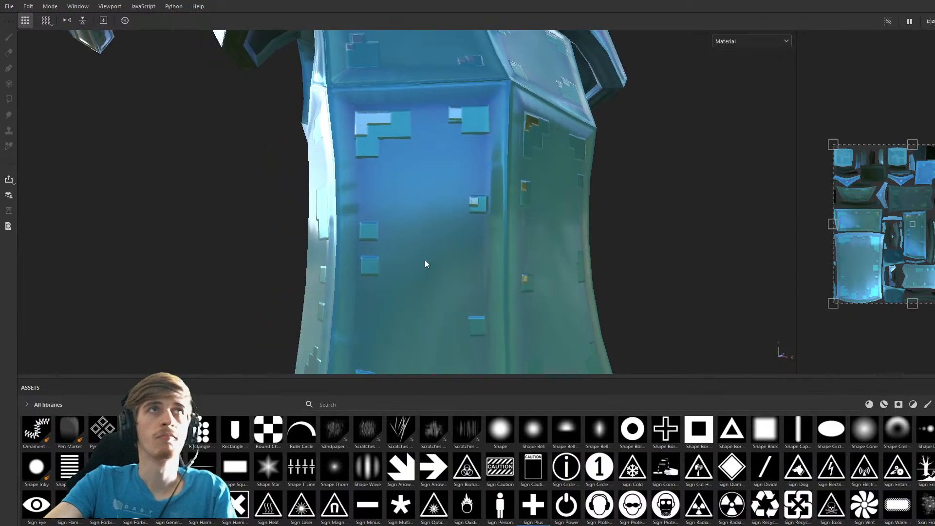
key(1)
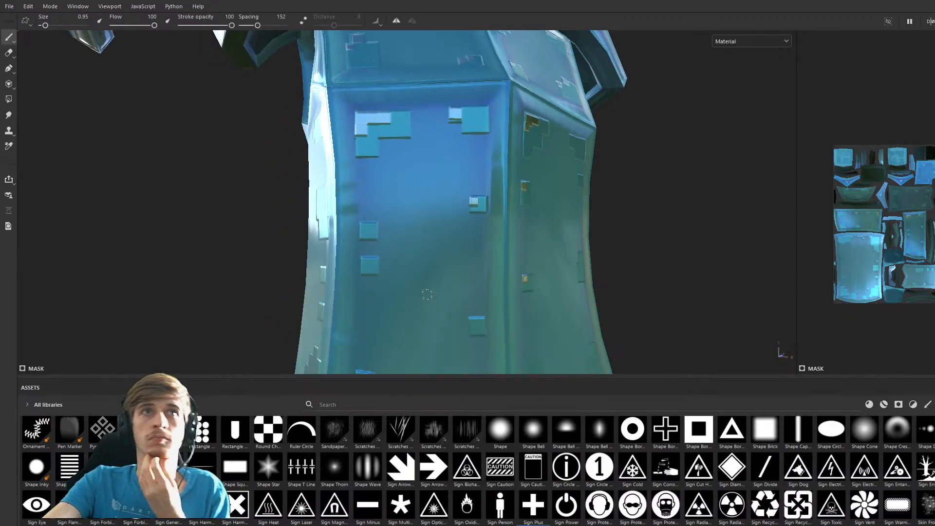
click(365, 227)
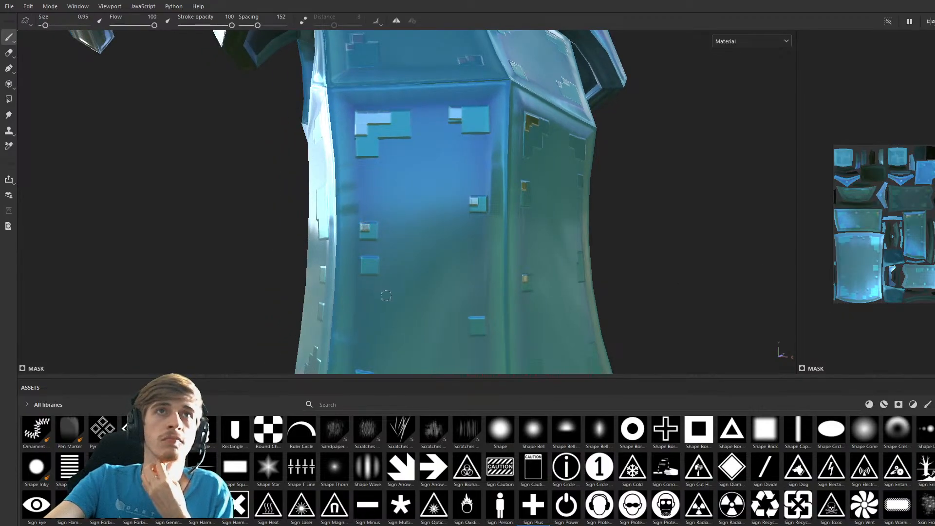
click(474, 323)
Add a size 0.95 accent square to the torso panel's lower outer group and a larger one to its lower inner group.
mouse_move(560, 320)
alt+mouse_down()
mouse_move(570, 324)
mouse_move(562, 249)
alt+mouse_up()
alt+middle_drag(561, 249, 606, 192)
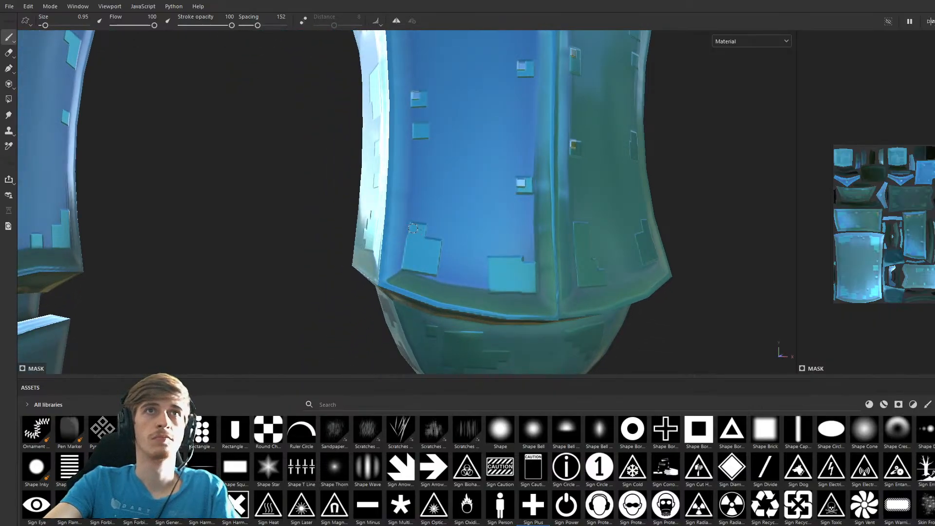
click(414, 227)
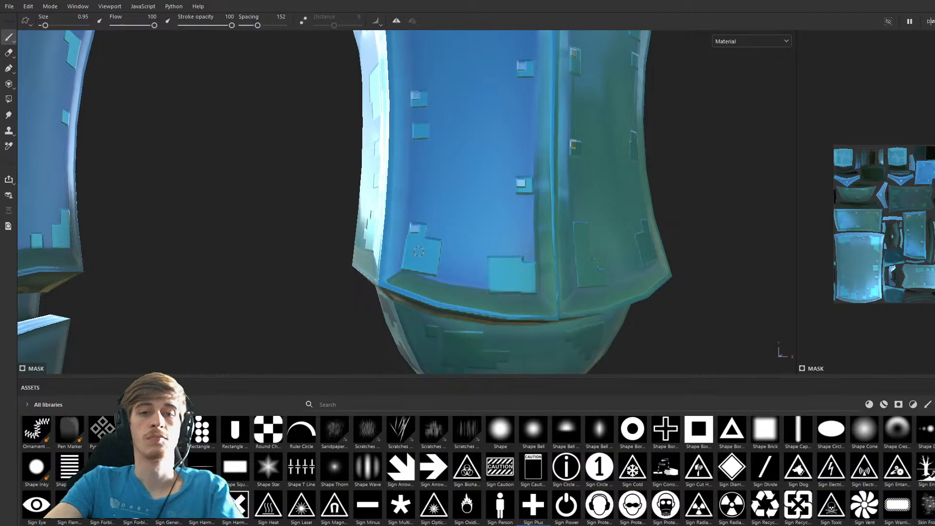
key(])
click(497, 264)
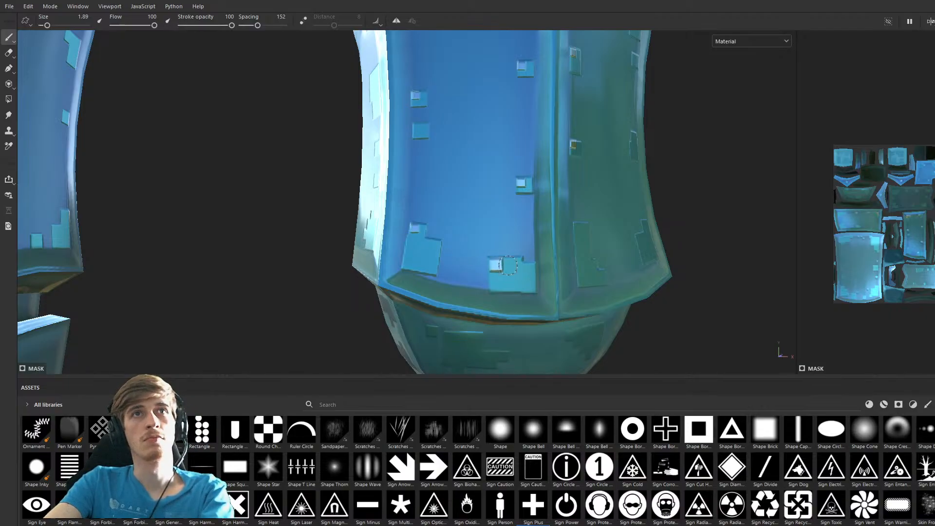
Extend the first torso panel's lower inner accent at size 0.95 and stamp a short vertical accent strip on the second panel's lower inner group.
key([)
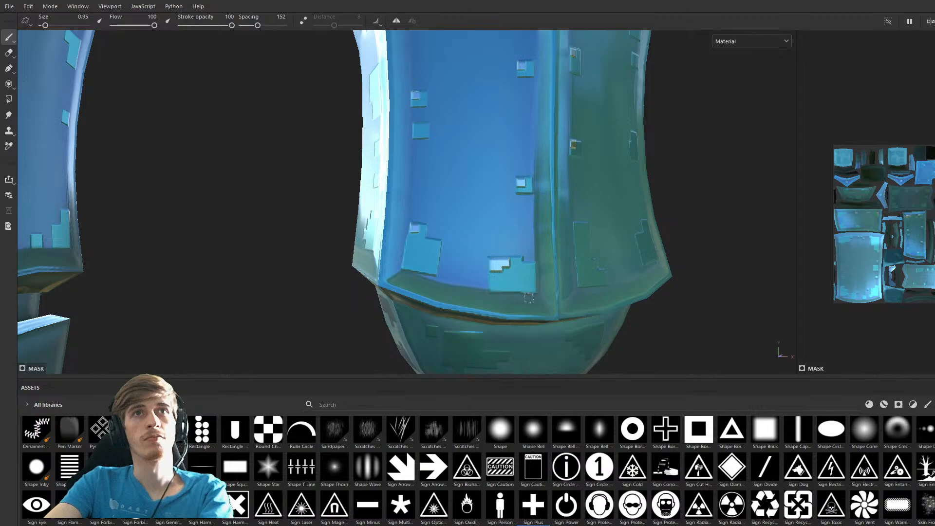
mouse_move(536, 219)
alt+mouse_down()
mouse_move(492, 253)
mouse_move(532, 306)
mouse_move(532, 271)
alt+mouse_up()
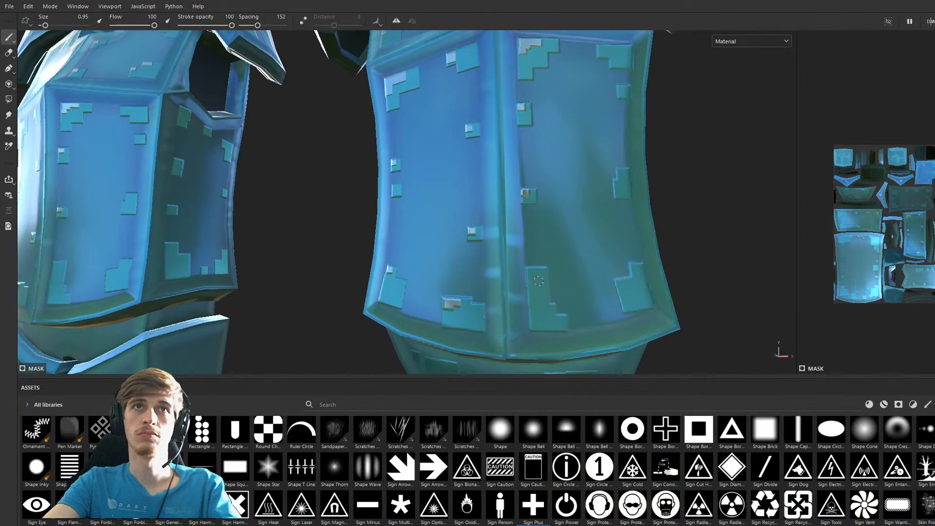
click(532, 271)
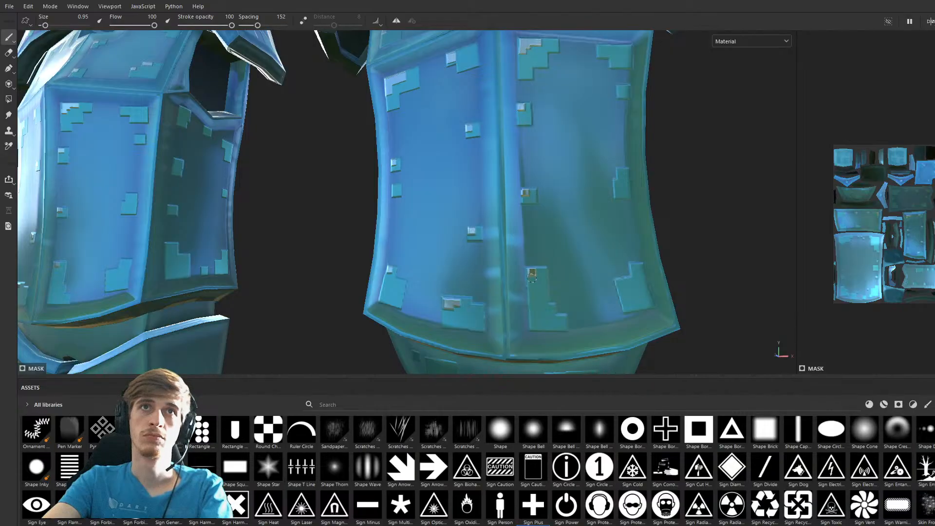
drag(532, 277, 533, 286)
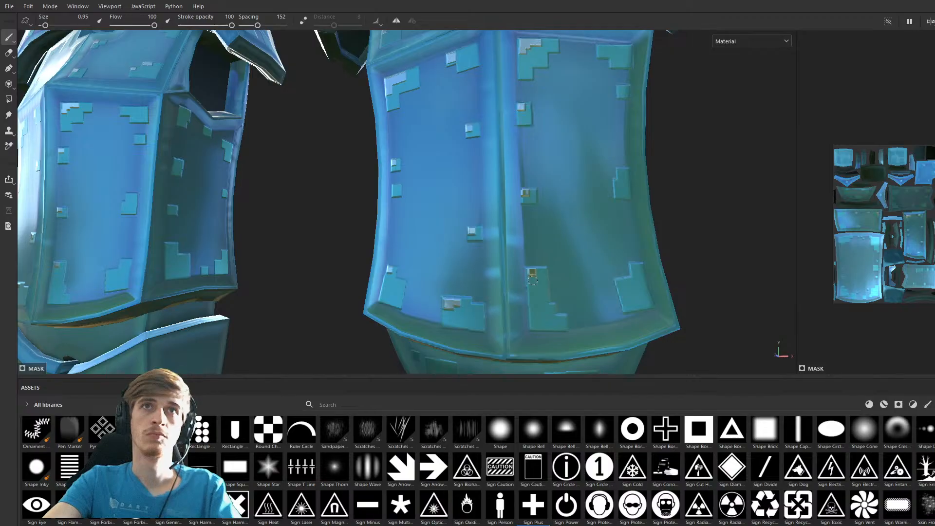
click(533, 278)
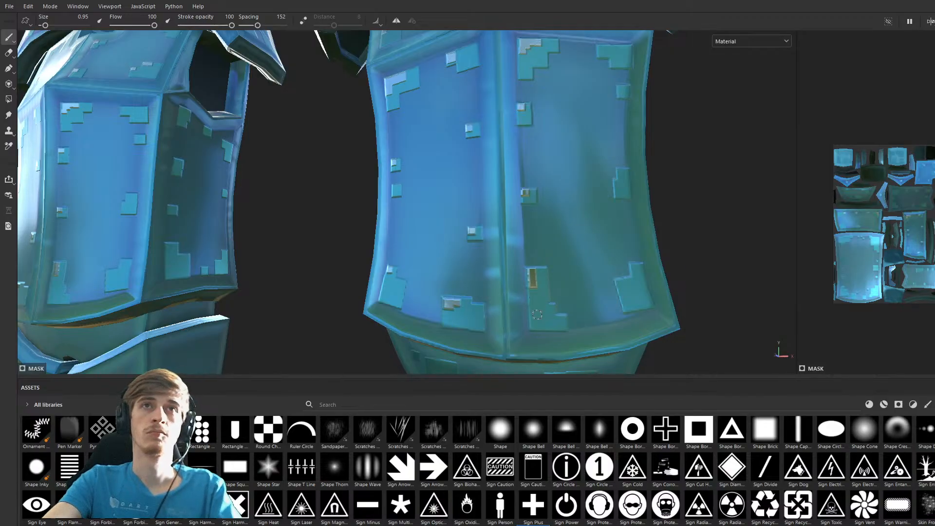
Stamp two size 0.95 accent squares on the upper steps of the second torso panel's lower outer group.
mouse_move(535, 298)
alt+mouse_down()
mouse_move(574, 278)
mouse_move(445, 281)
alt+mouse_up()
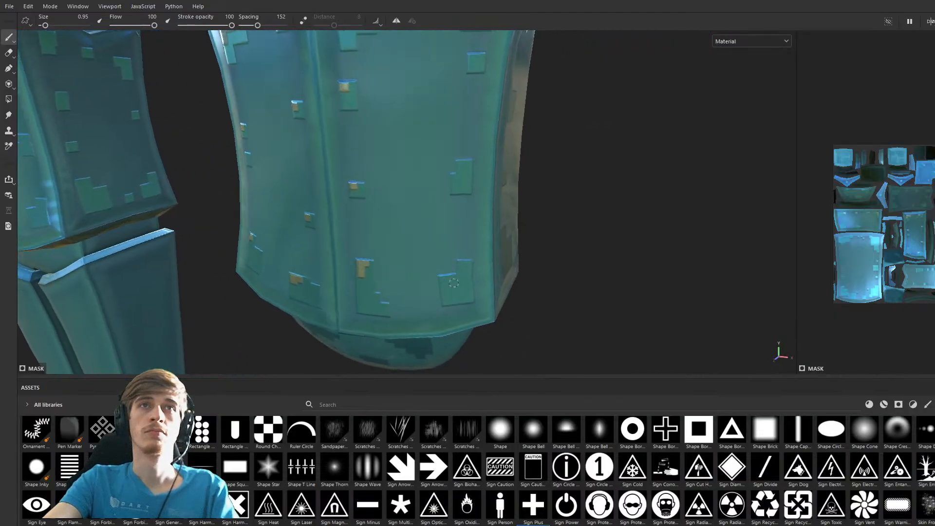
click(445, 281)
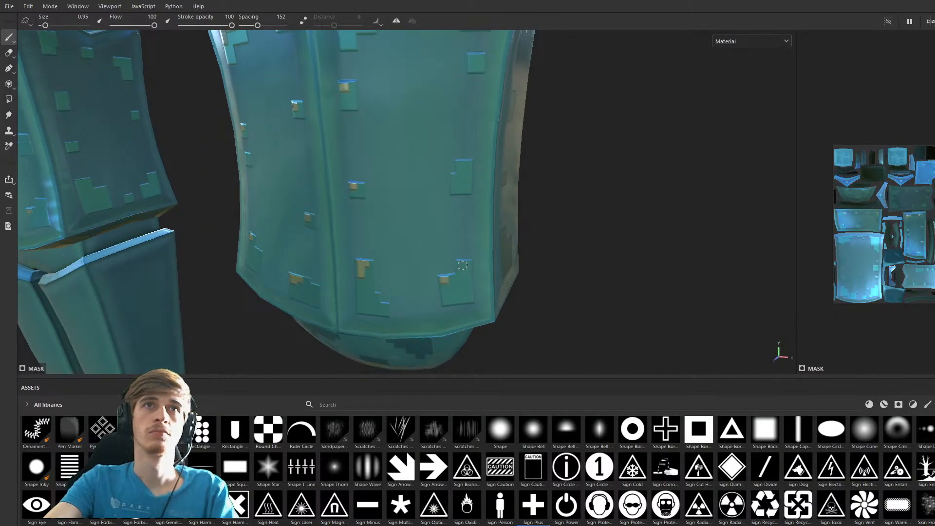
click(462, 265)
Reduce the brush to size 0.6 and add accent squares to the second torso panel's outer mid-height, small upper and top groups.
mouse_move(468, 219)
alt+mouse_down()
mouse_move(457, 268)
mouse_move(455, 259)
alt+mouse_up()
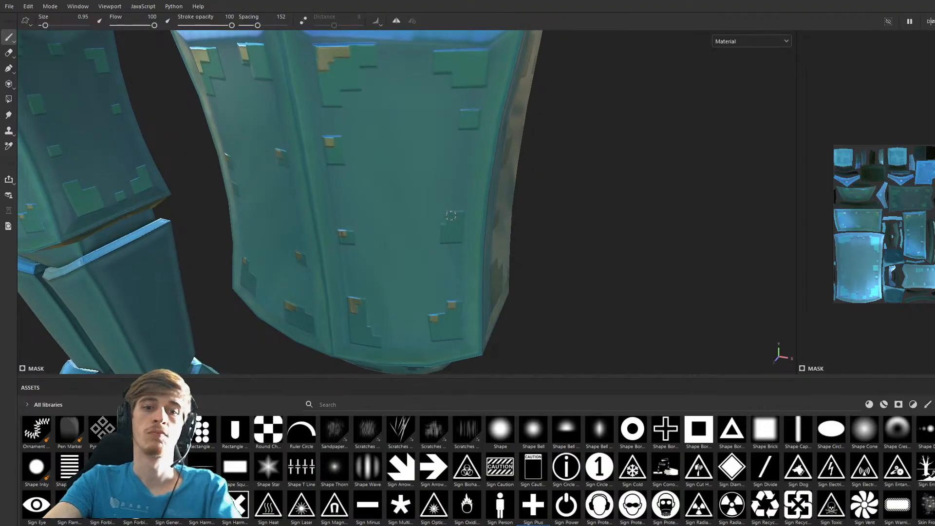
key(bracketleft)
key(bracketleft)
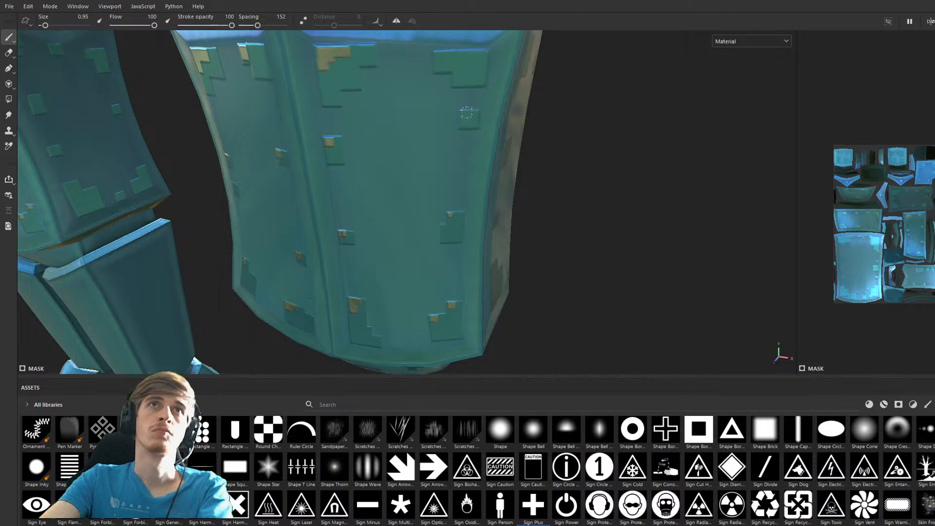
click(440, 57)
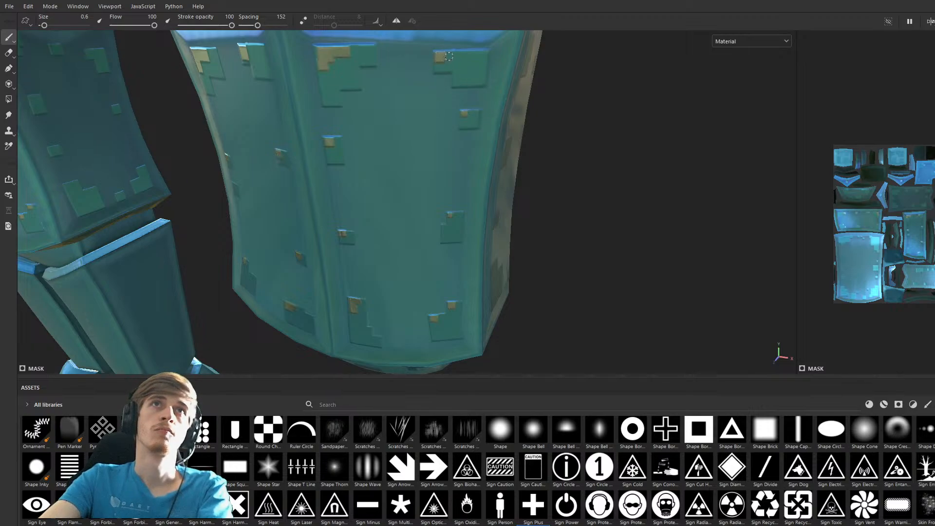
click(469, 56)
On the shoulder pad's outer face, stamp a size 0.6 accent on the small upper square and a size 1.38 accent on the large lower square.
scroll(506, 143, down, 5)
alt+drag(454, 173, 483, 189)
alt+middle_drag(483, 189, 527, 248)
alt+drag(526, 249, 476, 271)
alt+middle_drag(476, 272, 485, 279)
alt+drag(485, 279, 560, 219)
alt+drag(365, 234, 438, 257)
alt+drag(350, 207, 427, 285)
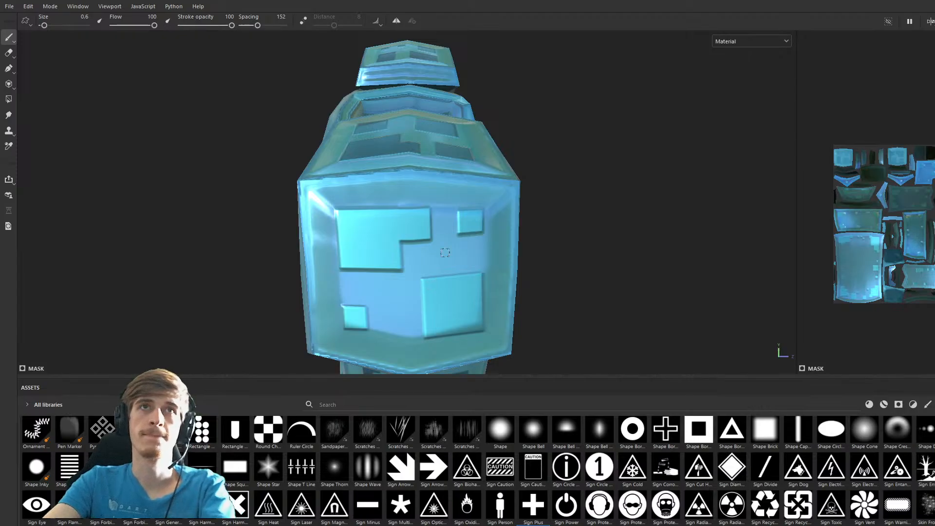
click(458, 217)
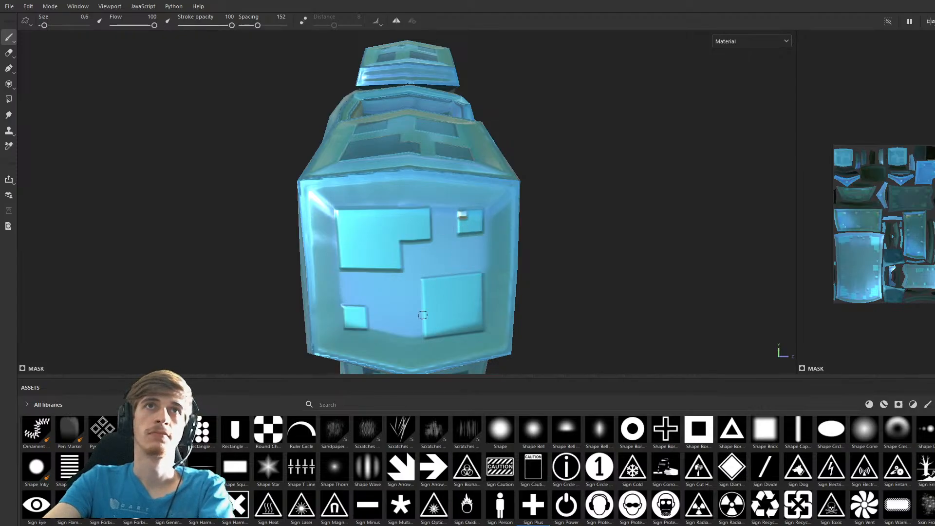
ctrl+right_drag(397, 322, 434, 292)
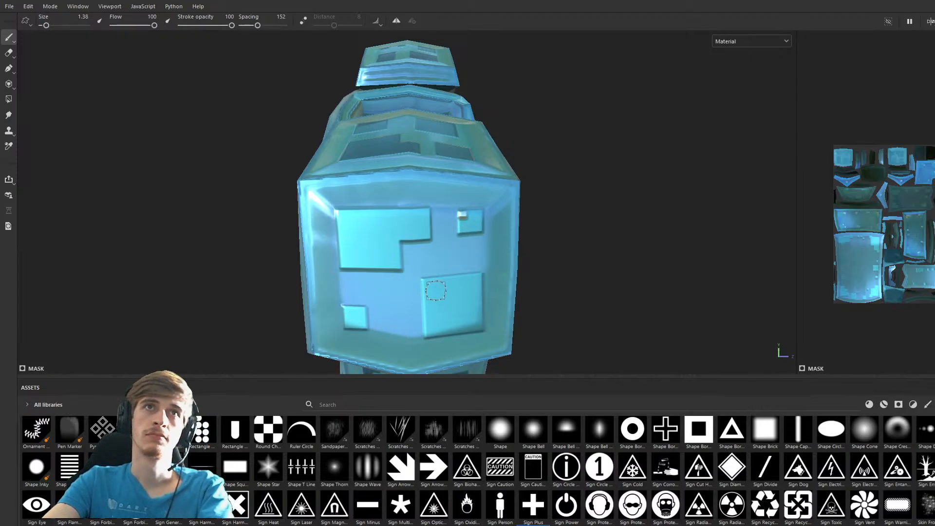
click(434, 286)
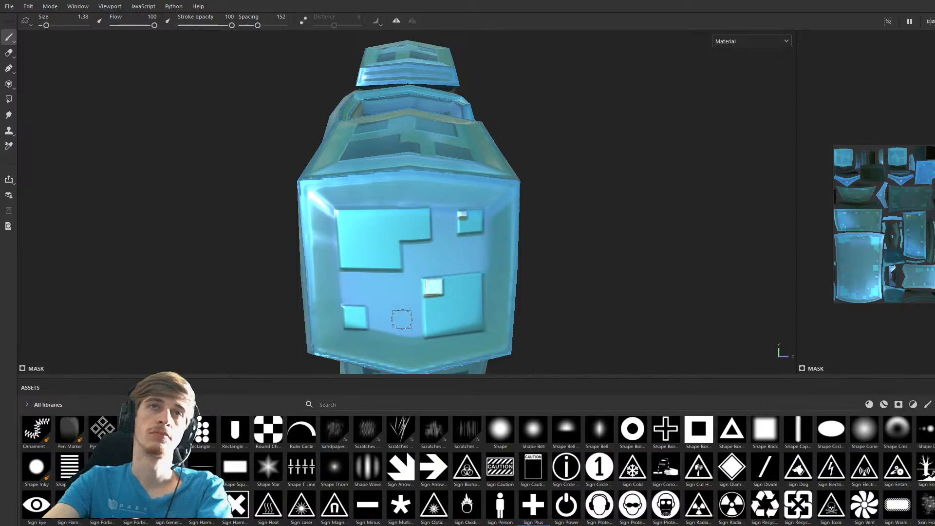
Stamp a size 1.38 accent in the corner of the shoulder pad's L-shaped group and extend it along the upper edge at size 0.95.
click(345, 222)
ctrl+right_drag(345, 222, 360, 218)
drag(360, 218, 379, 218)
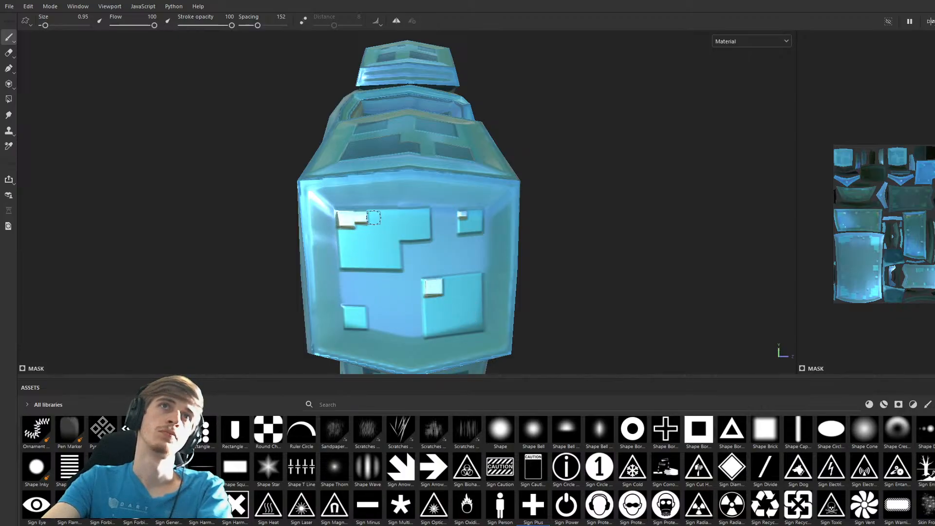
Add size 0.6 accent squares beside and below the large square's accent and below the L-shaped group's accent on the shoulder pad.
ctrl+right_drag(447, 283, 434, 283)
click(447, 282)
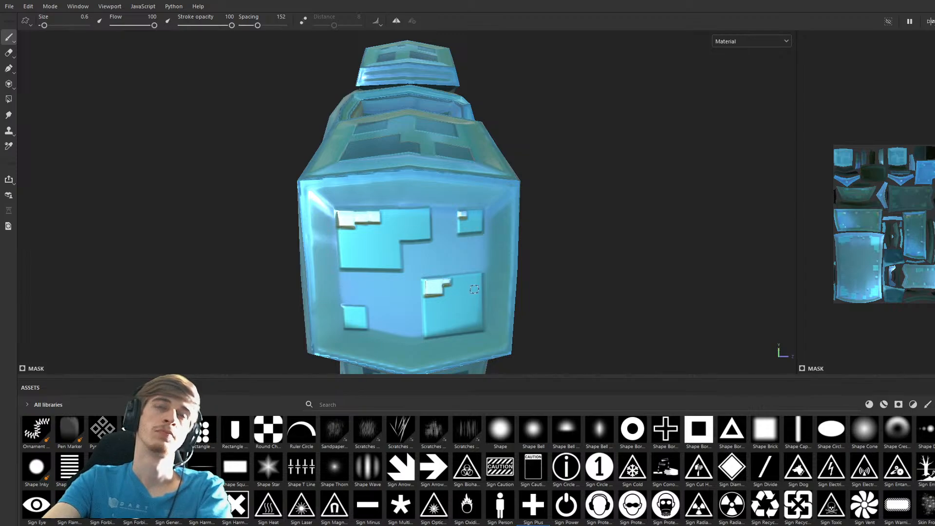
click(428, 309)
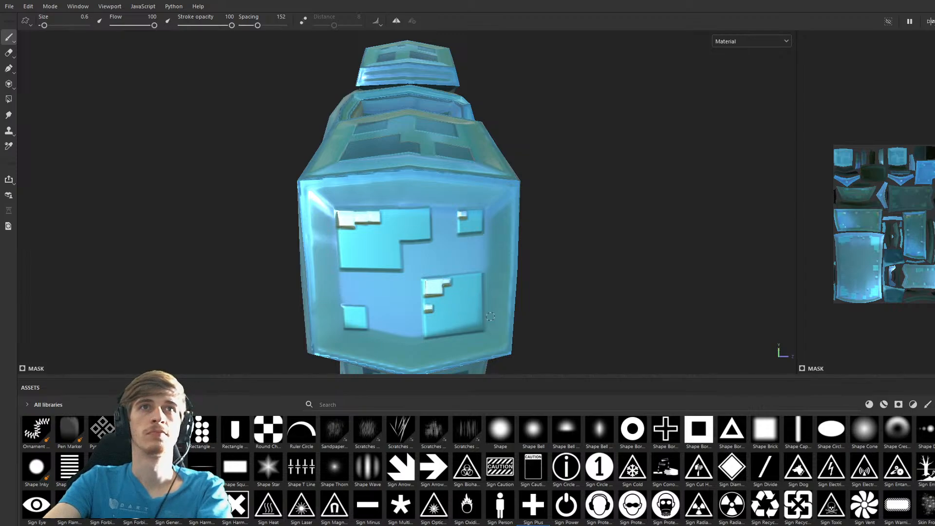
click(342, 228)
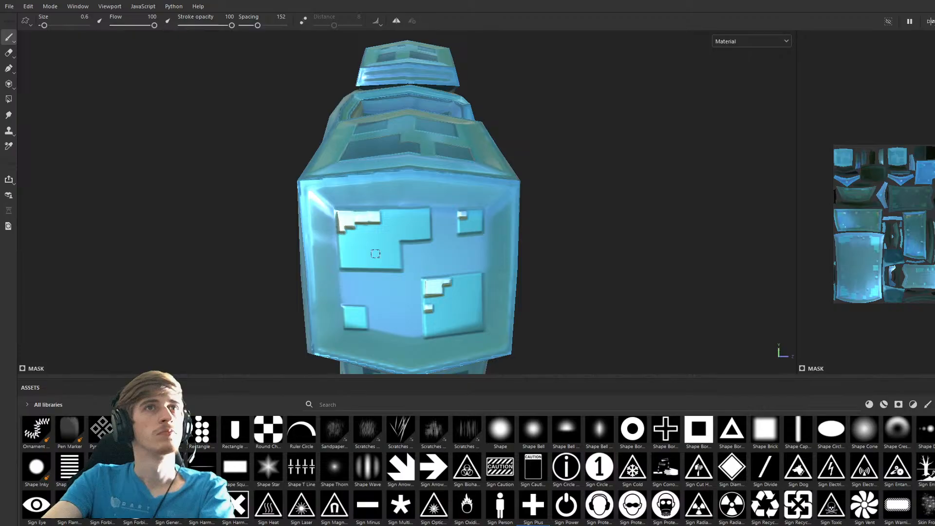
Stamp a size 0.95 accent square on the small raised square on the shoulder pad's back face.
alt+drag(383, 310, 452, 292)
mouse_move(339, 309)
alt+mouse_down()
mouse_move(263, 292)
mouse_move(321, 288)
mouse_move(521, 229)
mouse_move(573, 236)
alt+mouse_up()
alt+middle_drag(572, 237, 599, 227)
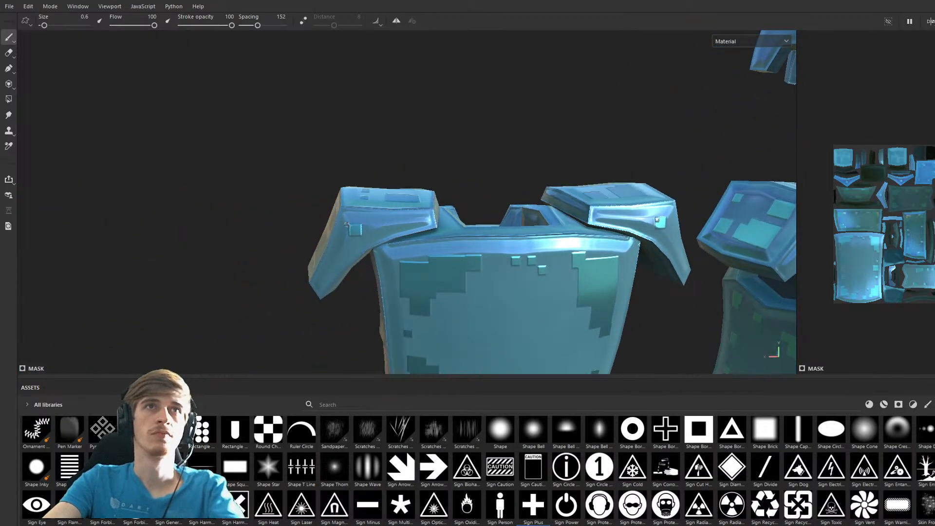
ctrl+right_drag(352, 228, 355, 231)
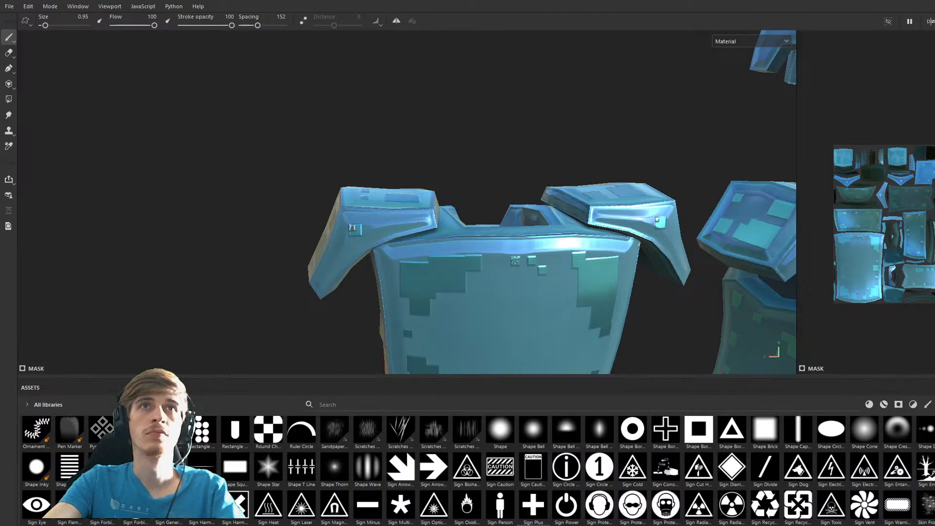
Try accent squares of size 0.95 and 0.6 on the three small raised squares along the back plate's upper edge.
scroll(544, 280, up, 3)
scroll(546, 273, up, 3)
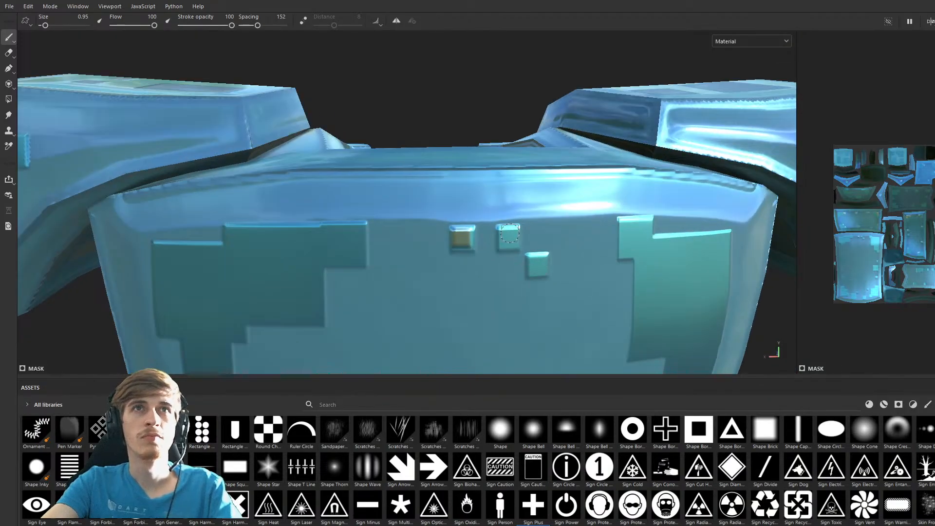
ctrl+right_drag(509, 230, 503, 233)
click(503, 232)
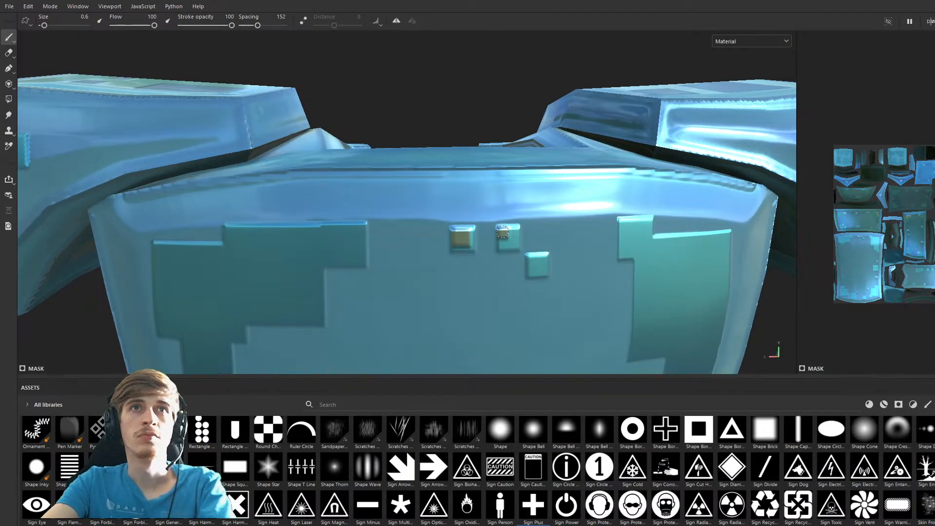
click(534, 263)
scroll(541, 280, down, 5)
alt+middle_drag(540, 280, 520, 185)
scroll(527, 230, down, 1)
key(ctrl+z)
Stamp size 0.6 accent squares on the first and third small raised squares along the back plate's upper edge.
scroll(577, 192, up, 3)
scroll(528, 185, up, 3)
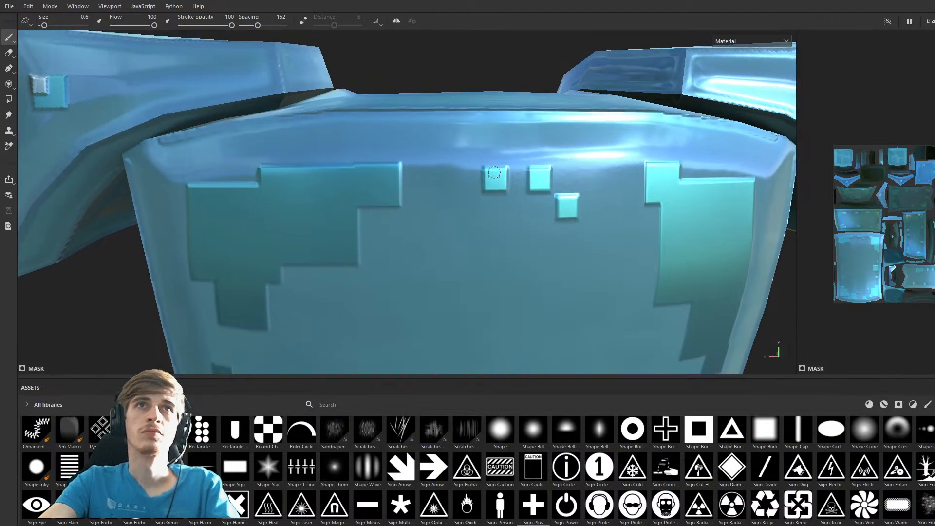
click(490, 177)
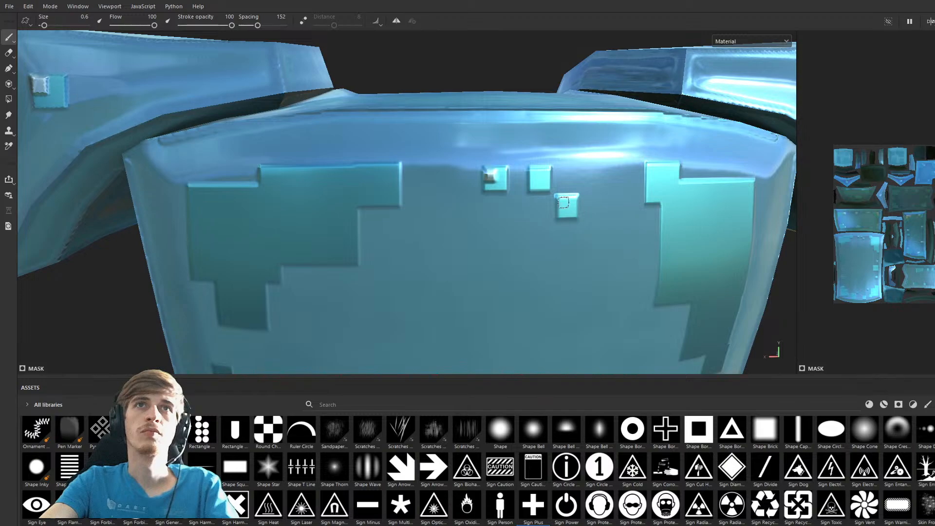
Examine the raised squares on the back plate, shoulder pad, side and lower flap from several angles.
scroll(567, 209, down, 5)
alt+middle_drag(436, 242, 462, 203)
alt+drag(474, 247, 496, 224)
scroll(495, 223, up, 1)
scroll(495, 223, up, 2)
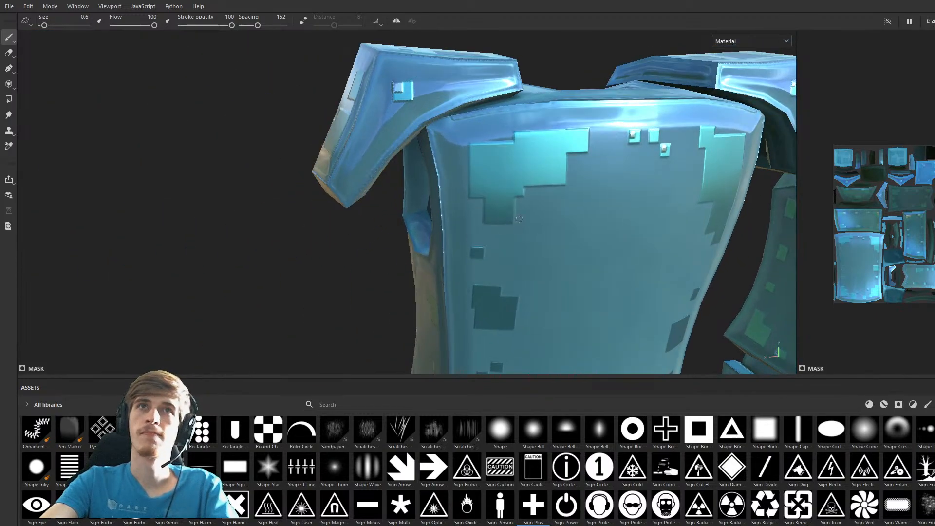
alt+middle_drag(519, 219, 492, 236)
mouse_move(456, 276)
alt+mouse_down()
mouse_move(580, 267)
mouse_move(574, 274)
alt+mouse_up()
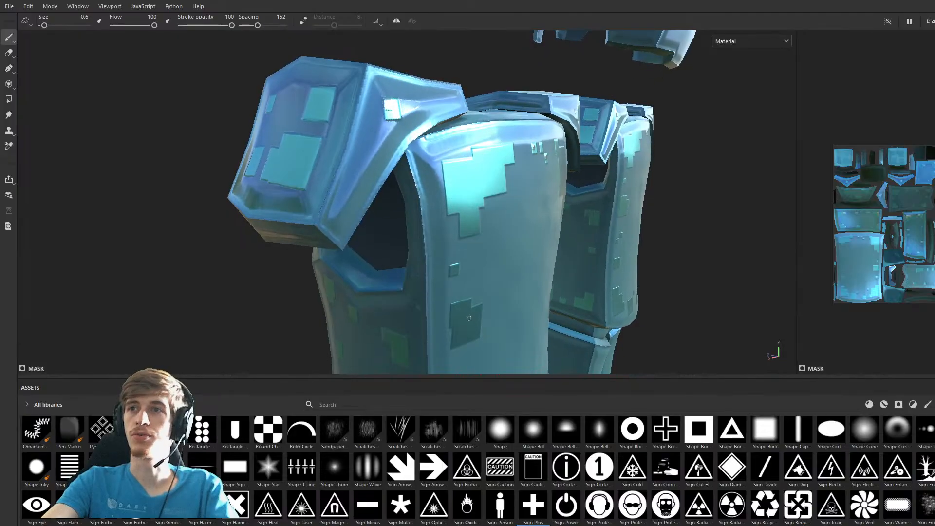
alt+drag(449, 324, 565, 237)
alt+drag(531, 273, 618, 269)
alt+middle_drag(519, 297, 509, 178)
scroll(537, 253, up, 2)
alt+drag(538, 253, 457, 259)
alt+drag(464, 226, 465, 209)
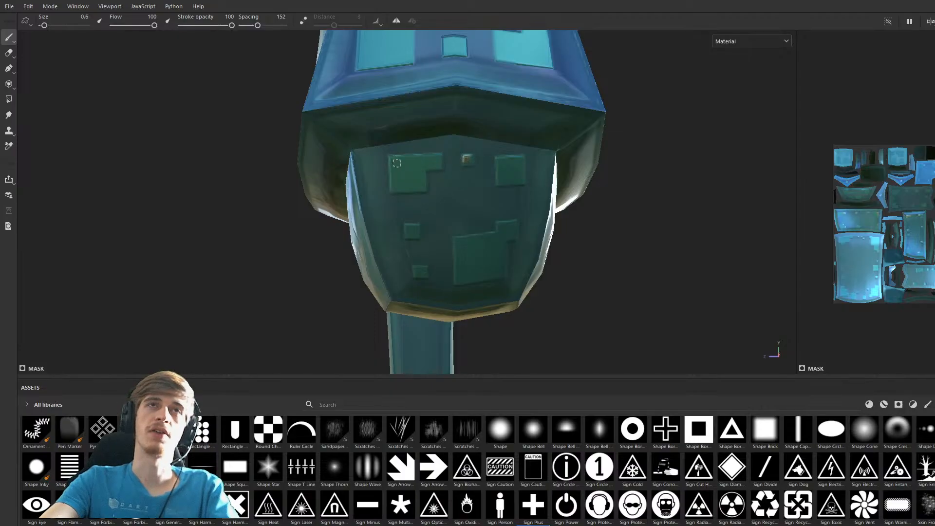
Review the whole armour set from the front and rotate the environment lighting to check the accents.
scroll(397, 163, down, 2)
alt+drag(397, 163, 559, 224)
alt+middle_drag(560, 224, 511, 203)
scroll(512, 203, down, 4)
alt+middle_drag(434, 196, 571, 307)
alt+drag(488, 273, 631, 268)
mouse_move(591, 284)
shift+right_down()
mouse_move(523, 281)
mouse_move(552, 280)
shift+right_up()
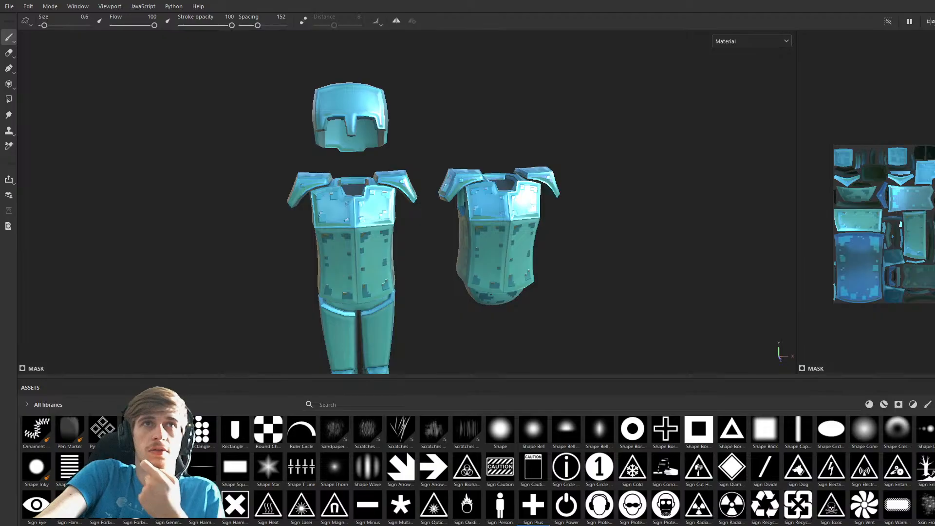
Set the brush spacing to 86 and stamp small accent squares on the lower front flap's small squares, bottom group and first stepped group.
scroll(512, 294, up, 6)
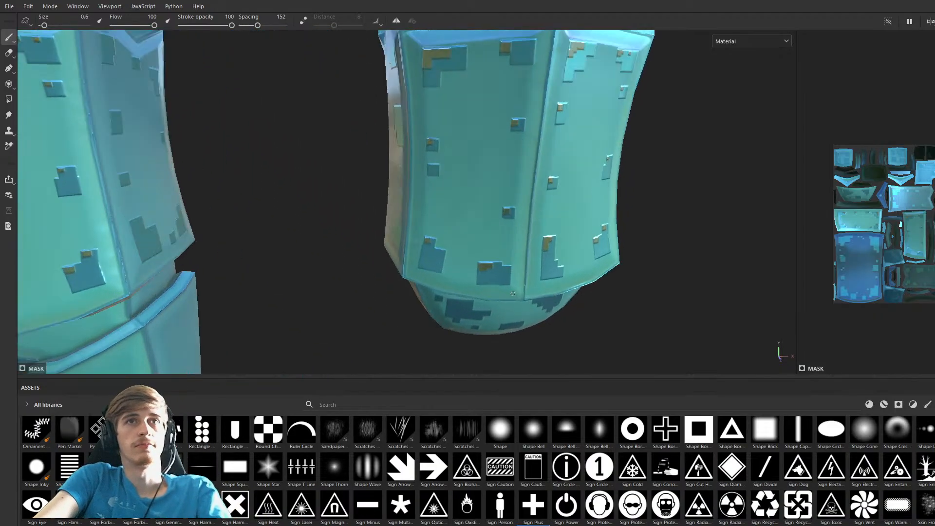
alt+drag(505, 315, 497, 236)
scroll(425, 246, up, 3)
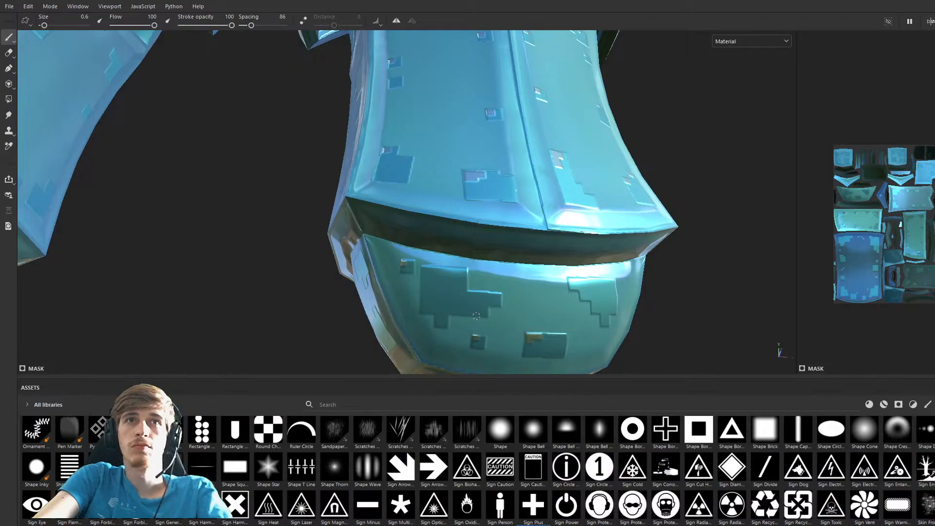
alt+drag(506, 307, 464, 316)
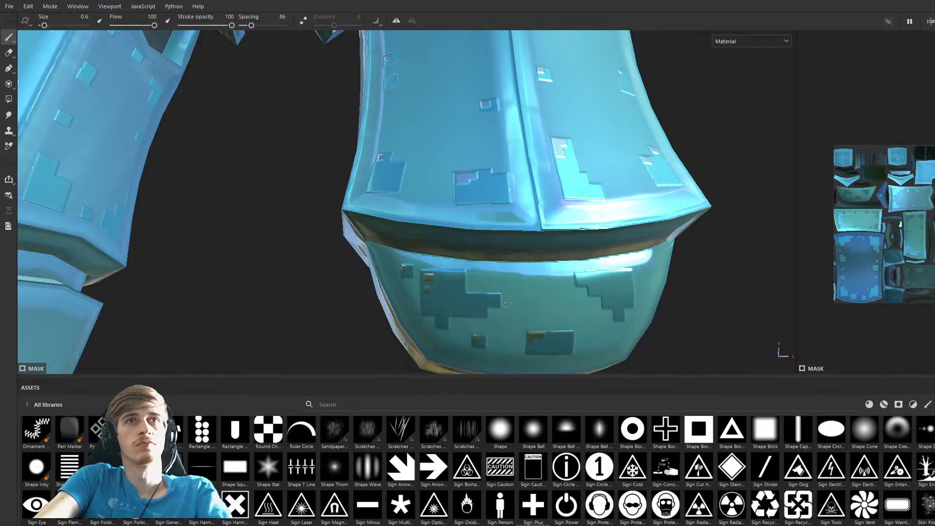
alt+drag(445, 278, 594, 302)
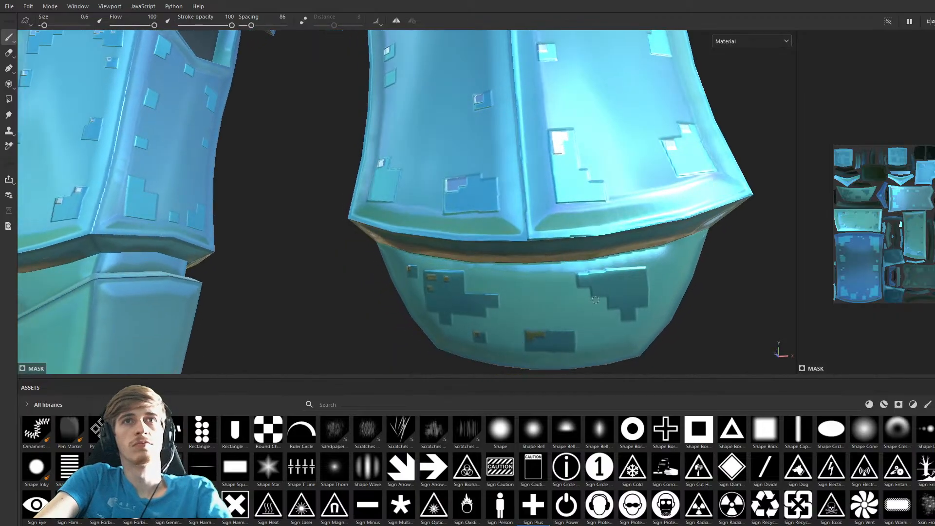
Stamp size 0.6 and 0.95 accent squares along the upper edge of the second stepped group on the lower flap's front.
click(581, 278)
ctrl+right_drag(600, 279, 605, 279)
click(602, 278)
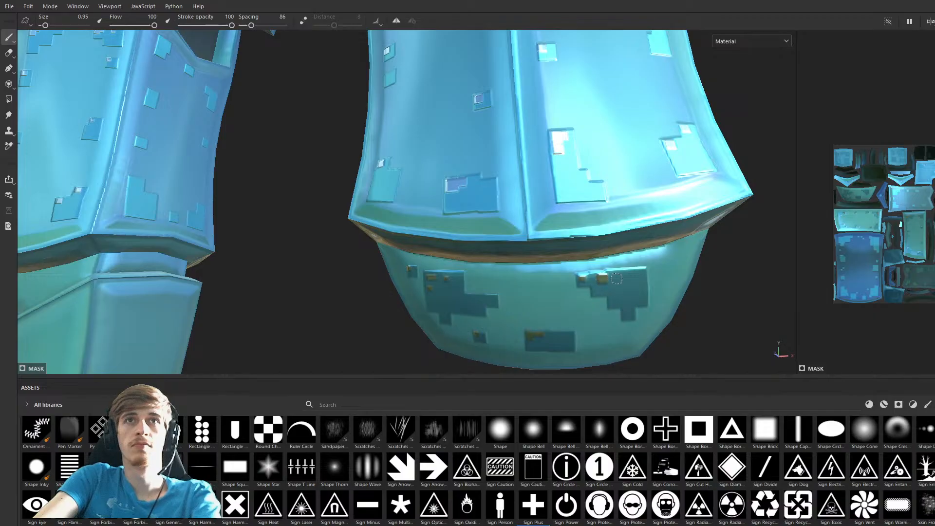
click(612, 277)
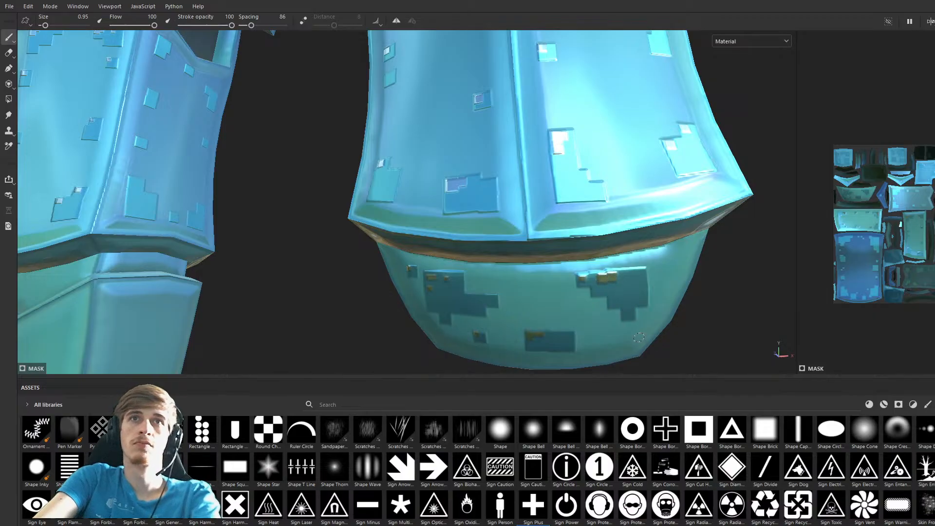
ctrl+right_drag(612, 295, 613, 295)
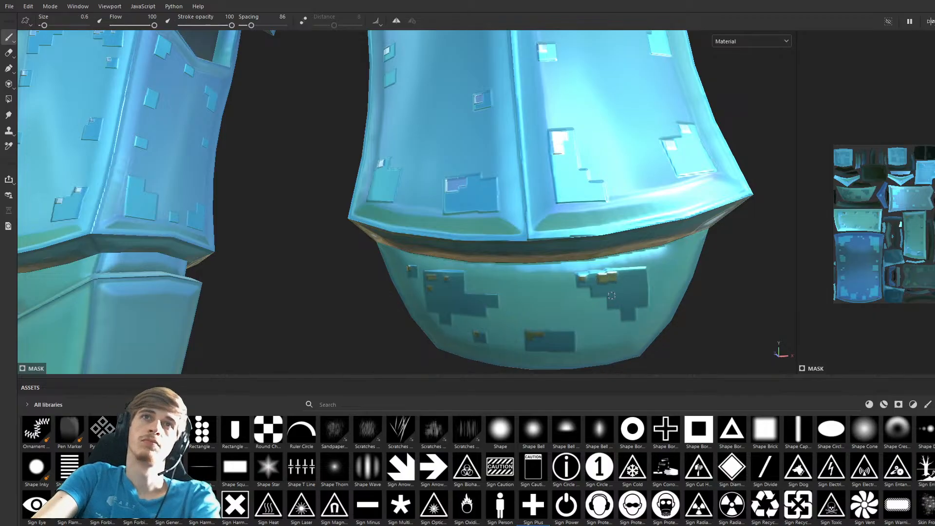
Stamp accent squares of sizes 0.6 to 1.38 on both upper stepped groups and the larger lower group of the flap's side face.
alt+drag(424, 295, 754, 313)
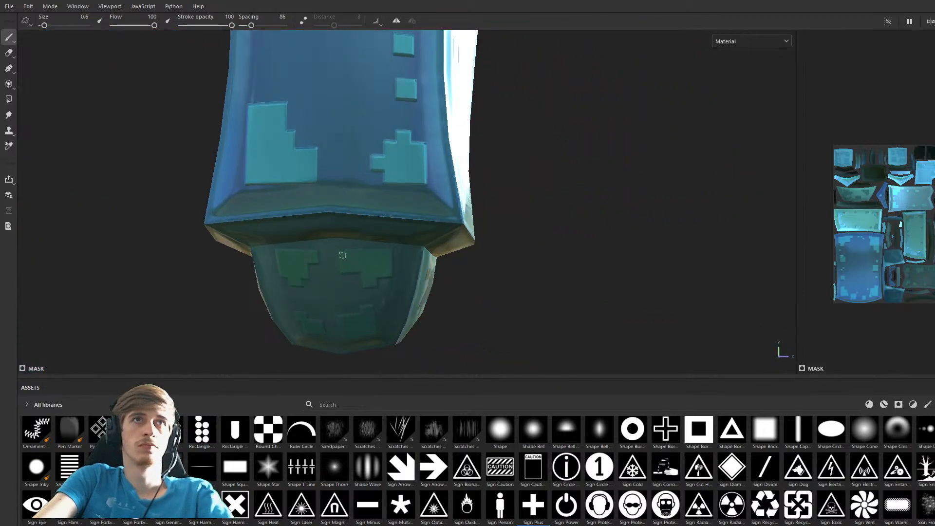
ctrl+right_drag(358, 262, 366, 262)
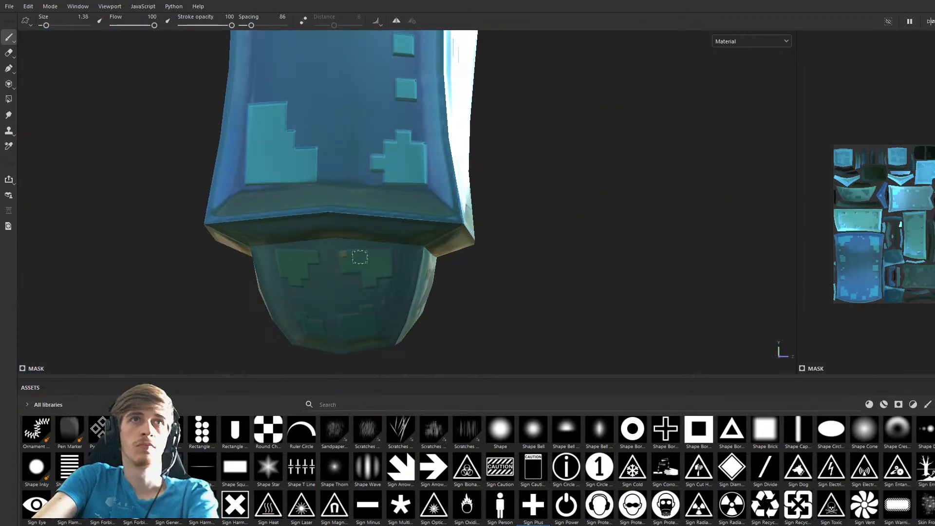
click(361, 257)
ctrl+right_drag(364, 310, 358, 310)
click(364, 310)
key(bracketright)
key(bracketright)
click(344, 321)
key(bracketleft)
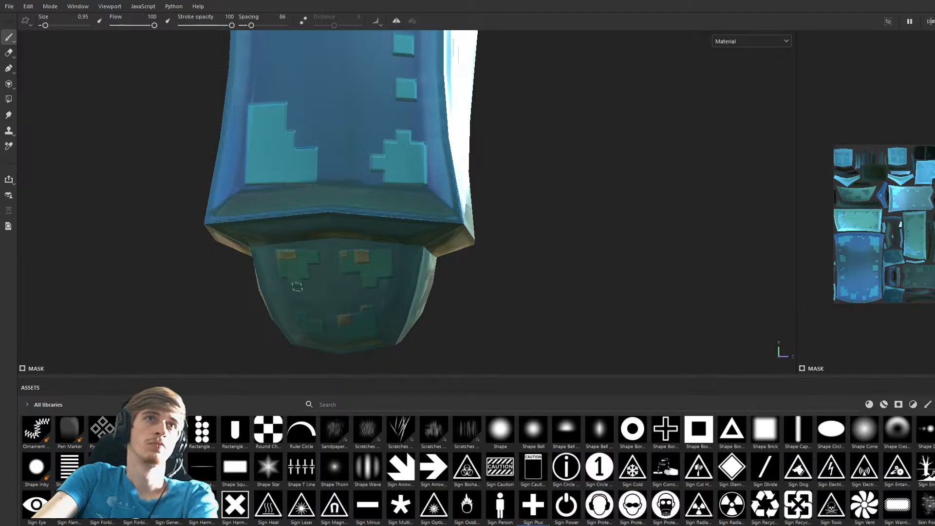
key(bracketleft)
Stamp size 0.6 accent squares on the smaller lower group's corner and the first upper group's outer edge on the flap's side face.
alt+drag(318, 341, 327, 295)
mouse_move(327, 294)
alt+middle_down()
mouse_move(375, 239)
mouse_move(415, 215)
alt+middle_up()
scroll(375, 240, up, 3)
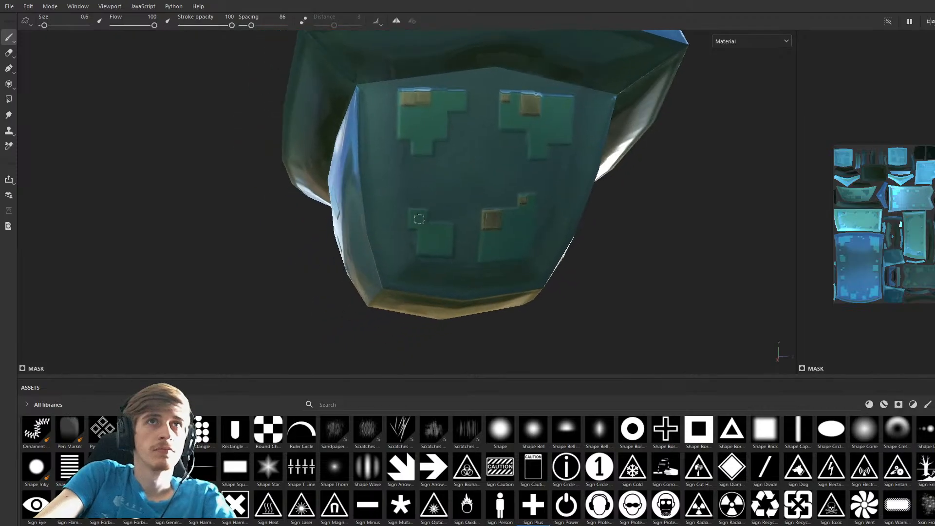
click(416, 216)
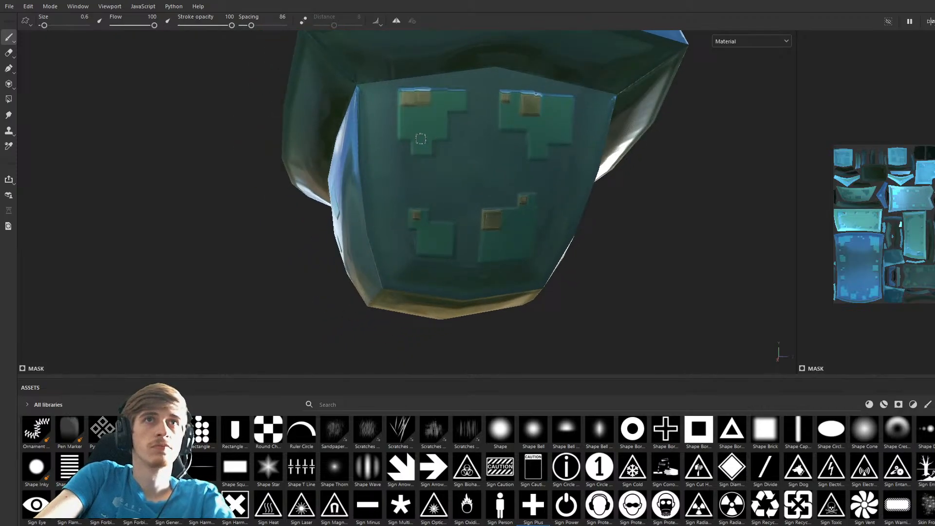
click(406, 128)
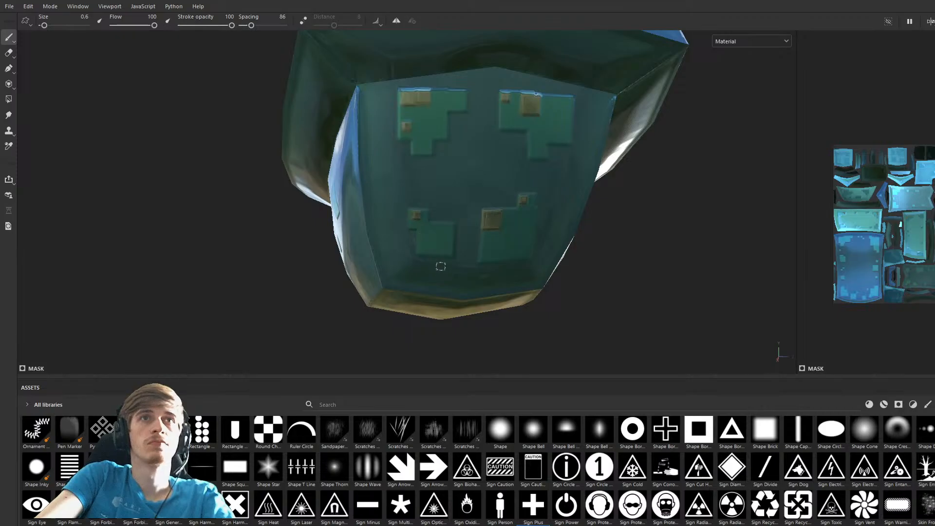
On the flap's back face, stamp size 0.6 accents on the first small upper square and the adjacent large stepped group.
ctrl+right_drag(424, 233, 421, 230)
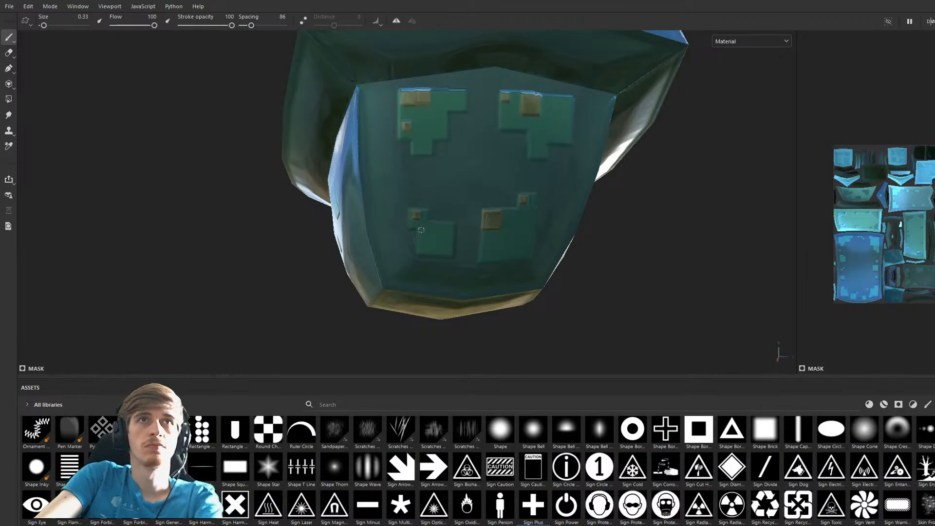
mouse_move(439, 264)
alt+mouse_down()
mouse_move(396, 247)
mouse_move(629, 251)
mouse_move(492, 246)
mouse_move(478, 278)
mouse_move(460, 183)
alt+mouse_up()
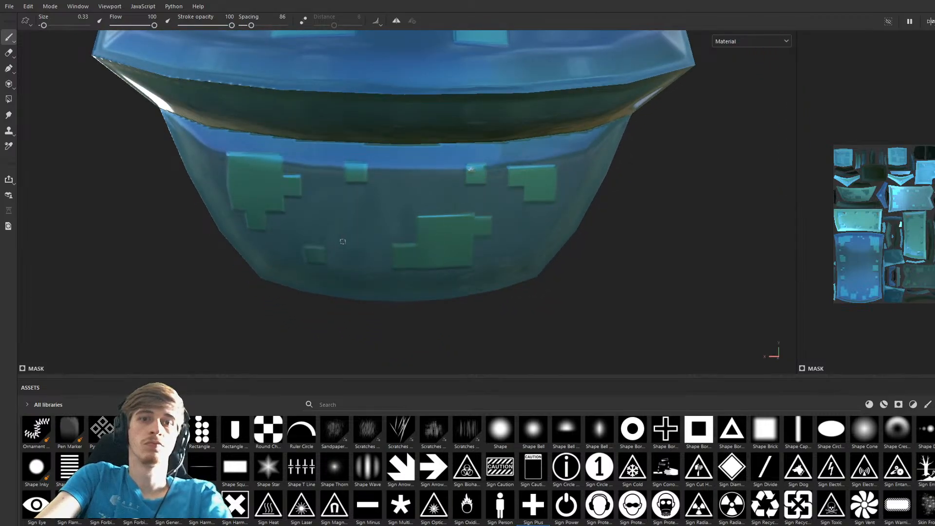
key(])
click(351, 168)
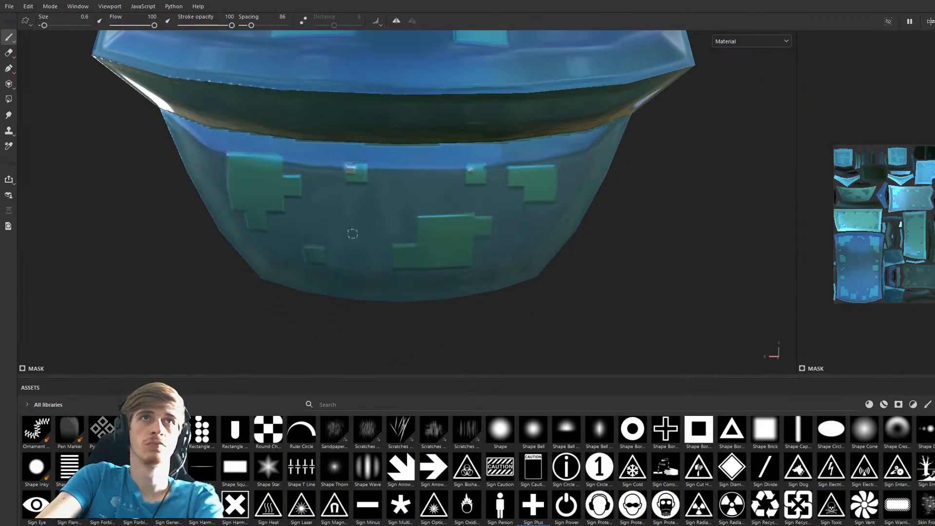
mouse_move(232, 160)
mouse_down()
mouse_move(233, 179)
mouse_move(238, 161)
mouse_move(255, 166)
mouse_up()
click(283, 182)
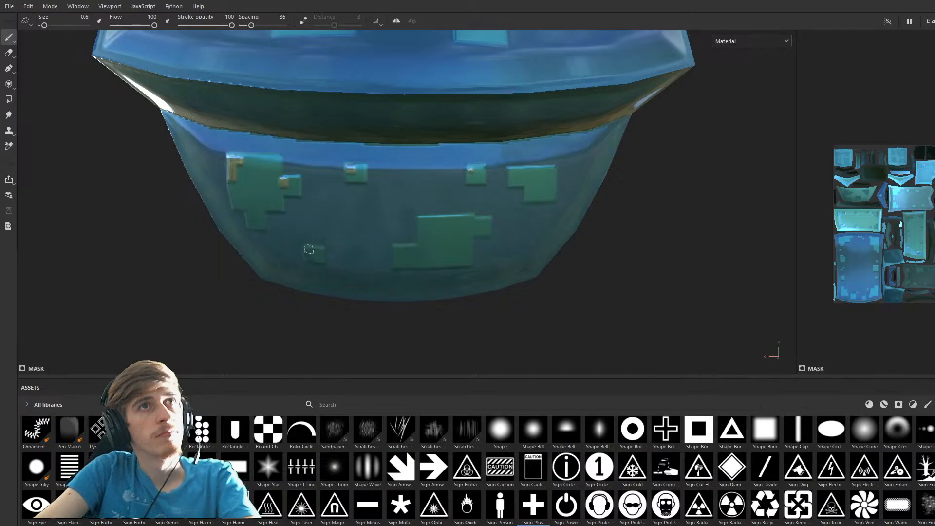
Add a size 0.6 accent strip and size 0.95 accent squares to the lower stepped group on the flap's back face.
drag(428, 223, 446, 223)
ctrl+right_drag(400, 252, 405, 252)
click(401, 252)
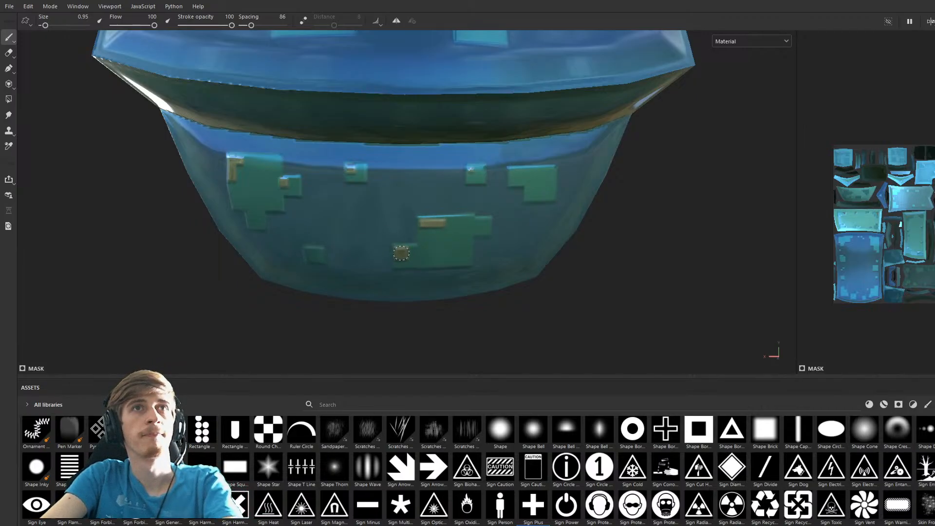
click(427, 228)
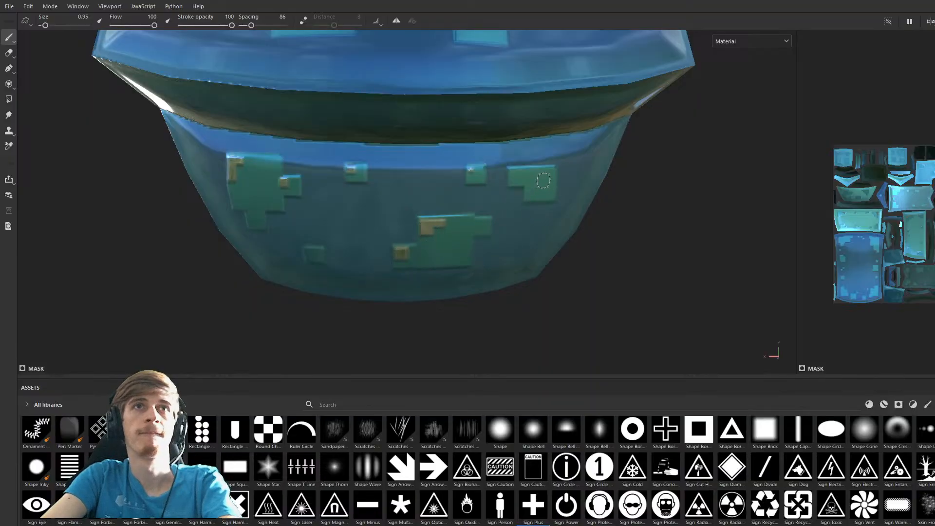
Stamp size 0.6 accents on the back face's lower stepped group, second small upper square and last upper stepped group.
ctrl+right_drag(470, 223, 466, 223)
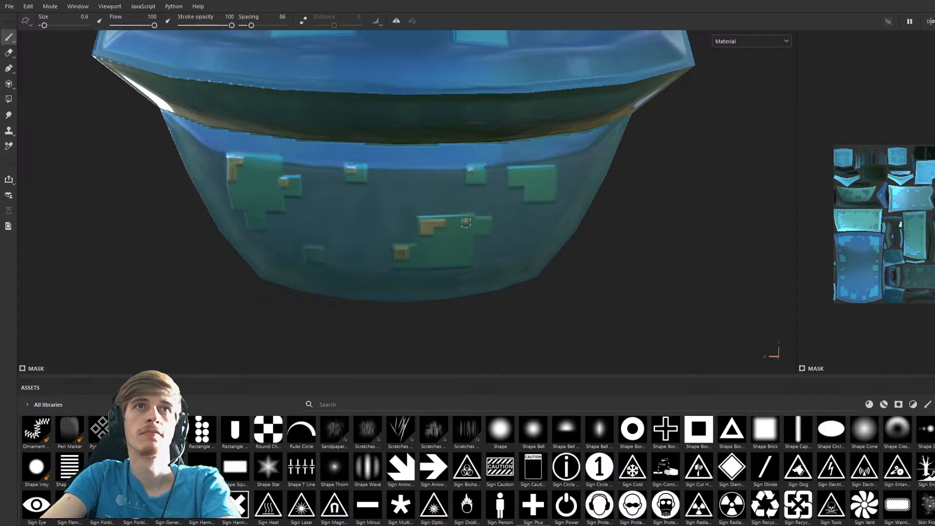
click(465, 222)
click(472, 172)
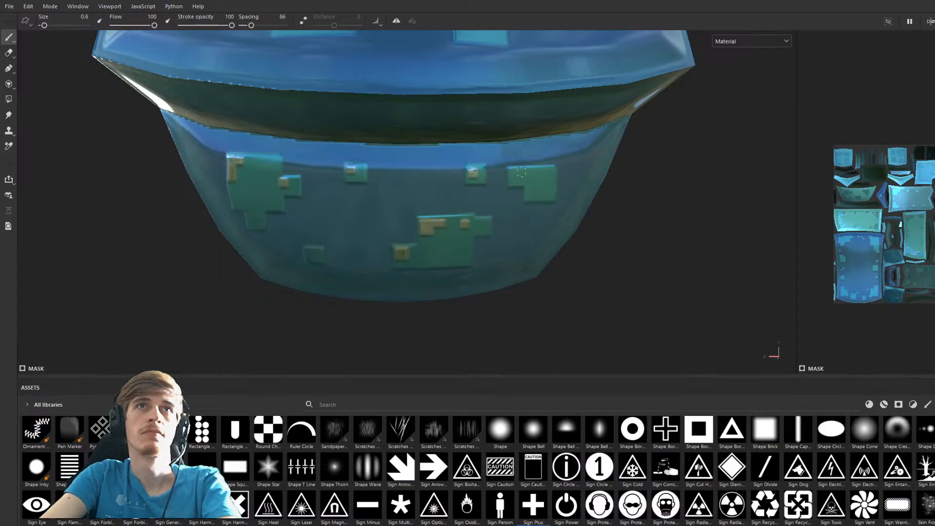
ctrl+right_drag(515, 174, 514, 174)
click(514, 174)
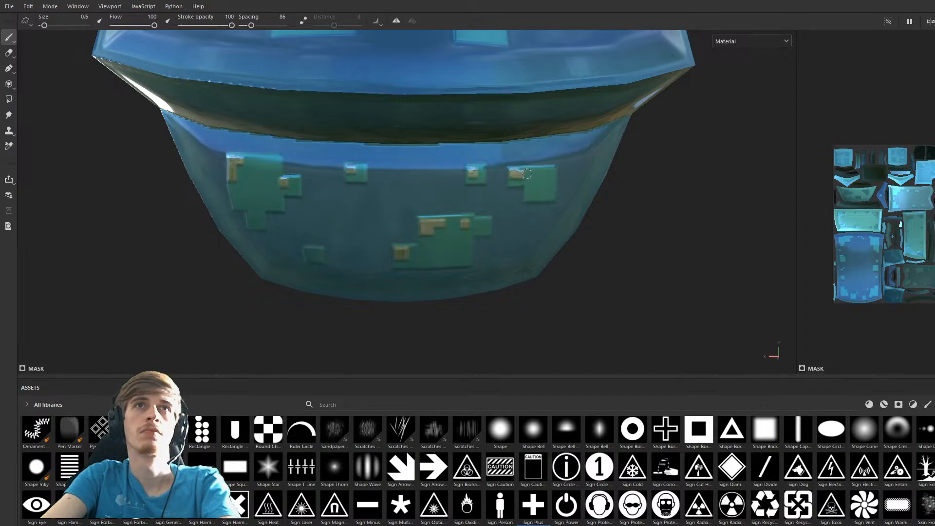
Paint an L-shaped size 0.6 accent in the corner of the first upper stepped group on the flap's opposite side face.
scroll(540, 221, down, 5)
alt+drag(429, 238, 743, 243)
alt+drag(405, 277, 513, 264)
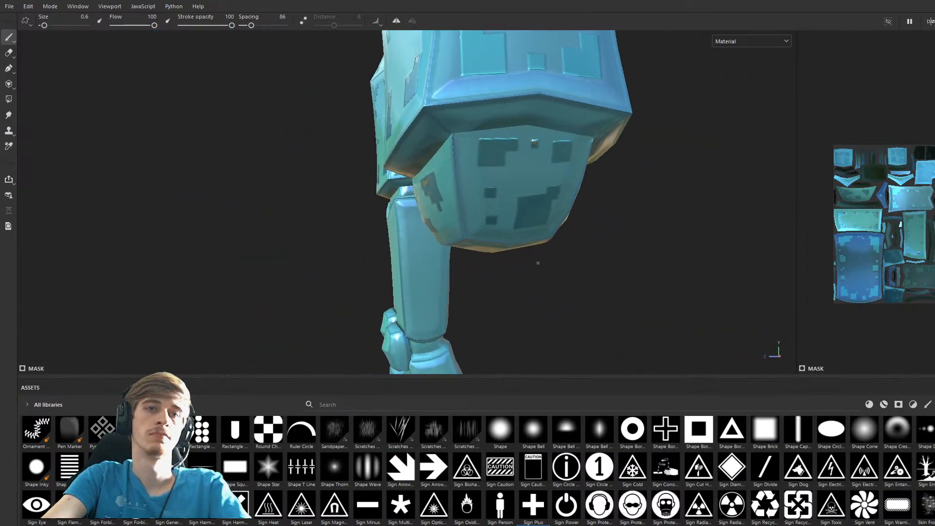
scroll(506, 210, up, 3)
alt+drag(516, 219, 493, 206)
drag(459, 103, 482, 99)
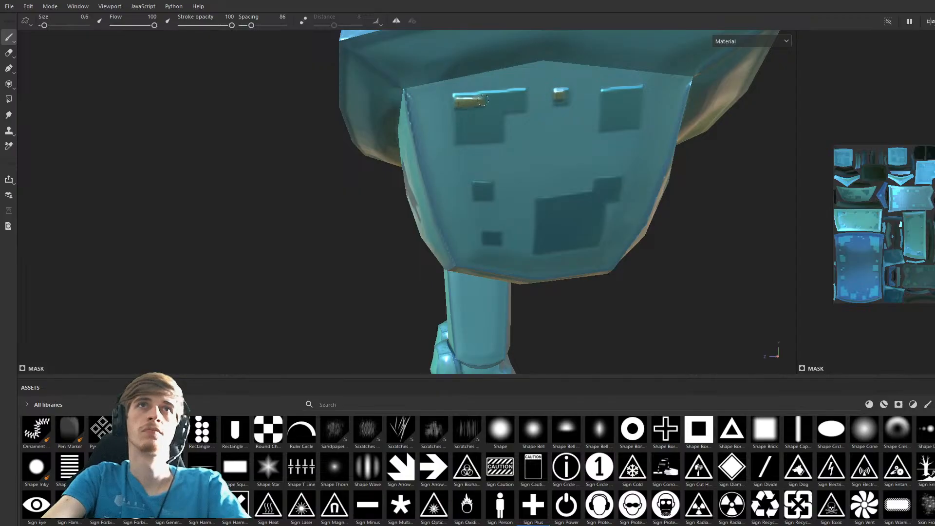
click(461, 119)
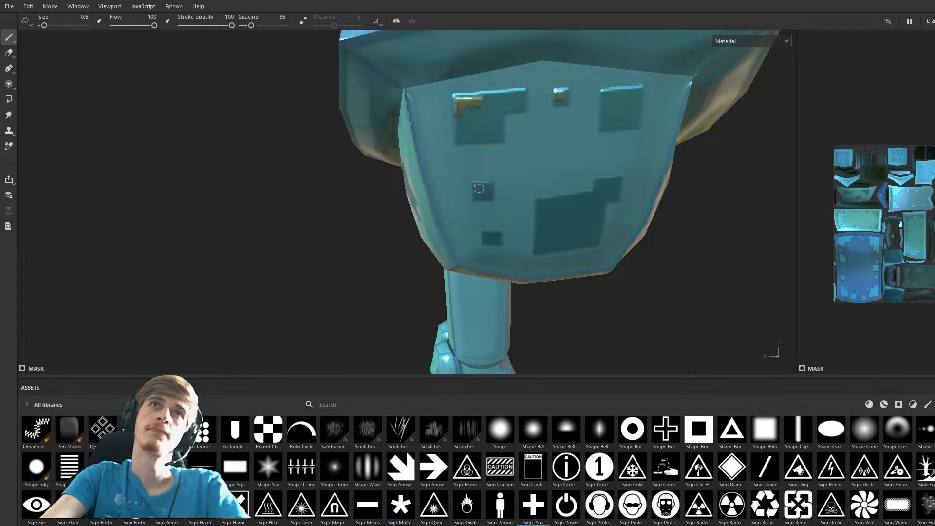
alt+drag(584, 247, 556, 217)
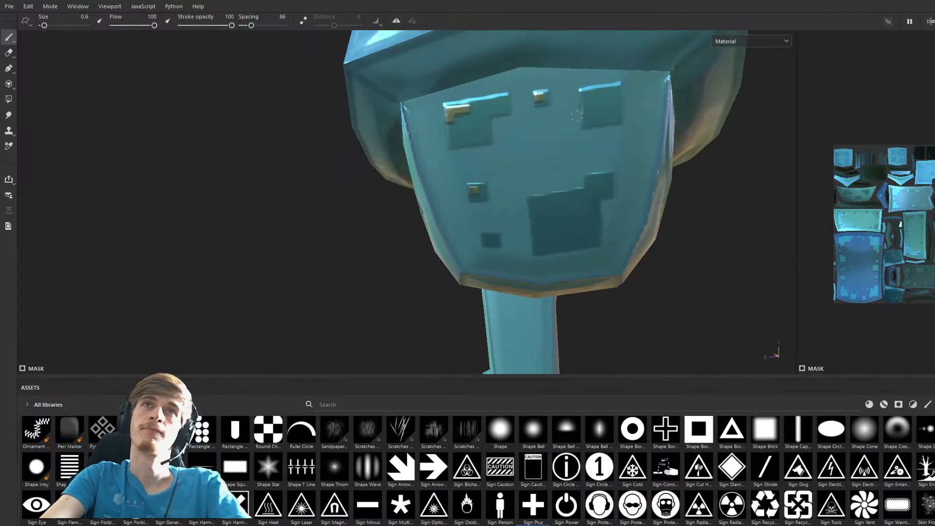
click(587, 96)
mouse_move(589, 95)
mouse_down()
mouse_move(606, 92)
mouse_move(589, 102)
mouse_up()
key(ctrl+z)
key(ctrl+z)
key(ctrl+z)
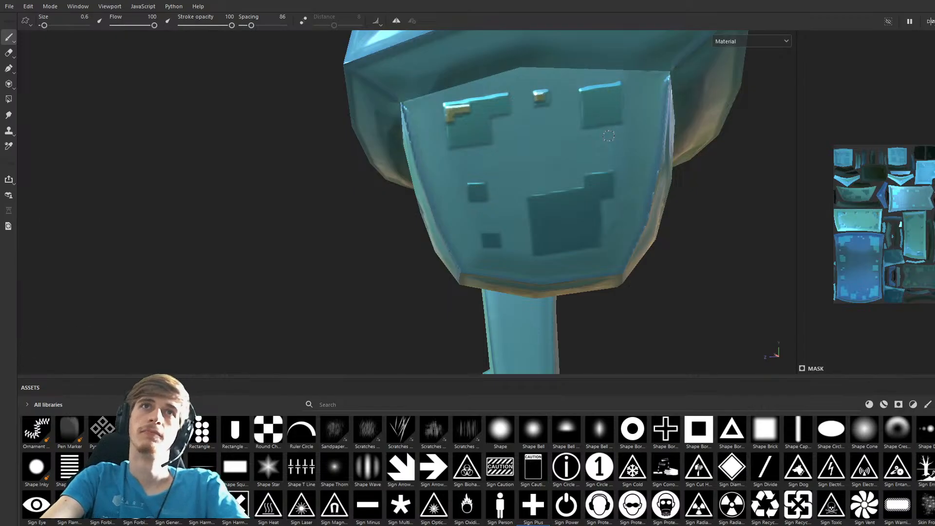
Stamp size 0.95 accent squares on the last upper square and the large lower stepped group of this side face.
key(bracketright)
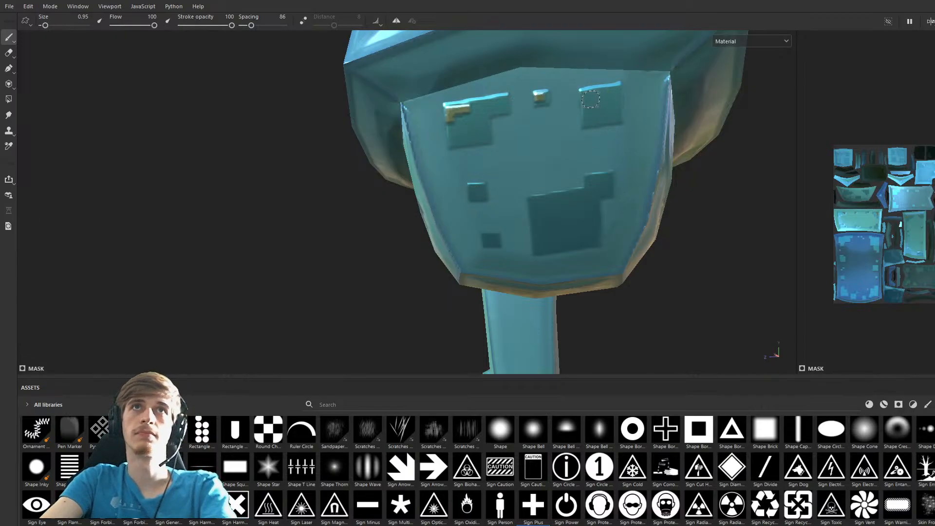
mouse_move(624, 120)
alt+mouse_down()
mouse_move(633, 135)
mouse_move(551, 166)
alt+mouse_up()
click(506, 127)
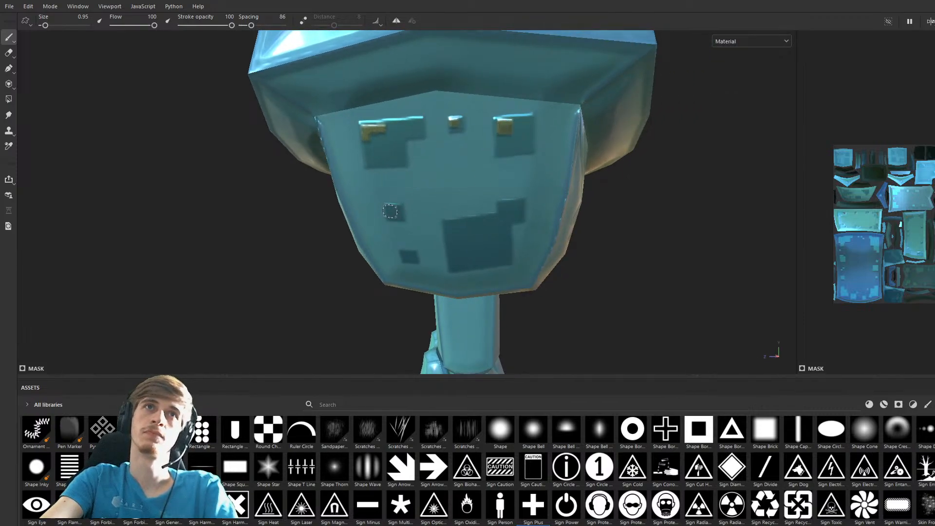
click(453, 230)
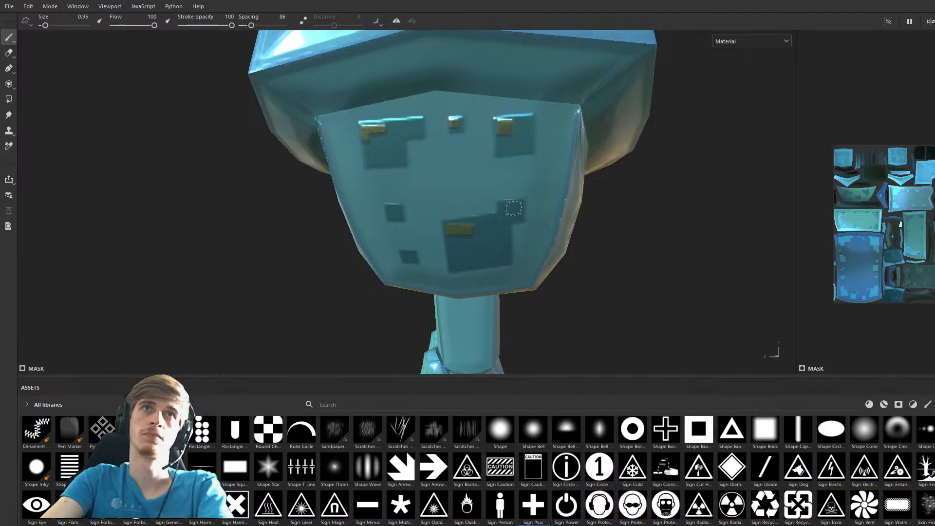
click(508, 211)
Extend the accents on this side face's last upper square and large lower group with smaller size 0.6 squares.
key(bracketleft)
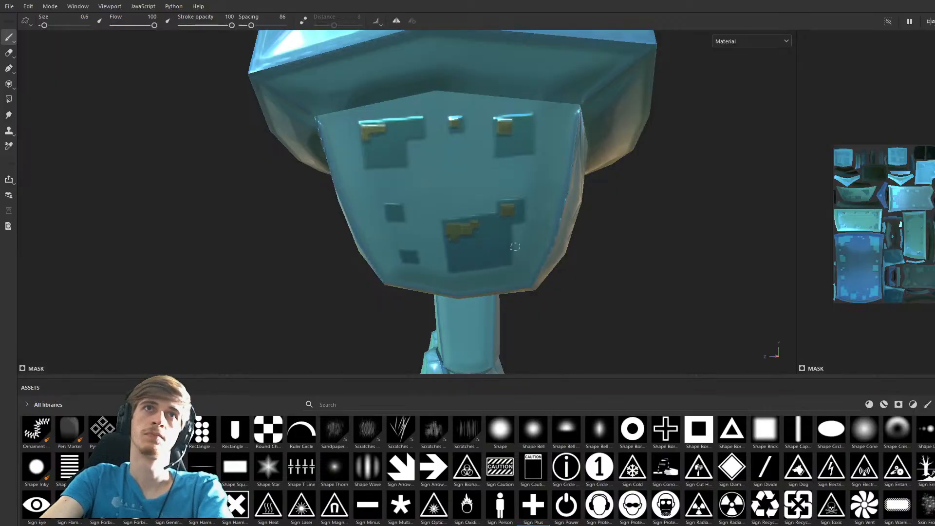
click(503, 137)
key(bracketleft)
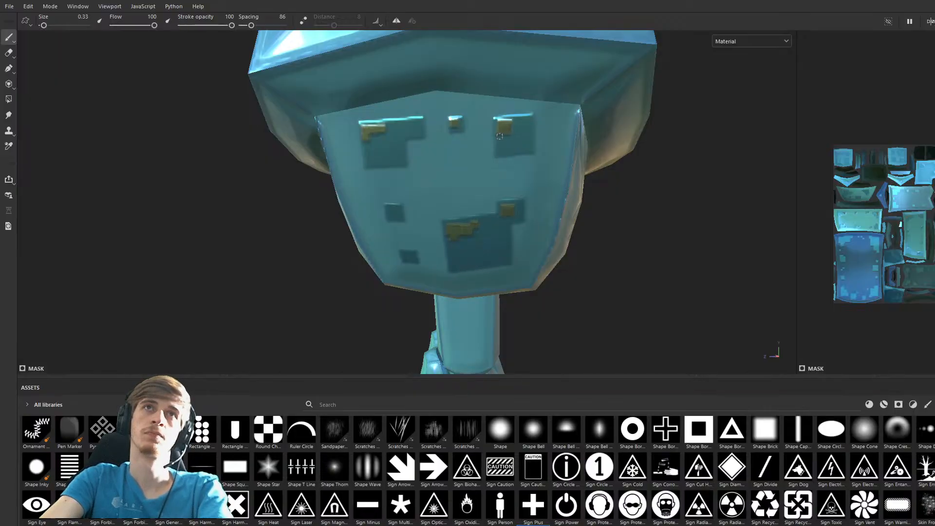
key(bracketright)
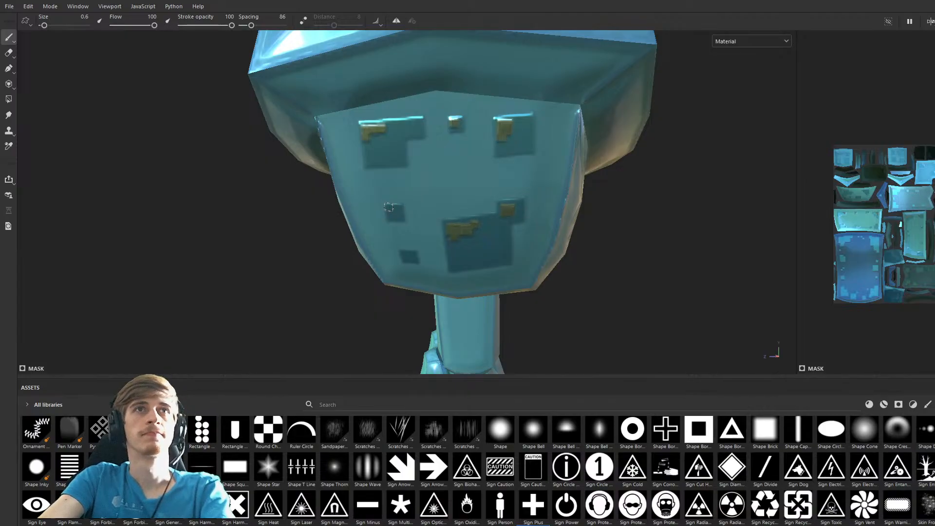
Stamp a corner accent square on each of the four raised shapes on the shoulder pad's top panel.
alt+drag(471, 254, 483, 283)
scroll(508, 240, down, 3)
alt+drag(586, 222, 540, 196)
scroll(345, 214, up, 5)
mouse_move(420, 207)
alt+mouse_down()
mouse_move(459, 211)
mouse_move(483, 229)
mouse_move(492, 282)
alt+mouse_up()
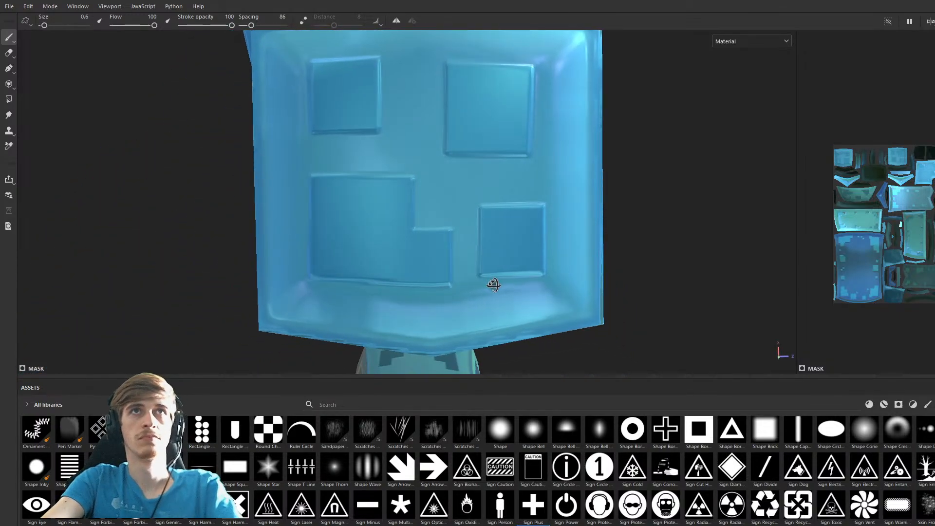
ctrl+right_drag(488, 220, 492, 220)
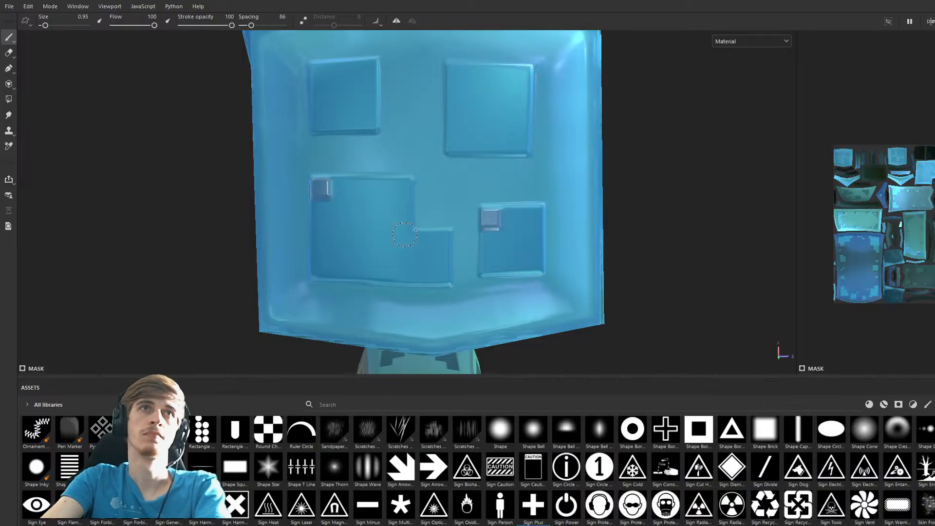
ctrl+right_drag(322, 189, 322, 196)
click(326, 194)
click(327, 80)
click(464, 82)
Extend the top panel's corner accents into stepped shapes with size 0.95 and 0.6 squares on the two upper squares and the L-shaped block.
ctrl+right_drag(463, 93, 462, 87)
click(459, 99)
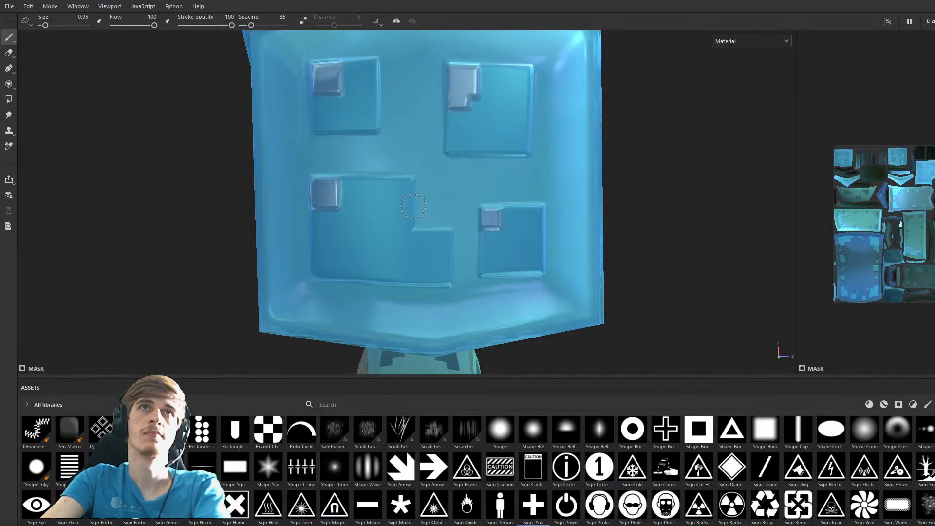
click(347, 192)
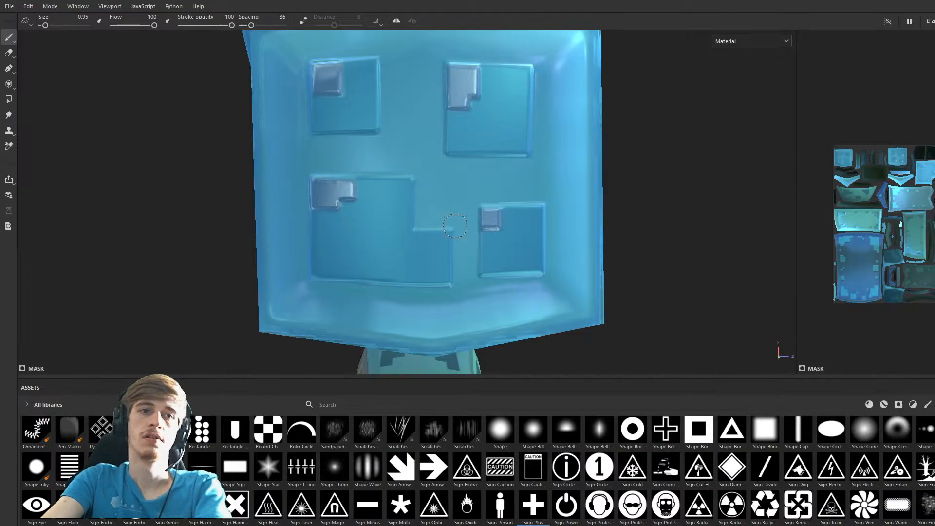
click(324, 102)
ctrl+right_drag(483, 74, 479, 74)
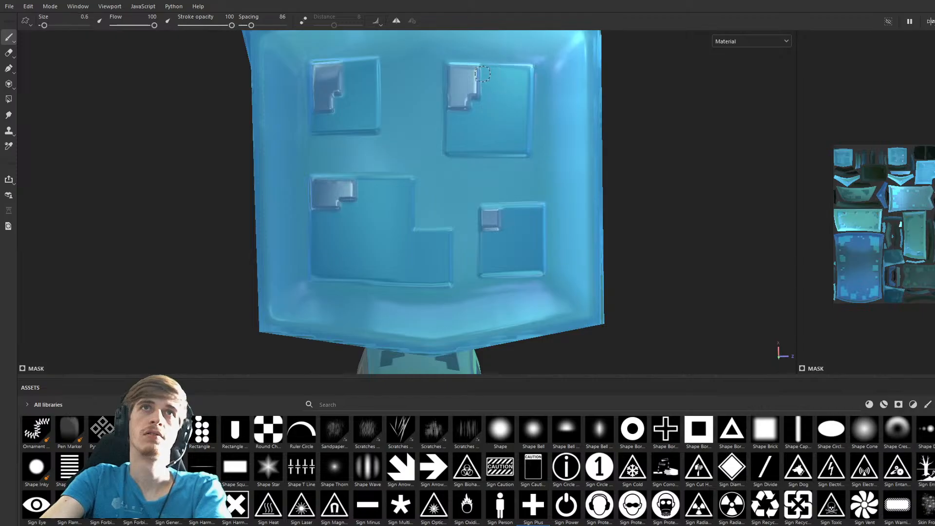
click(492, 72)
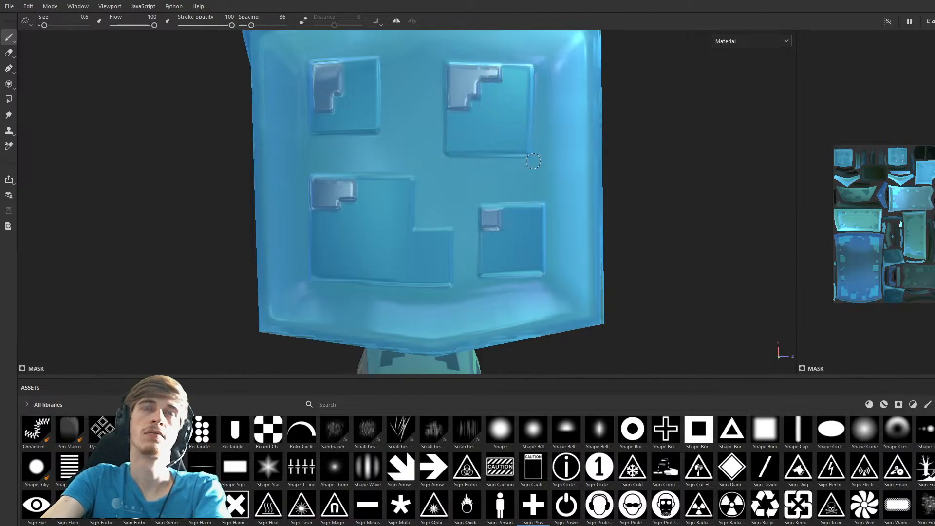
Add a size 0.6 accent to this panel's lower small square and begin corner accents on the opposite panel's upper square and stepped block.
click(519, 214)
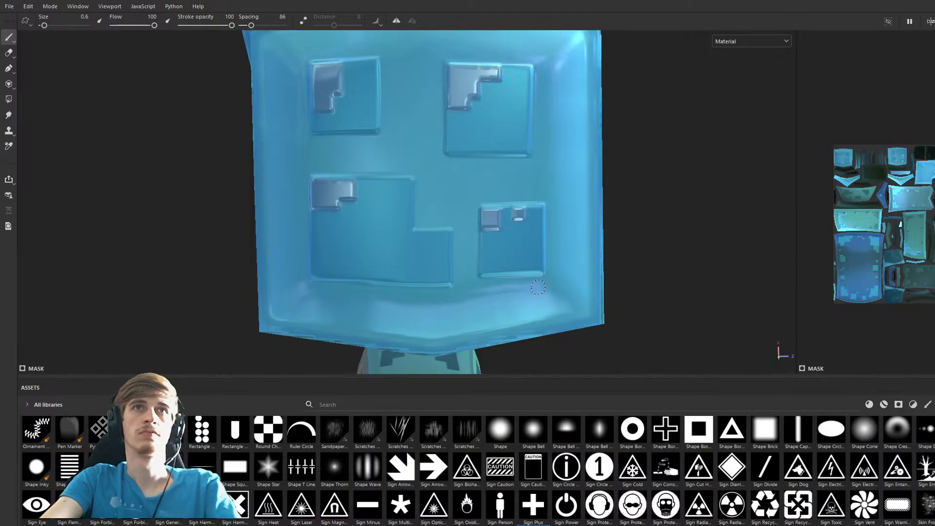
mouse_move(500, 228)
alt+mouse_down()
mouse_move(432, 194)
mouse_move(617, 145)
mouse_move(460, 225)
mouse_move(323, 261)
mouse_move(582, 202)
mouse_move(509, 290)
mouse_move(535, 288)
mouse_move(526, 225)
alt+mouse_up()
scroll(526, 224, up, 5)
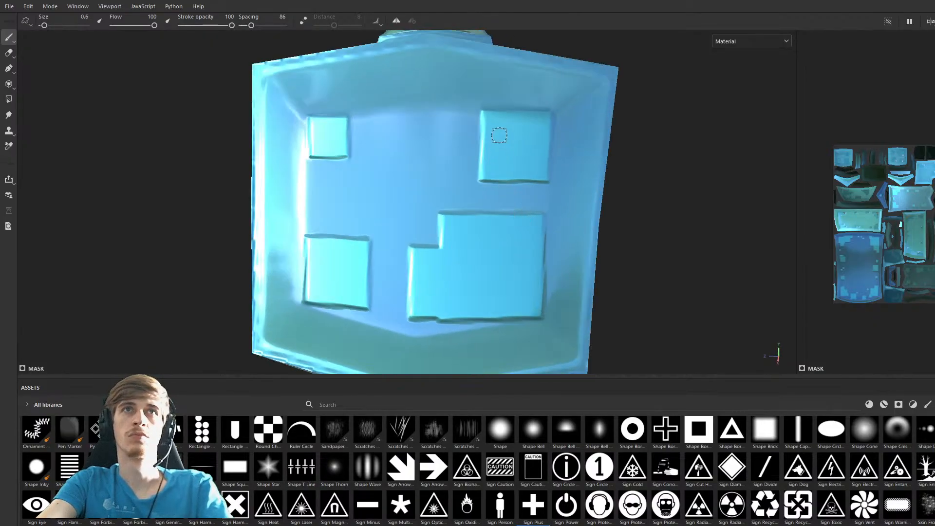
click(492, 120)
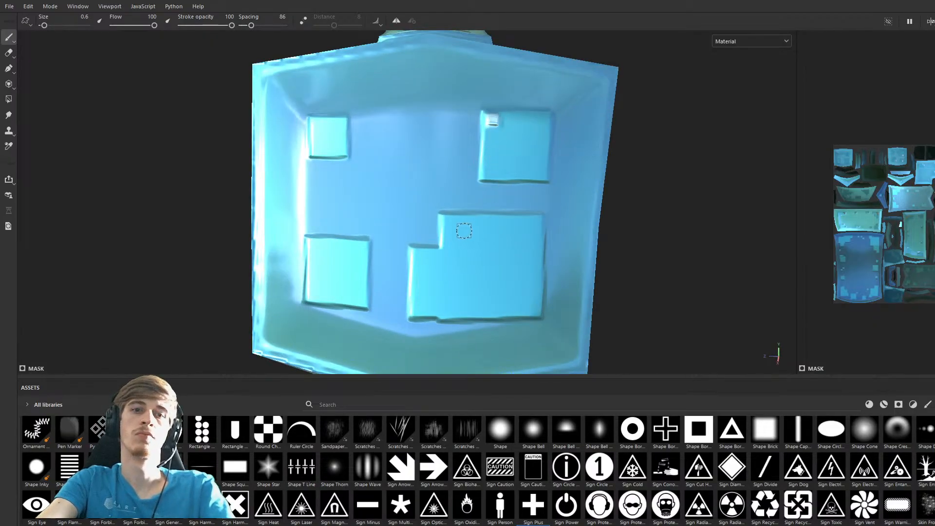
mouse_move(464, 231)
ctrl+right_down()
mouse_move(482, 231)
mouse_move(451, 249)
ctrl+right_up()
click(459, 231)
click(424, 259)
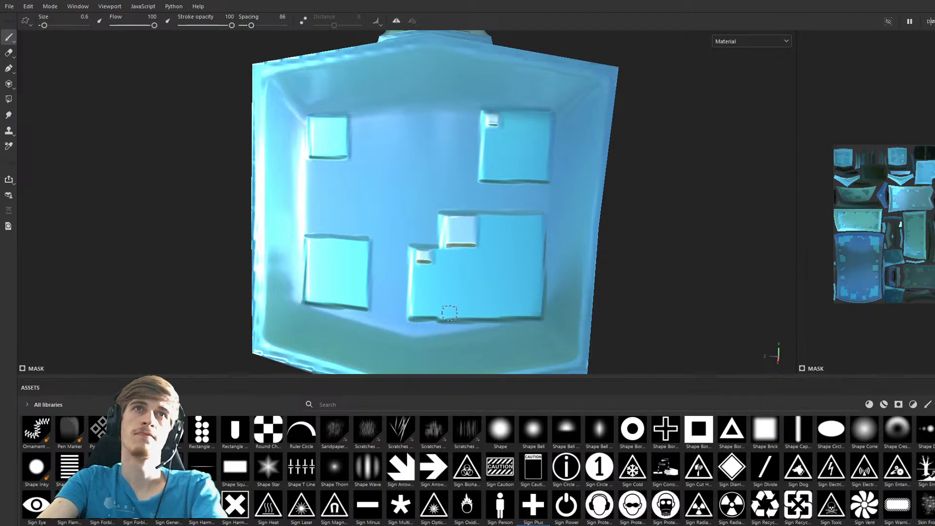
Stamp size 0.6 accents on this panel's two remaining squares and extend the accent pattern on its larger upper square.
drag(314, 244, 328, 246)
click(314, 254)
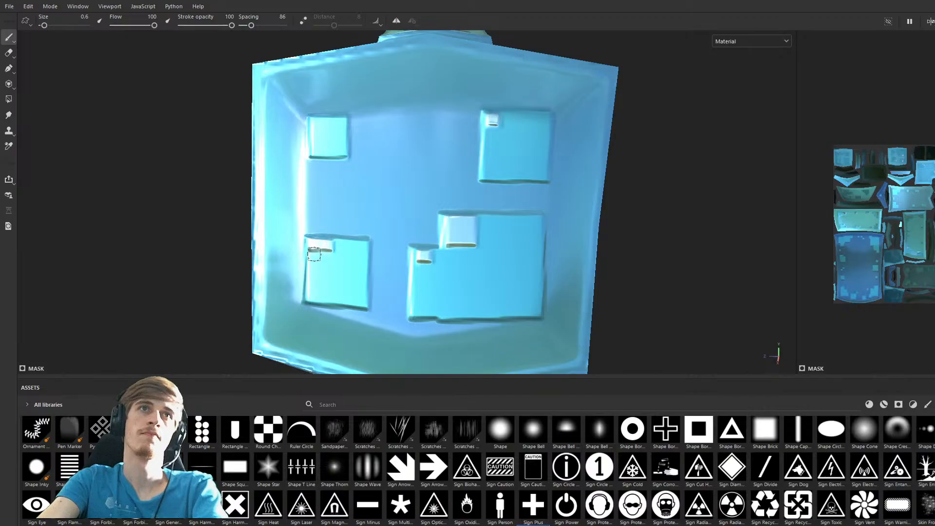
click(318, 124)
click(516, 119)
click(493, 128)
click(493, 138)
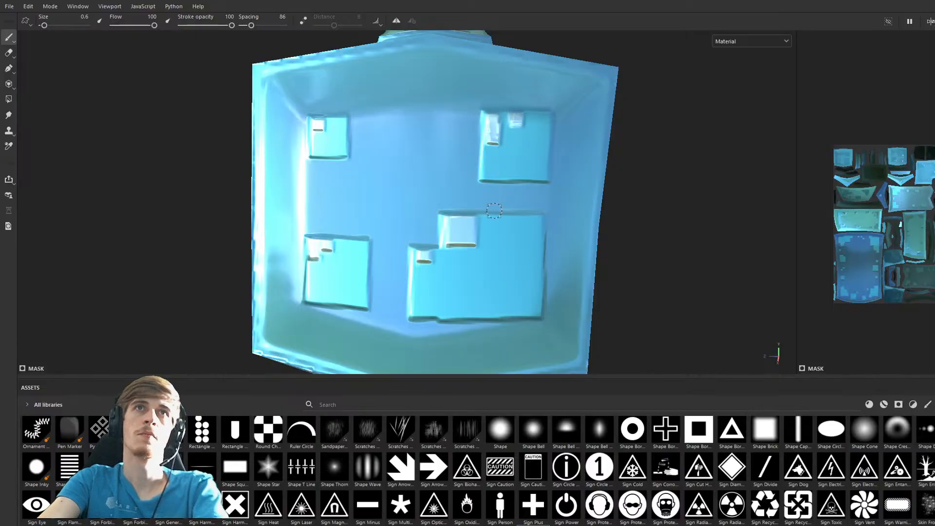
Examine the accent squares across the whole armour from the front, side and back.
scroll(526, 171, down, 3)
alt+drag(439, 200, 645, 220)
scroll(549, 221, down, 3)
scroll(549, 221, down, 2)
alt+drag(546, 242, 619, 229)
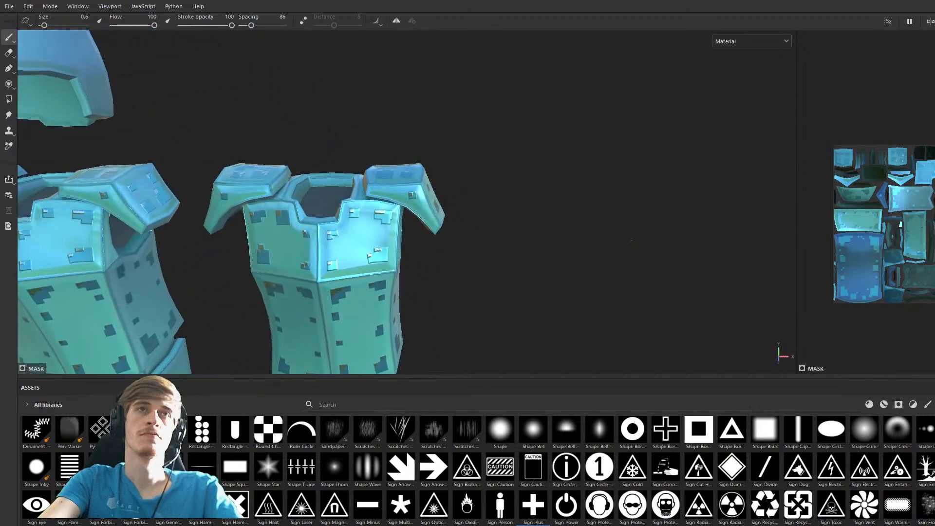
alt+middle_drag(474, 267, 537, 151)
alt+drag(537, 152, 377, 240)
alt+middle_drag(378, 240, 390, 243)
scroll(377, 128, up, 2)
alt+drag(505, 269, 302, 257)
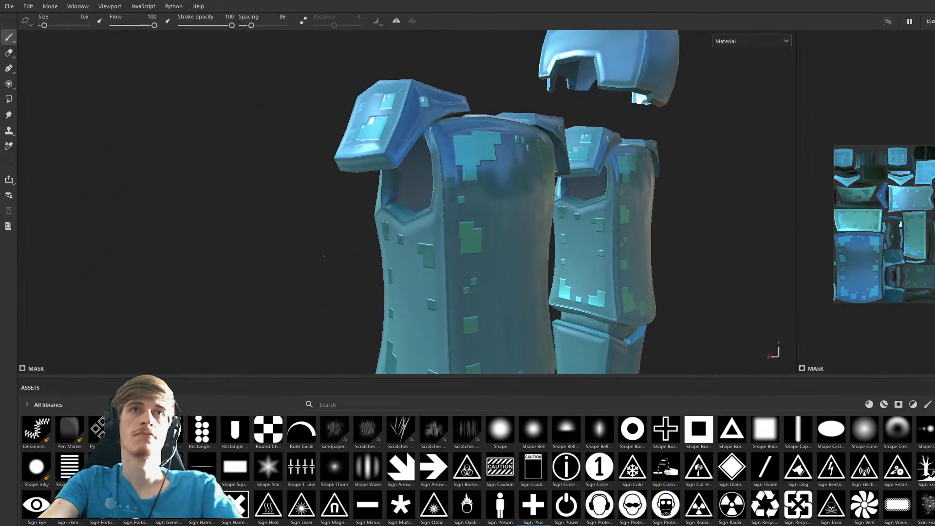
scroll(562, 269, down, 3)
alt+drag(561, 268, 456, 230)
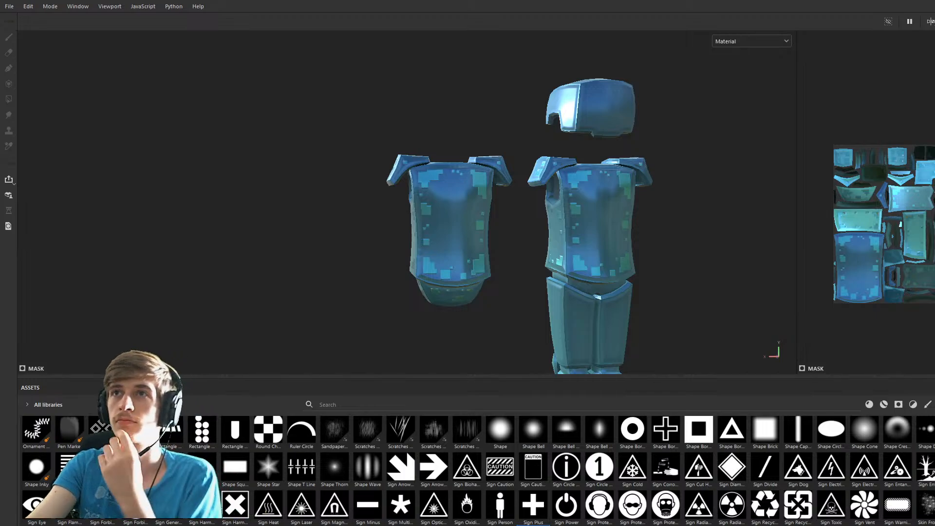
Inspect the surface look of the armour's back and shoulder pads up close, and compare it with the front.
scroll(538, 205, up, 5)
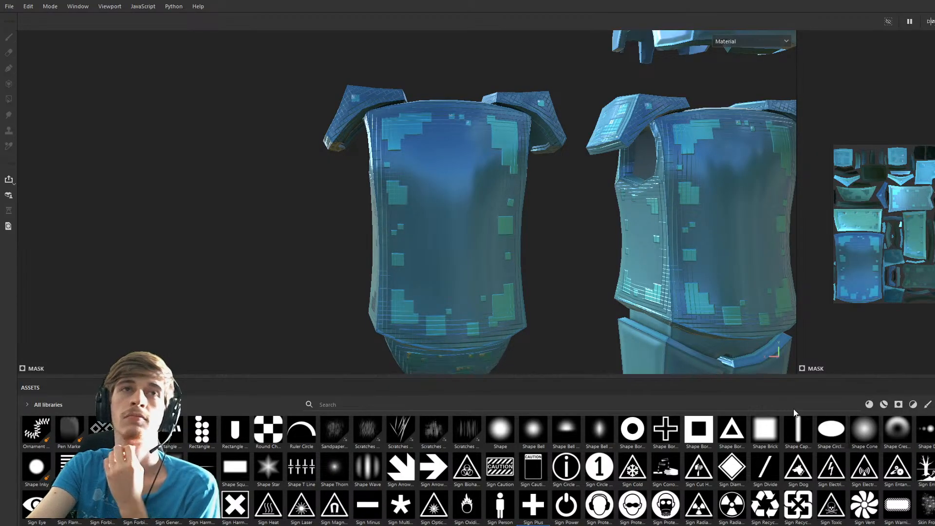
alt+drag(464, 295, 520, 290)
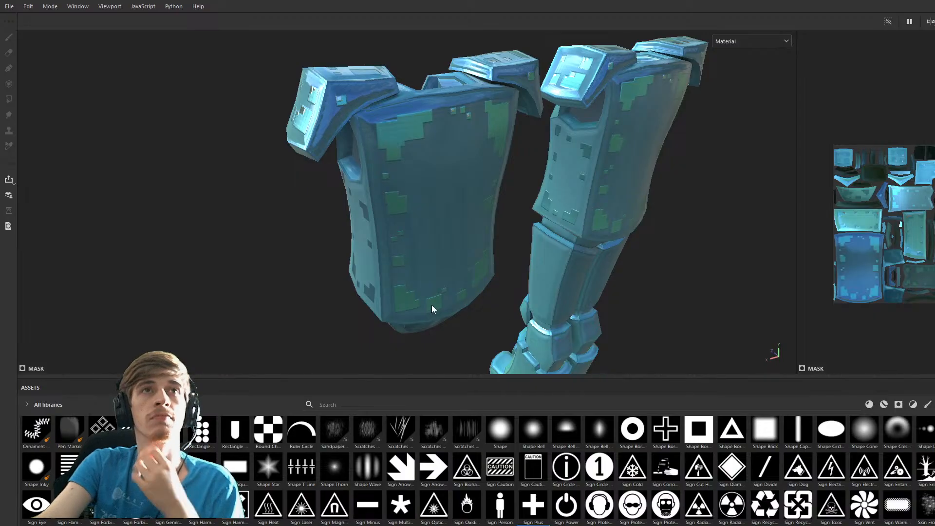
alt+drag(427, 276, 787, 230)
alt+drag(272, 283, 321, 297)
alt+middle_drag(321, 300, 455, 254)
mouse_move(456, 254)
alt+mouse_down()
mouse_move(439, 244)
mouse_move(439, 225)
mouse_move(443, 281)
mouse_move(445, 254)
alt+mouse_up()
scroll(445, 253, down, 3)
alt+middle_drag(440, 211, 440, 230)
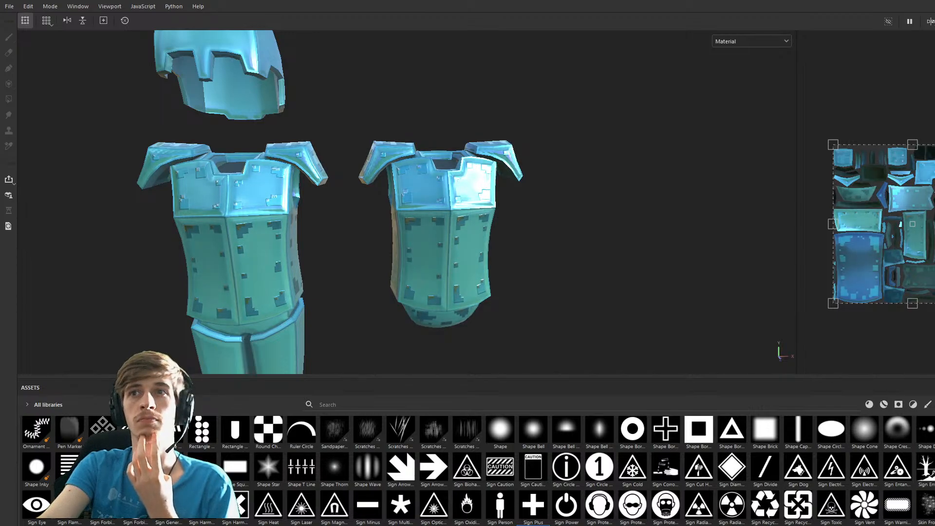
Check the shading and colours of the raised squares on the front torso, chestplate and shoulder pads up close.
scroll(455, 257, up, 5)
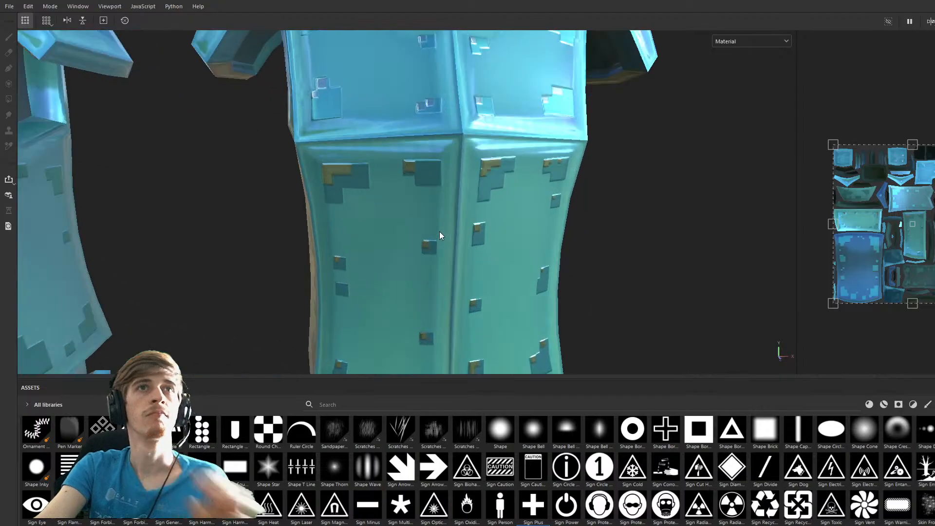
alt+middle_drag(455, 150, 476, 352)
alt+drag(467, 266, 441, 295)
scroll(454, 297, down, 3)
alt+middle_drag(440, 296, 448, 259)
mouse_move(449, 259)
alt+mouse_down()
mouse_move(461, 253)
mouse_move(459, 271)
alt+mouse_up()
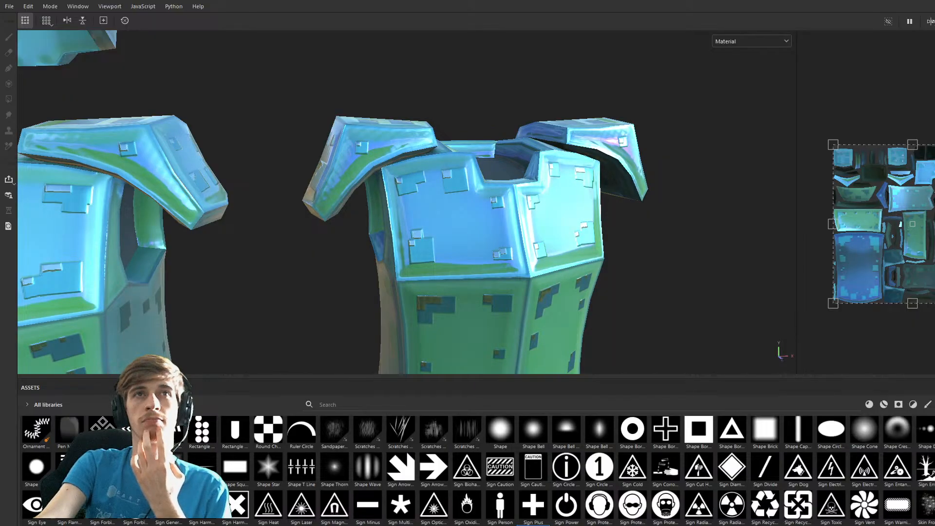
Review the decorated chest piece alongside the helmet and leg armour from the front at several distances.
scroll(556, 268, down, 5)
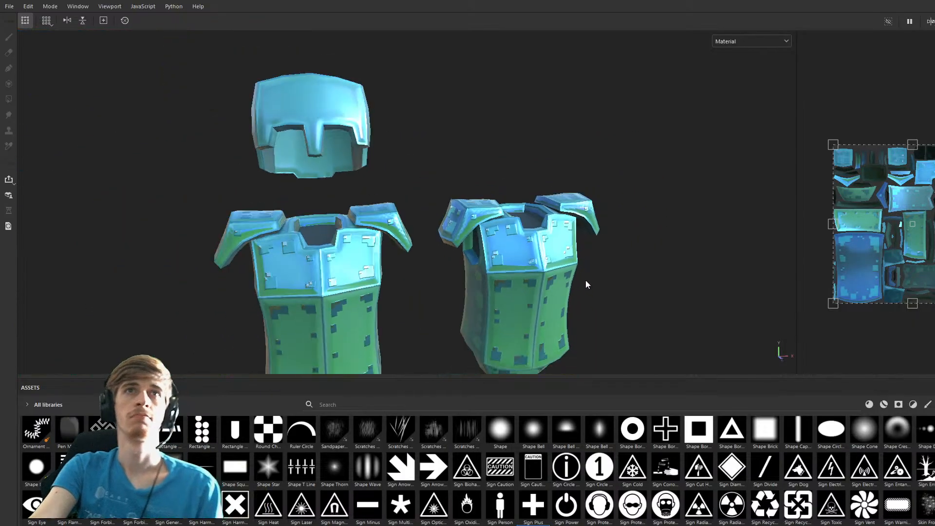
mouse_move(617, 299)
shift+right_down()
mouse_move(538, 299)
mouse_move(604, 303)
shift+right_up()
alt+middle_drag(604, 303, 535, 256)
scroll(536, 255, up, 2)
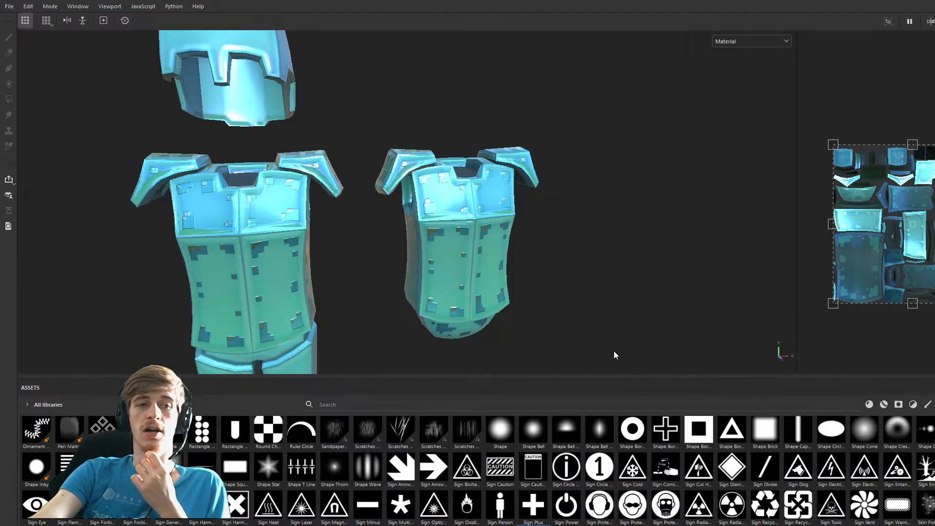
scroll(336, 280, down, 3)
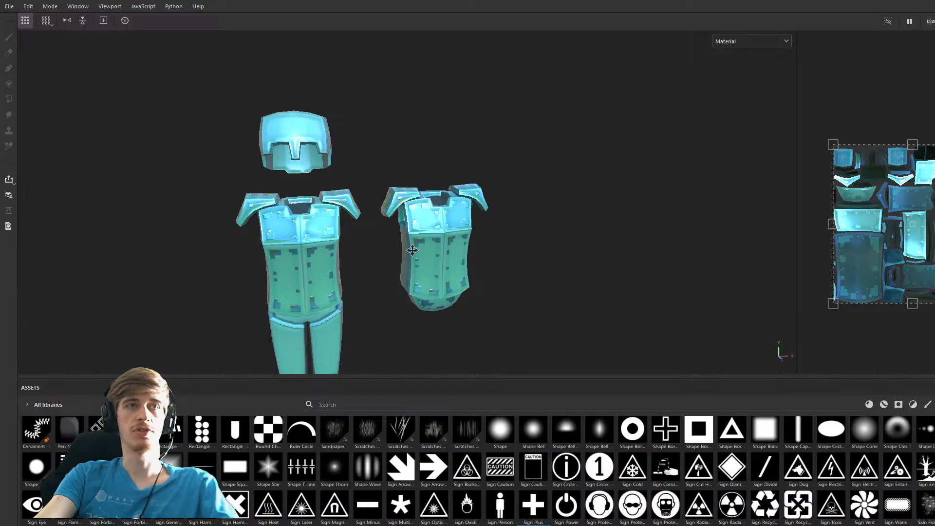
middle_drag(421, 240, 546, 180)
alt+drag(546, 181, 532, 235)
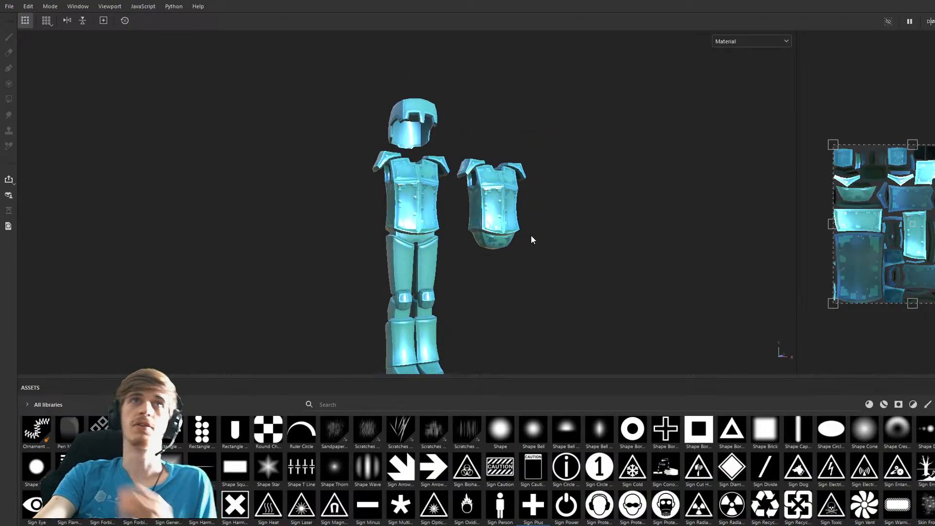
scroll(530, 236, up, 3)
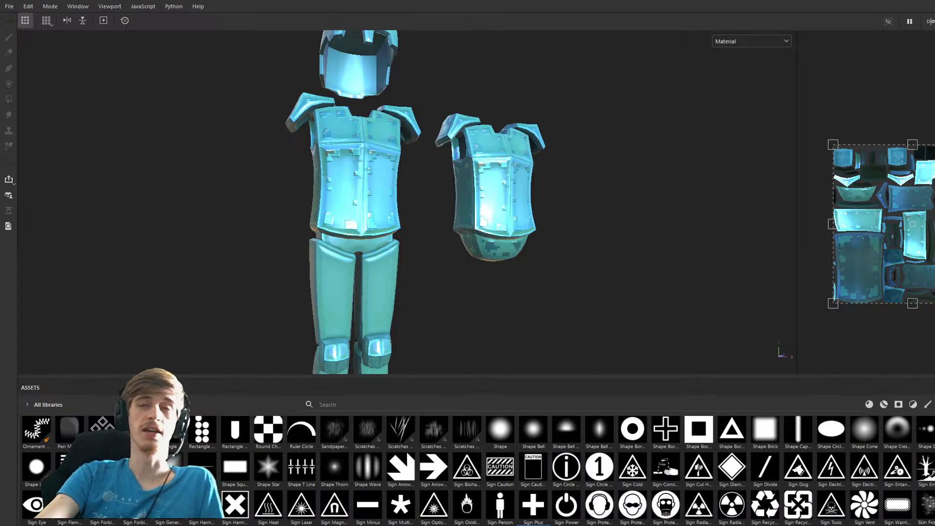
scroll(481, 192, down, 3)
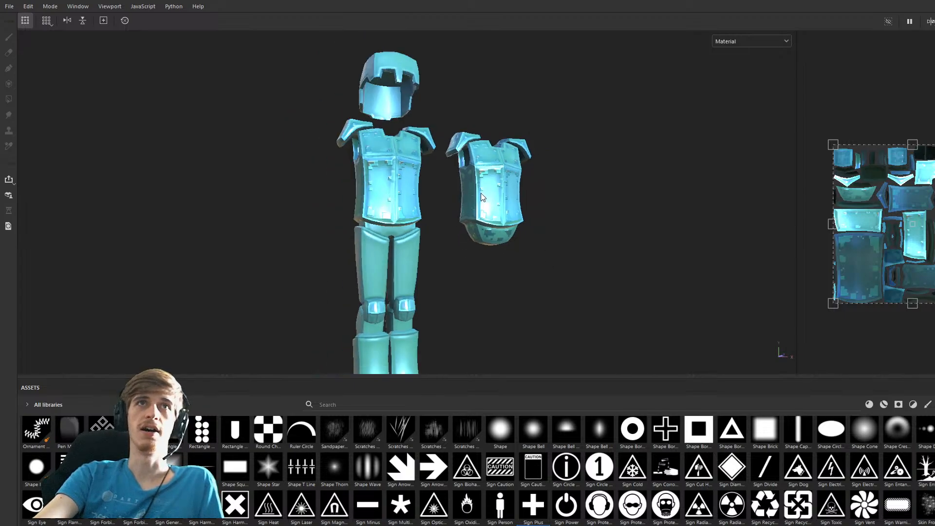